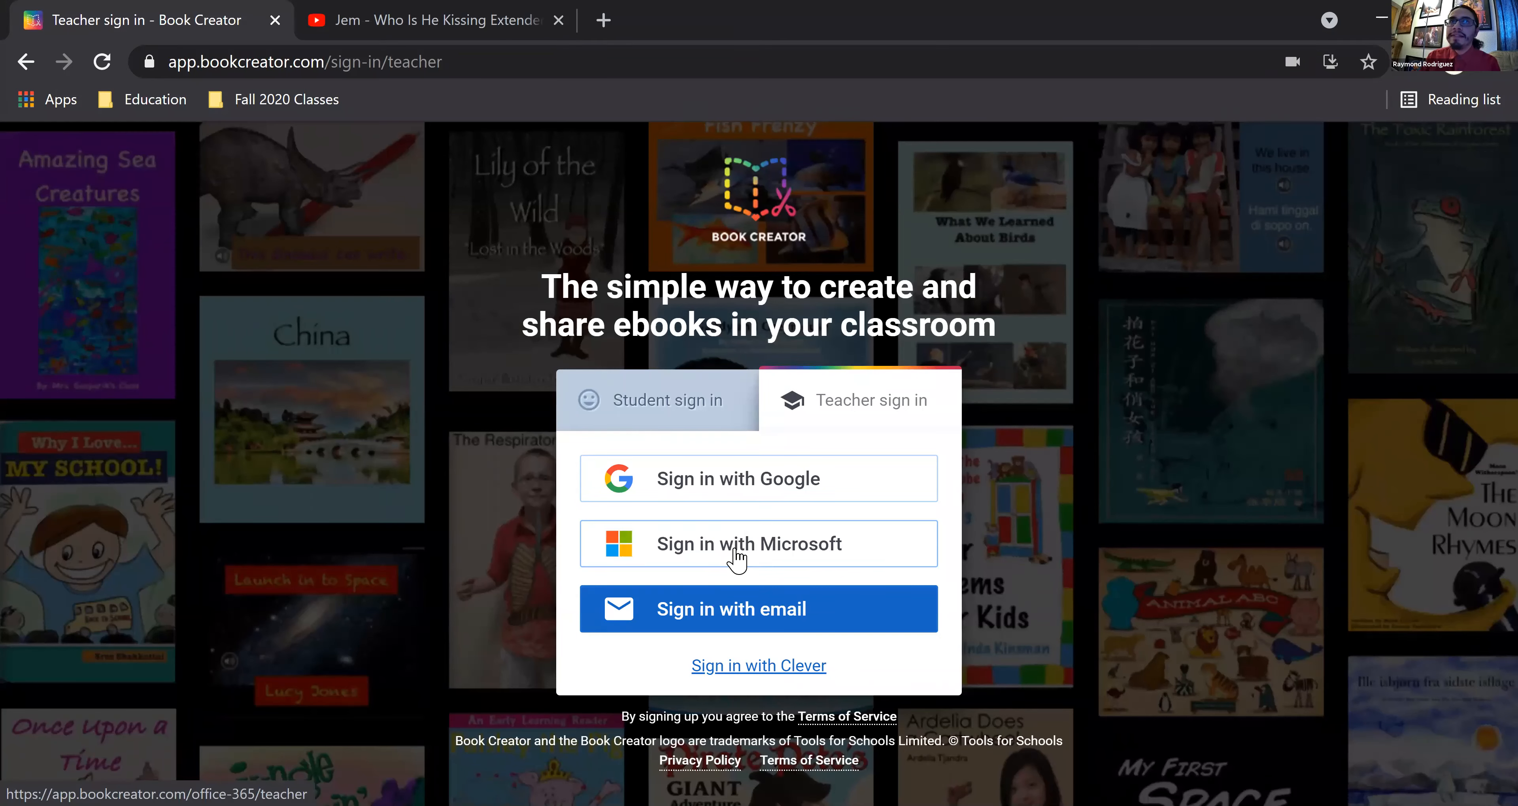
Step: Sign in as a teacher with Microsoft and open the Teacher Dashboard from the library
{"action": "left_click", "coordinate": [734, 551]}
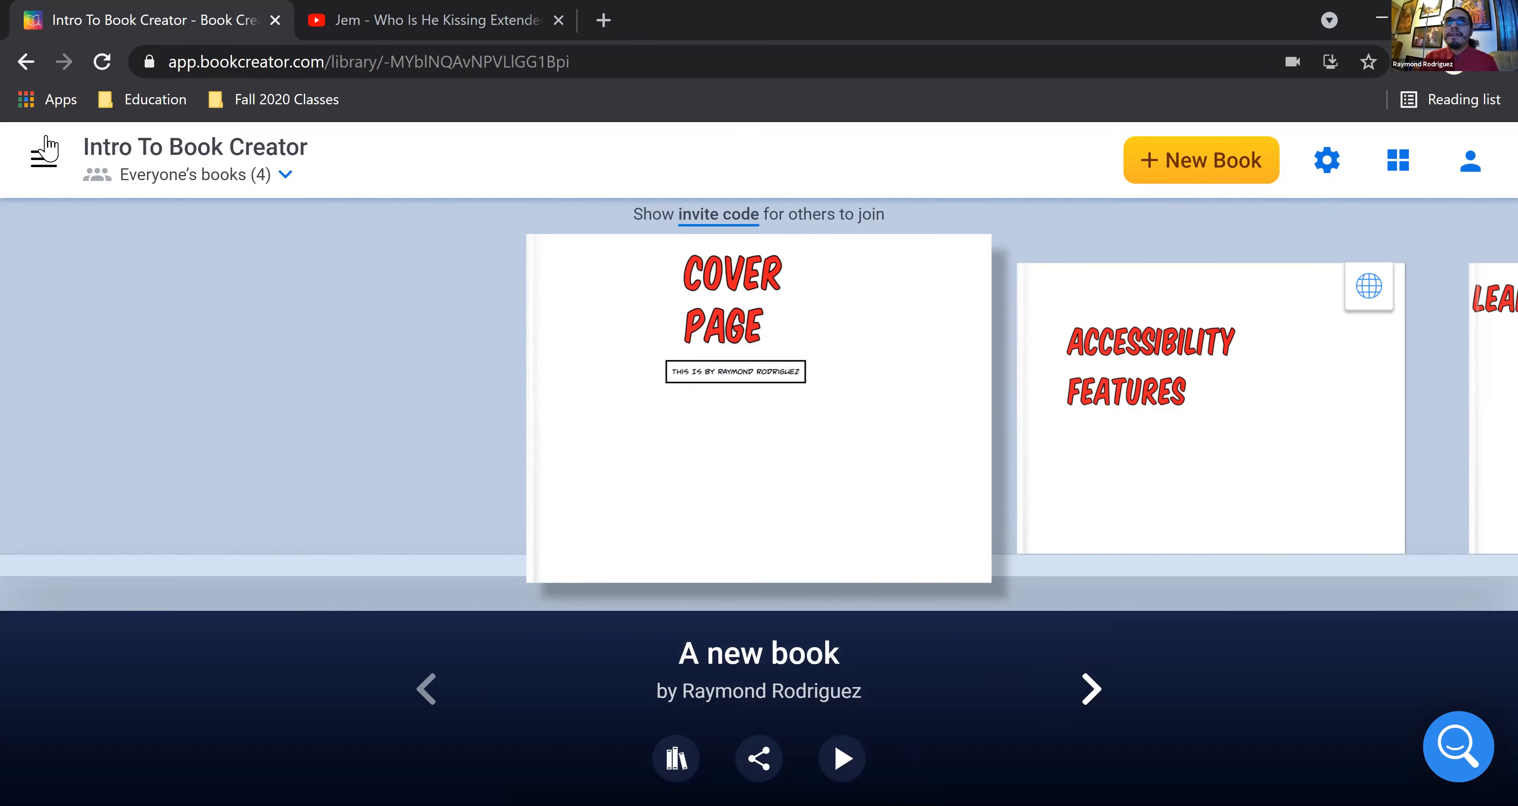
{"action": "left_click", "coordinate": [39, 171]}
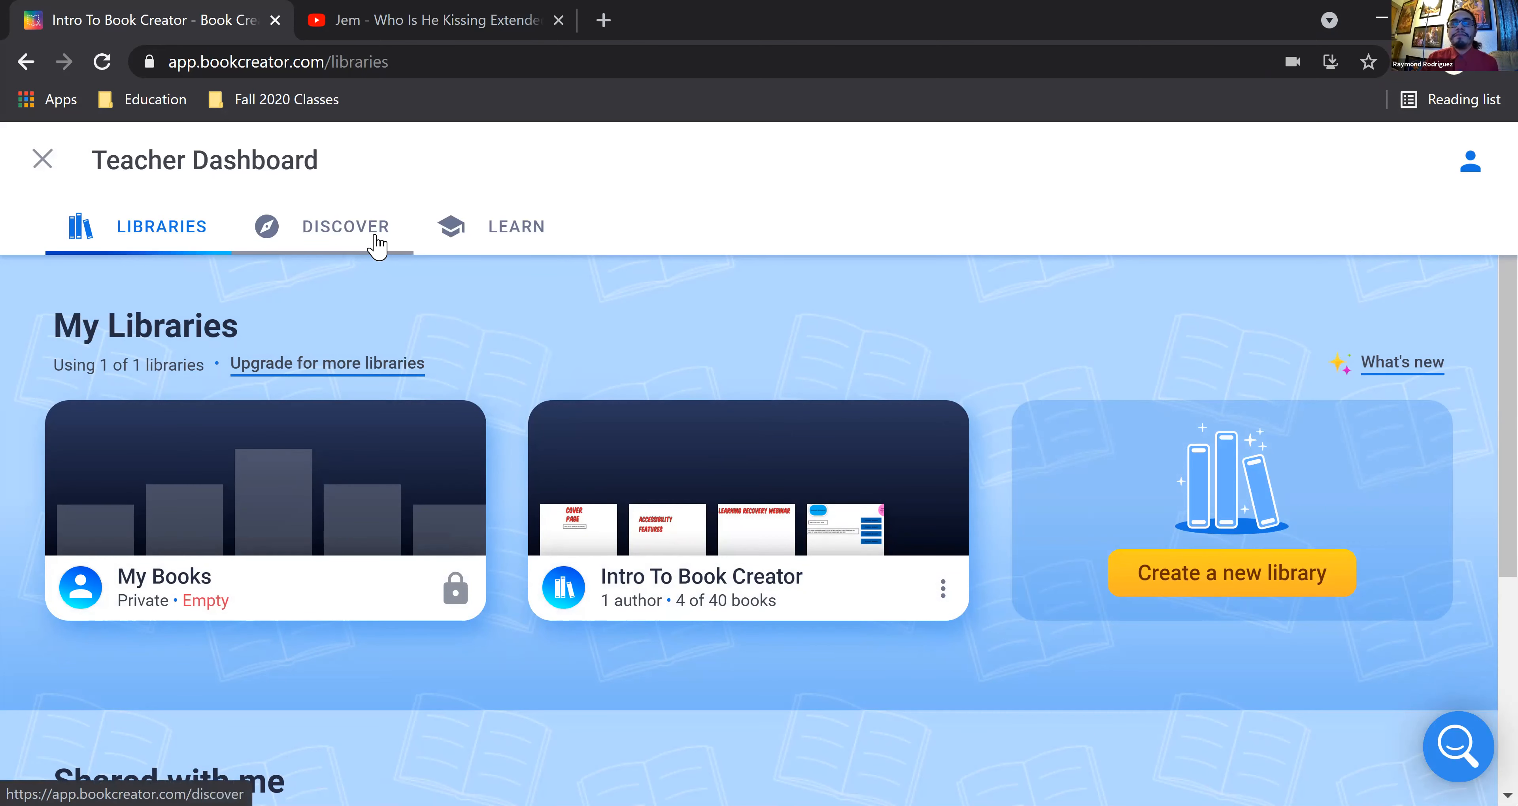
Step: Look through the Discover section, including the example books by grade and by subject
{"action": "left_click", "coordinate": [344, 235]}
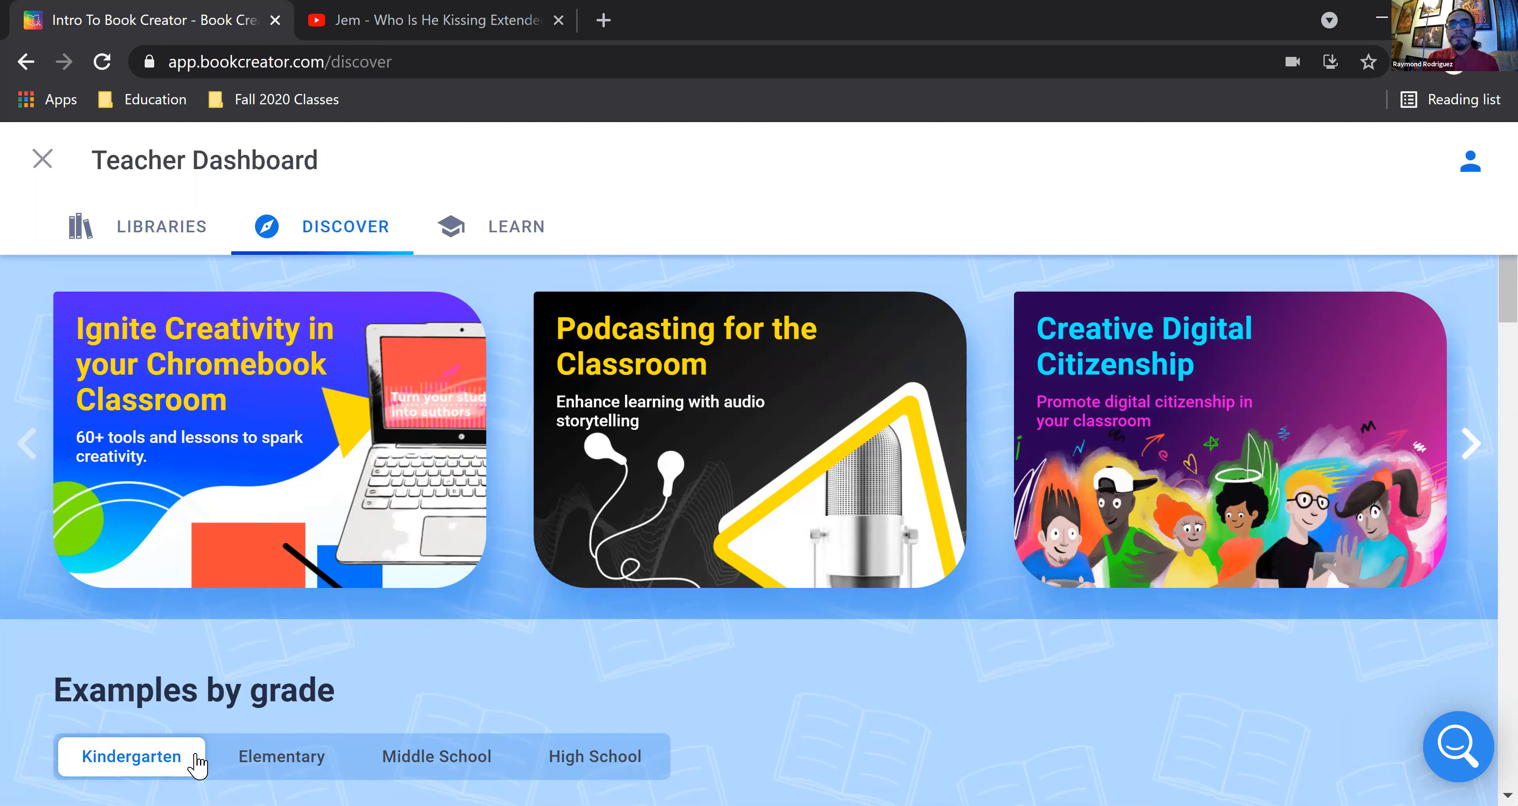
{"action": "scroll", "coordinate": [531, 660], "scroll_direction": "down", "scroll_amount": 10}
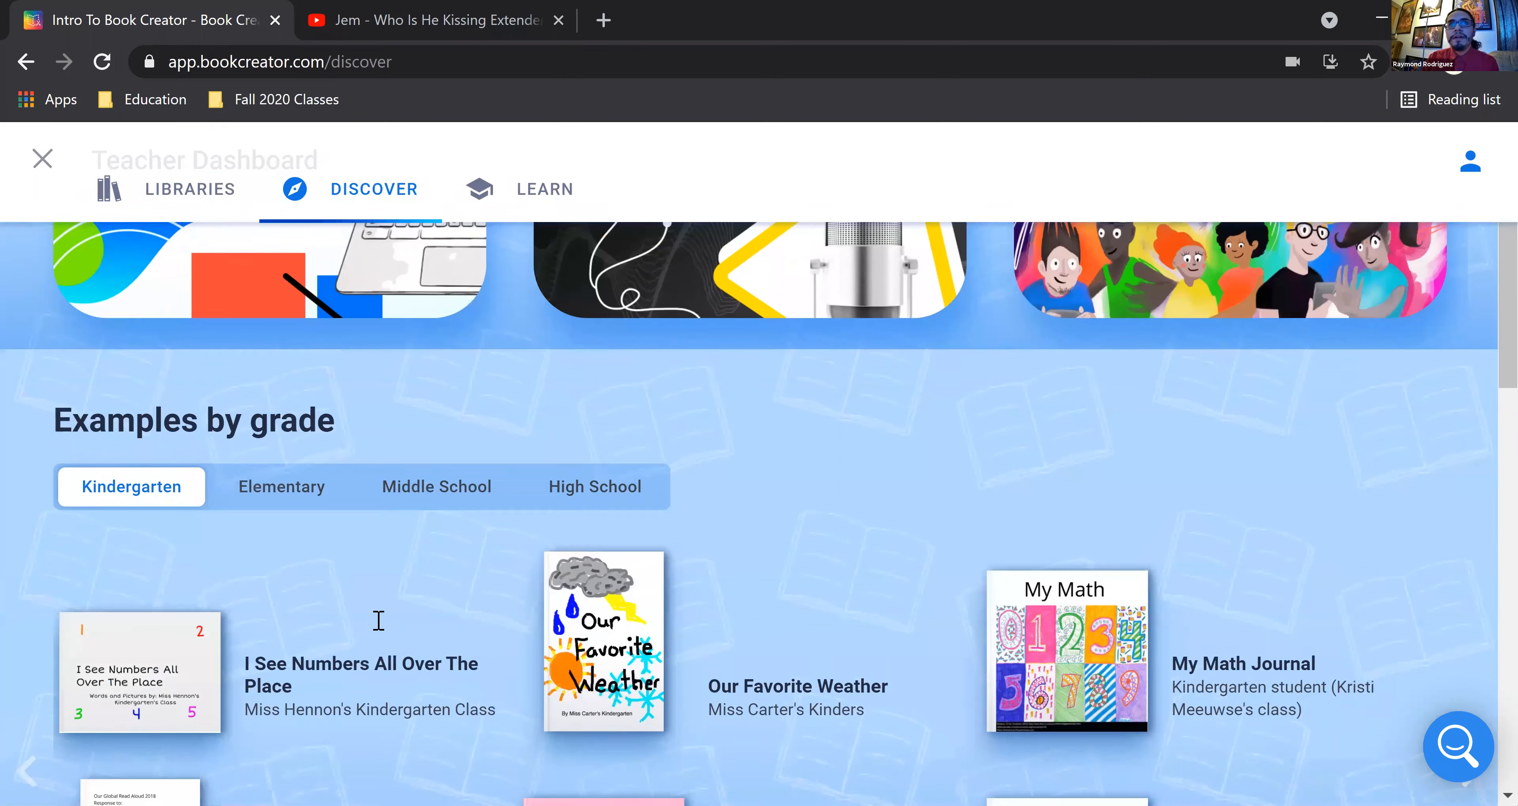
{"action": "scroll", "coordinate": [385, 536], "scroll_direction": "down", "scroll_amount": 15}
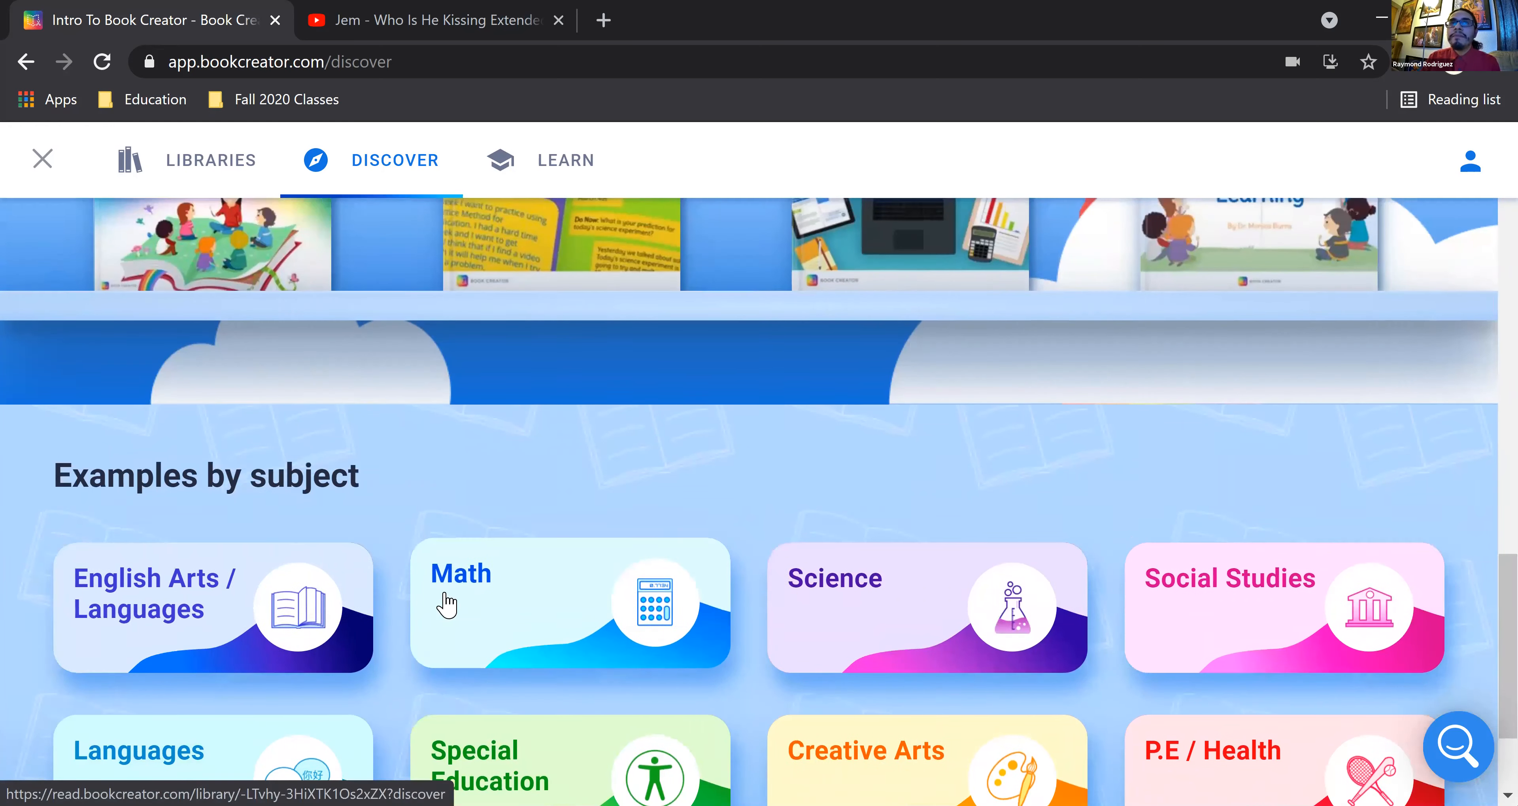
{"action": "scroll", "coordinate": [442, 589], "scroll_direction": "up", "scroll_amount": 6}
{"action": "scroll", "coordinate": [569, 441], "scroll_direction": "up", "scroll_amount": 10}
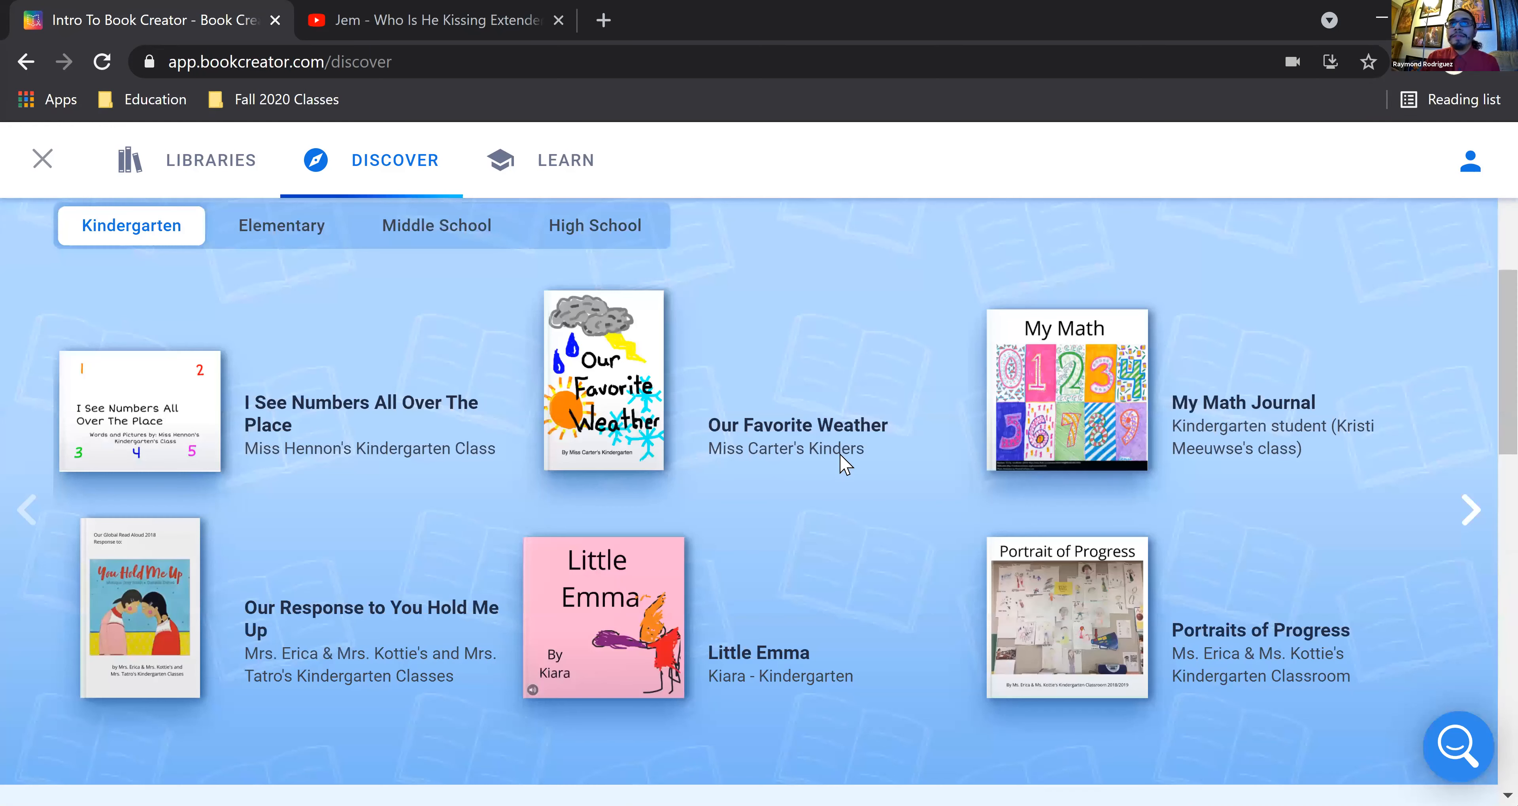
{"action": "scroll", "coordinate": [872, 460], "scroll_direction": "up", "scroll_amount": 2}
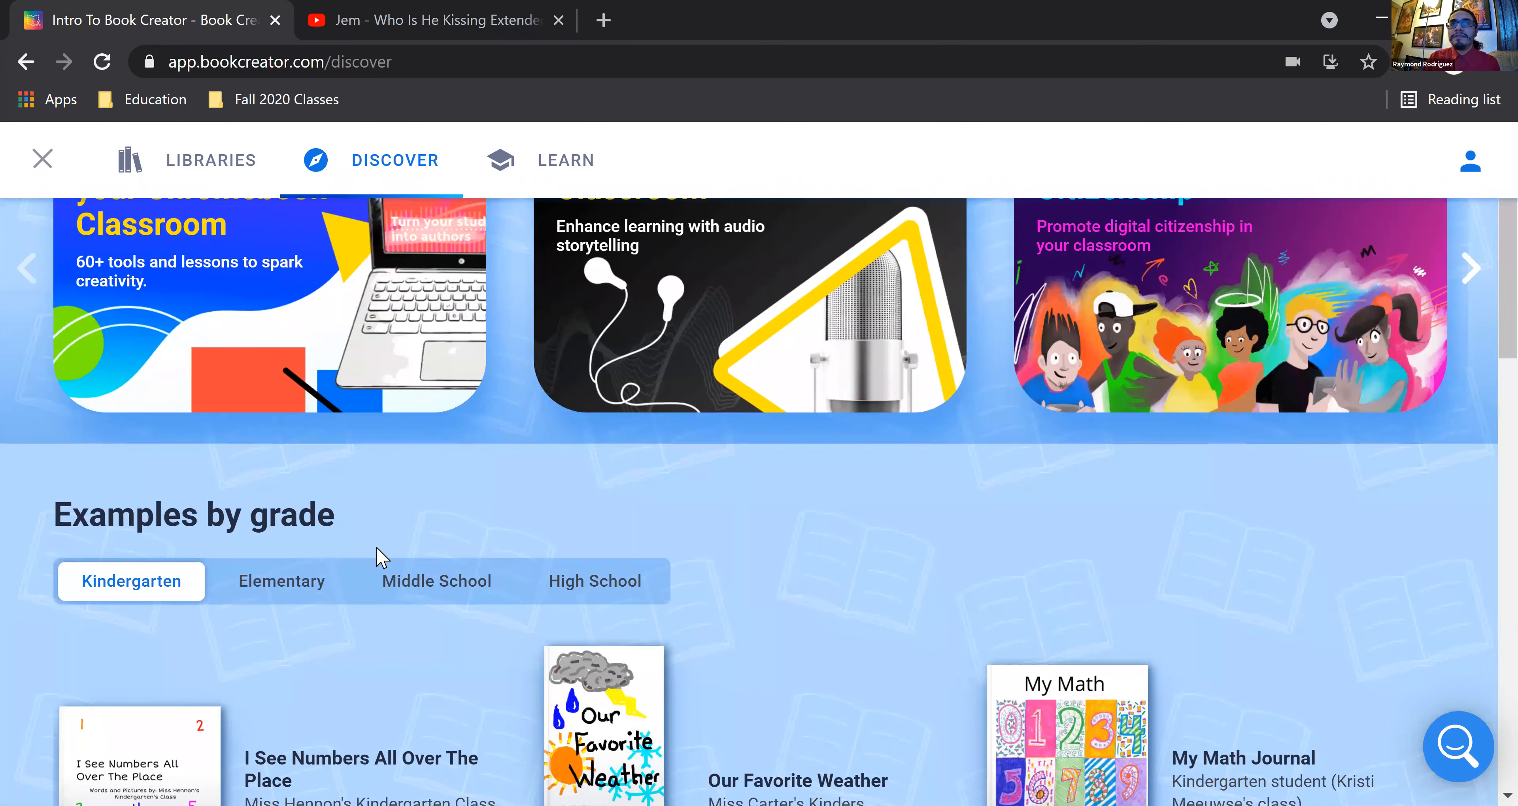
{"action": "scroll", "coordinate": [590, 471], "scroll_direction": "up", "scroll_amount": 2}
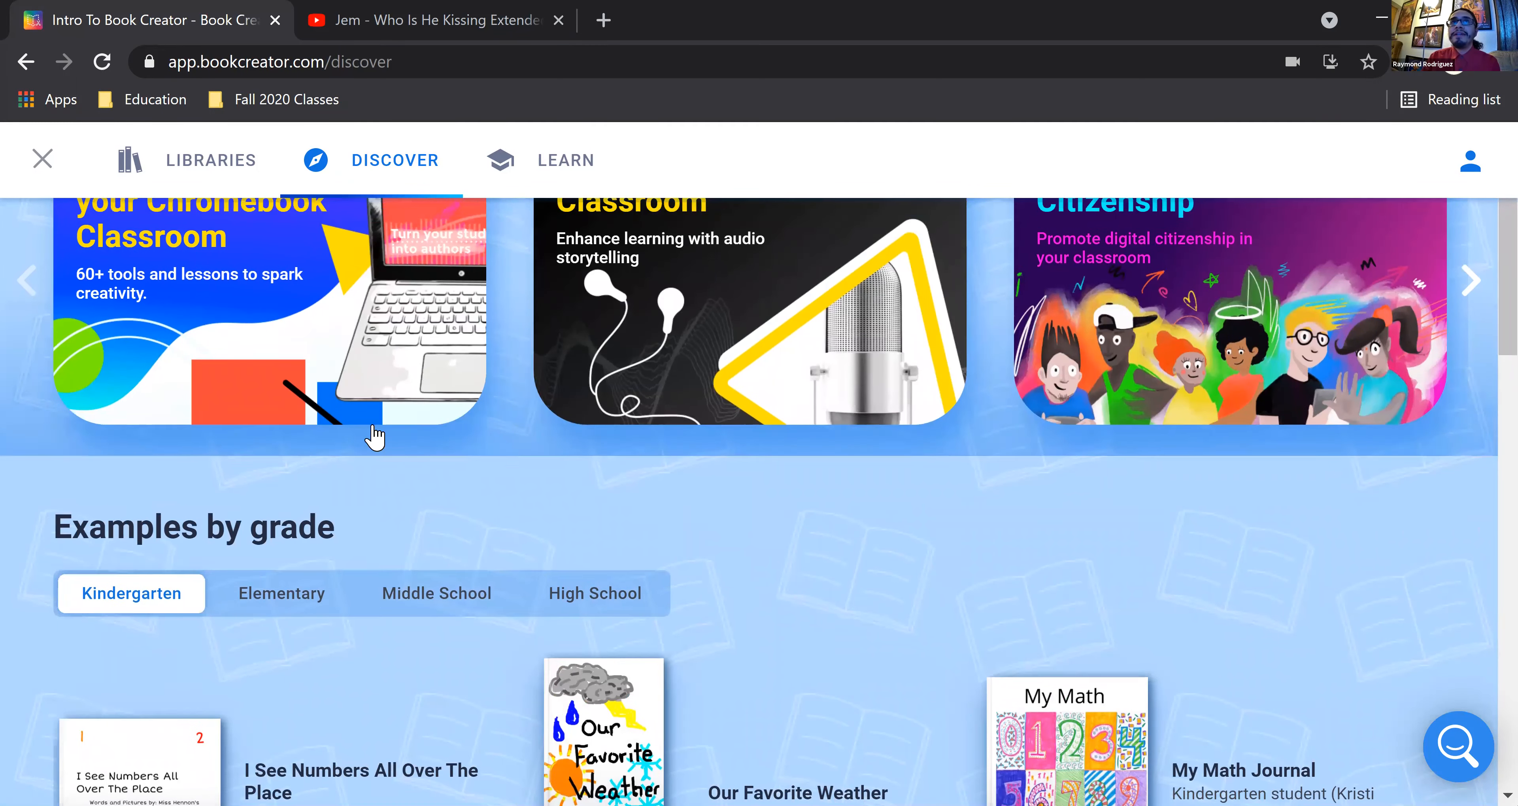
Step: Look through the Learn section's knowledge base topics and the Certified Author course offer
{"action": "left_click", "coordinate": [530, 177]}
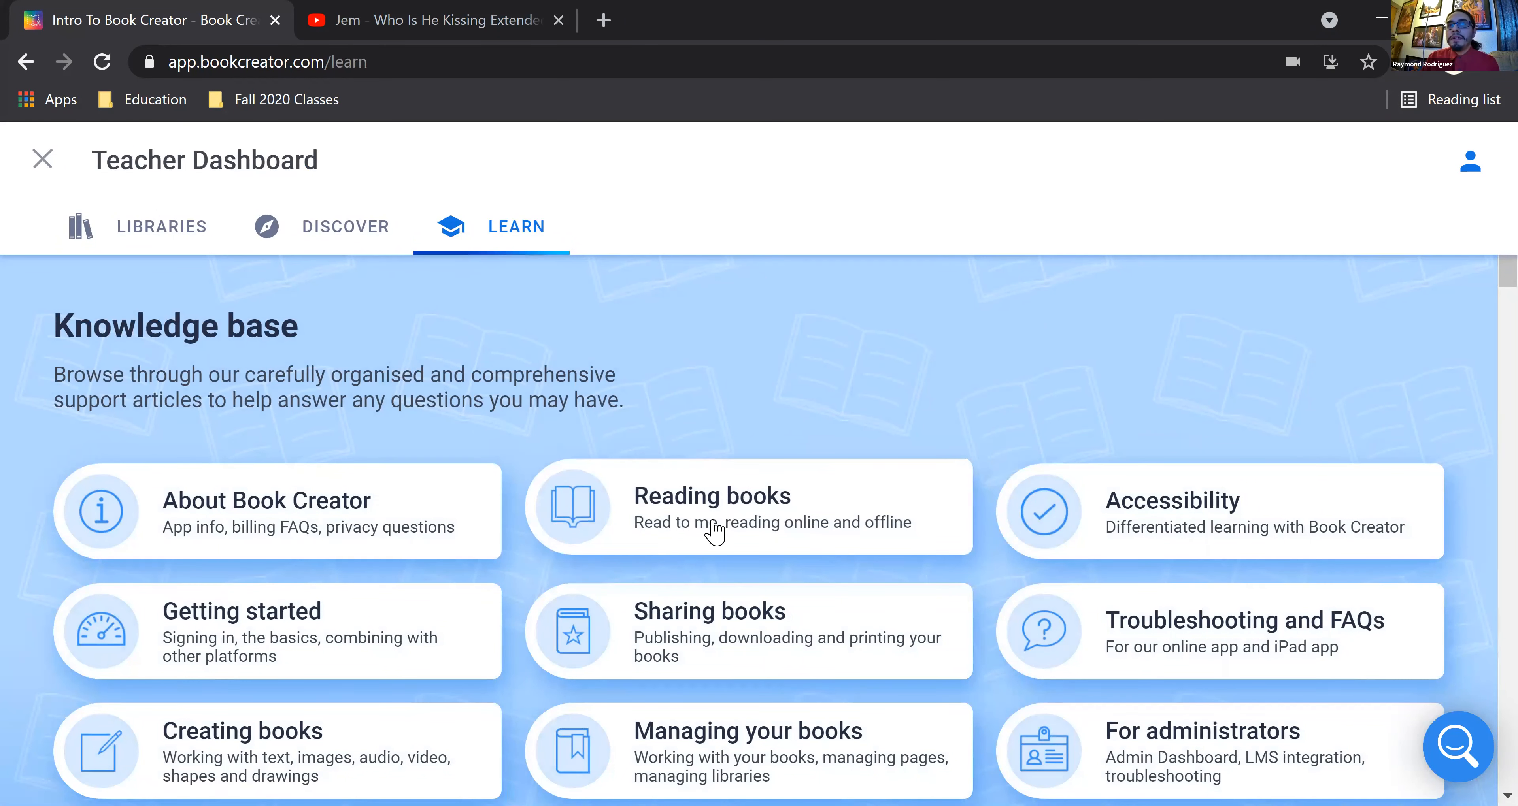
{"action": "scroll", "coordinate": [619, 525], "scroll_direction": "down", "scroll_amount": 5}
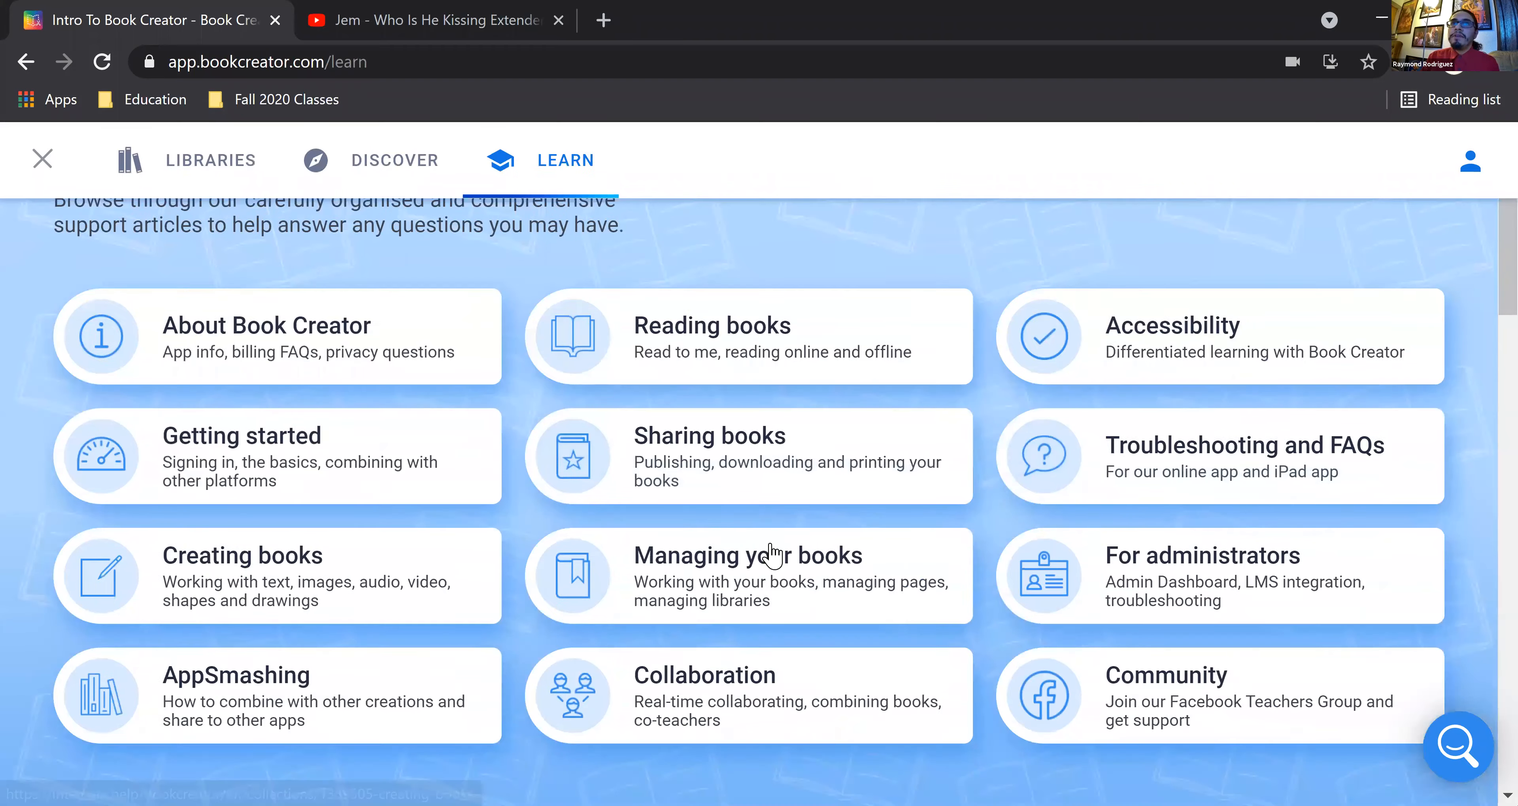
{"action": "scroll", "coordinate": [736, 575], "scroll_direction": "down", "scroll_amount": 4}
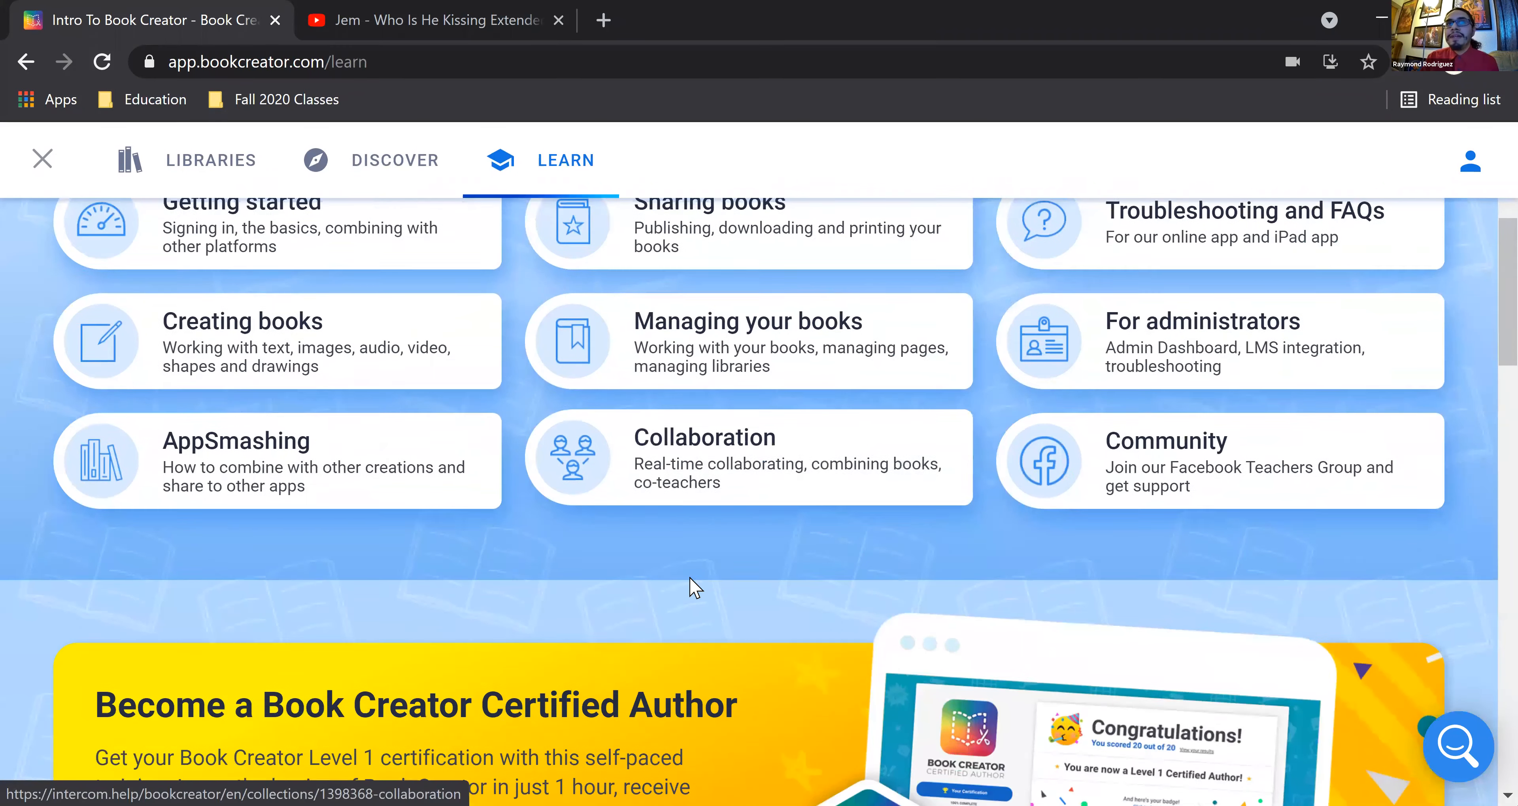
{"action": "scroll", "coordinate": [288, 581], "scroll_direction": "down", "scroll_amount": 2}
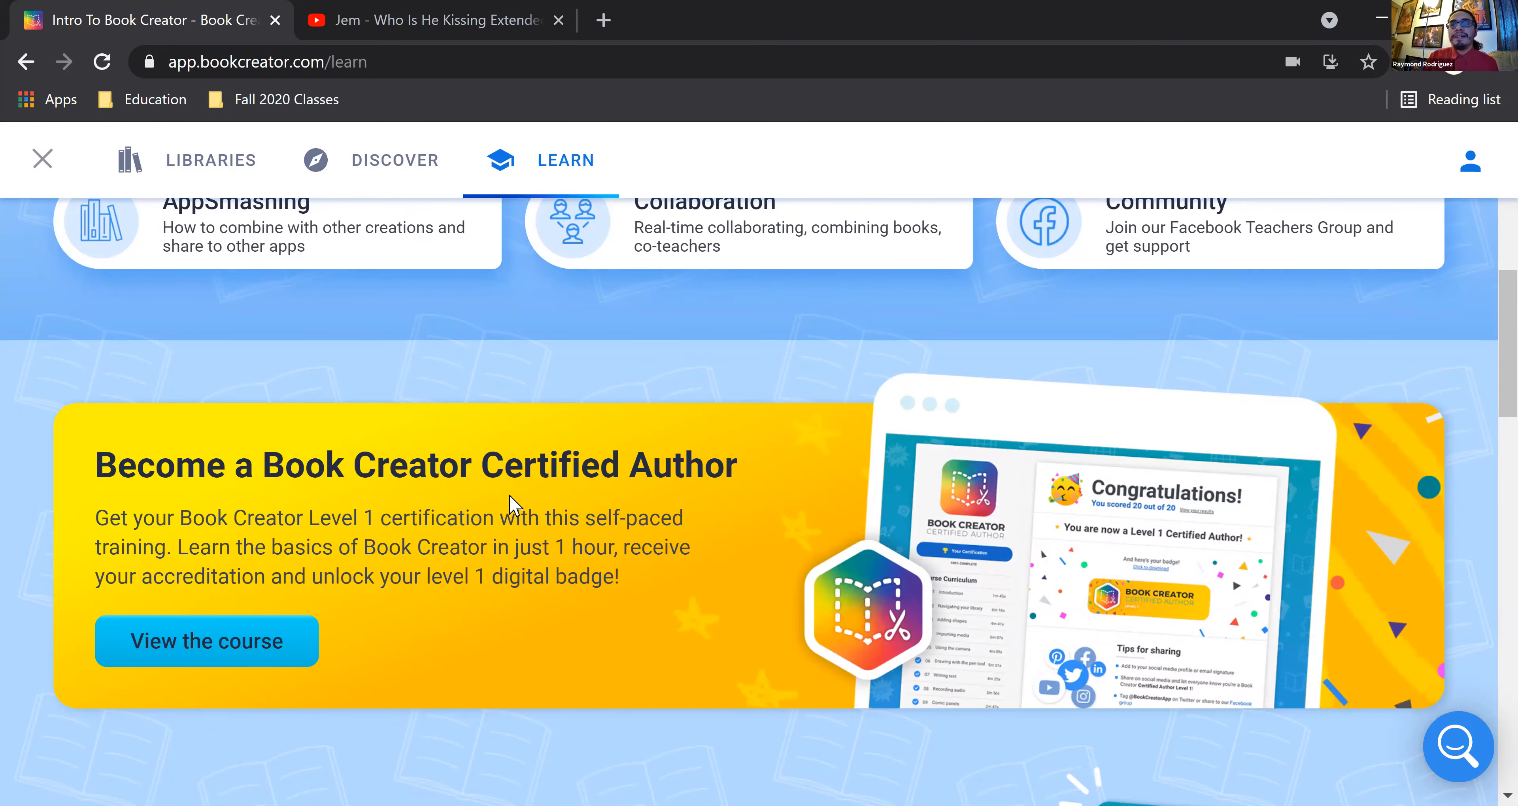
{"action": "scroll", "coordinate": [465, 488], "scroll_direction": "up", "scroll_amount": 8}
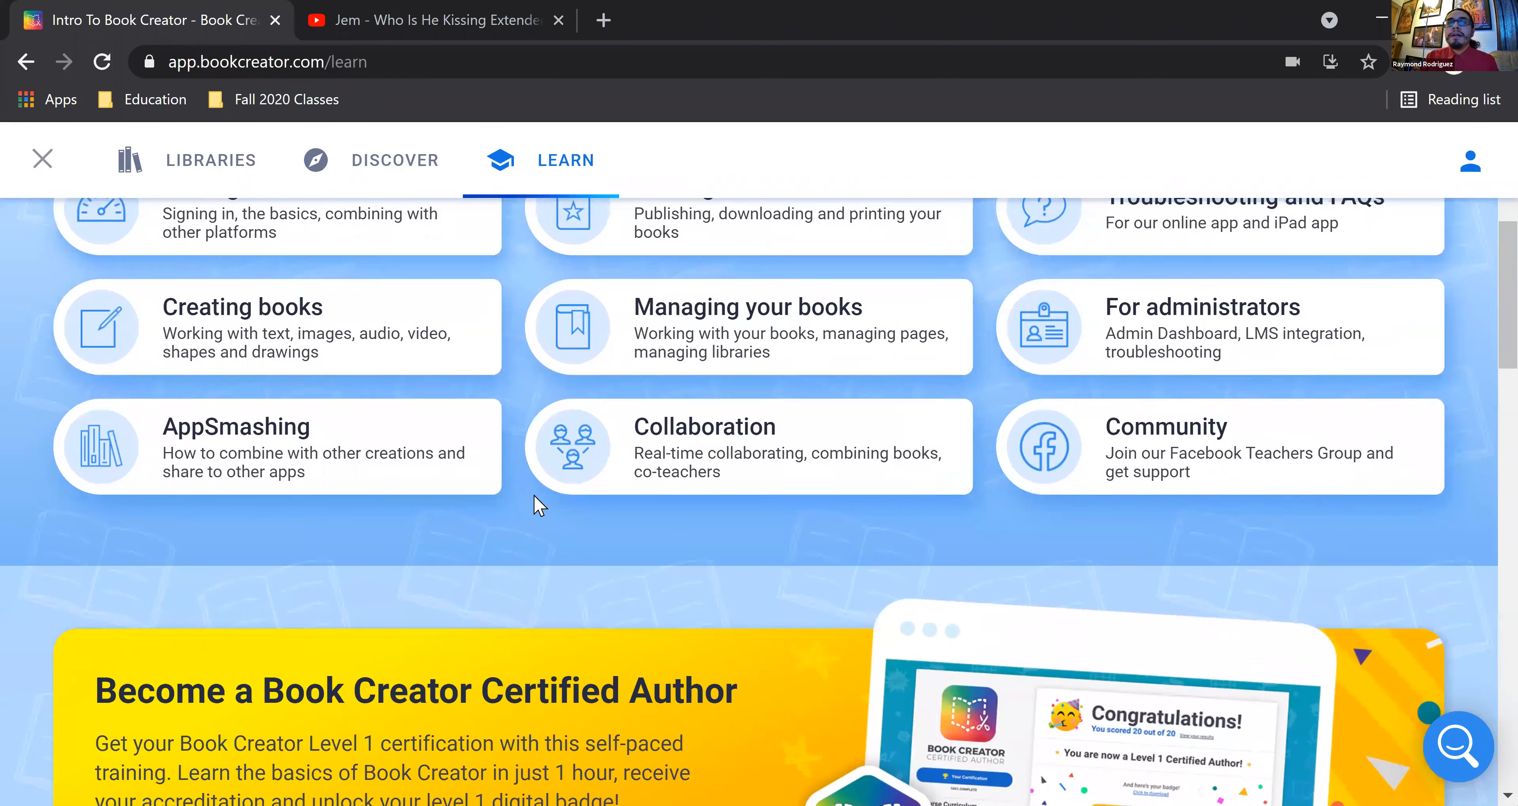
{"action": "scroll", "coordinate": [361, 434], "scroll_direction": "up", "scroll_amount": 2}
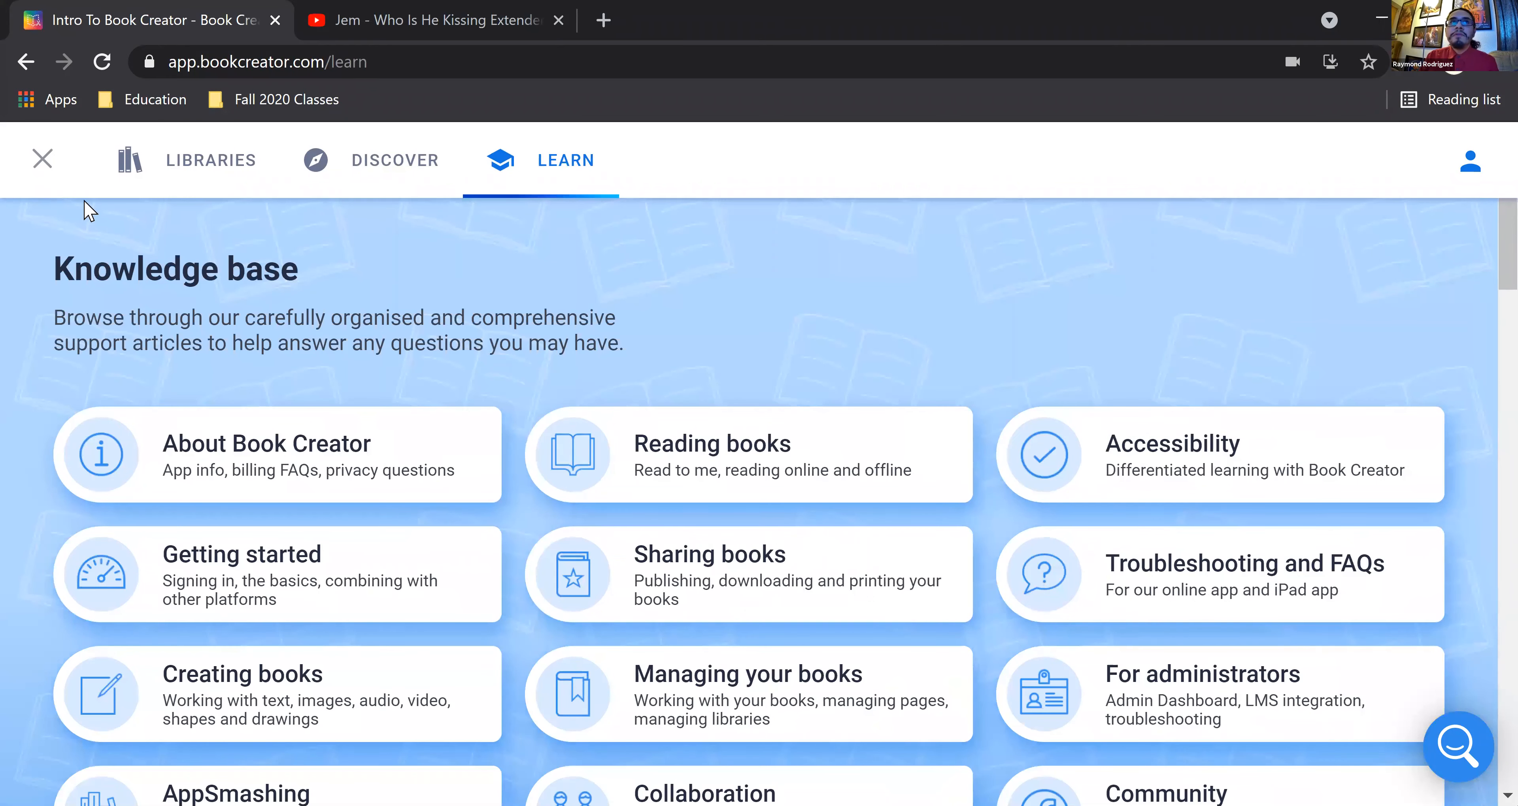
Step: Return to the Teacher Dashboard's library overview and open the Intro To Book Creator library
{"action": "left_click", "coordinate": [42, 159]}
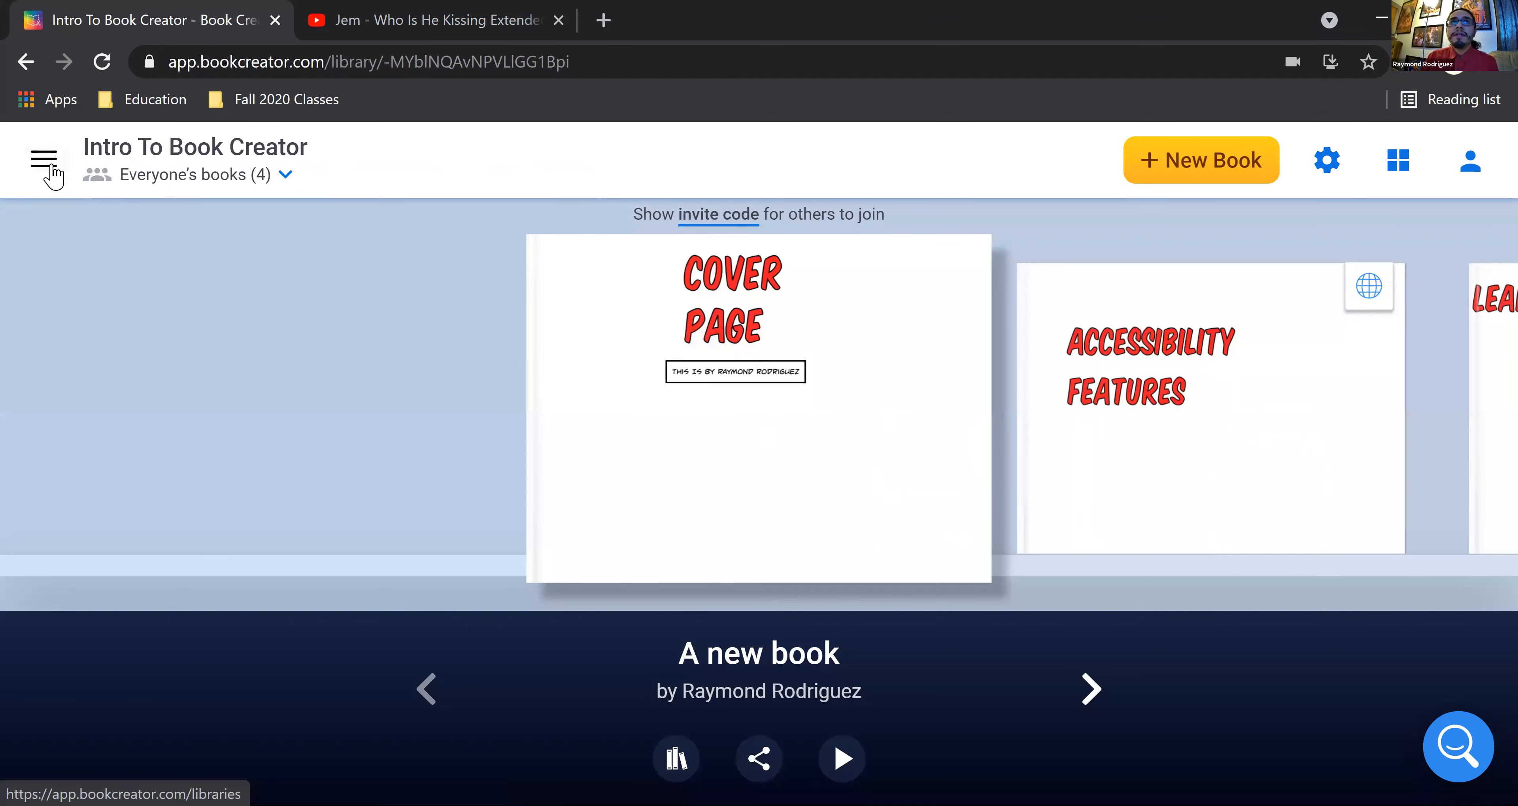
{"action": "left_click", "coordinate": [52, 169]}
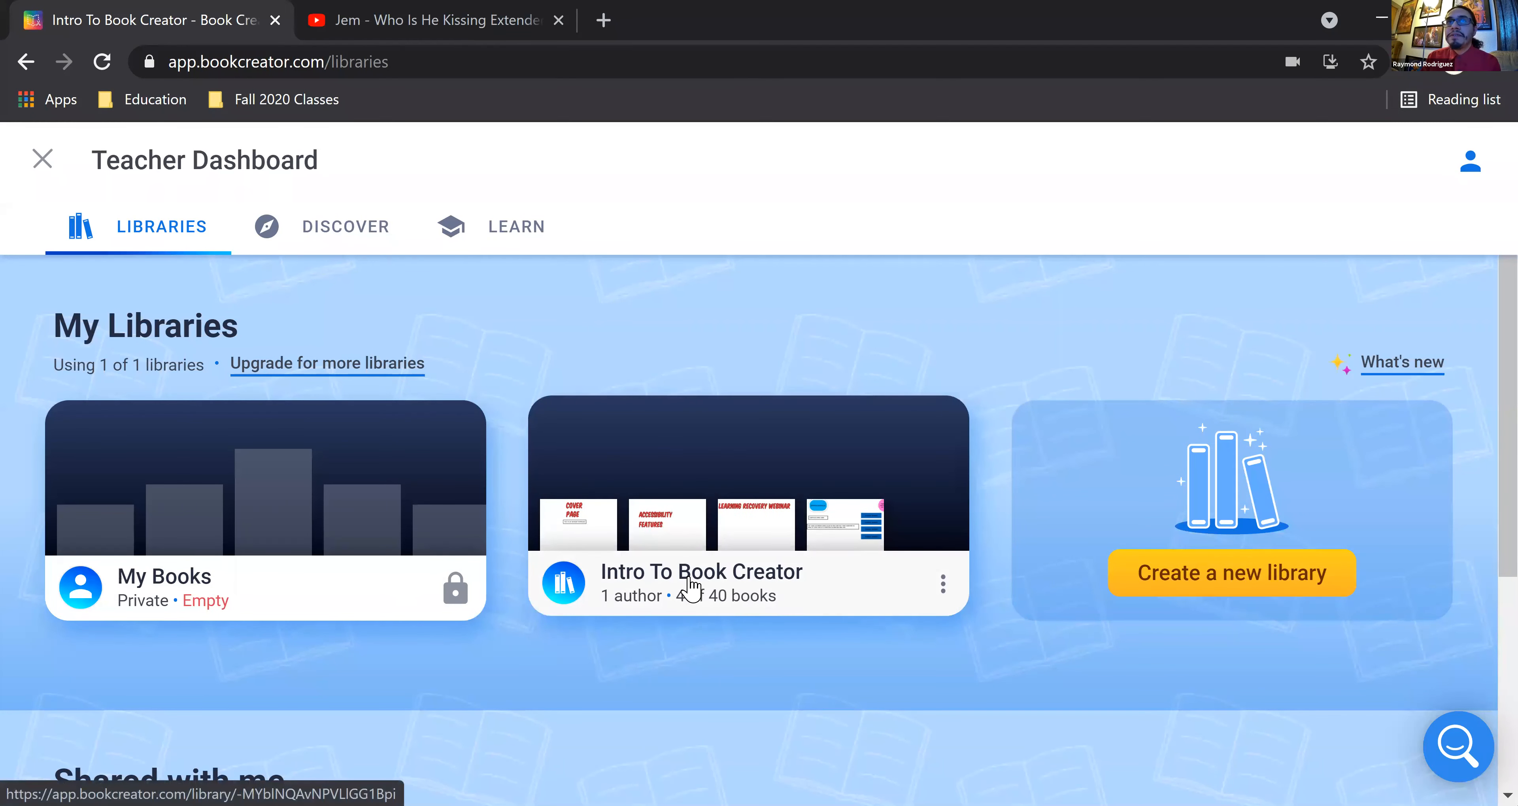
{"action": "left_click", "coordinate": [685, 593]}
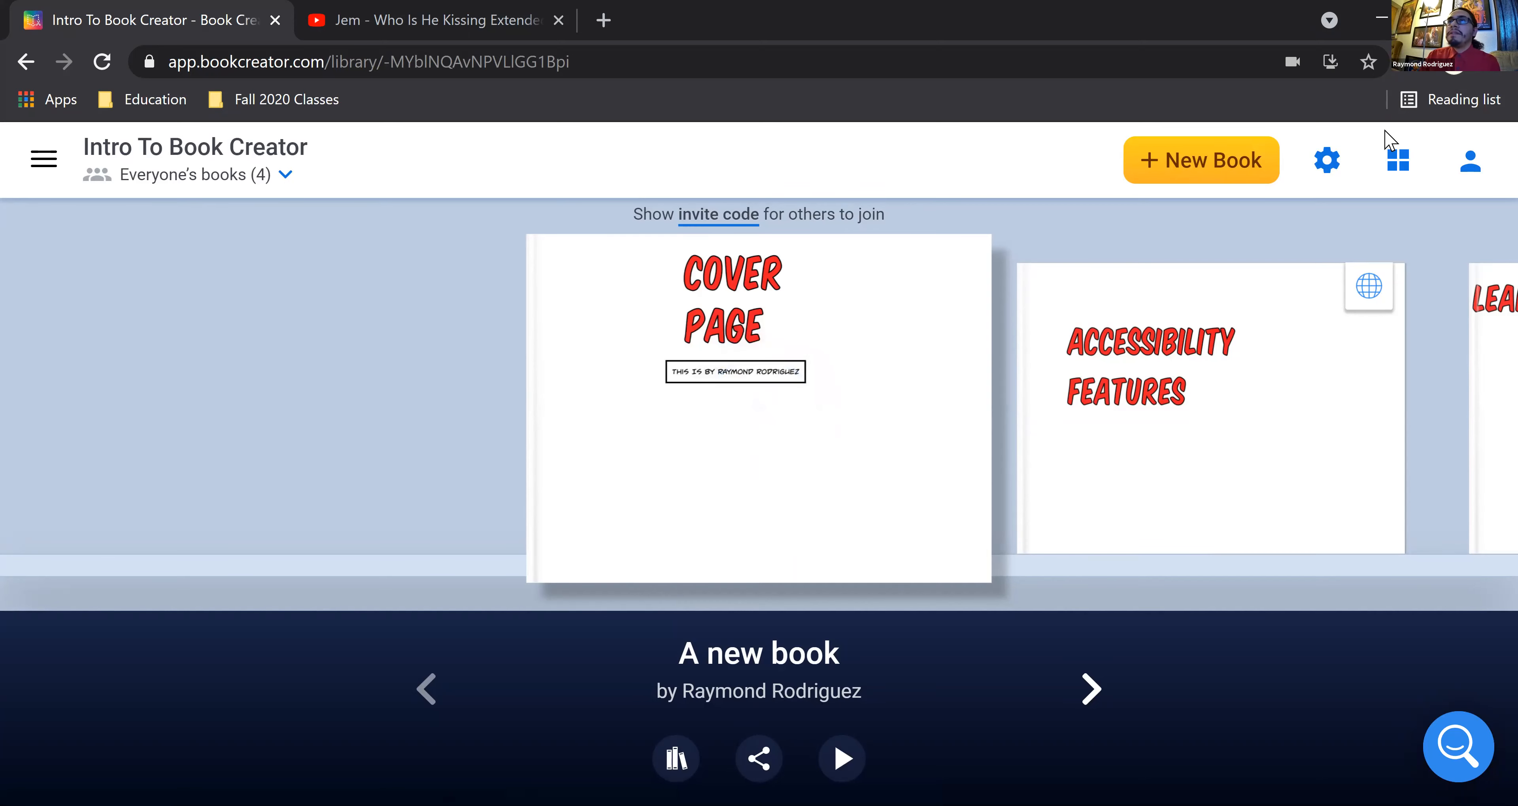
Step: Allow students to publish their books online in the library settings, review the remaining options and close the settings
{"action": "left_click", "coordinate": [1326, 161]}
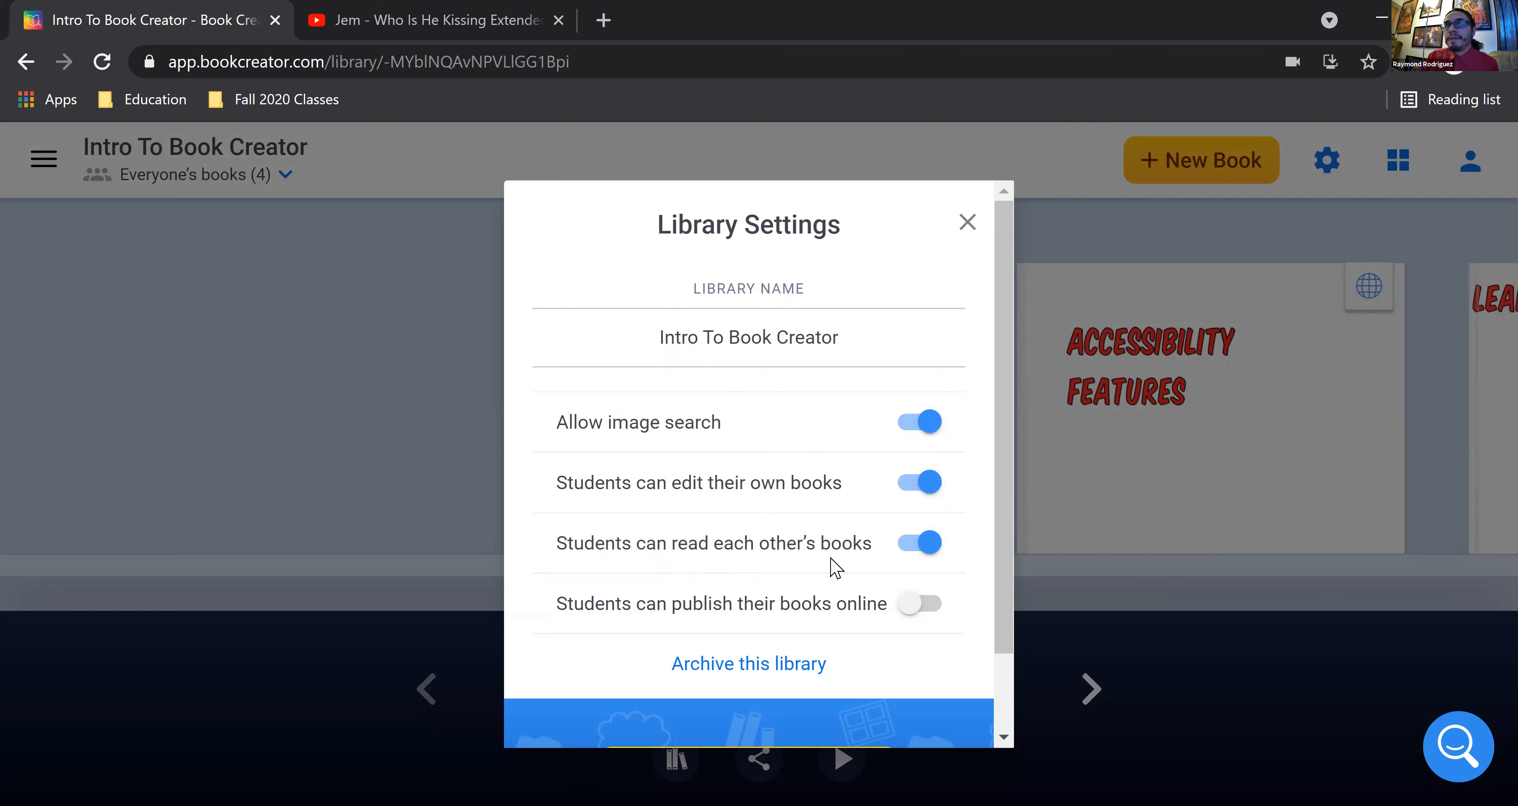
{"action": "left_click", "coordinate": [937, 604]}
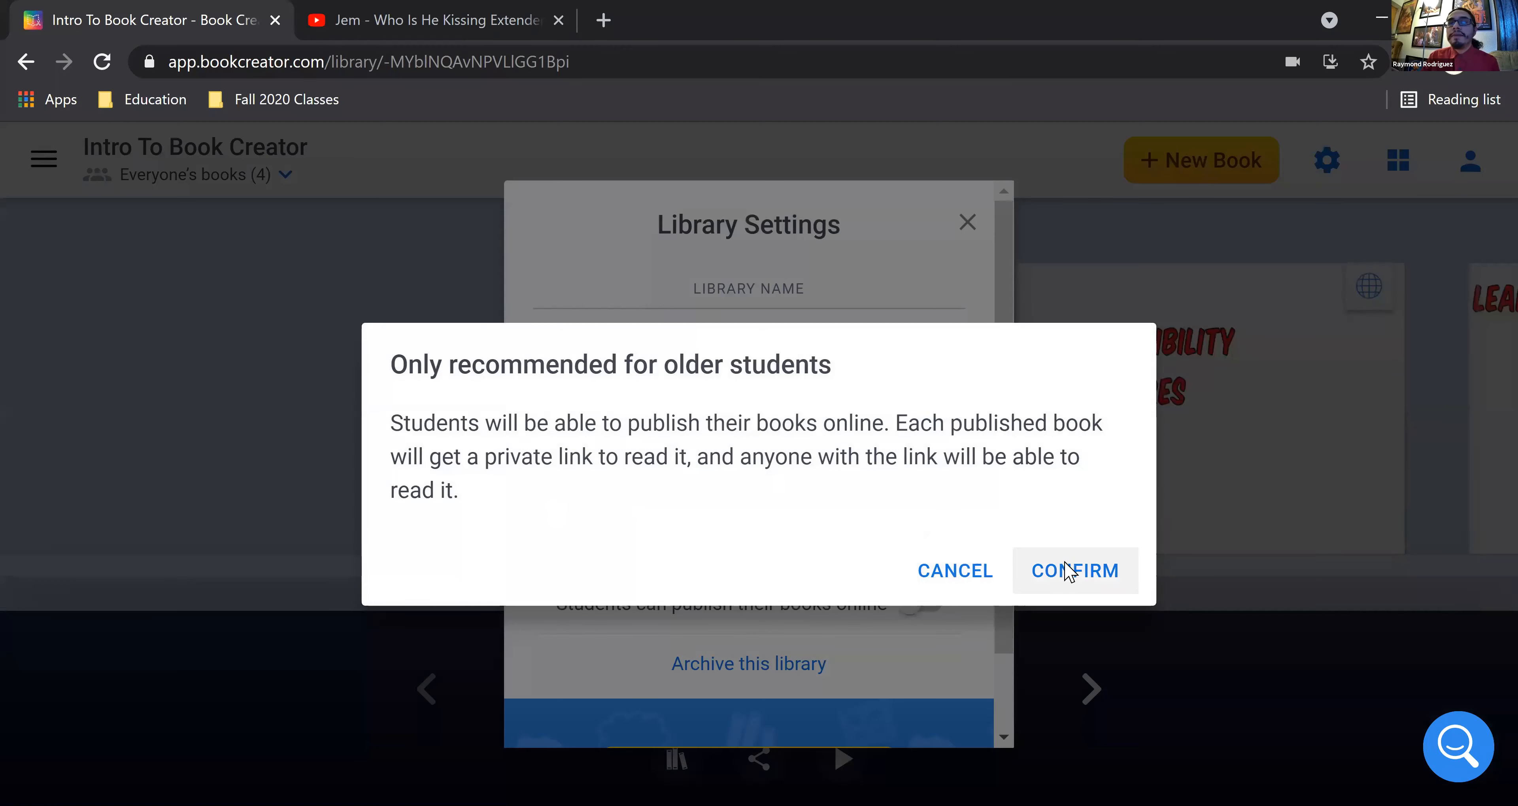
{"action": "left_click", "coordinate": [1069, 571]}
{"action": "scroll", "coordinate": [751, 532], "scroll_direction": "down", "scroll_amount": 3}
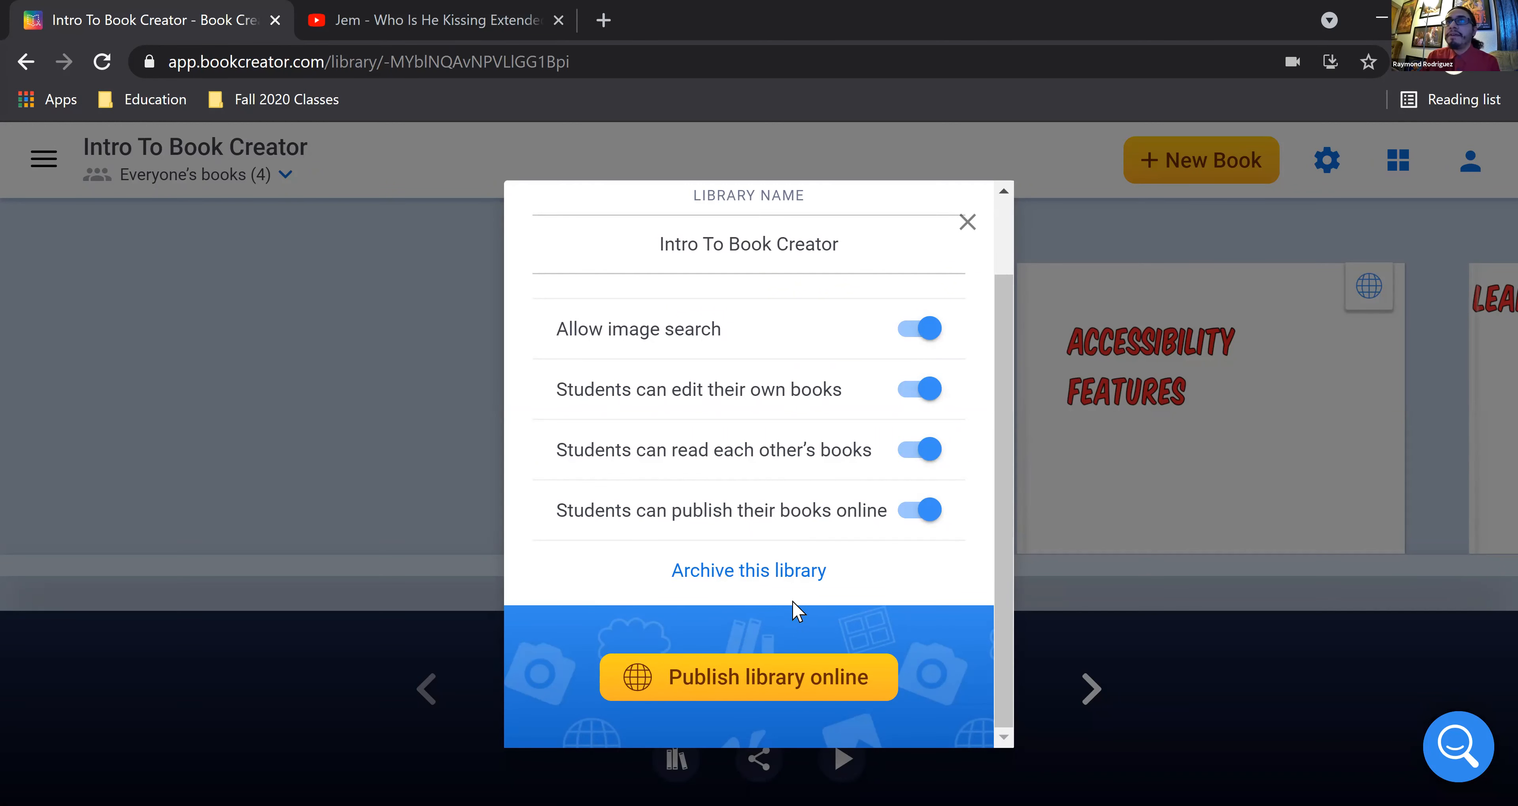
{"action": "scroll", "coordinate": [904, 349], "scroll_direction": "up", "scroll_amount": 3}
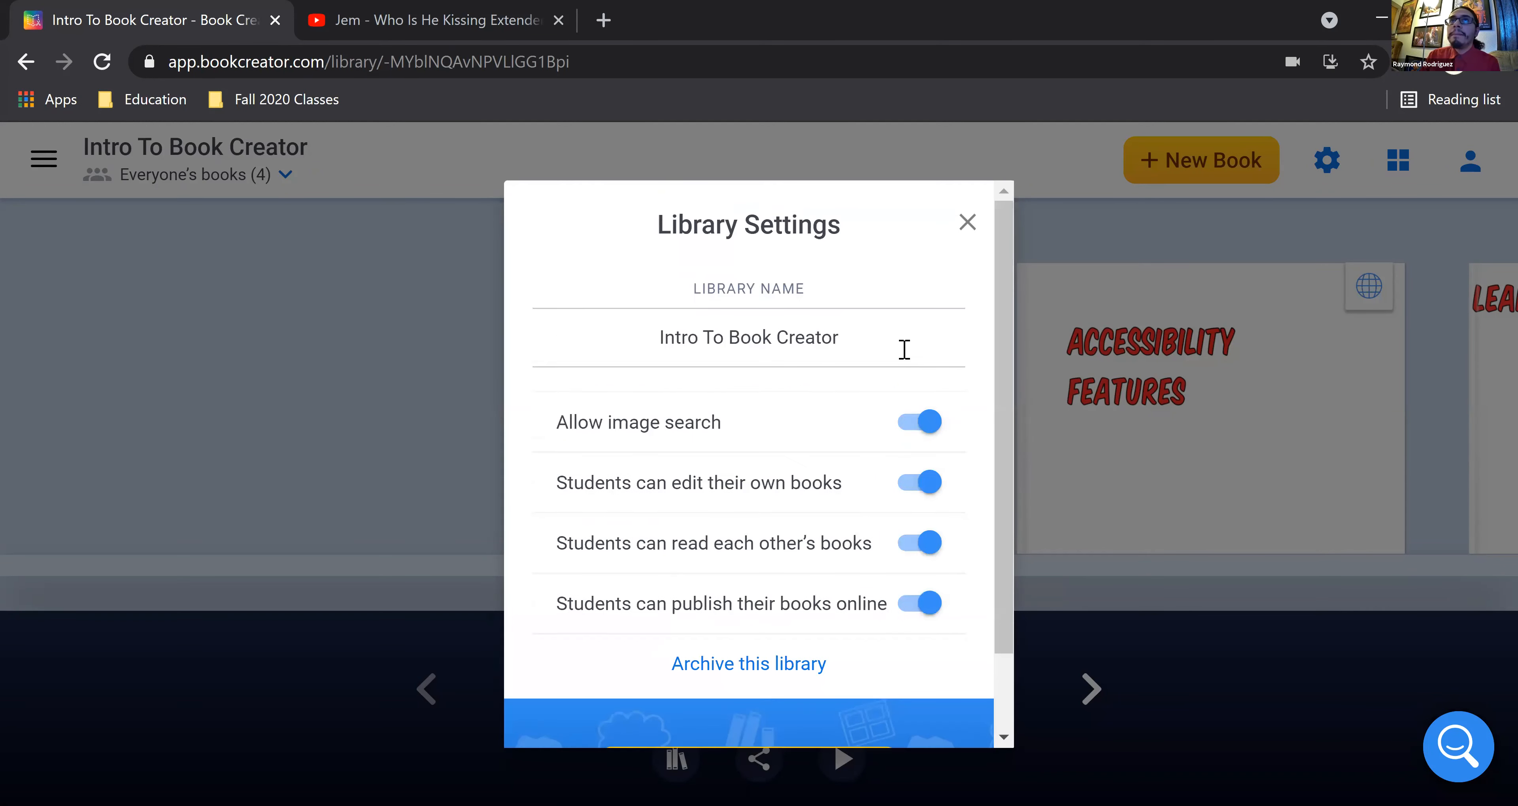
{"action": "left_click", "coordinate": [965, 224]}
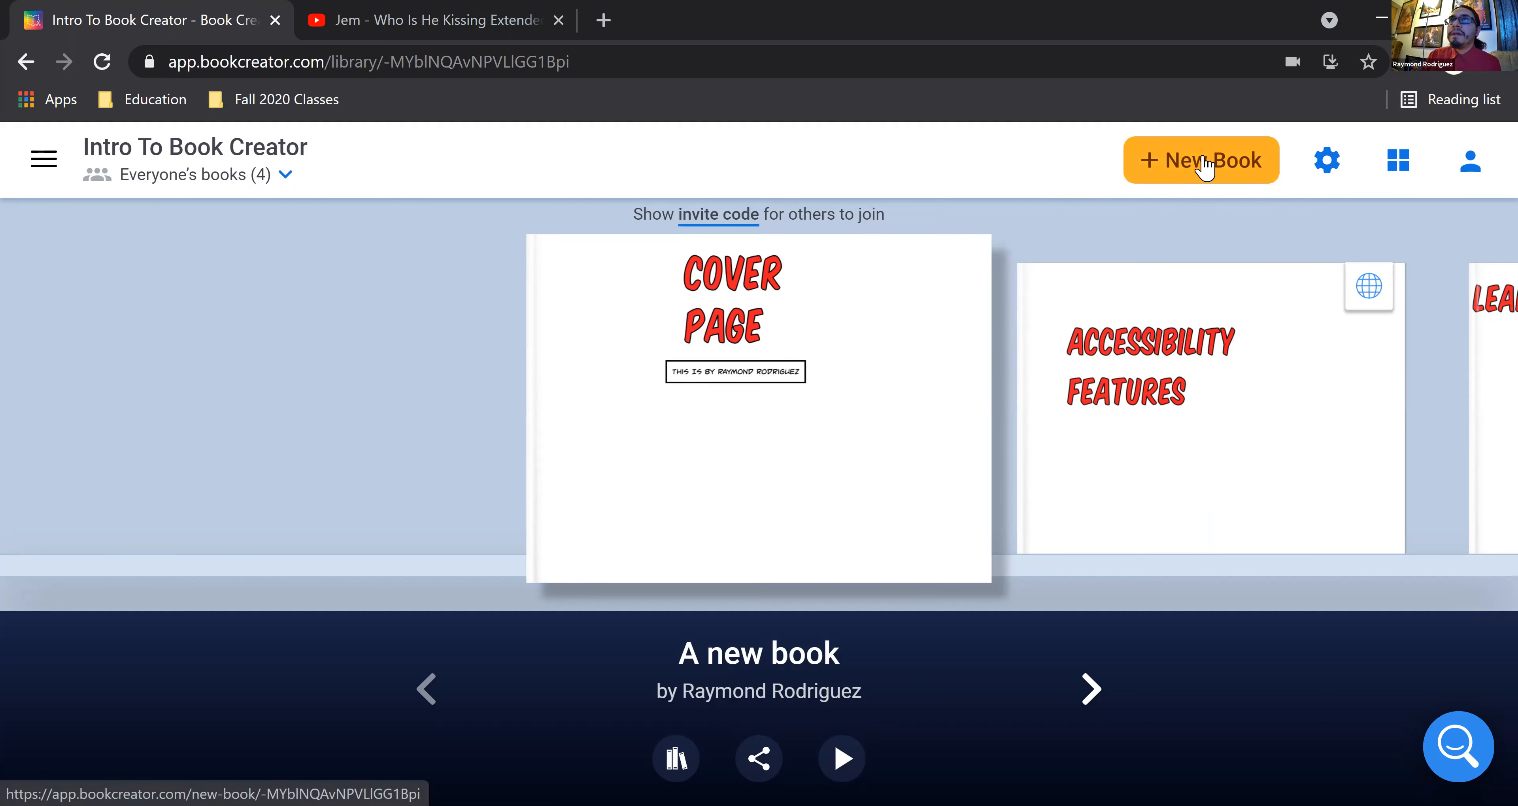
Step: Start a new book in the library and look through the available book templates and themes
{"action": "left_click", "coordinate": [1208, 170]}
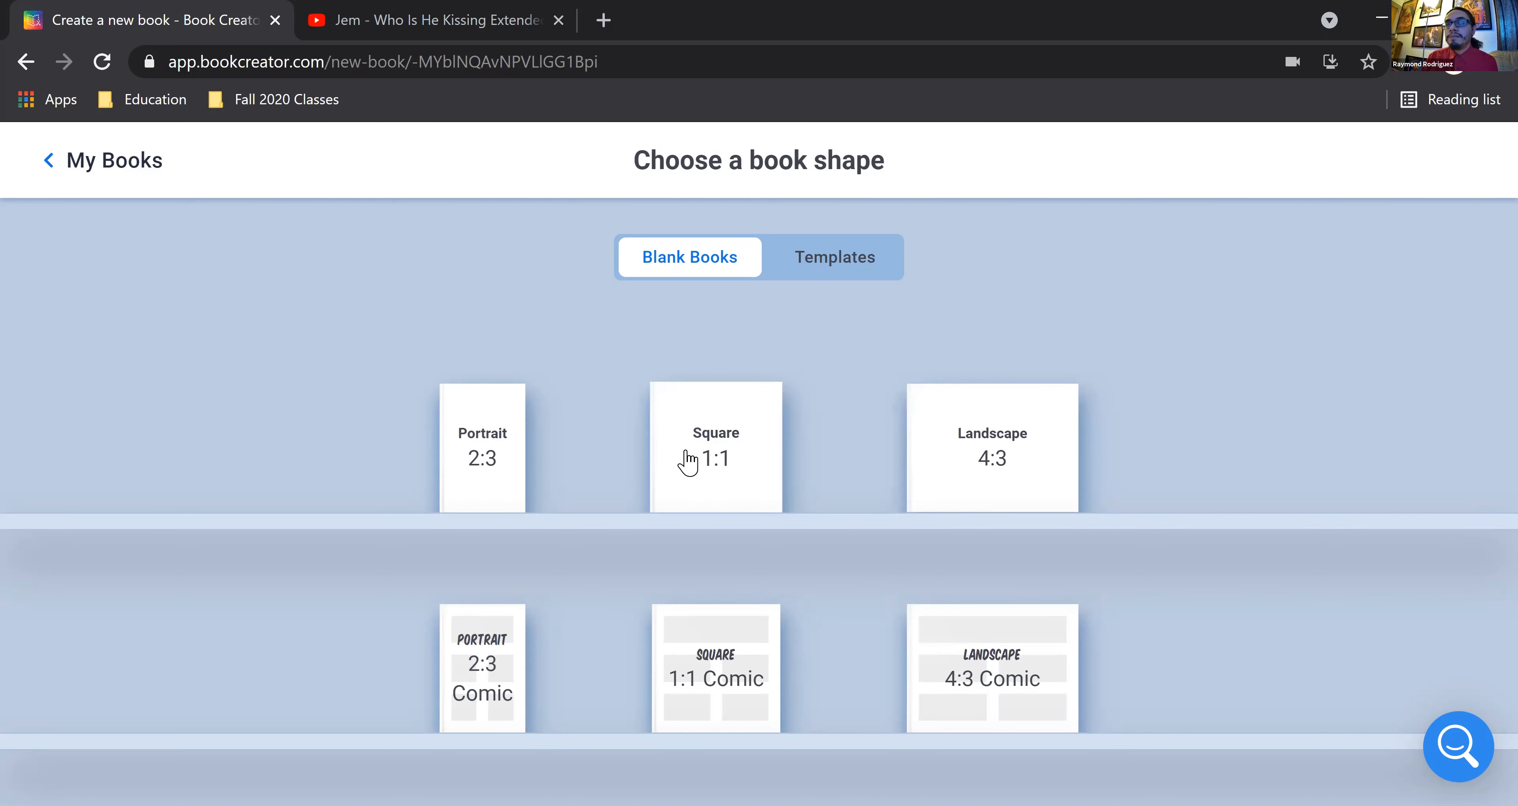
{"action": "left_click", "coordinate": [804, 273]}
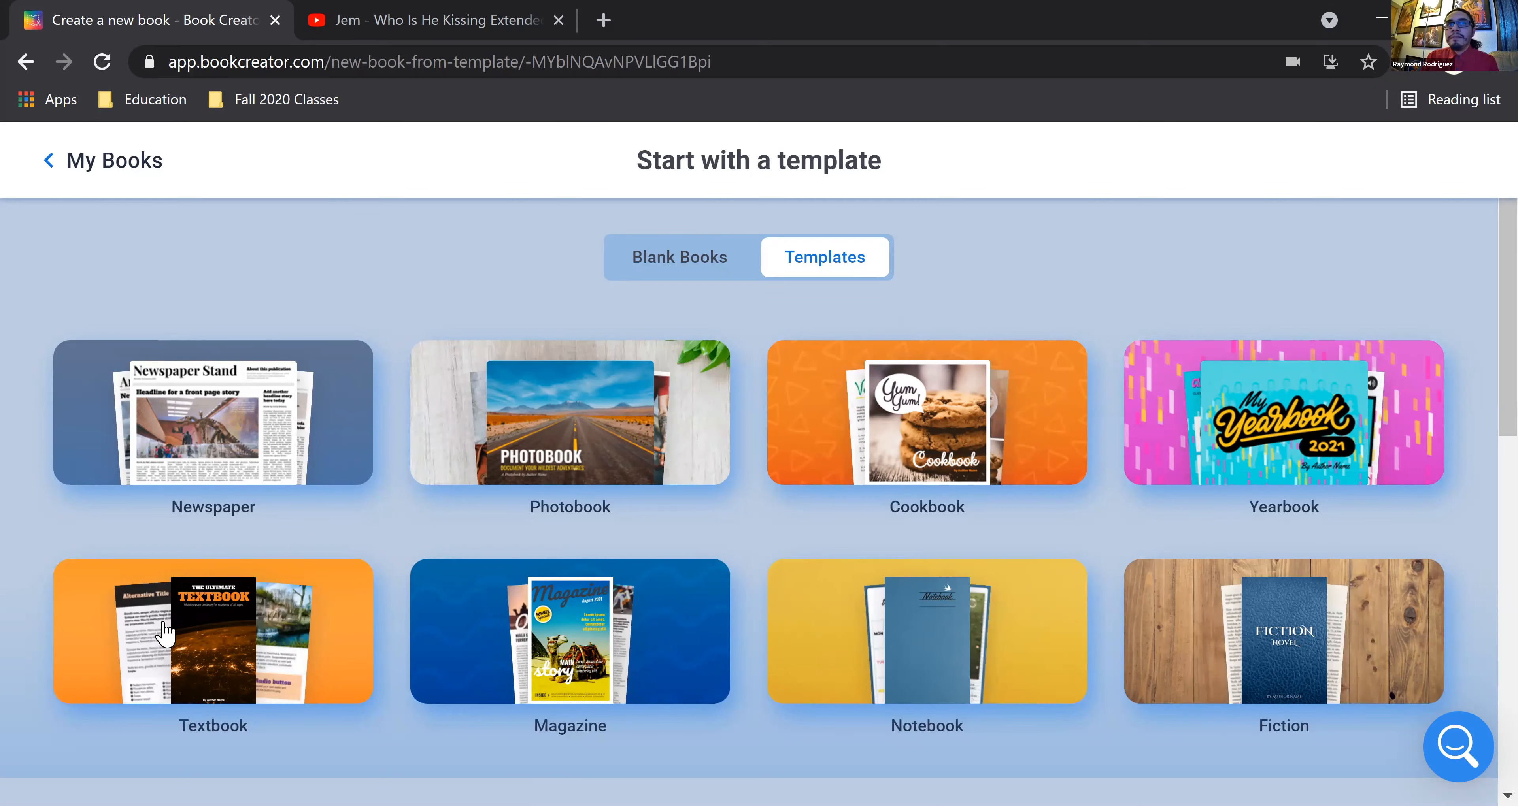
{"action": "scroll", "coordinate": [165, 634], "scroll_direction": "down", "scroll_amount": 6}
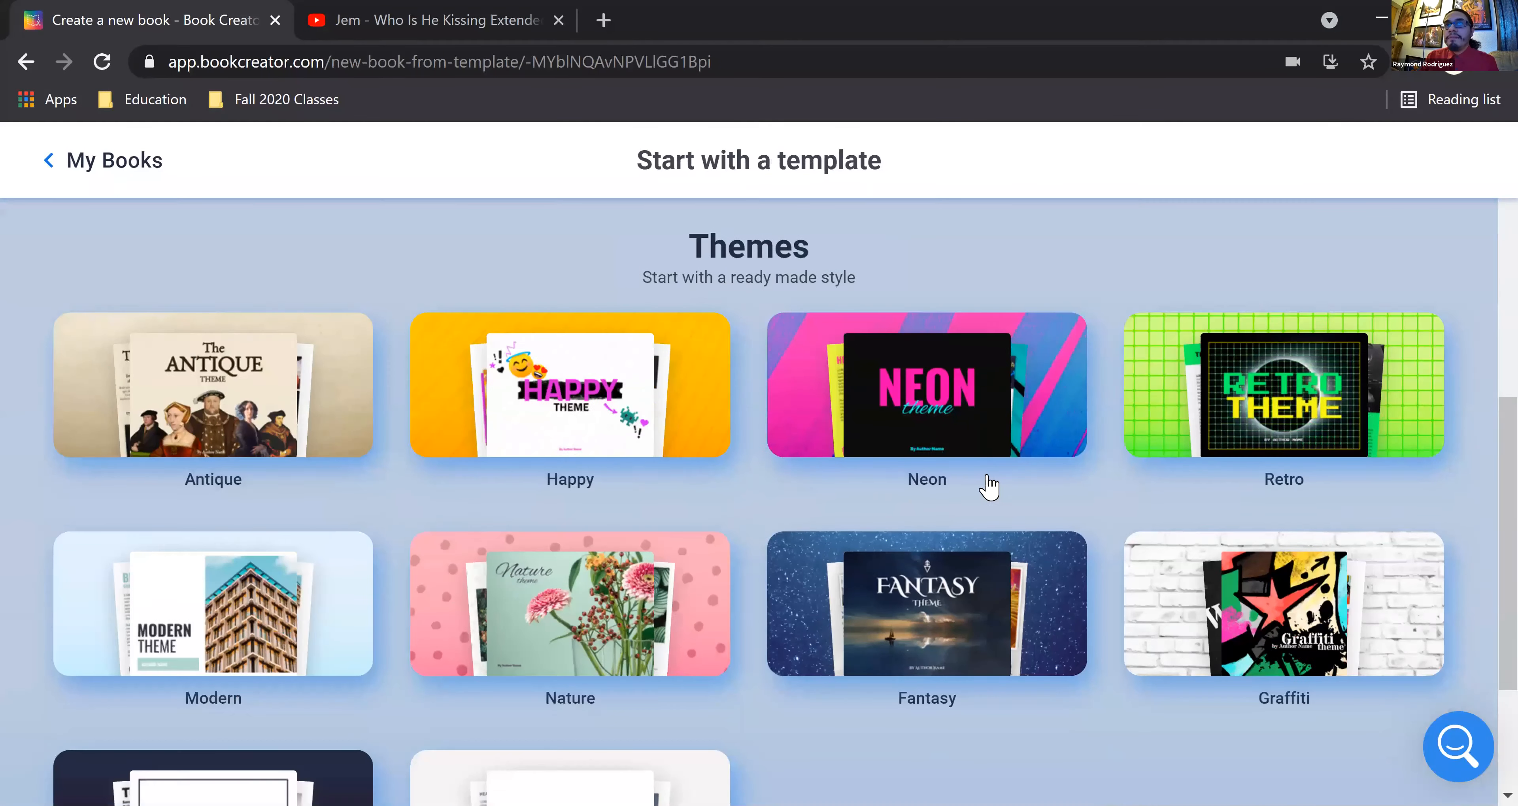
{"action": "scroll", "coordinate": [1340, 528], "scroll_direction": "down", "scroll_amount": 2}
{"action": "scroll", "coordinate": [268, 575], "scroll_direction": "up", "scroll_amount": 1}
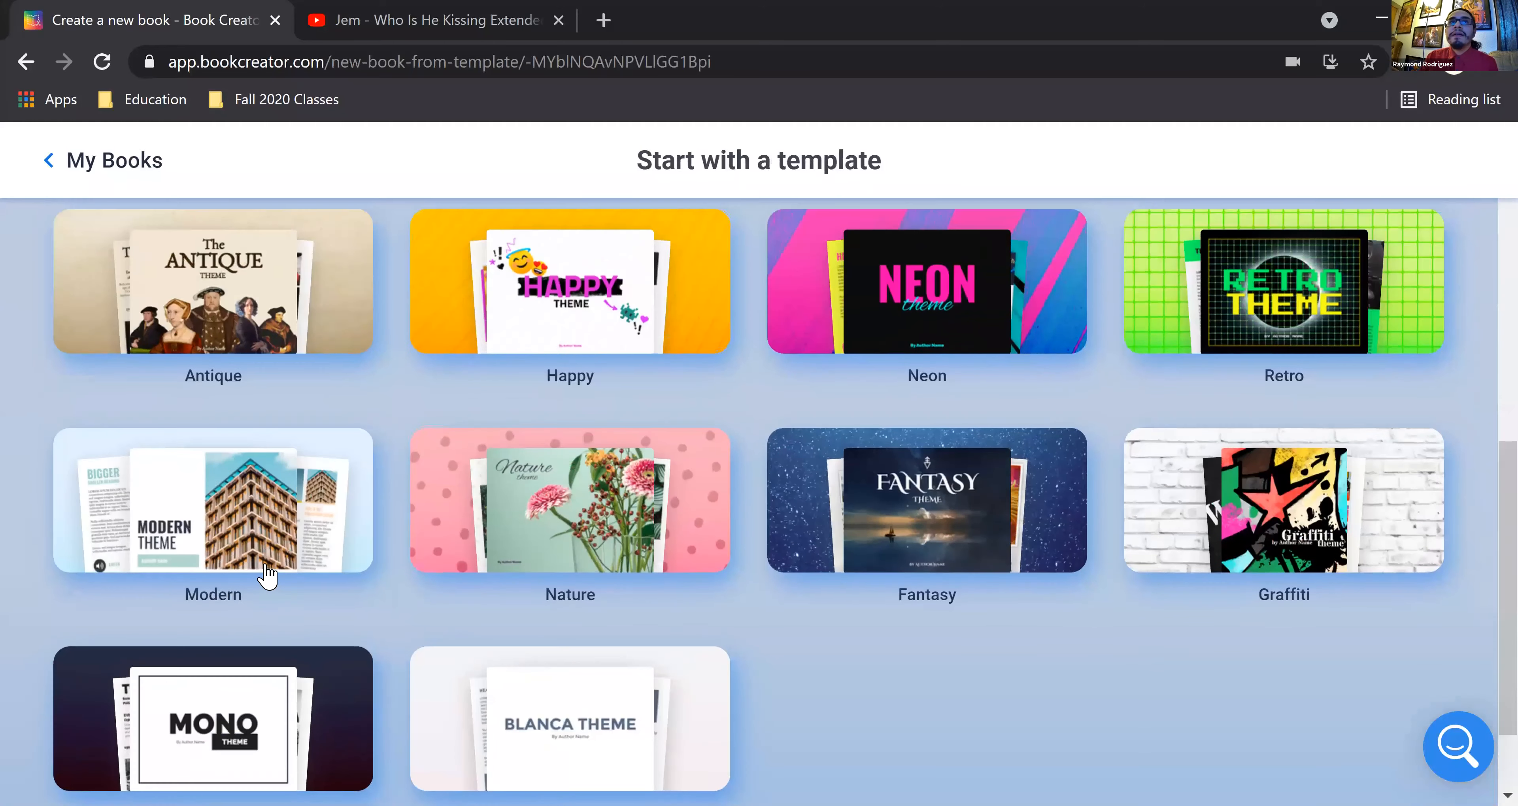
{"action": "scroll", "coordinate": [268, 575], "scroll_direction": "up", "scroll_amount": 7}
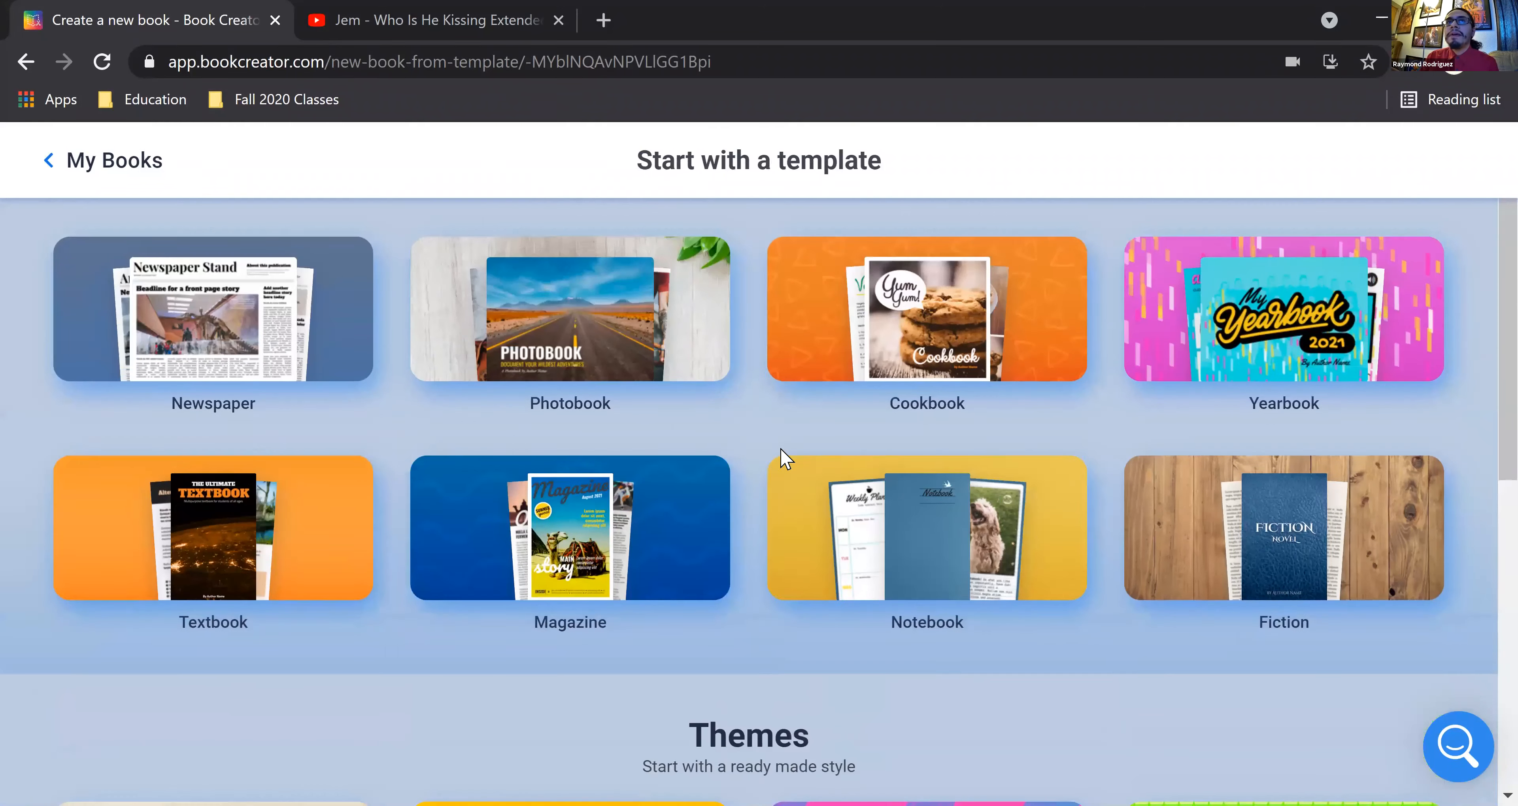
{"action": "scroll", "coordinate": [786, 458], "scroll_direction": "up", "scroll_amount": 2}
Step: Return to the blank books and create a book in the Landscape 4:3 Comic shape
{"action": "left_click", "coordinate": [681, 267]}
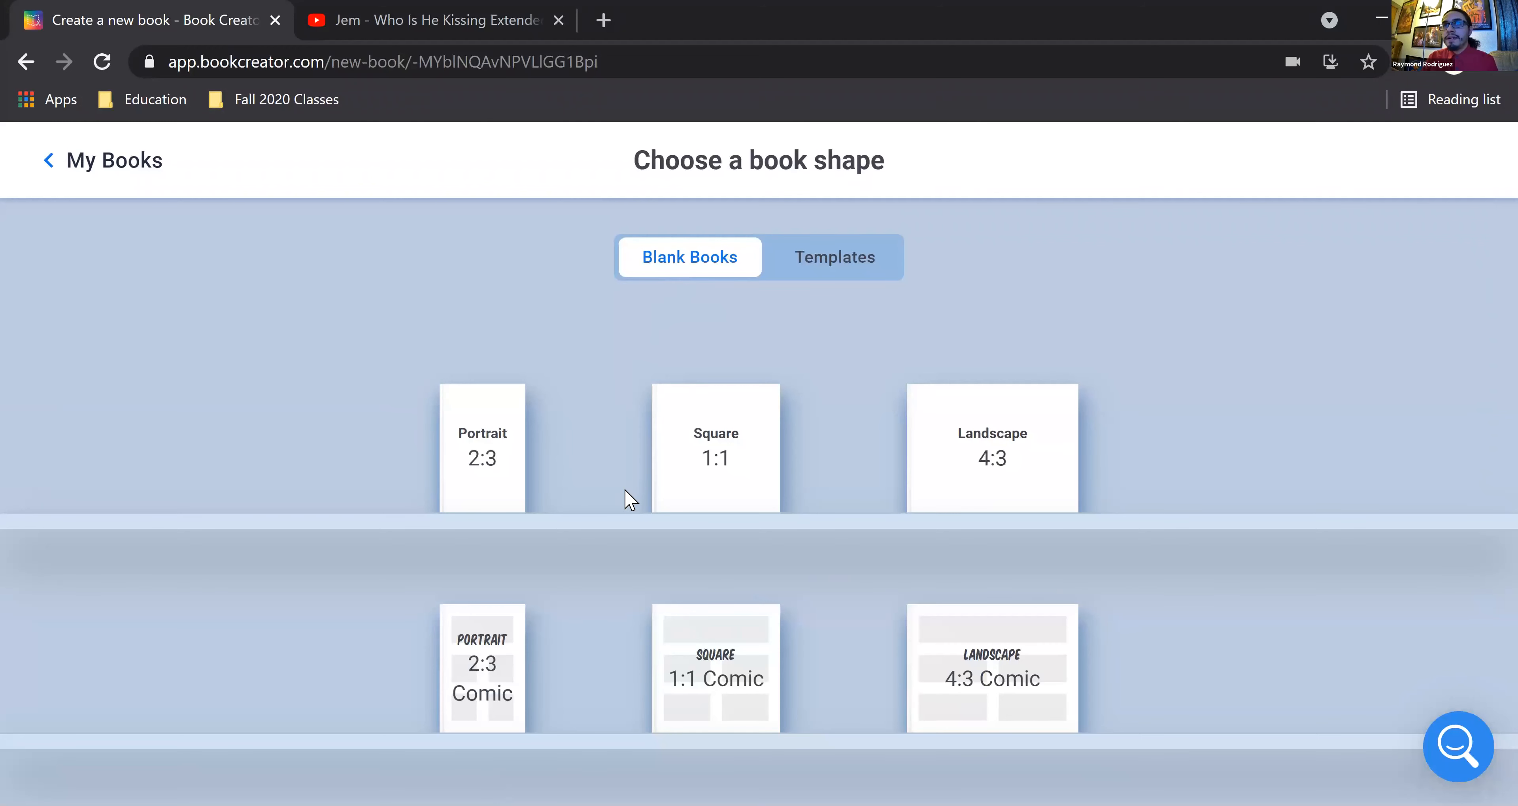
{"action": "left_click", "coordinate": [1000, 683]}
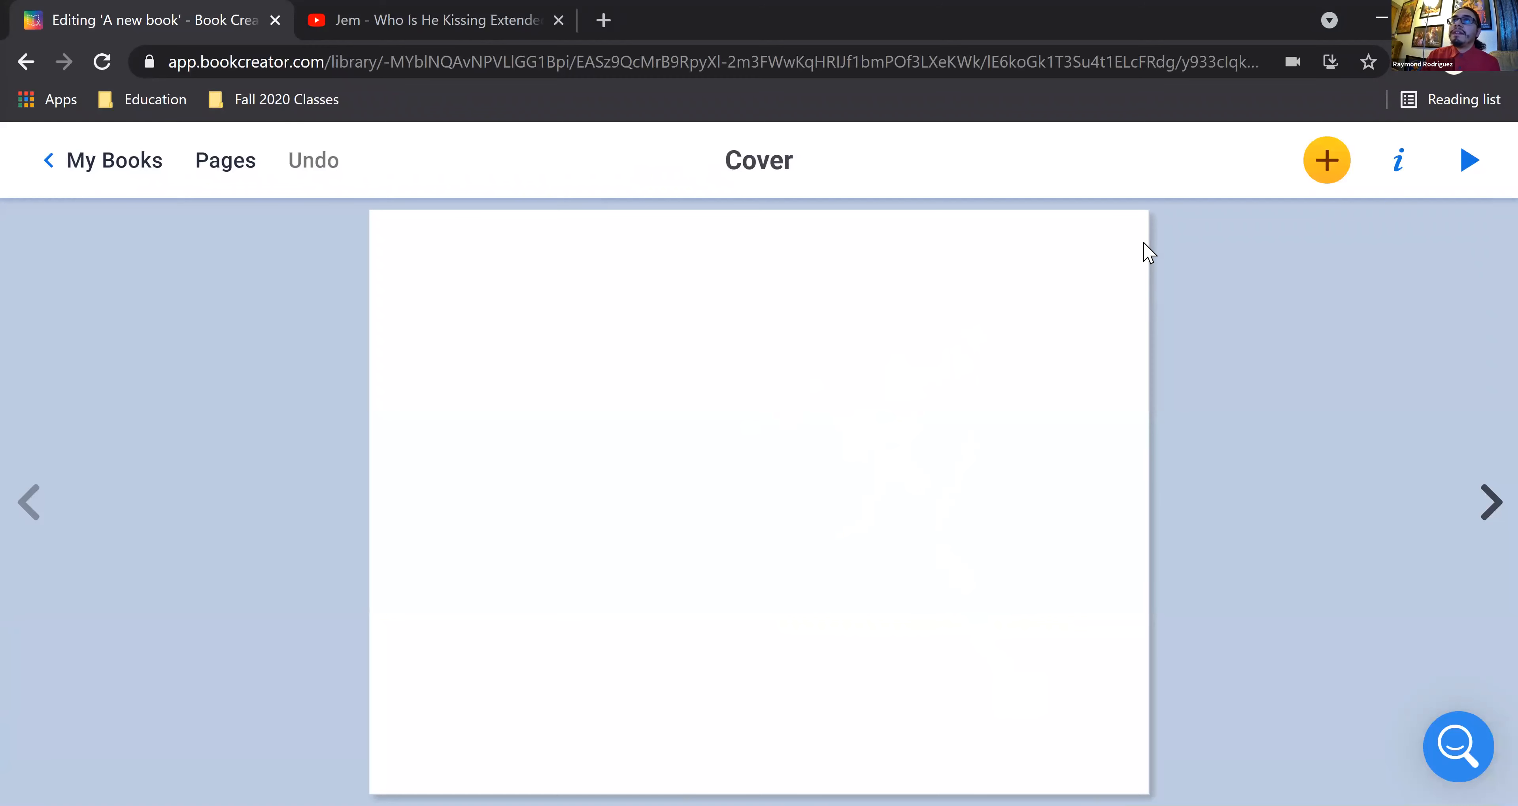
Step: Add the plain text "Introduction Page" to the cover and move it toward the upper middle of the page
{"action": "left_click", "coordinate": [1333, 172]}
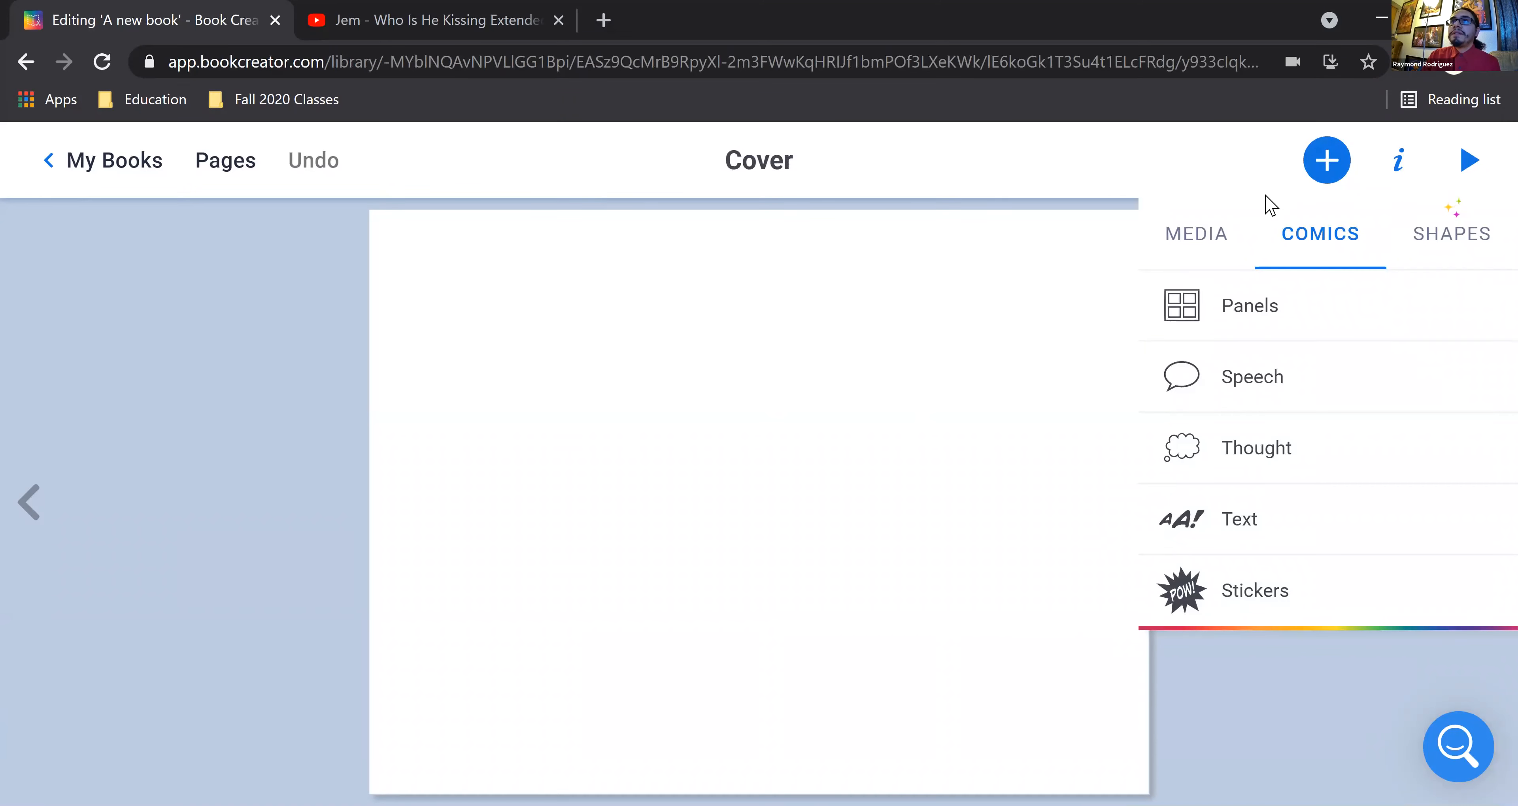
{"action": "left_click", "coordinate": [1232, 527]}
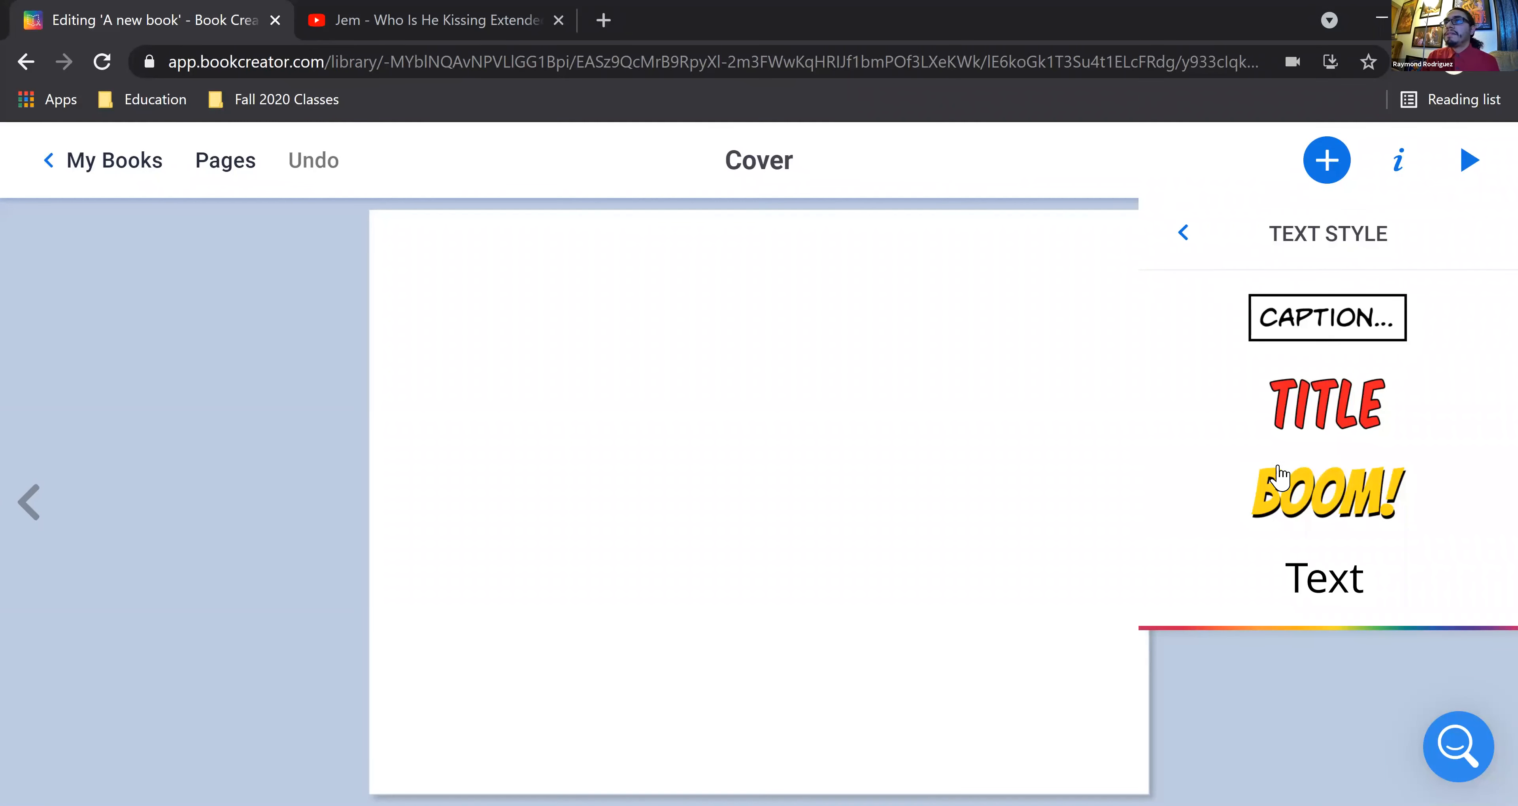
{"action": "left_click", "coordinate": [1307, 589]}
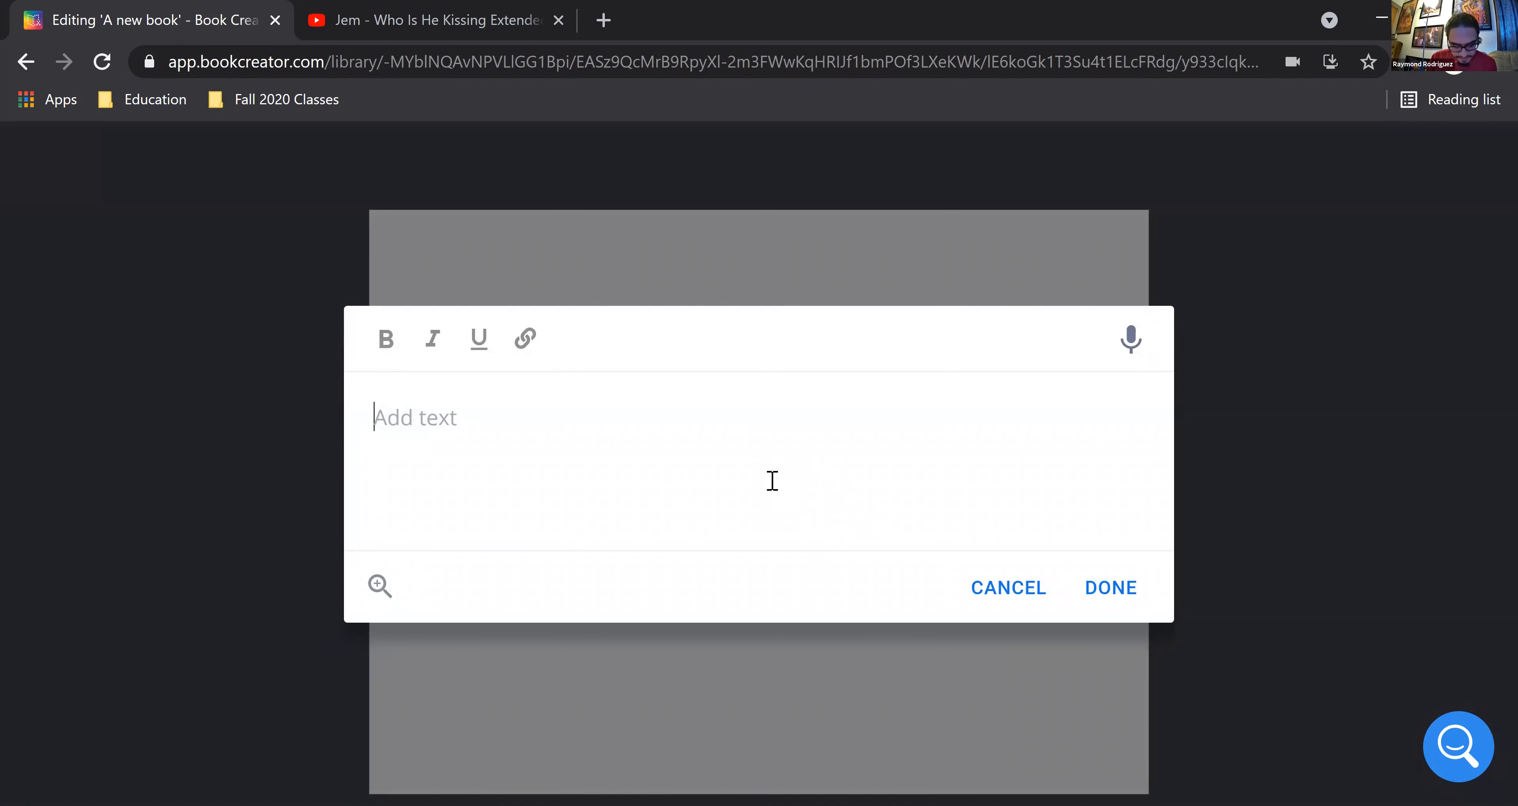
{"action": "type", "text": "Introduction Page"}
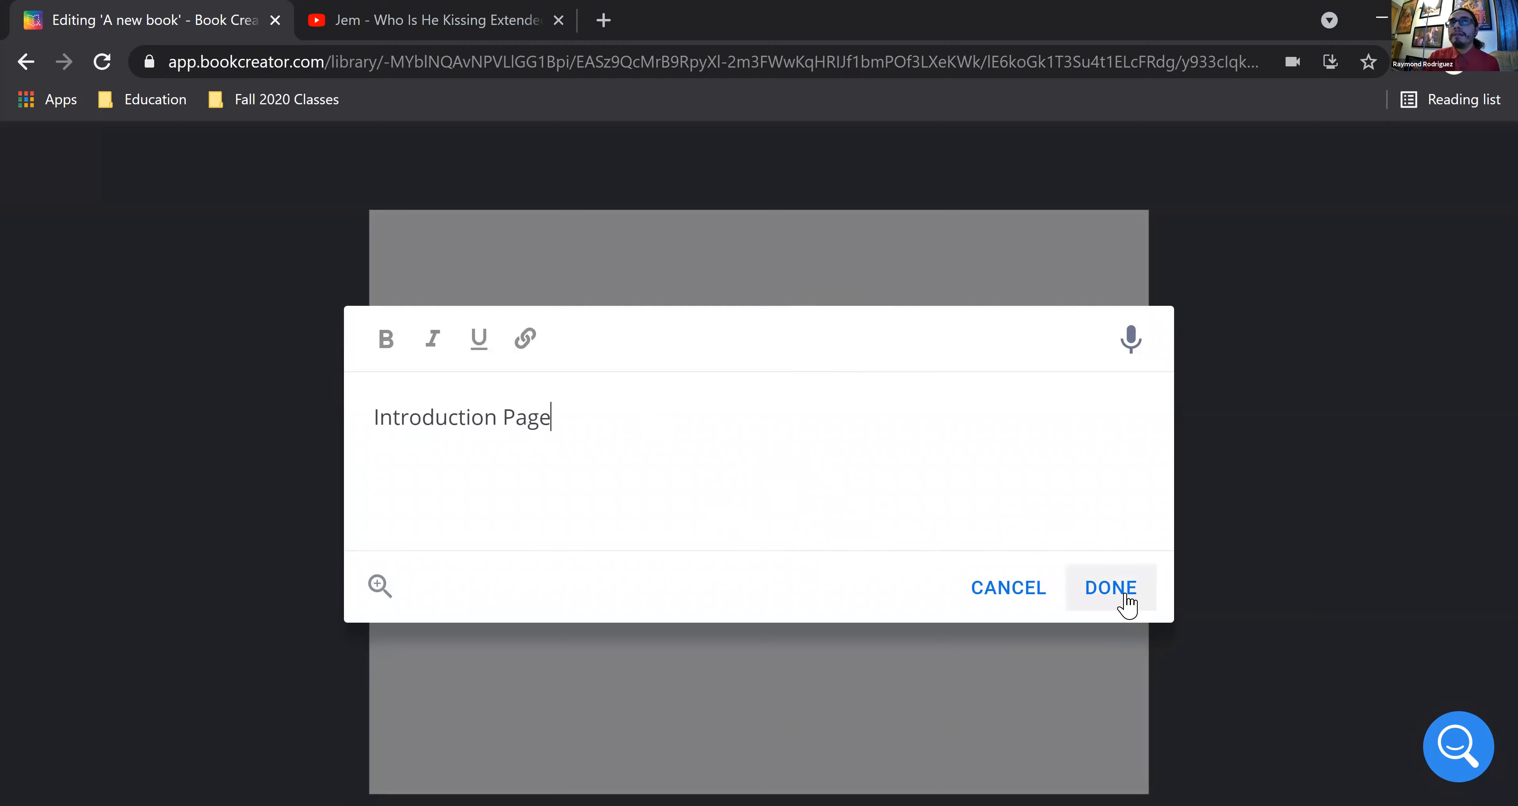
{"action": "left_click", "coordinate": [1109, 588]}
{"action": "left_click", "coordinate": [643, 518]}
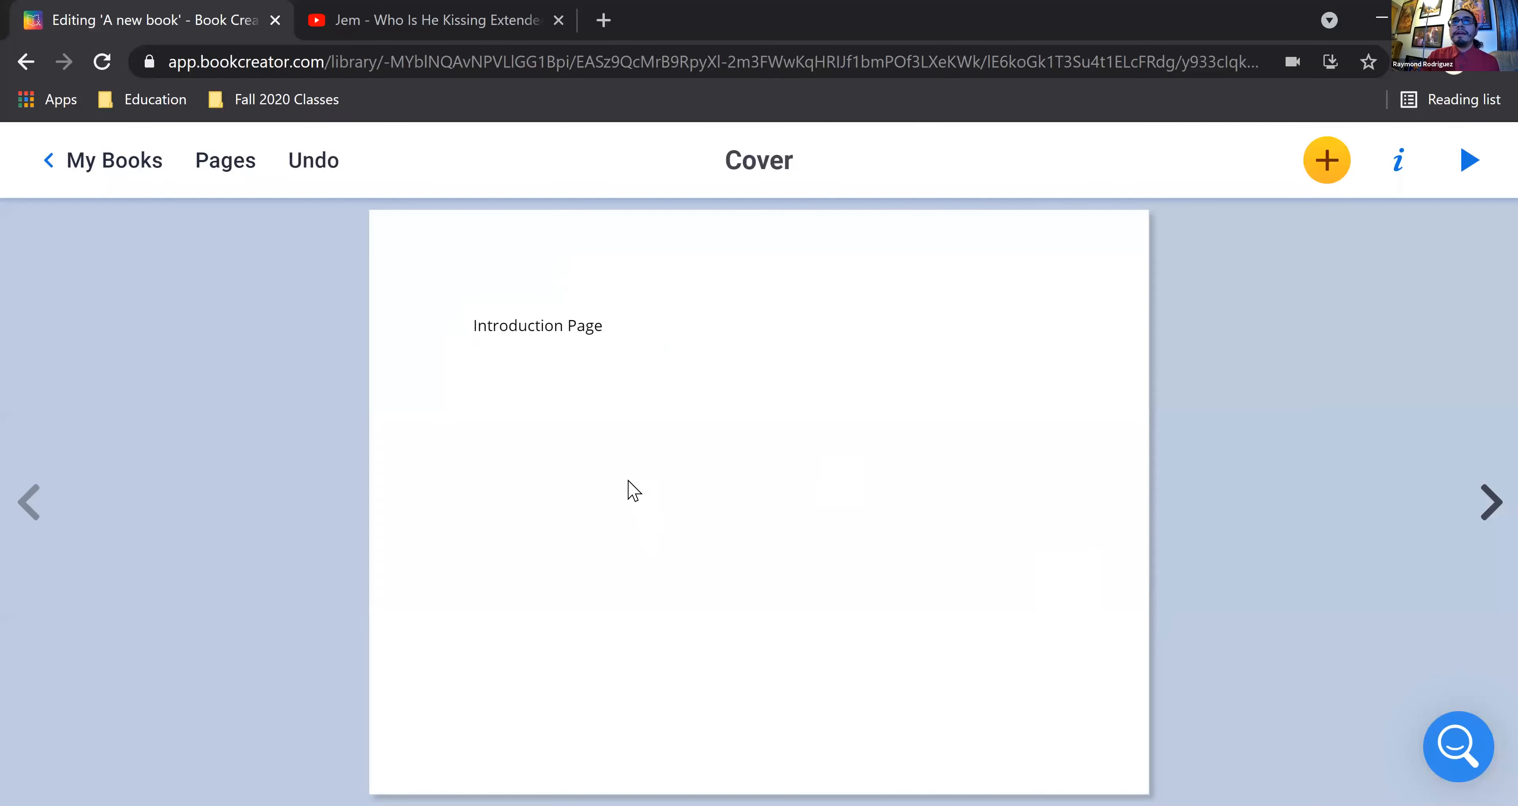
{"action": "left_click", "coordinate": [574, 330]}
{"action": "left_click_drag", "start_coordinate": [569, 329], "coordinate": [726, 343]}
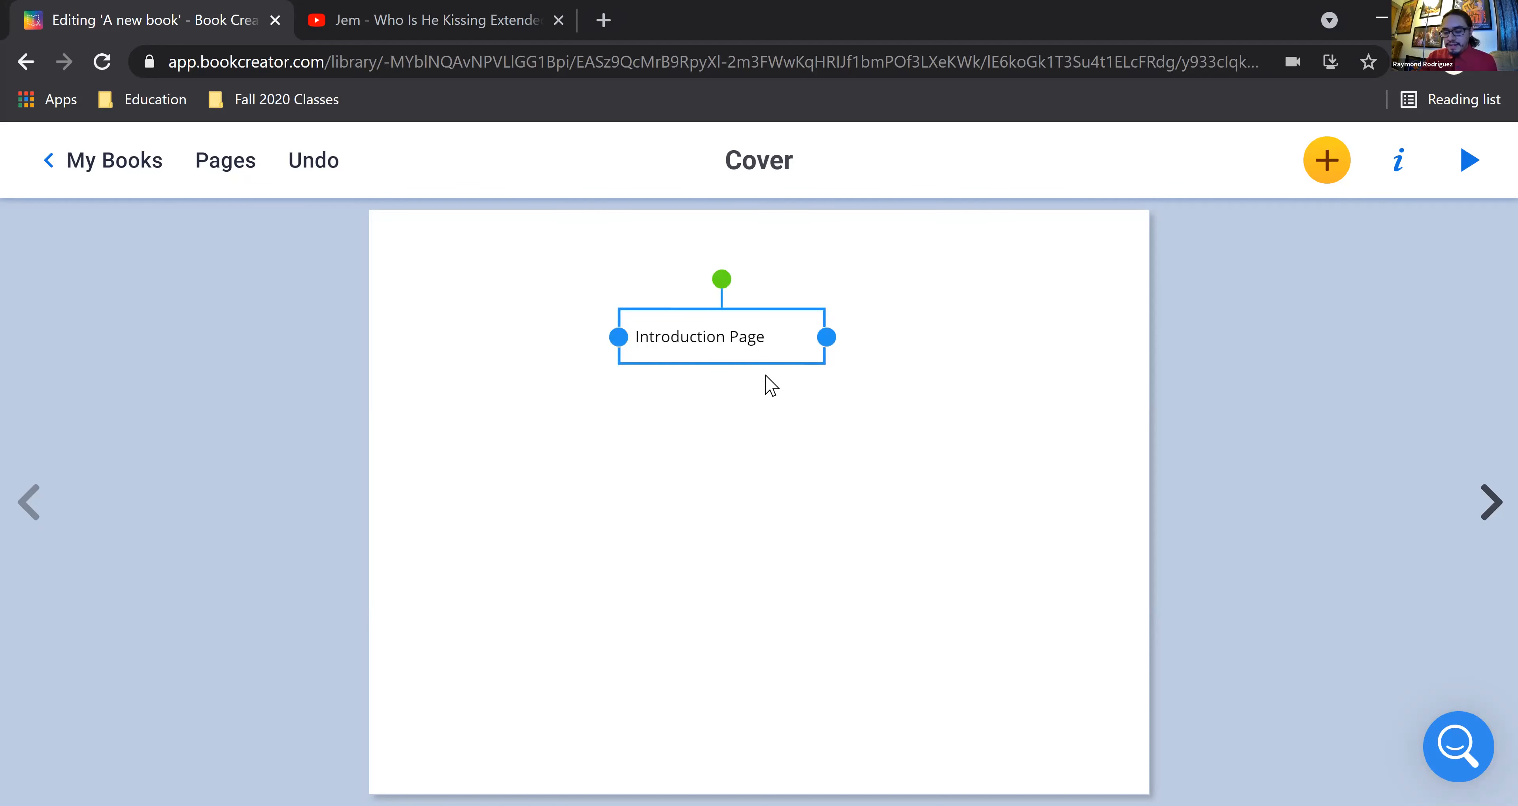
Step: Enlarge the "Introduction Page" text to size 55, try centre and right alignment, and return it to left alignment
{"action": "left_click", "coordinate": [986, 386]}
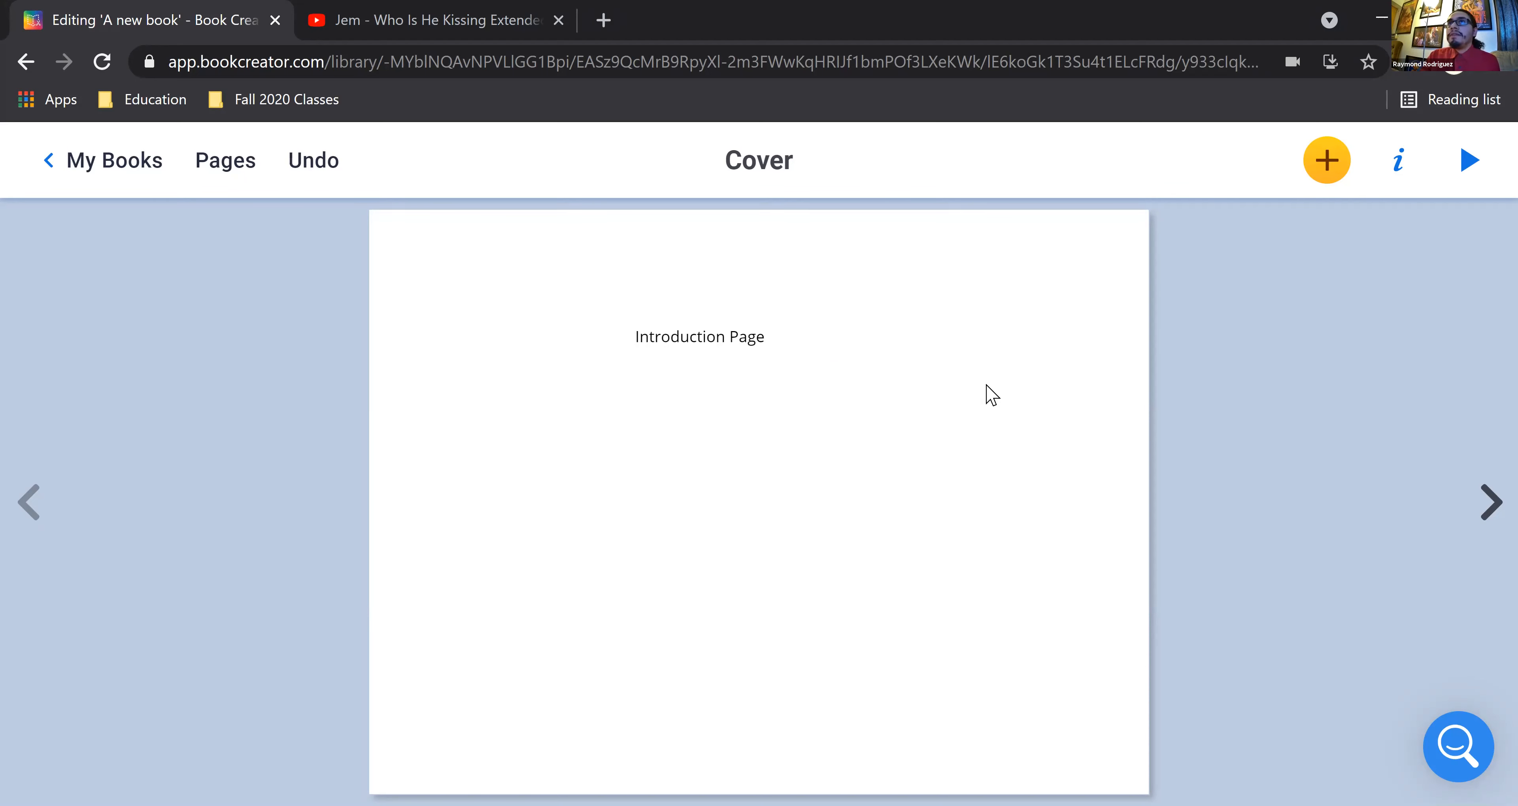
{"action": "left_click", "coordinate": [704, 345]}
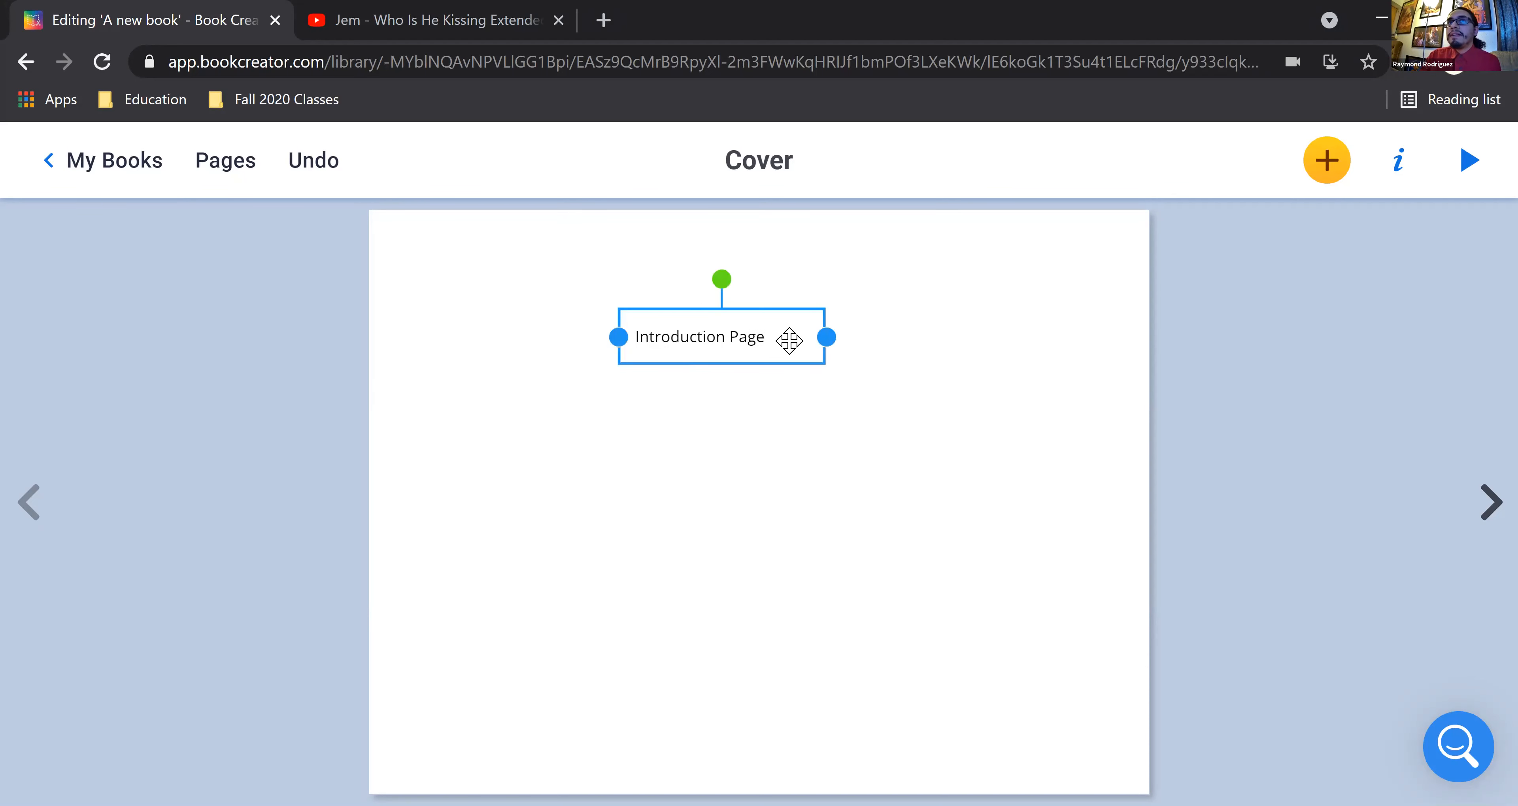
{"action": "left_click", "coordinate": [1407, 177]}
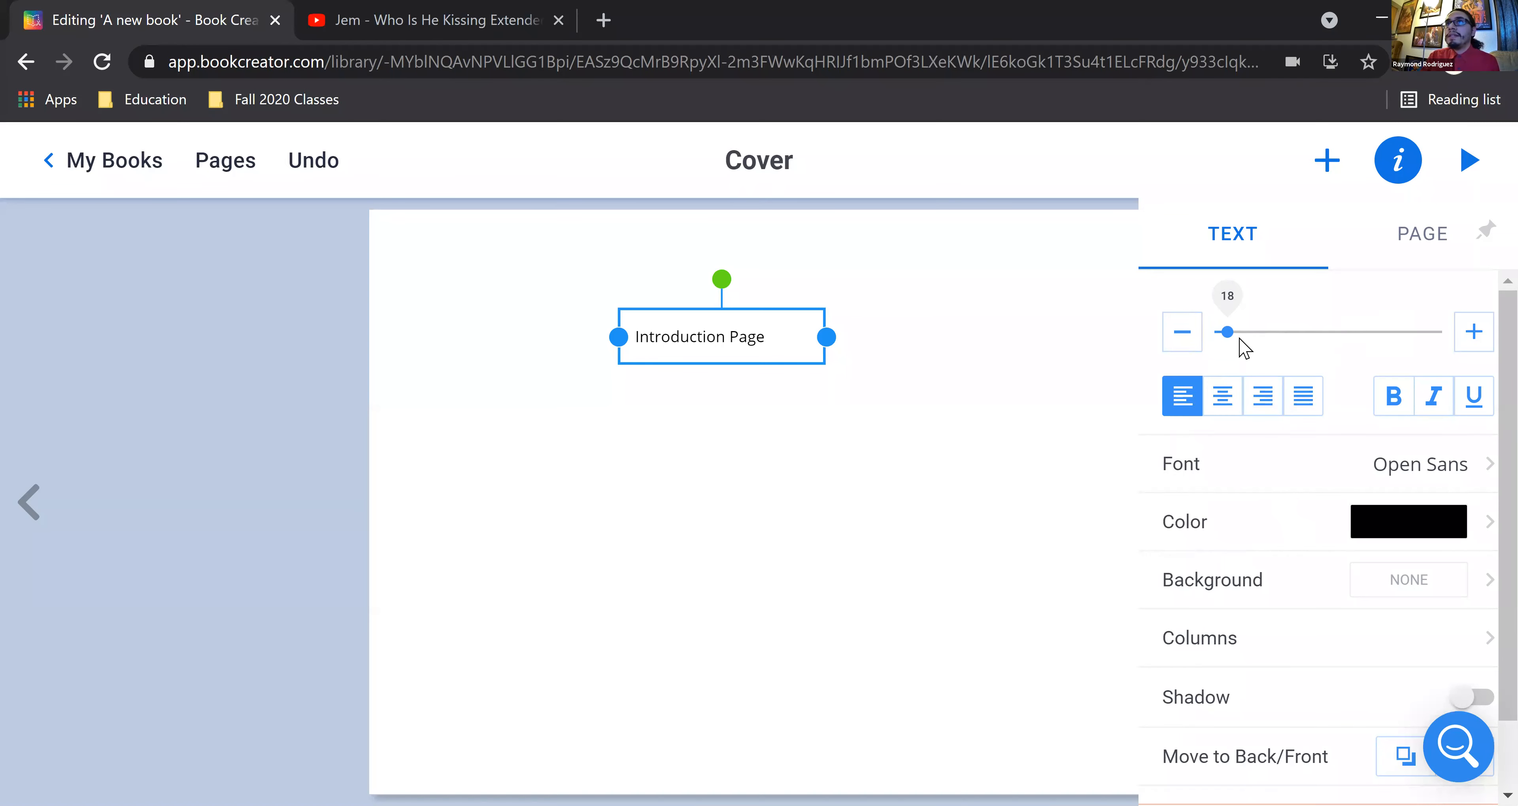
{"action": "left_click_drag", "start_coordinate": [1225, 332], "coordinate": [1255, 345]}
{"action": "left_click", "coordinate": [1221, 396]}
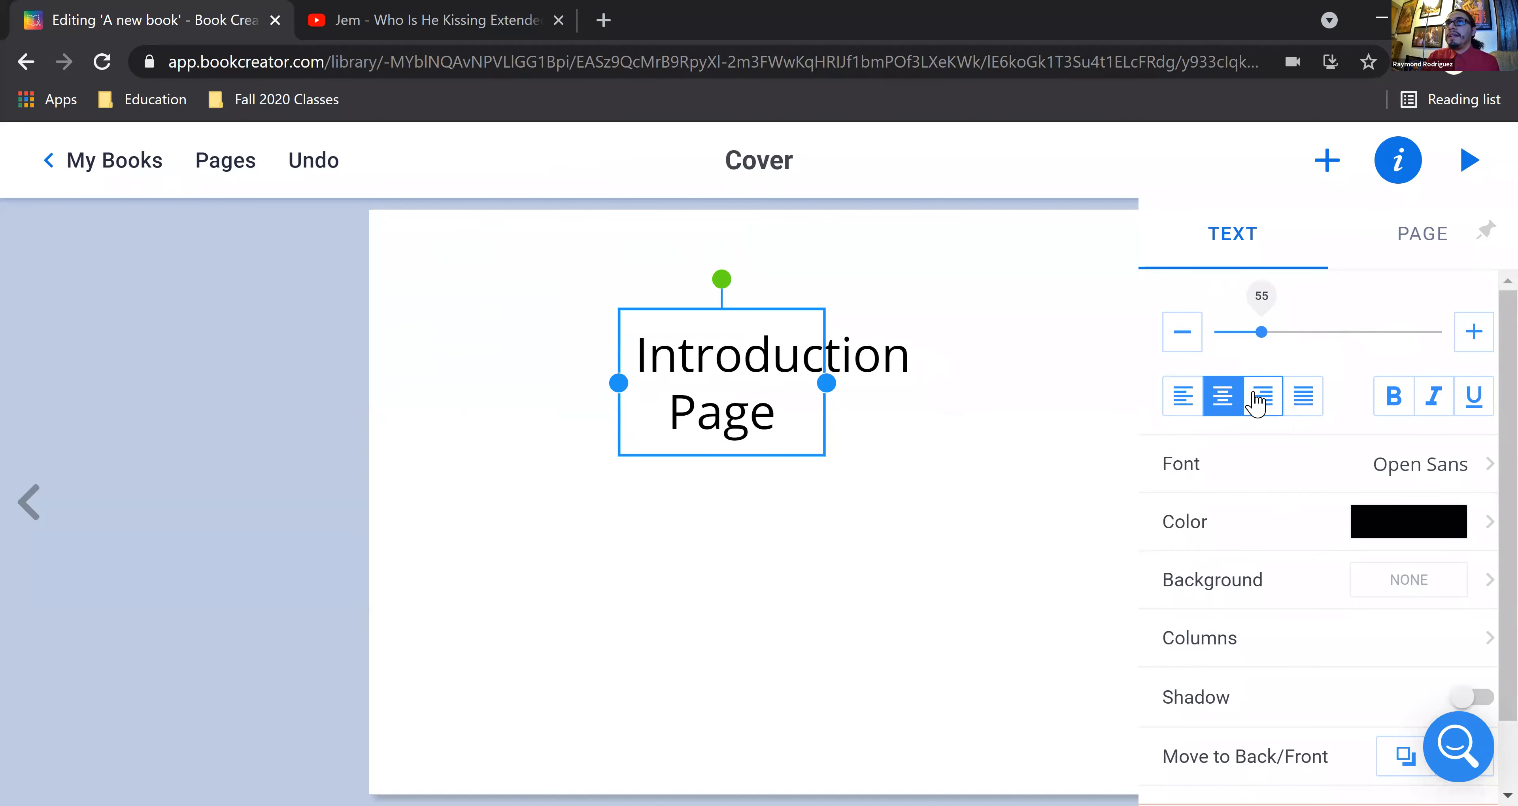
{"action": "left_click", "coordinate": [1259, 396]}
{"action": "left_click", "coordinate": [1199, 399]}
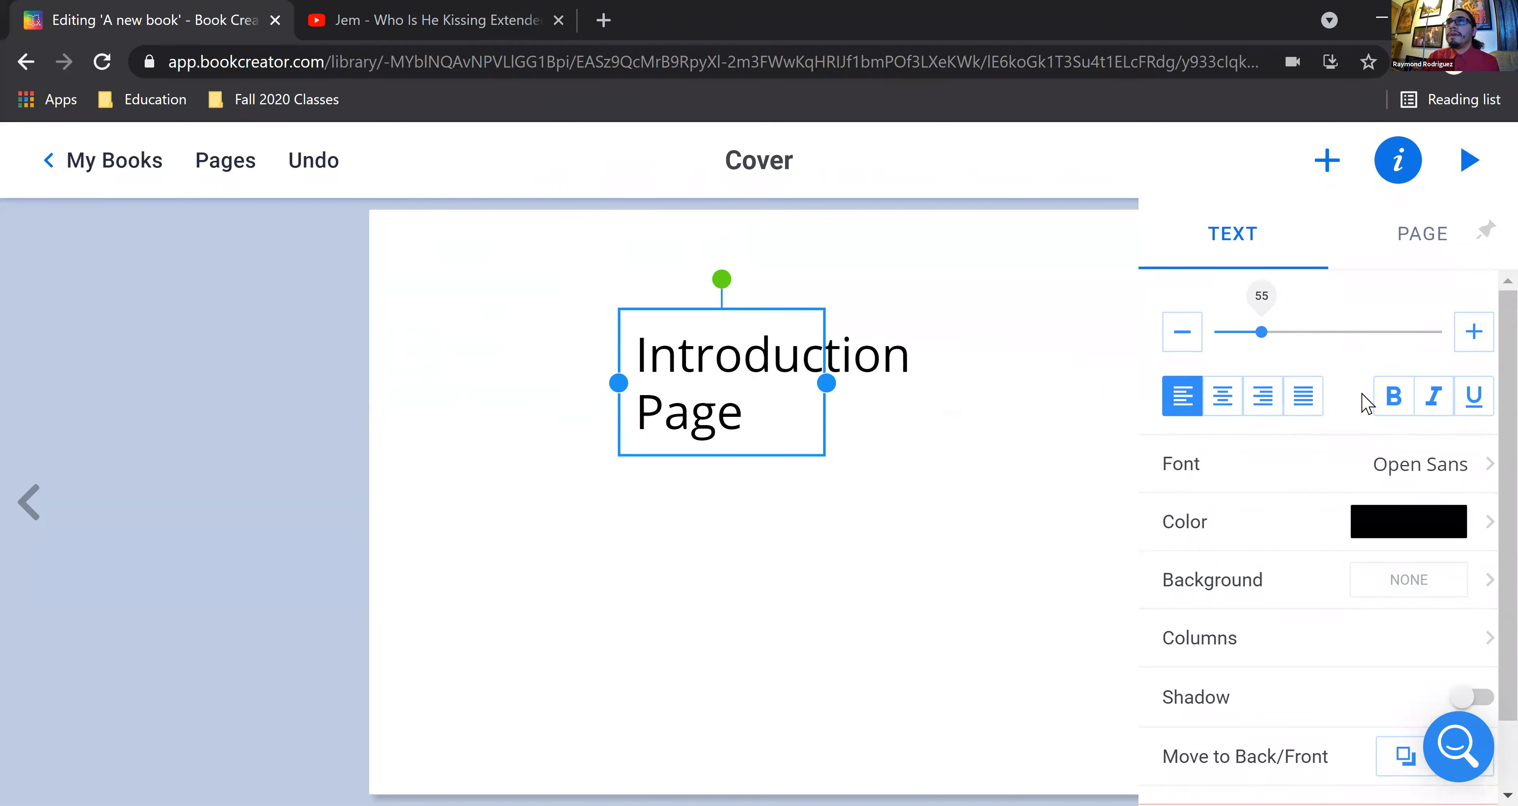
Step: Make the "Introduction Page" text bold, italic and underlined, and set its font to Raleway
{"action": "left_click", "coordinate": [1398, 412]}
{"action": "left_click", "coordinate": [1446, 413]}
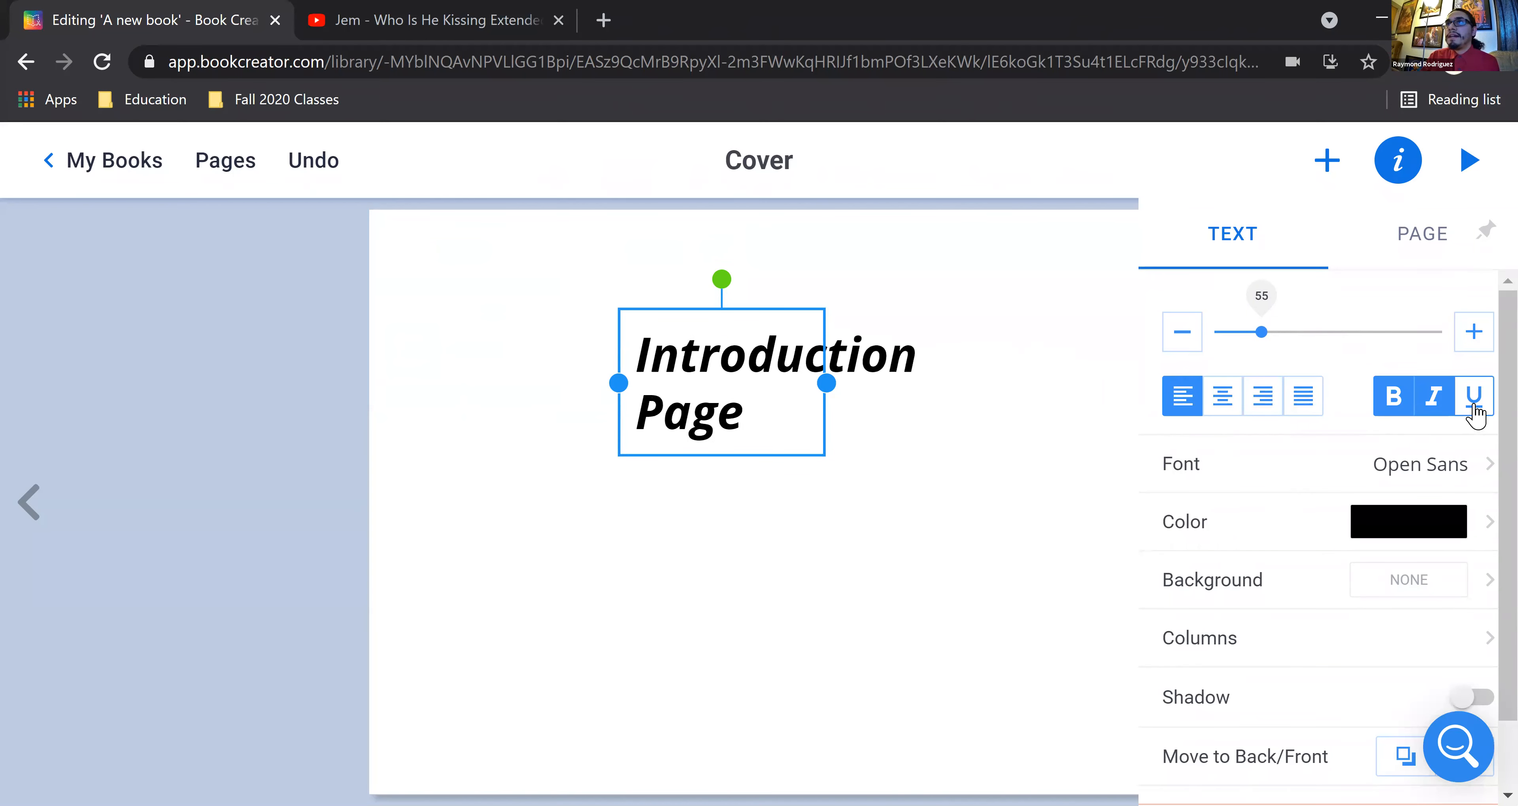
{"action": "left_click", "coordinate": [1475, 407]}
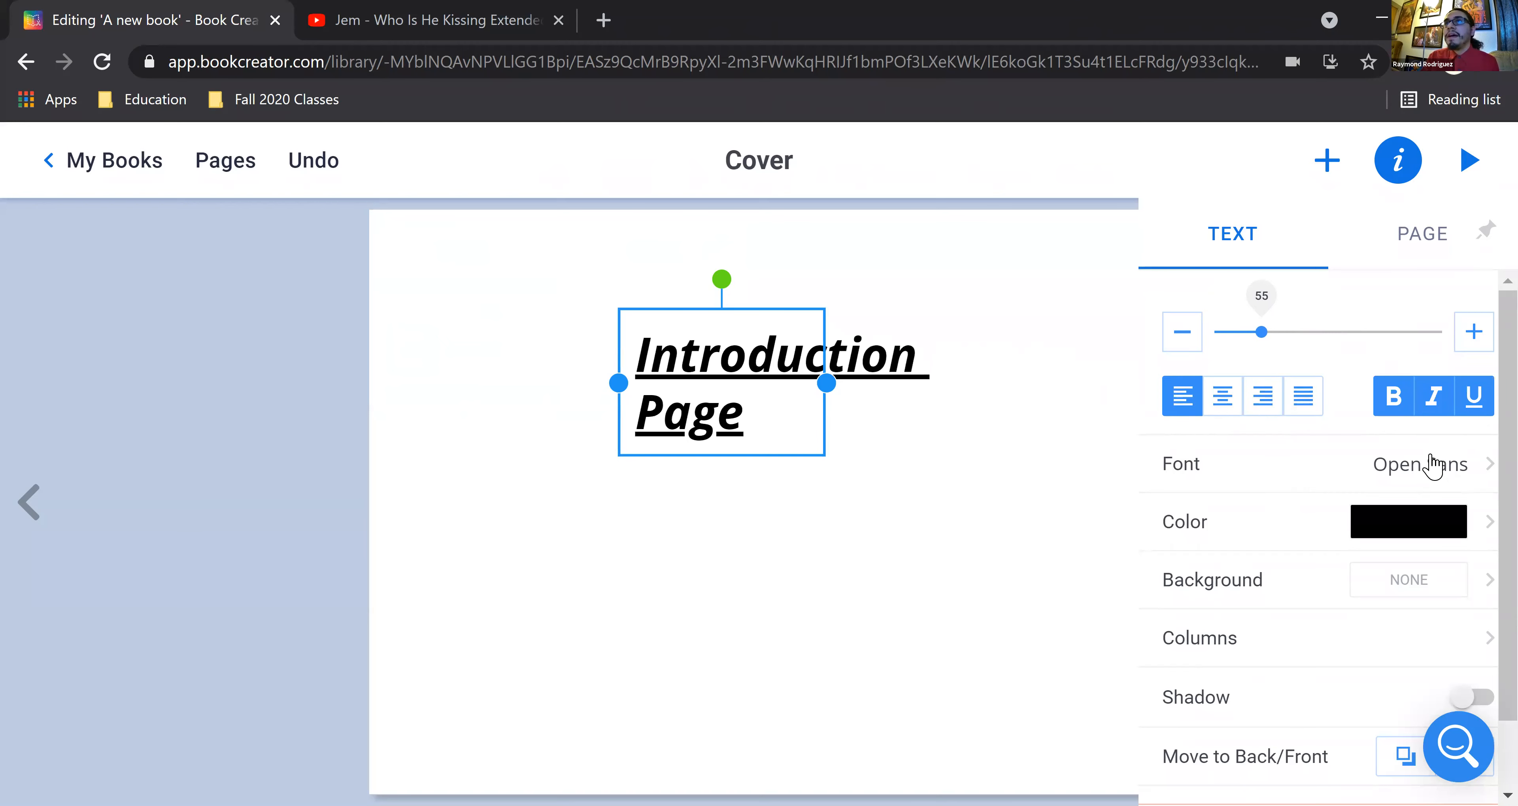
{"action": "left_click", "coordinate": [1429, 467]}
{"action": "scroll", "coordinate": [1324, 580], "scroll_direction": "down", "scroll_amount": 8}
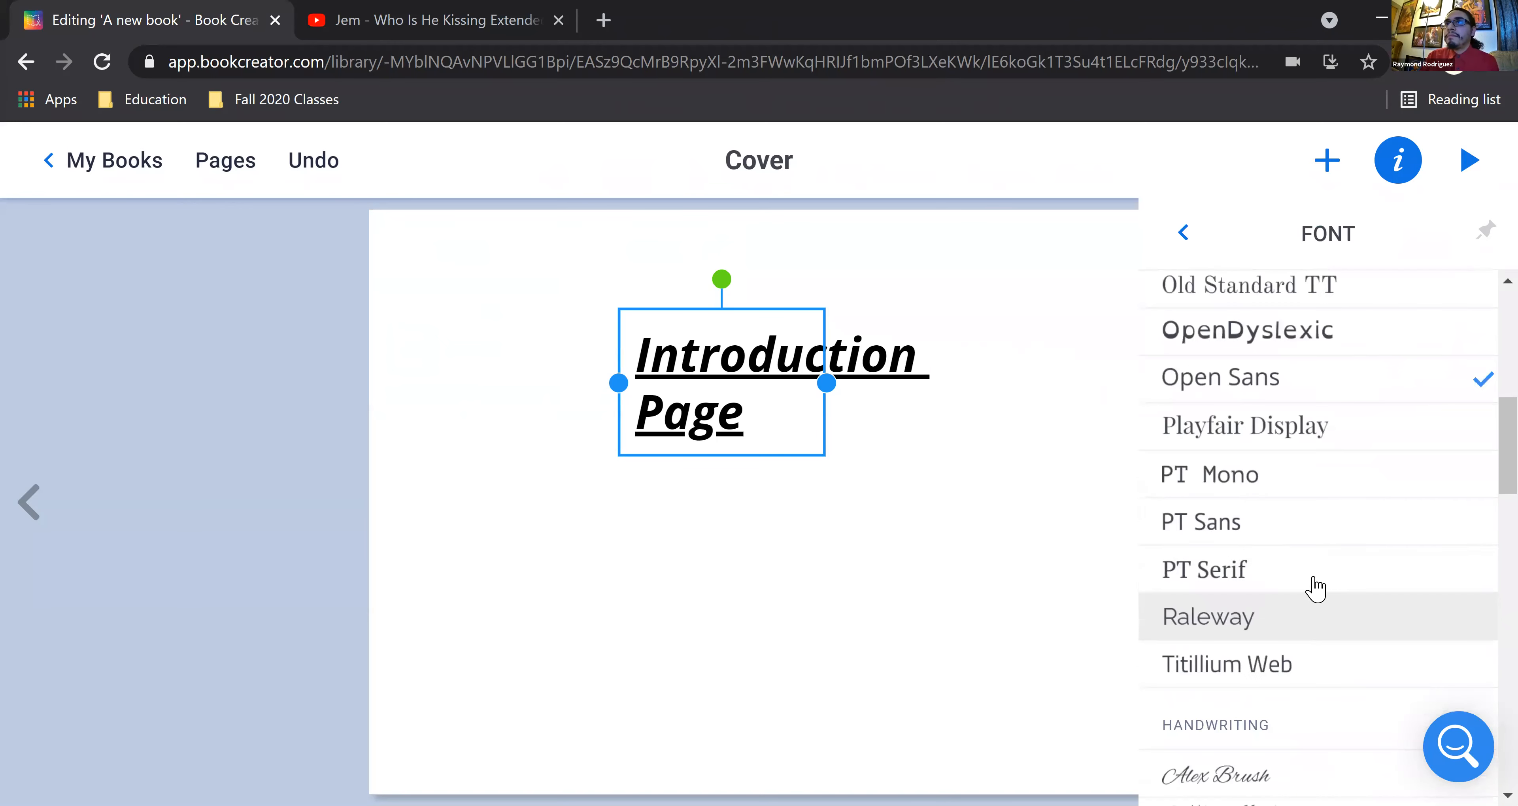
{"action": "left_click", "coordinate": [1296, 613]}
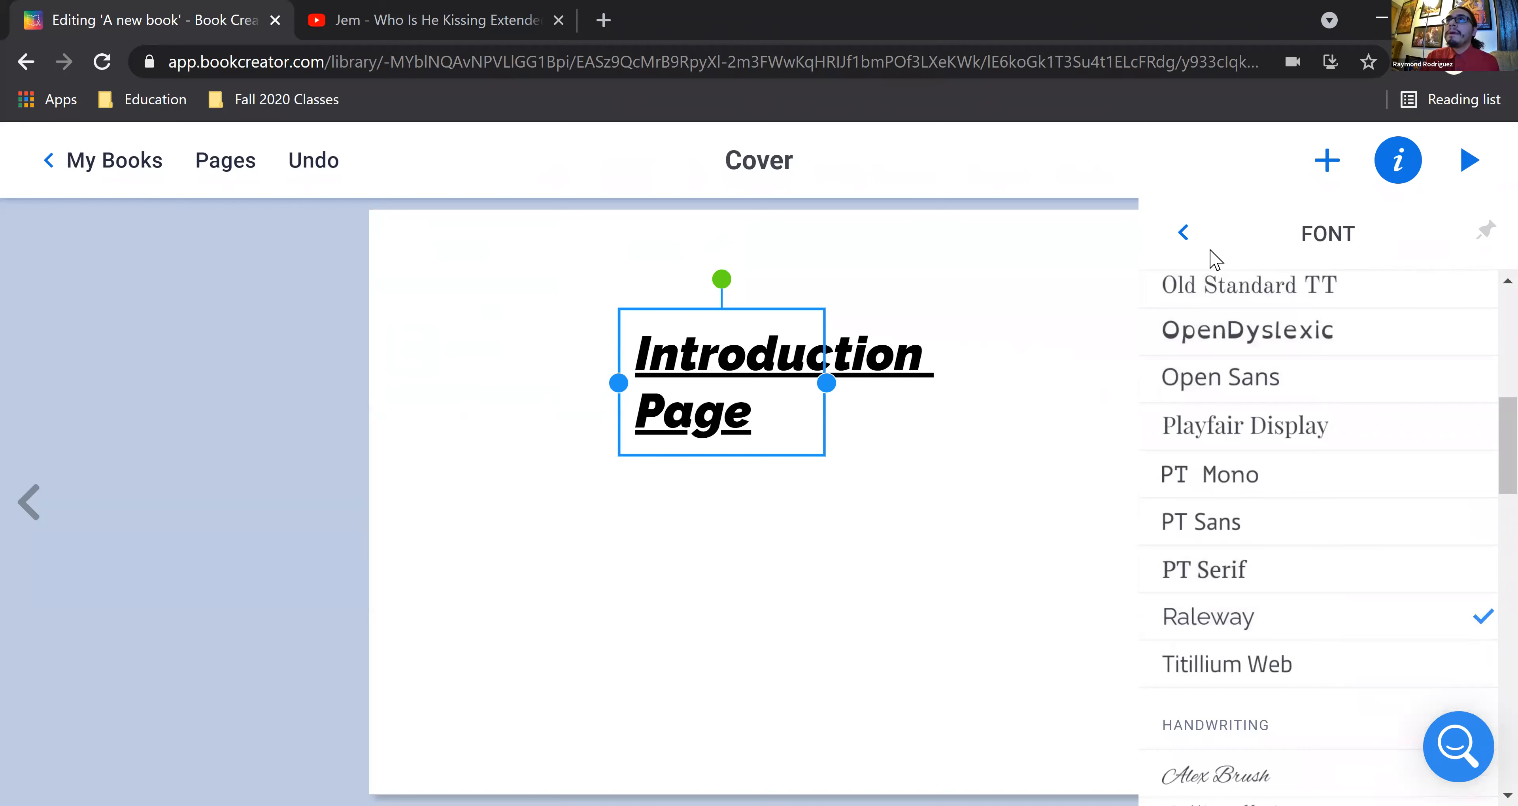
{"action": "left_click", "coordinate": [1198, 246]}
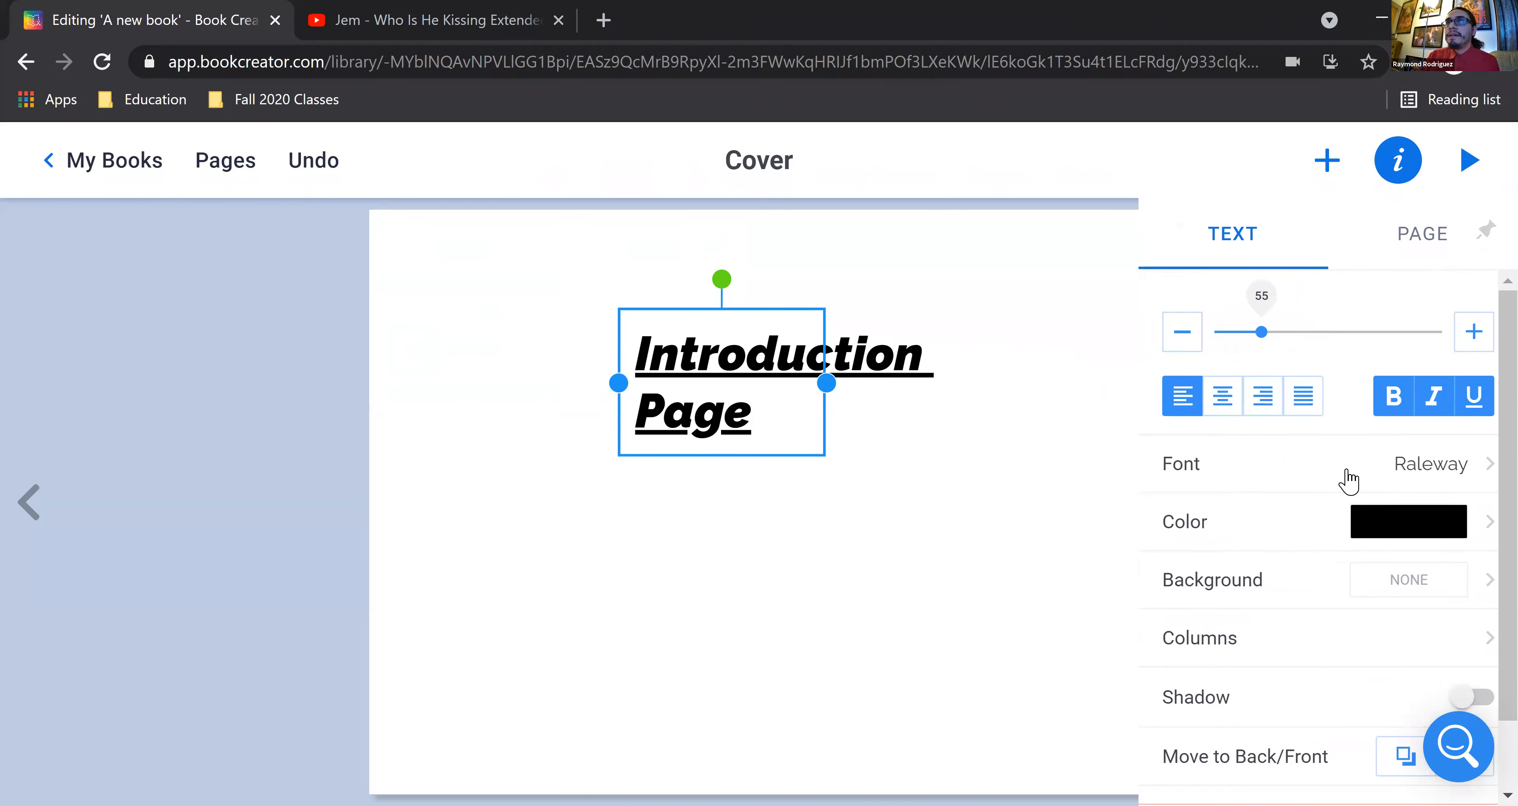
Step: Try purple and dark blue for the "Introduction Page" text and settle on light blue
{"action": "left_click", "coordinate": [1403, 534]}
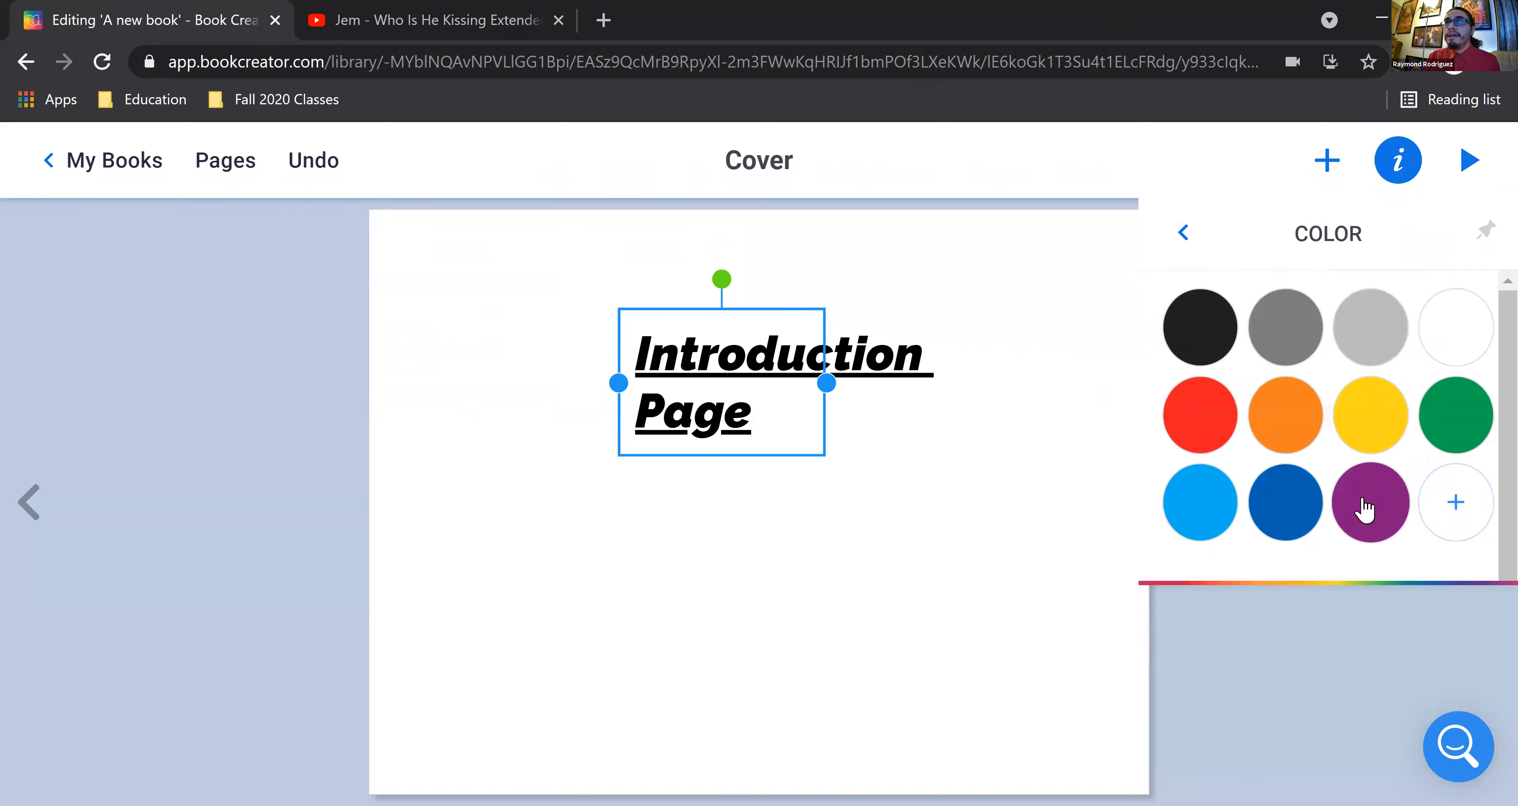
{"action": "left_click", "coordinate": [1373, 514]}
{"action": "left_click", "coordinate": [1302, 521]}
{"action": "left_click", "coordinate": [1184, 507]}
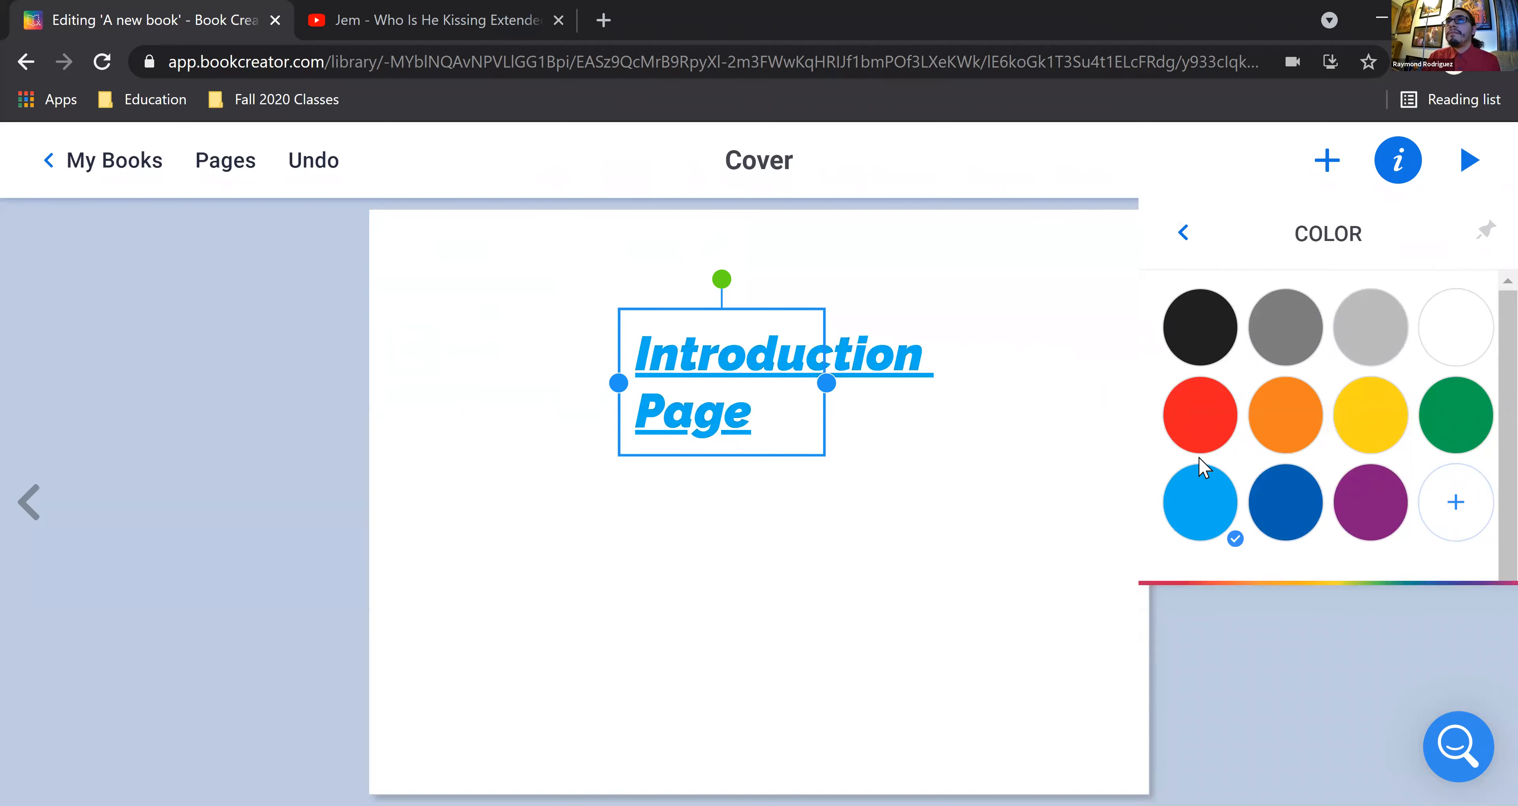
{"action": "left_click", "coordinate": [1184, 236]}
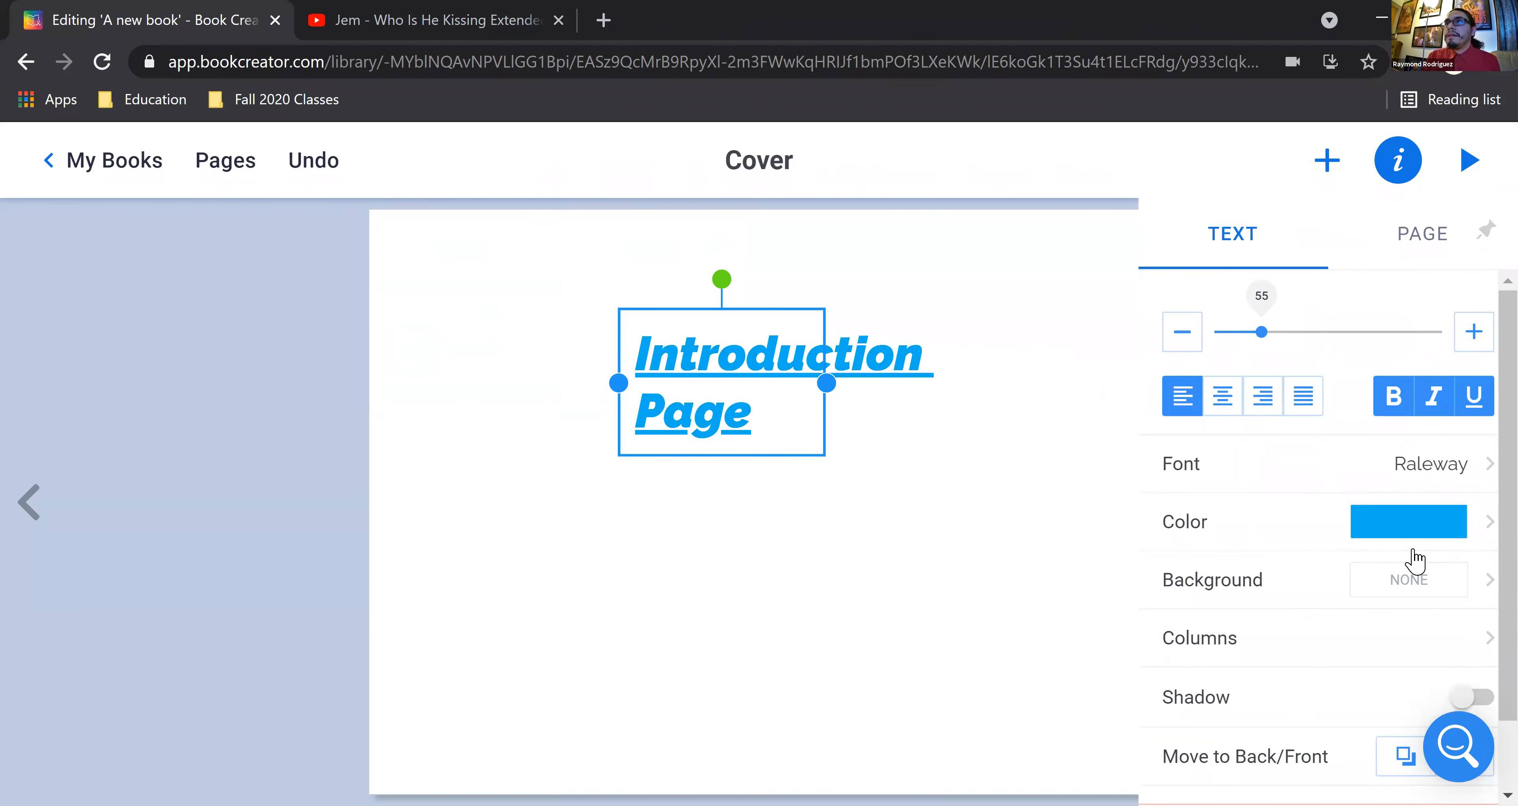
Step: Mix a custom light pink (f3c8f0) for the text box background, then choose the preset purple instead
{"action": "left_click", "coordinate": [1419, 583]}
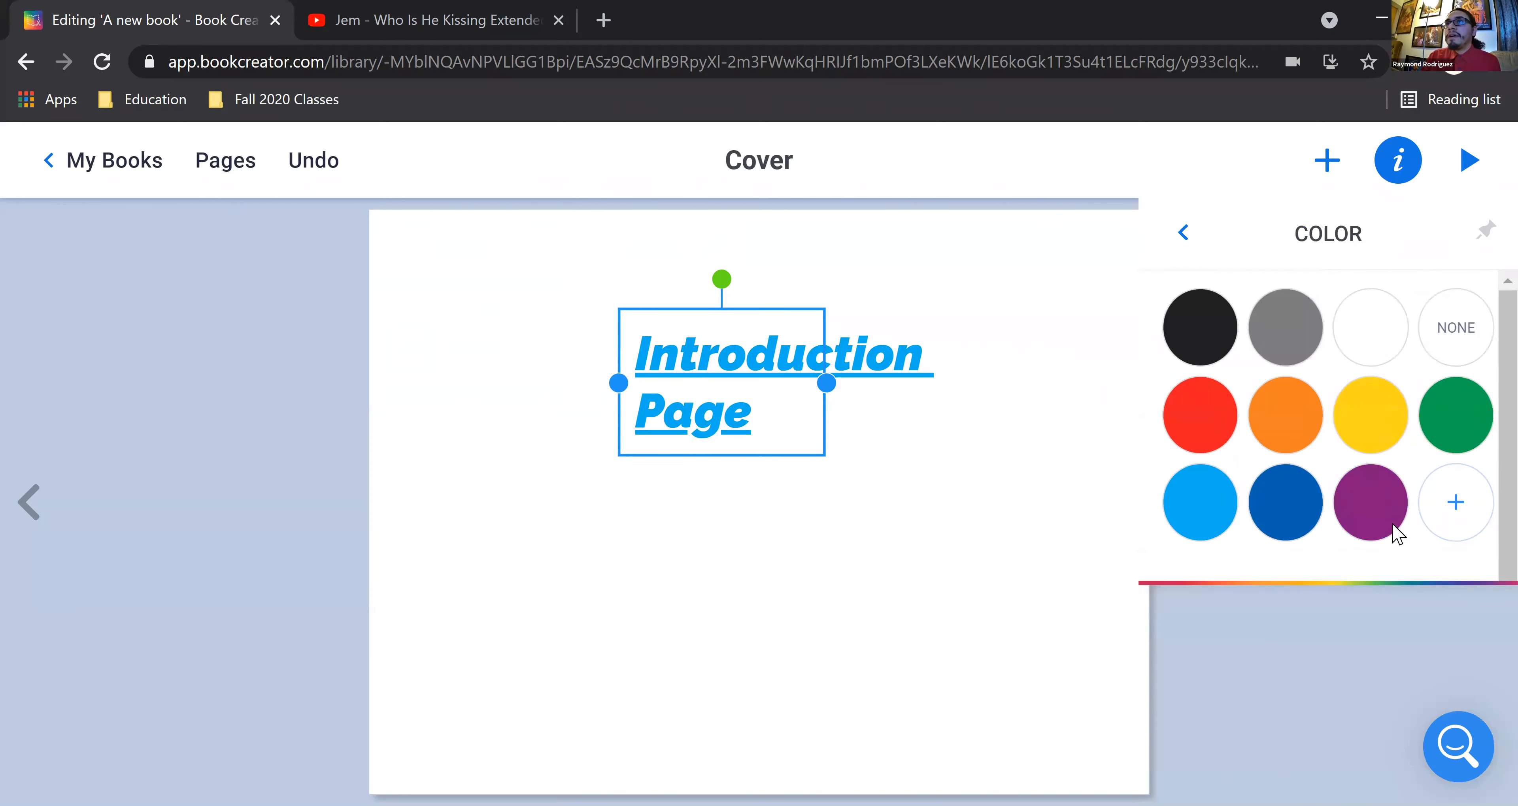
{"action": "left_click", "coordinate": [1461, 522]}
{"action": "left_click_drag", "start_coordinate": [1443, 474], "coordinate": [1443, 396]}
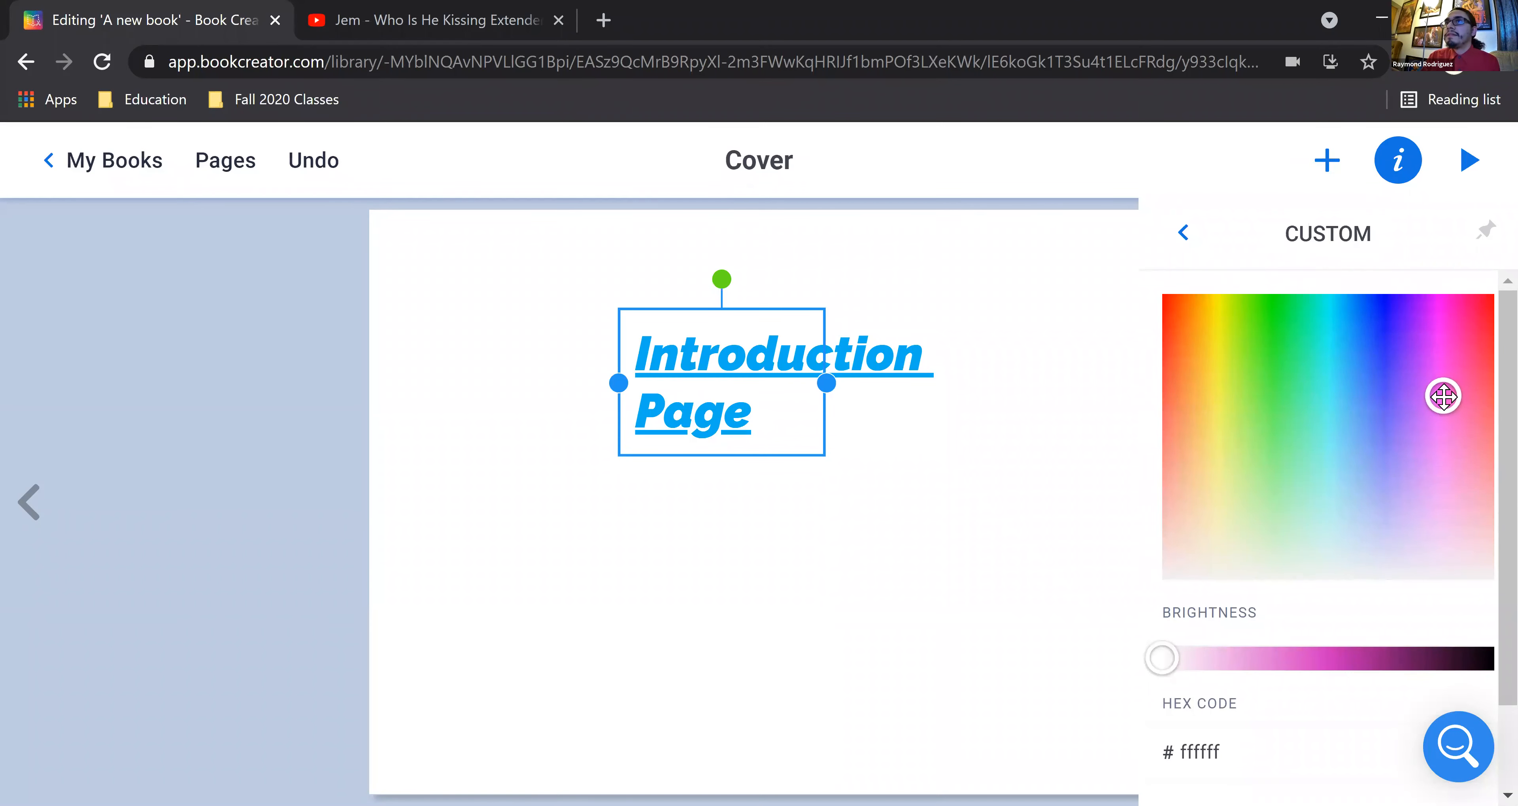
{"action": "left_click_drag", "start_coordinate": [1162, 646], "coordinate": [1205, 655]}
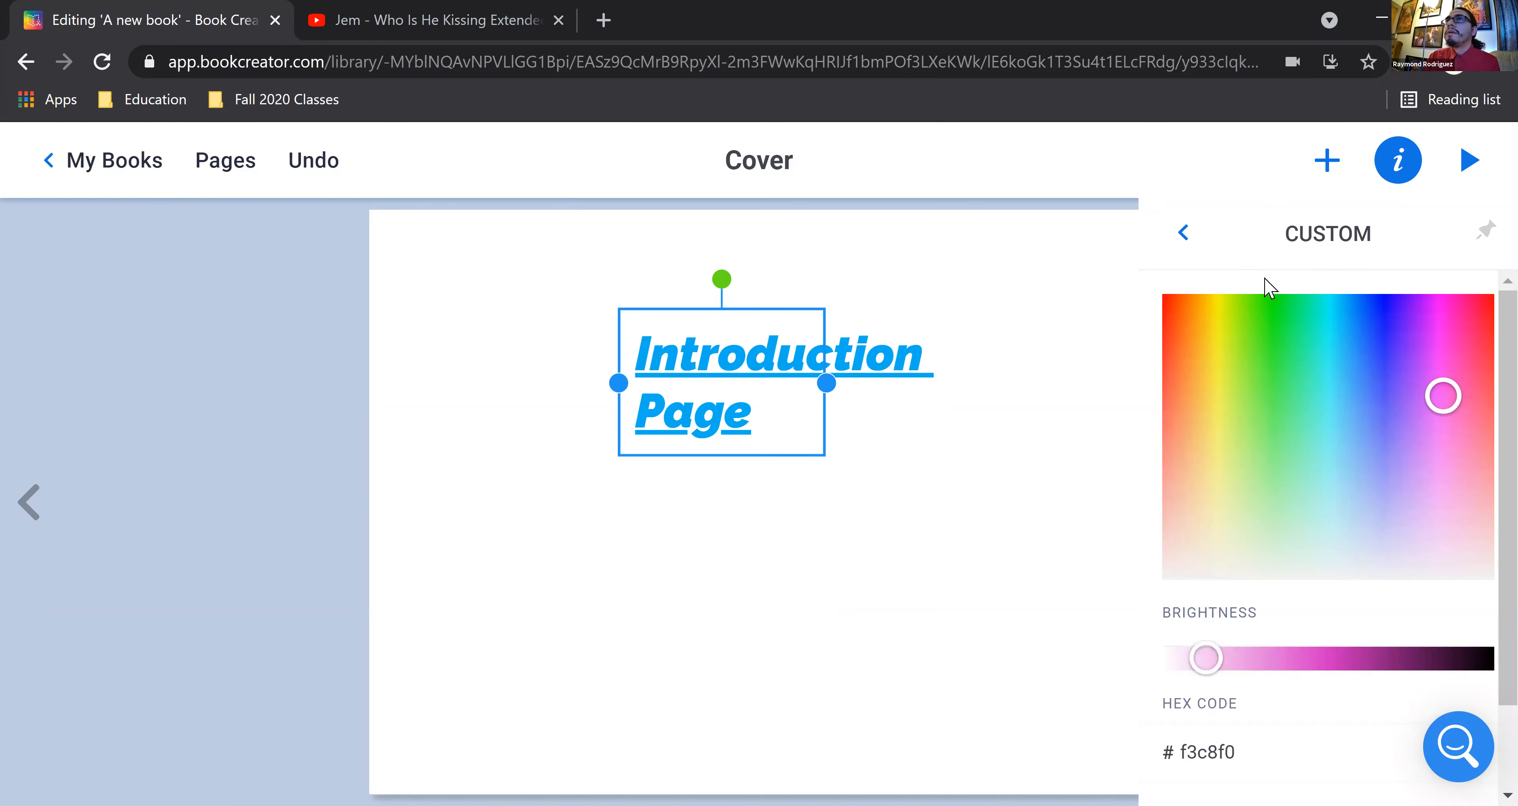
{"action": "left_click", "coordinate": [1196, 237]}
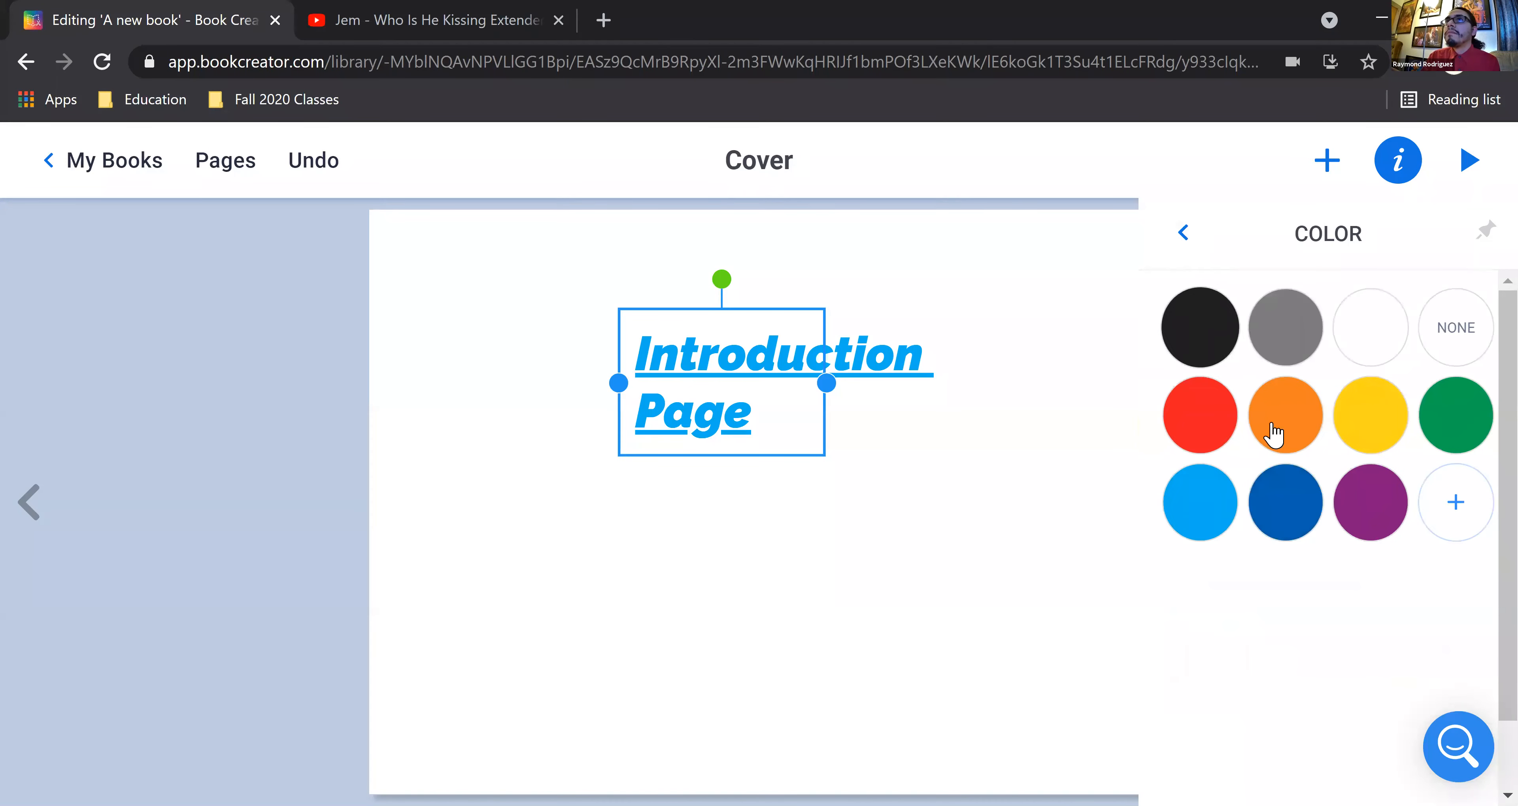
{"action": "left_click", "coordinate": [1372, 522]}
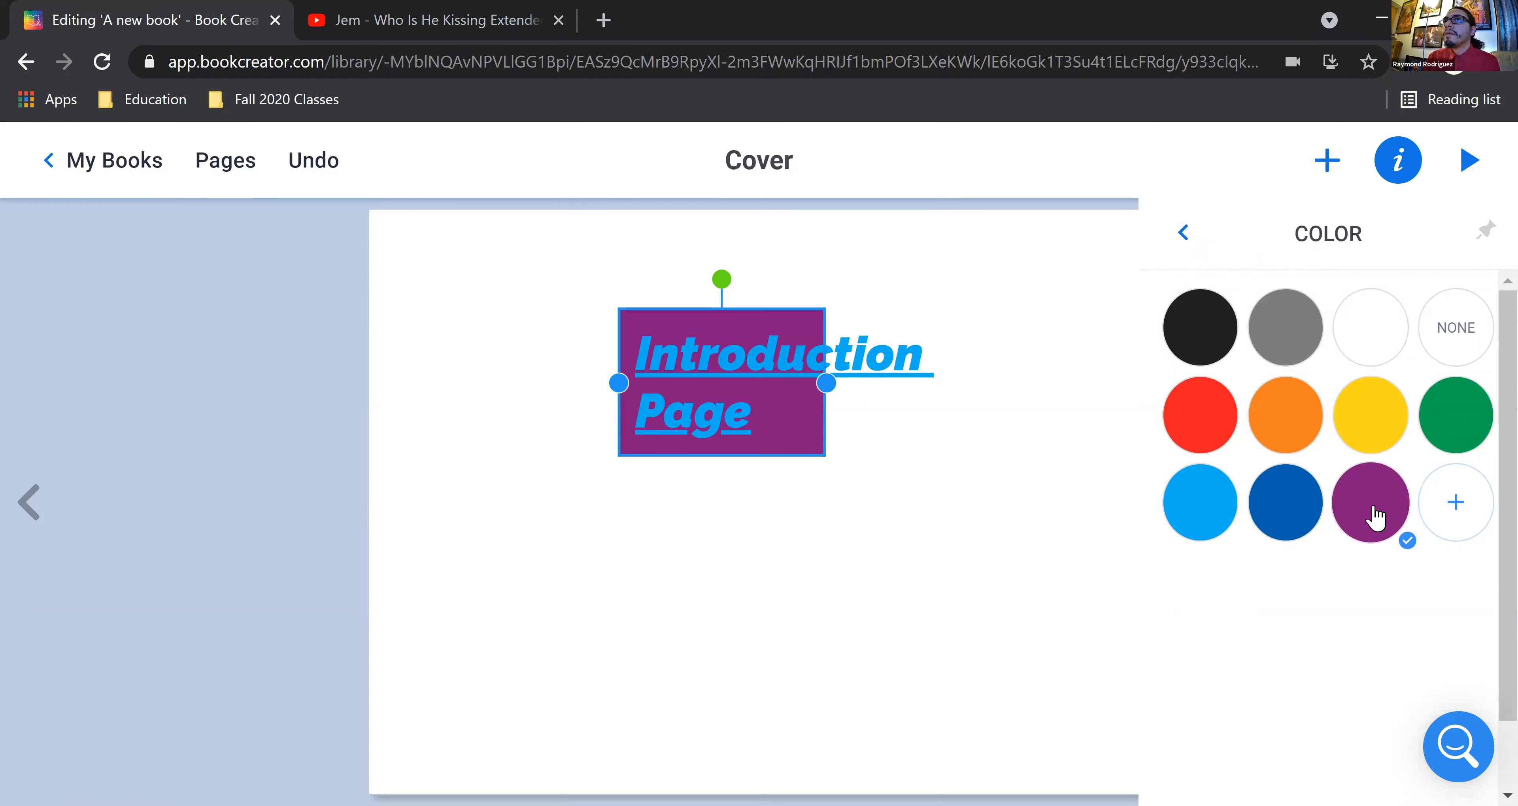
{"action": "left_click", "coordinate": [1192, 239]}
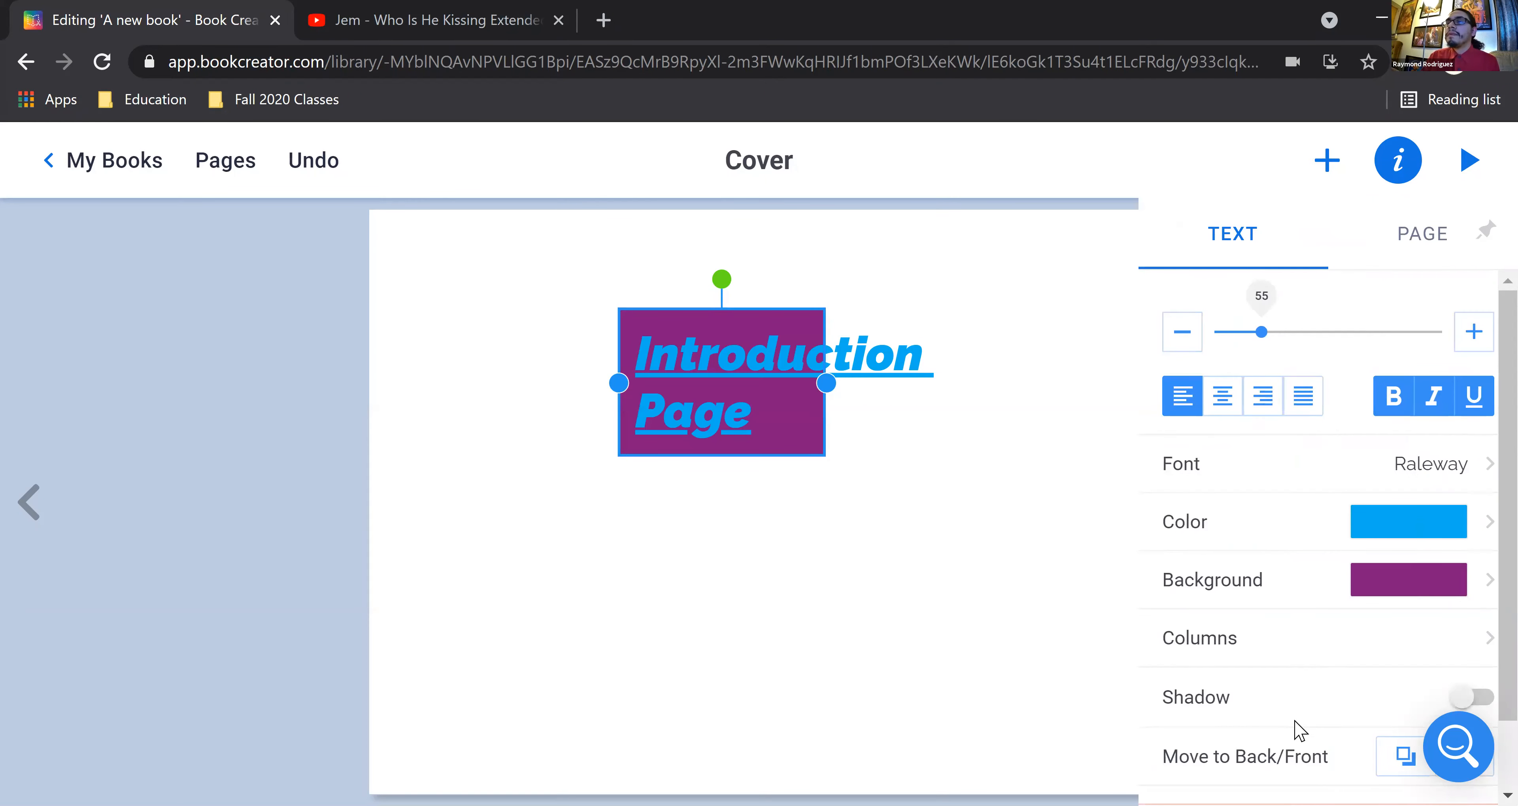
Step: Turn the shadow of the "Introduction Page" text on, switch it off again and deselect the text
{"action": "scroll", "coordinate": [1279, 719], "scroll_direction": "down", "scroll_amount": 1}
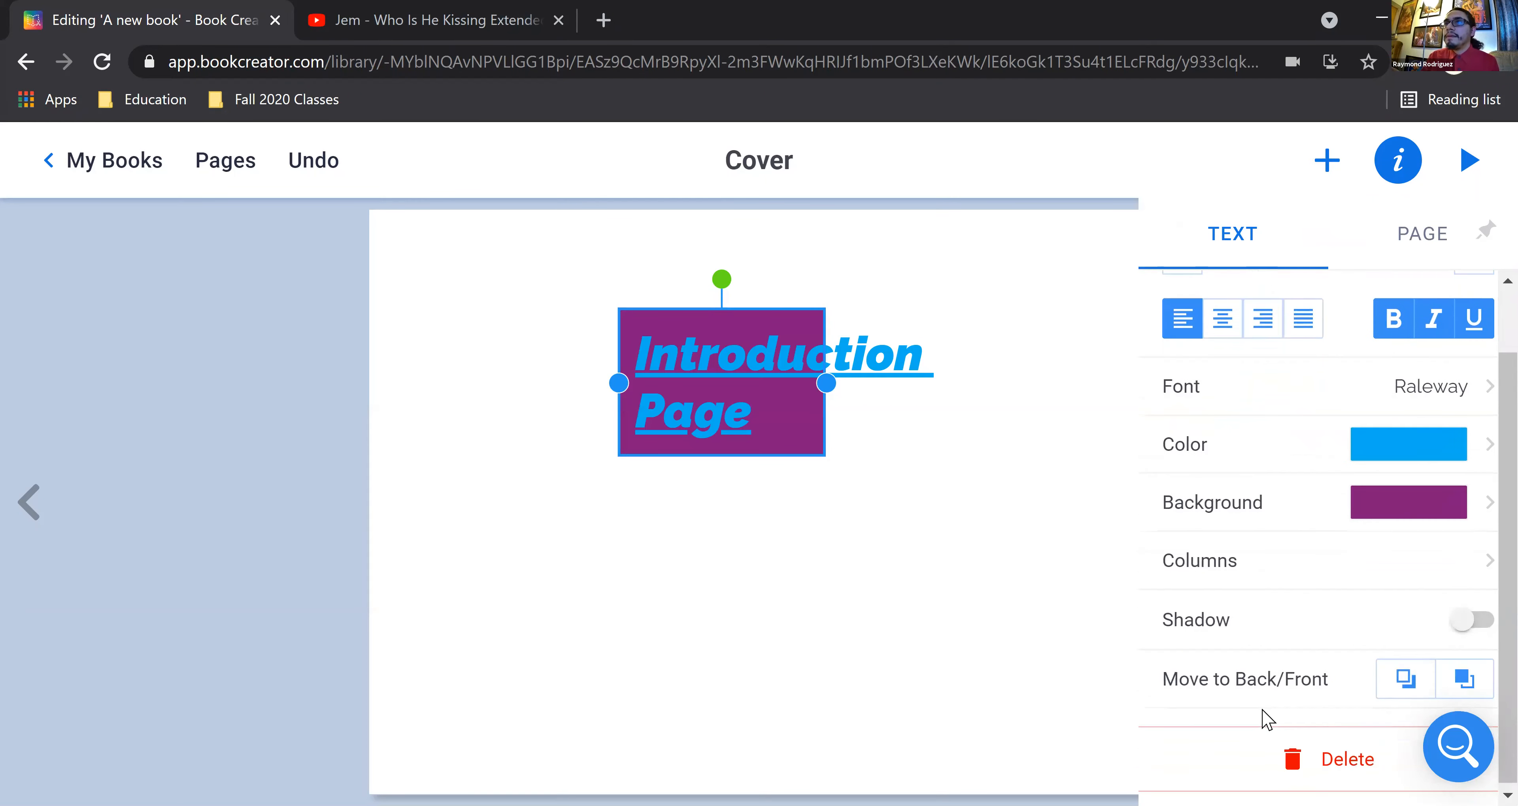
{"action": "left_click", "coordinate": [1468, 612]}
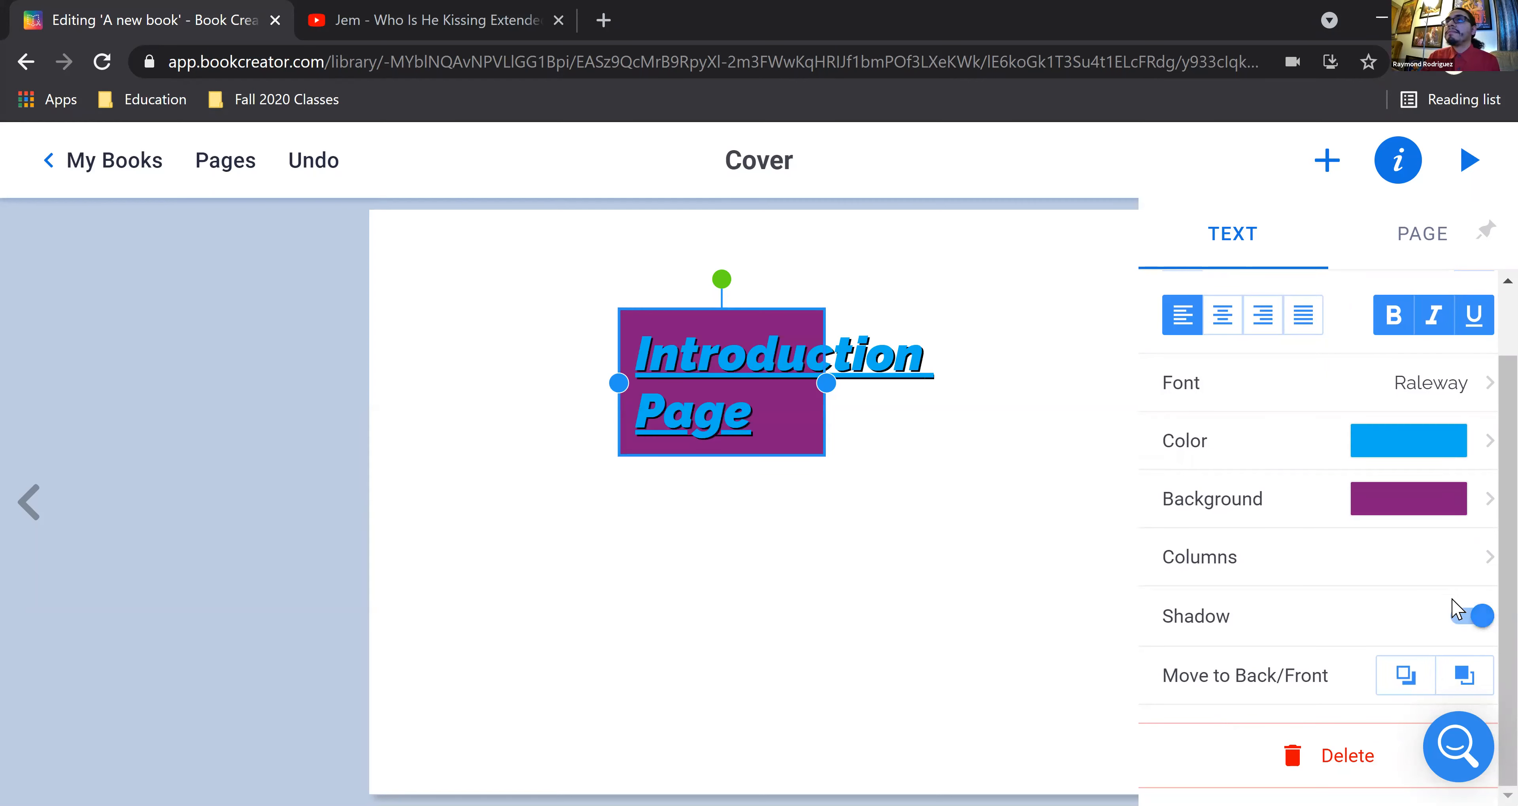
{"action": "left_click", "coordinate": [1471, 616]}
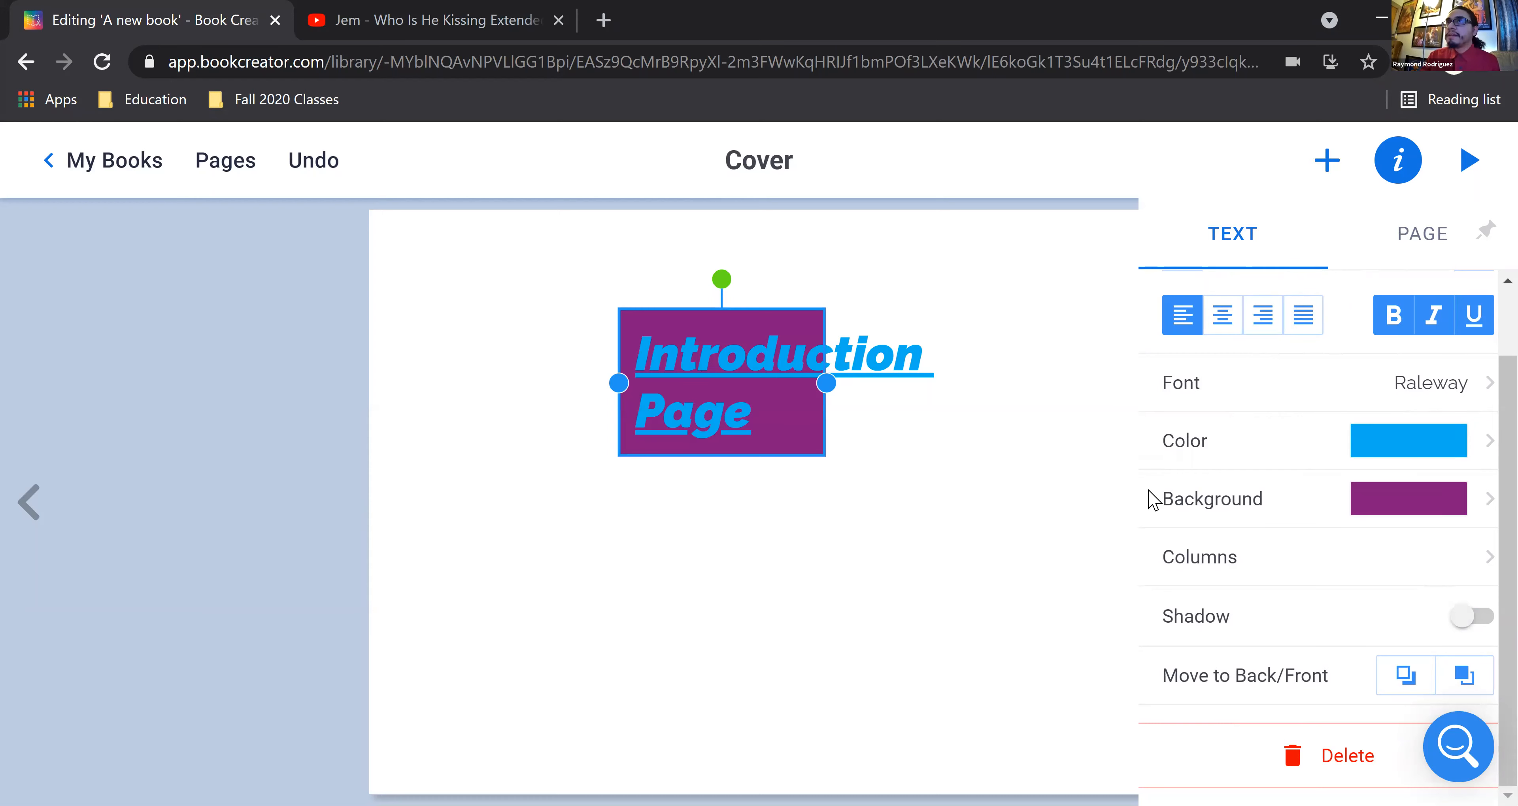
{"action": "left_click", "coordinate": [994, 508]}
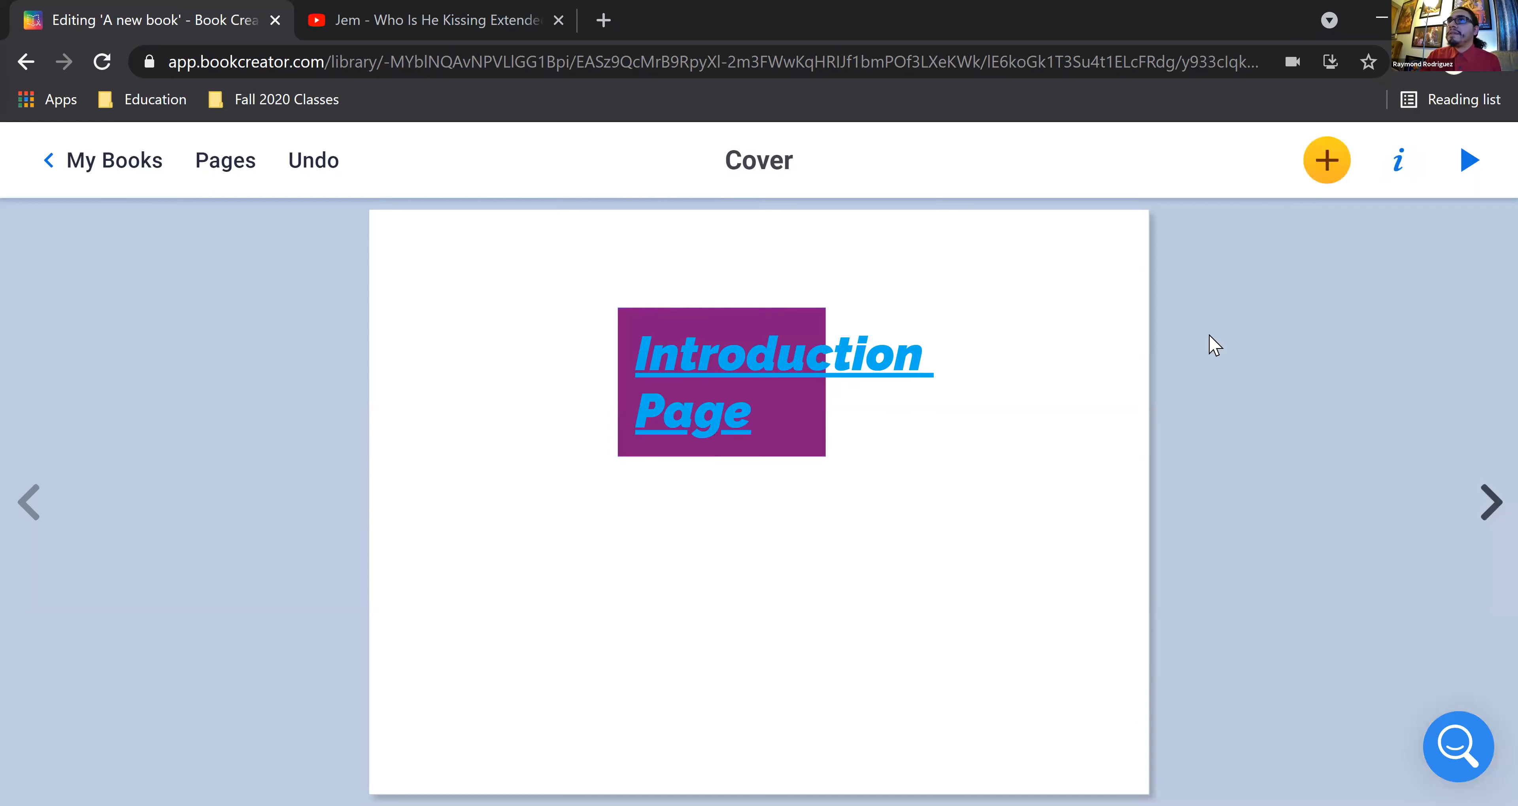
Step: Add comic text in the red Title style reading "Introduction Pasge" to the cover
{"action": "left_click", "coordinate": [1328, 162]}
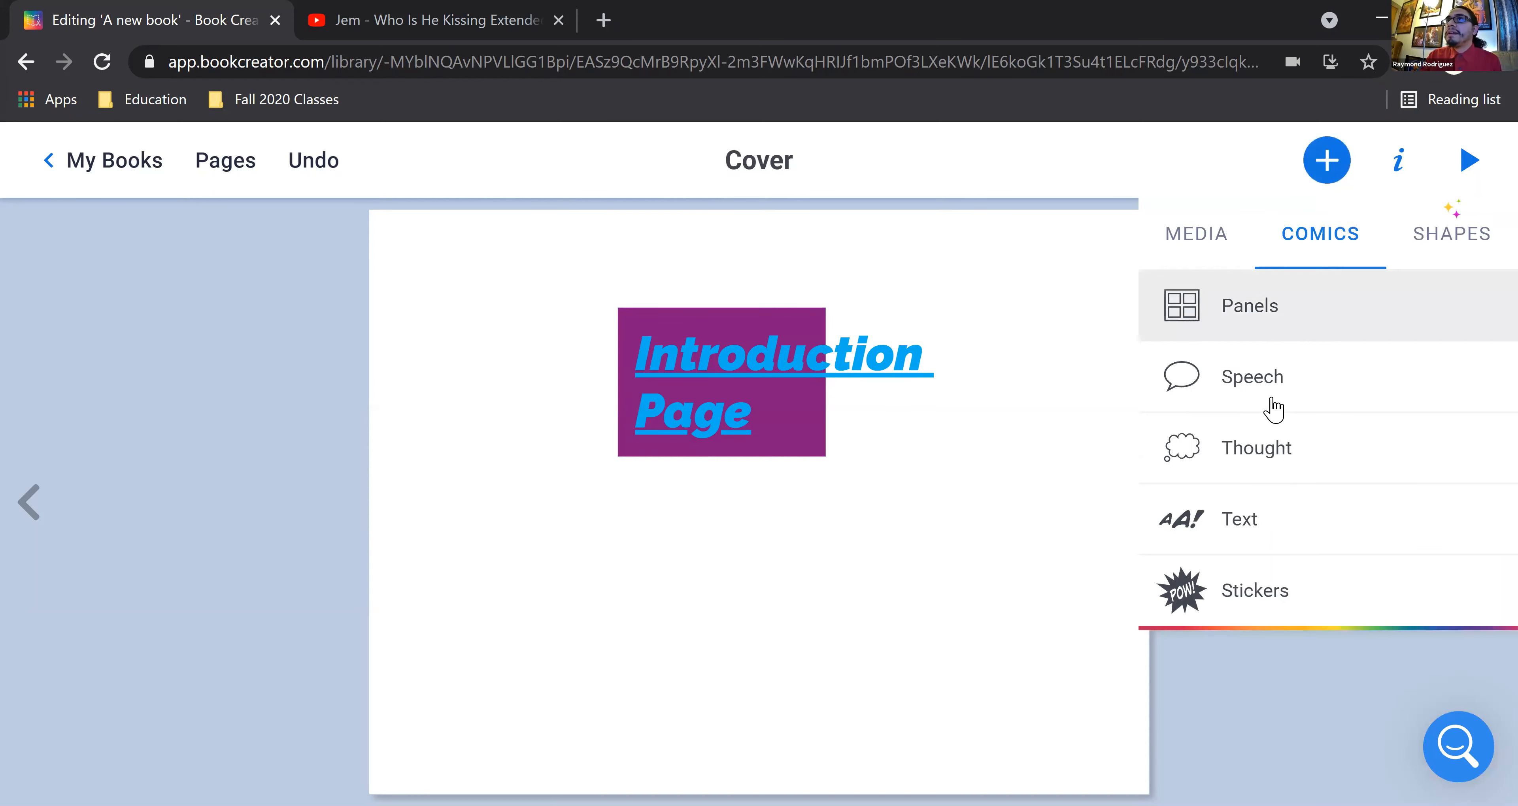
{"action": "left_click", "coordinate": [1236, 533]}
{"action": "left_click", "coordinate": [1300, 401]}
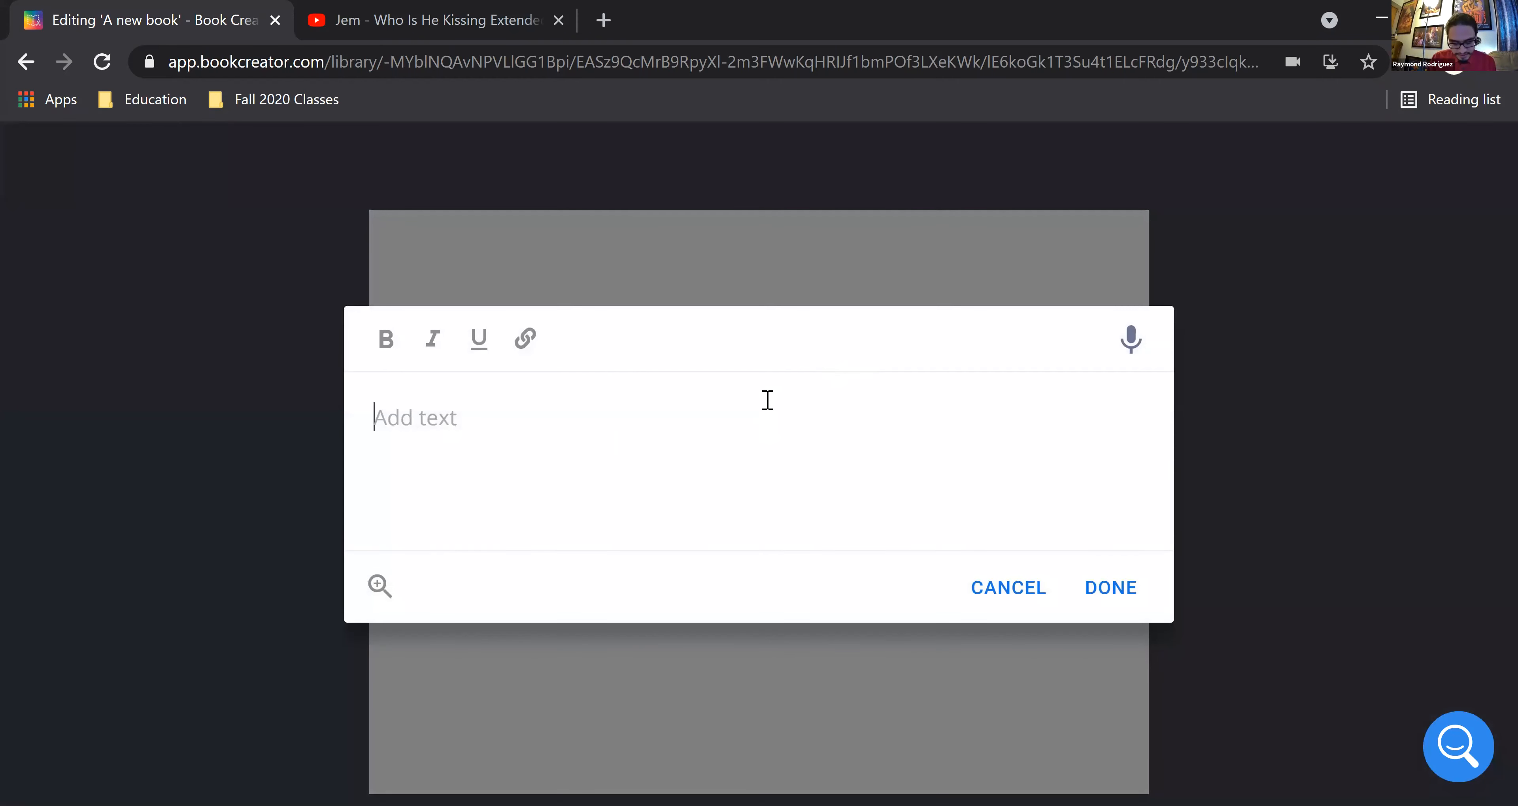
{"action": "type", "text": "Introduction Pasge"}
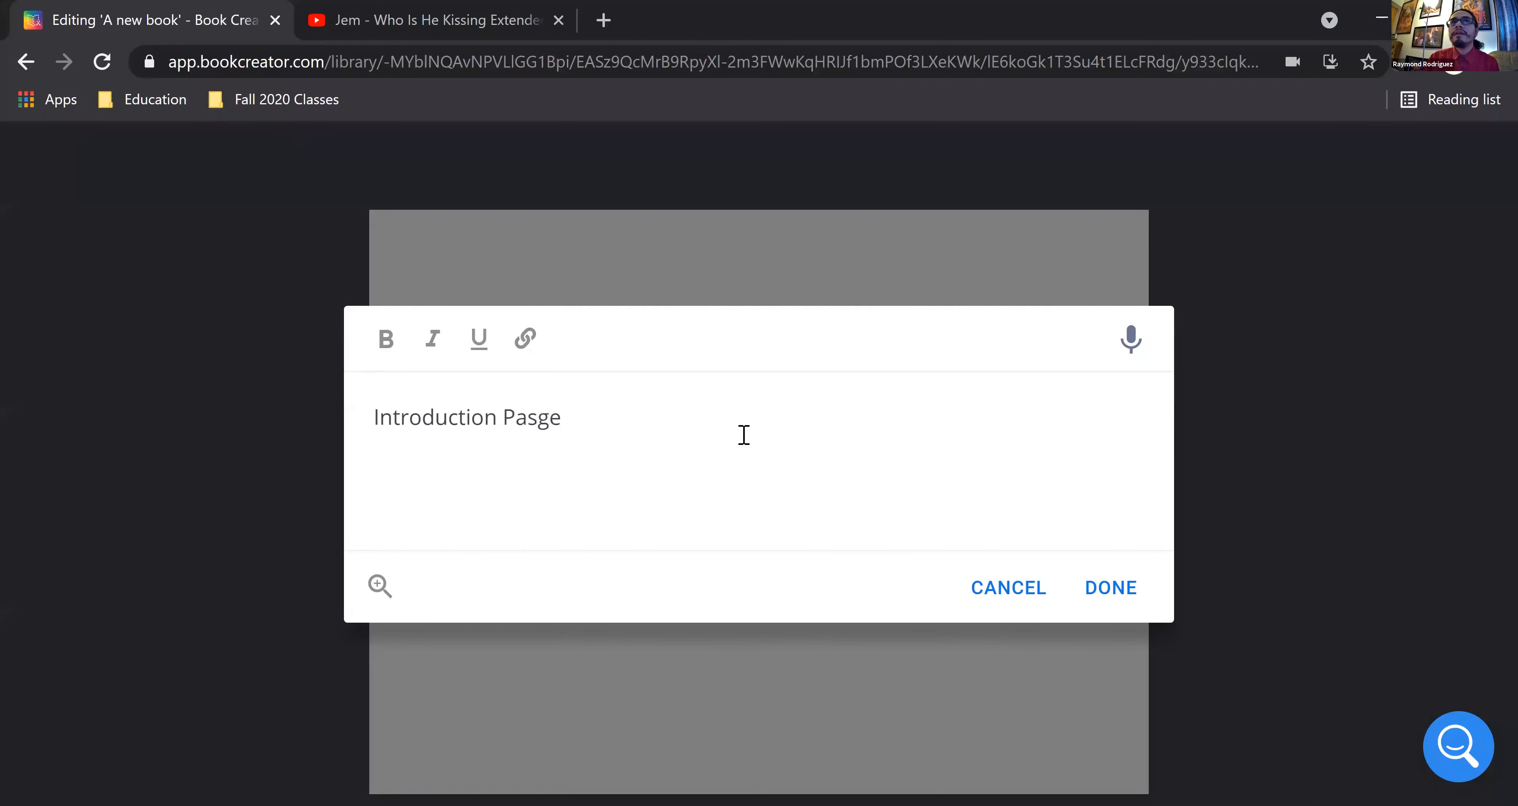
{"action": "left_click", "coordinate": [1111, 587]}
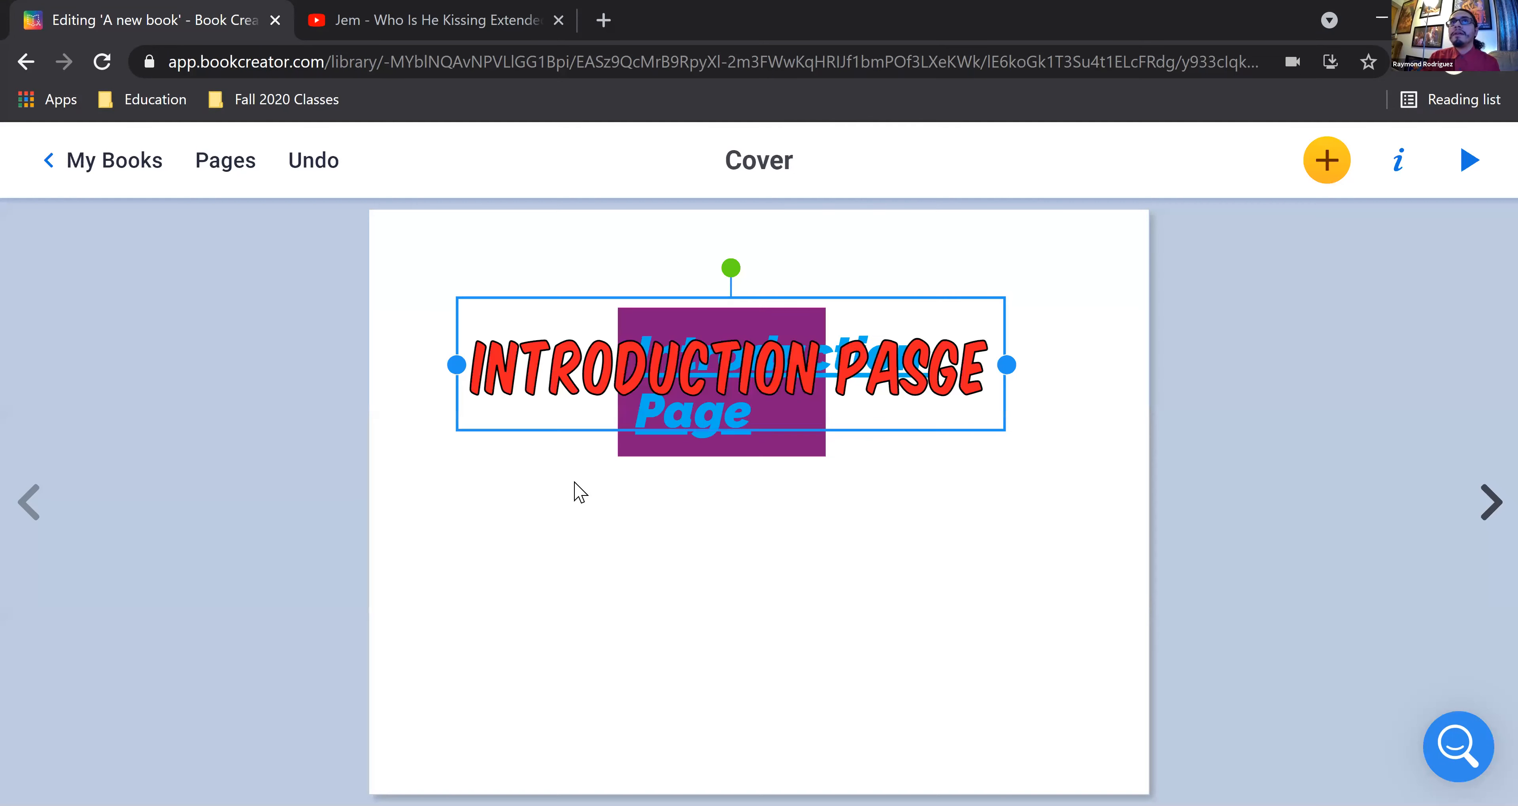
Step: Move the red comic title below the purple text box and enlarge it to size 99
{"action": "left_click_drag", "start_coordinate": [654, 353], "coordinate": [691, 531]}
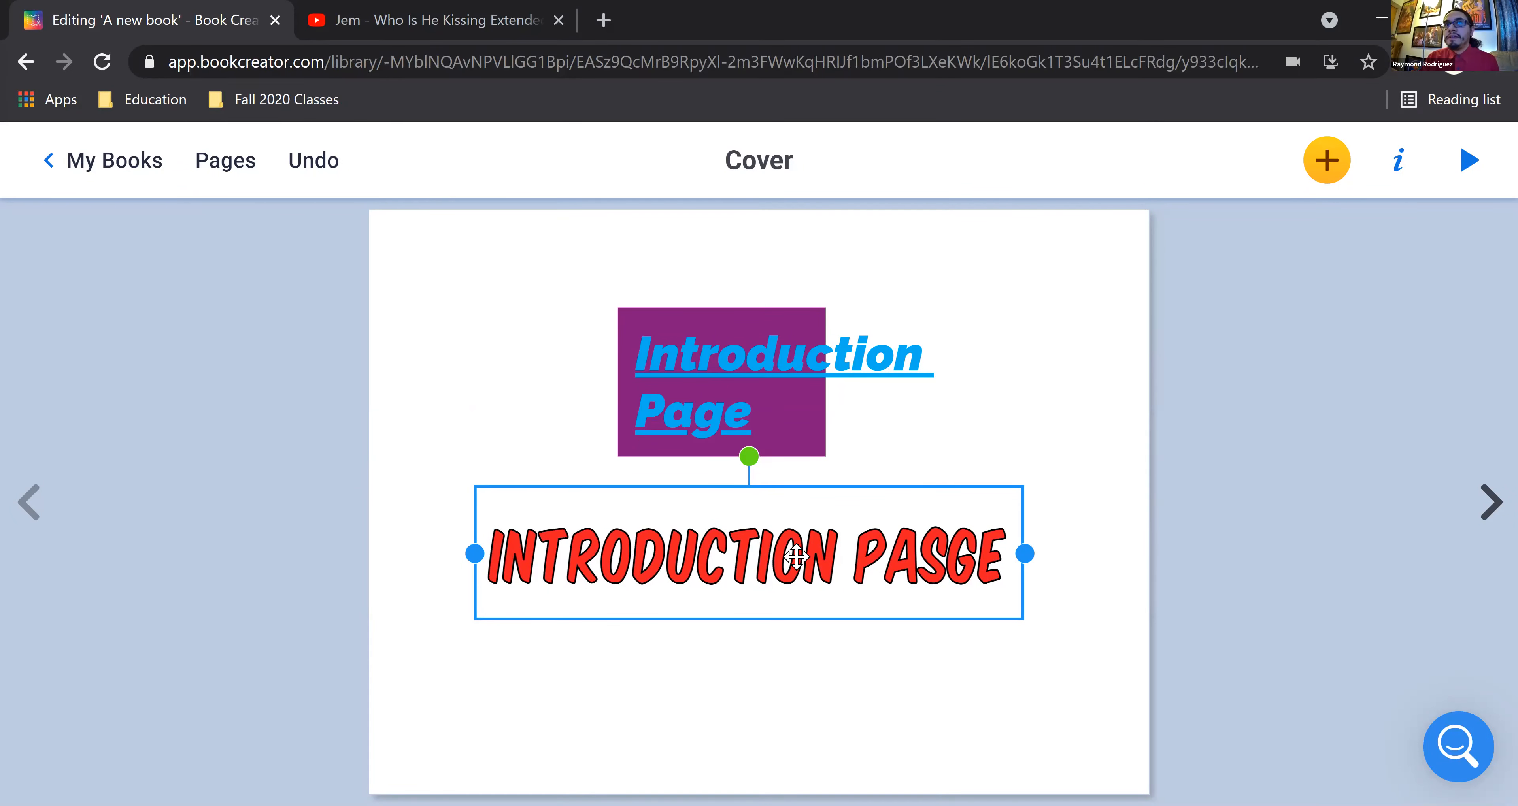
{"action": "left_click_drag", "start_coordinate": [795, 556], "coordinate": [833, 527]}
{"action": "left_click", "coordinate": [510, 575]}
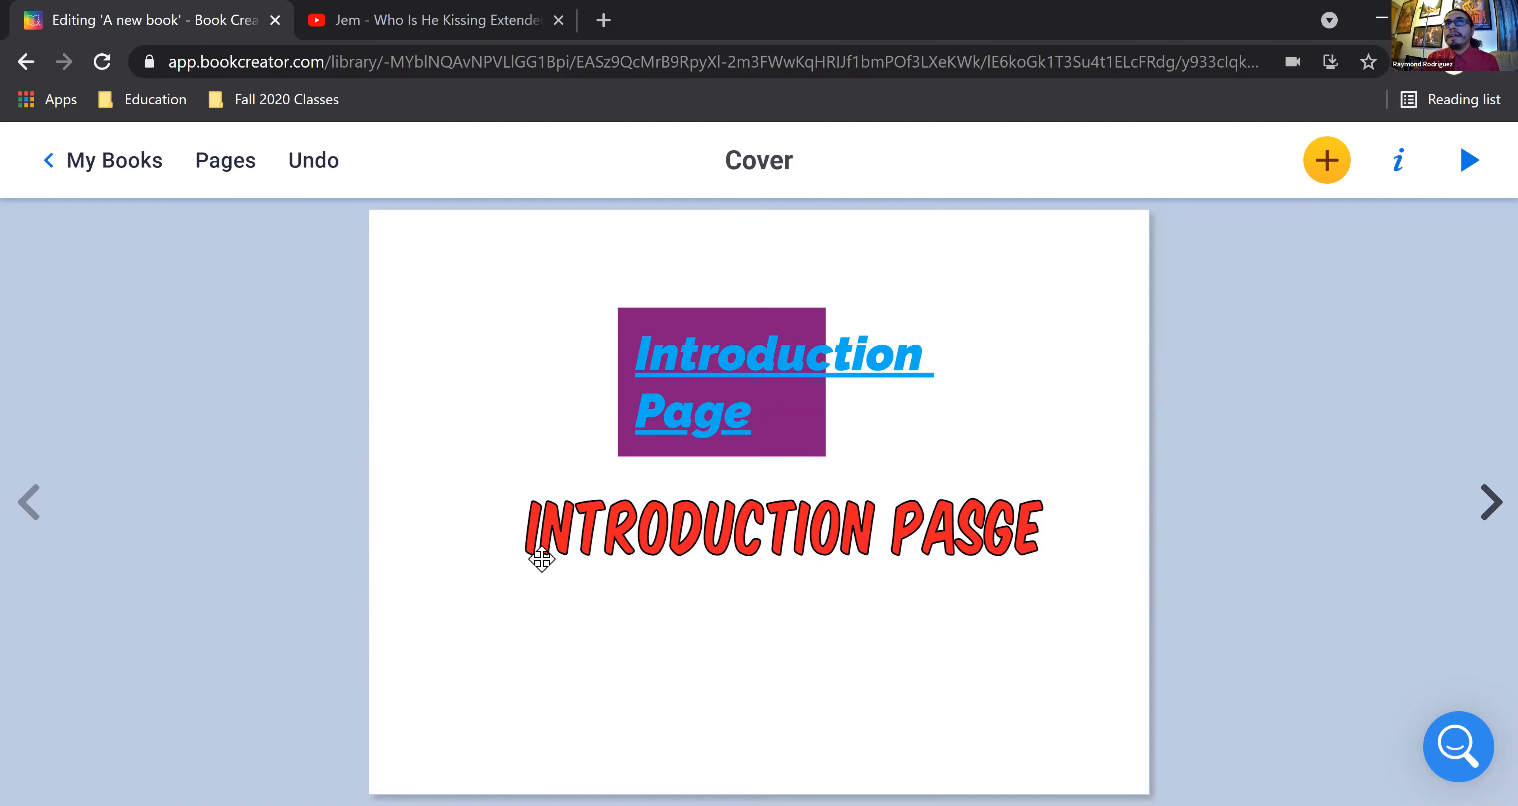
{"action": "left_click", "coordinate": [661, 531]}
{"action": "left_click", "coordinate": [1397, 161]}
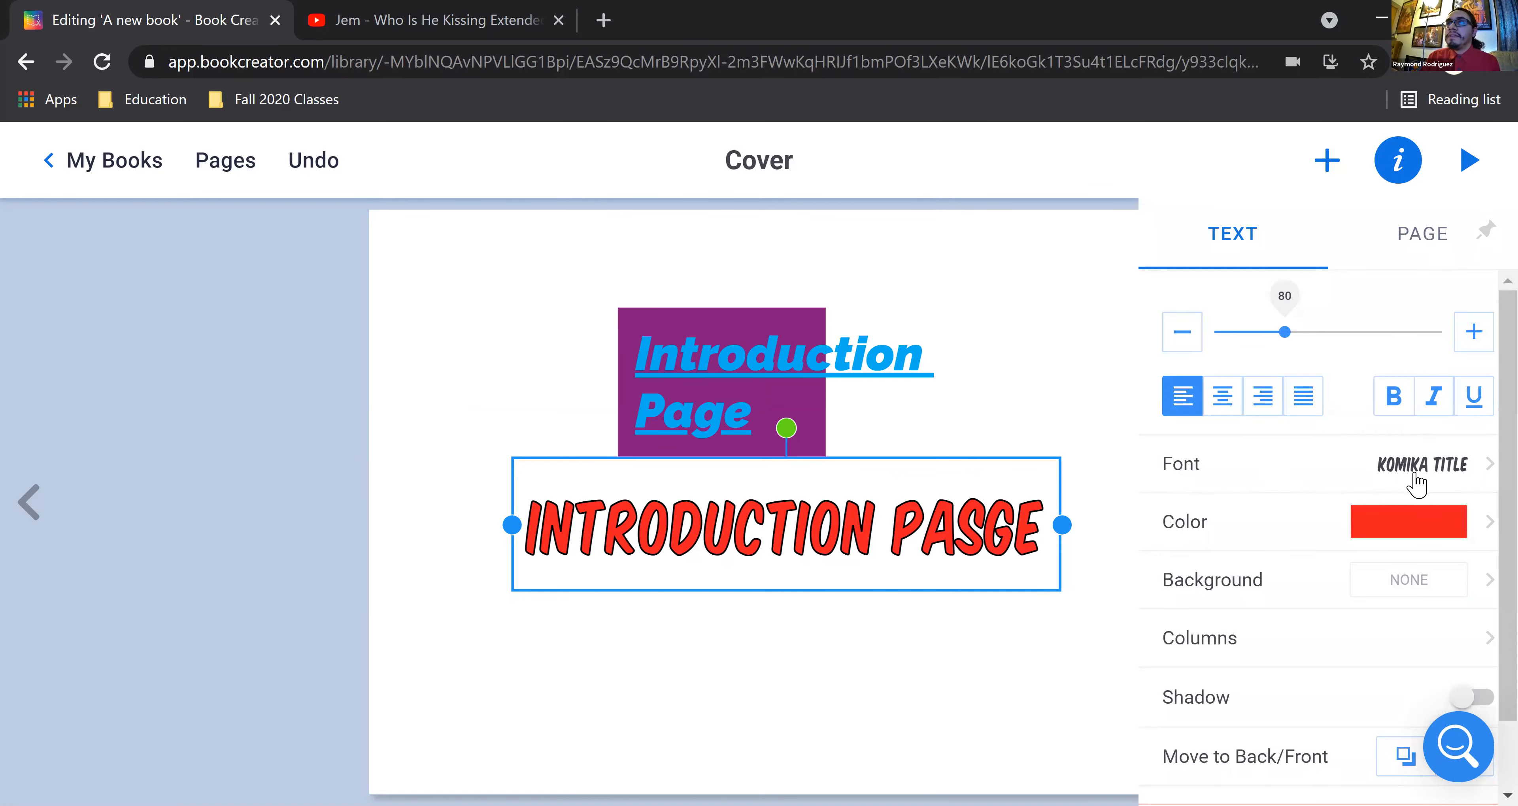
{"action": "mouse_move", "coordinate": [1284, 328]}
{"action": "left_mouse_down"}
{"action": "mouse_move", "coordinate": [1345, 332]}
{"action": "mouse_move", "coordinate": [1302, 331]}
{"action": "left_mouse_up"}
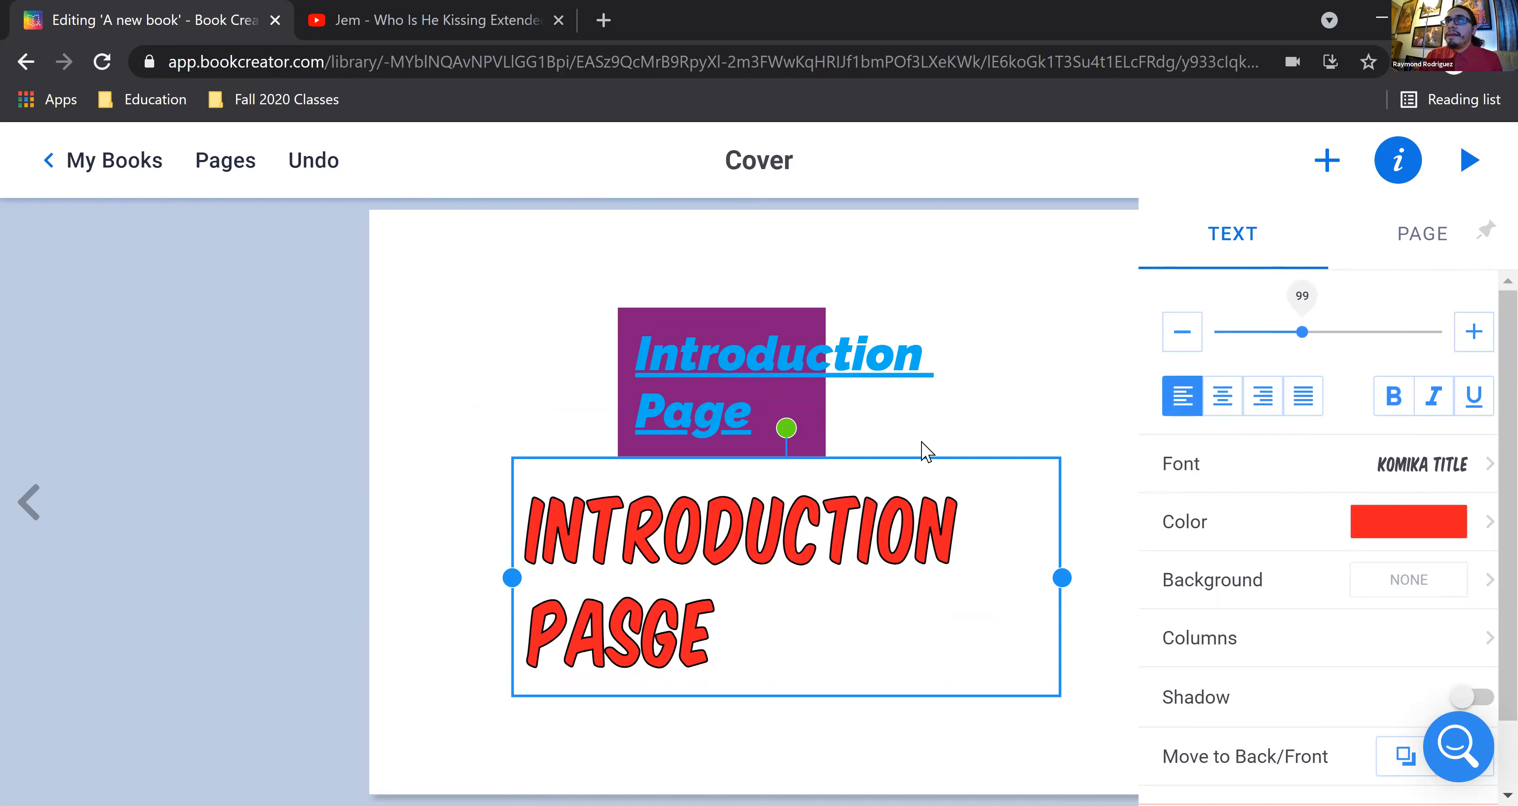
{"action": "left_click", "coordinate": [1001, 414]}
Step: Delete the purple "Introduction Page" text box and move the red comic title to the top of the cover
{"action": "left_click", "coordinate": [748, 386]}
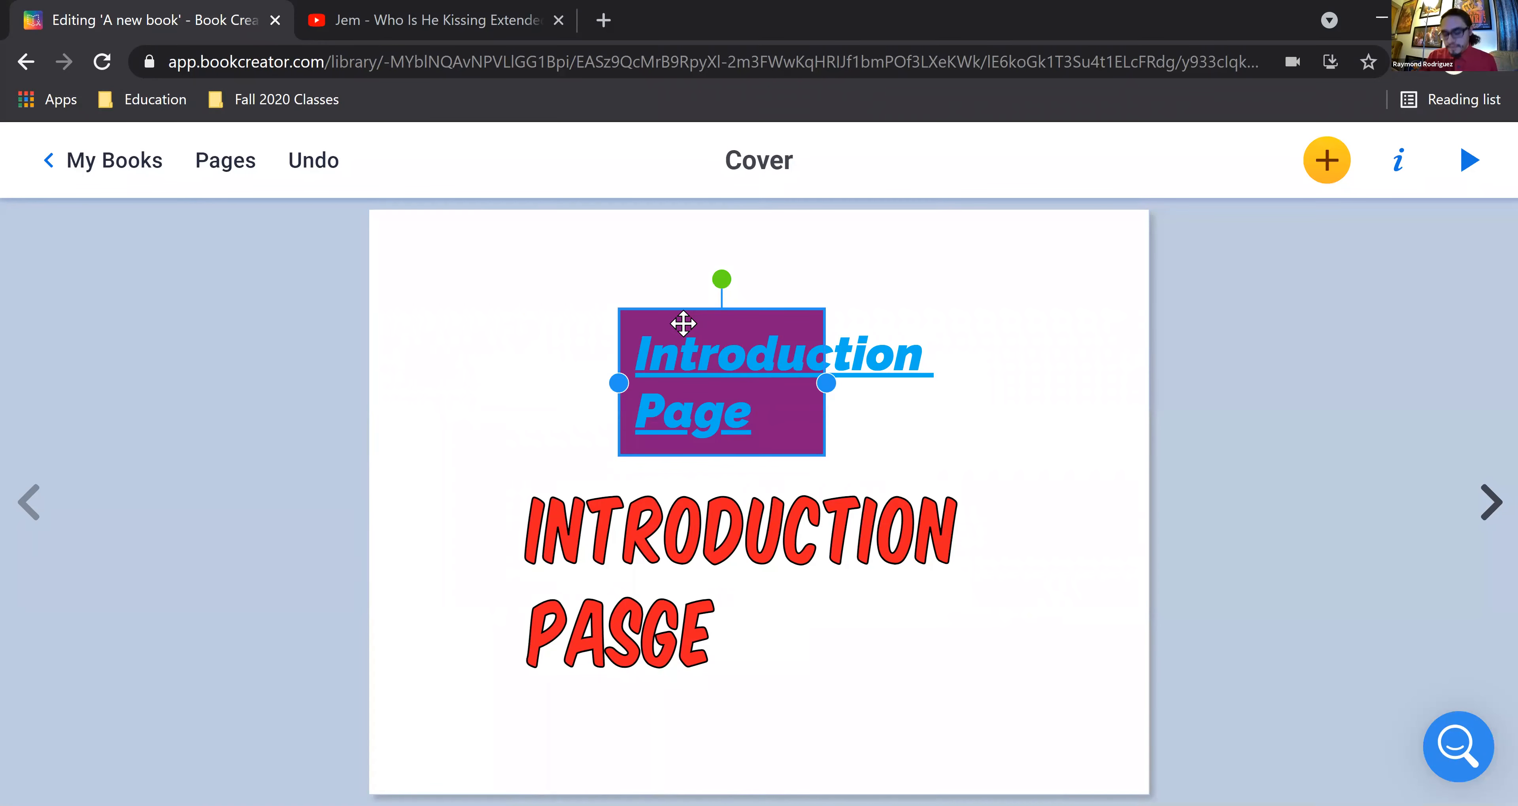
{"action": "key", "text": "Delete"}
{"action": "left_click_drag", "start_coordinate": [664, 525], "coordinate": [643, 289]}
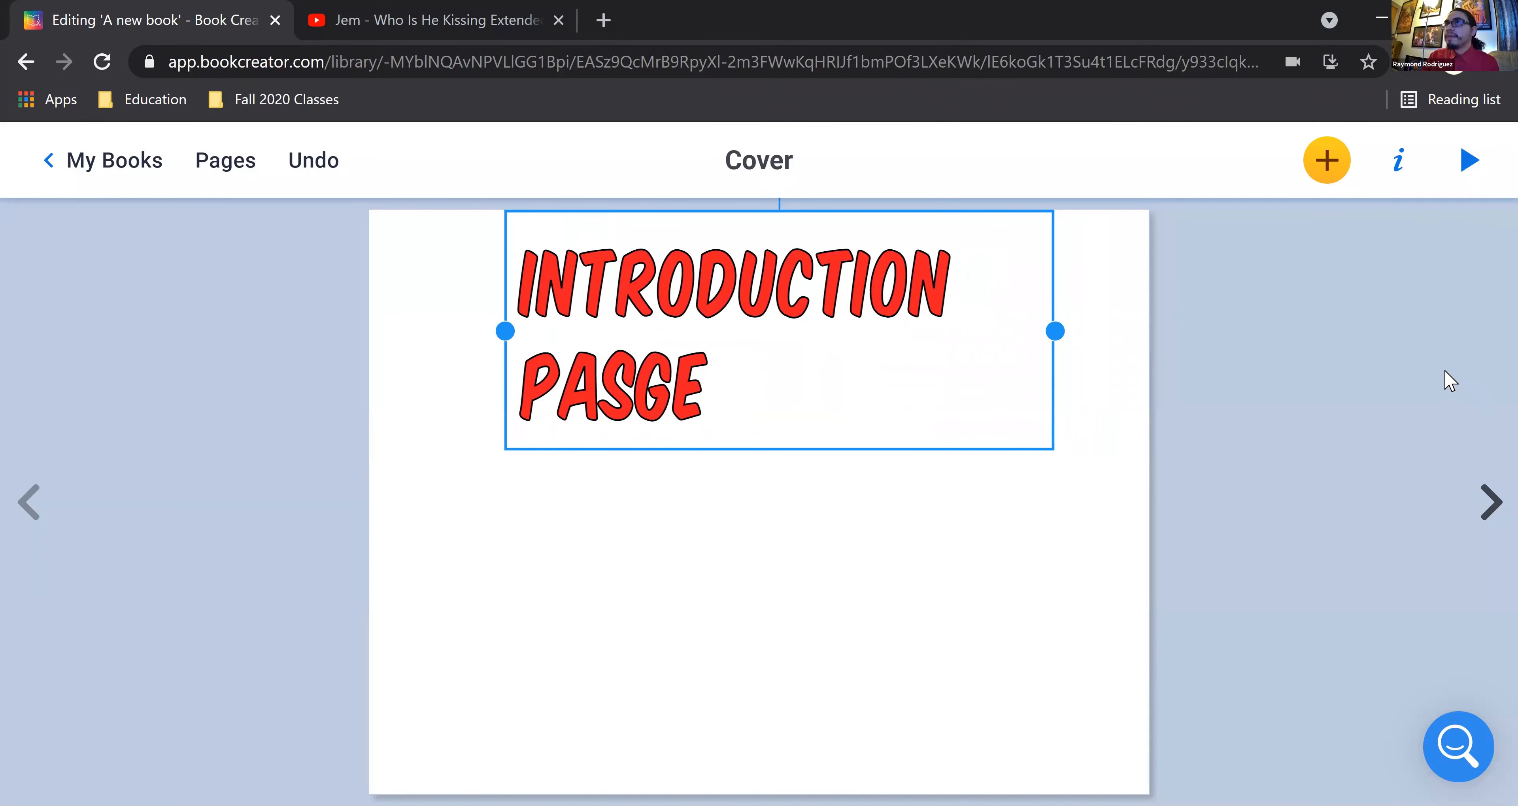
{"action": "left_click", "coordinate": [1358, 372]}
Step: Add caption-style comic text reading "By" plus the author's full name and place it below the red title on the cover
{"action": "left_click", "coordinate": [1329, 170]}
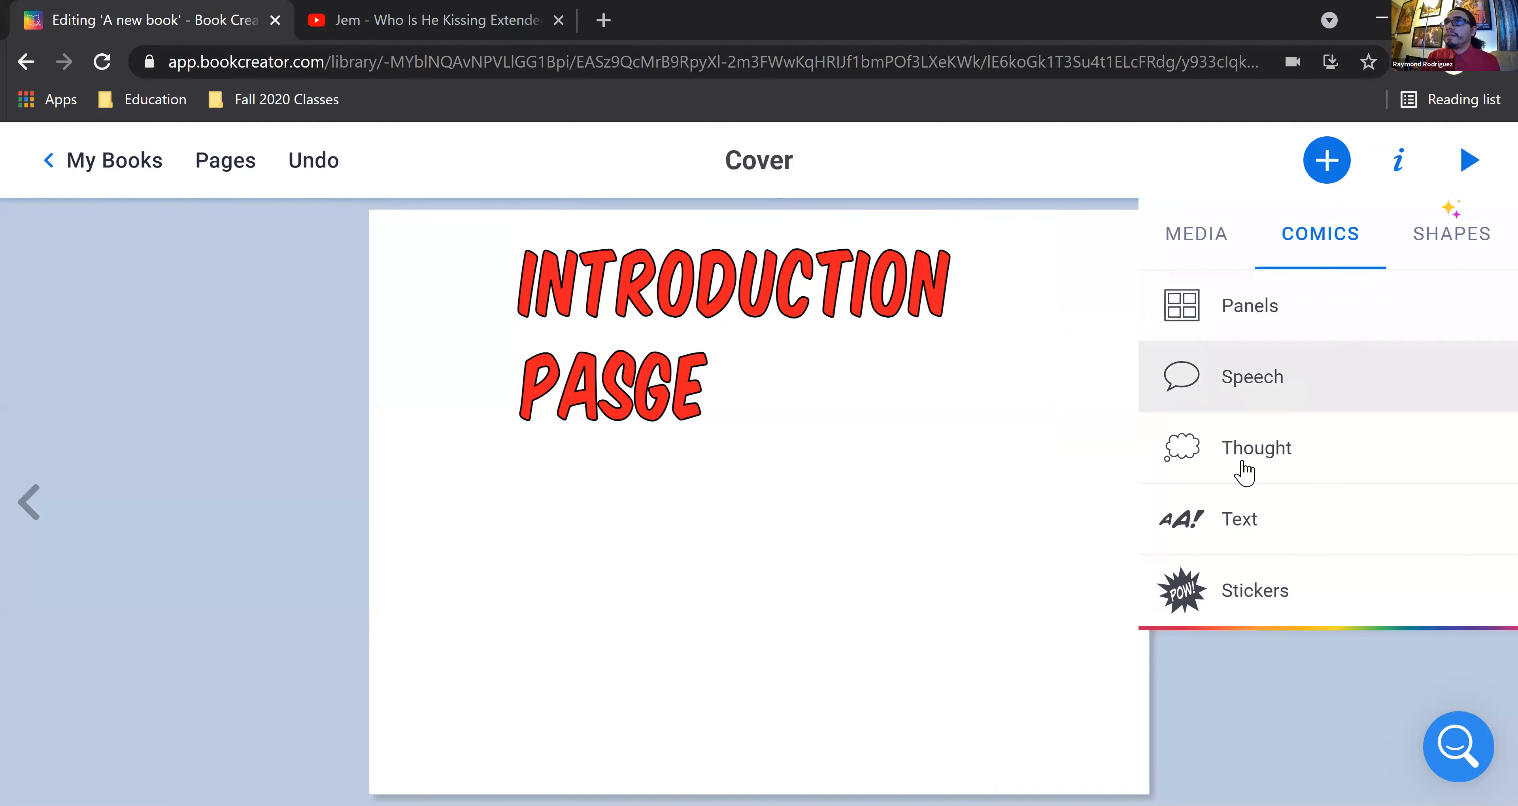
{"action": "left_click", "coordinate": [1233, 533]}
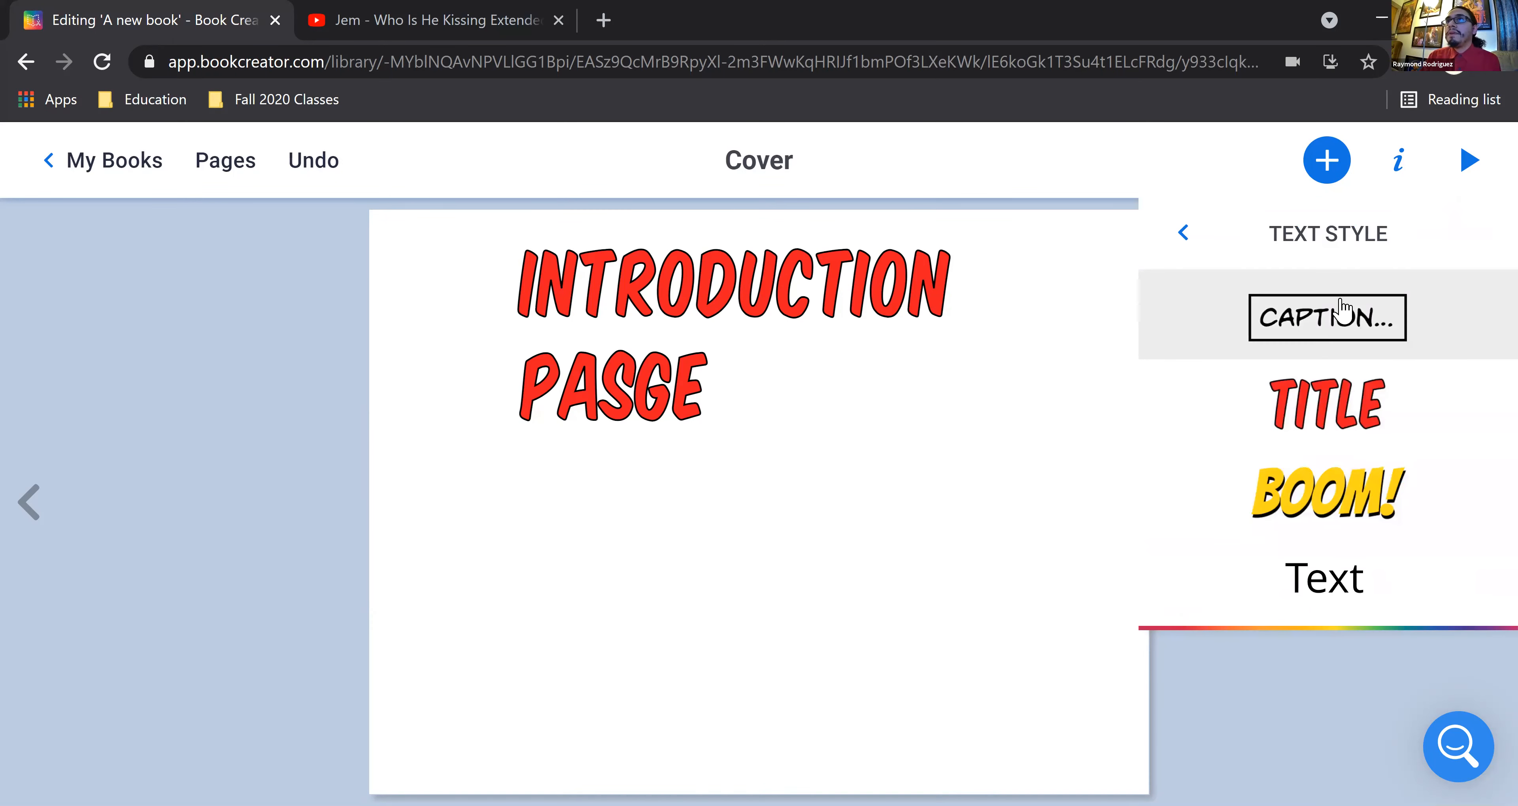
{"action": "left_click", "coordinate": [1328, 312]}
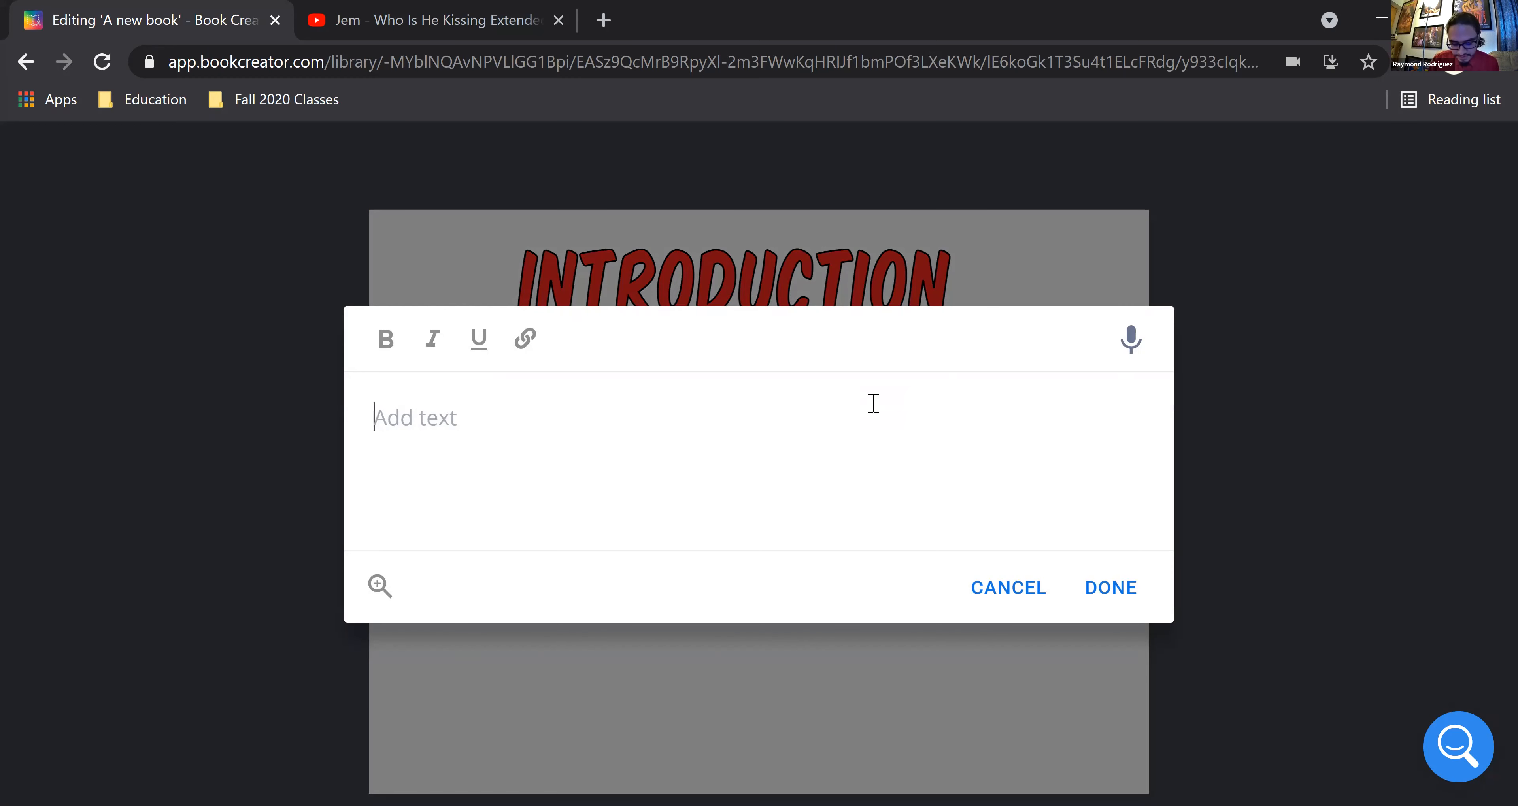
{"action": "type", "text": "By Raymond Rodriguez"}
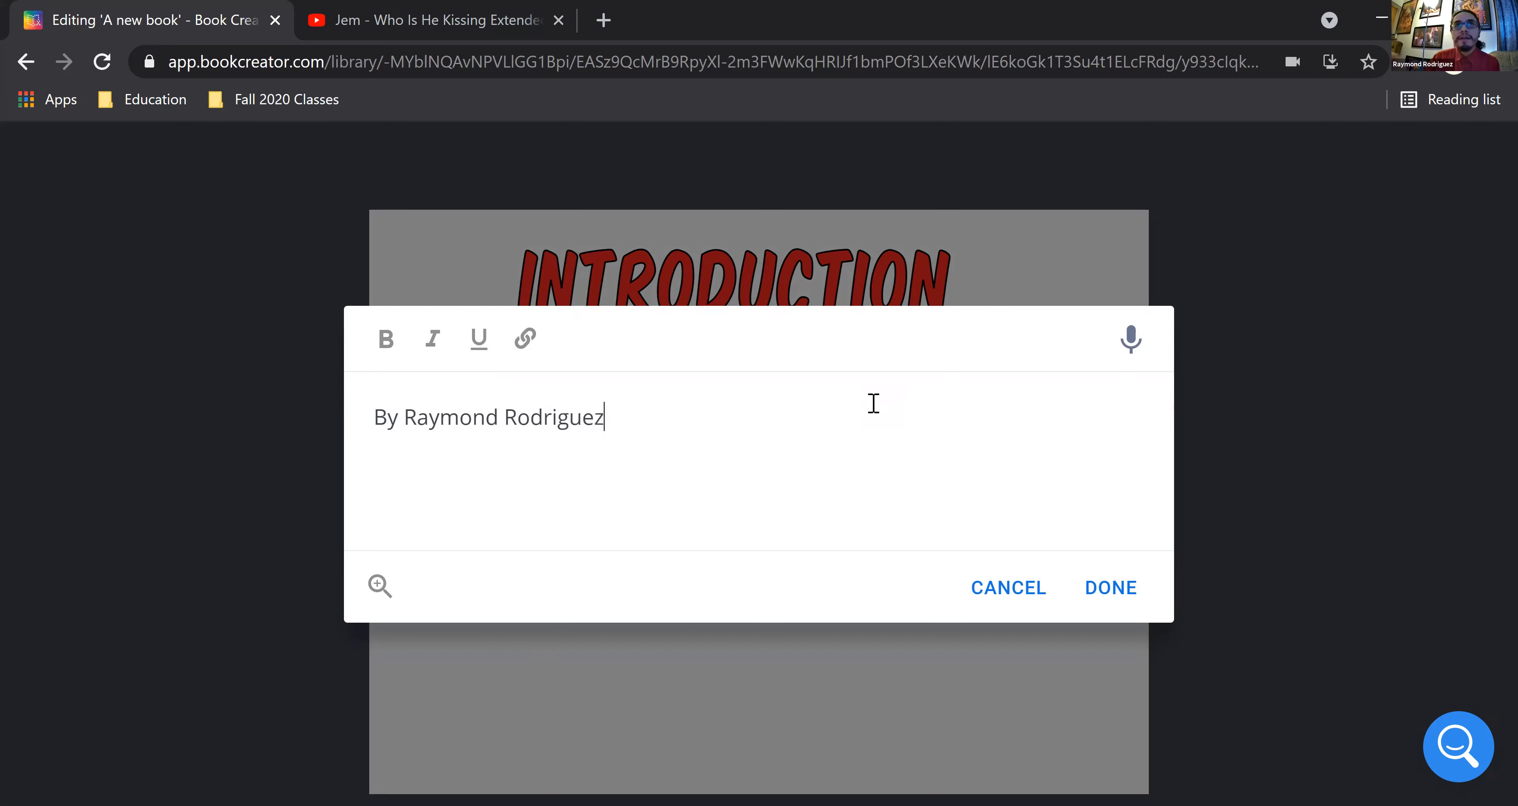
{"action": "left_click", "coordinate": [1096, 592]}
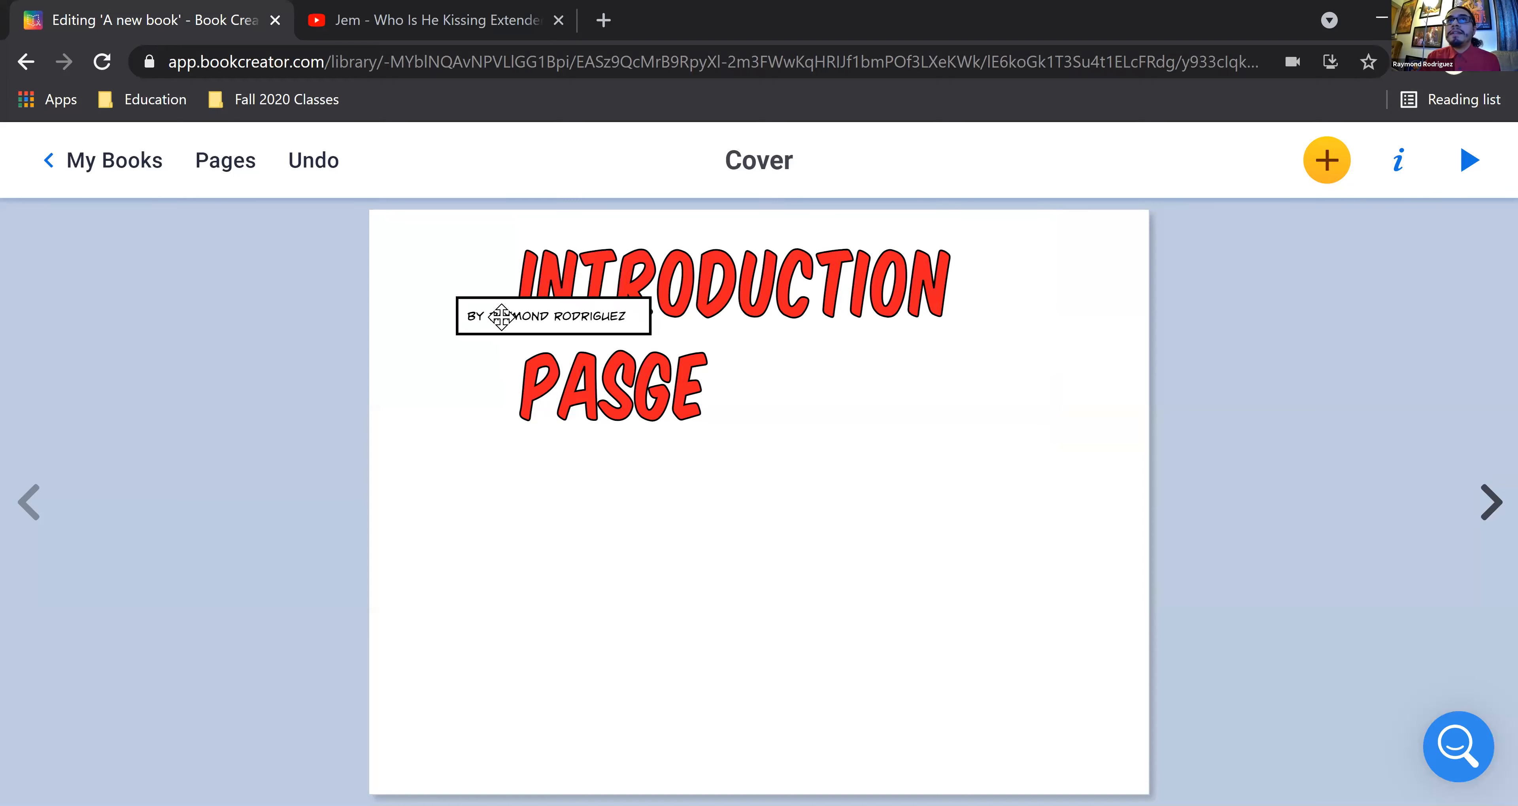
{"action": "left_click_drag", "start_coordinate": [500, 317], "coordinate": [698, 464]}
{"action": "left_click", "coordinate": [565, 547]}
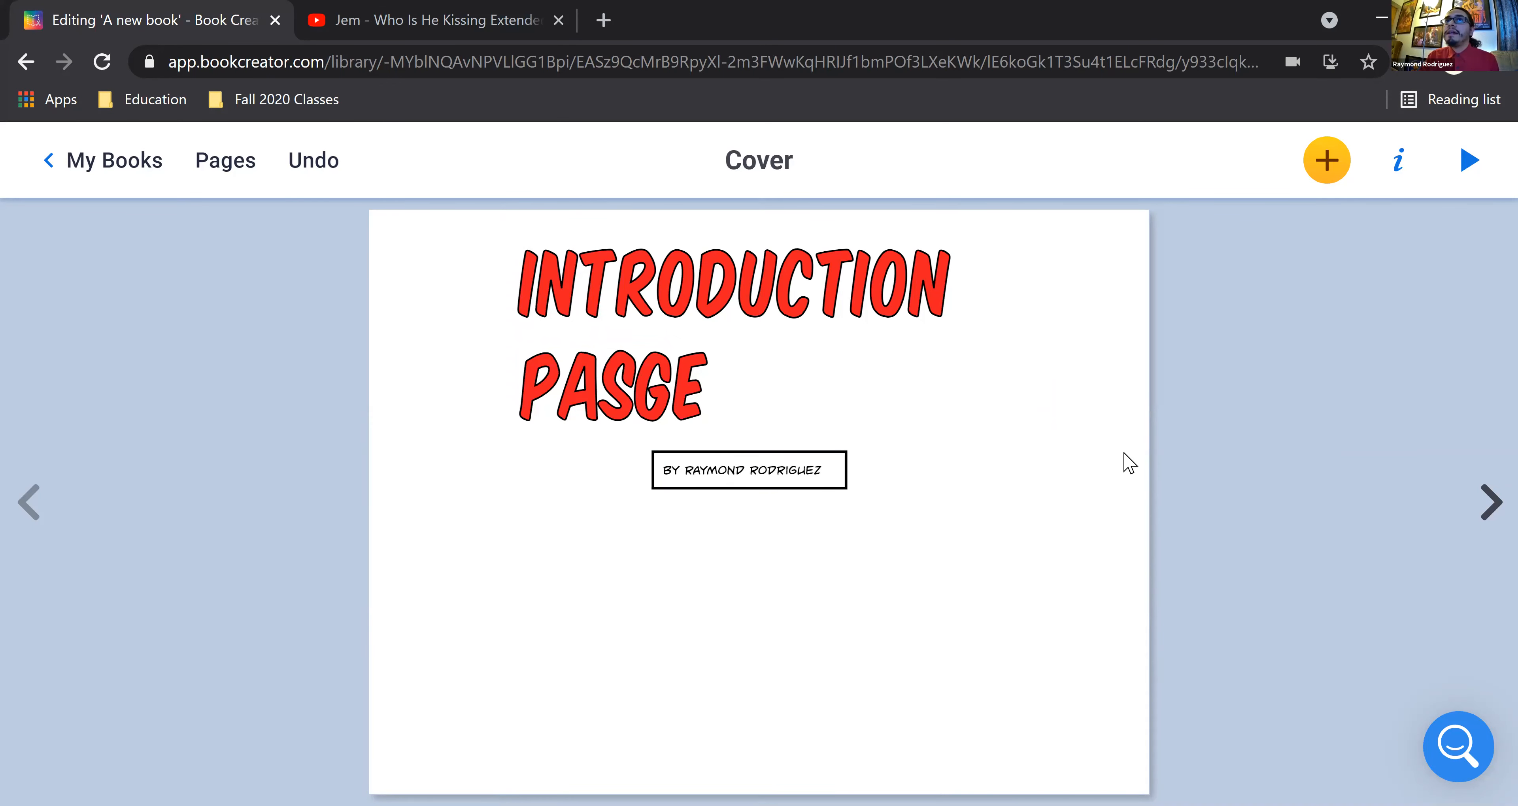
Step: Review the text formatting options available for the author caption on the cover
{"action": "left_click", "coordinate": [714, 483]}
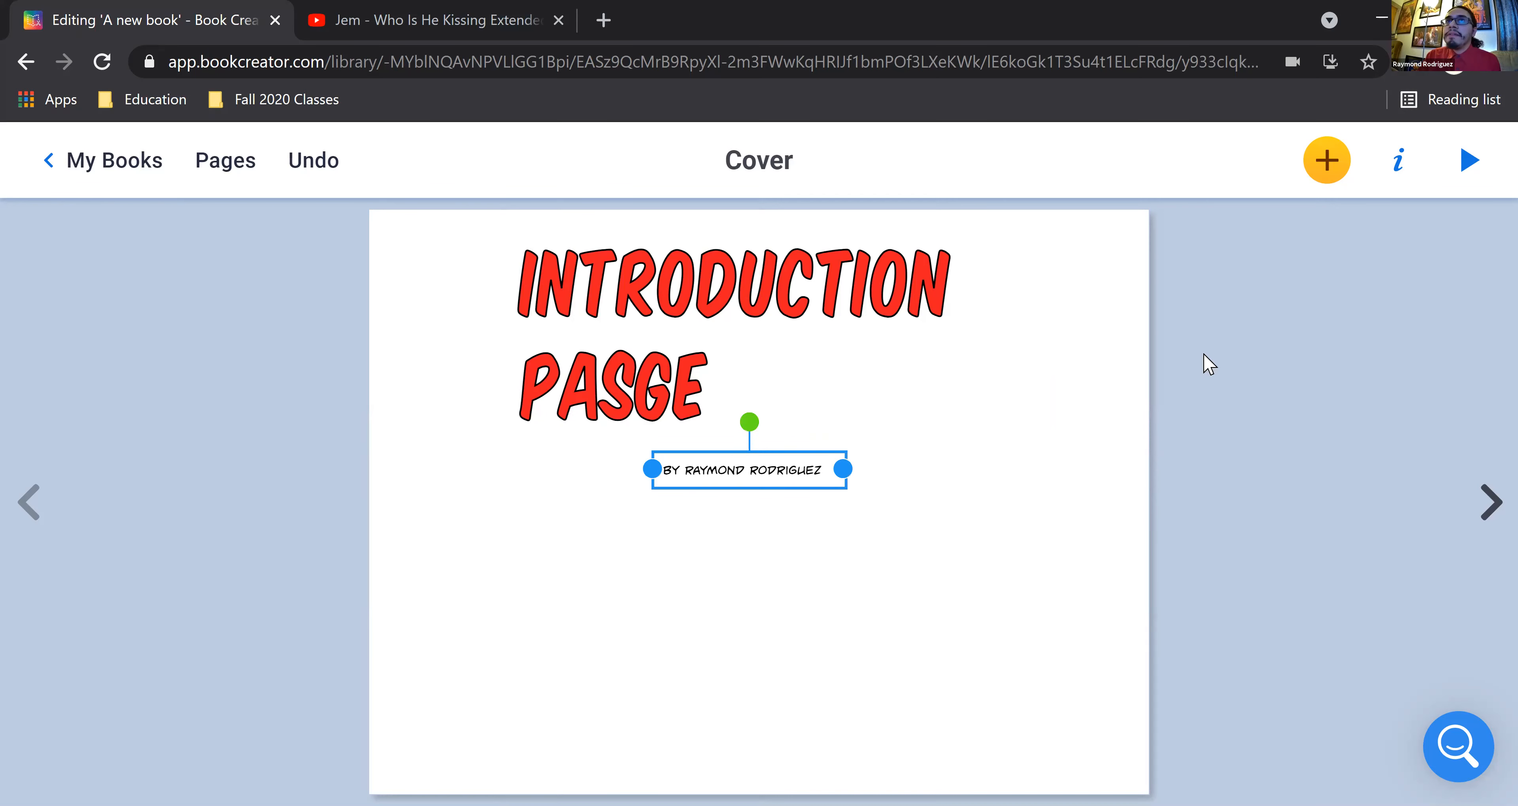
{"action": "left_click", "coordinate": [1399, 166]}
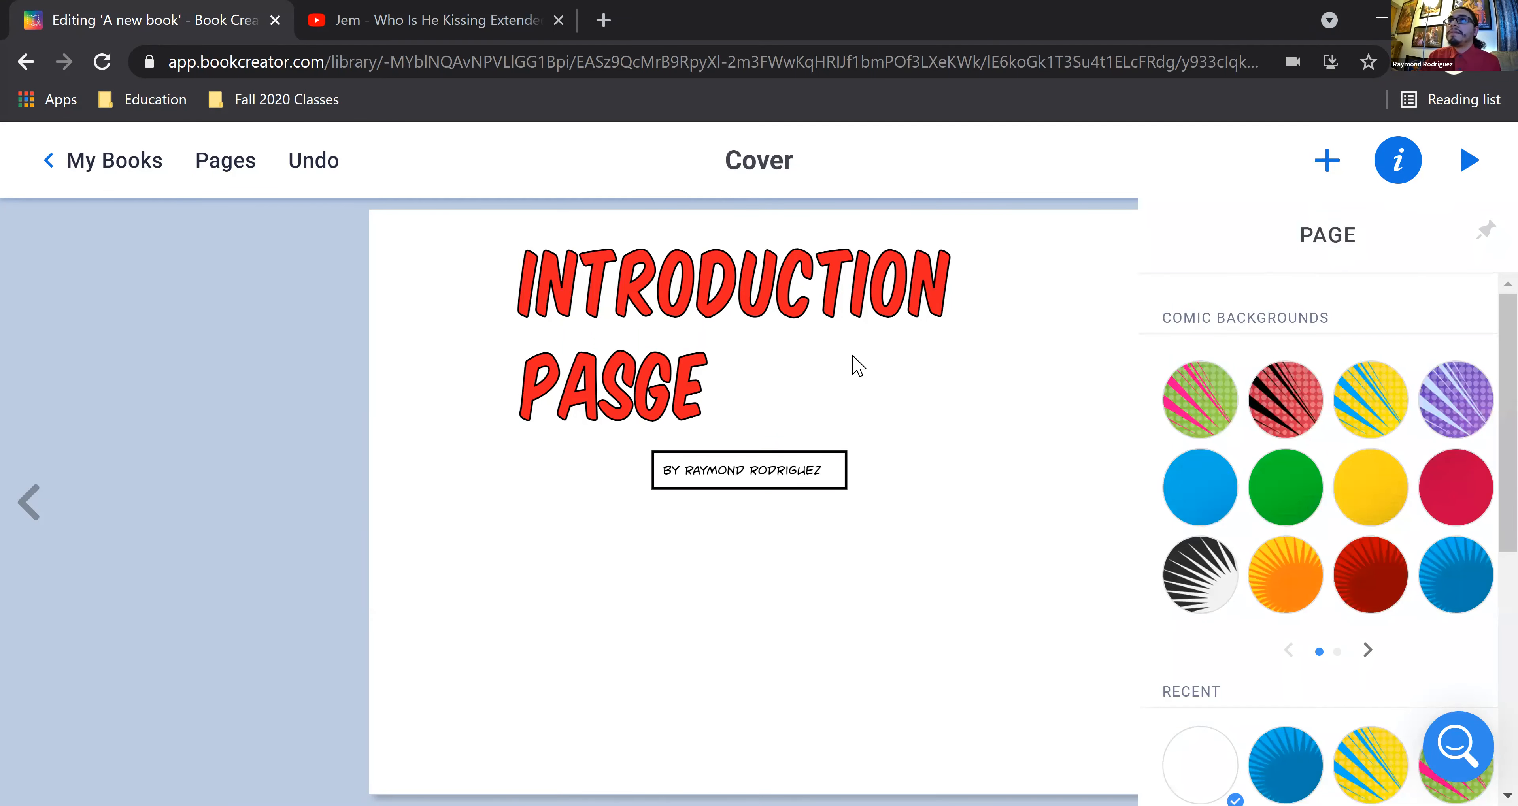
{"action": "left_click", "coordinate": [699, 487]}
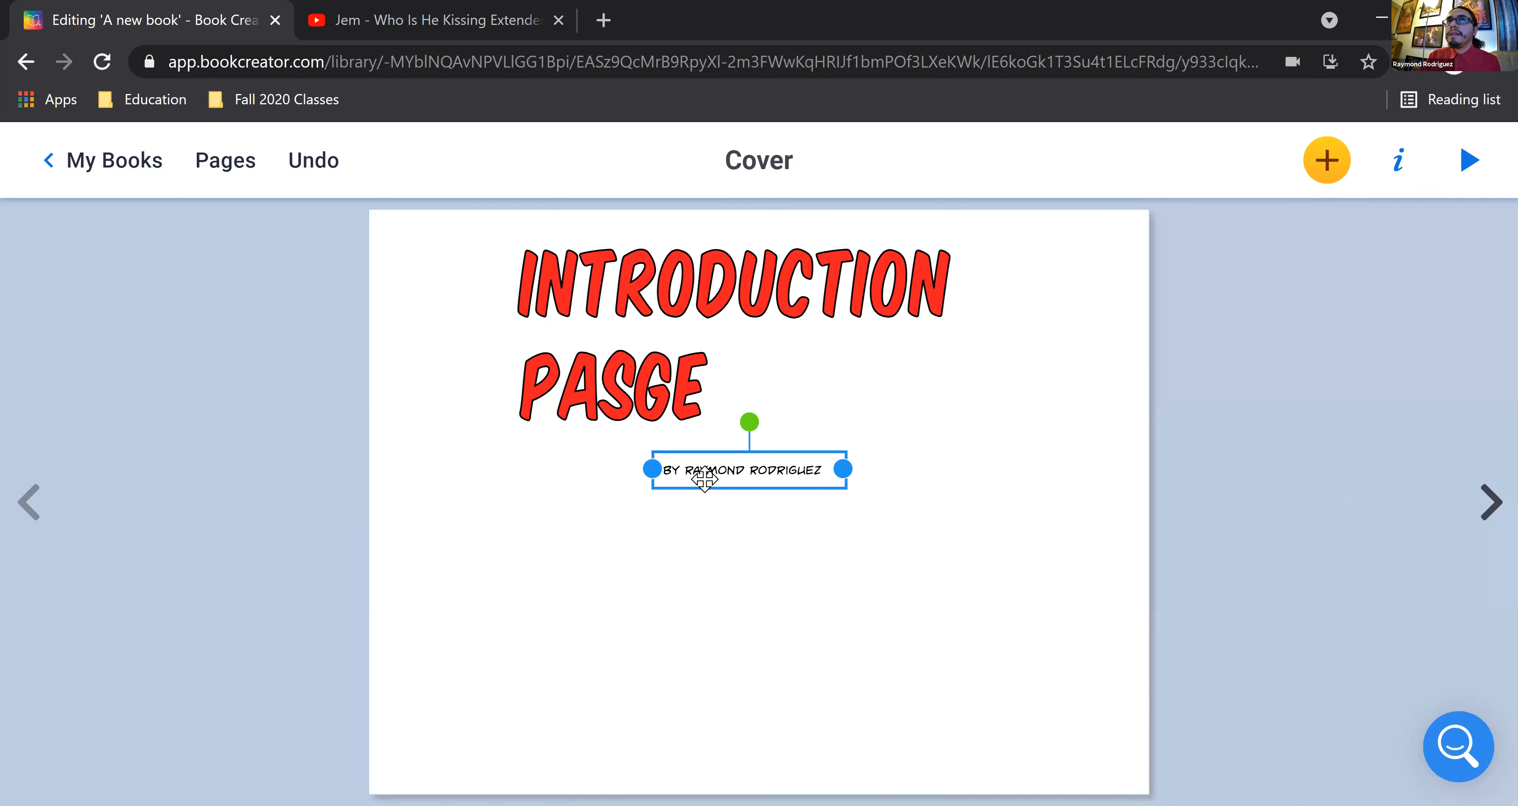
{"action": "left_click", "coordinate": [1386, 173]}
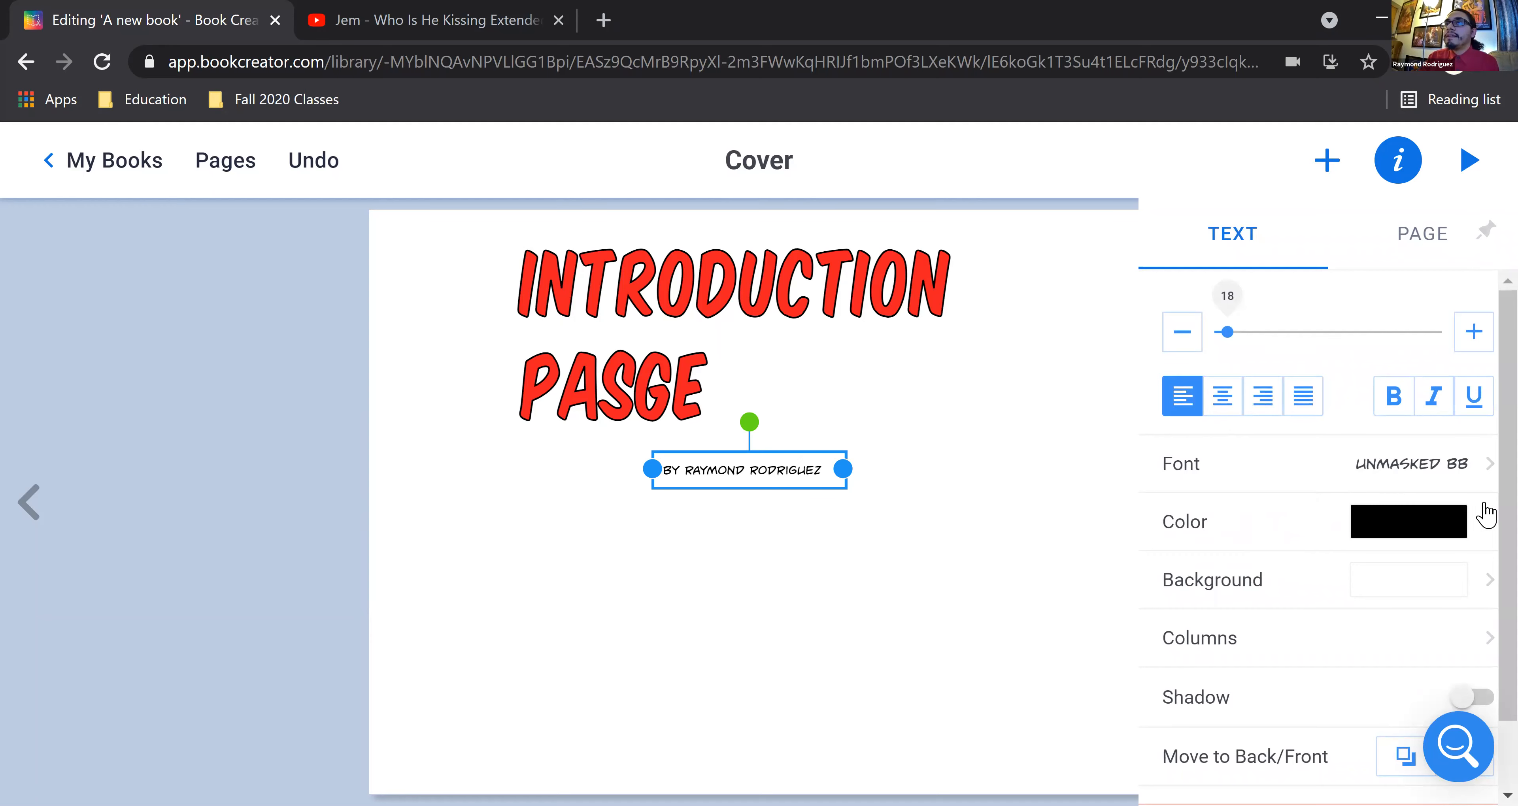
{"action": "scroll", "coordinate": [1326, 436], "scroll_direction": "down", "scroll_amount": 1}
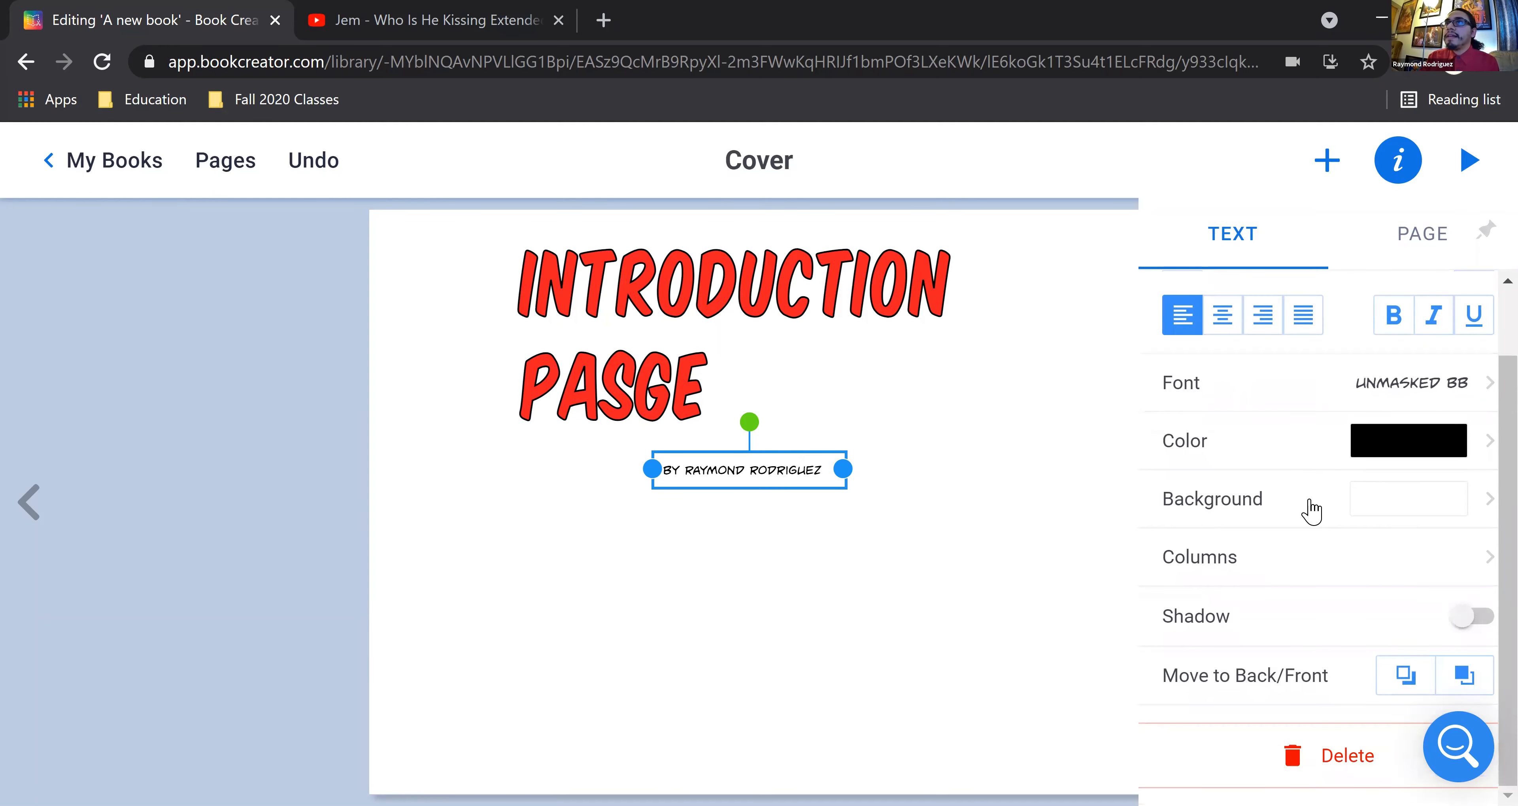
{"action": "scroll", "coordinate": [1296, 507], "scroll_direction": "up", "scroll_amount": 1}
{"action": "left_click", "coordinate": [1000, 500]}
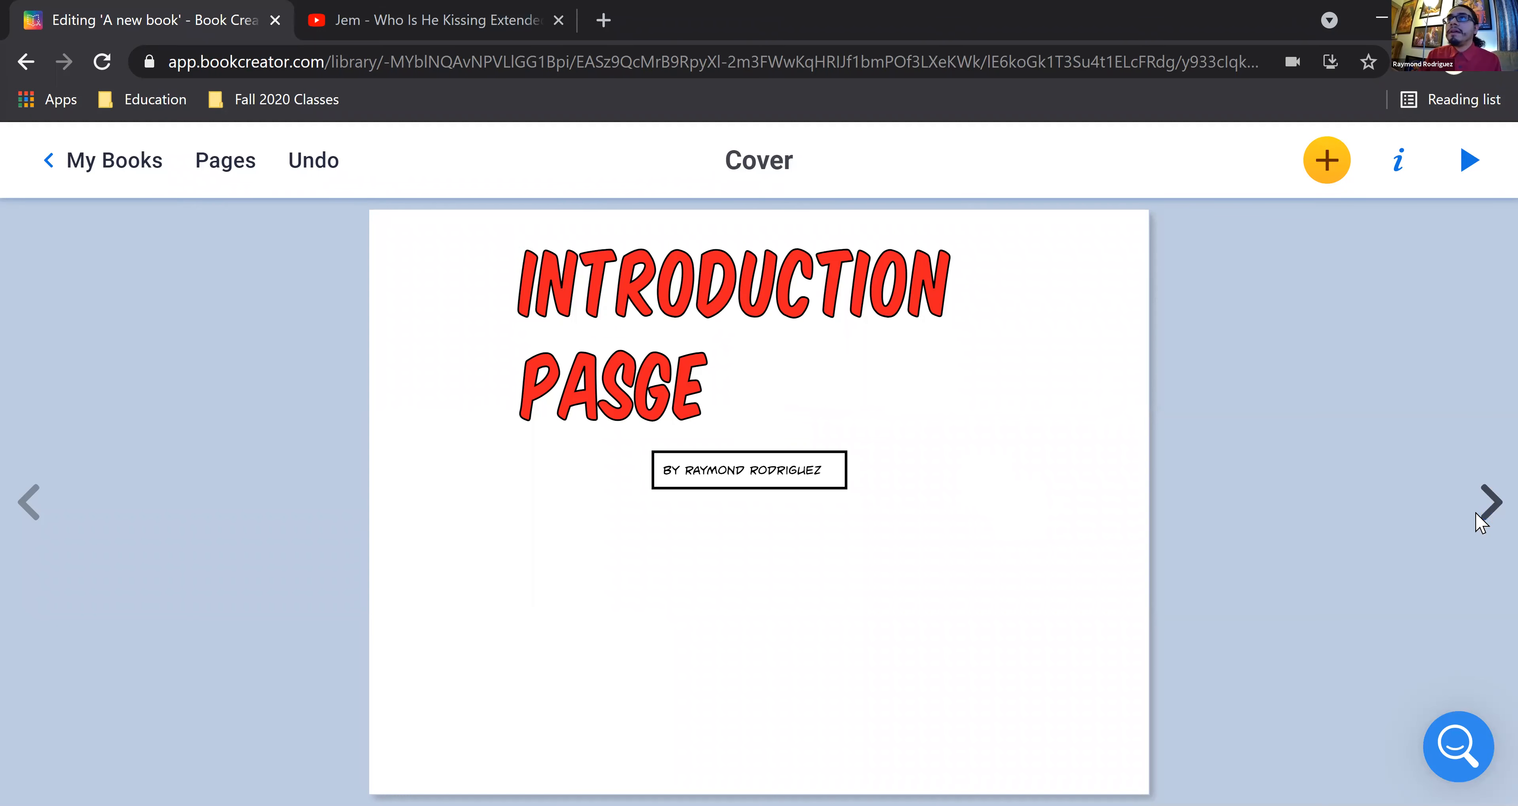
Step: Add a speech bubble to page 2 and move it to the top centre of the page
{"action": "left_click", "coordinate": [1487, 505]}
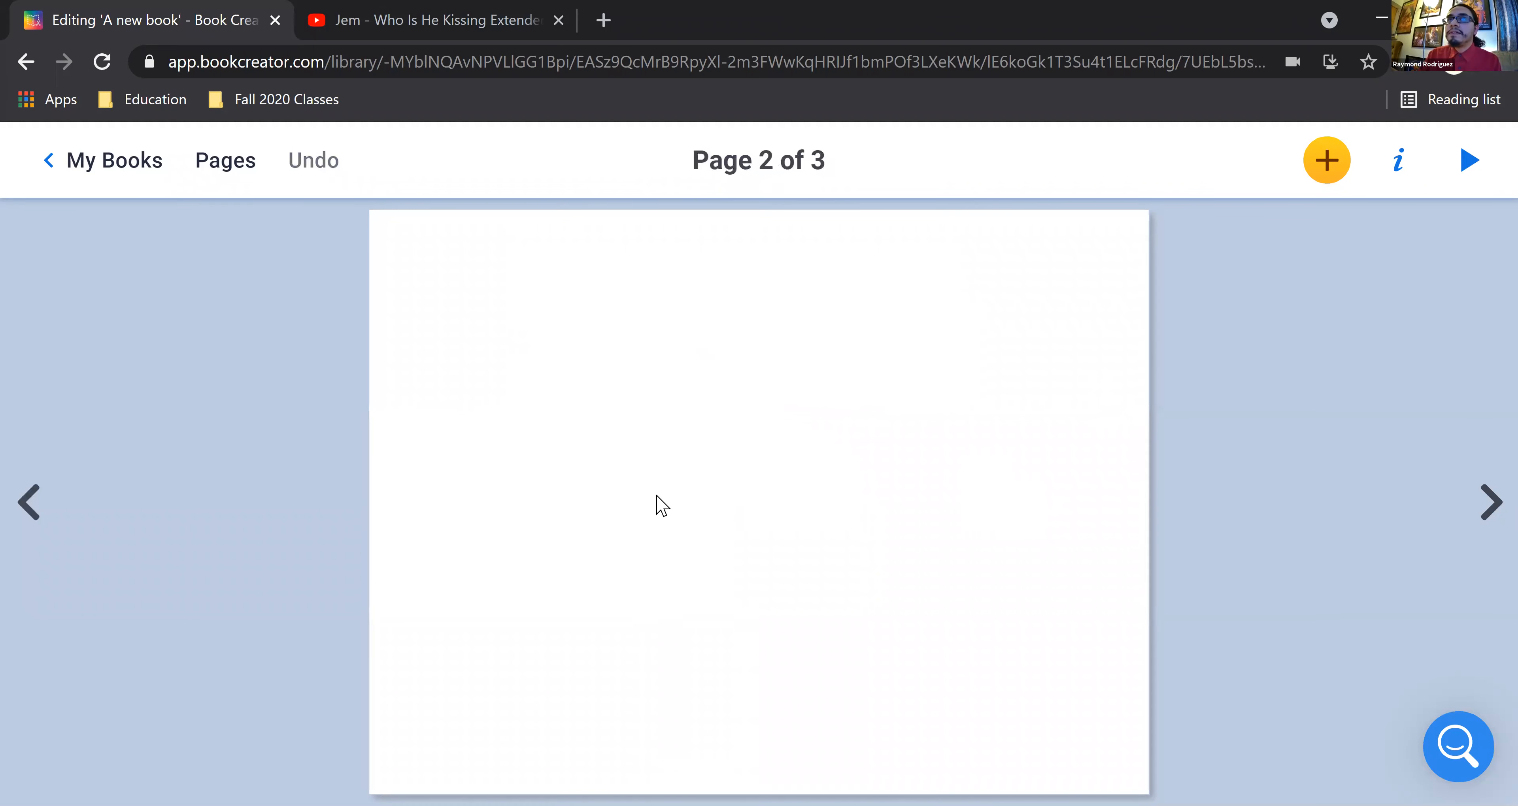
{"action": "left_click", "coordinate": [1342, 171]}
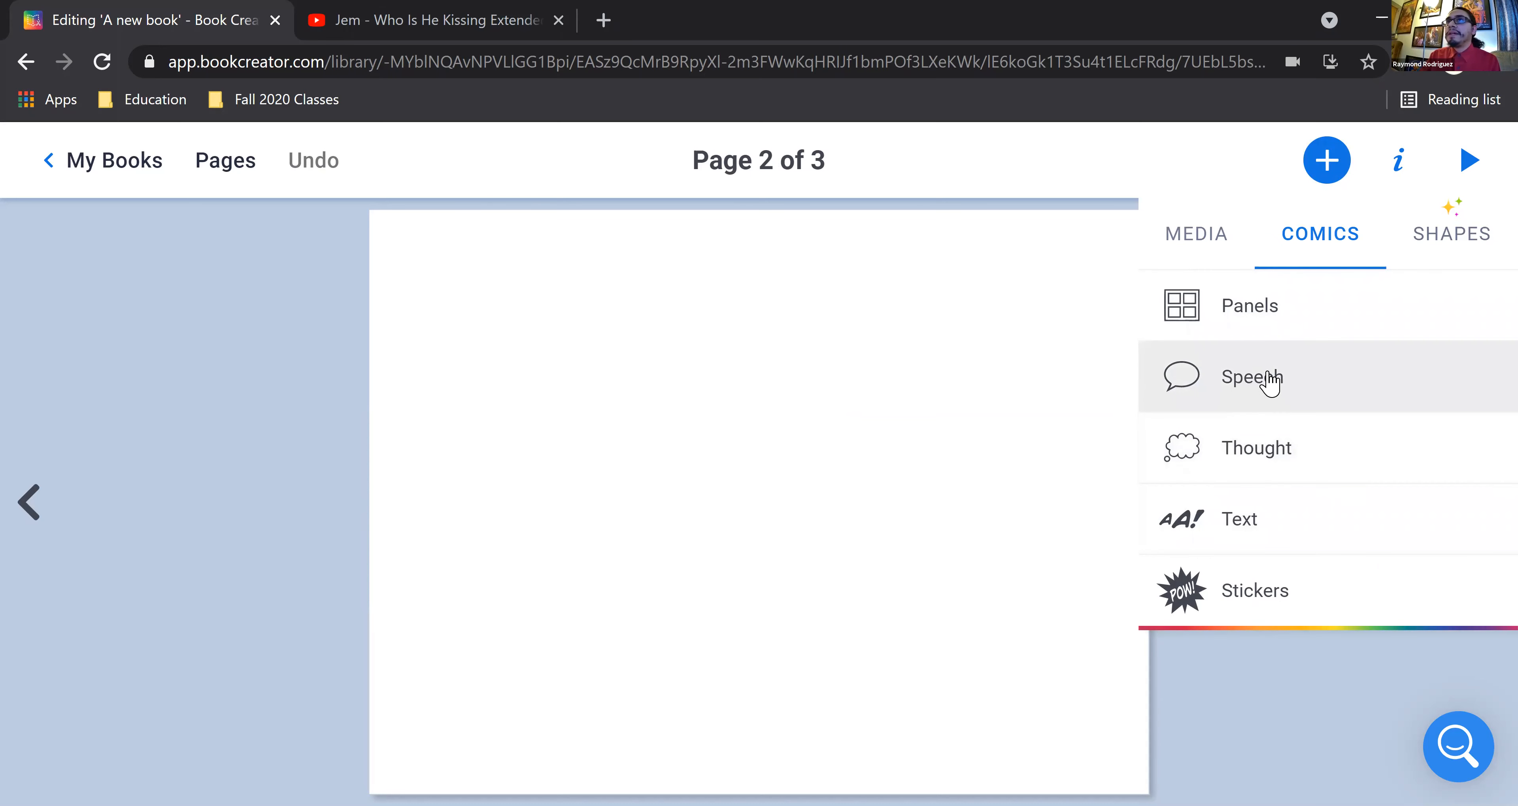
{"action": "left_click", "coordinate": [1255, 399]}
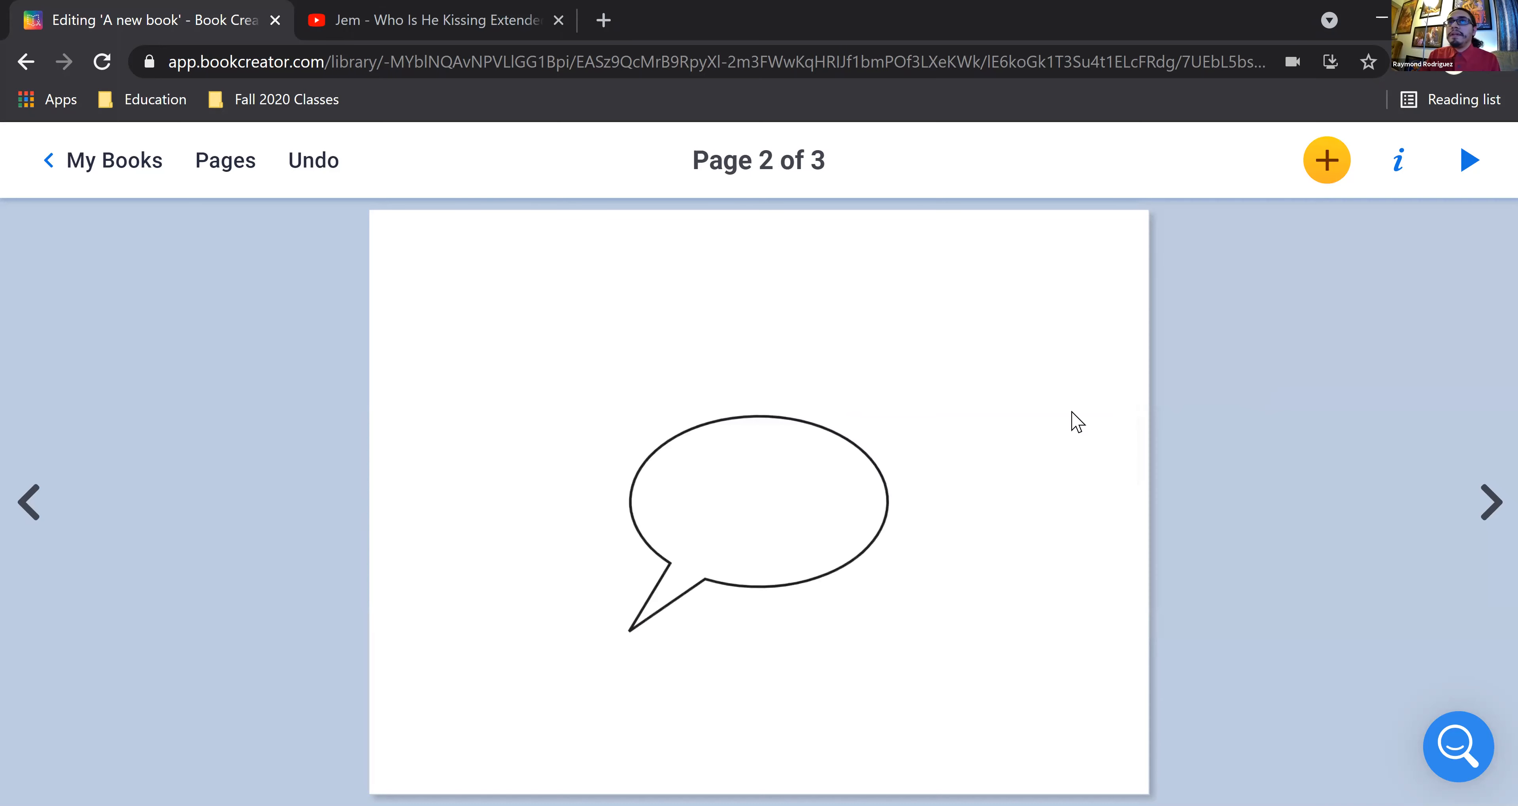
{"action": "left_click_drag", "start_coordinate": [810, 479], "coordinate": [796, 317]}
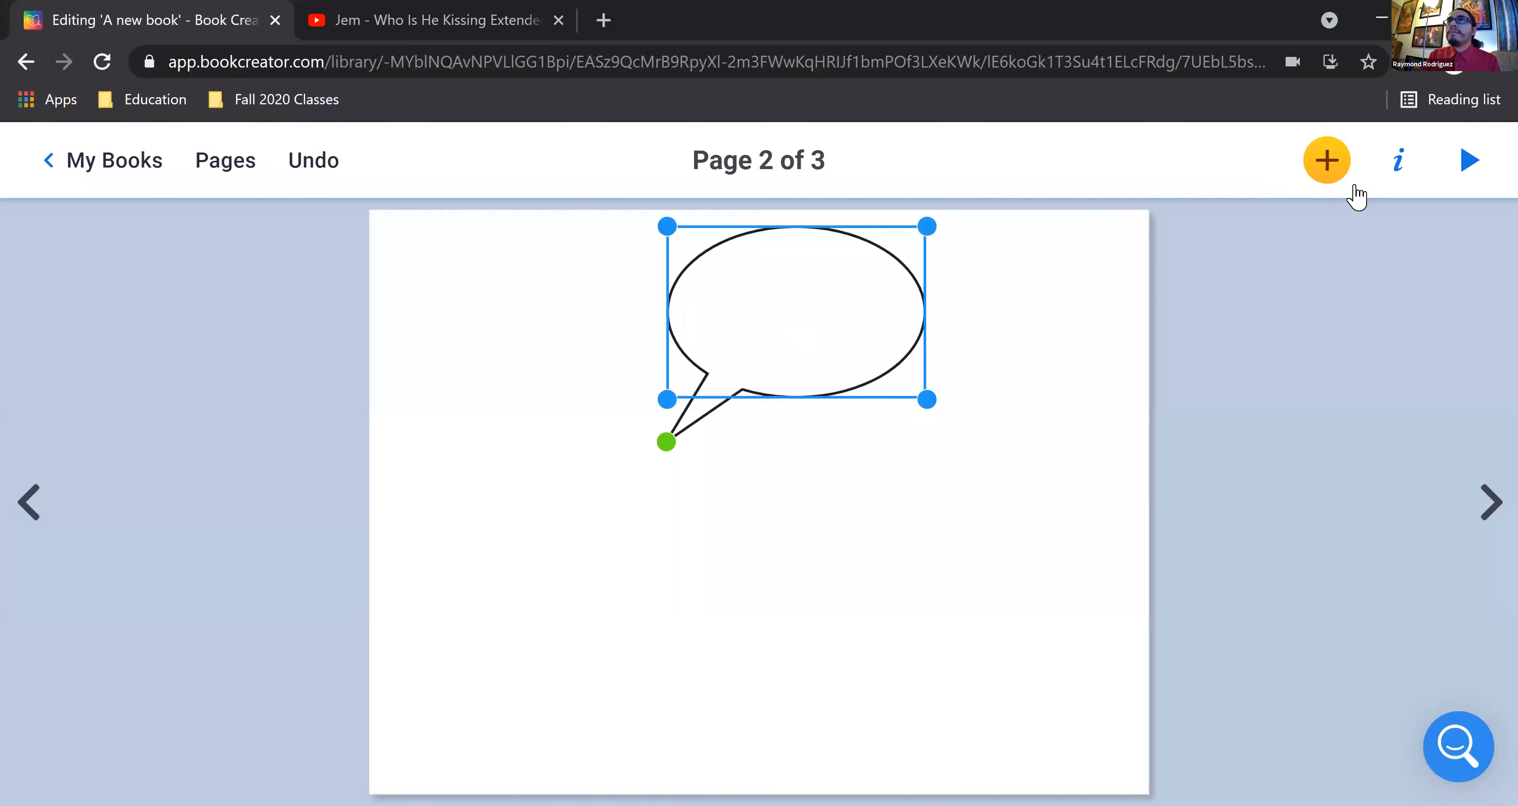
Step: Add a thought bubble to page 2 and move it over the lower right edge of the speech bubble
{"action": "left_click", "coordinate": [1329, 168]}
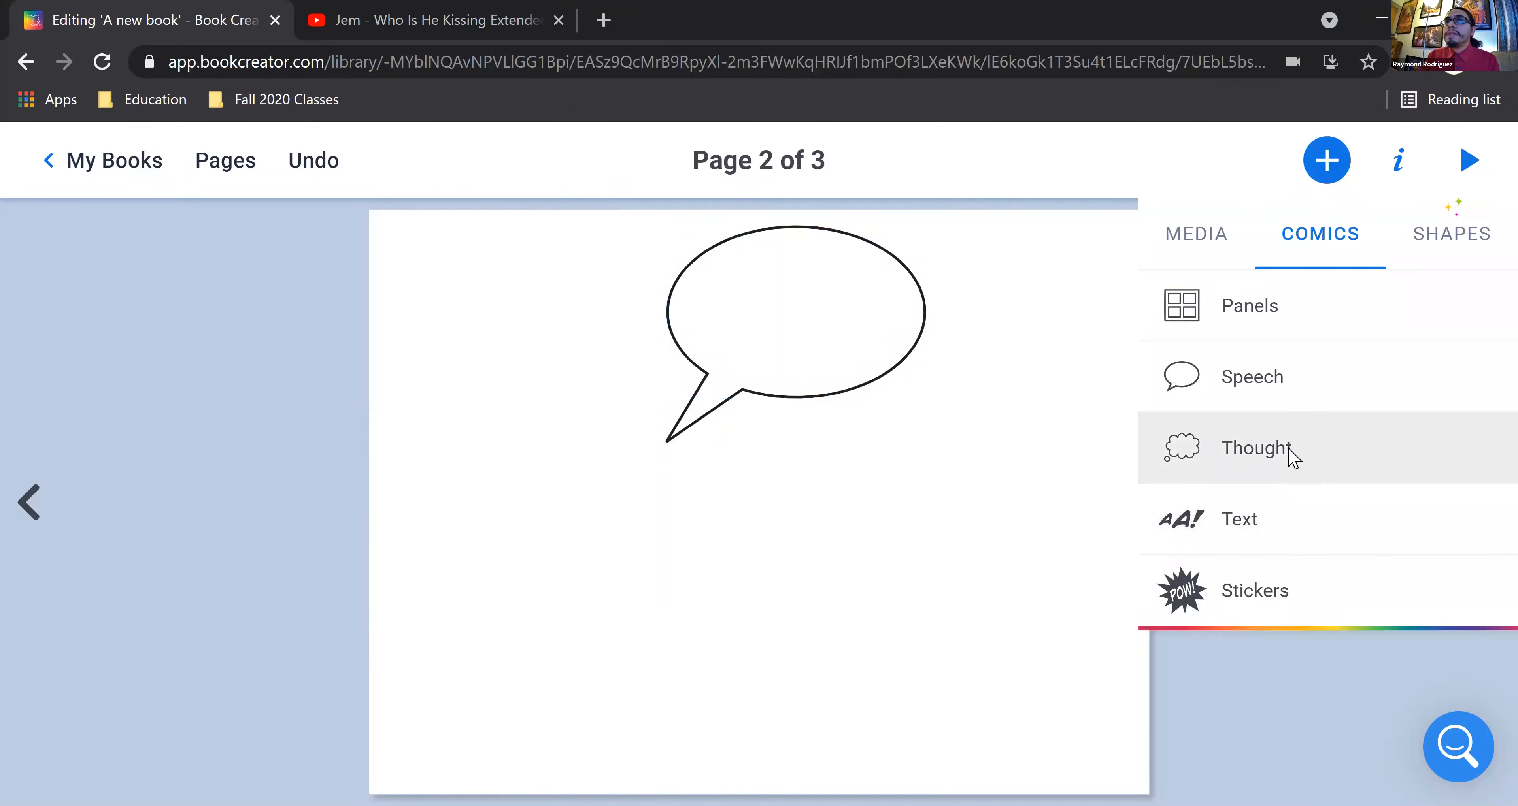
{"action": "left_click", "coordinate": [1196, 455]}
{"action": "left_click", "coordinate": [736, 541]}
{"action": "left_click_drag", "start_coordinate": [739, 542], "coordinate": [908, 474]}
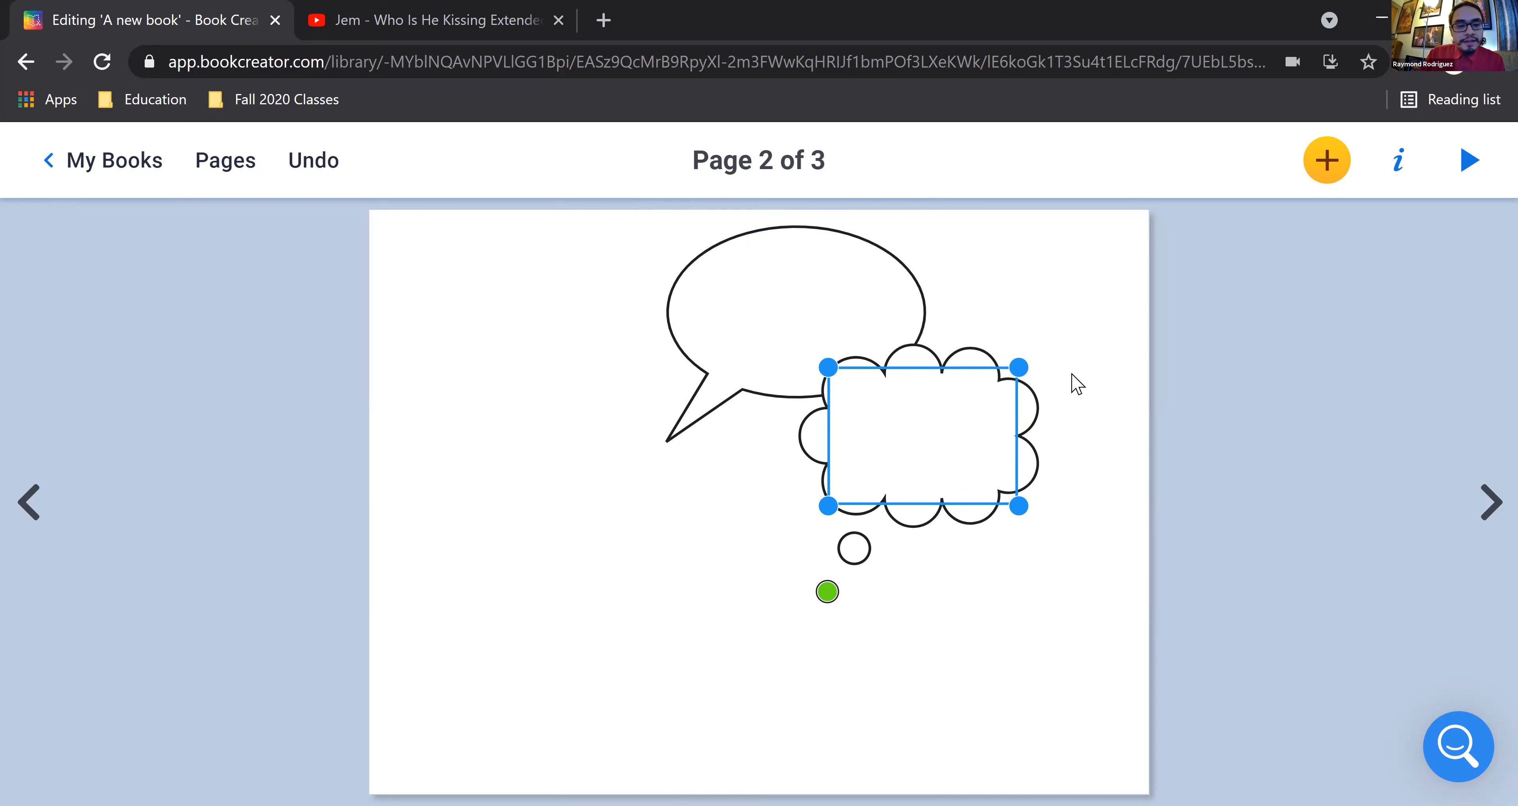
{"action": "left_click", "coordinate": [1079, 407]}
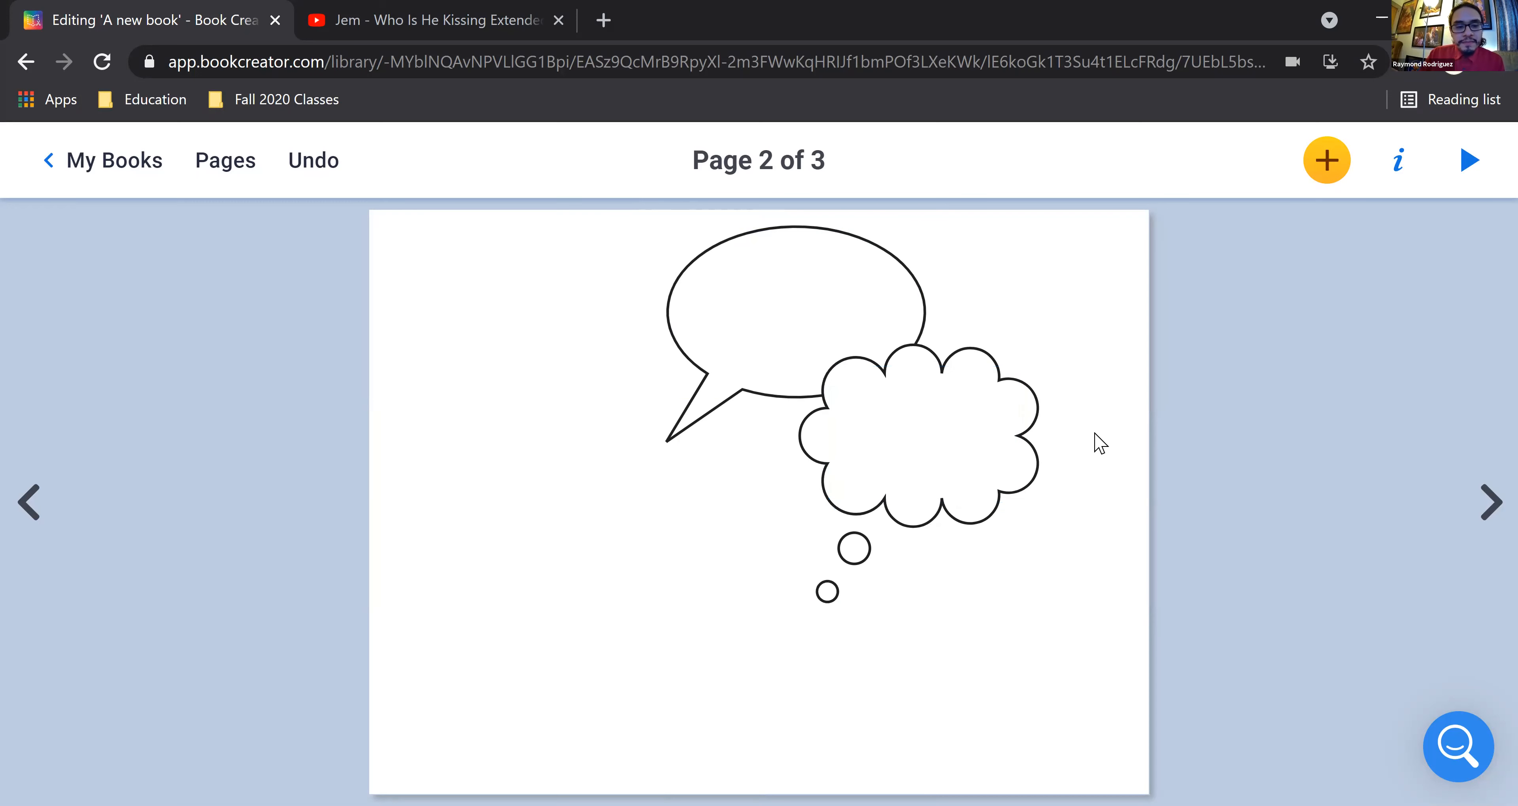
Step: Move the thought bubble clear below the speech bubble and swing its tail further out to the lower left
{"action": "left_click", "coordinate": [881, 445]}
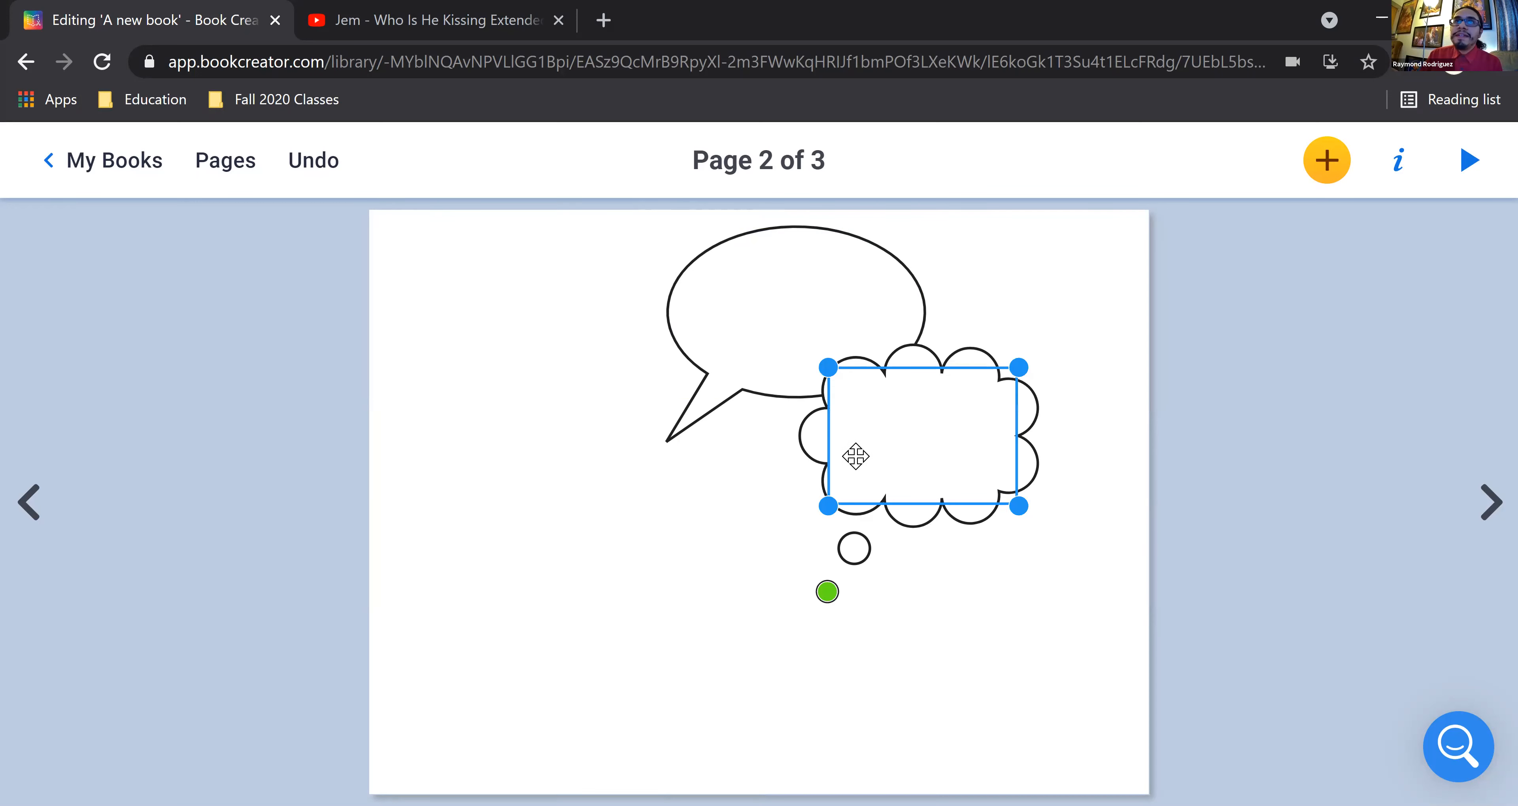
{"action": "left_click", "coordinate": [756, 535]}
{"action": "left_click_drag", "start_coordinate": [918, 433], "coordinate": [927, 508]}
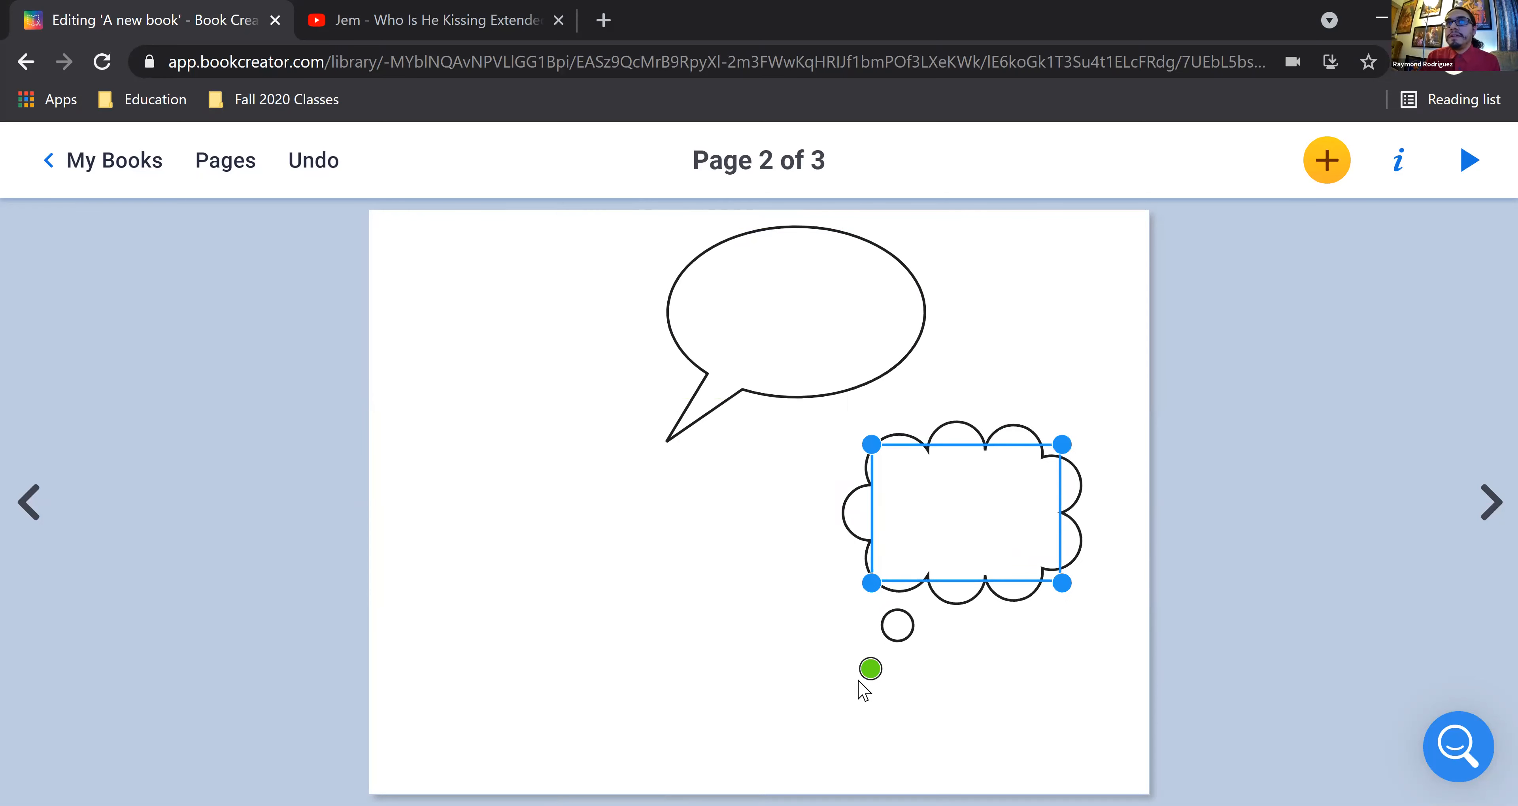
{"action": "left_click_drag", "start_coordinate": [864, 672], "coordinate": [837, 624]}
{"action": "left_click", "coordinate": [829, 497]}
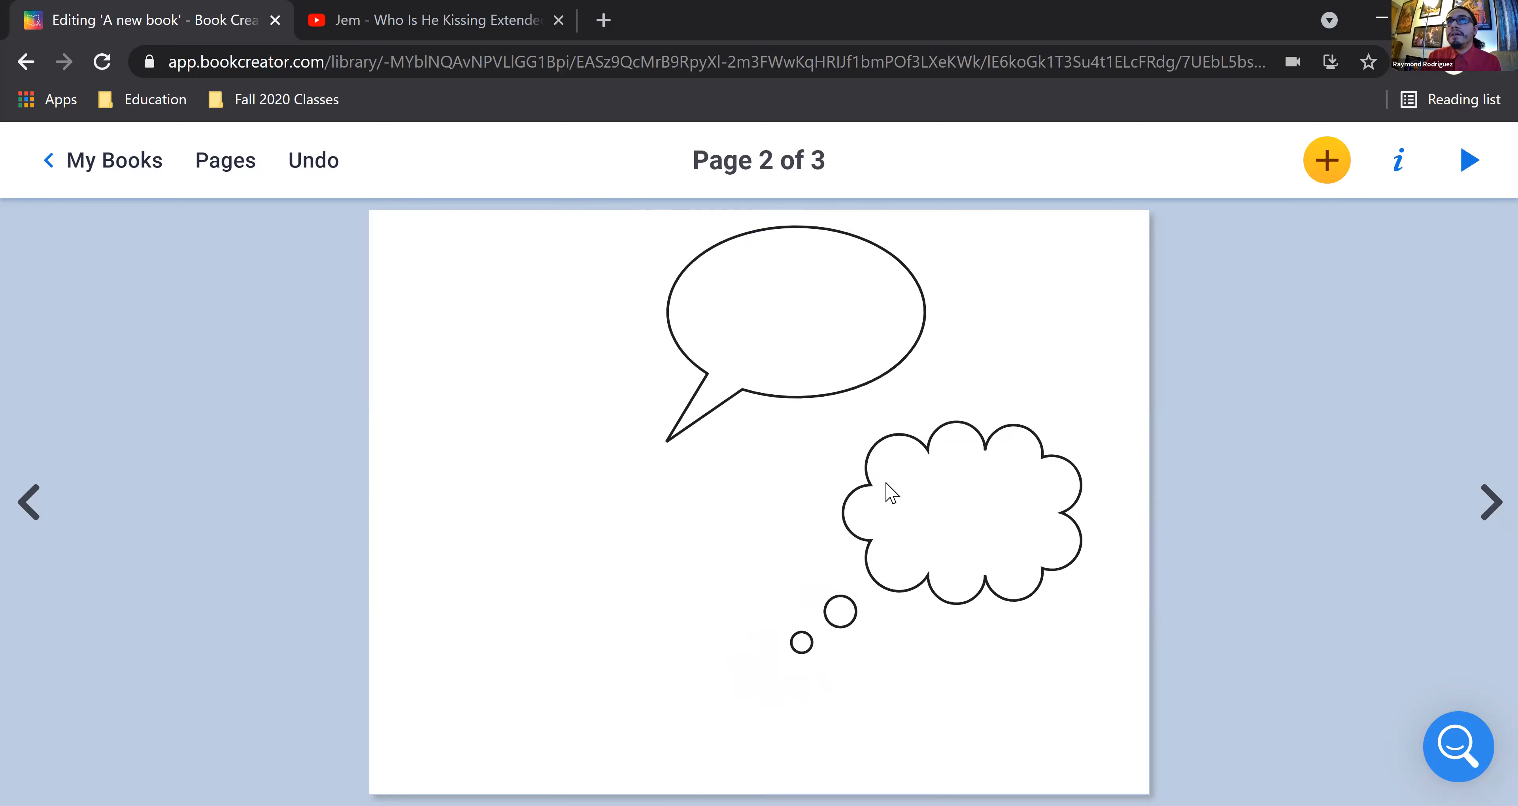
Step: Widen the thought bubble toward the left, making it slightly shorter
{"action": "left_click", "coordinate": [901, 472]}
{"action": "left_click_drag", "start_coordinate": [871, 452], "coordinate": [807, 463]}
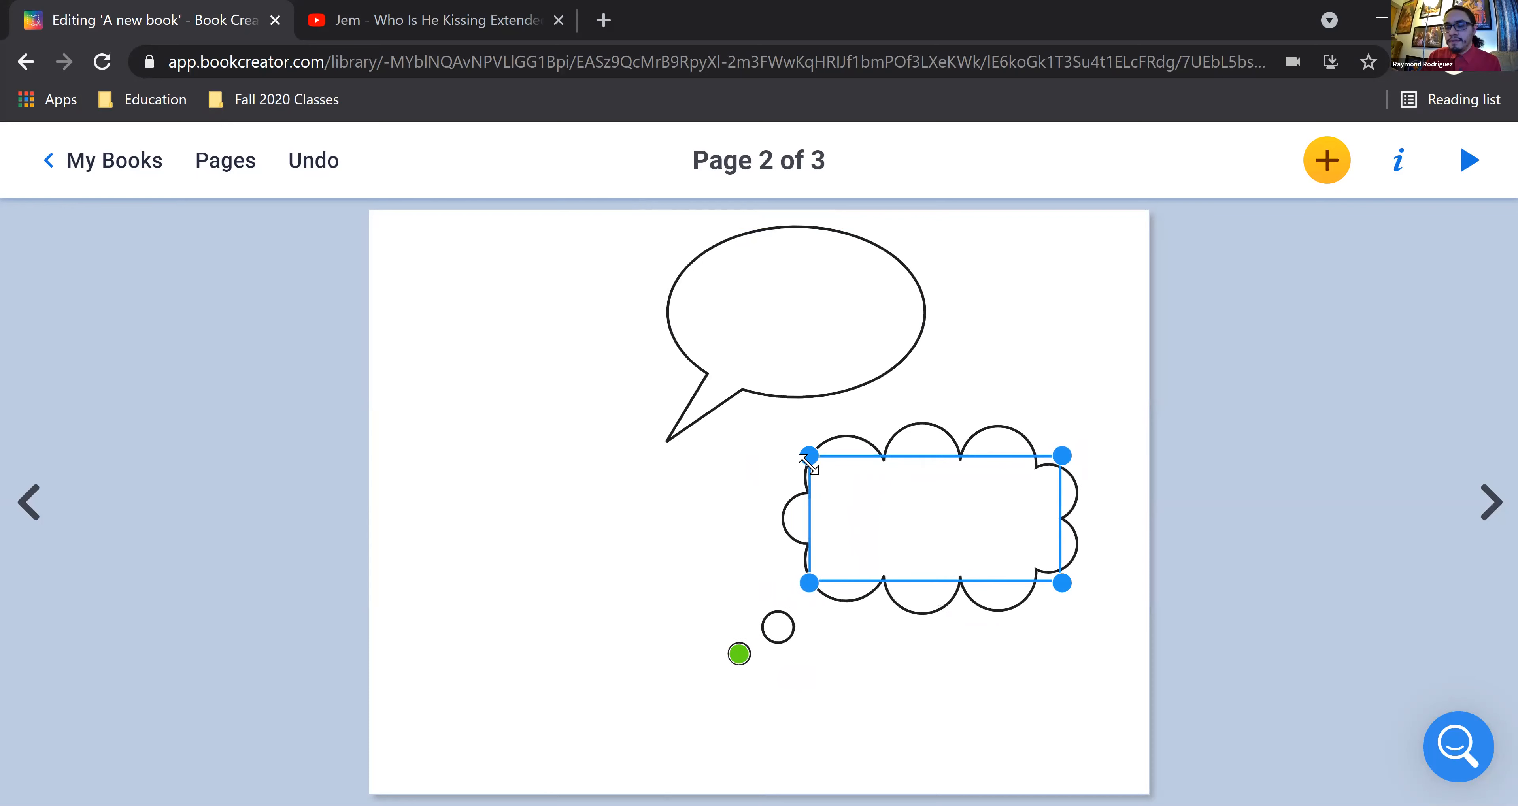
{"action": "left_click", "coordinate": [583, 584]}
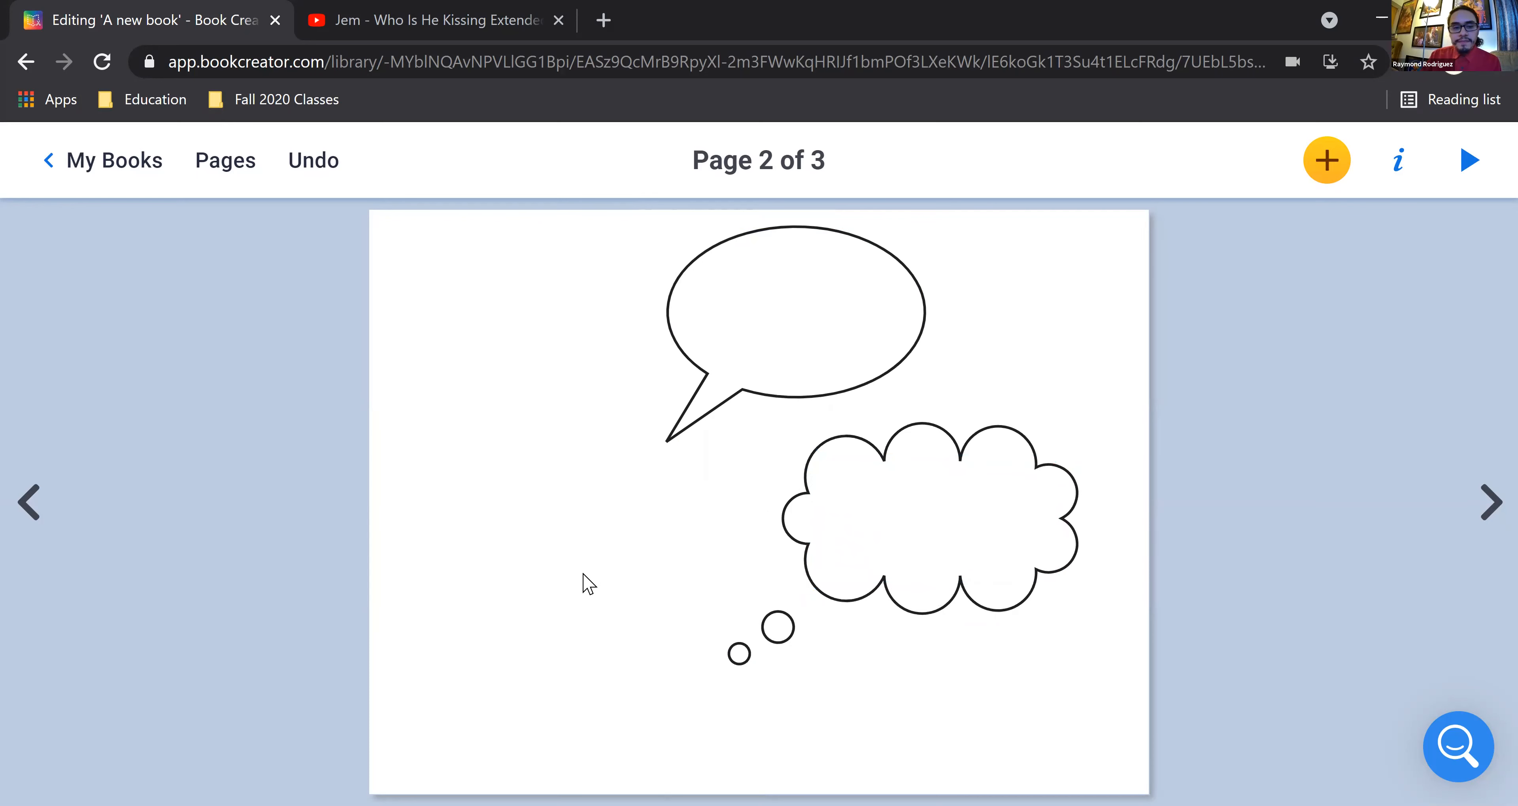
Step: Enter "HHHHHH" in the thought bubble and move it to the page's upper left, overlapping the speech bubble
{"action": "left_click", "coordinate": [987, 510]}
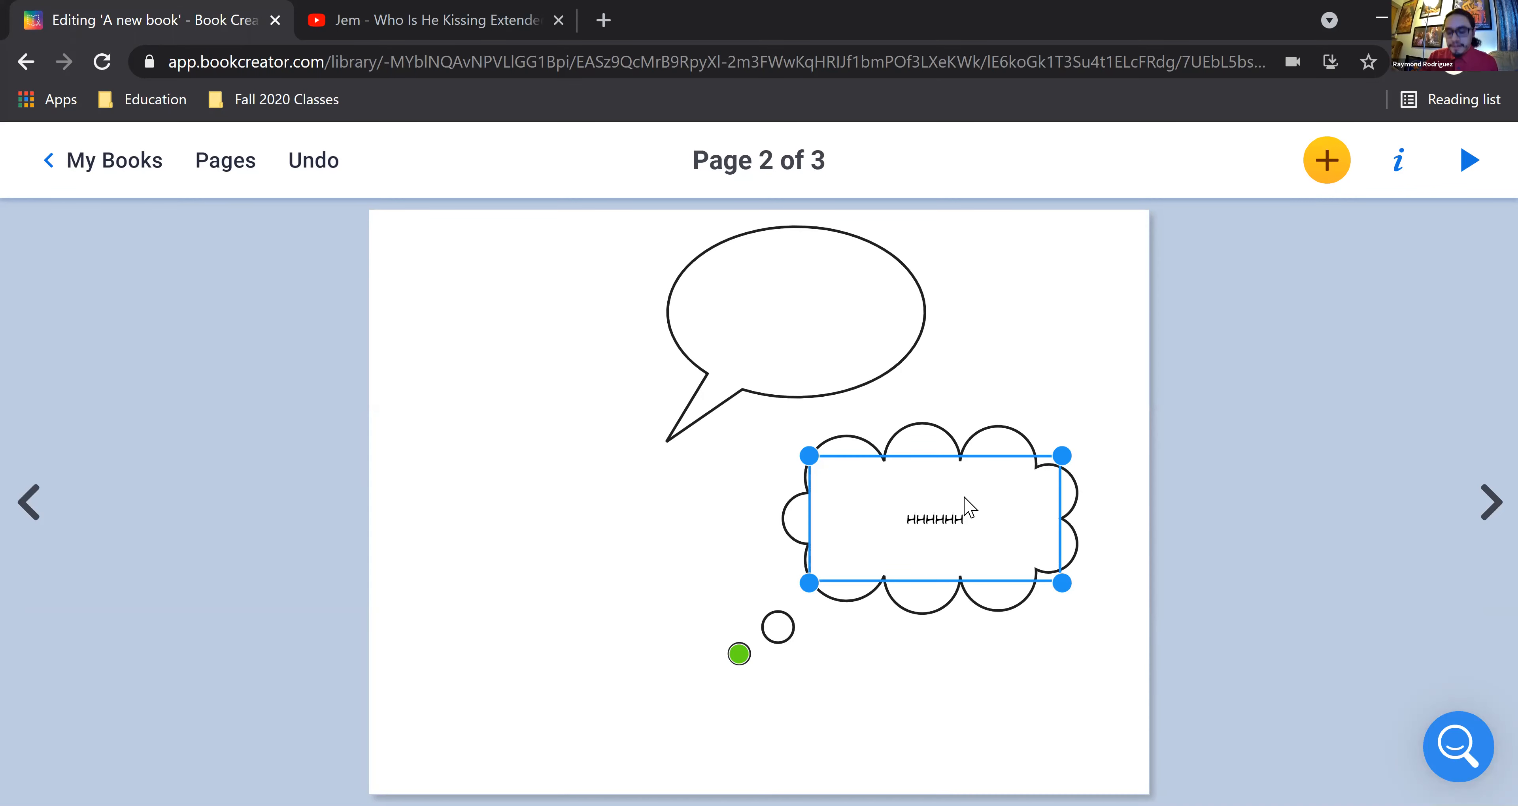
{"action": "left_click", "coordinate": [599, 498]}
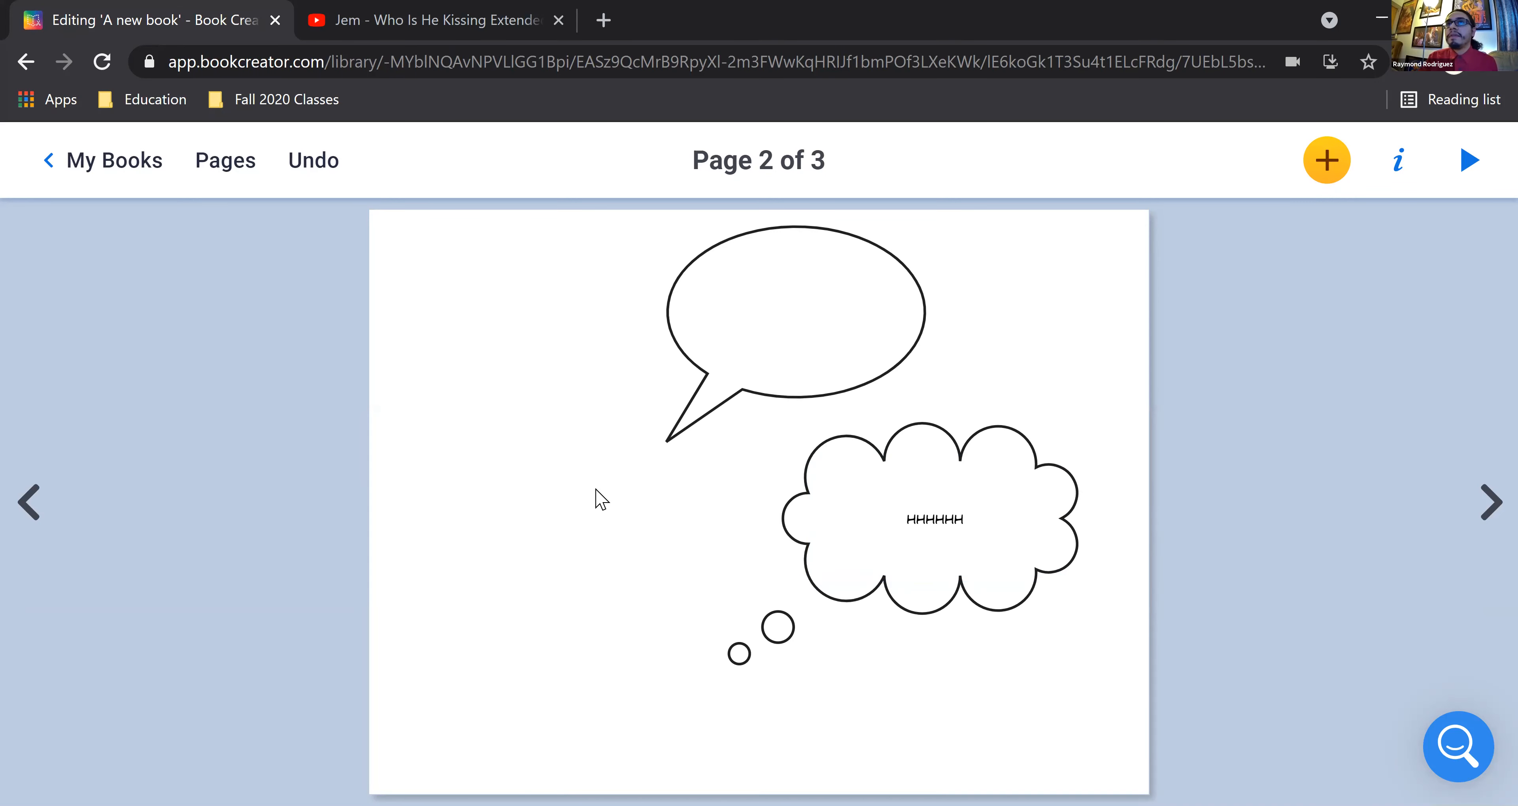
{"action": "left_click", "coordinate": [809, 497]}
{"action": "left_click_drag", "start_coordinate": [860, 481], "coordinate": [582, 292]}
{"action": "left_click", "coordinate": [772, 485]}
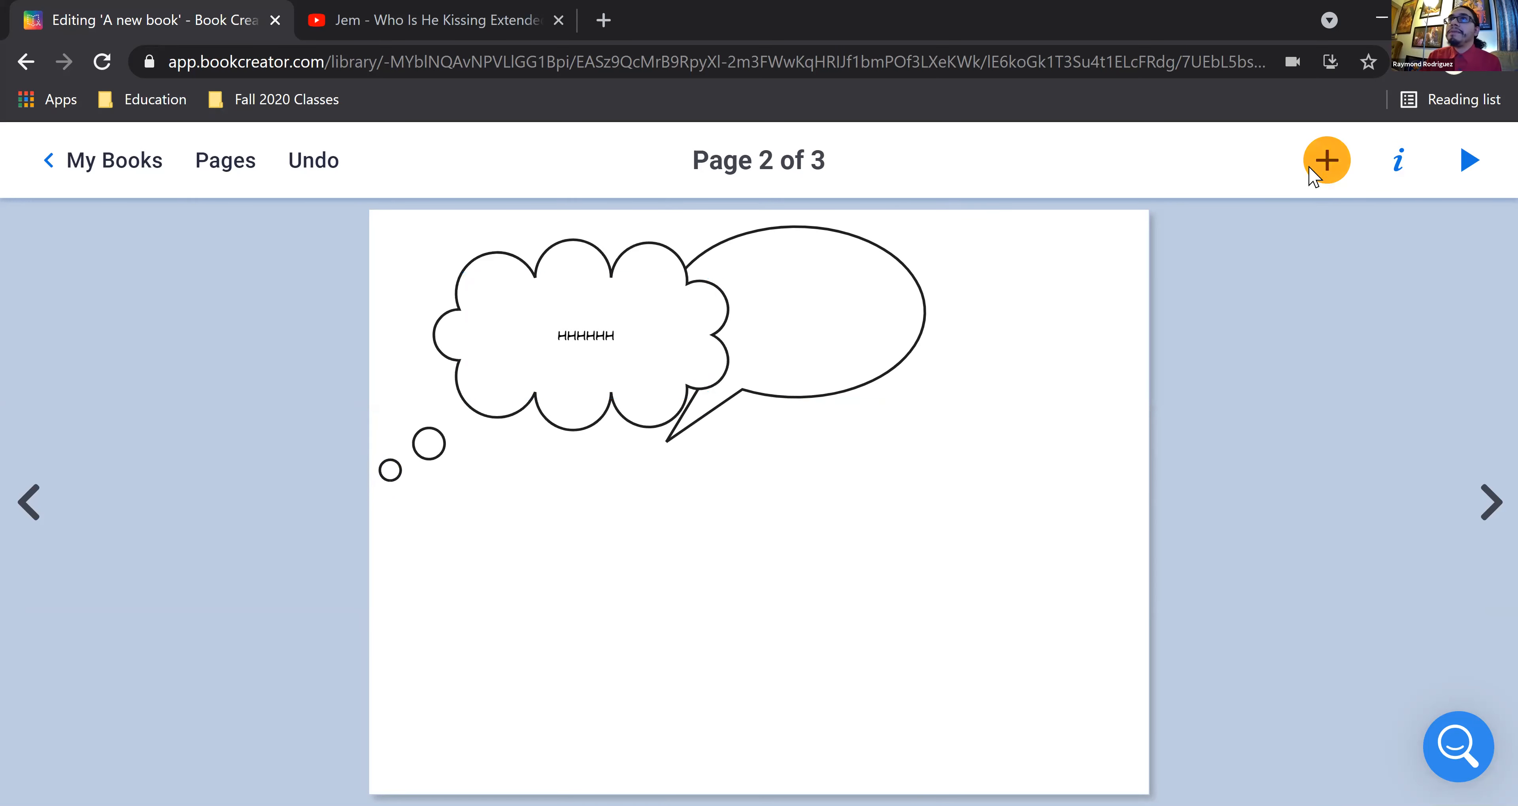
Step: Add a teal pentagon from the shapes collection to page 2 and place it below the speech bubble
{"action": "left_click", "coordinate": [1315, 172]}
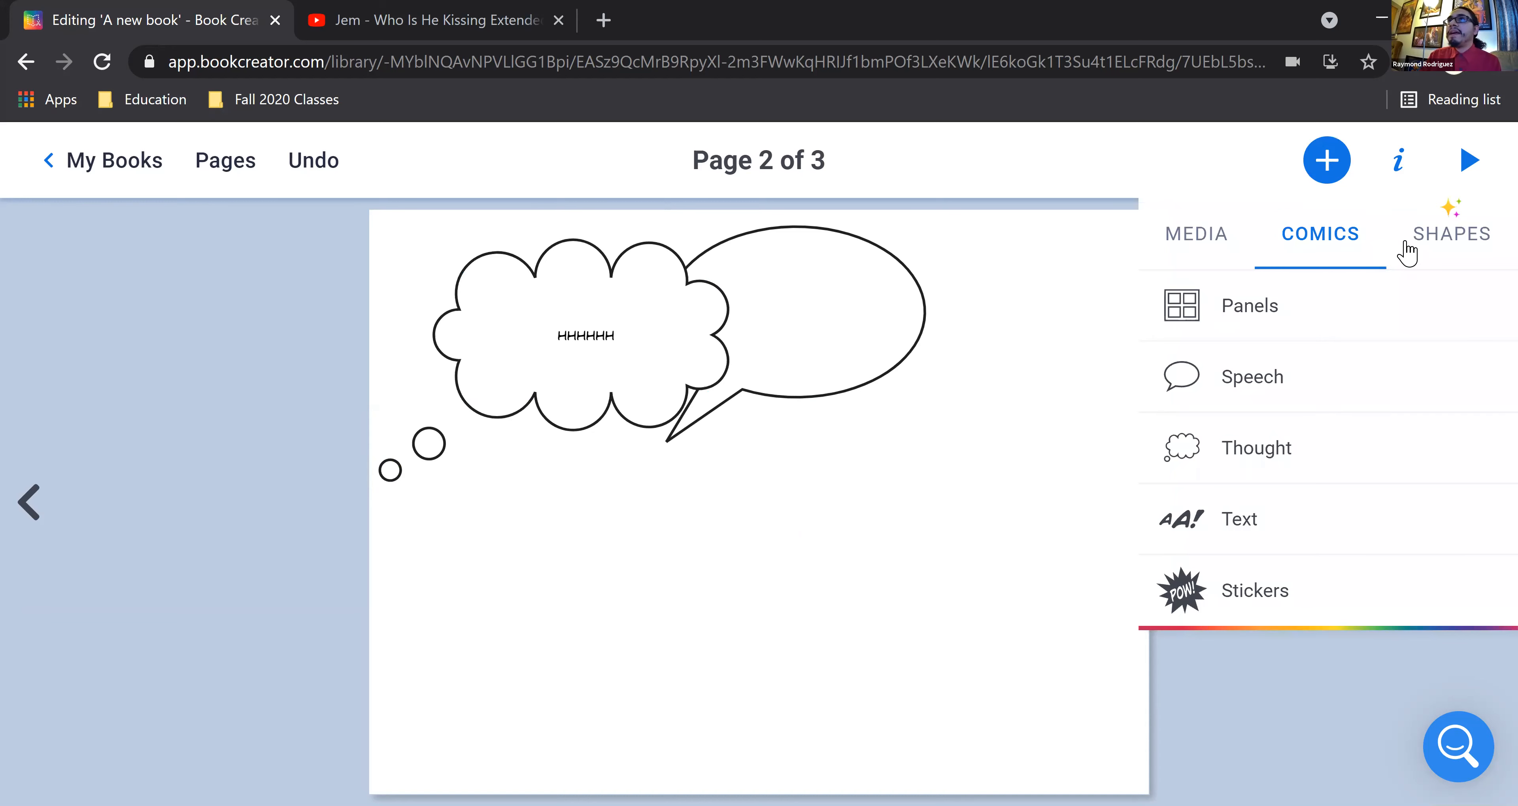
{"action": "left_click", "coordinate": [1478, 246]}
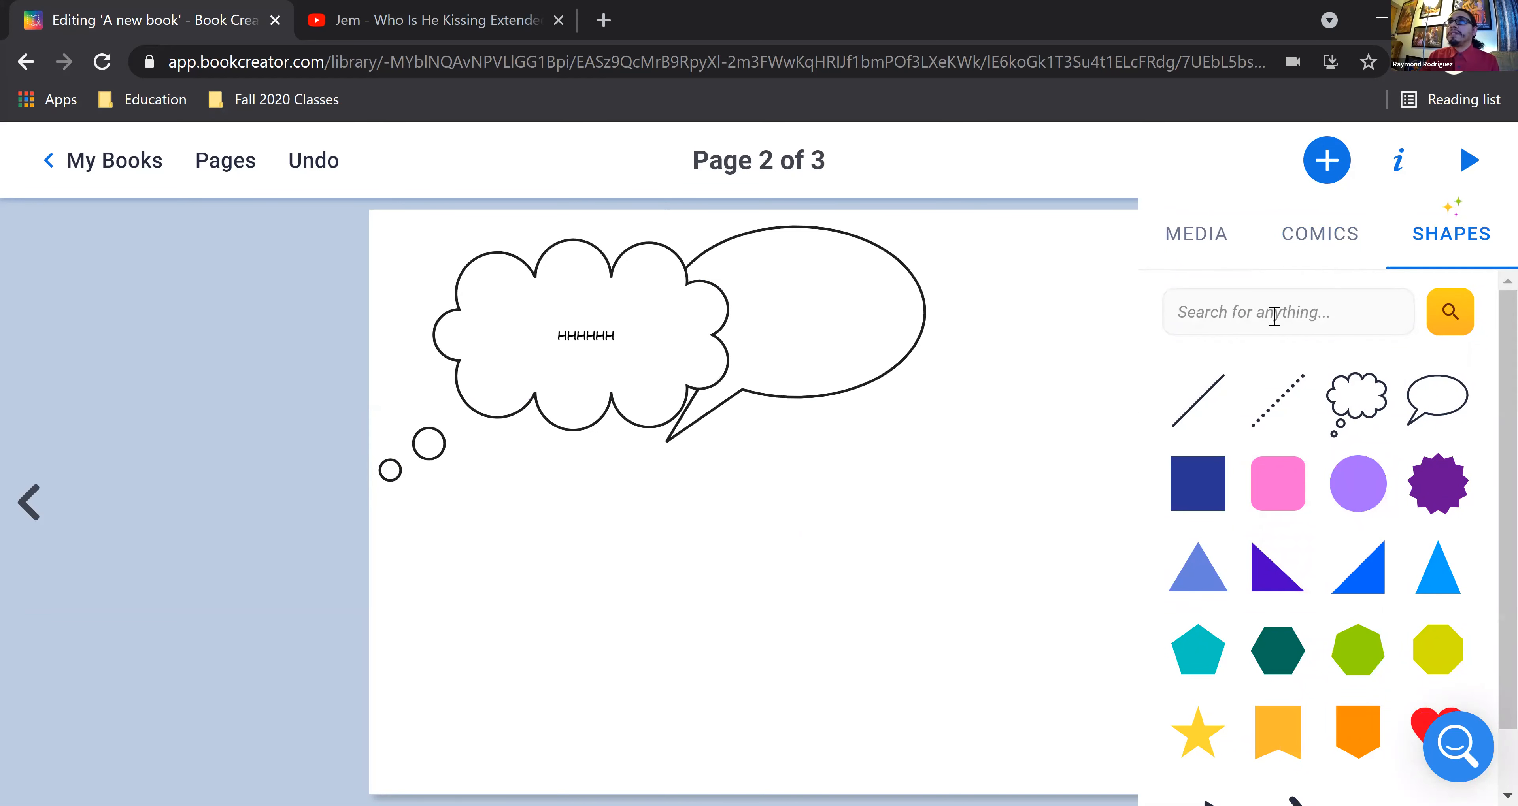
{"action": "left_click", "coordinate": [1309, 313]}
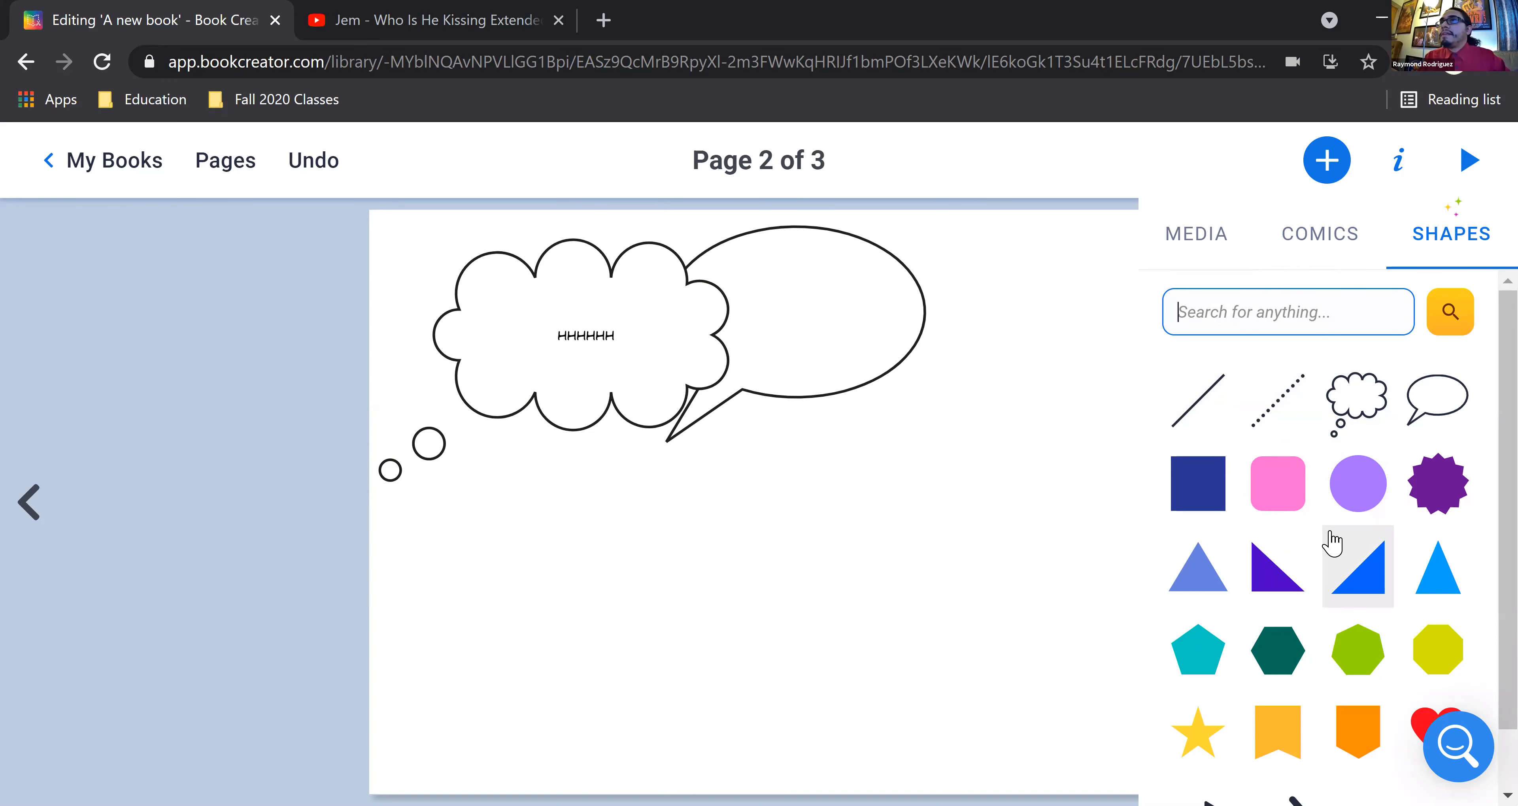
{"action": "scroll", "coordinate": [1260, 581], "scroll_direction": "down", "scroll_amount": 1}
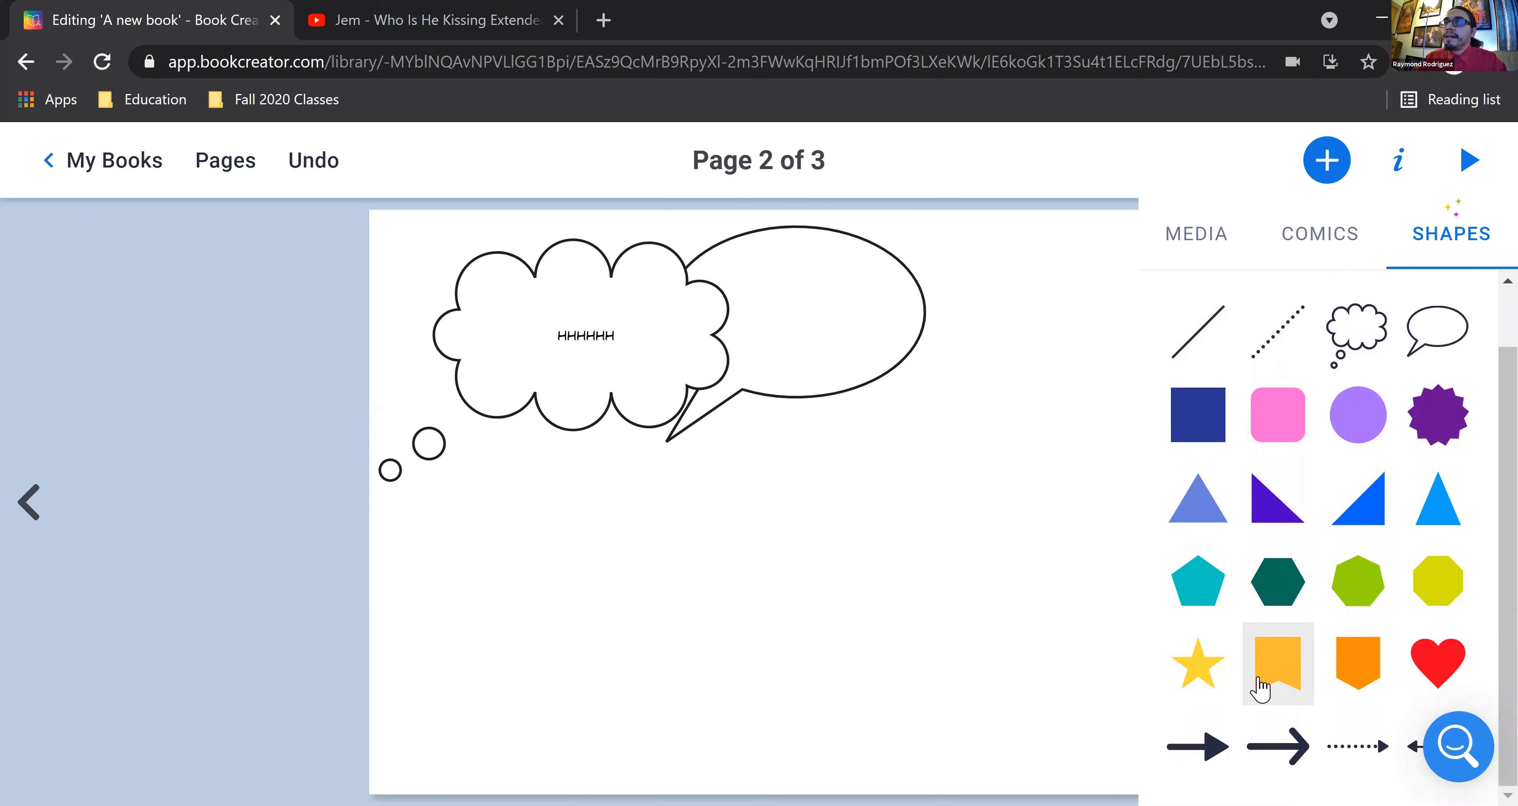
{"action": "scroll", "coordinate": [1266, 566], "scroll_direction": "up", "scroll_amount": 1}
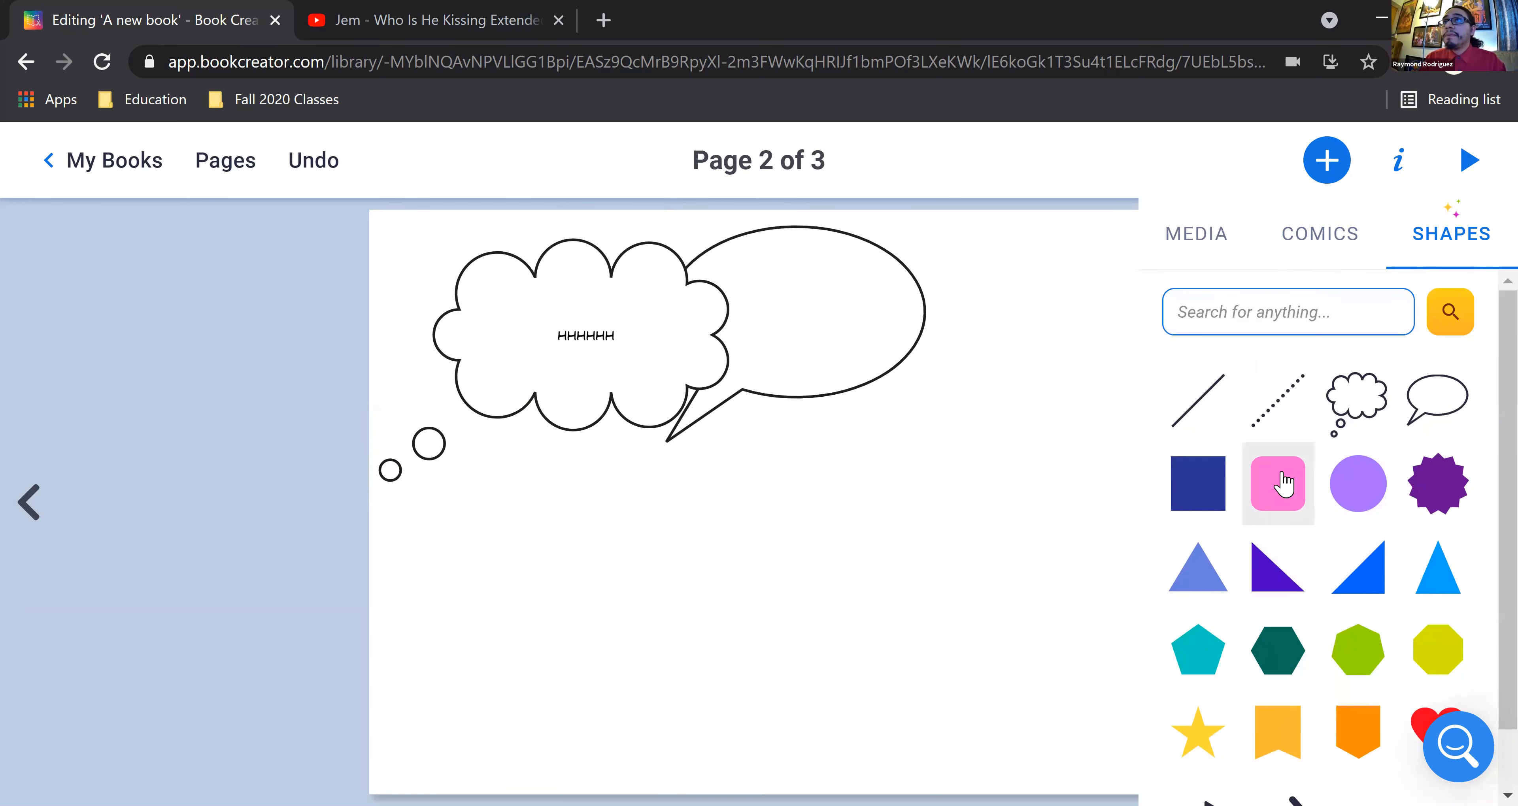
{"action": "left_click", "coordinate": [1195, 649]}
{"action": "left_click_drag", "start_coordinate": [768, 518], "coordinate": [822, 610]}
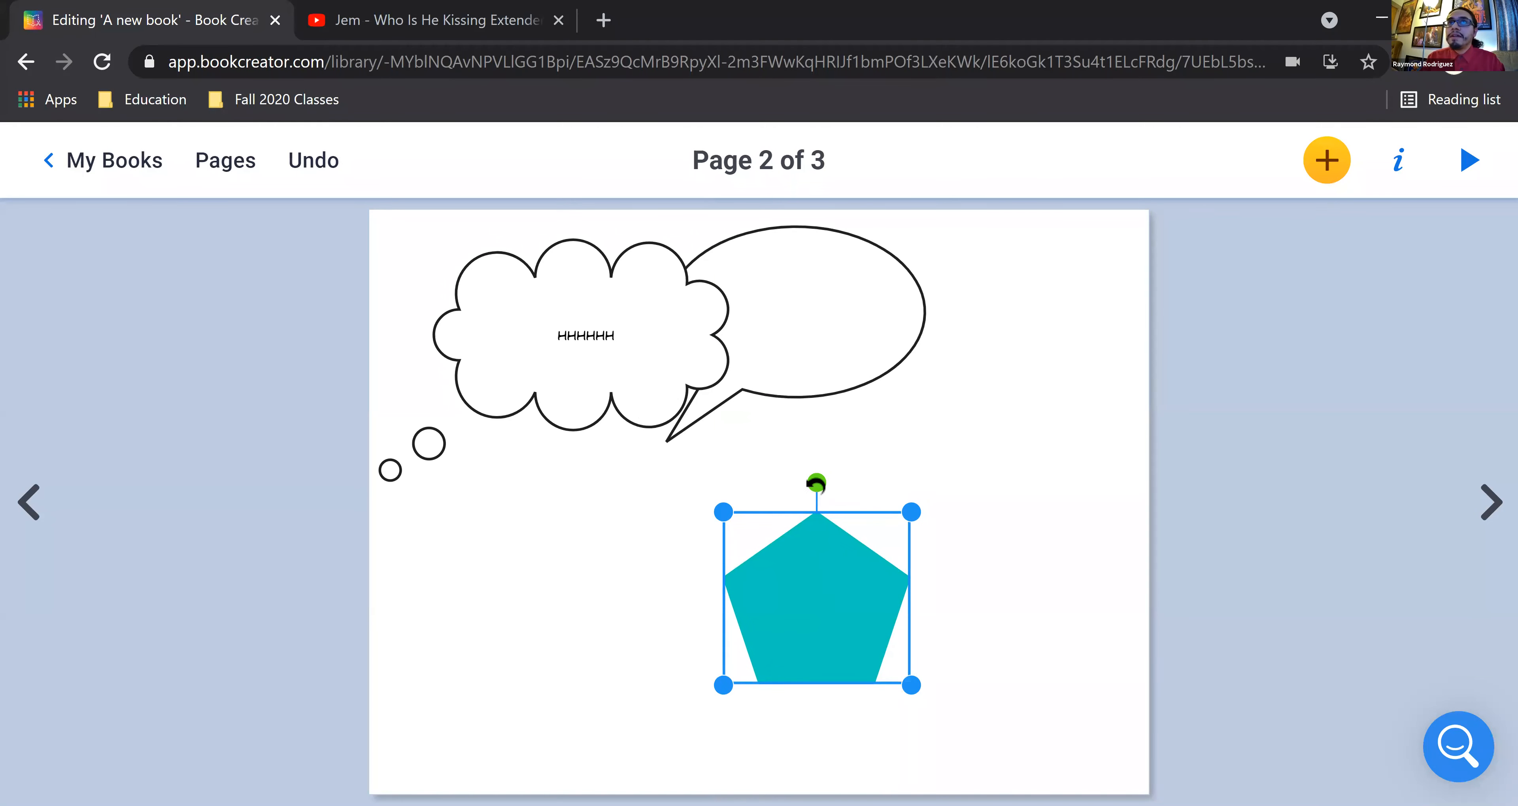
Step: Try the teal pentagon's rotation, nudge it slightly and enlarge it from its lower left corner
{"action": "mouse_move", "coordinate": [816, 484]}
{"action": "left_mouse_down"}
{"action": "mouse_move", "coordinate": [969, 593]}
{"action": "mouse_move", "coordinate": [956, 722]}
{"action": "mouse_move", "coordinate": [816, 446]}
{"action": "mouse_move", "coordinate": [818, 483]}
{"action": "left_mouse_up"}
{"action": "left_click_drag", "start_coordinate": [797, 604], "coordinate": [794, 605]}
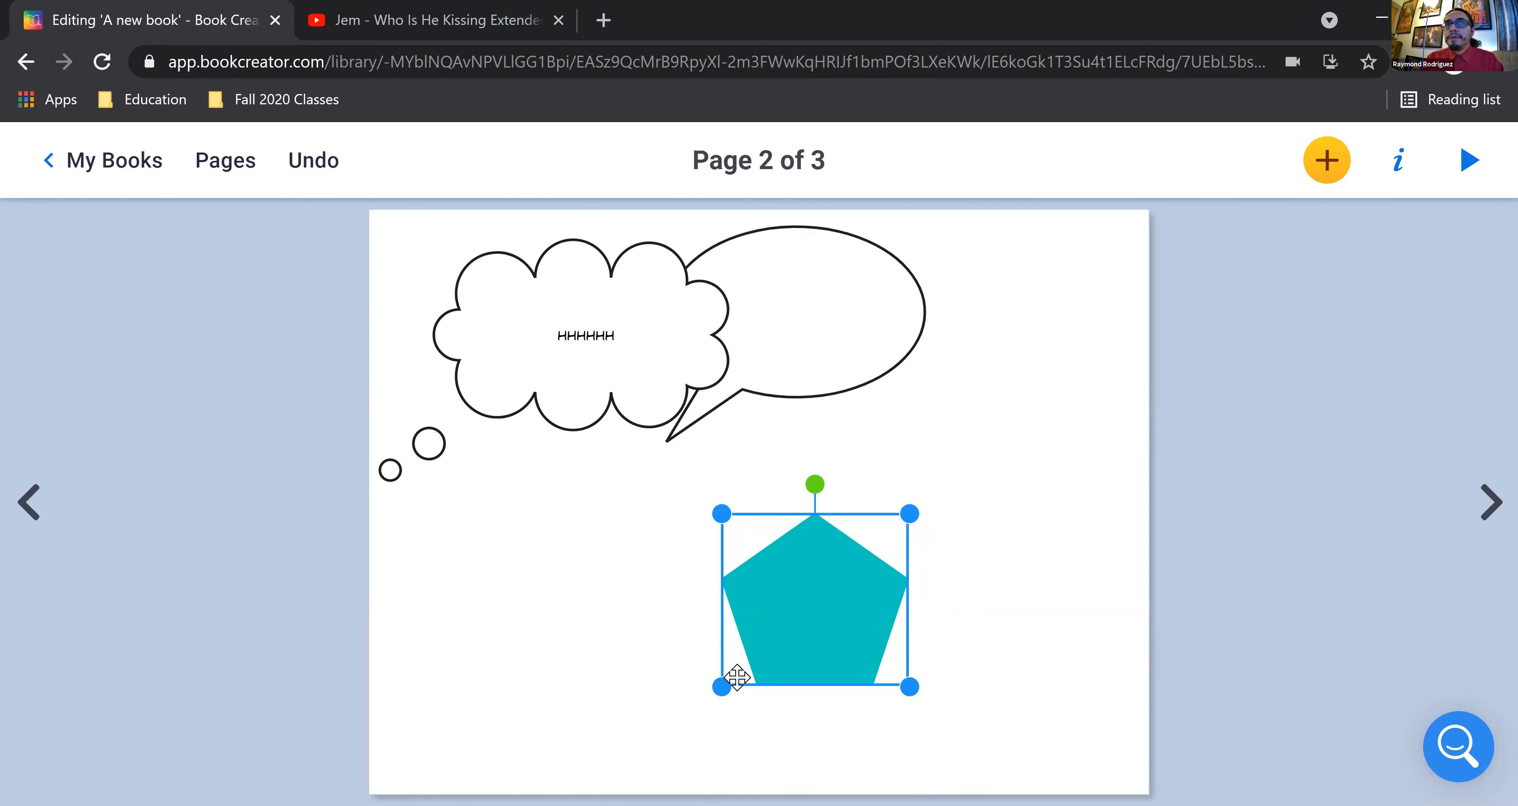
{"action": "left_click_drag", "start_coordinate": [721, 687], "coordinate": [698, 707]}
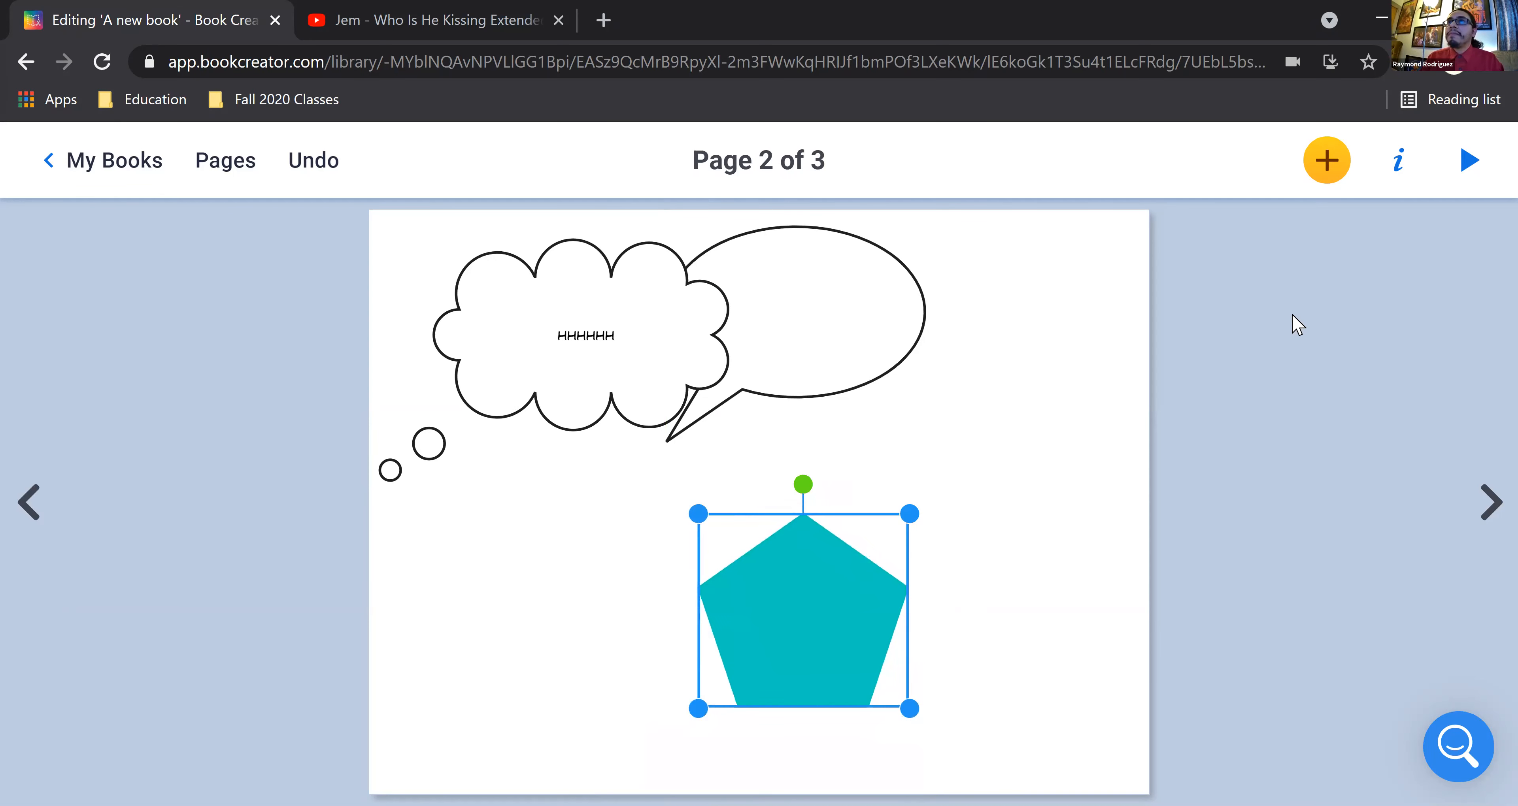
Step: Recolor the teal pentagon dark blue and move it up, just below the speech bubble's tail
{"action": "left_click", "coordinate": [1397, 161]}
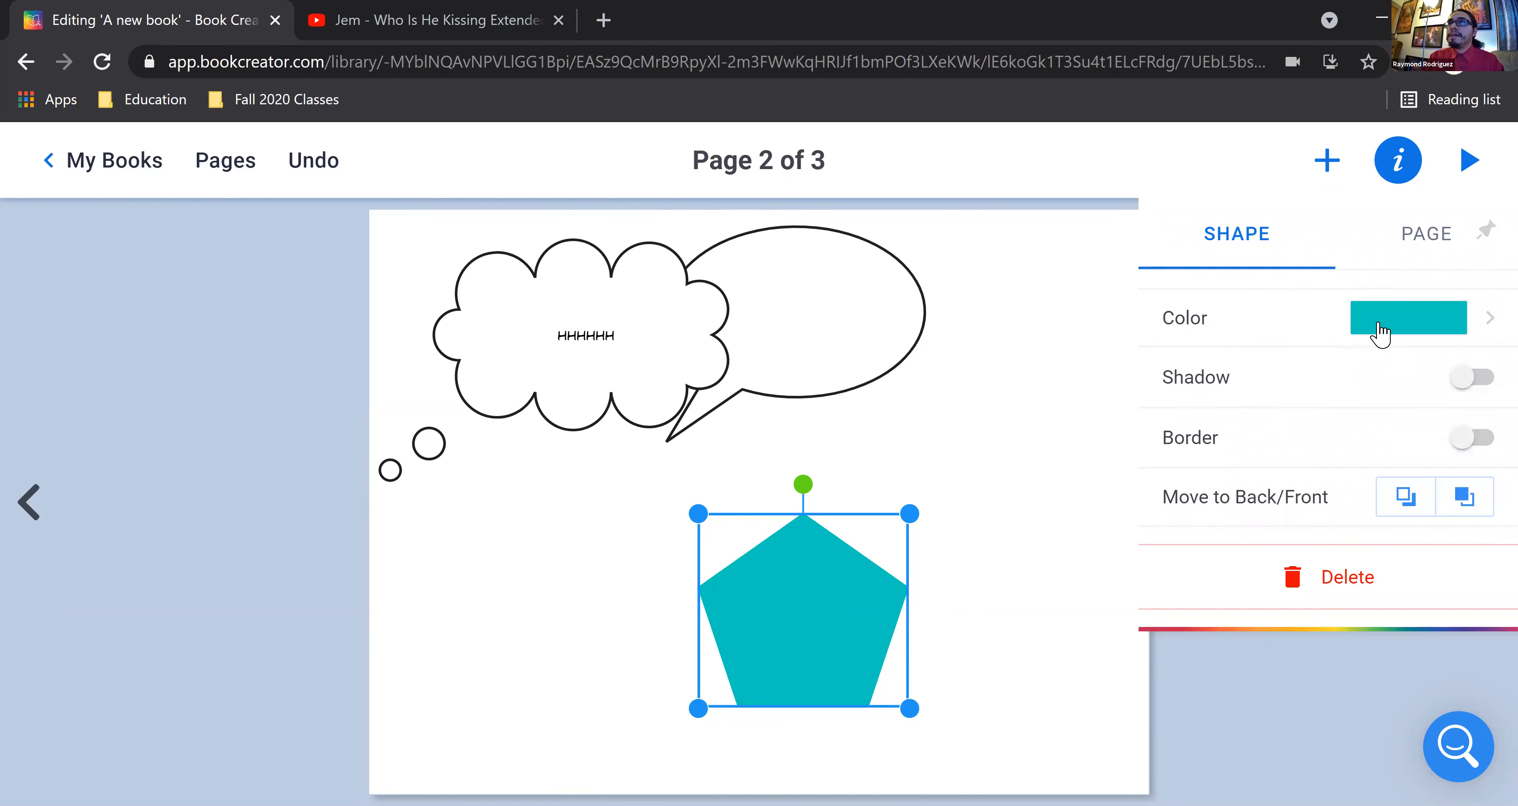
{"action": "left_click", "coordinate": [1392, 324]}
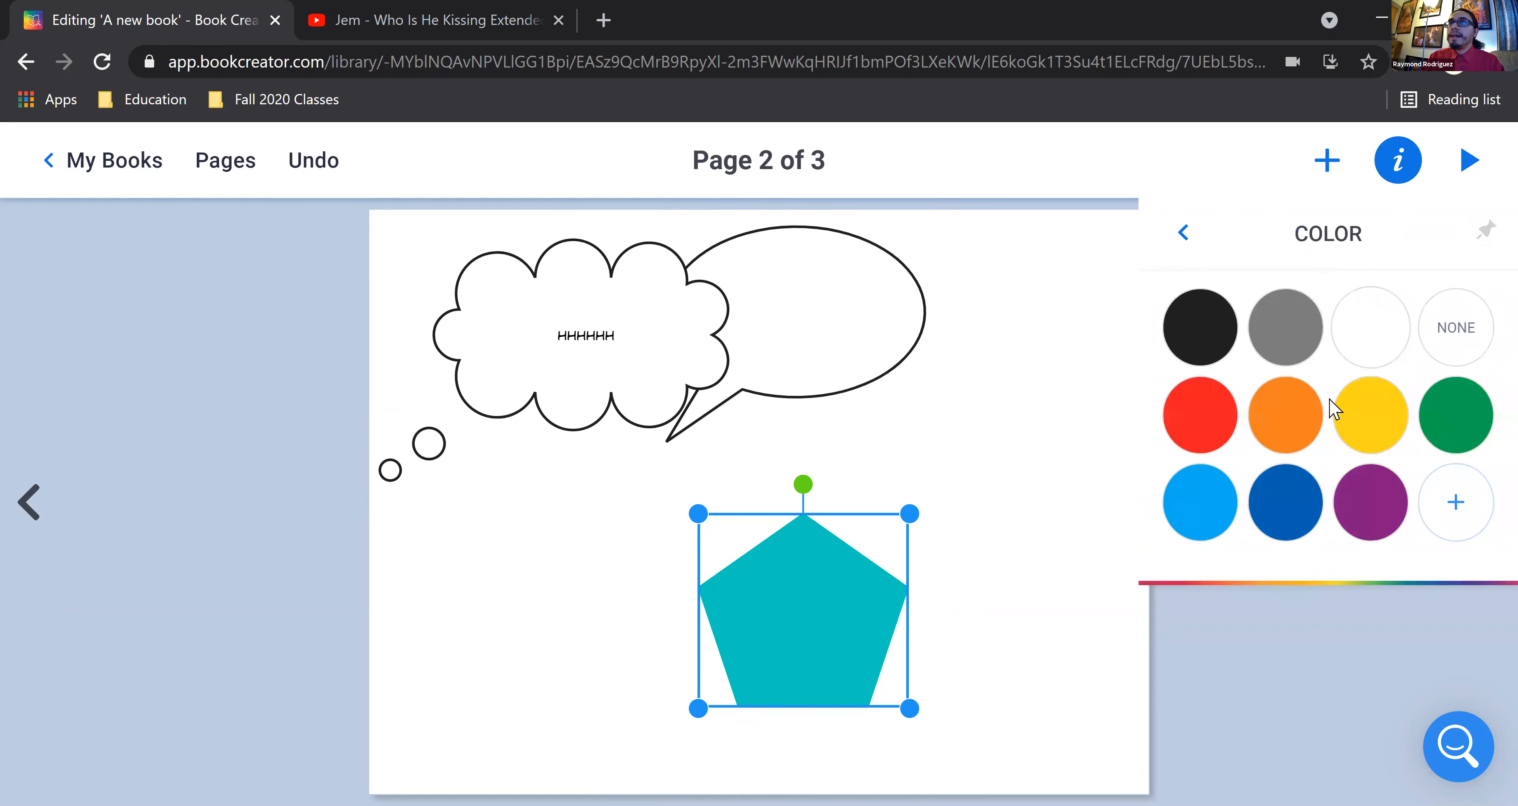
{"action": "left_click", "coordinate": [1275, 514]}
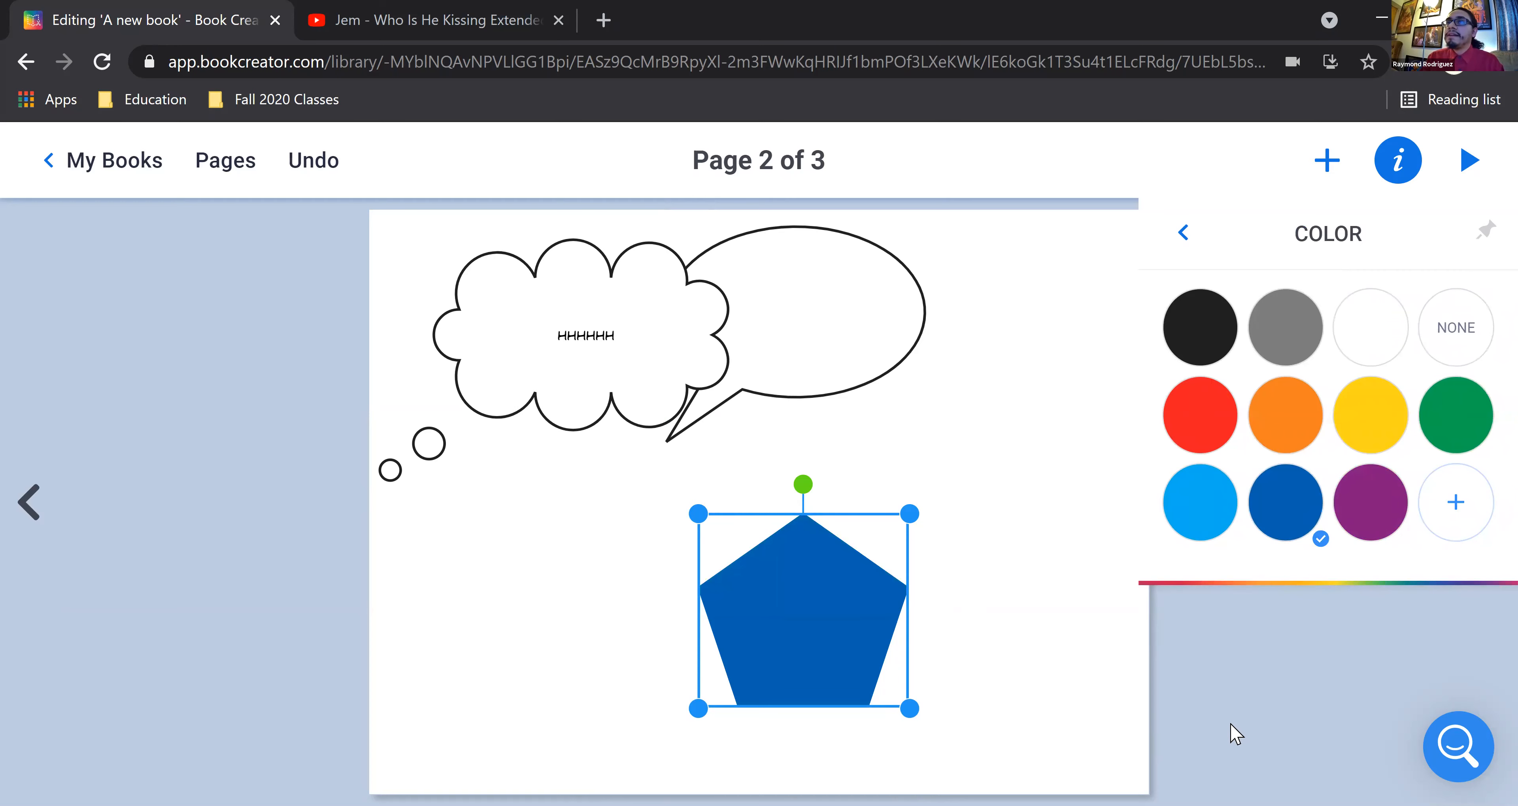
{"action": "left_click", "coordinate": [1260, 664]}
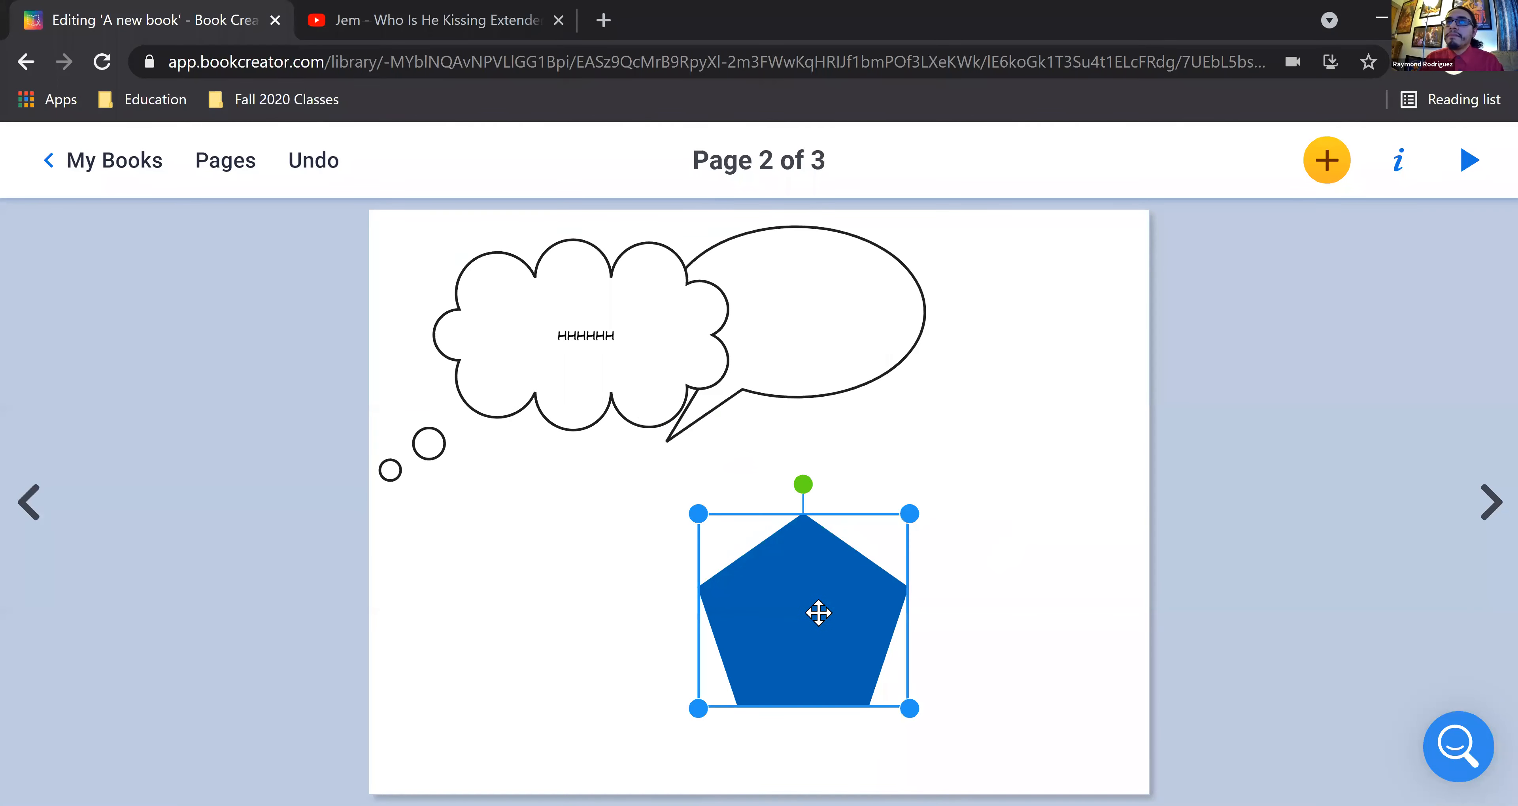
{"action": "left_click_drag", "start_coordinate": [816, 613], "coordinate": [764, 503]}
Step: Add a pink rounded rectangle from the shapes collection and place it beside the blue pentagon, on its right
{"action": "left_click", "coordinate": [1327, 162]}
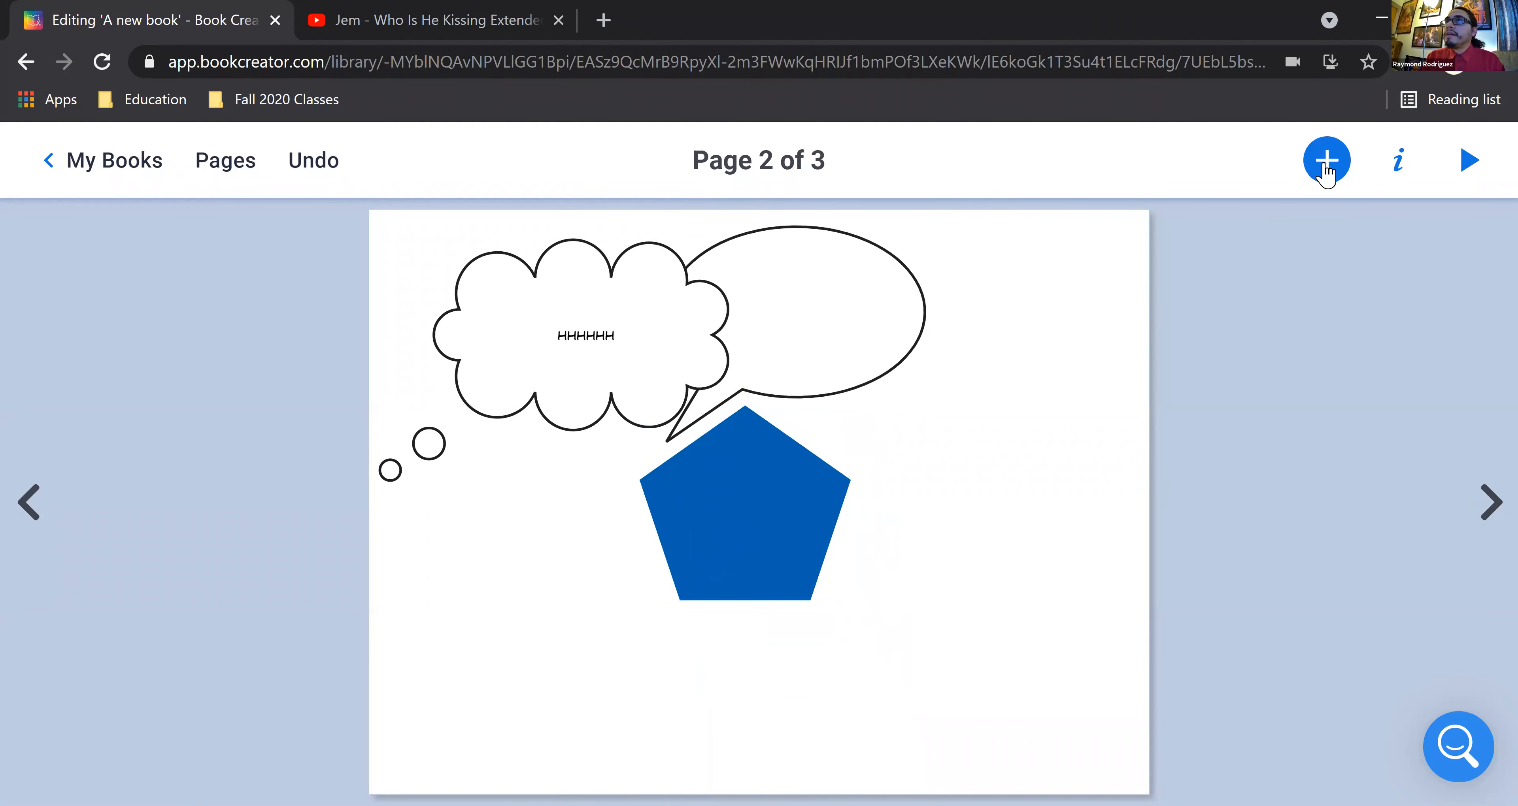
{"action": "left_click", "coordinate": [1437, 237]}
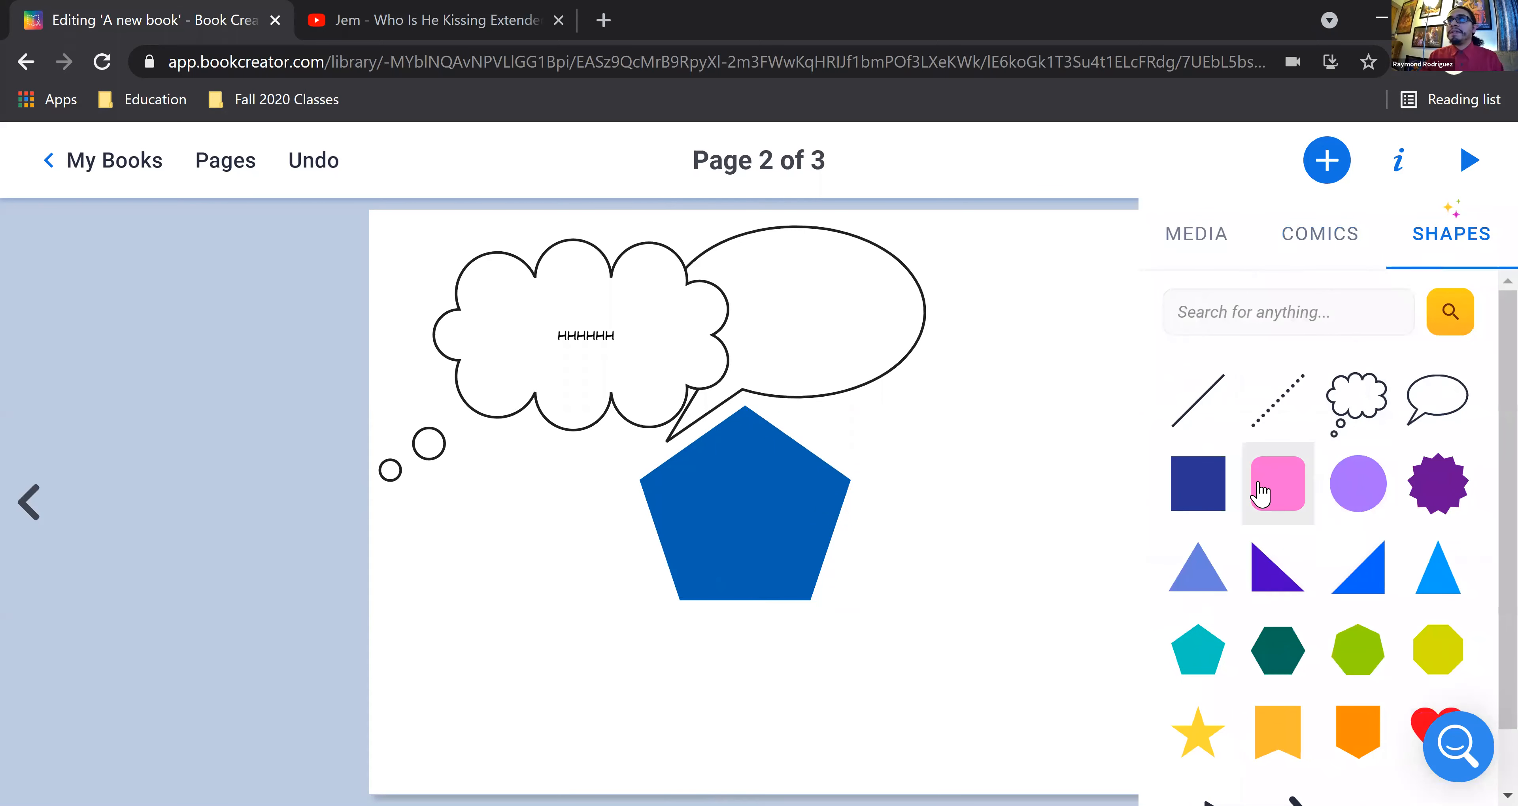
{"action": "left_click", "coordinate": [1283, 490]}
{"action": "left_click", "coordinate": [779, 518]}
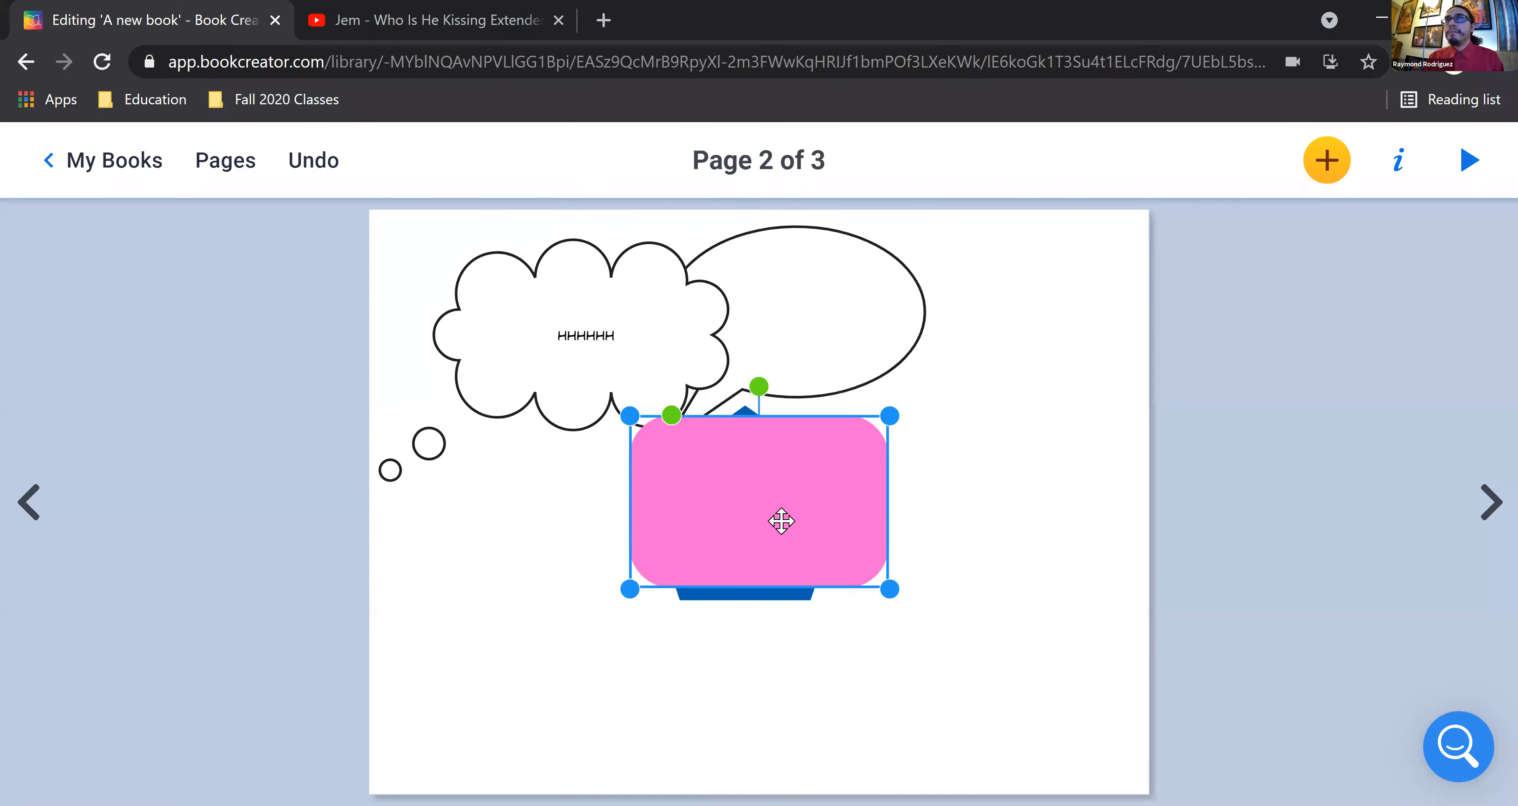
{"action": "left_click_drag", "start_coordinate": [779, 519], "coordinate": [1013, 585]}
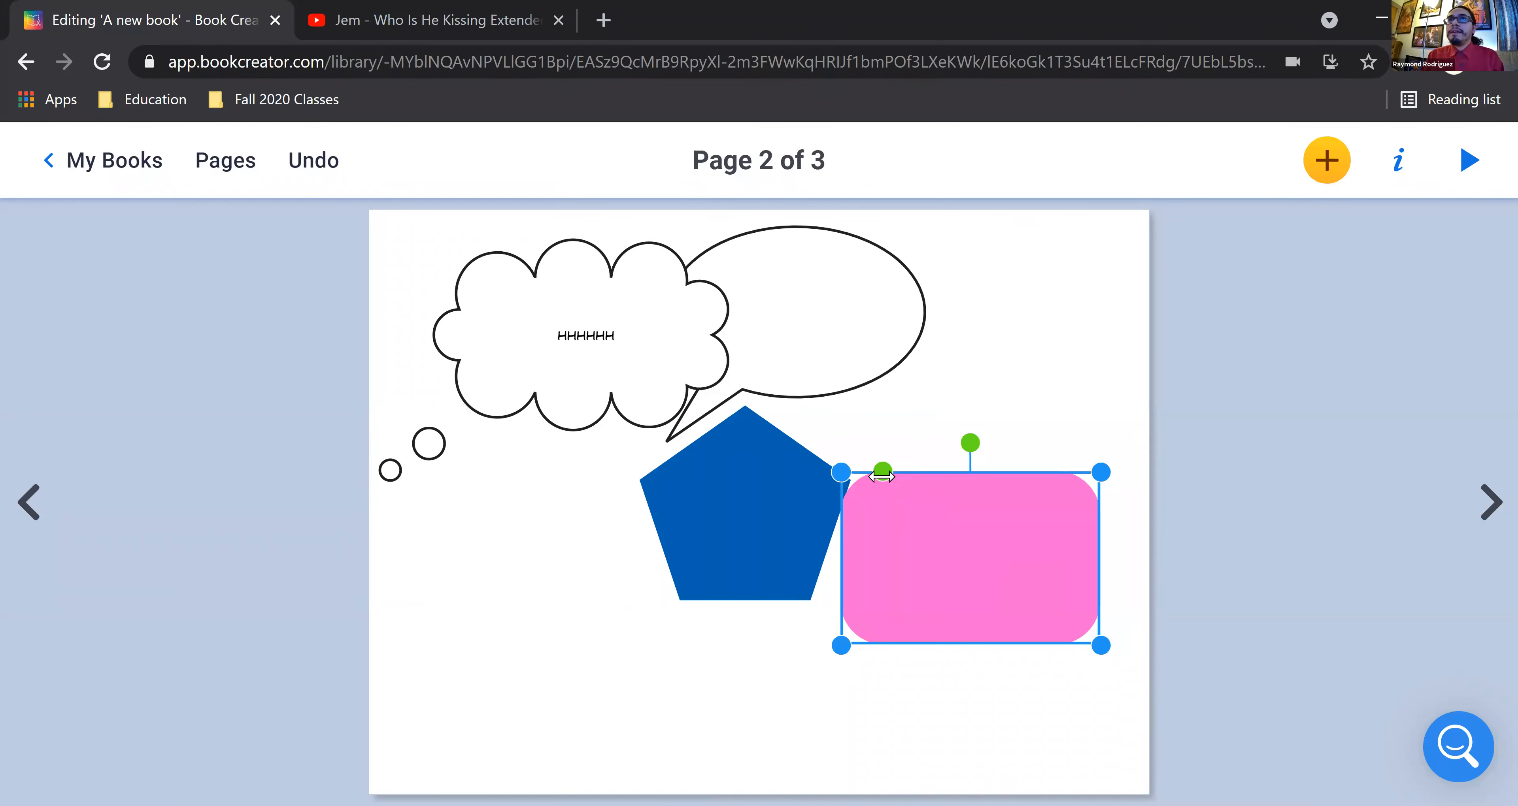
Step: Make the pink rectangle's corners rounder and move it to the page's lower left, below the thought bubble
{"action": "mouse_move", "coordinate": [883, 476]}
{"action": "left_mouse_down"}
{"action": "mouse_move", "coordinate": [931, 484]}
{"action": "mouse_move", "coordinate": [842, 504]}
{"action": "mouse_move", "coordinate": [928, 496]}
{"action": "mouse_move", "coordinate": [864, 501]}
{"action": "mouse_move", "coordinate": [893, 500]}
{"action": "left_mouse_up"}
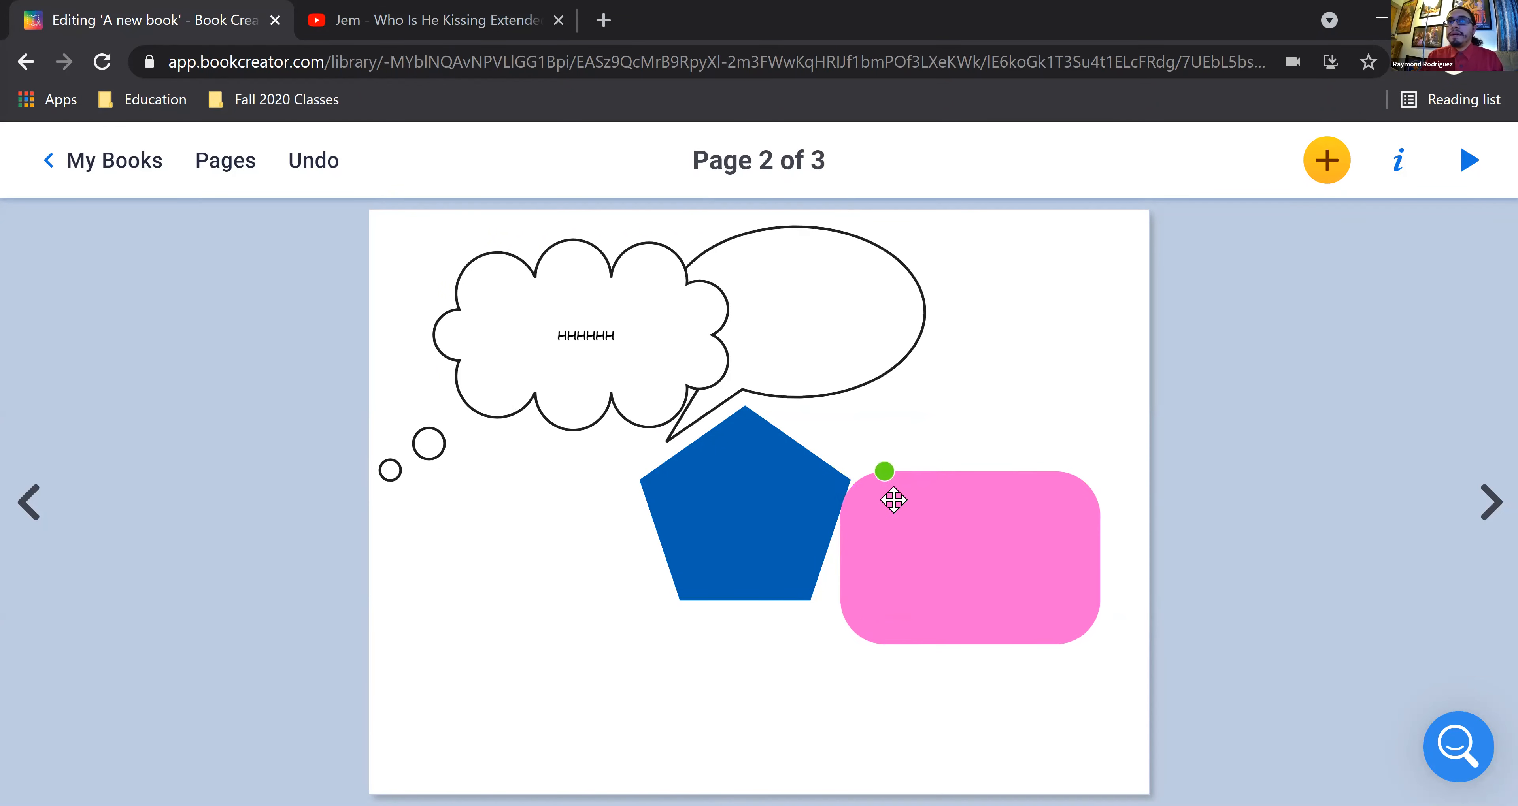
{"action": "left_click_drag", "start_coordinate": [966, 583], "coordinate": [547, 690]}
{"action": "left_click", "coordinate": [1090, 398]}
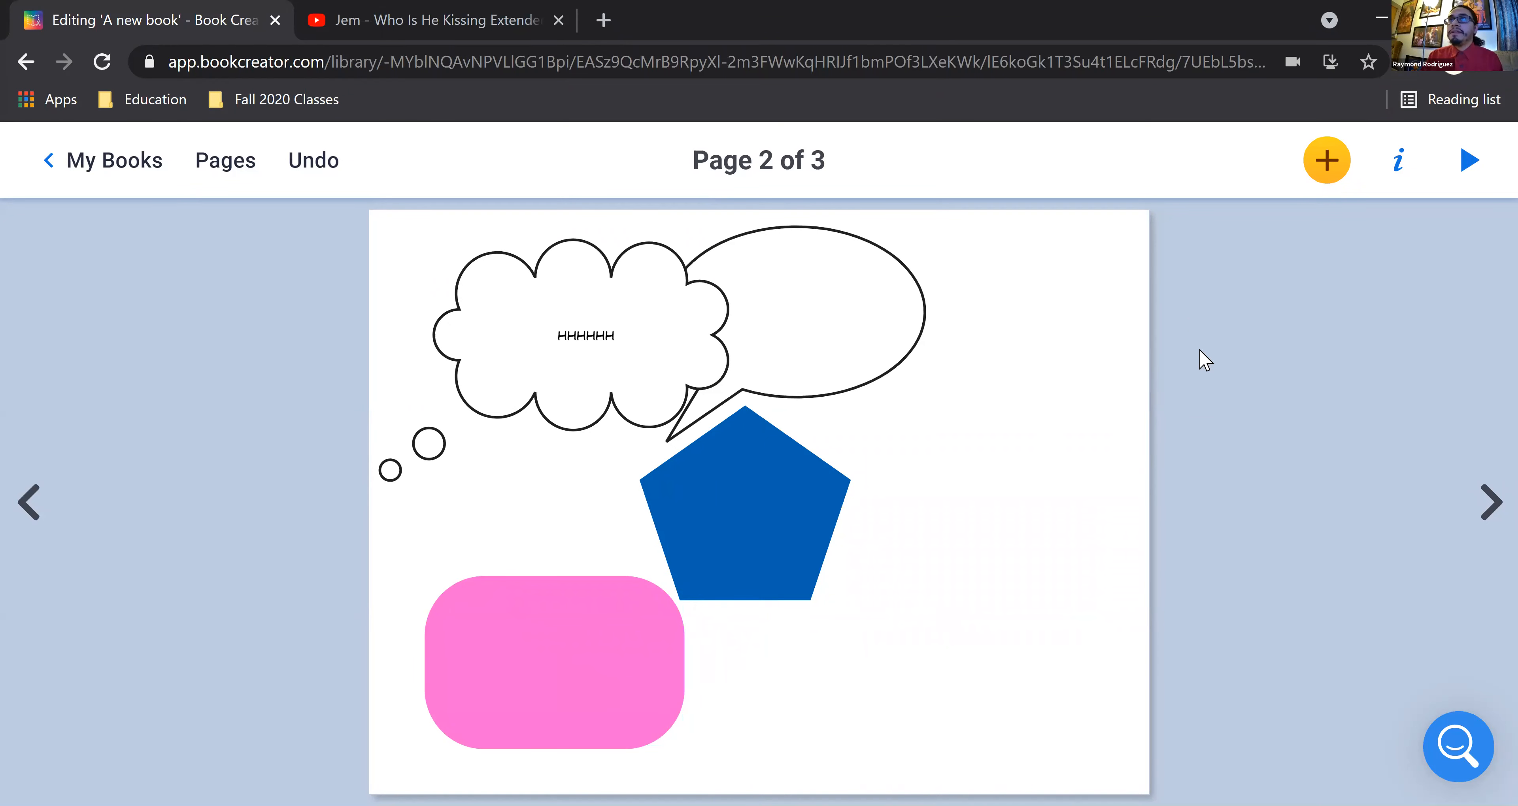
Step: Add a dark arrow from the shapes collection and place it at the pink rectangle's right edge, pointing right
{"action": "left_click", "coordinate": [1326, 168]}
{"action": "left_click", "coordinate": [1450, 220]}
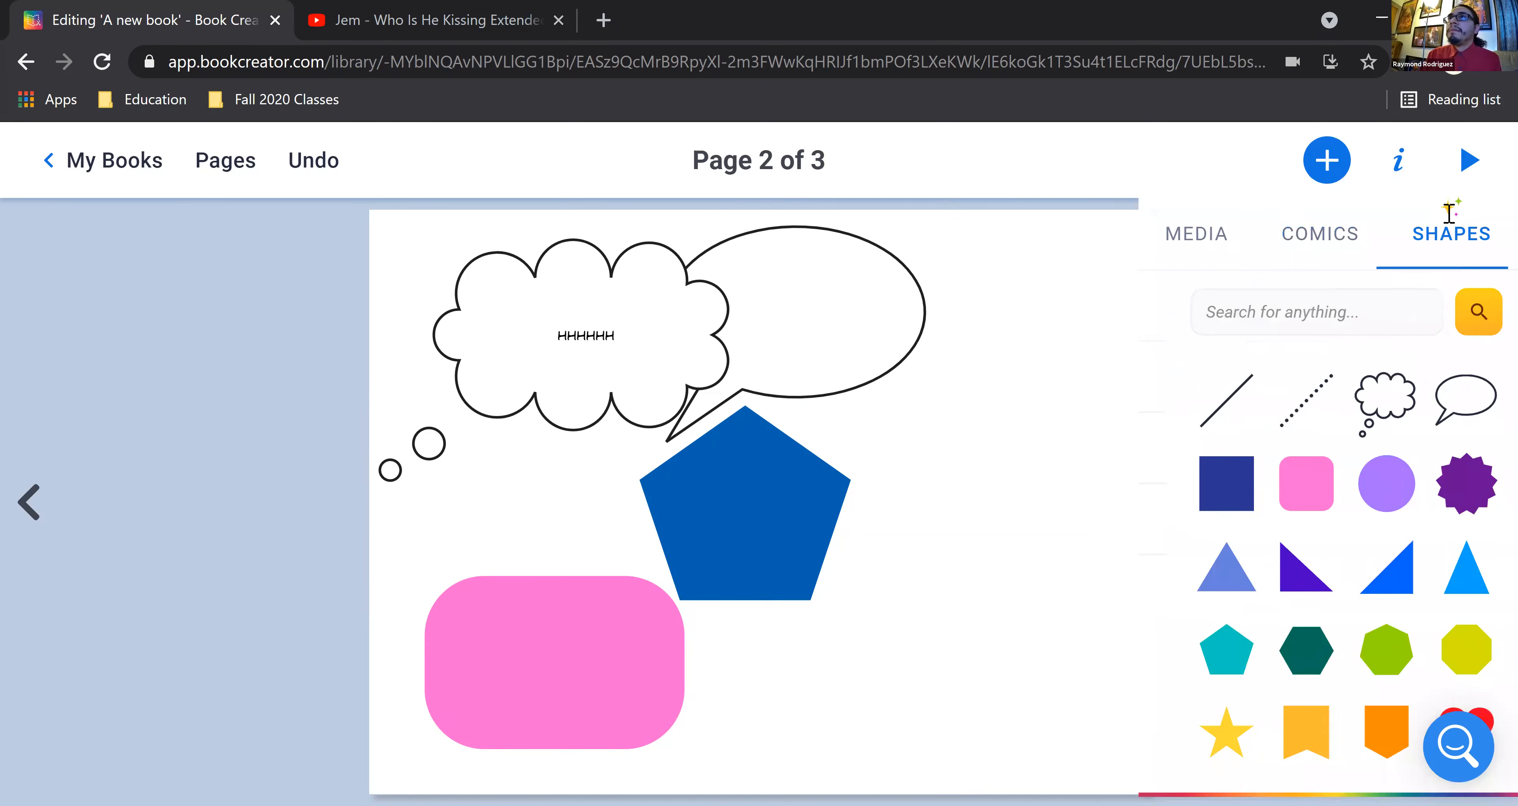
{"action": "scroll", "coordinate": [1264, 620], "scroll_direction": "down", "scroll_amount": 3}
{"action": "left_click", "coordinate": [1266, 755]}
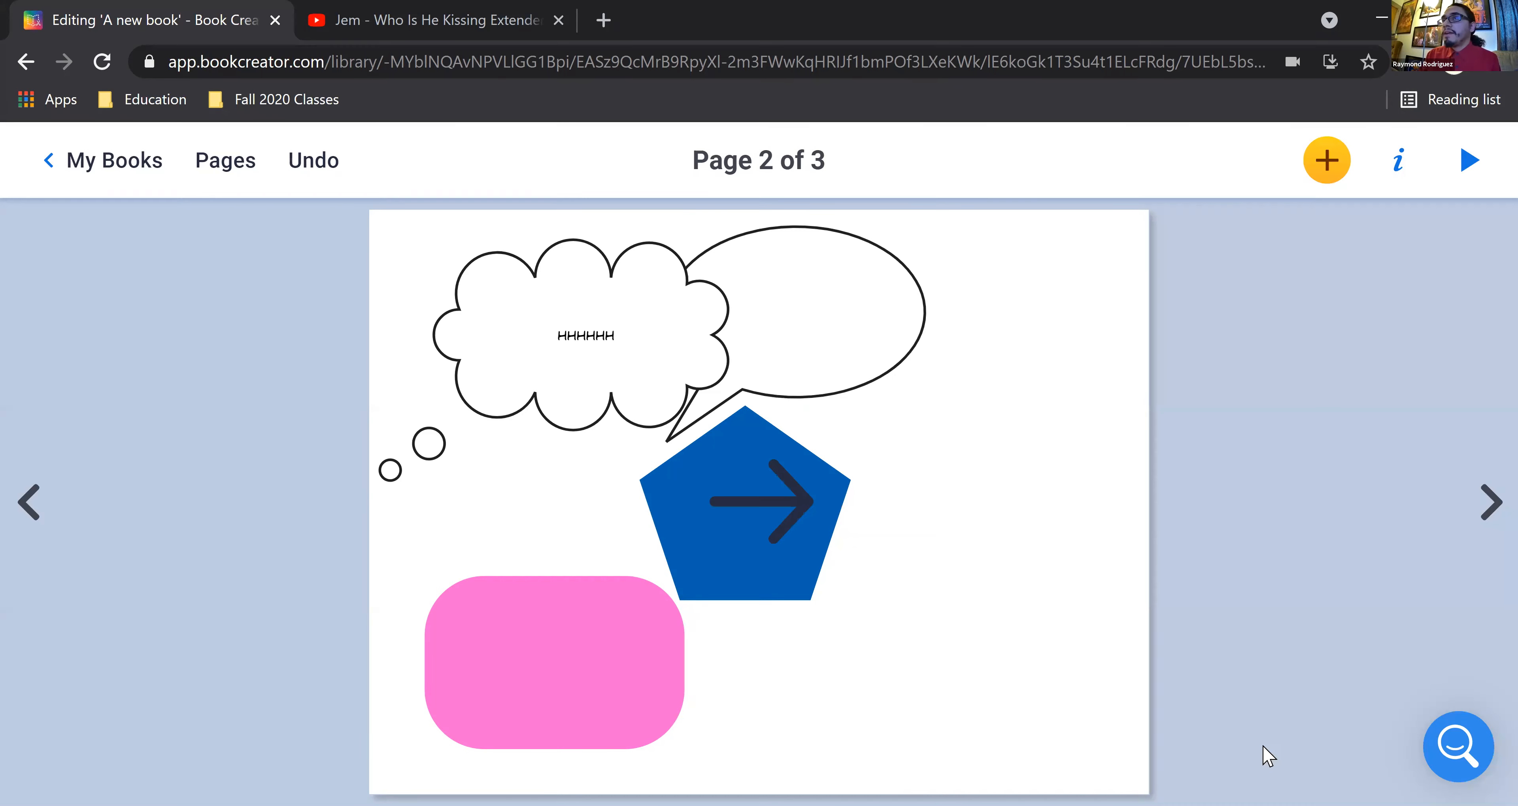
{"action": "left_click", "coordinate": [794, 501]}
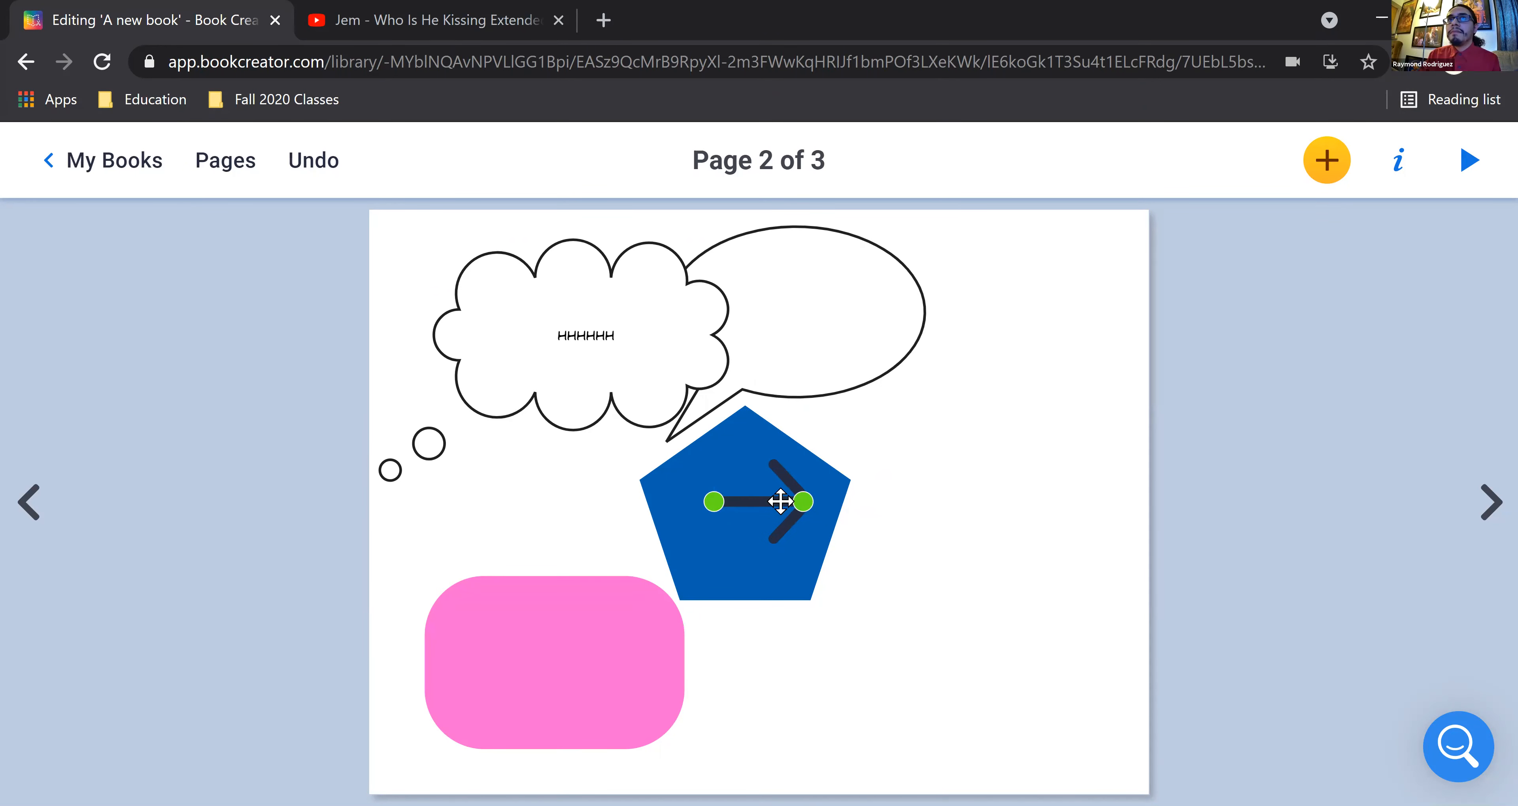
{"action": "left_click_drag", "start_coordinate": [781, 501], "coordinate": [722, 661]}
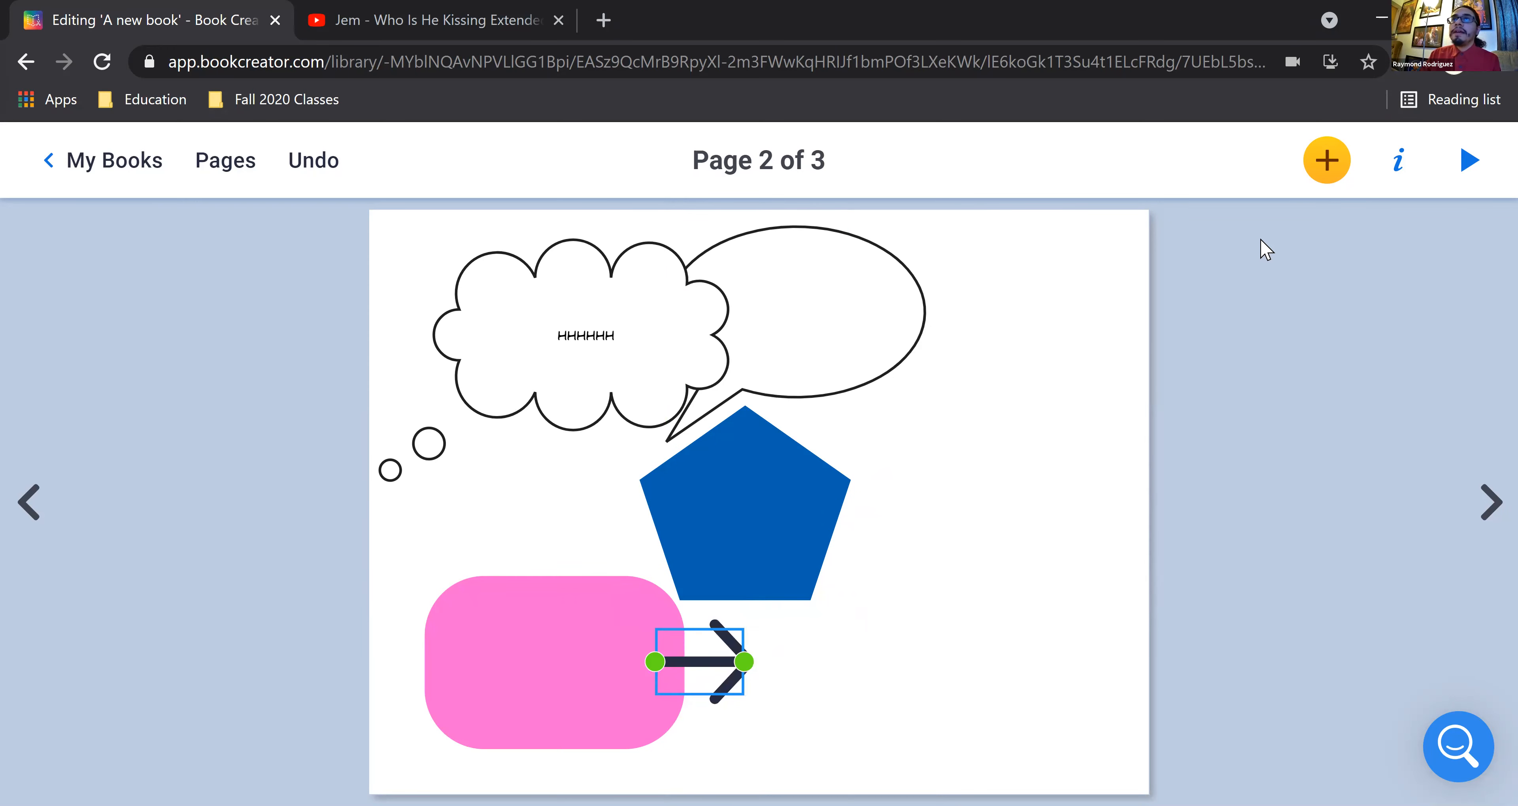
Step: Change the arrow's color to purple
{"action": "left_click", "coordinate": [1397, 160]}
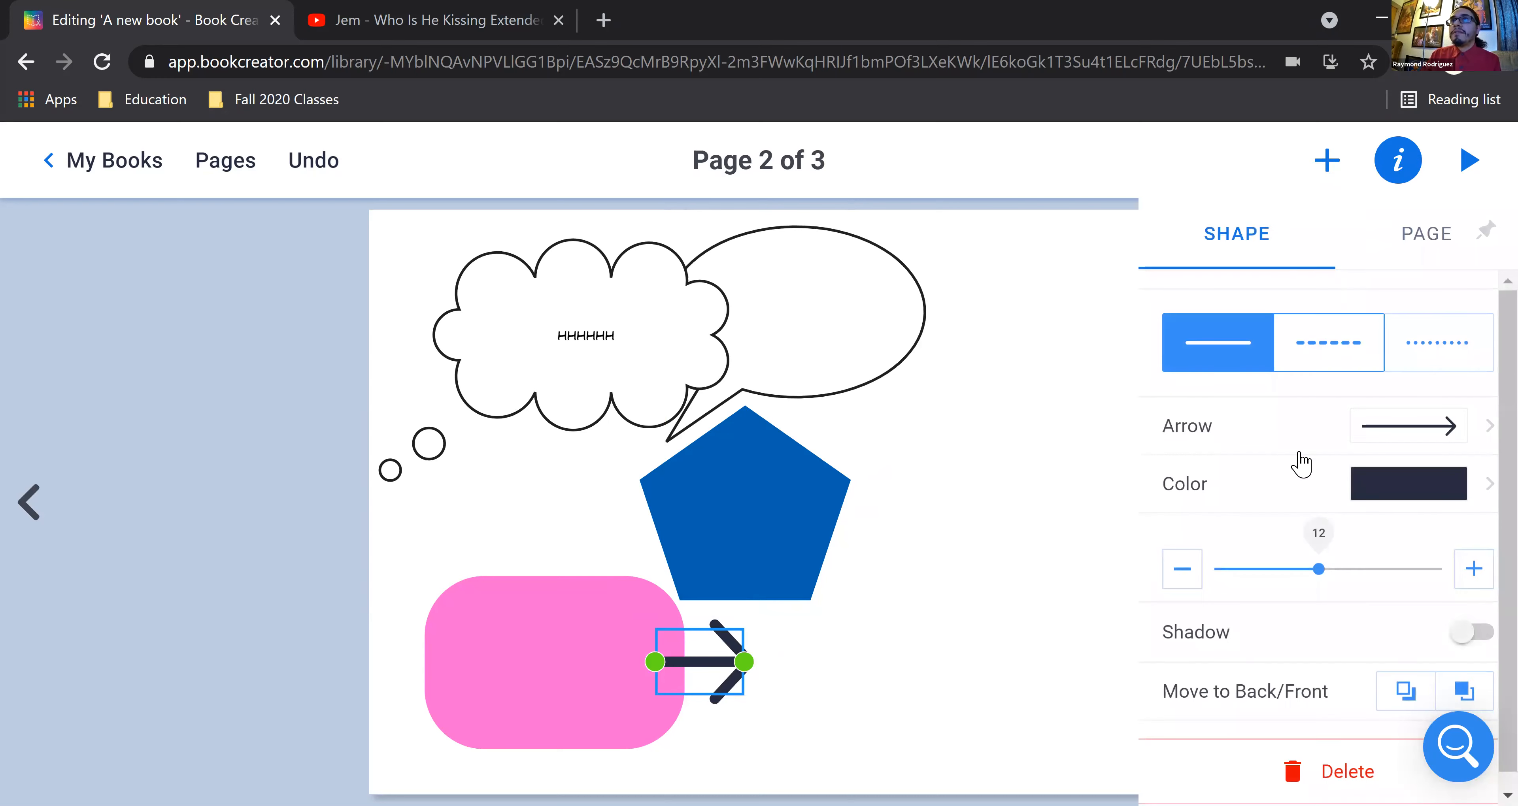
{"action": "left_click", "coordinate": [1365, 501]}
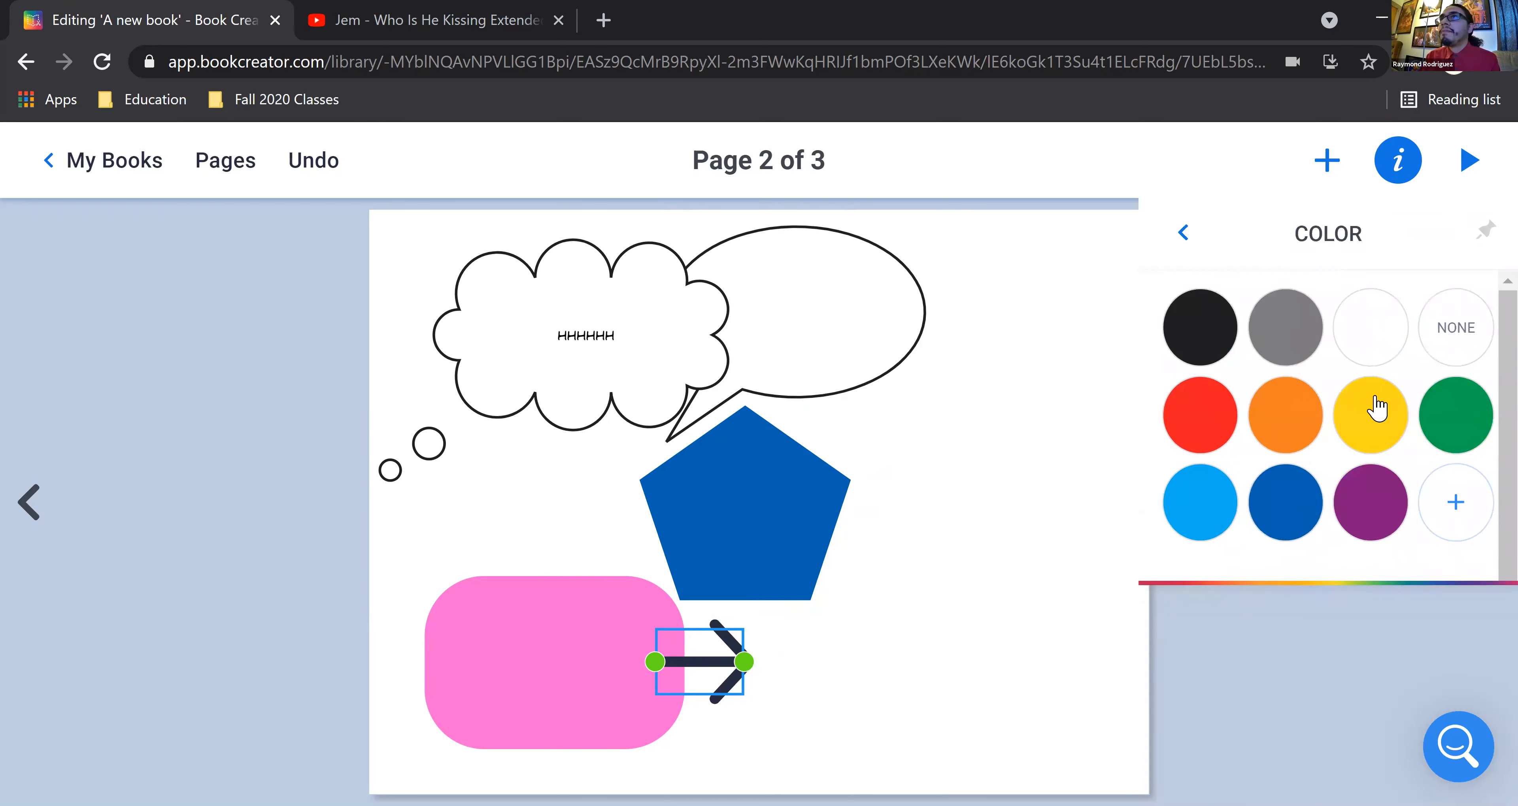
{"action": "left_click", "coordinate": [1383, 506]}
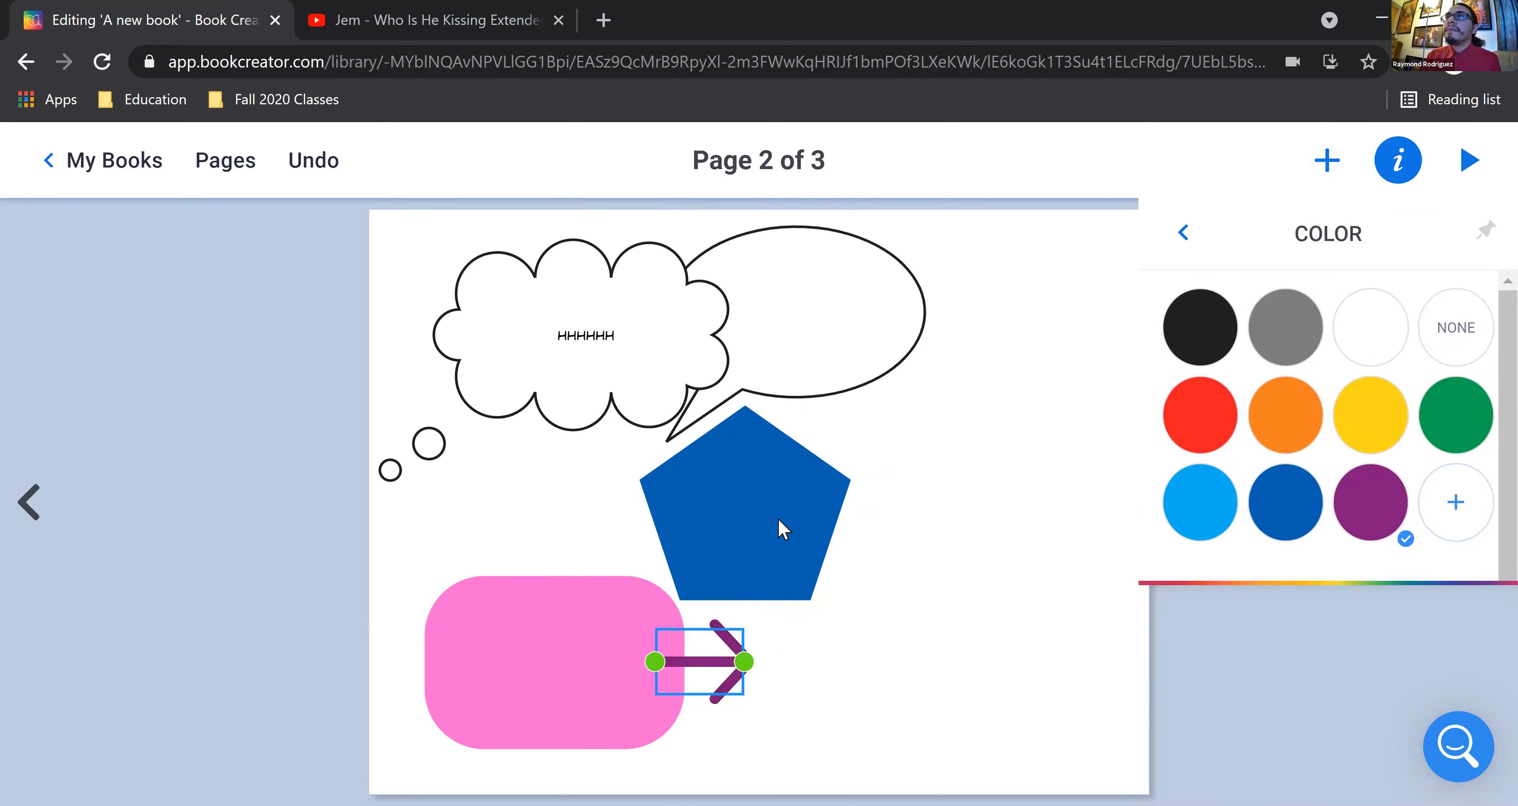
{"action": "left_click", "coordinate": [782, 532]}
Step: Recolor the pink rounded rectangle purple to match the arrow
{"action": "left_click", "coordinate": [541, 678]}
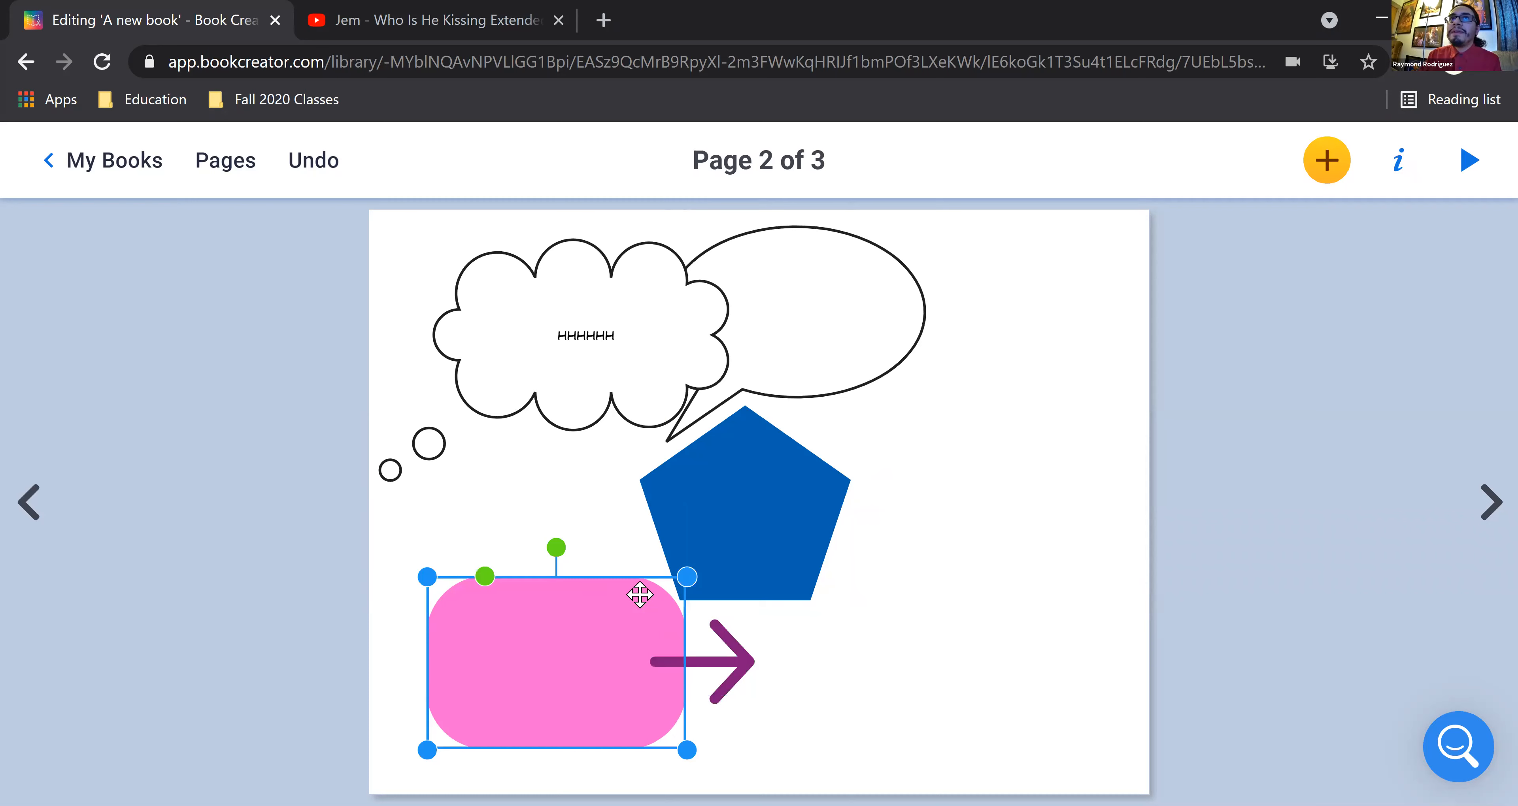
{"action": "left_click", "coordinate": [1327, 164]}
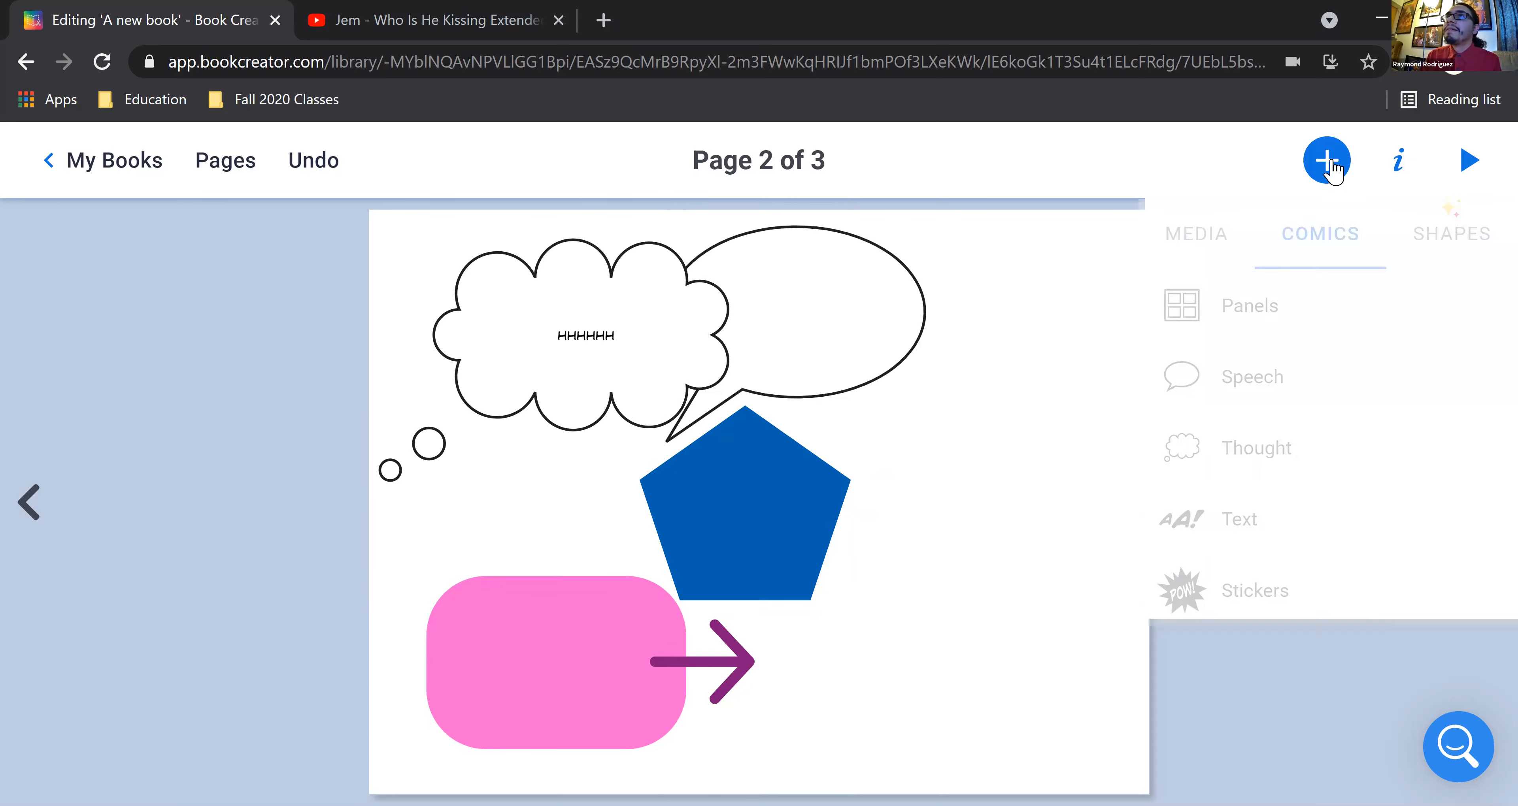
{"action": "left_click", "coordinate": [1396, 161]}
{"action": "left_click", "coordinate": [539, 657]}
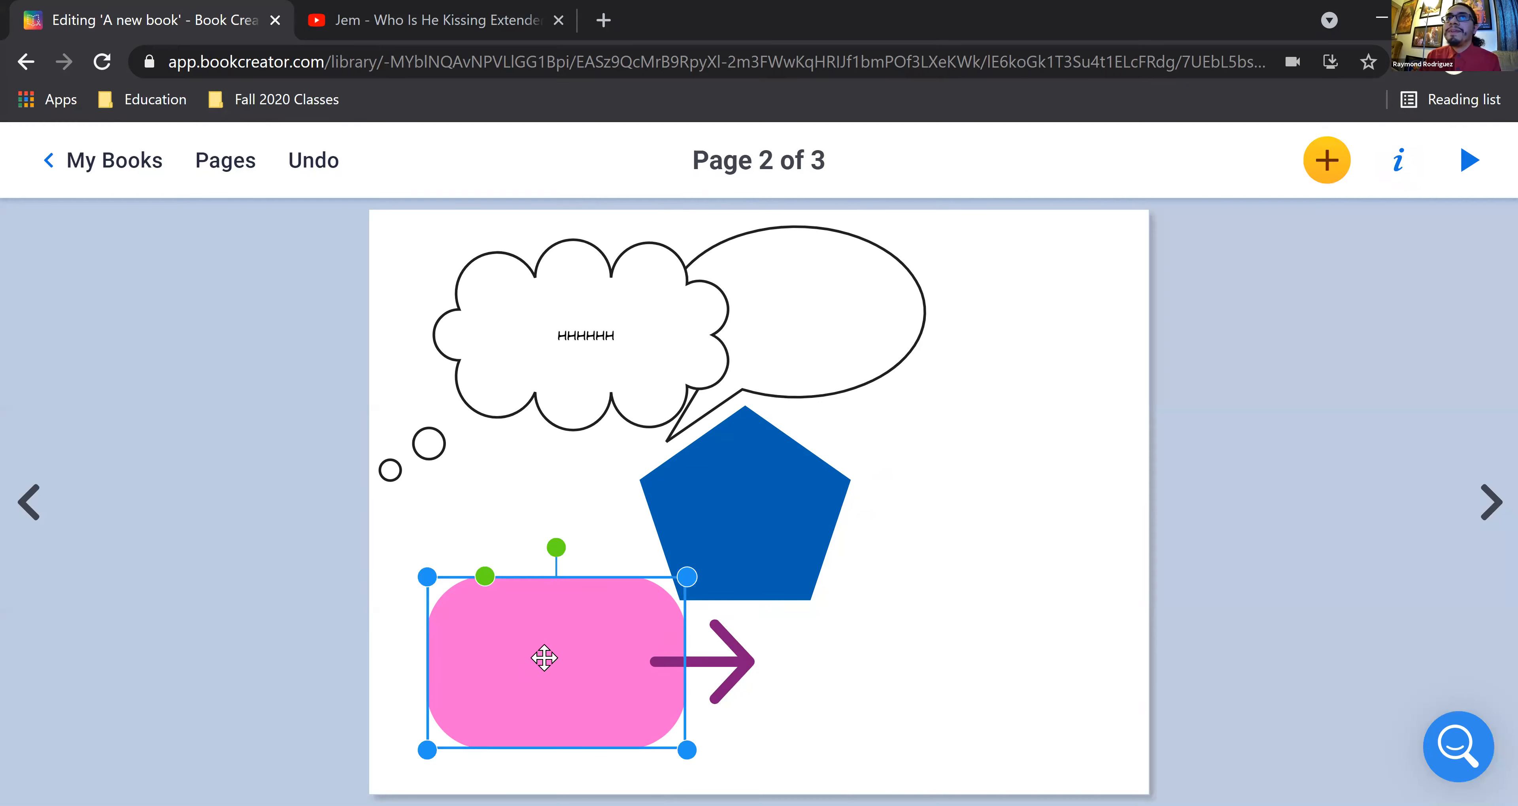
{"action": "left_click", "coordinate": [1400, 167]}
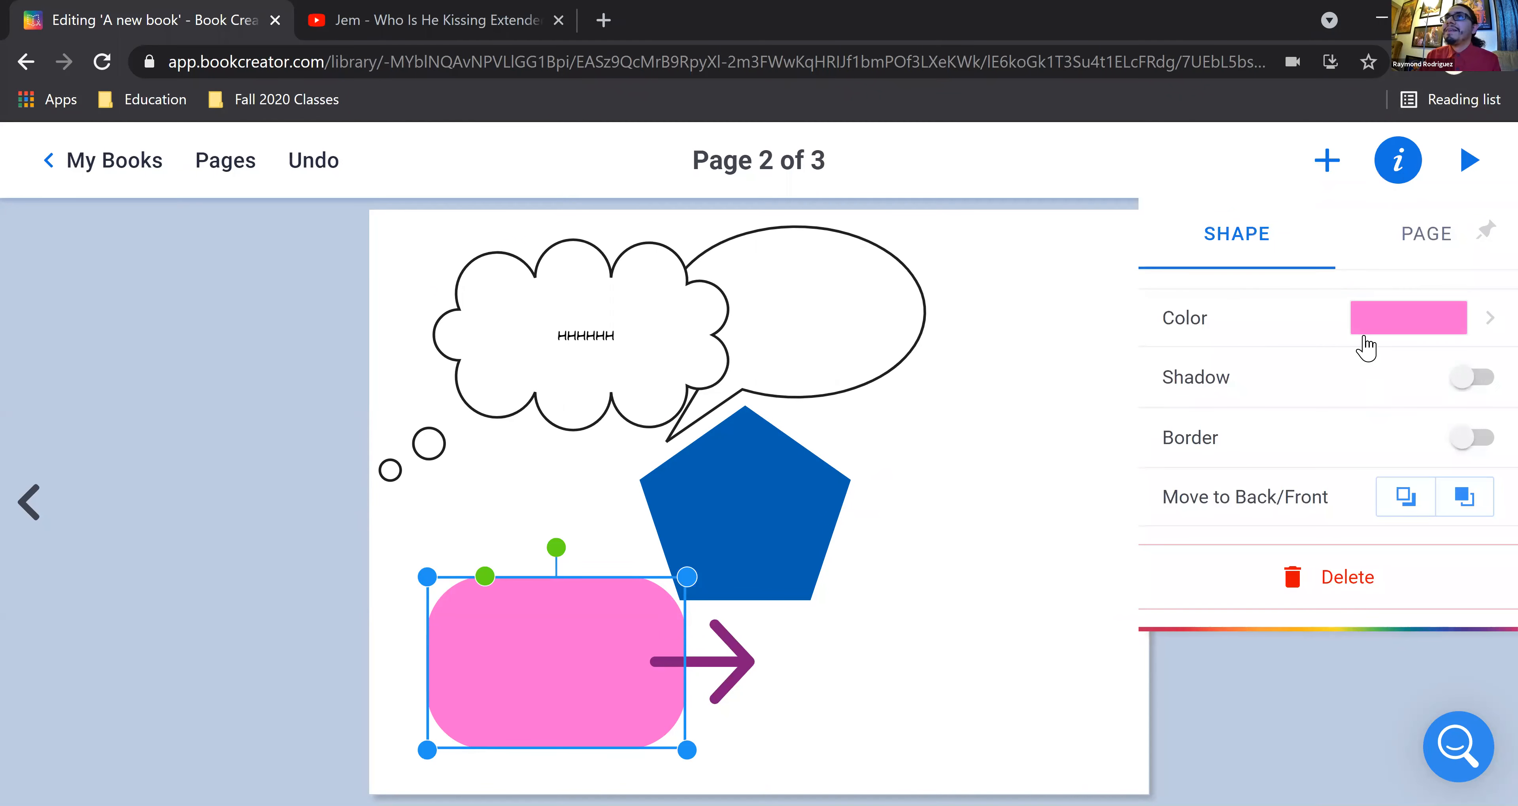
{"action": "left_click", "coordinate": [1378, 315]}
{"action": "left_click", "coordinate": [1369, 501]}
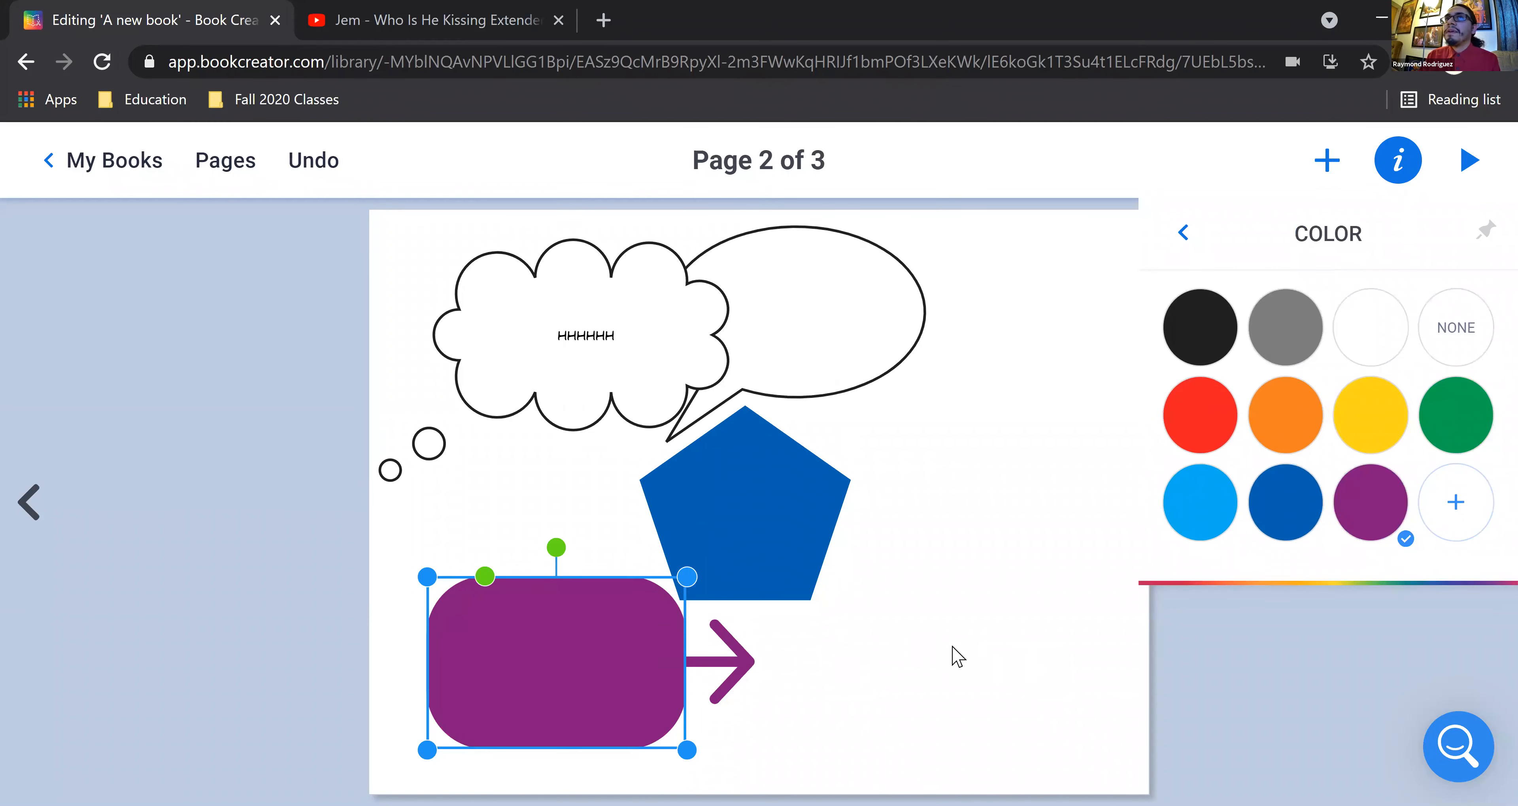
{"action": "left_click", "coordinate": [846, 684]}
{"action": "left_click", "coordinate": [610, 677]}
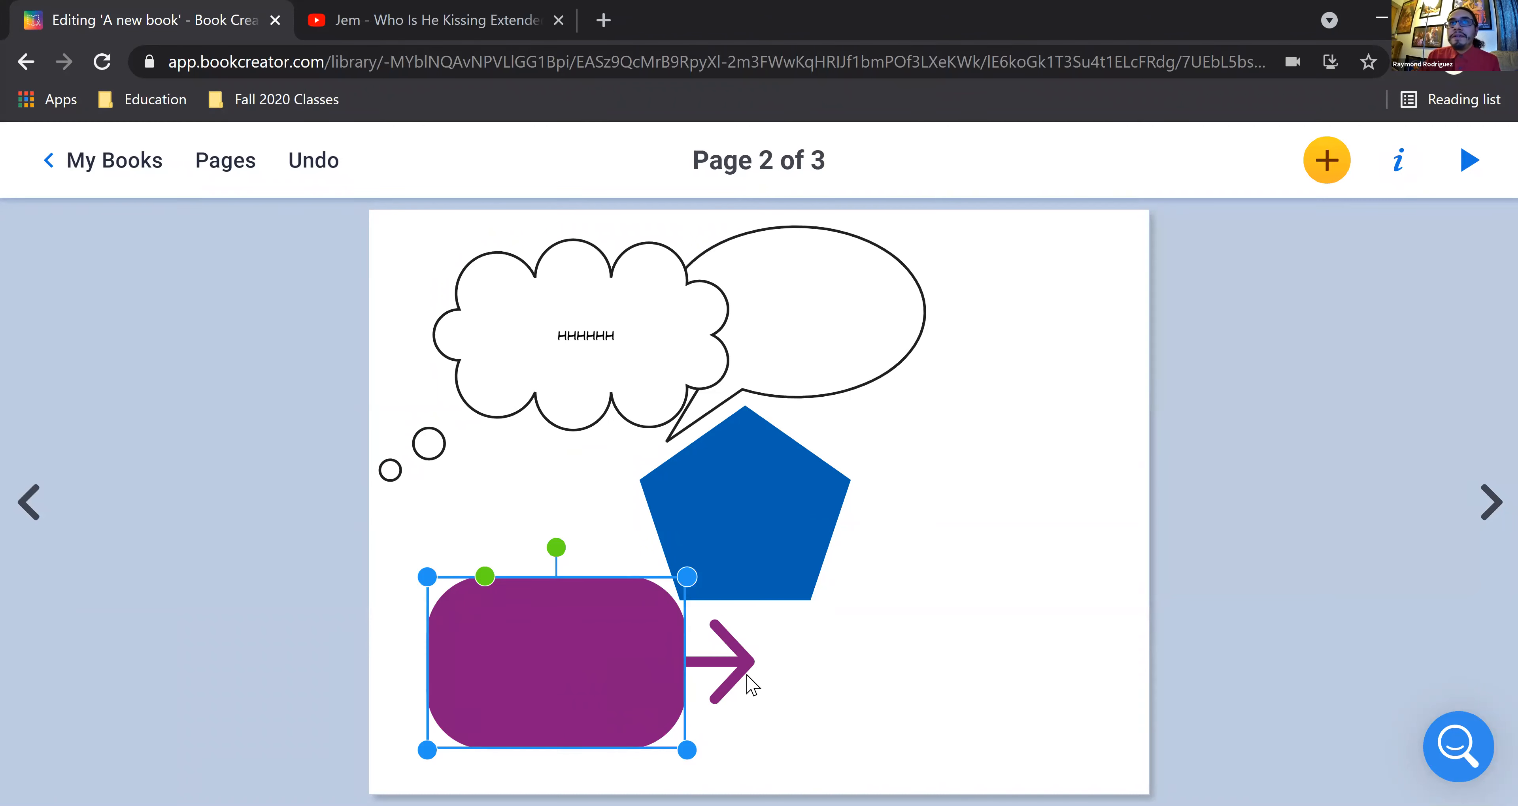
{"action": "left_click", "coordinate": [826, 678]}
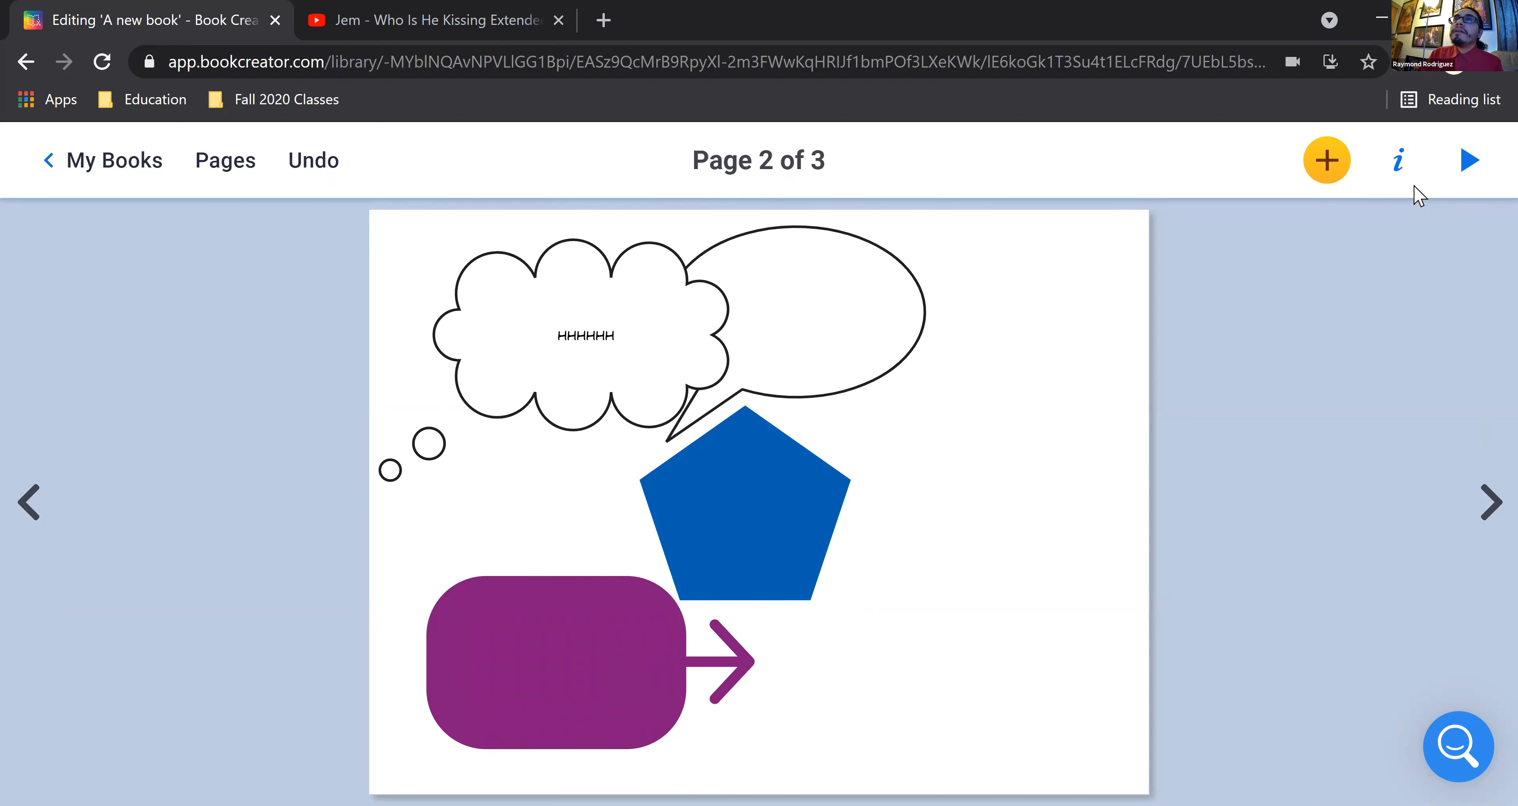
Step: Add the green and yellow "POW!" comic sticker, place it right of the blue pentagon and enlarge it
{"action": "left_click", "coordinate": [1326, 176]}
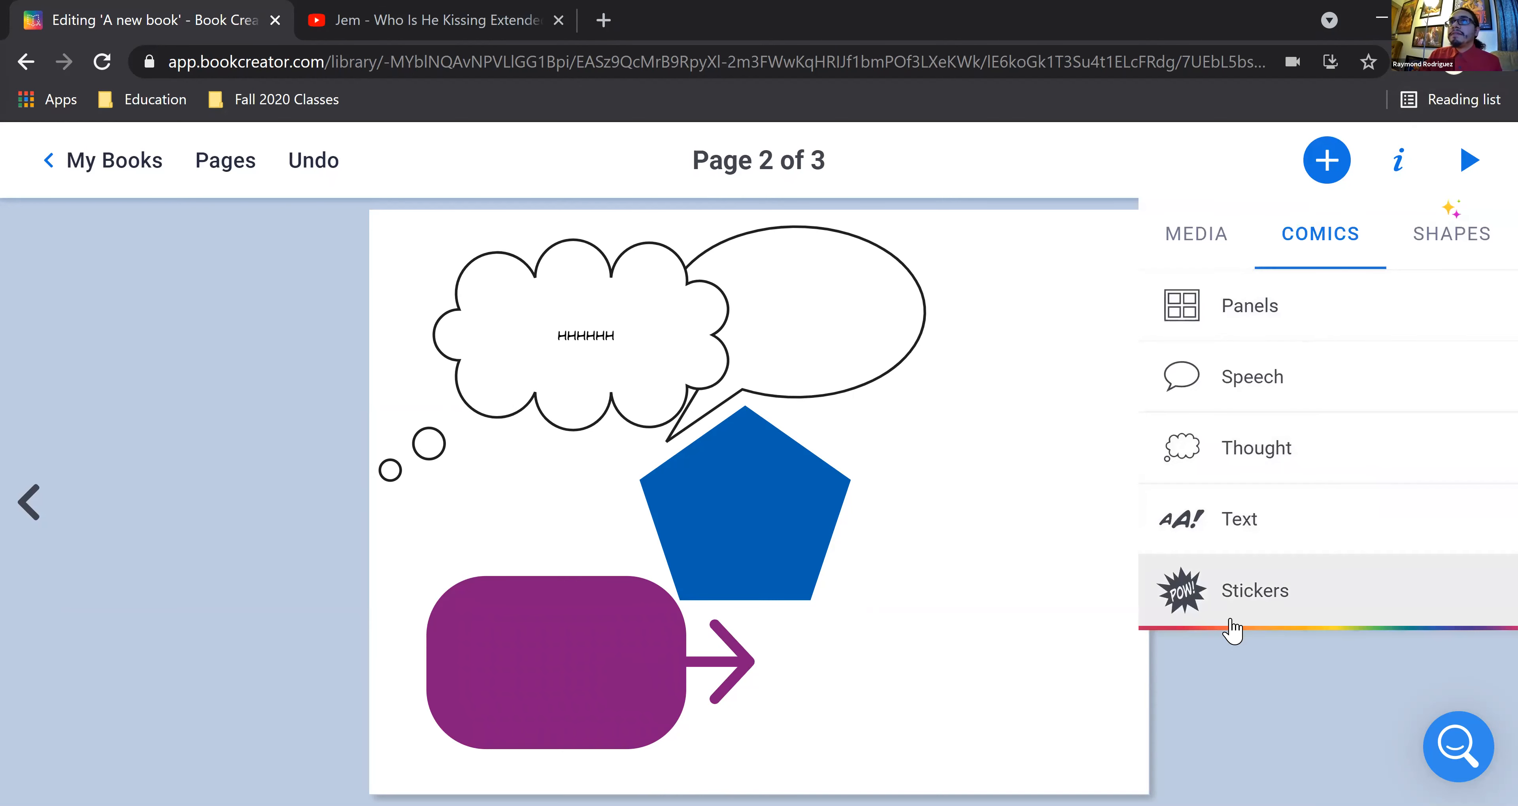
{"action": "left_click", "coordinate": [1238, 594]}
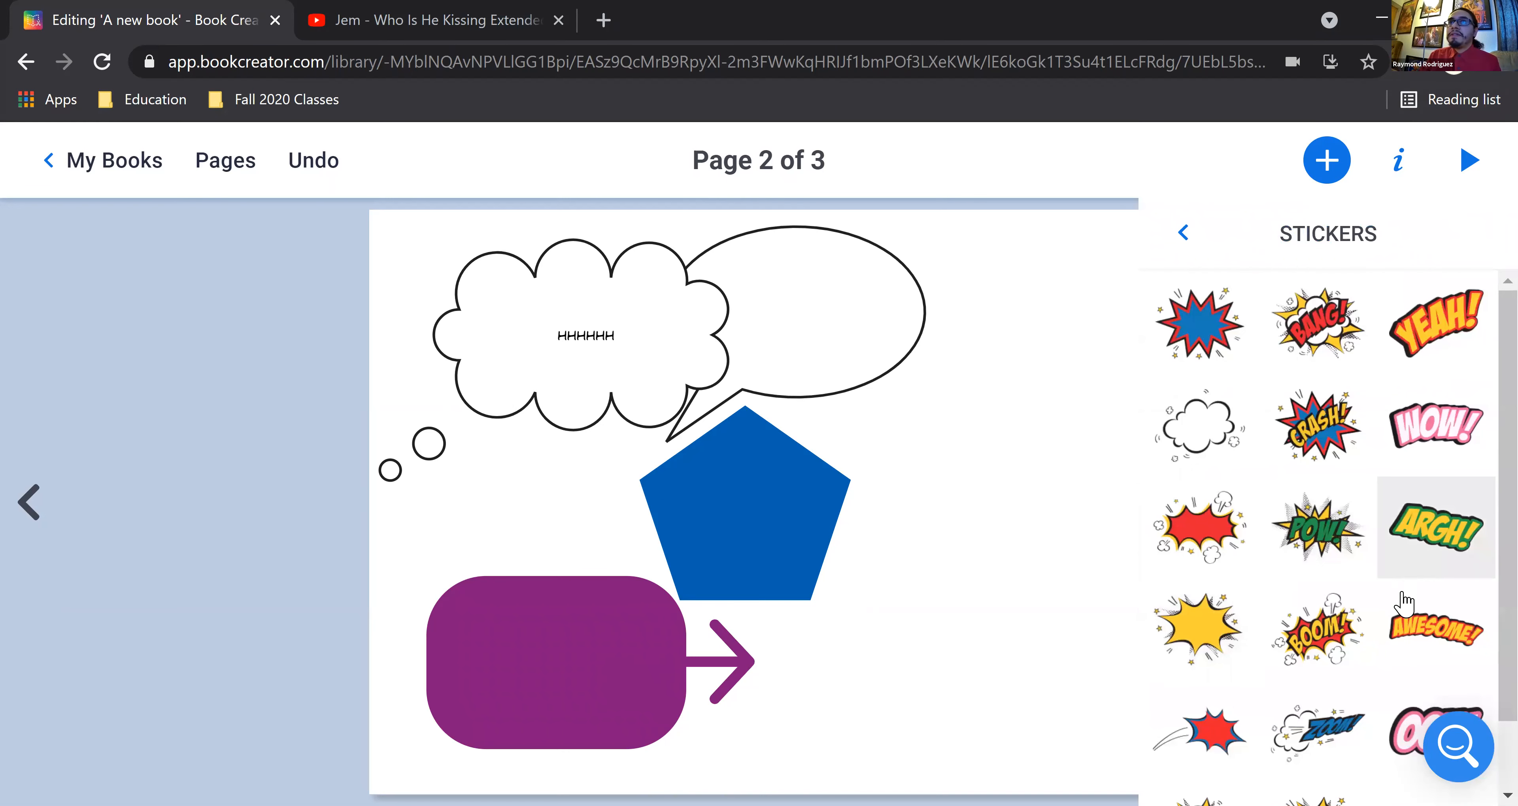
{"action": "scroll", "coordinate": [1405, 601], "scroll_direction": "down", "scroll_amount": 1}
{"action": "scroll", "coordinate": [1320, 648], "scroll_direction": "up", "scroll_amount": 1}
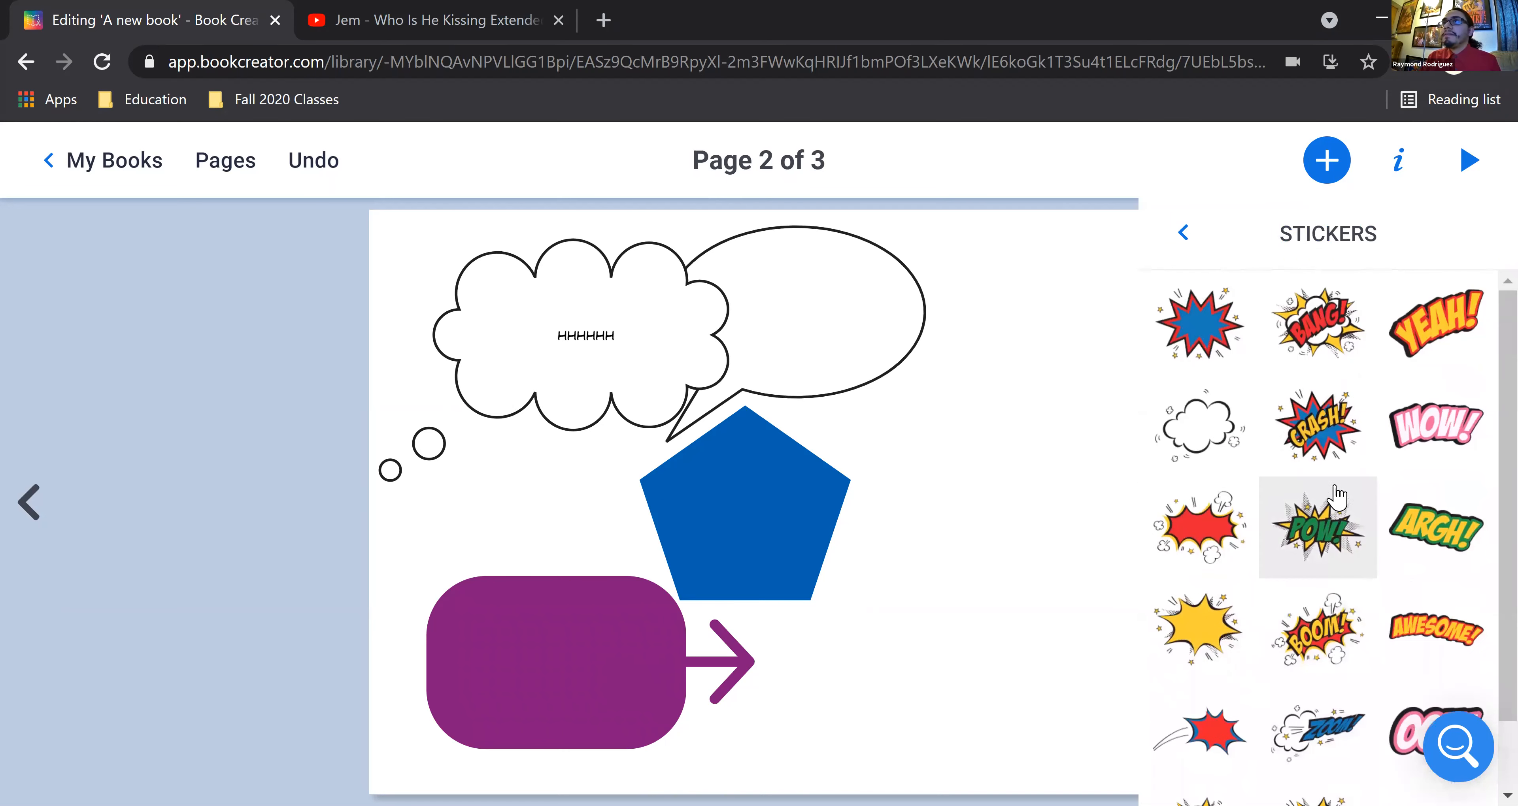
{"action": "left_click", "coordinate": [1327, 570]}
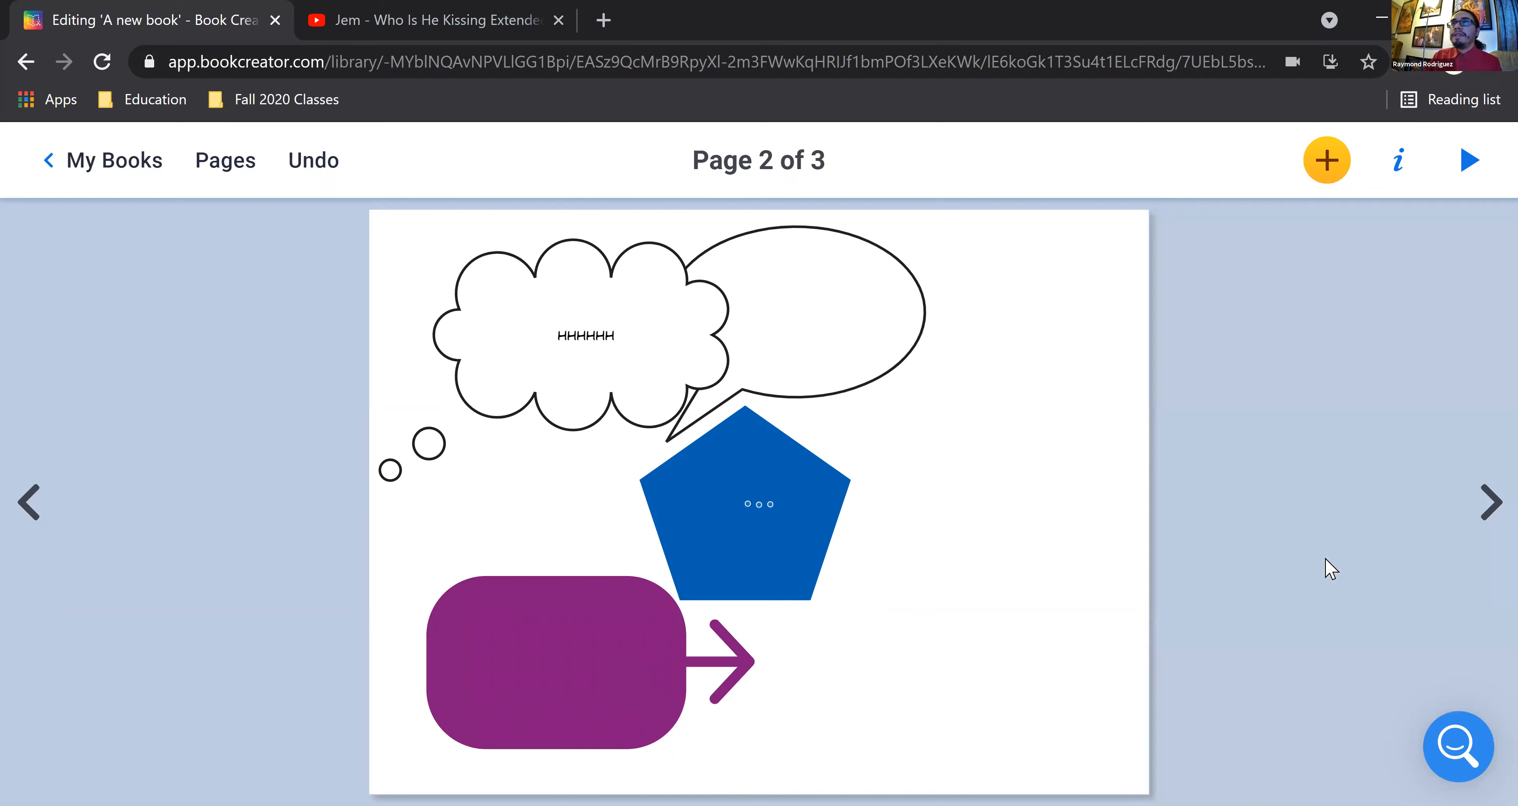
{"action": "left_click_drag", "start_coordinate": [757, 484], "coordinate": [1041, 435]}
{"action": "left_click_drag", "start_coordinate": [974, 507], "coordinate": [787, 641]}
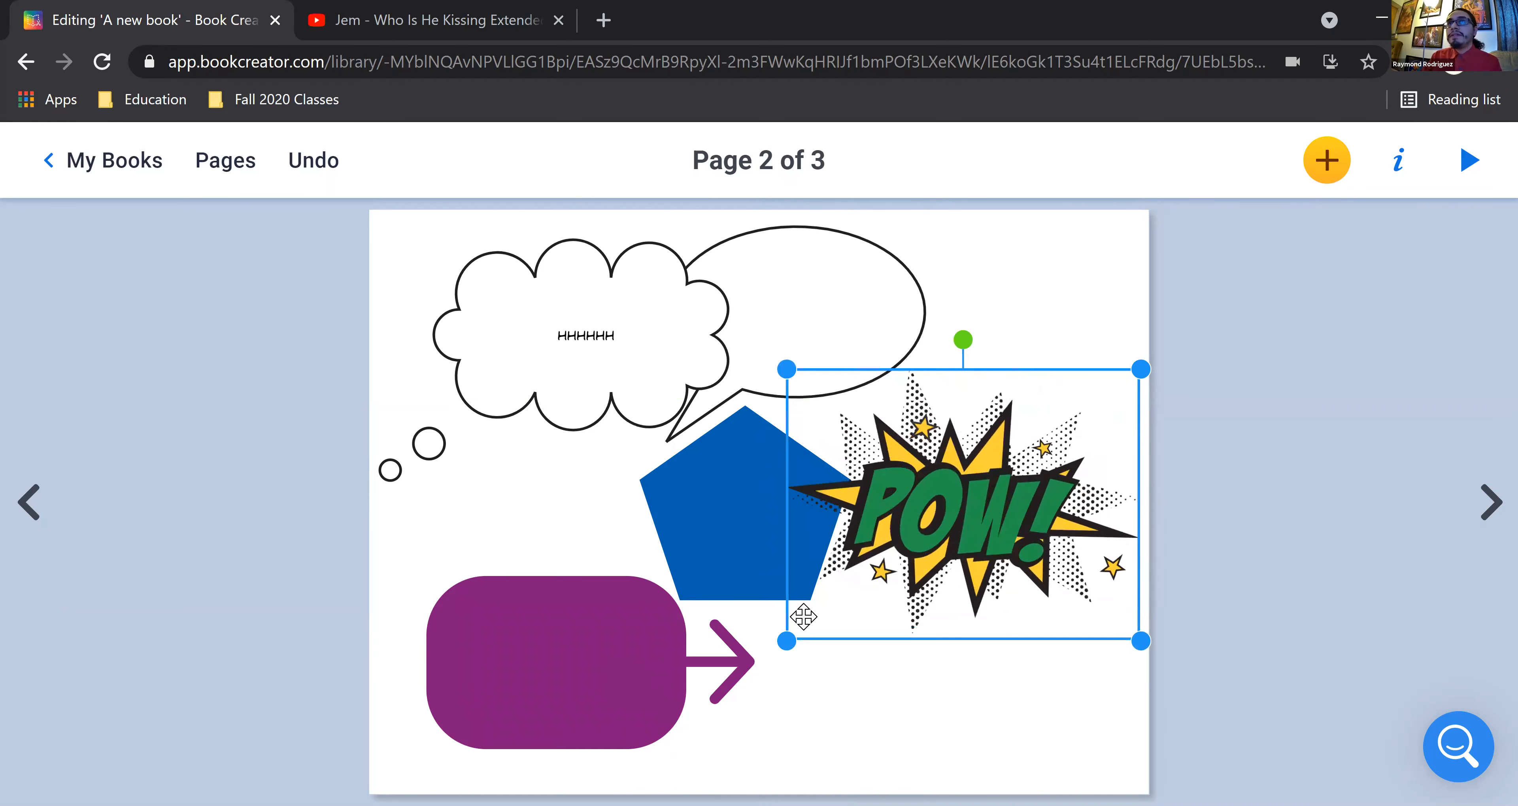
Step: Add the blue and red starburst sticker, enlarge it and place it below the "POW!" sticker, touching the arrow's tip
{"action": "left_click", "coordinate": [1326, 160]}
{"action": "left_click", "coordinate": [1236, 610]}
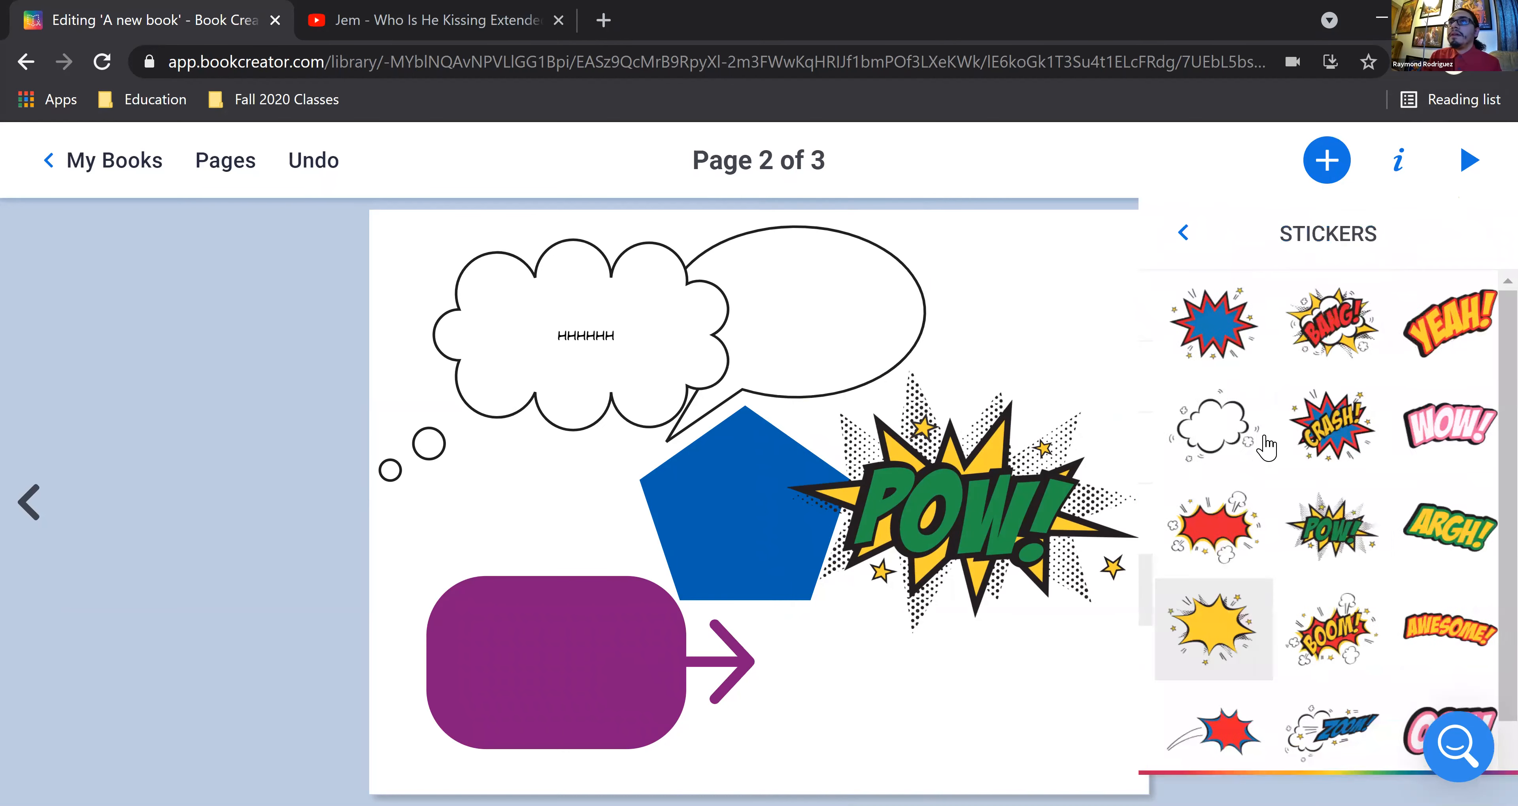
{"action": "left_click", "coordinate": [1213, 327]}
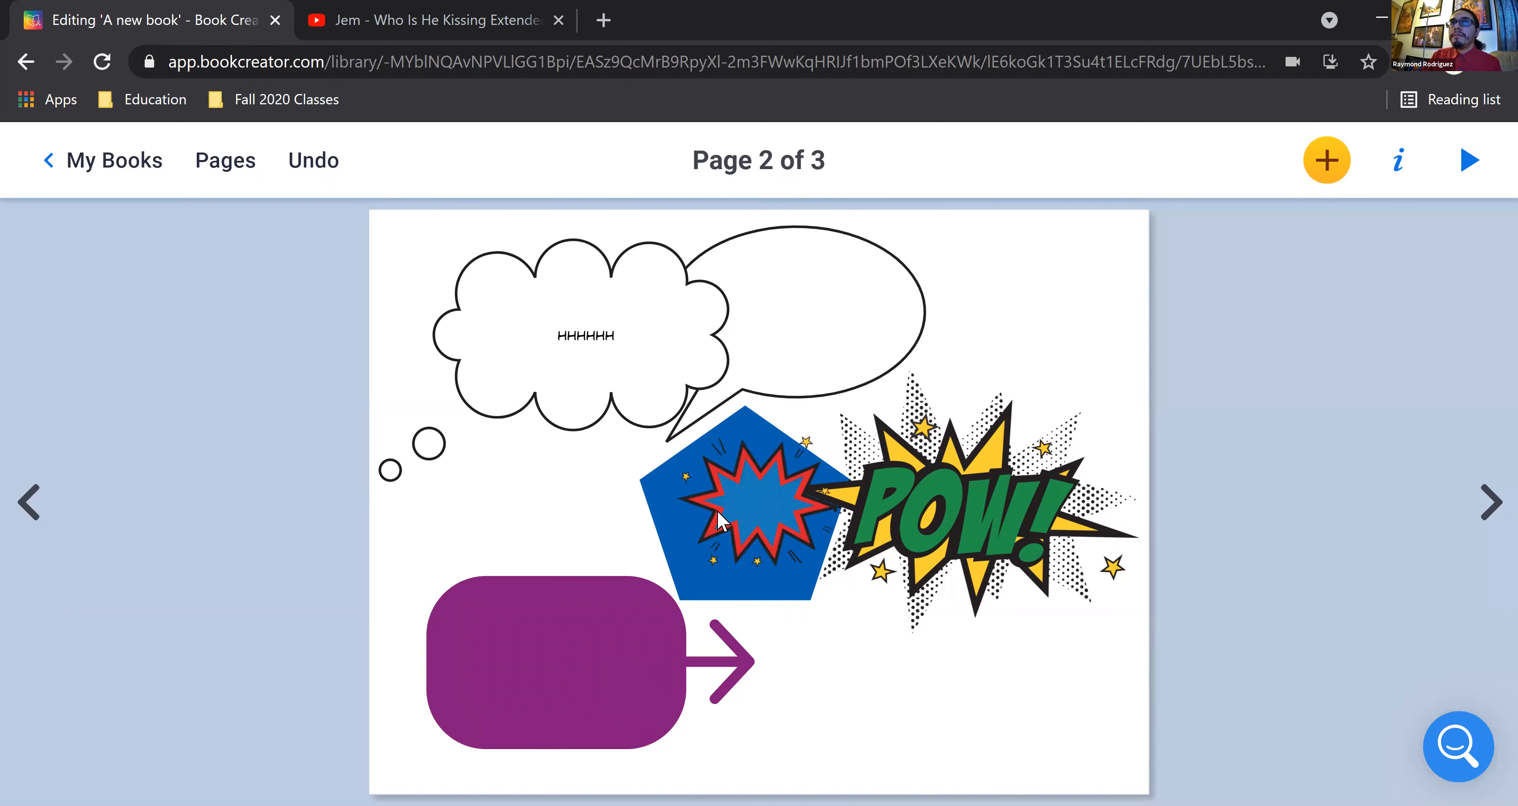
{"action": "left_click_drag", "start_coordinate": [772, 504], "coordinate": [887, 674]}
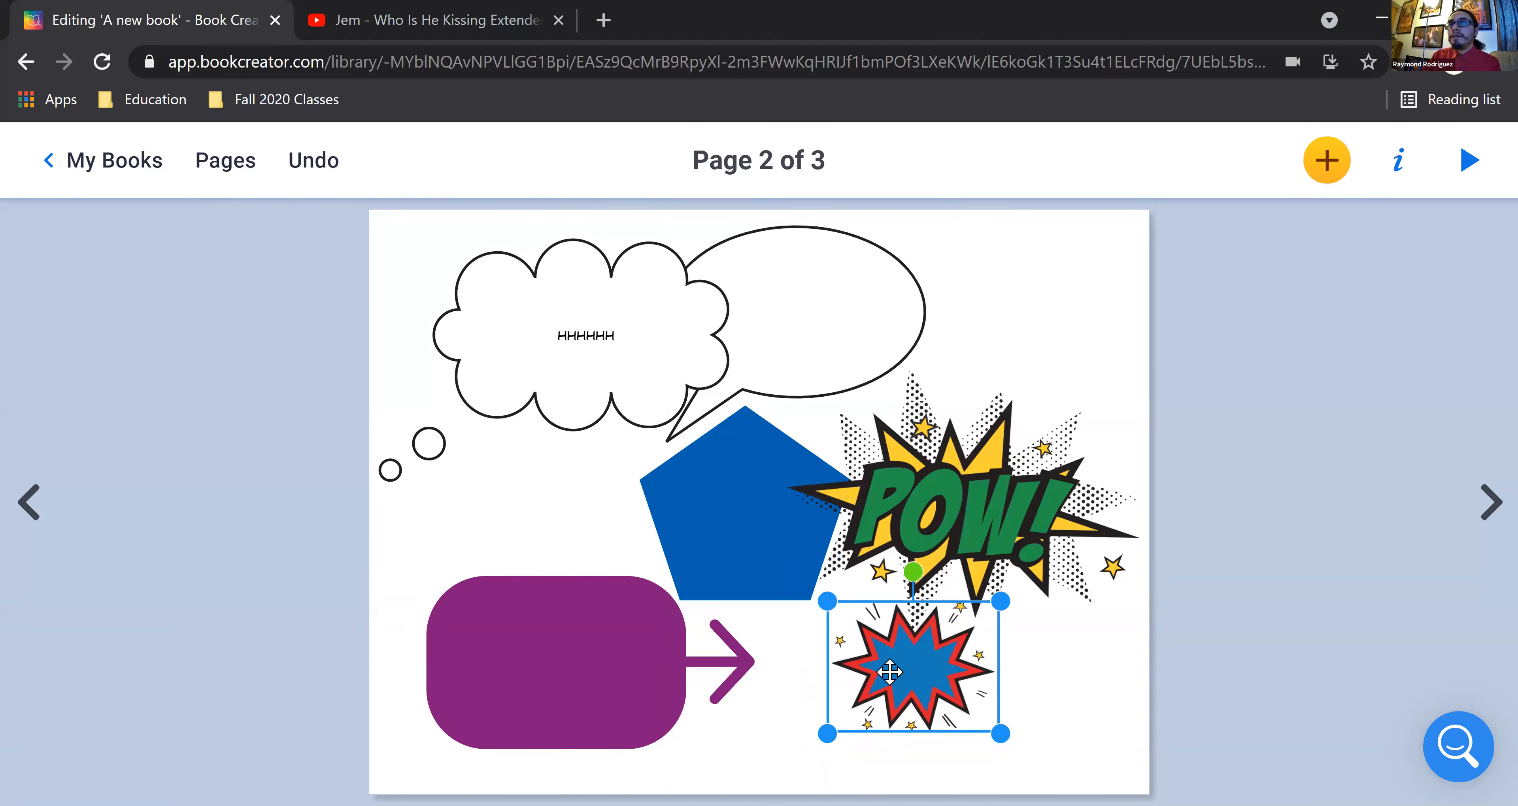
{"action": "left_click_drag", "start_coordinate": [828, 730], "coordinate": [722, 803]}
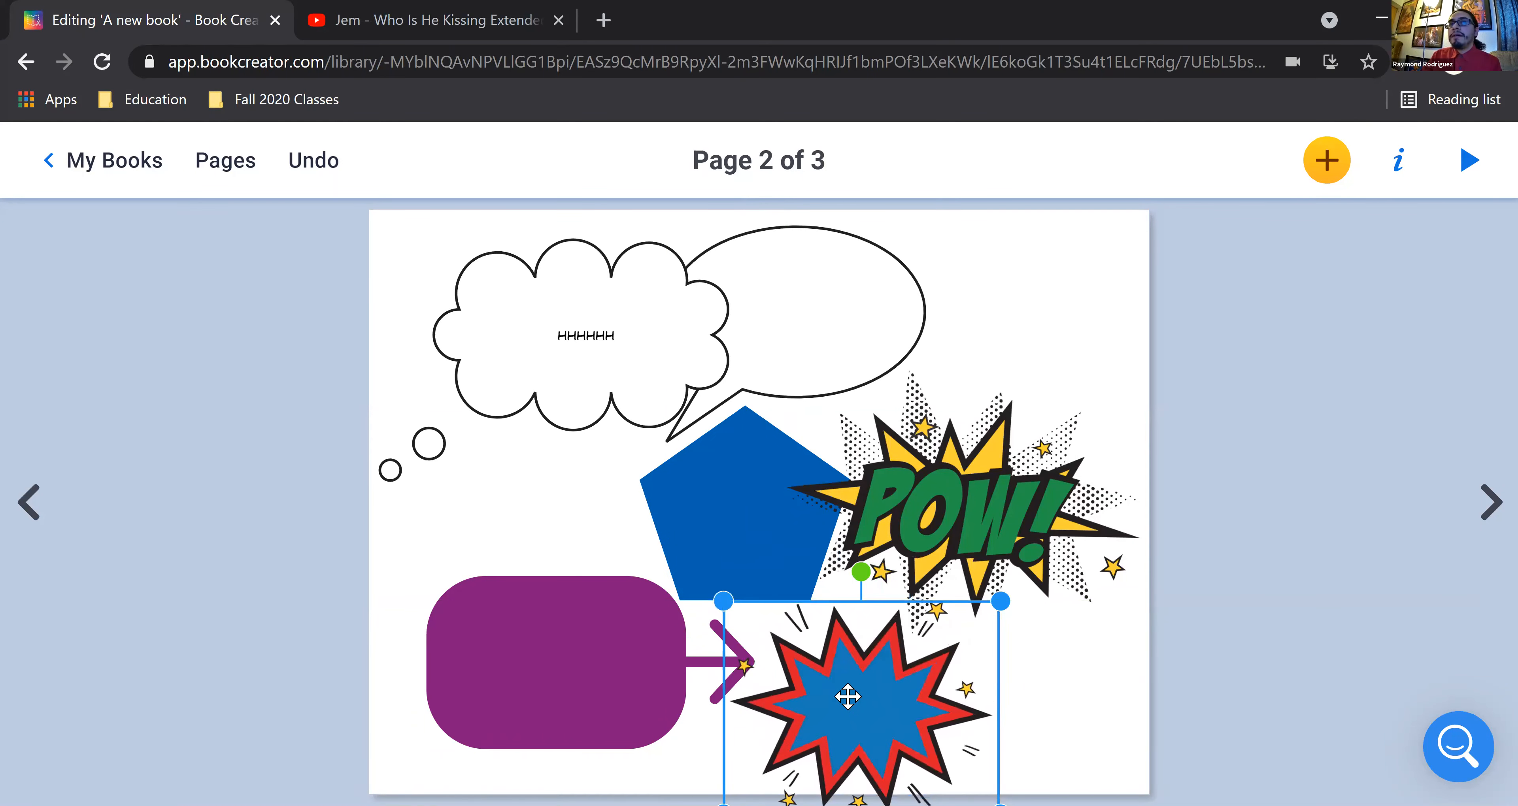
{"action": "left_click_drag", "start_coordinate": [846, 695], "coordinate": [923, 676]}
Step: Add comic text reading "Text" in the red Title style and place it in the centre of the blue and red starburst
{"action": "left_click", "coordinate": [1327, 161]}
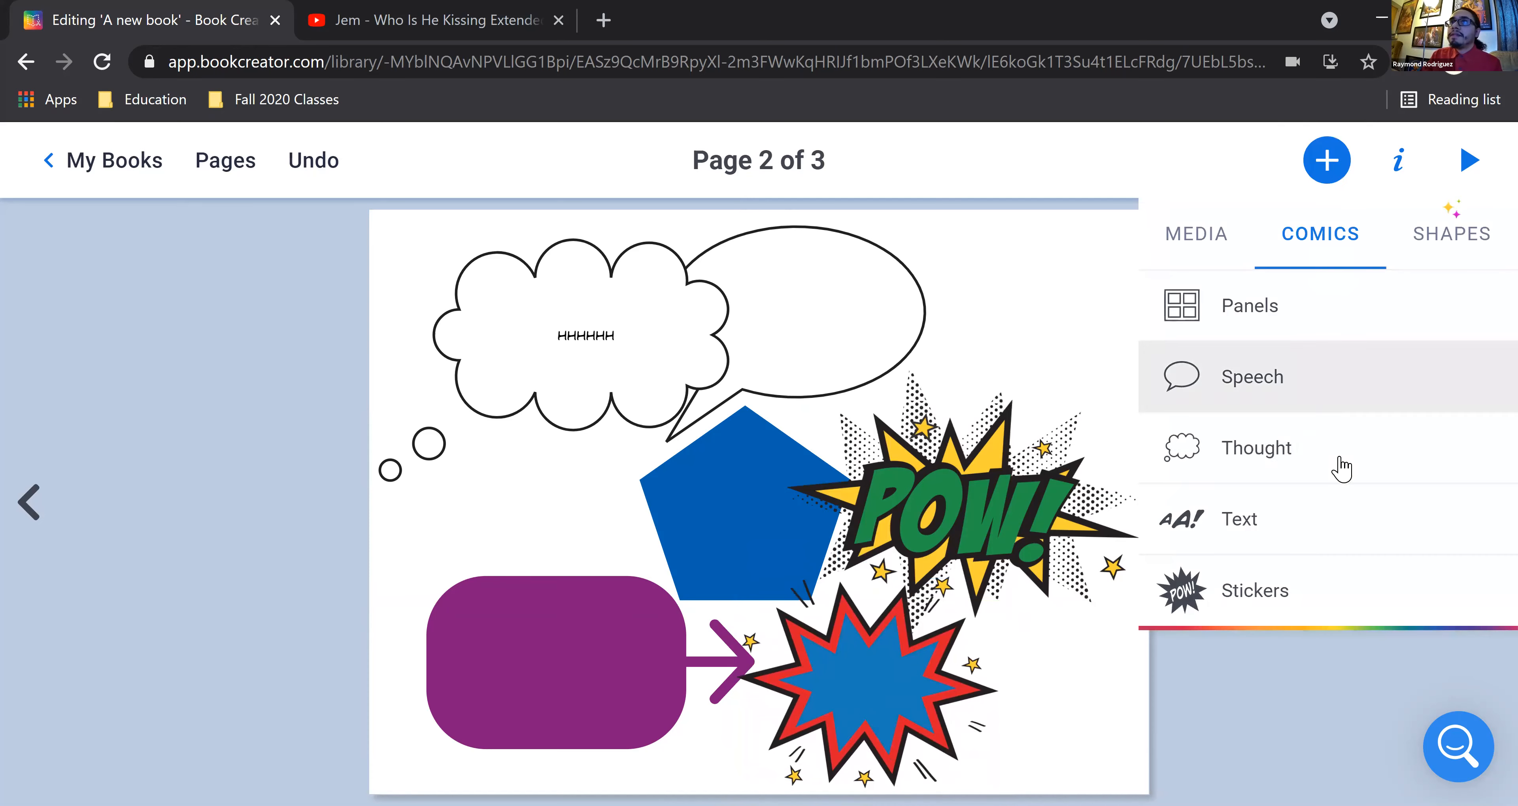
{"action": "left_click", "coordinate": [1254, 533]}
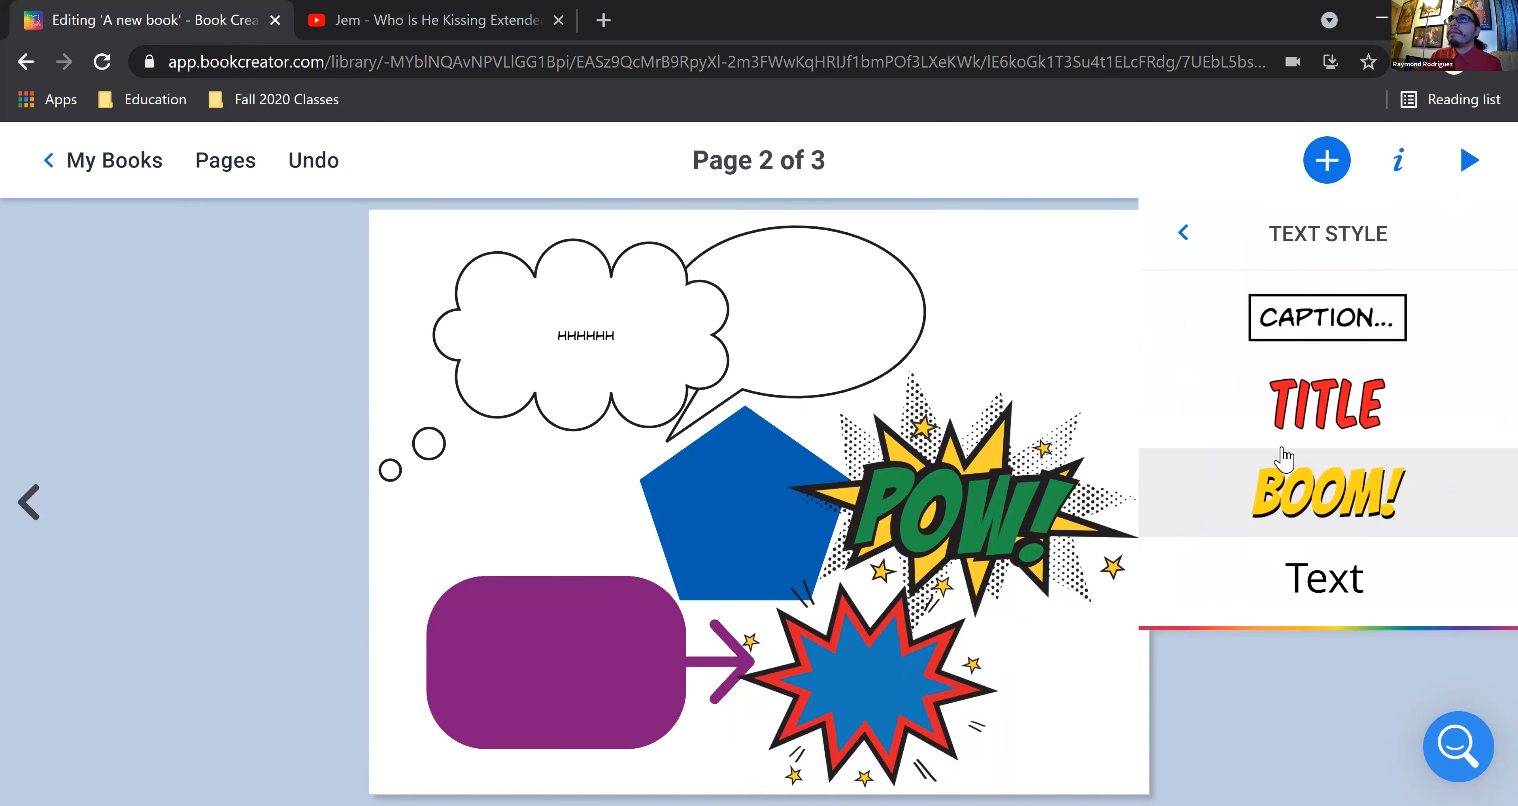
{"action": "left_click", "coordinate": [1327, 420]}
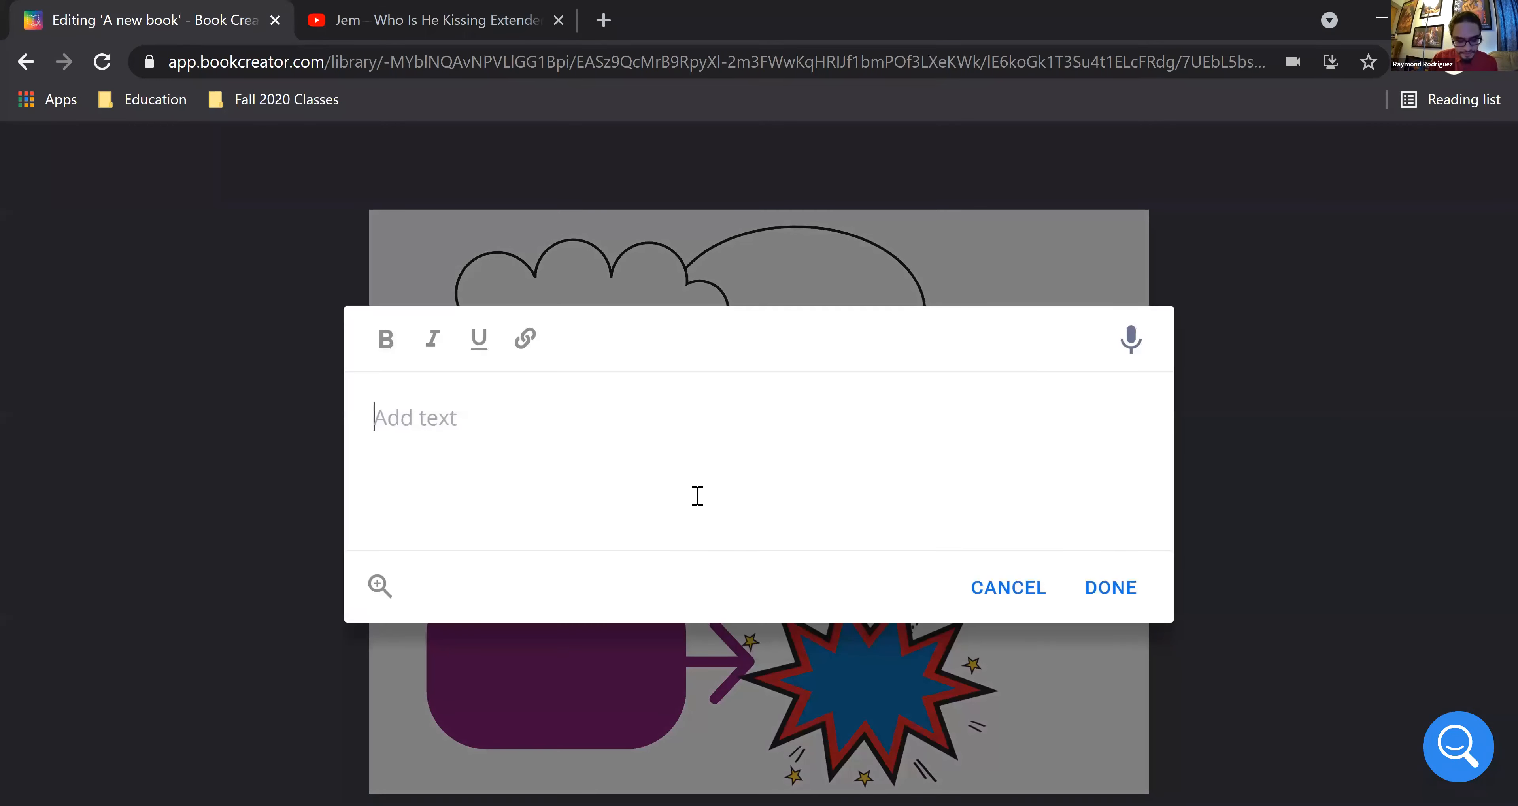
{"action": "type", "text": "Text"}
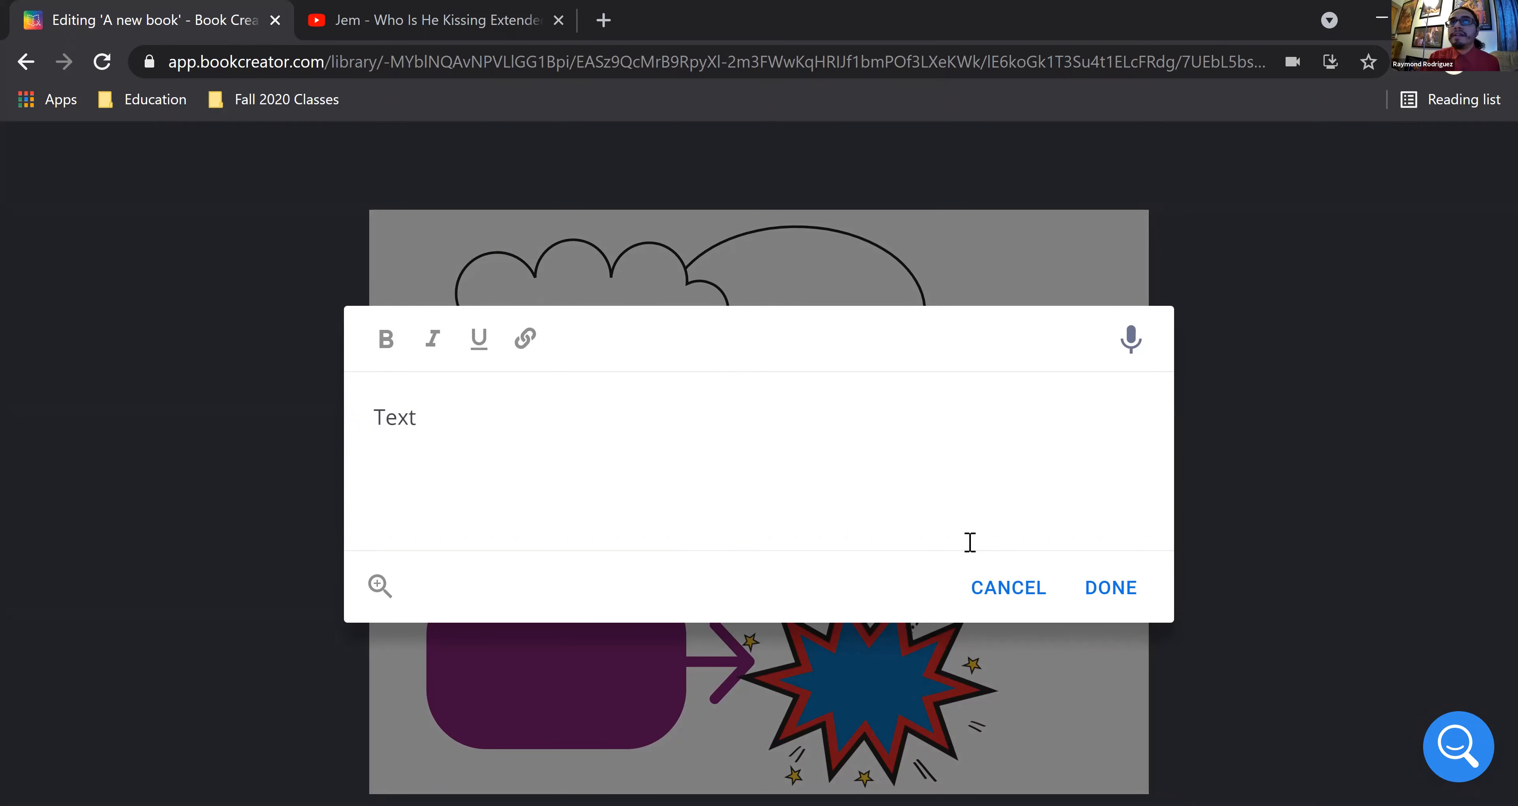
{"action": "left_click", "coordinate": [1090, 592]}
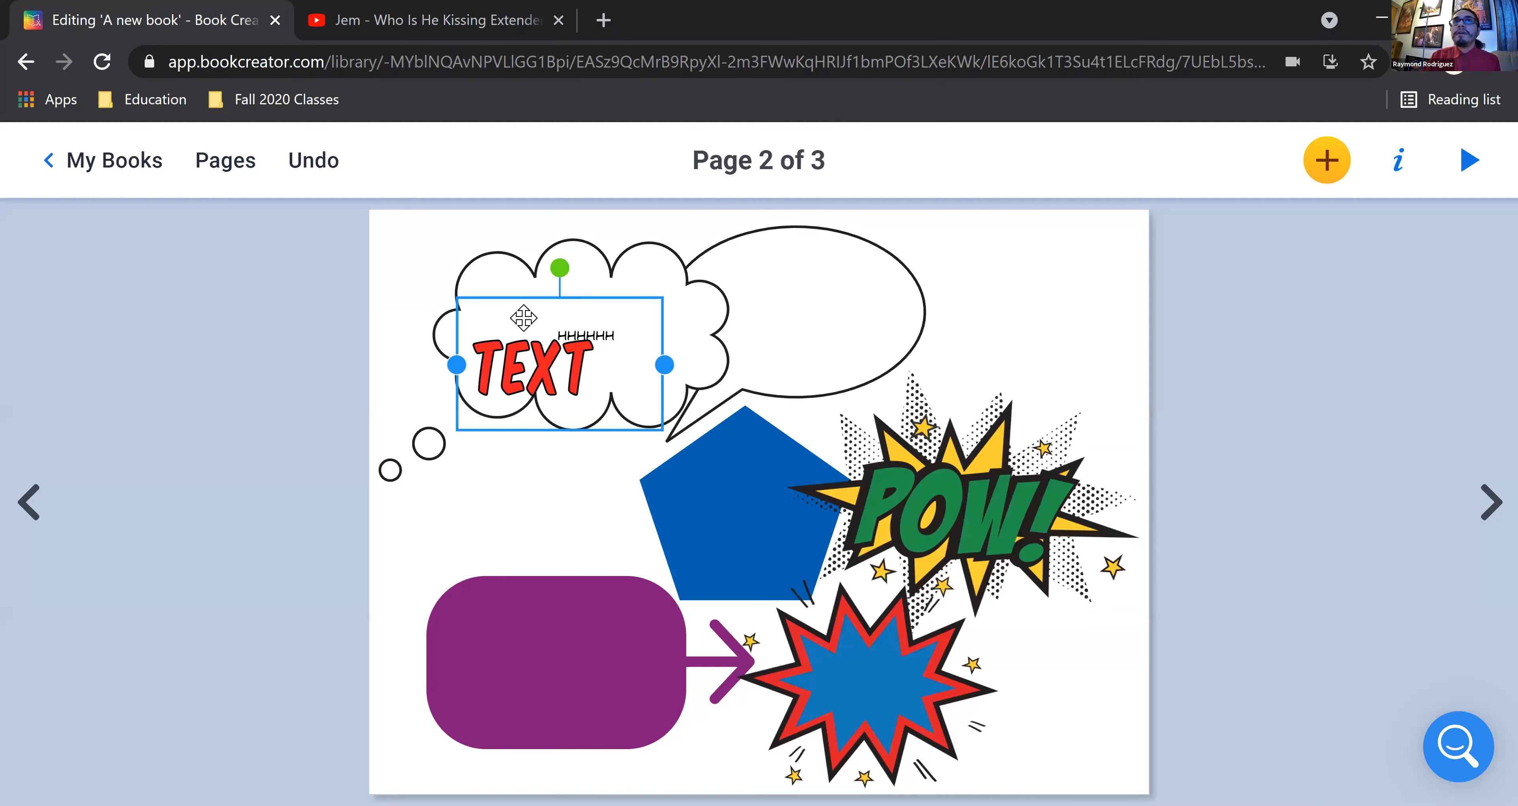
{"action": "left_click_drag", "start_coordinate": [523, 318], "coordinate": [871, 667]}
{"action": "left_click", "coordinate": [1205, 411]}
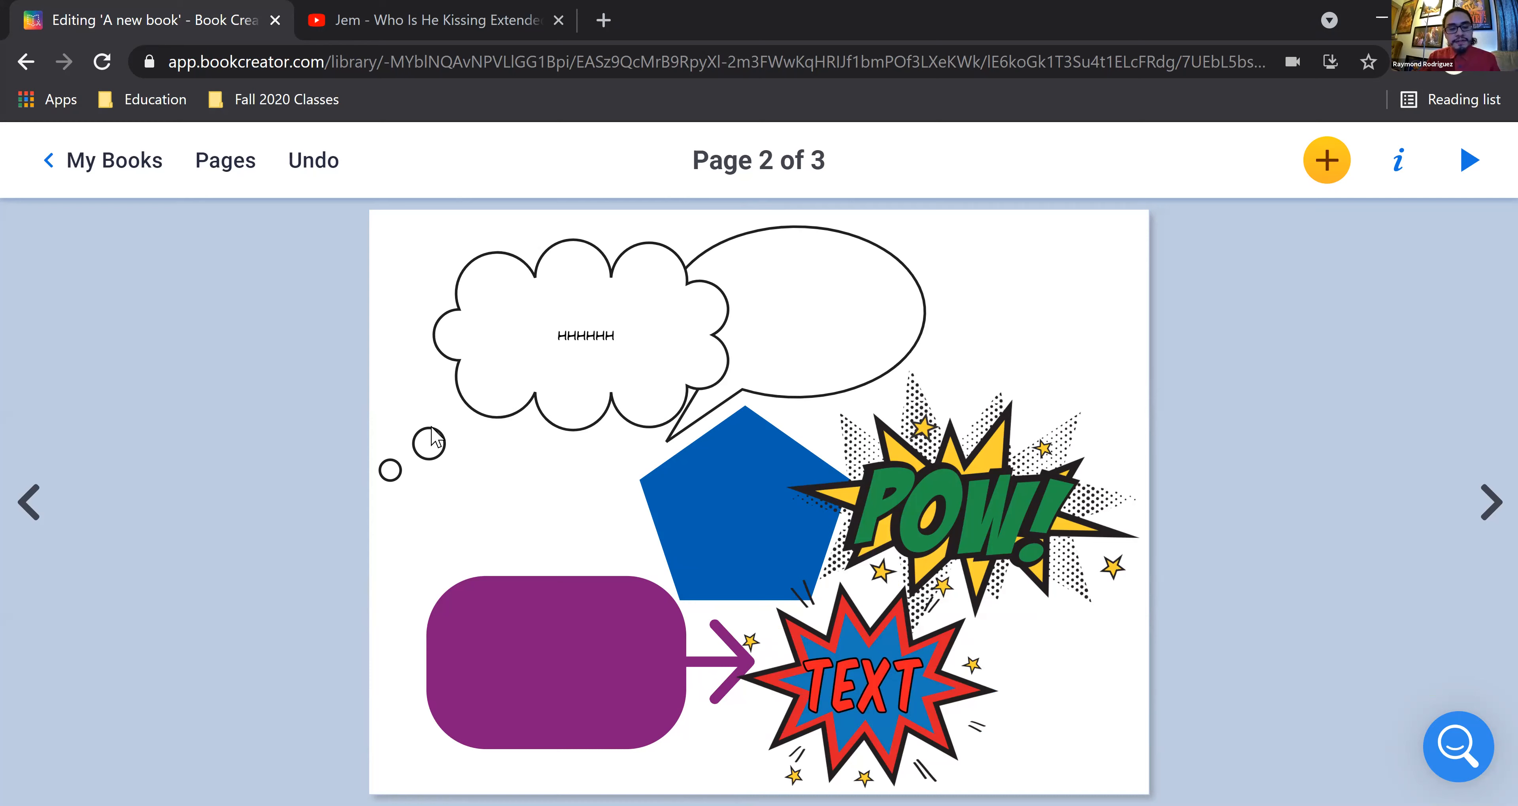
Step: Move the blue pentagon so it sits on top of the purple rounded rectangle
{"action": "left_click", "coordinate": [541, 641]}
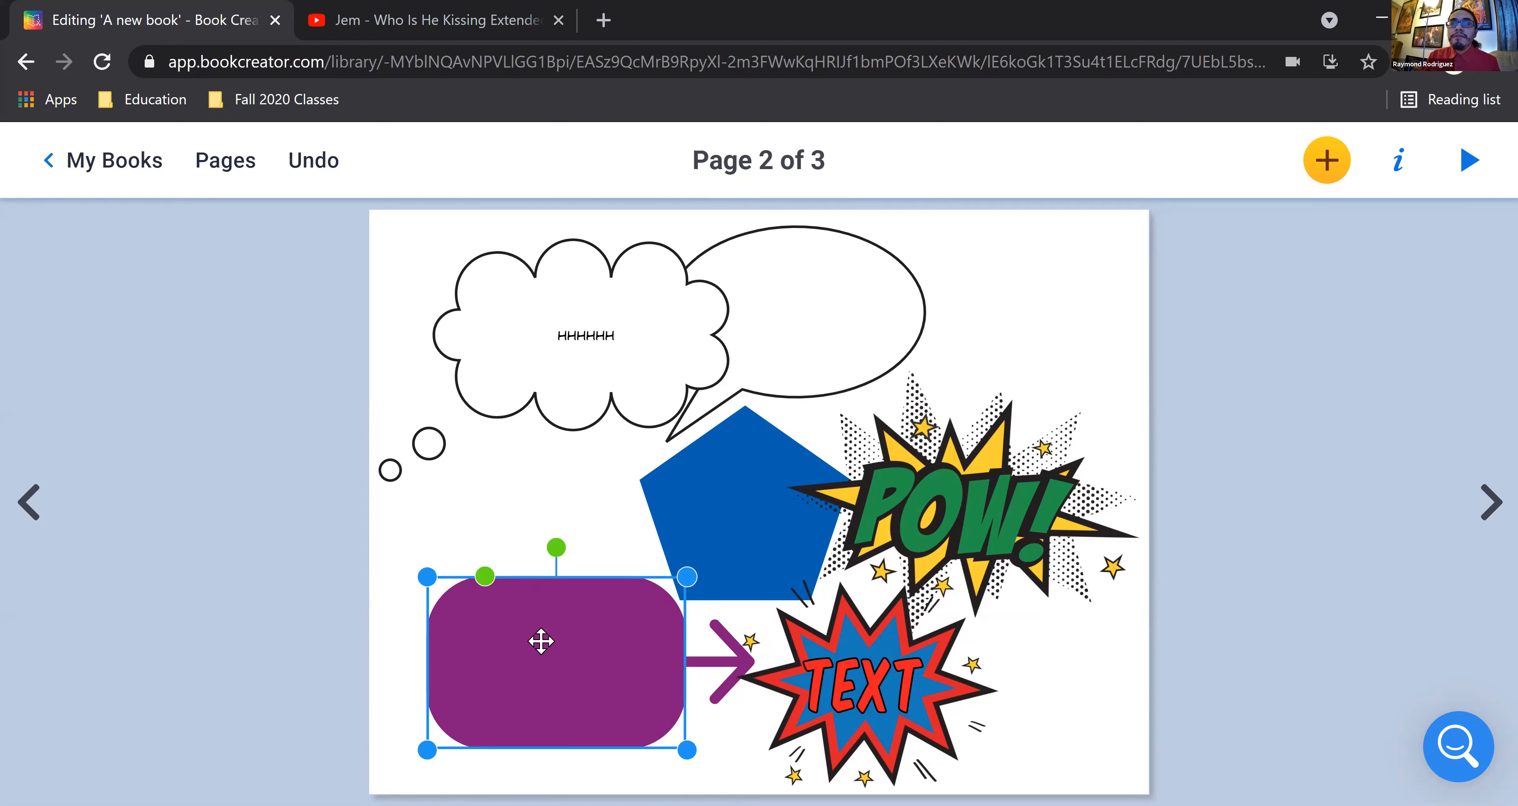
{"action": "left_click", "coordinate": [629, 449]}
{"action": "left_click", "coordinate": [712, 488]}
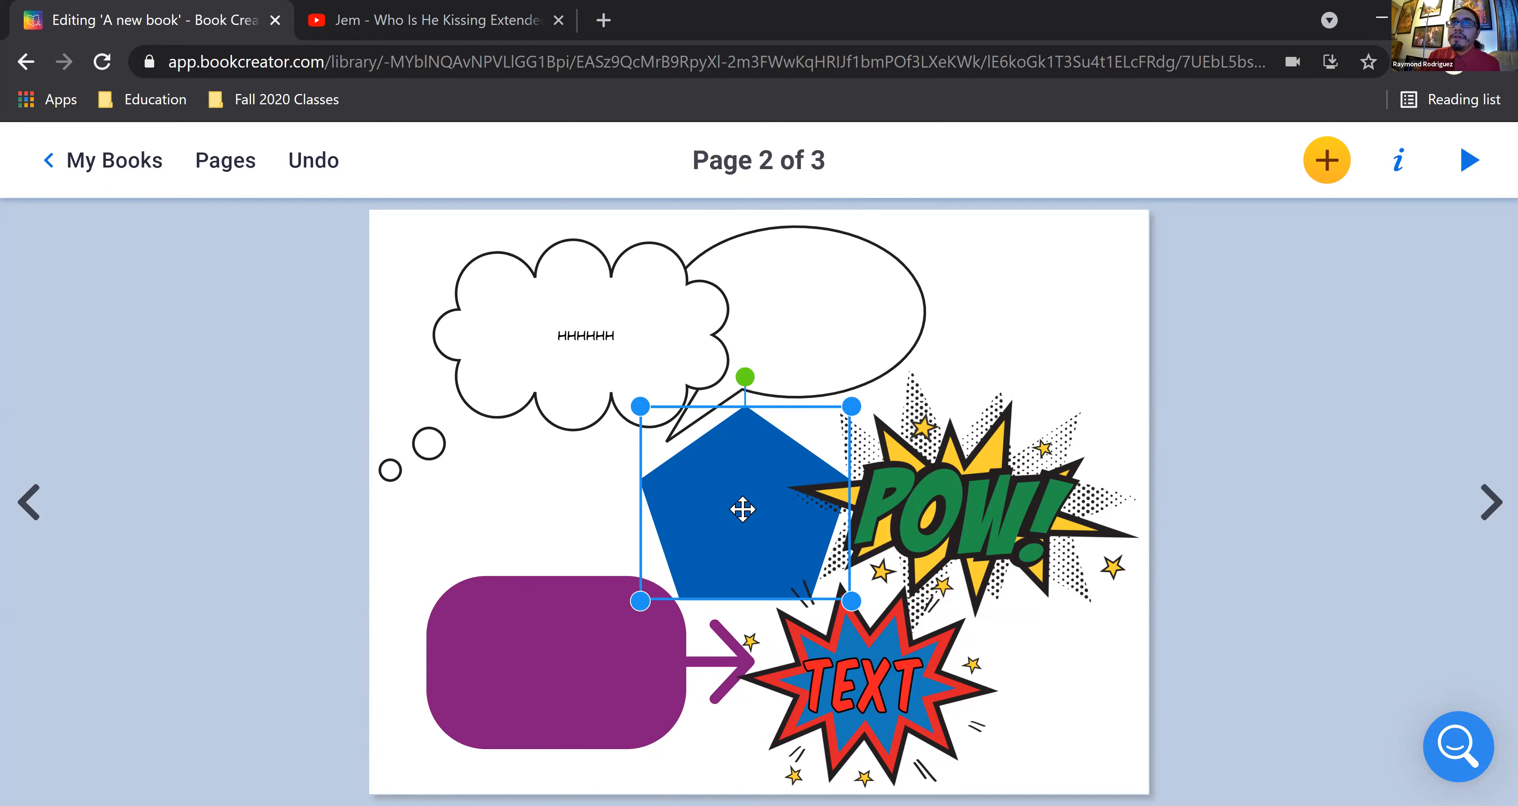
{"action": "left_click_drag", "start_coordinate": [742, 508], "coordinate": [559, 495]}
Step: Move the empty speech bubble to the page's upper-right corner and the thought bubble to the page's top centre
{"action": "left_click", "coordinate": [786, 342]}
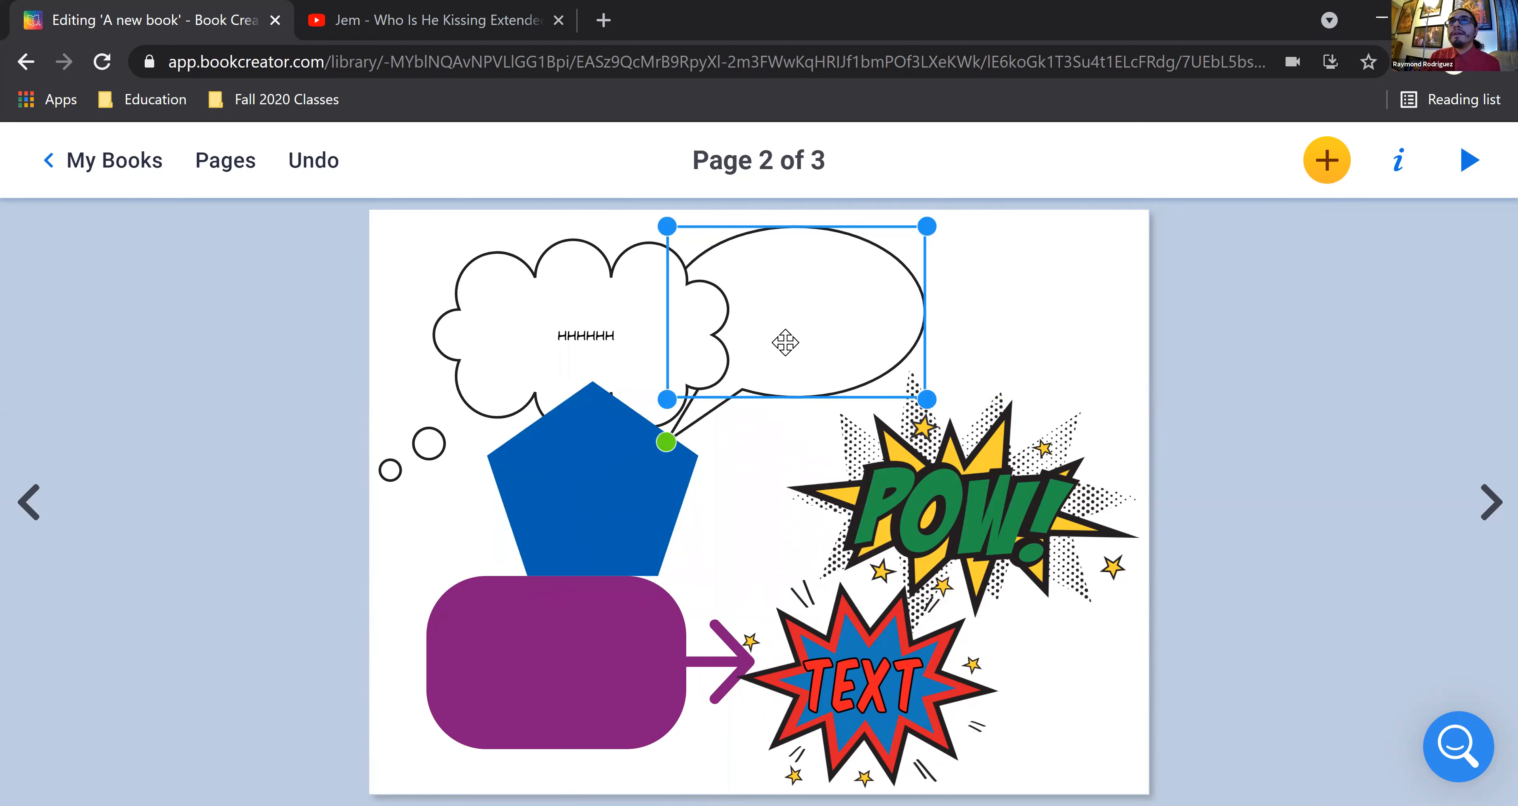
{"action": "left_click_drag", "start_coordinate": [786, 342], "coordinate": [1009, 251]}
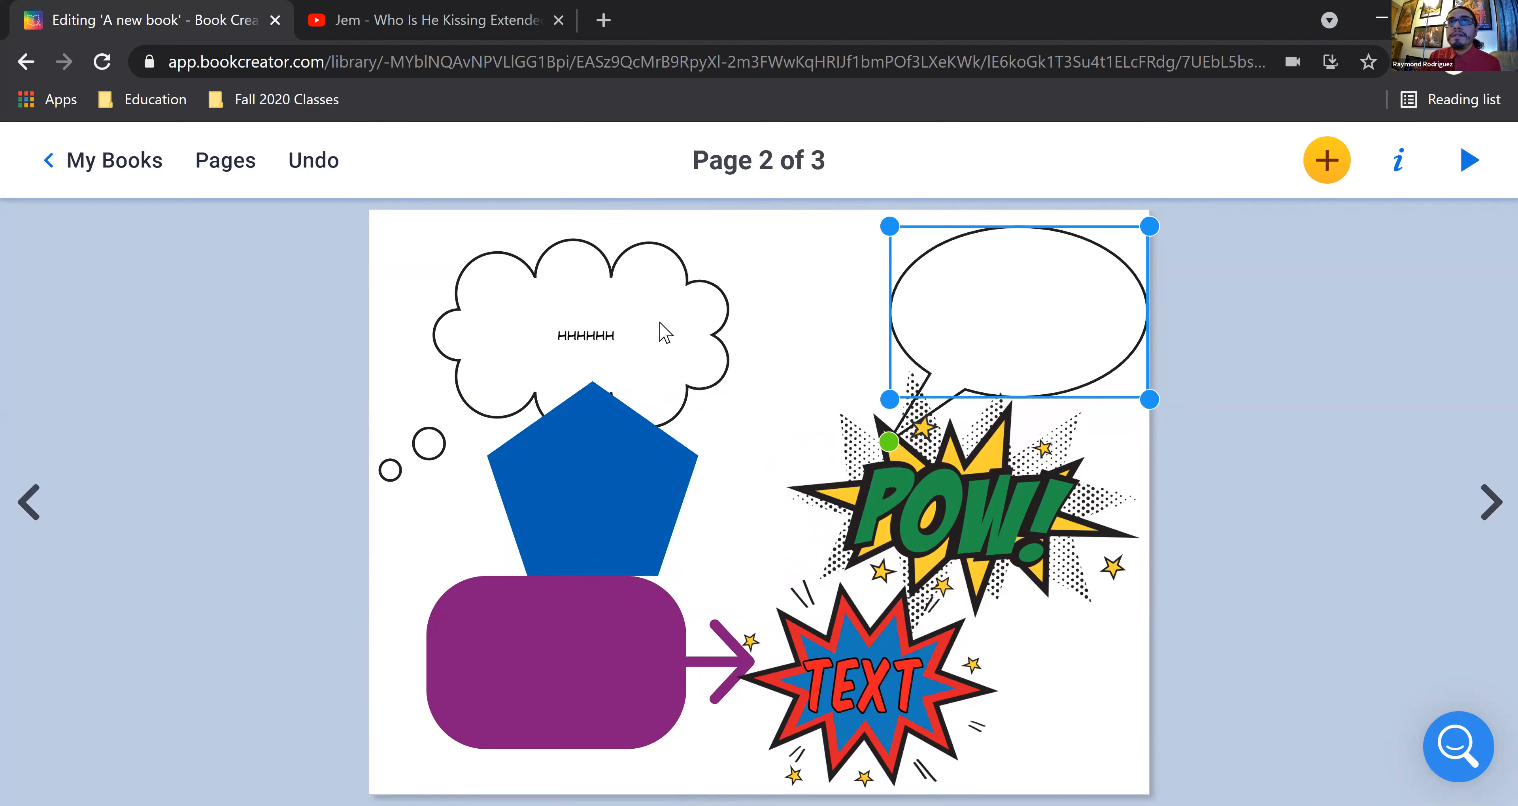
{"action": "left_click", "coordinate": [665, 333]}
{"action": "left_click_drag", "start_coordinate": [661, 325], "coordinate": [785, 303]}
{"action": "left_click", "coordinate": [665, 542]}
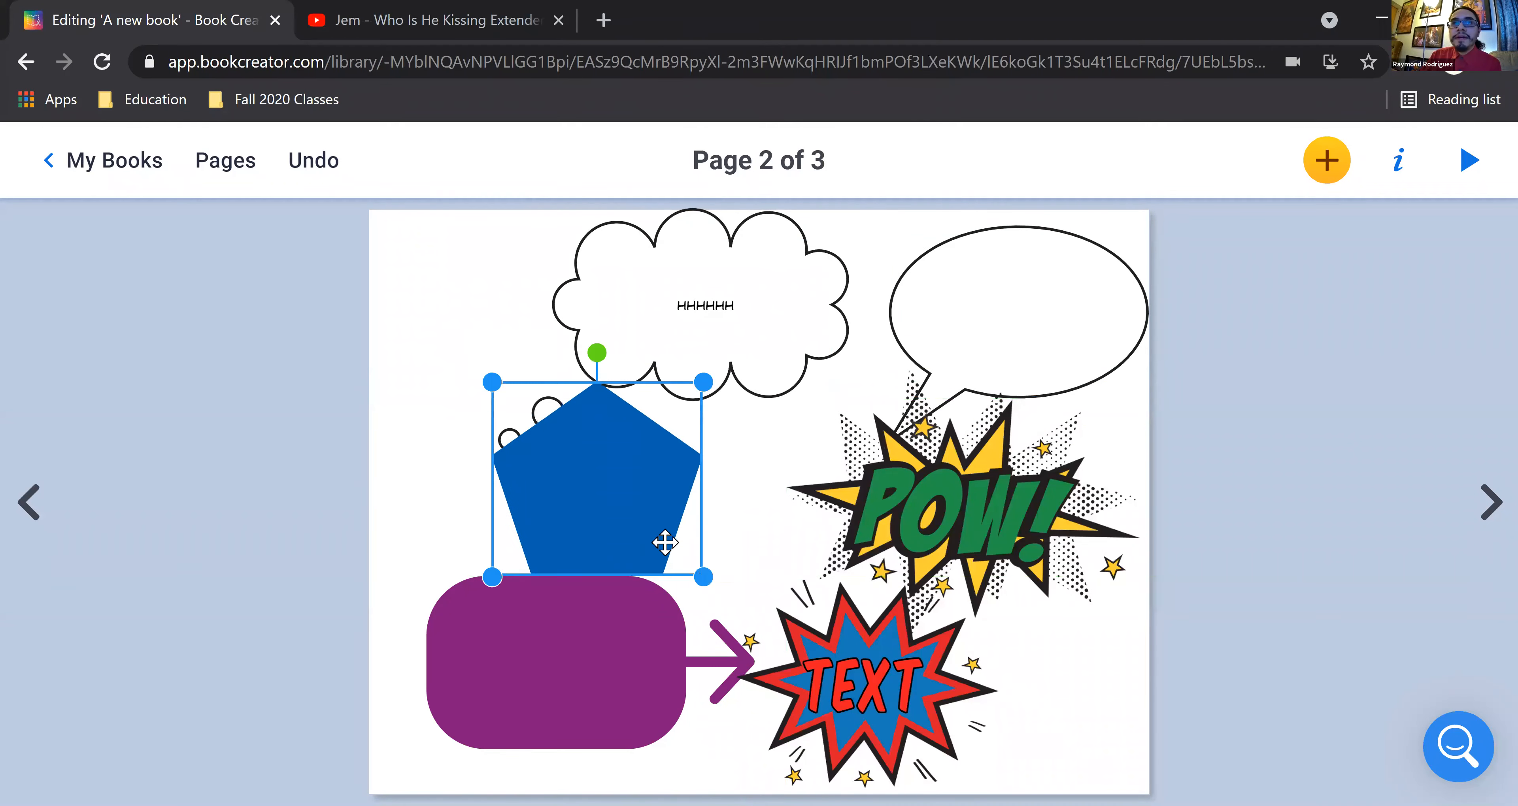
{"action": "left_click", "coordinate": [757, 491]}
{"action": "left_click", "coordinate": [866, 589]}
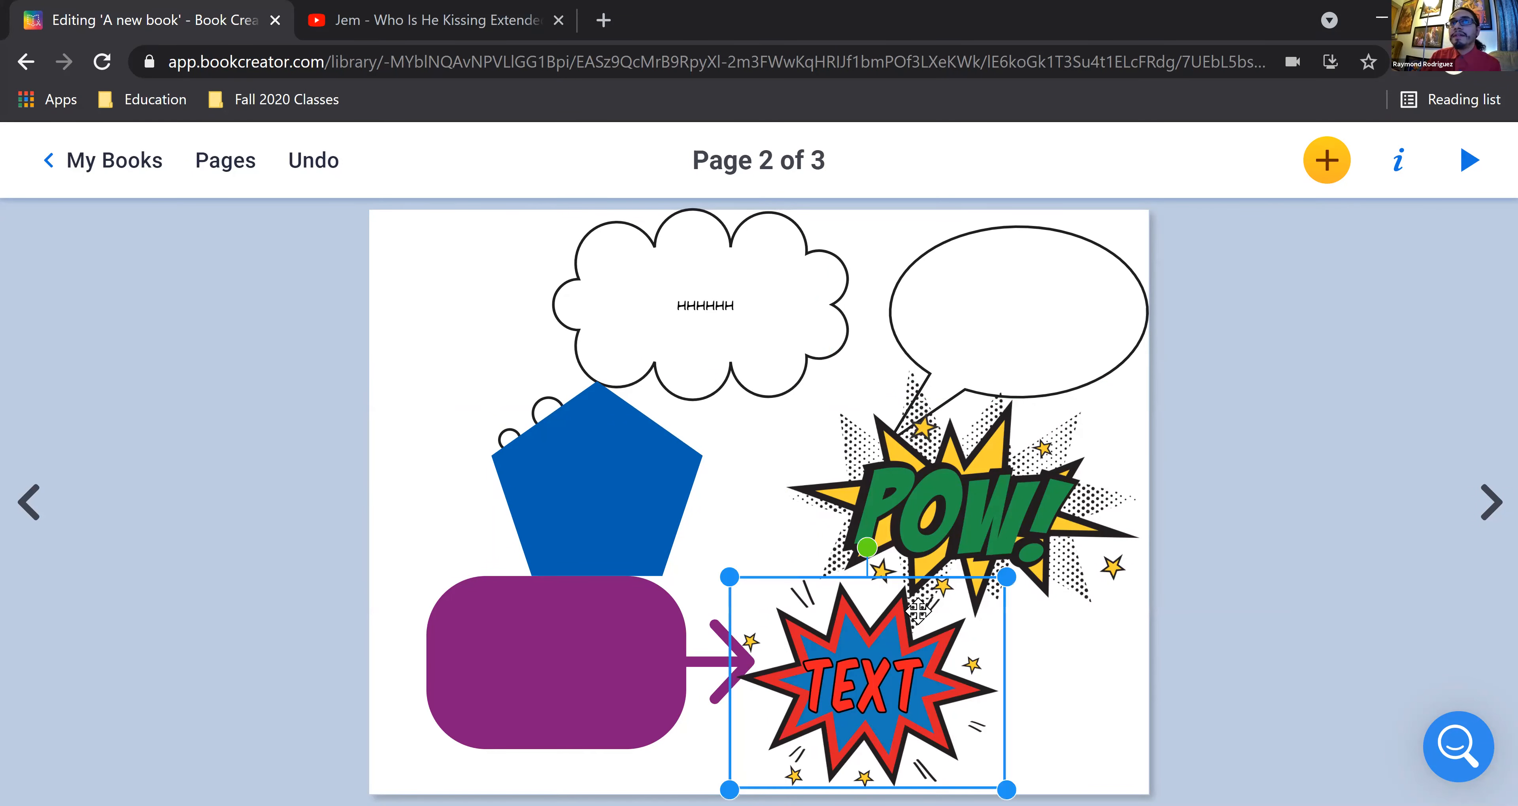
{"action": "left_click", "coordinate": [1089, 642]}
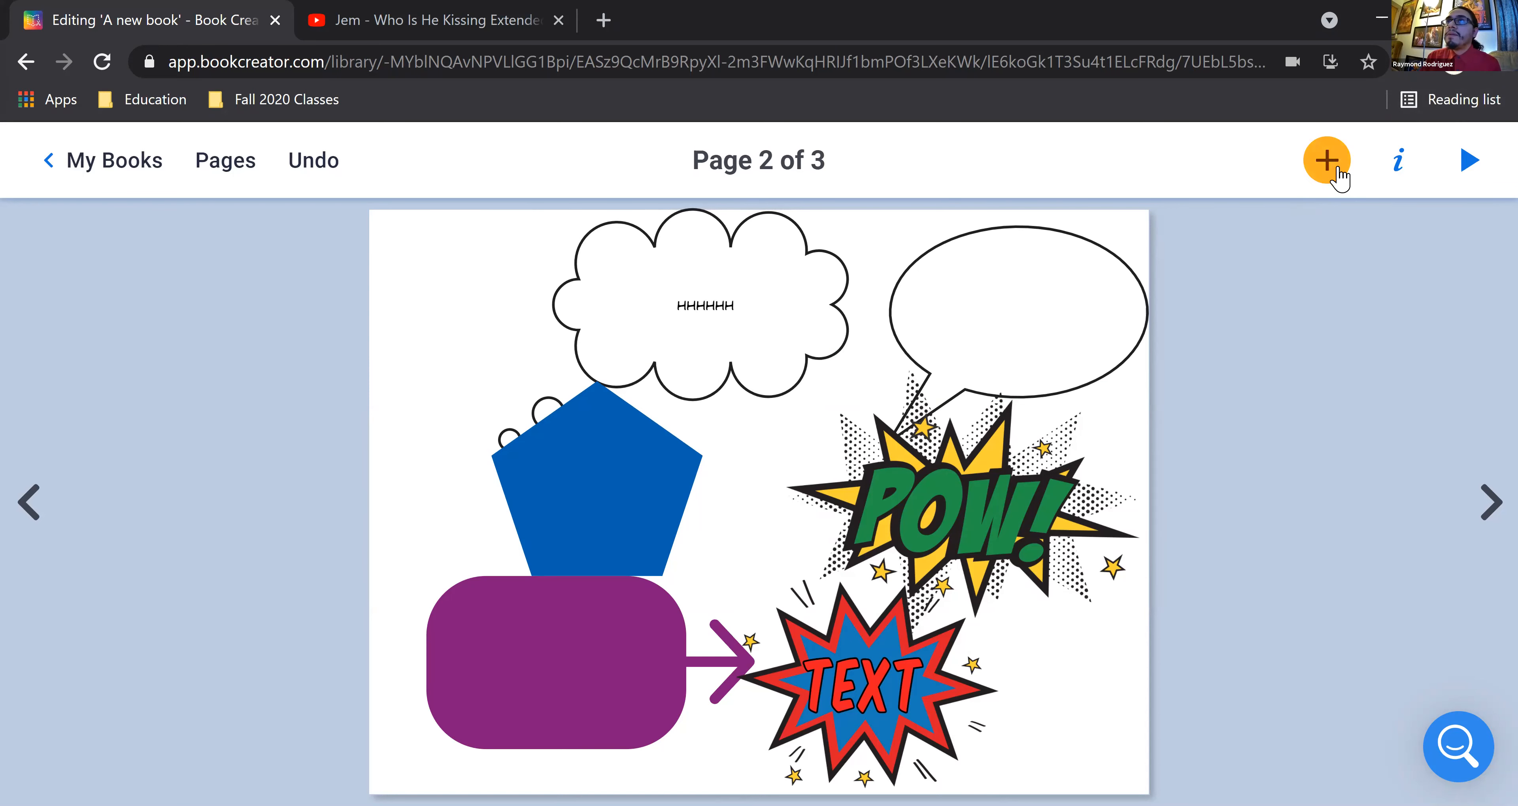
Step: Go to blank page 3 and search the importable images for "puppy"
{"action": "left_click", "coordinate": [1490, 504]}
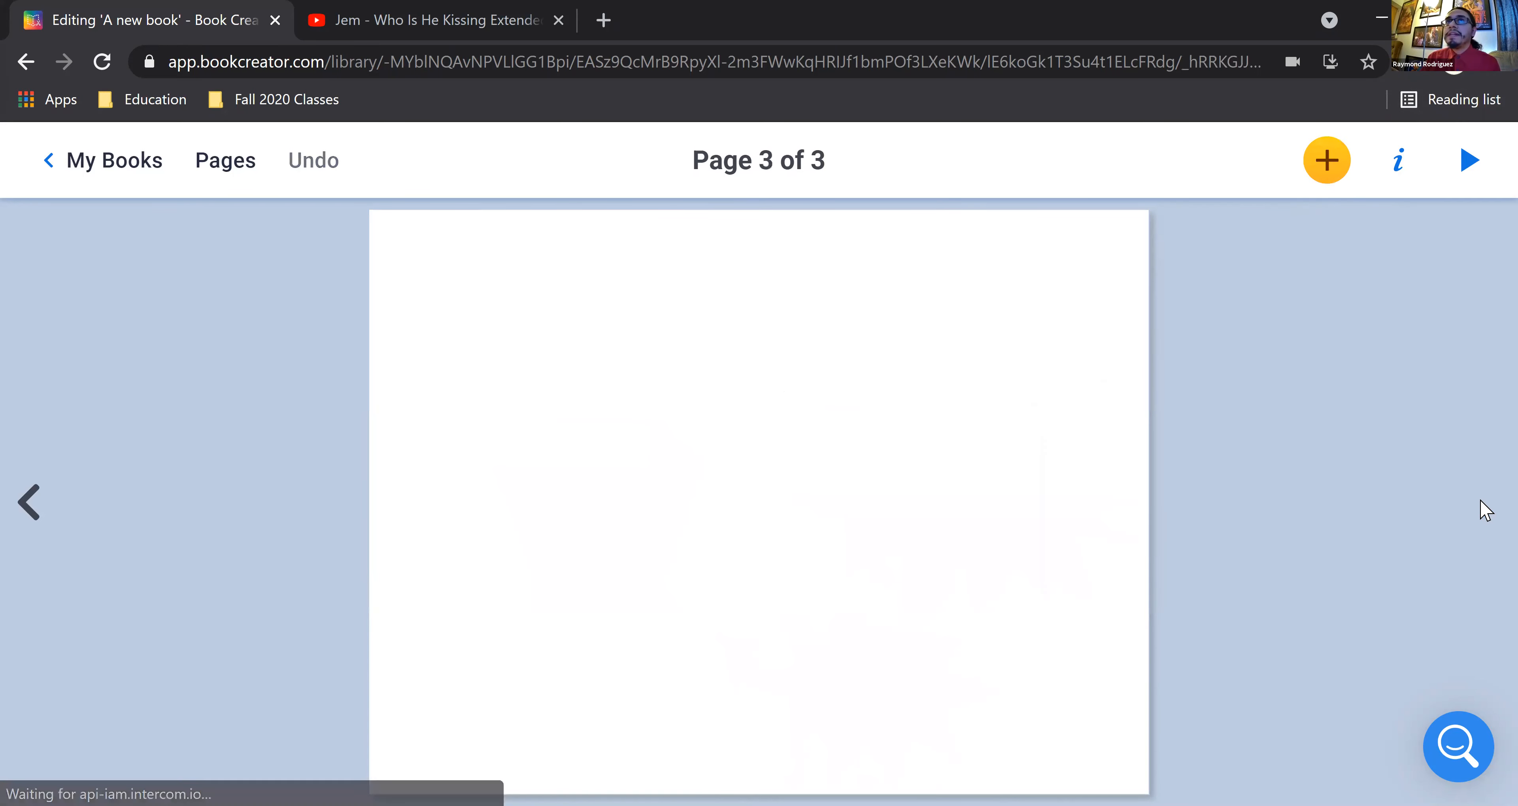
{"action": "left_click", "coordinate": [1326, 171]}
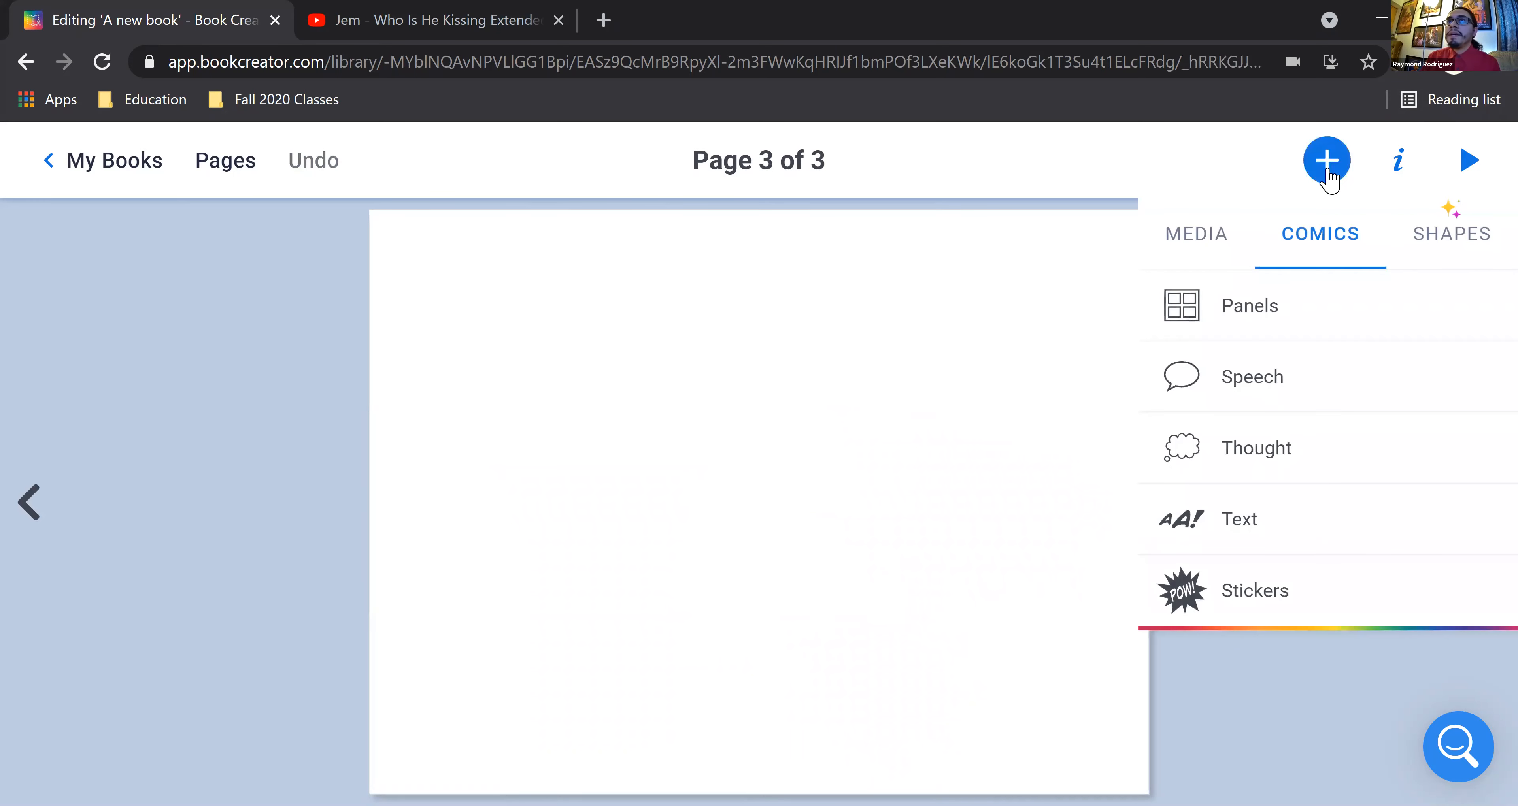
{"action": "left_click", "coordinate": [1212, 242]}
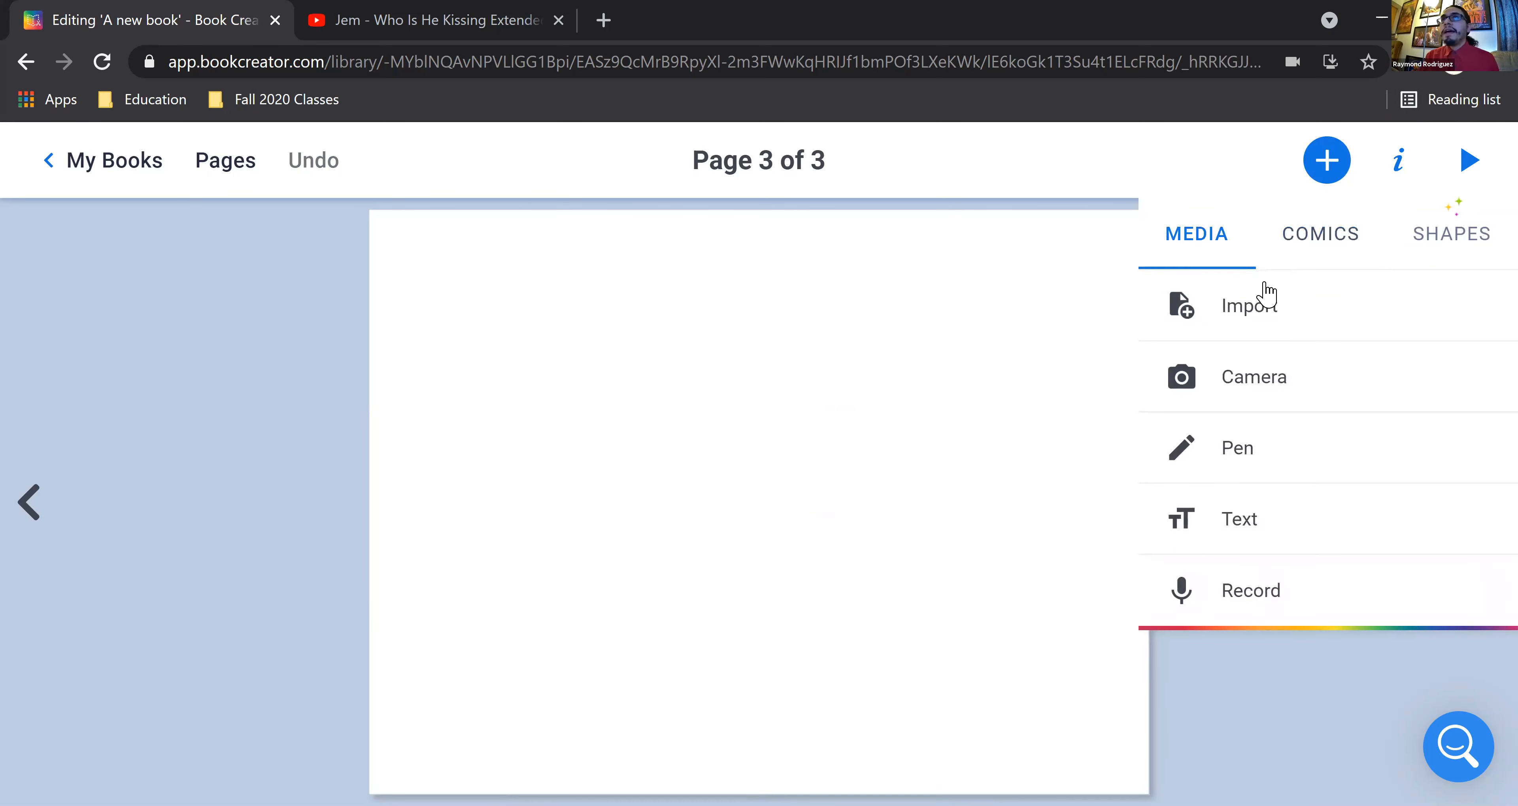
{"action": "left_click", "coordinate": [1245, 321]}
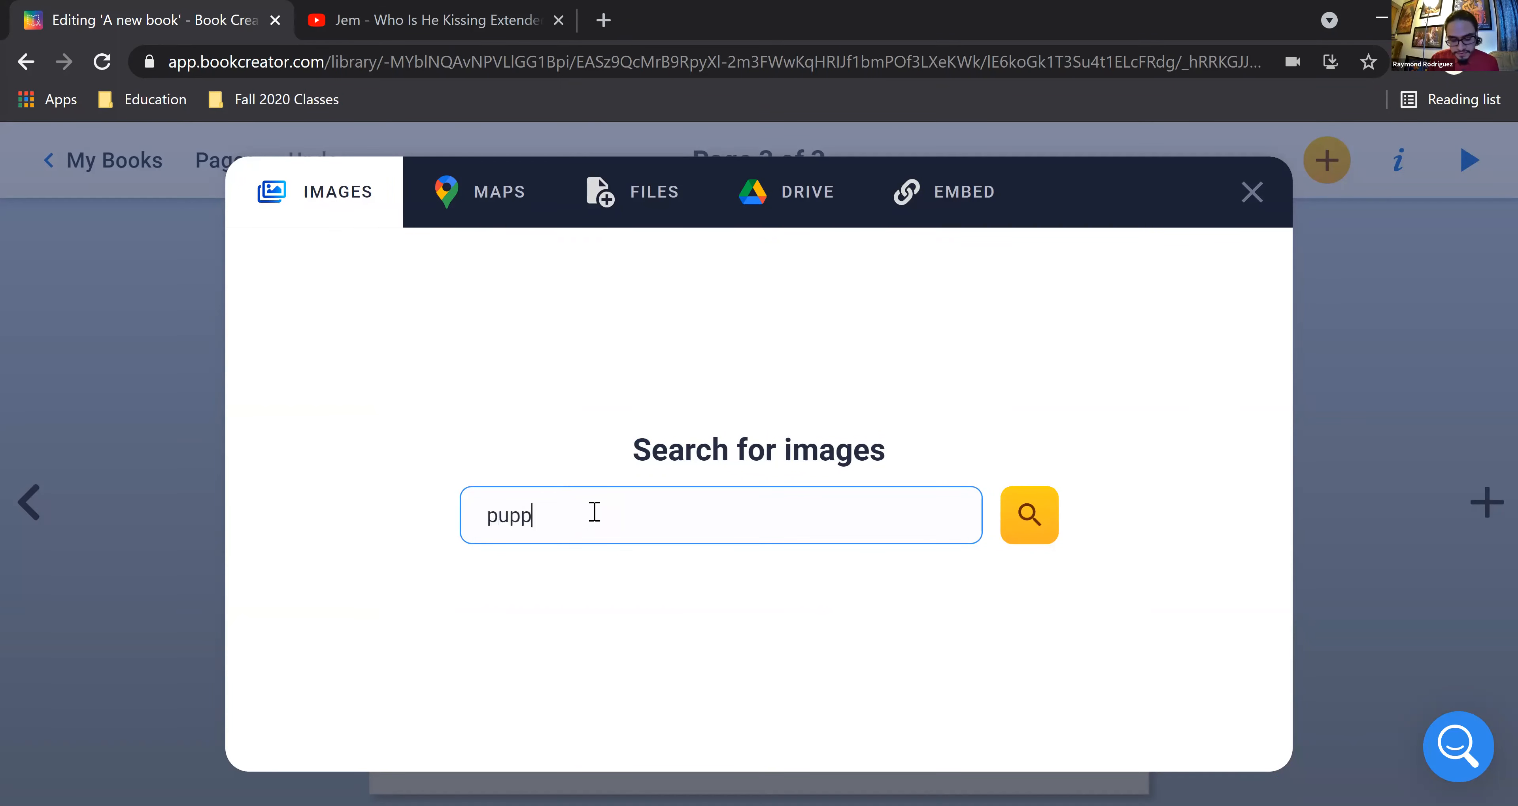
{"action": "key", "text": "Return"}
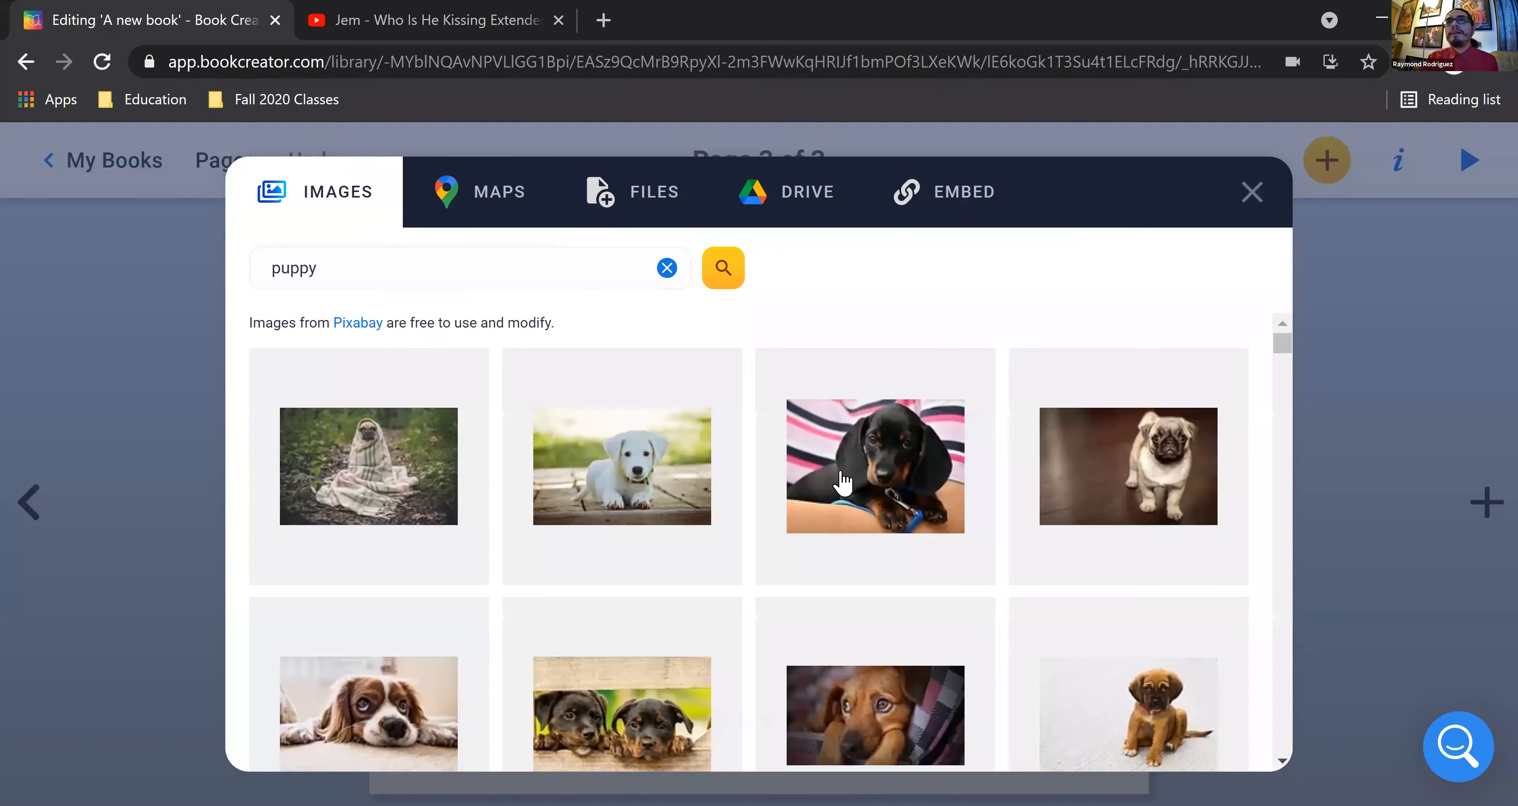
Step: Add the photo of the black and tan dog lying on a teal sofa, enlarge it and place it in the page's upper-right area
{"action": "scroll", "coordinate": [789, 514], "scroll_direction": "down", "scroll_amount": 10}
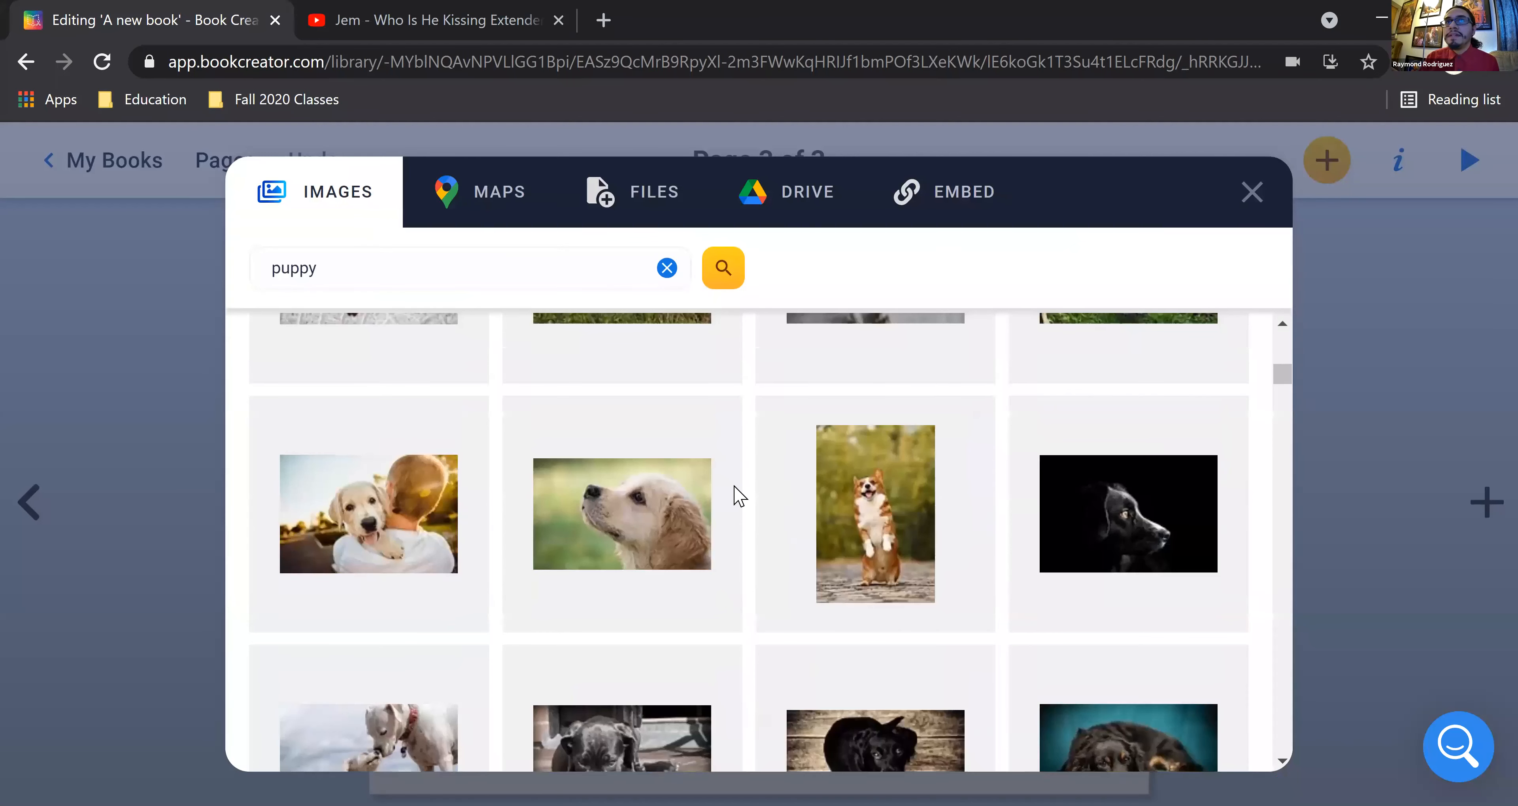
{"action": "scroll", "coordinate": [1028, 459], "scroll_direction": "down", "scroll_amount": 3}
{"action": "left_click", "coordinate": [1113, 439]}
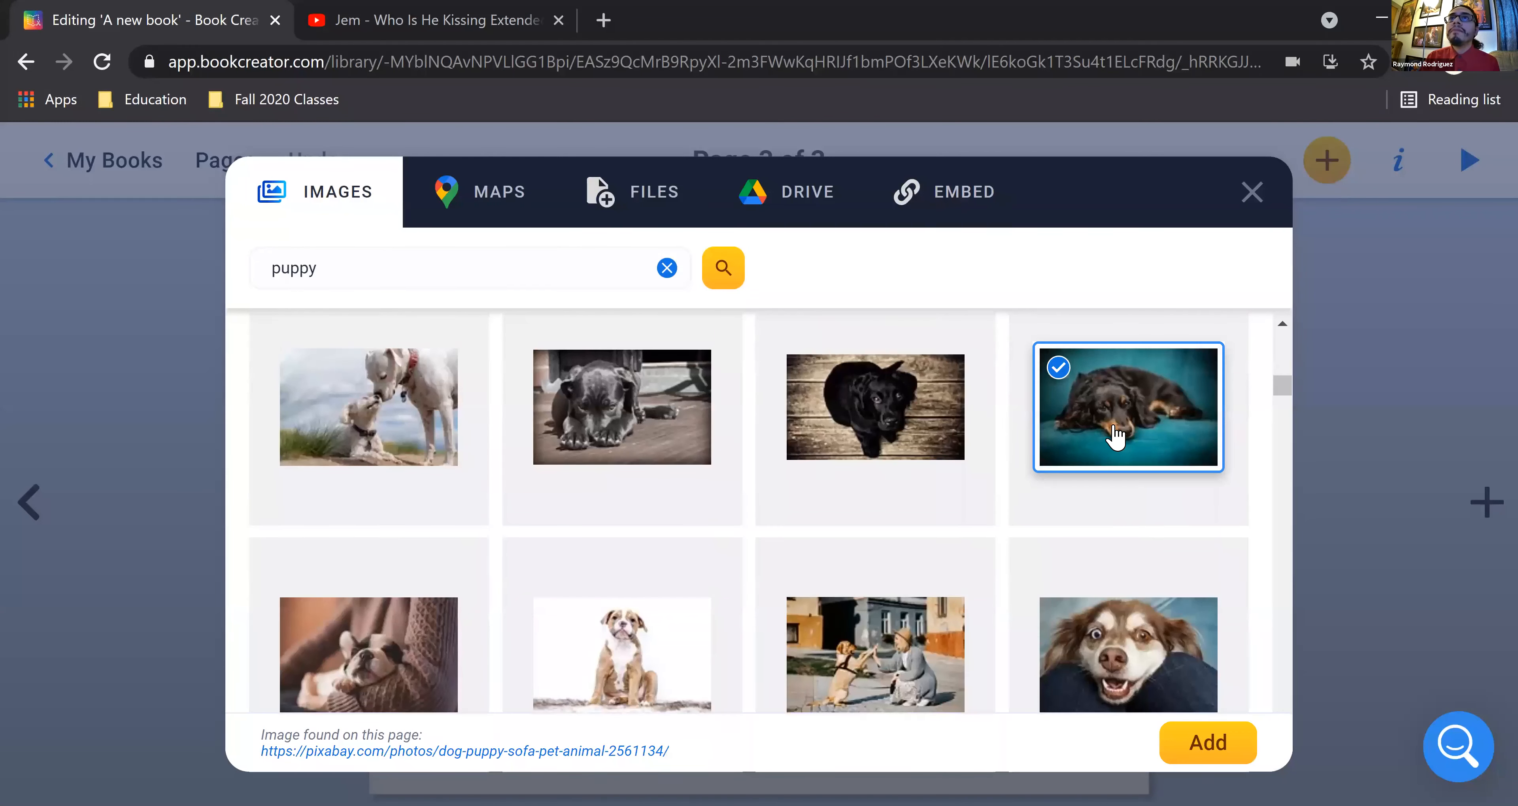
{"action": "left_click", "coordinate": [1204, 747]}
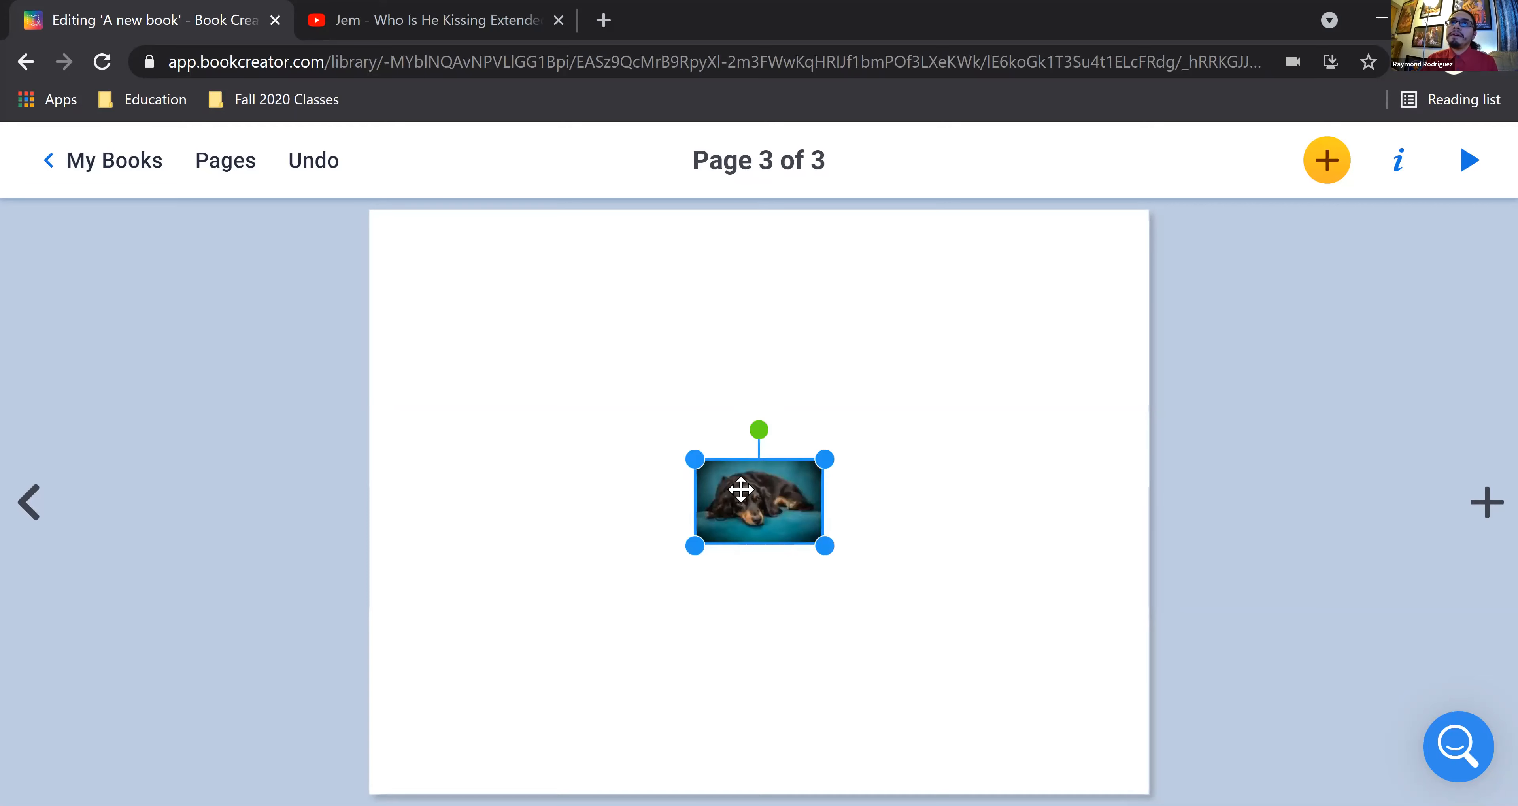
{"action": "left_click_drag", "start_coordinate": [692, 458], "coordinate": [513, 395]}
{"action": "left_click_drag", "start_coordinate": [623, 430], "coordinate": [852, 409]}
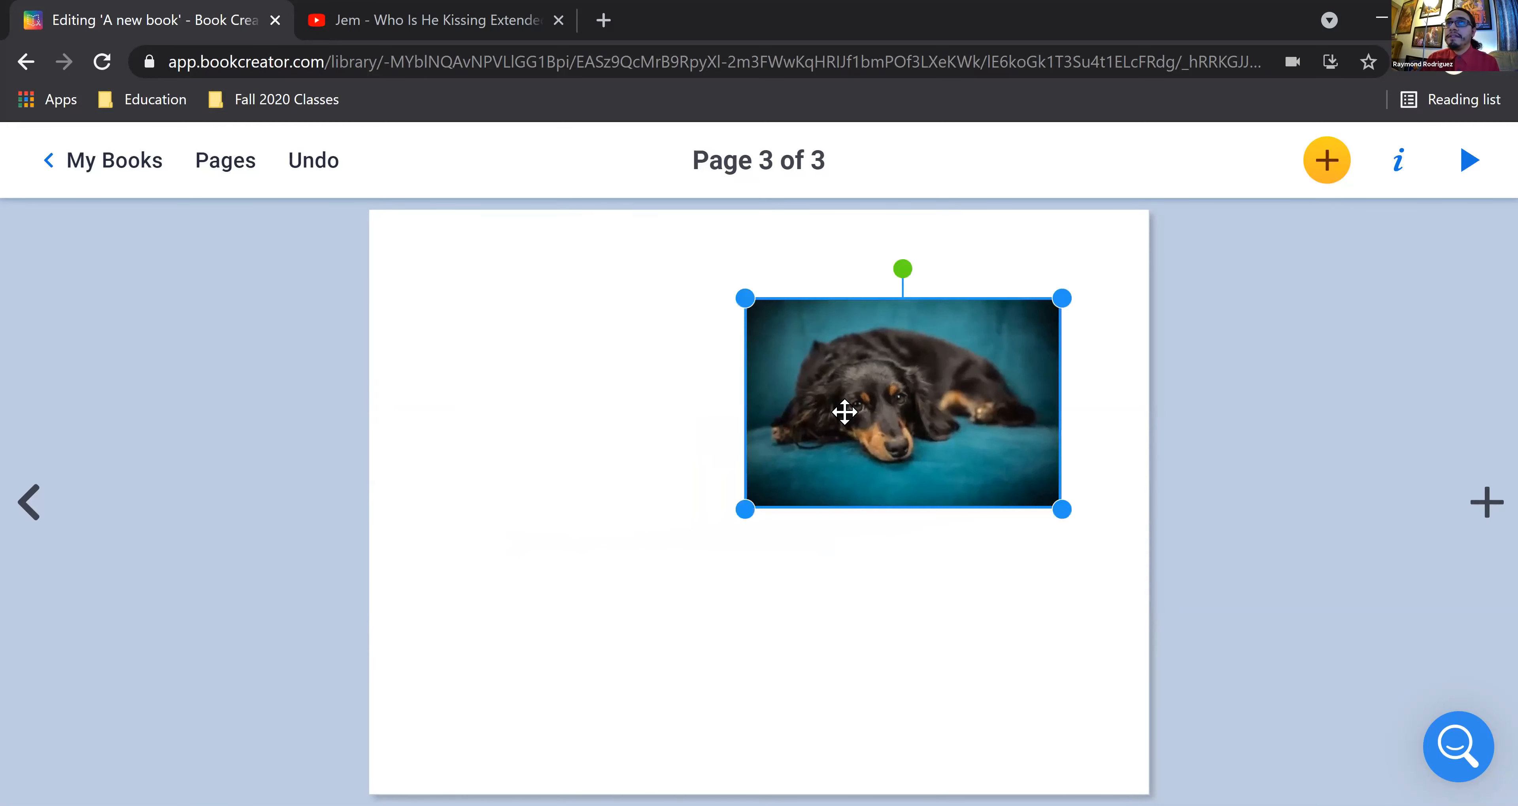
{"action": "left_click", "coordinate": [1401, 162]}
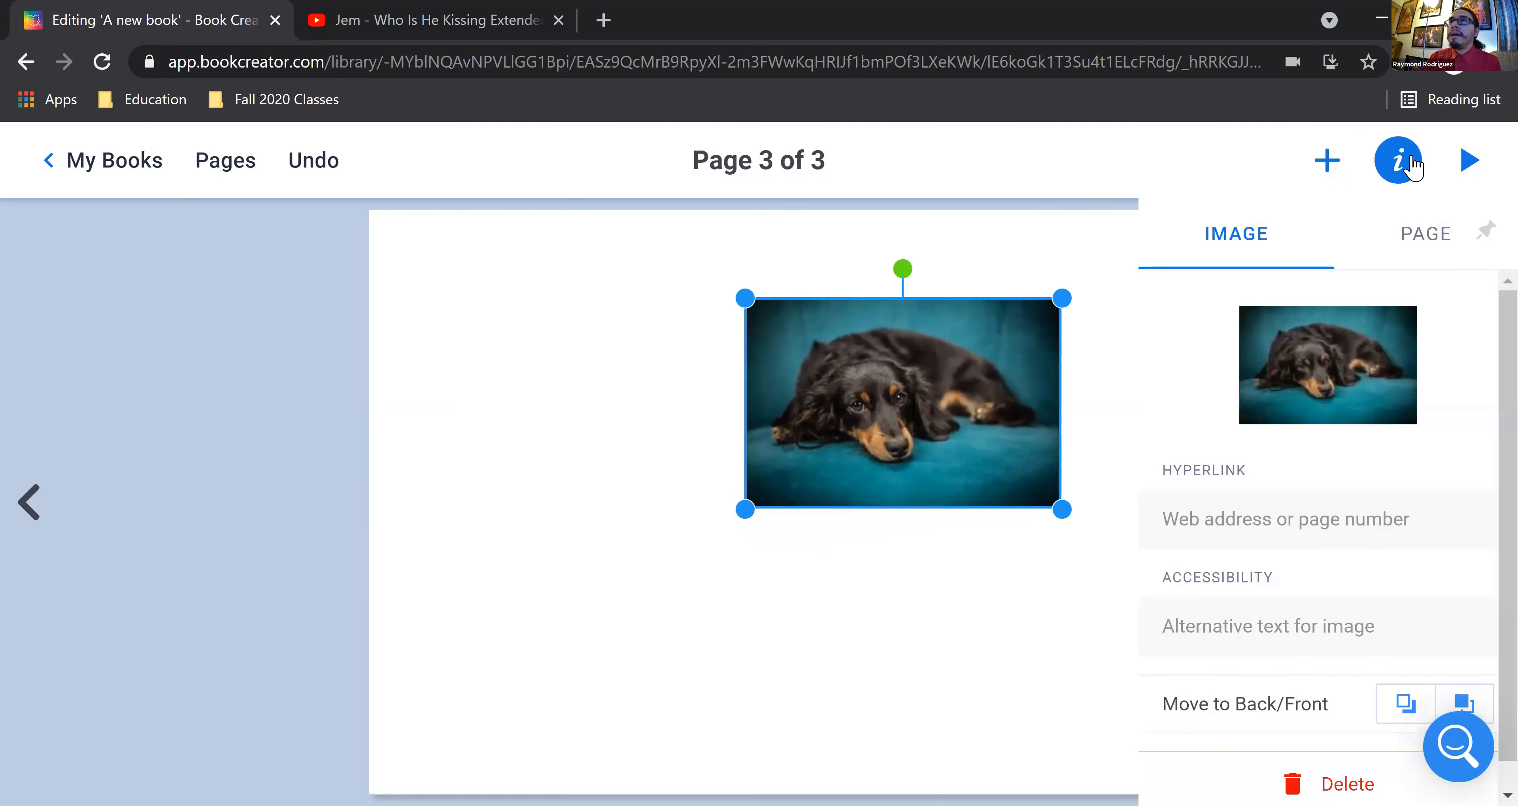
{"action": "left_click", "coordinate": [1266, 522]}
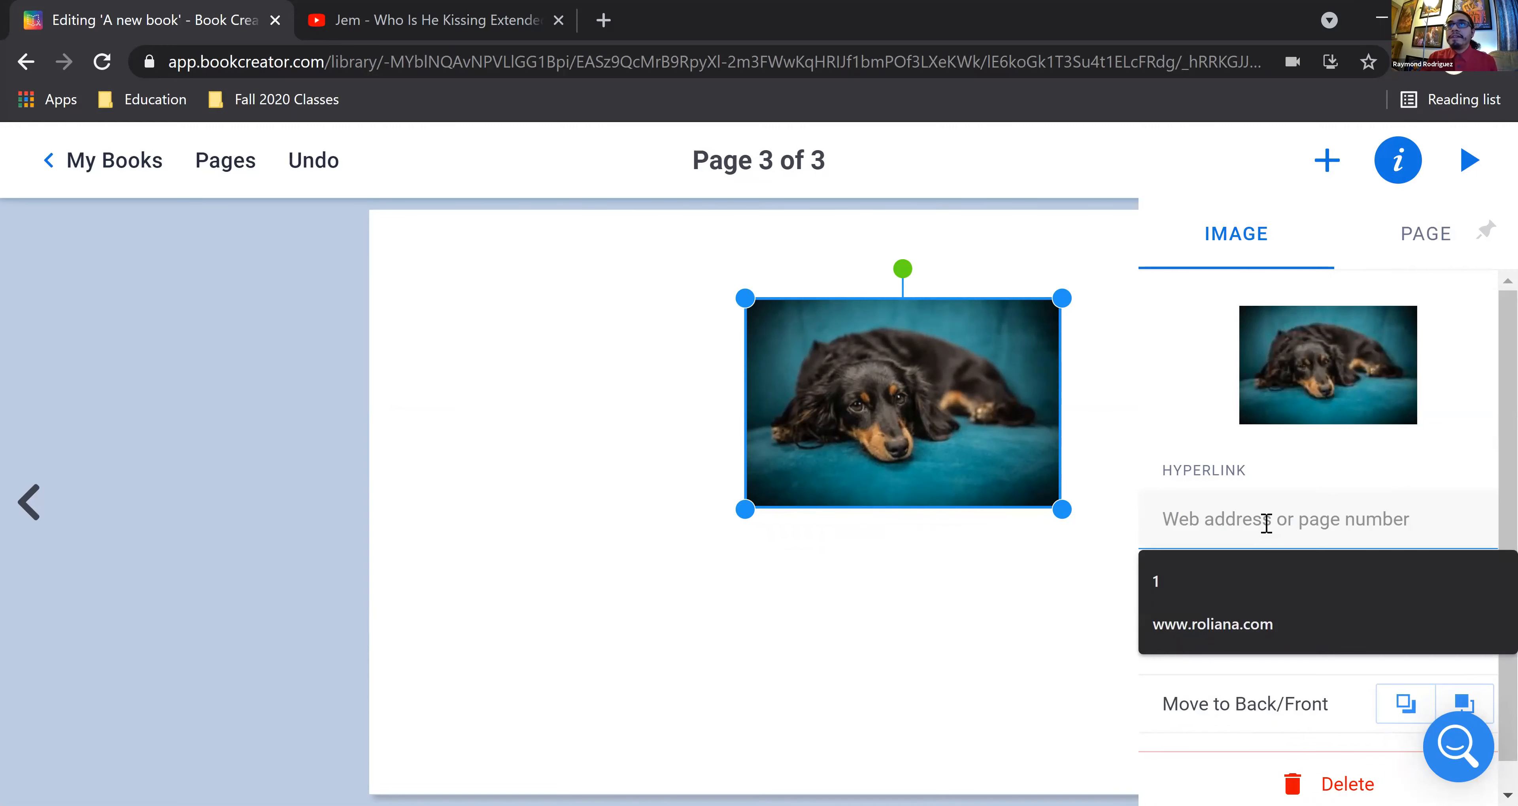
{"action": "left_click", "coordinate": [1205, 624]}
{"action": "left_click", "coordinate": [1207, 619]}
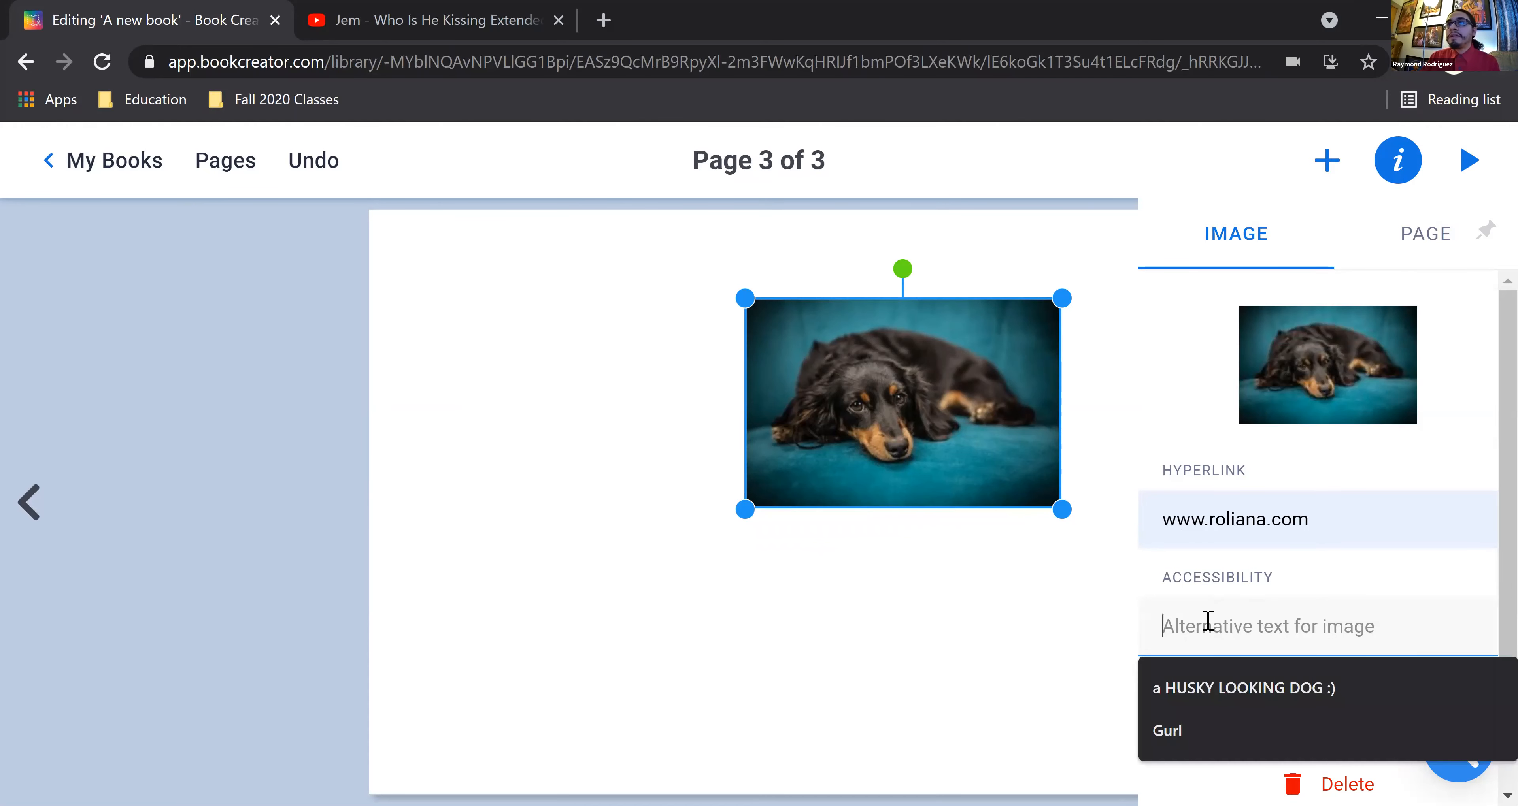
{"action": "left_click", "coordinate": [1202, 690]}
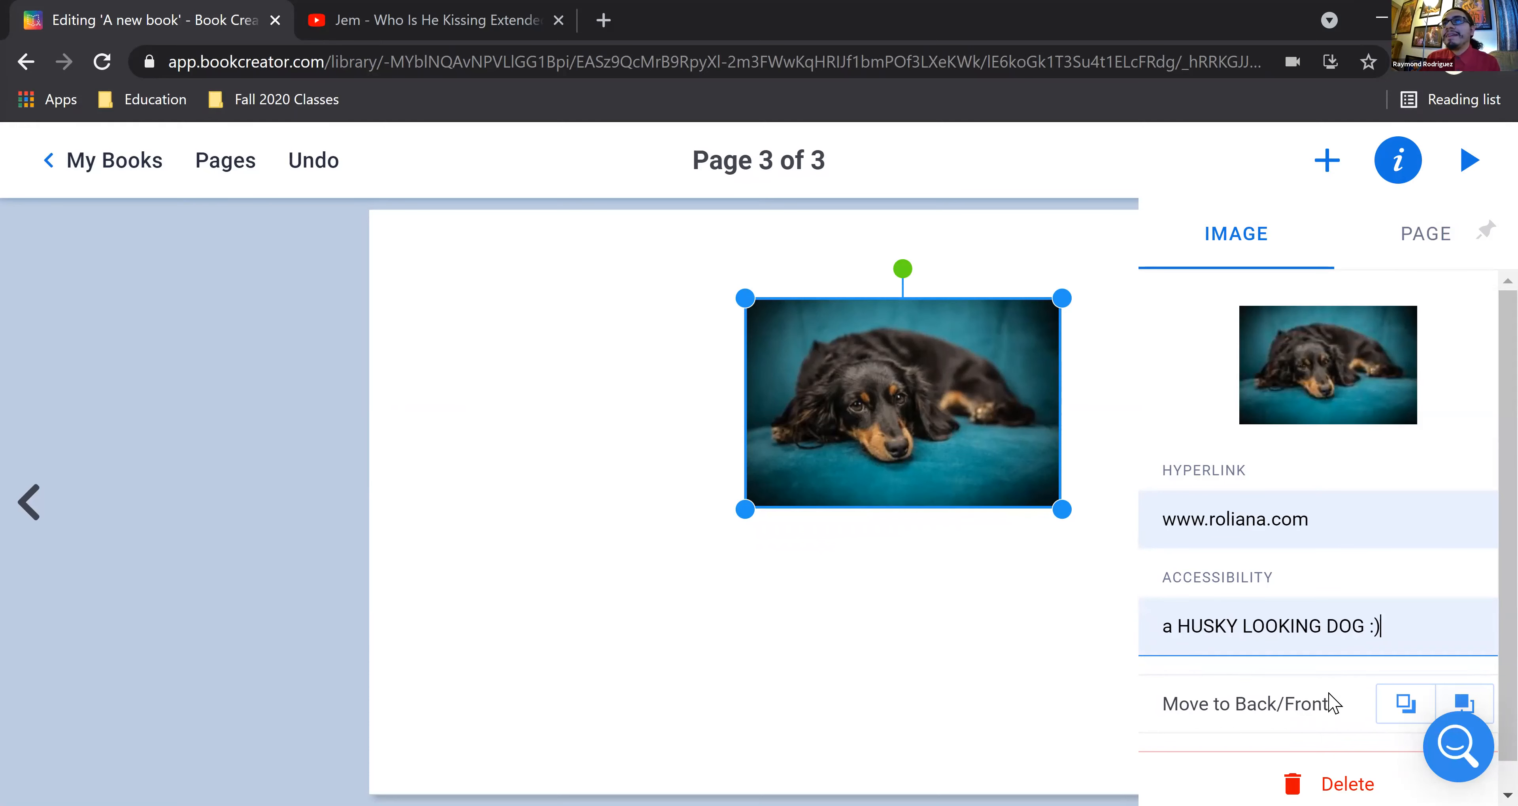
{"action": "scroll", "coordinate": [1348, 678], "scroll_direction": "down", "scroll_amount": 1}
{"action": "left_click", "coordinate": [920, 620]}
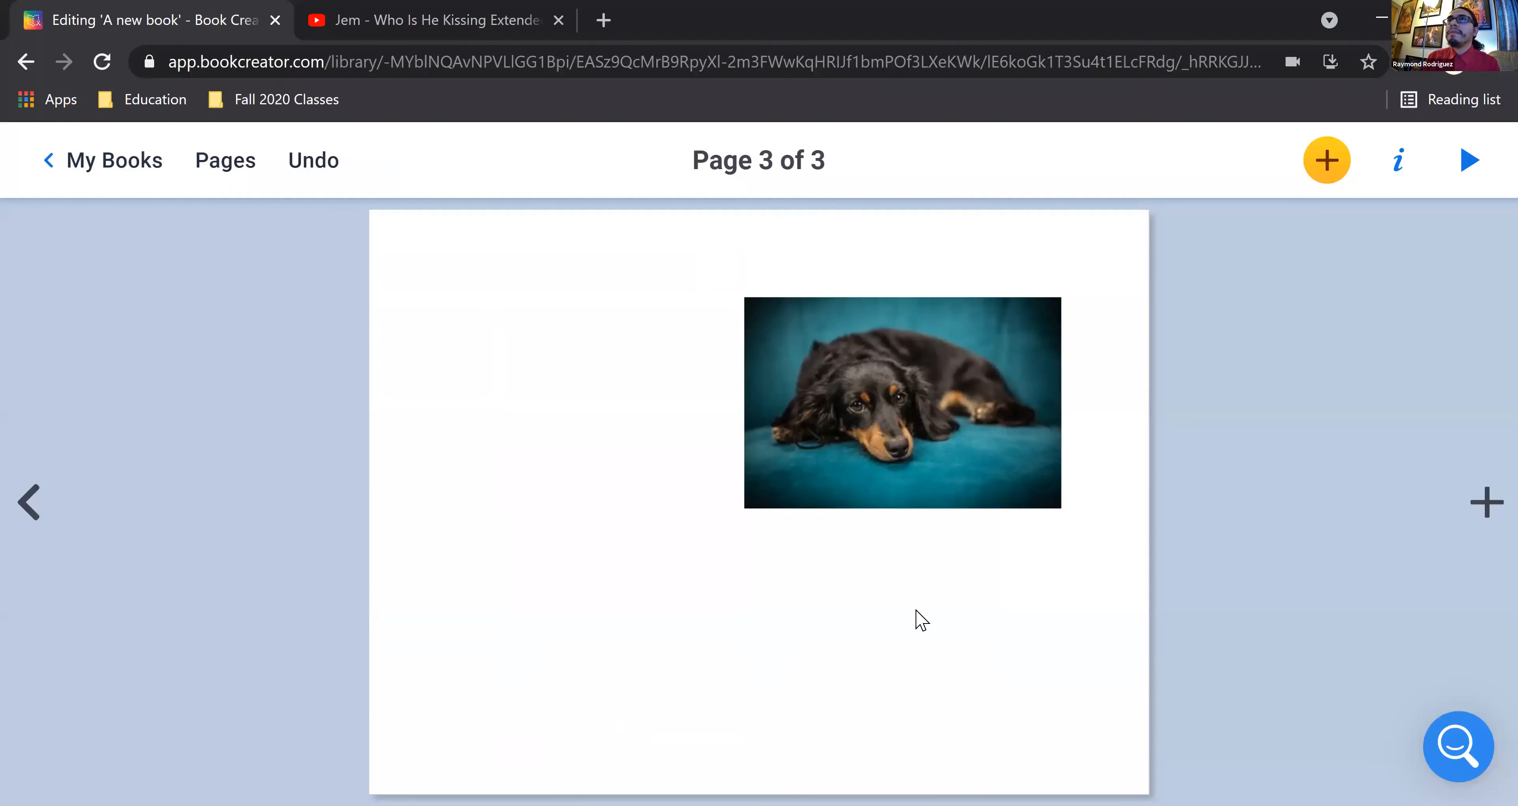
Step: Move the dog photo closer to the page's upper-right corner
{"action": "left_click", "coordinate": [942, 400]}
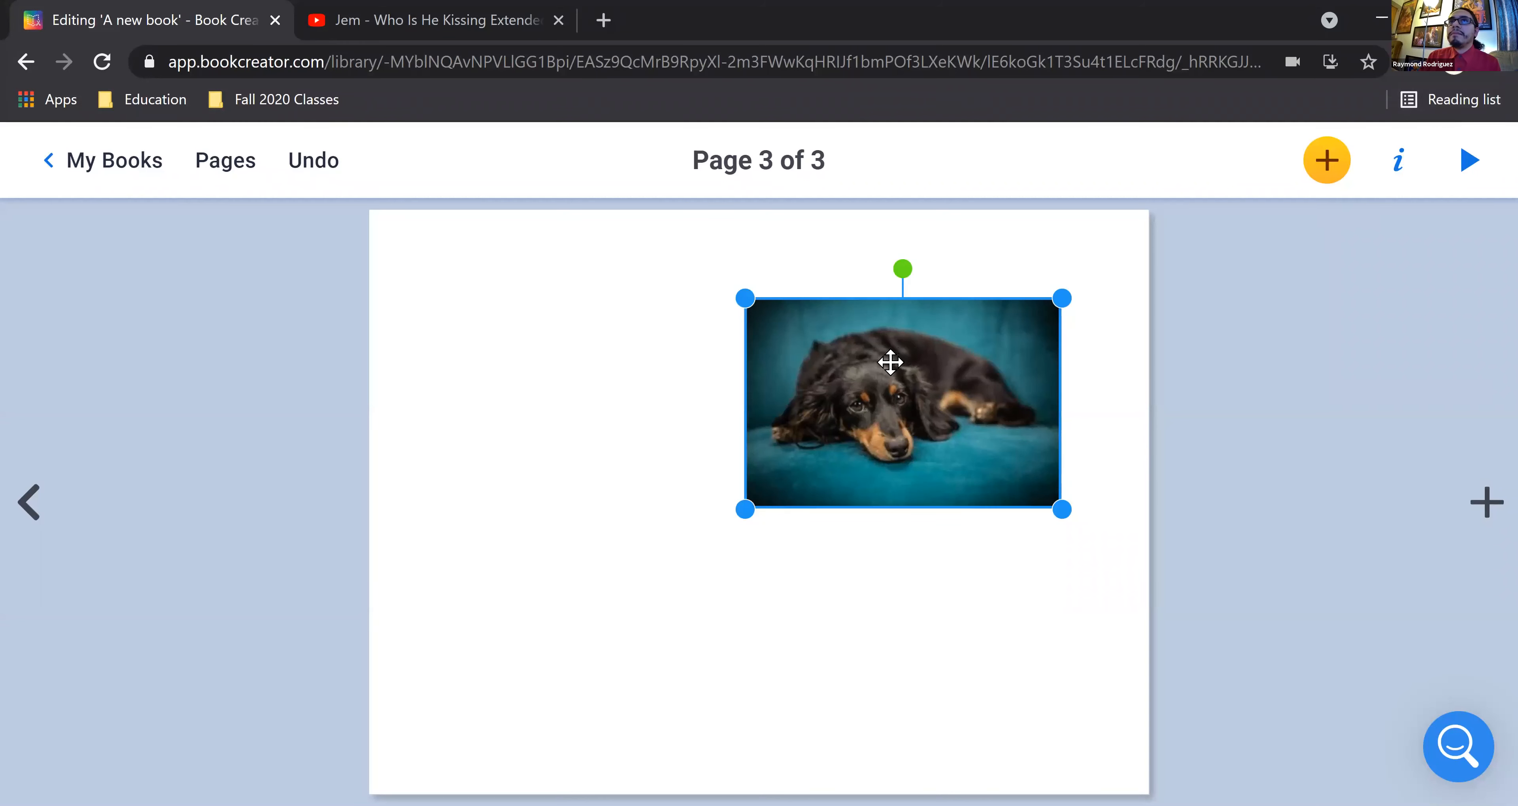
{"action": "left_click_drag", "start_coordinate": [888, 363], "coordinate": [939, 285]}
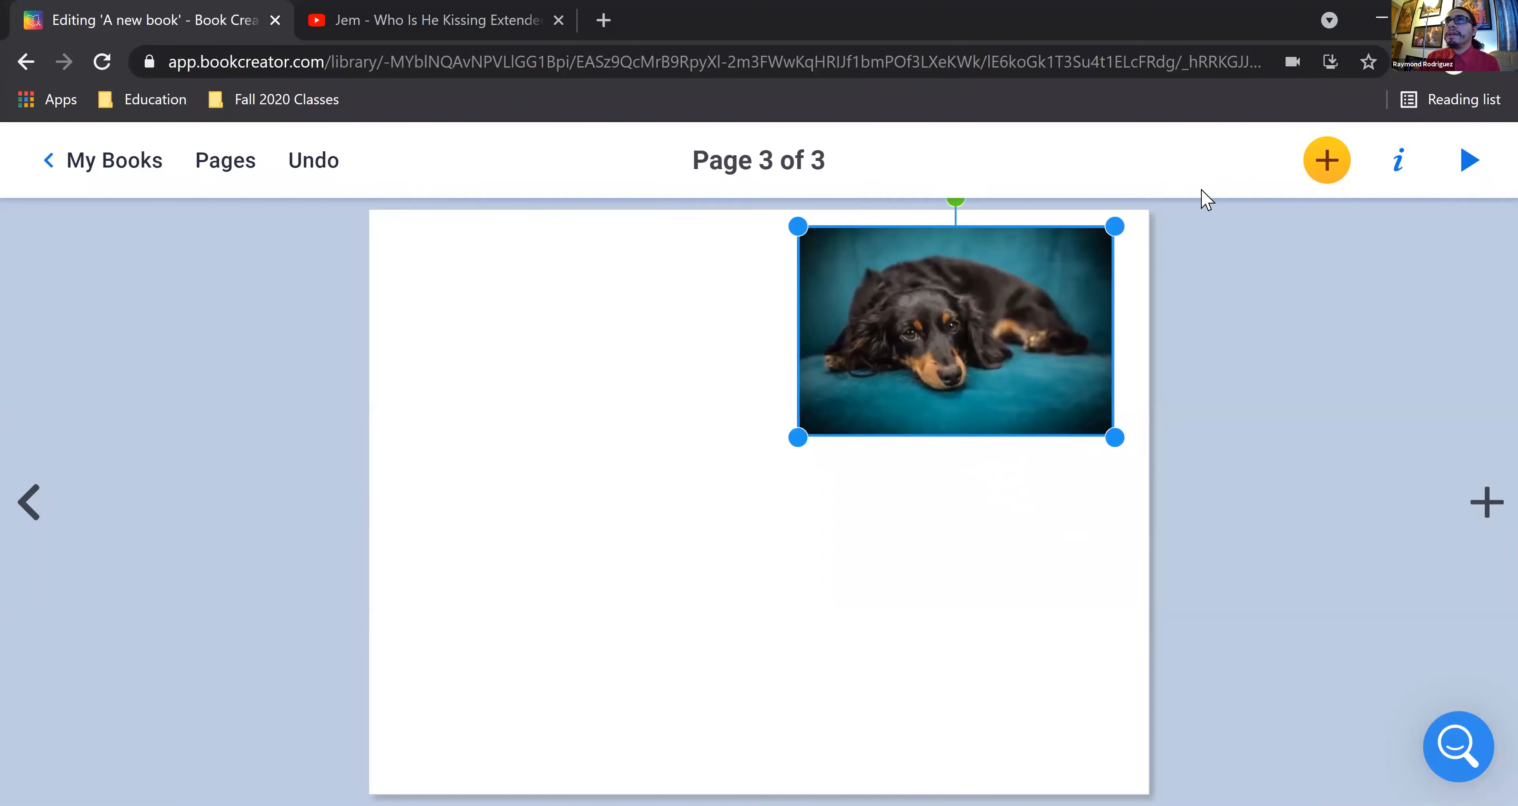
Step: Start importing a map, search for Platteville, WI, USA, and display the location in Satellite view
{"action": "left_click", "coordinate": [1326, 164]}
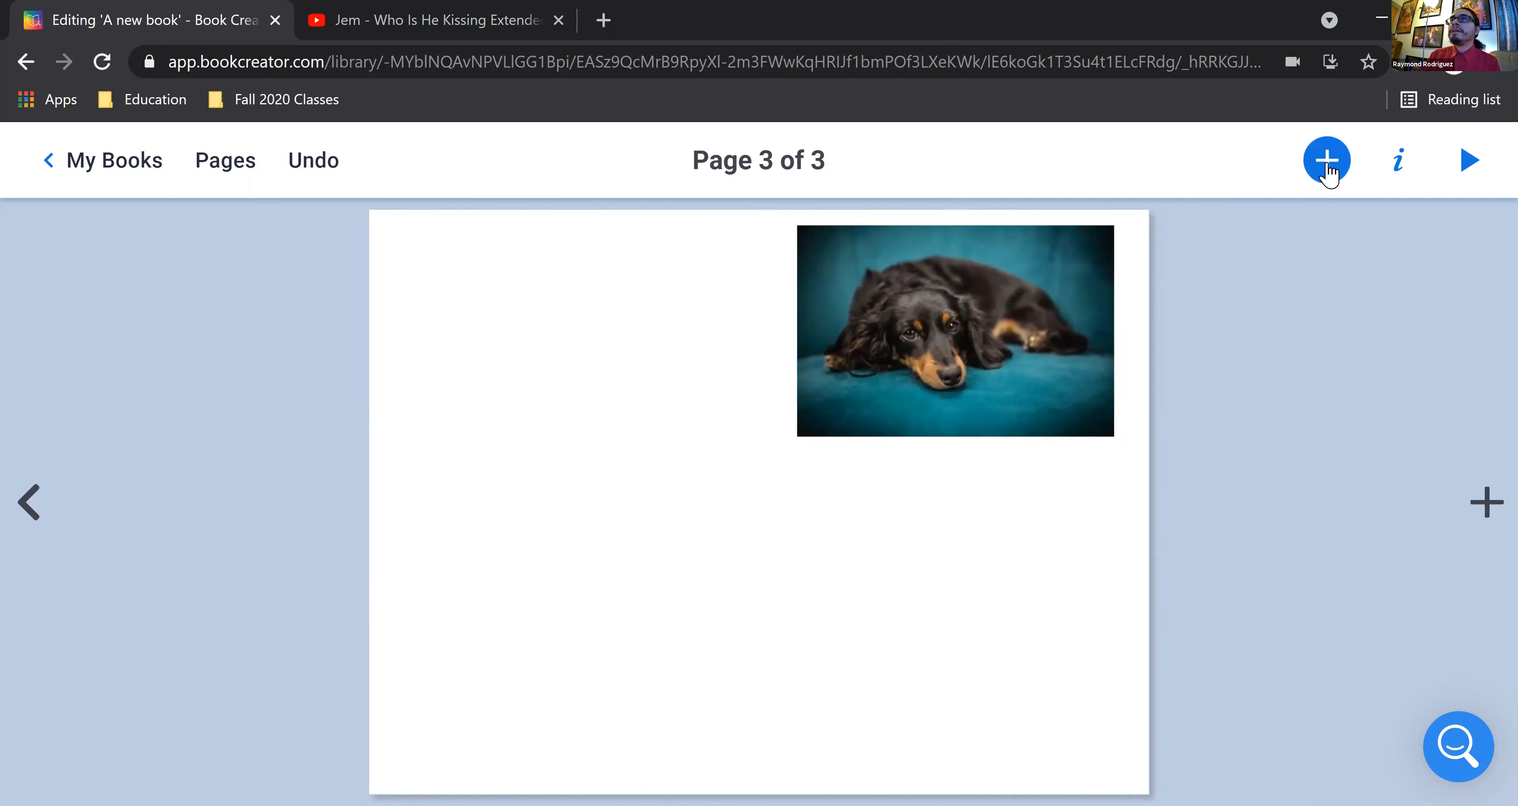
{"action": "left_click", "coordinate": [1192, 239]}
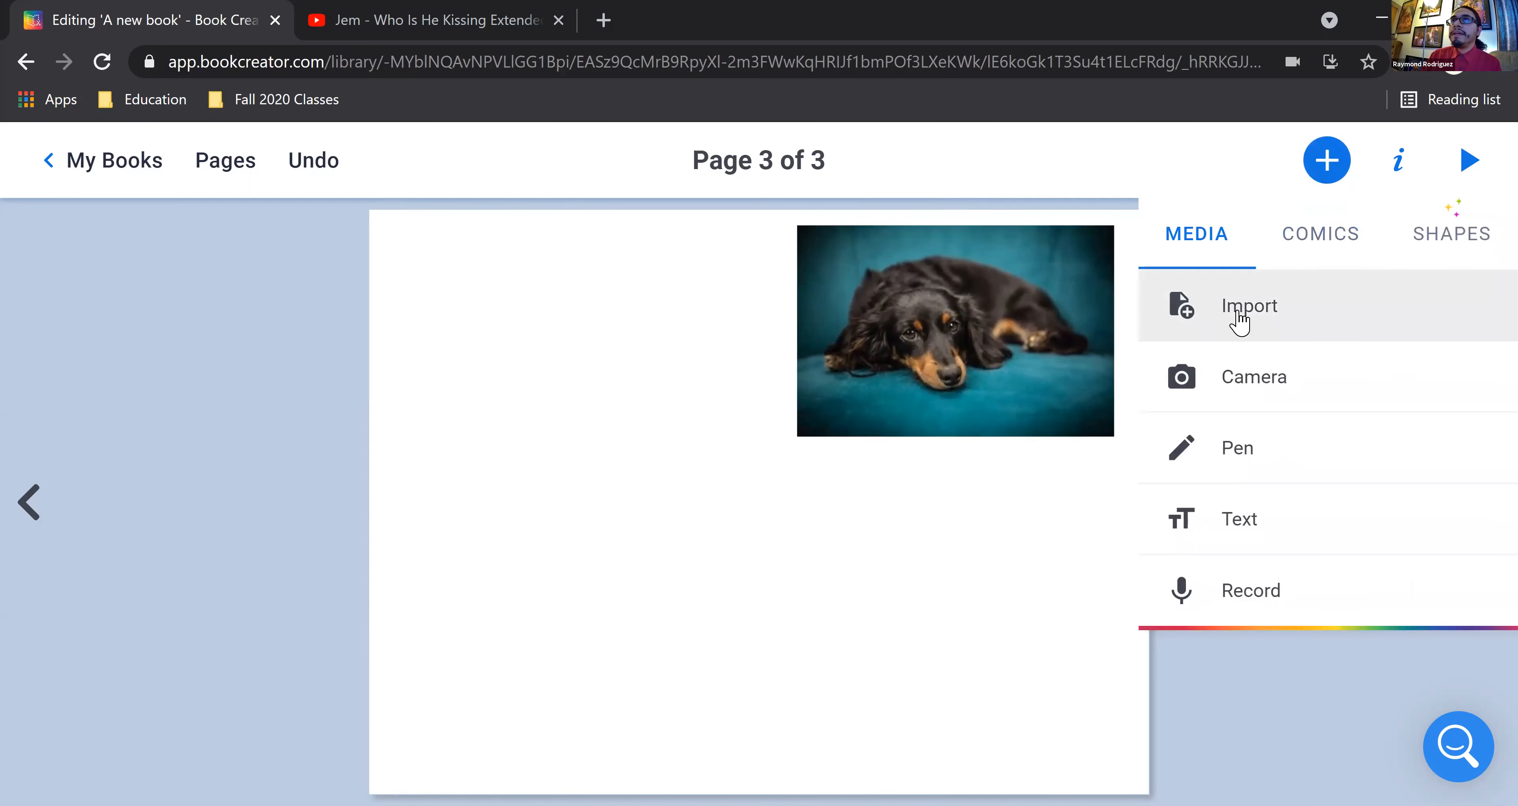
{"action": "left_click", "coordinate": [1259, 330]}
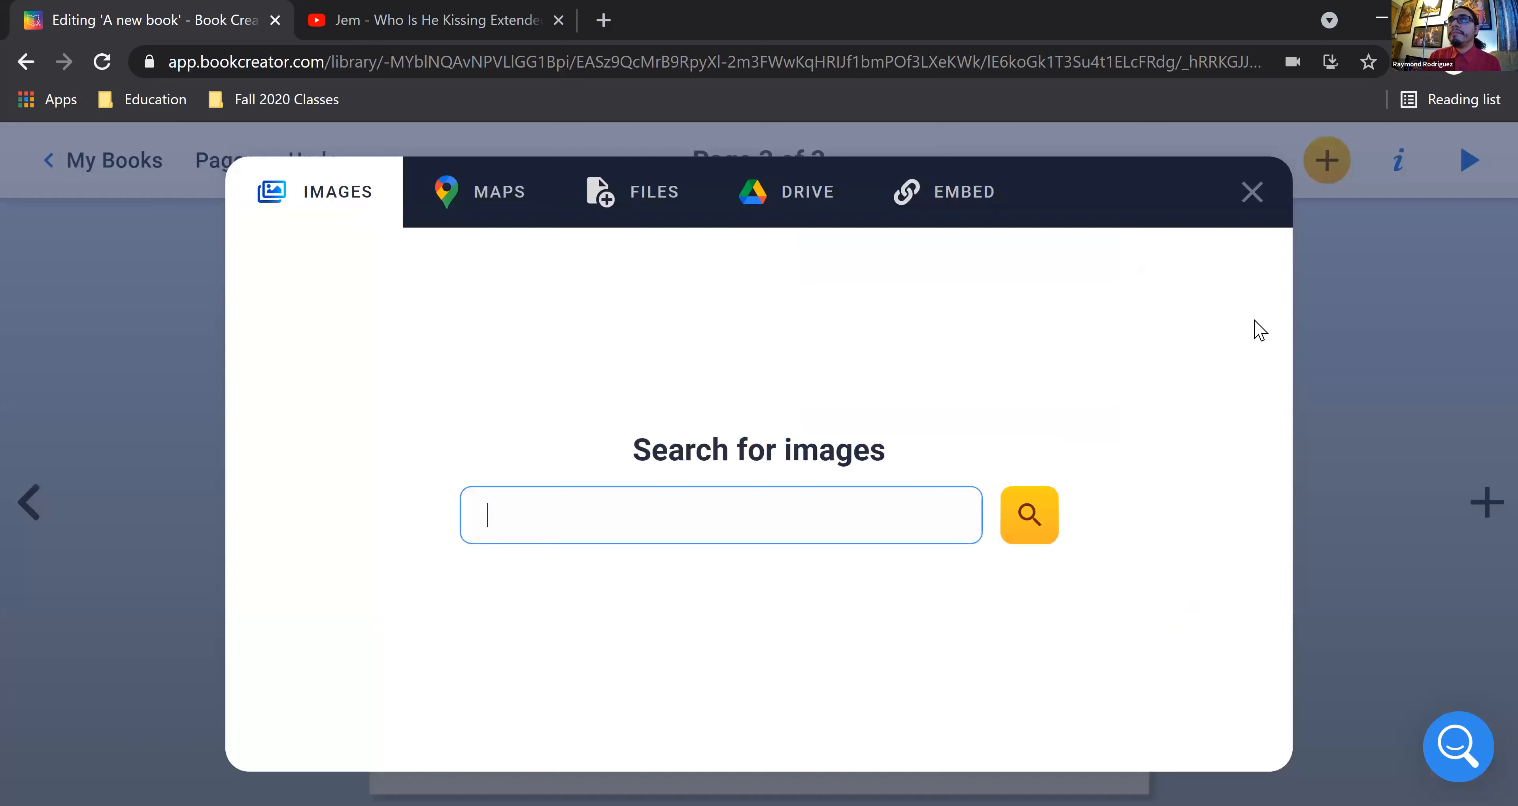
{"action": "left_click", "coordinate": [507, 223]}
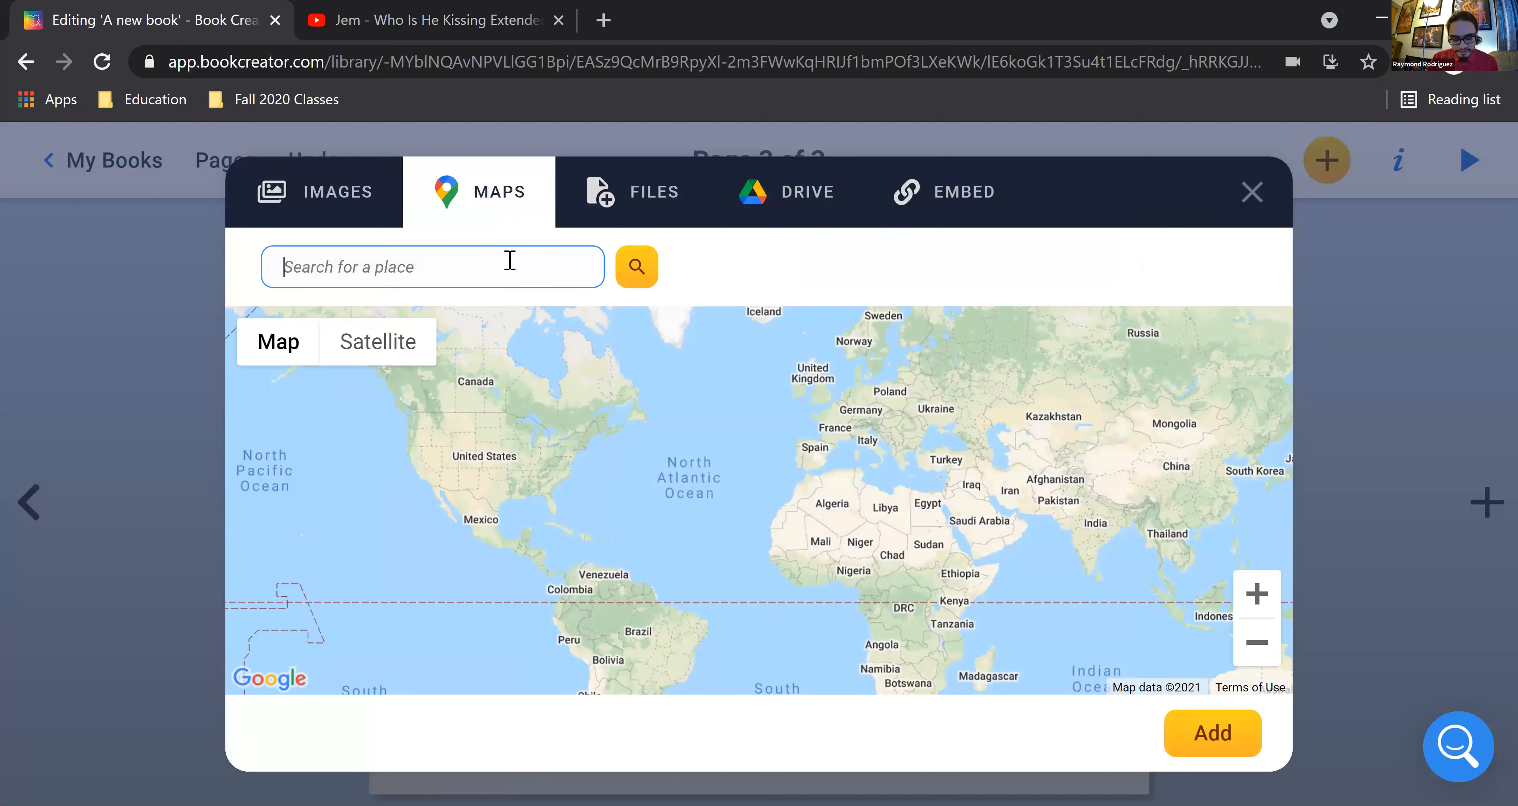
{"action": "type", "text": "platteville"}
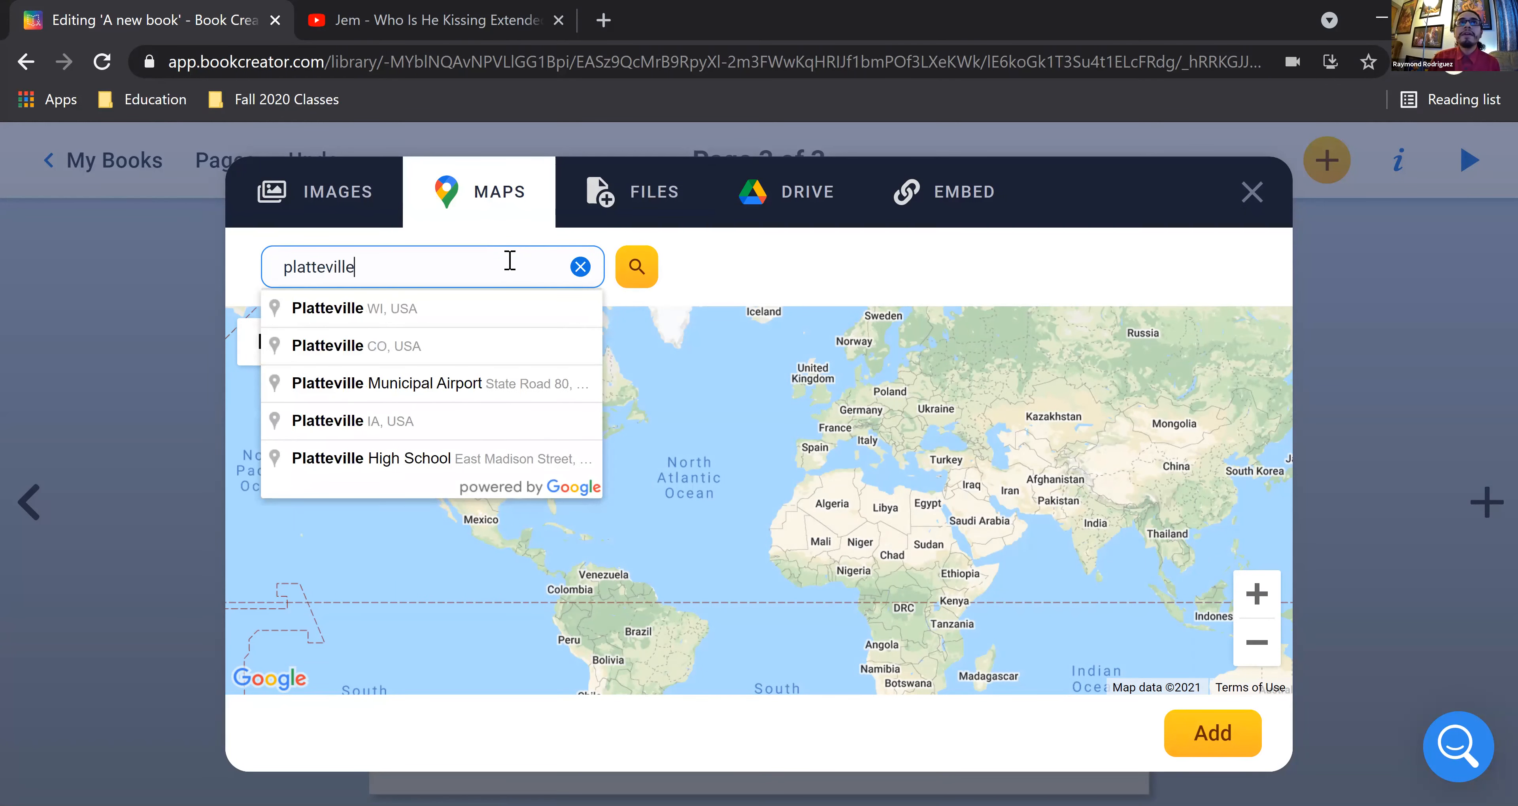
{"action": "left_click", "coordinate": [323, 311]}
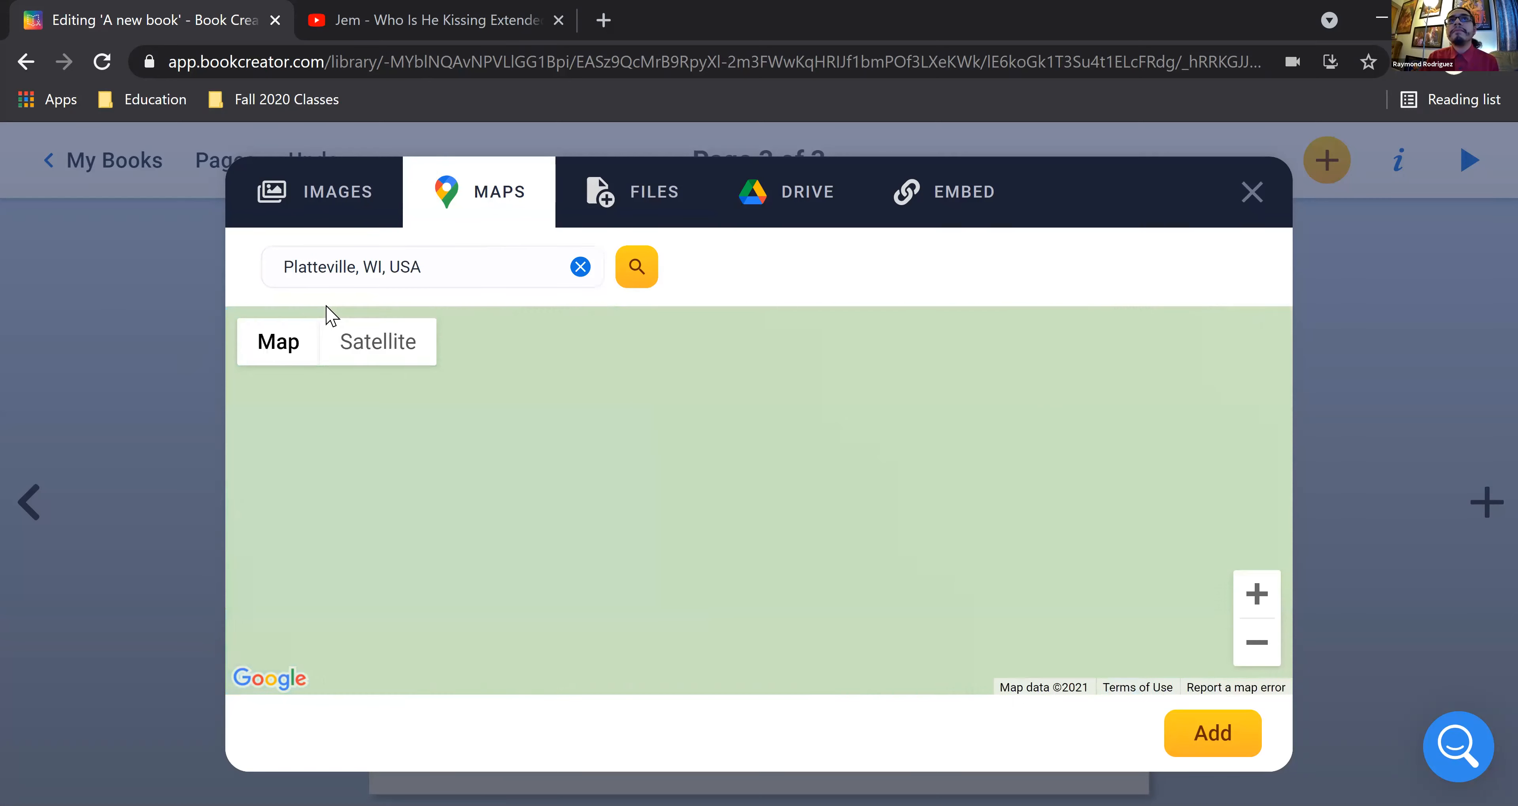
{"action": "left_click", "coordinate": [380, 348]}
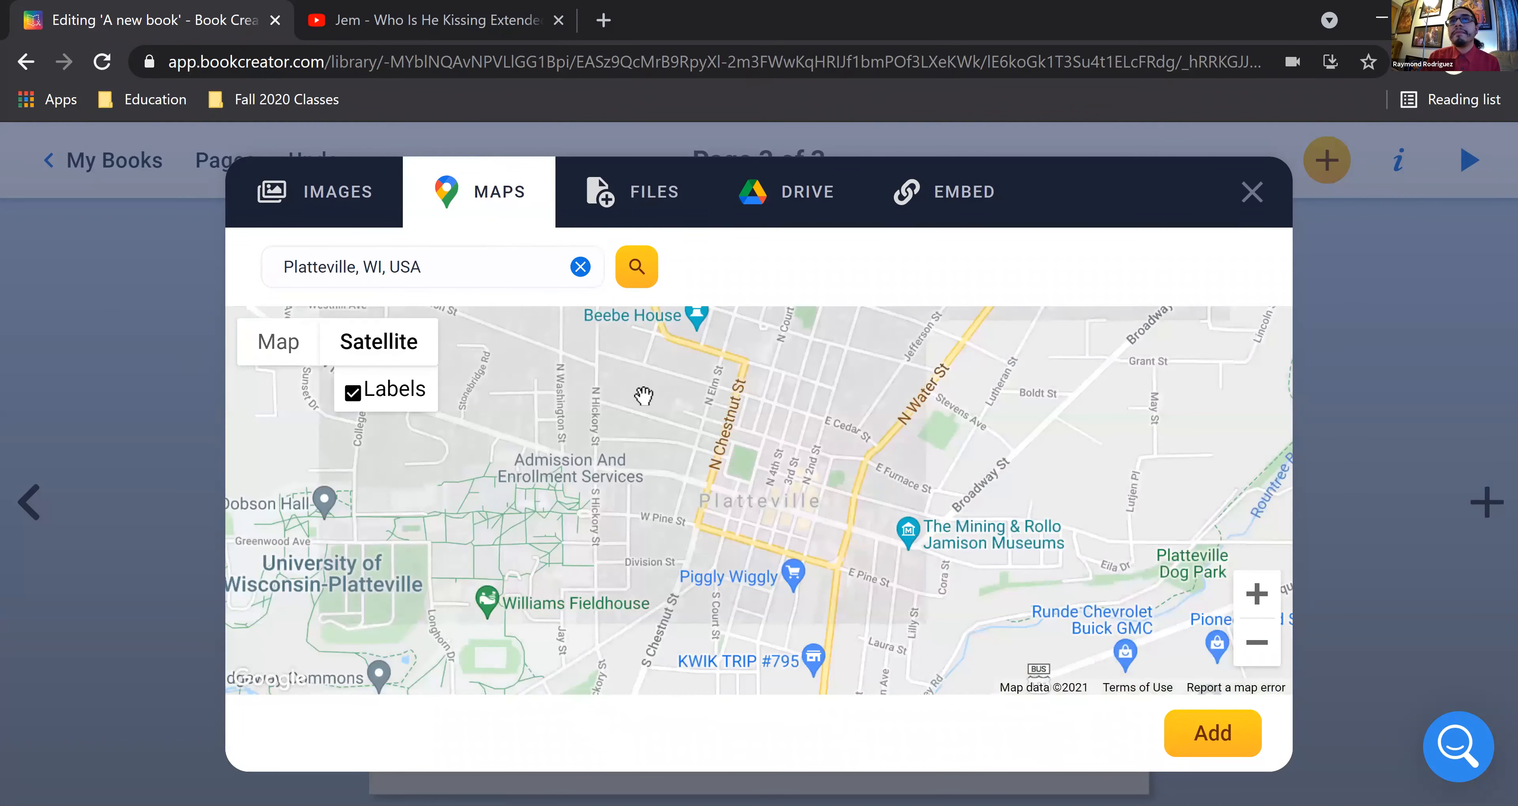
Step: Frame the satellite map closely around Ullsvik Hall and the Admission And Enrollment Services building and add it to page 3
{"action": "scroll", "coordinate": [737, 552], "scroll_direction": "up", "scroll_amount": 2}
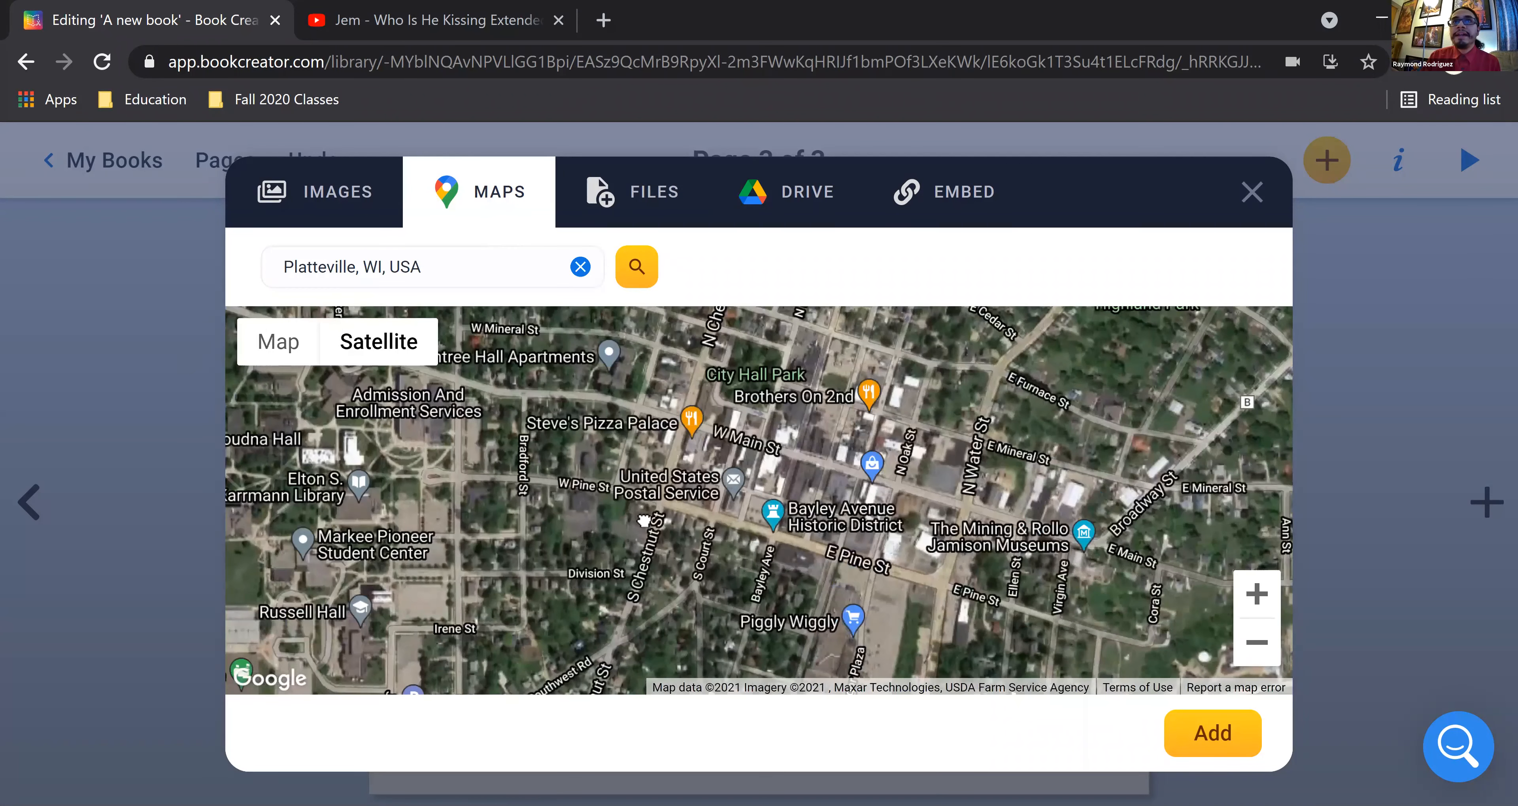
{"action": "left_click_drag", "start_coordinate": [515, 624], "coordinate": [850, 524]}
{"action": "mouse_move", "coordinate": [342, 490]}
{"action": "left_mouse_down"}
{"action": "mouse_move", "coordinate": [596, 508]}
{"action": "mouse_move", "coordinate": [678, 531]}
{"action": "left_mouse_up"}
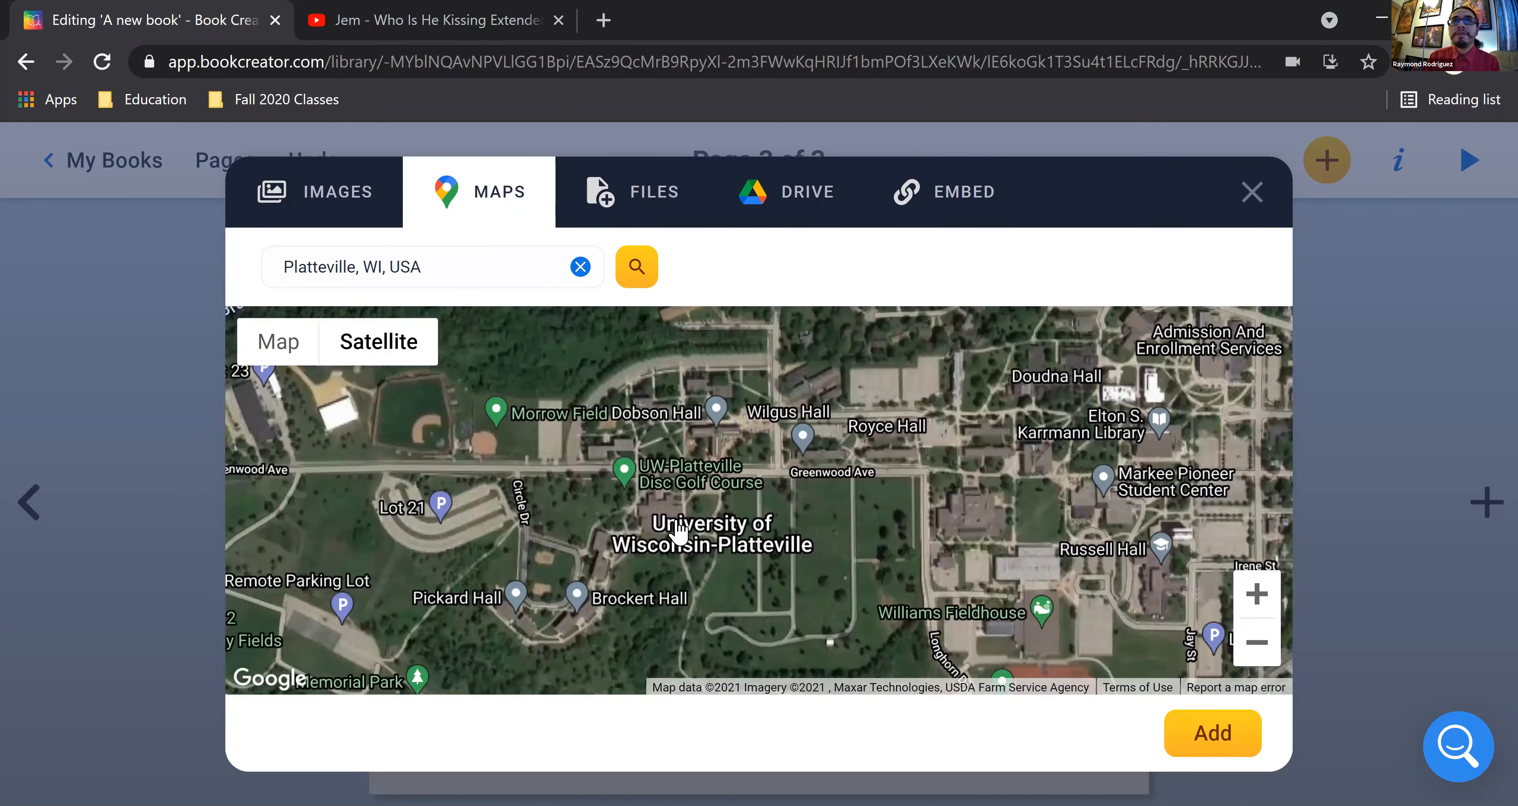
{"action": "left_click_drag", "start_coordinate": [779, 535], "coordinate": [596, 602]}
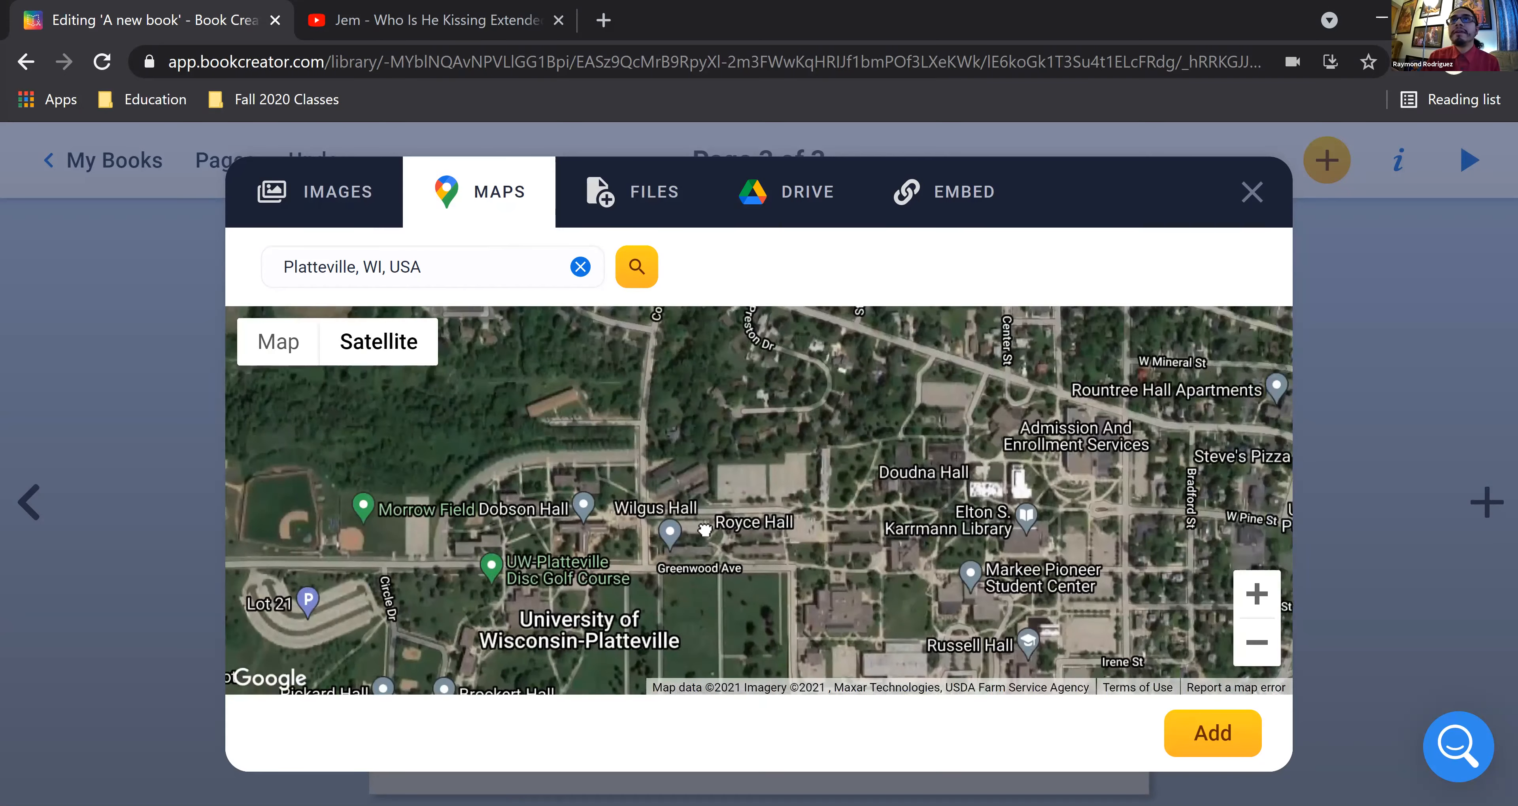
{"action": "mouse_move", "coordinate": [878, 397]}
{"action": "left_mouse_down"}
{"action": "mouse_move", "coordinate": [718, 420]}
{"action": "mouse_move", "coordinate": [639, 580]}
{"action": "left_mouse_up"}
{"action": "left_click_drag", "start_coordinate": [715, 495], "coordinate": [644, 432]}
{"action": "scroll", "coordinate": [658, 404], "scroll_direction": "up", "scroll_amount": 3}
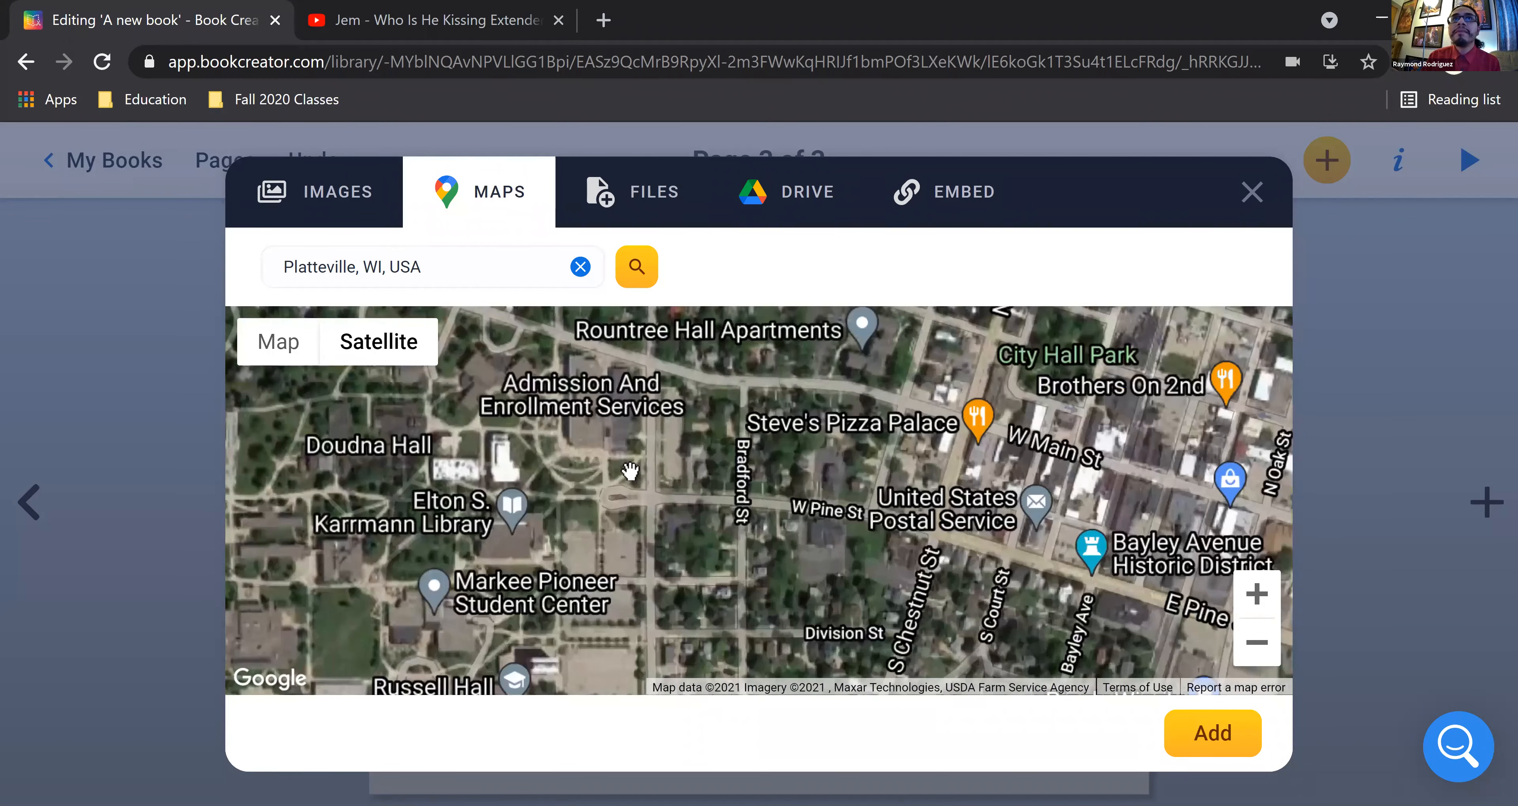
{"action": "left_click_drag", "start_coordinate": [618, 386], "coordinate": [661, 467]}
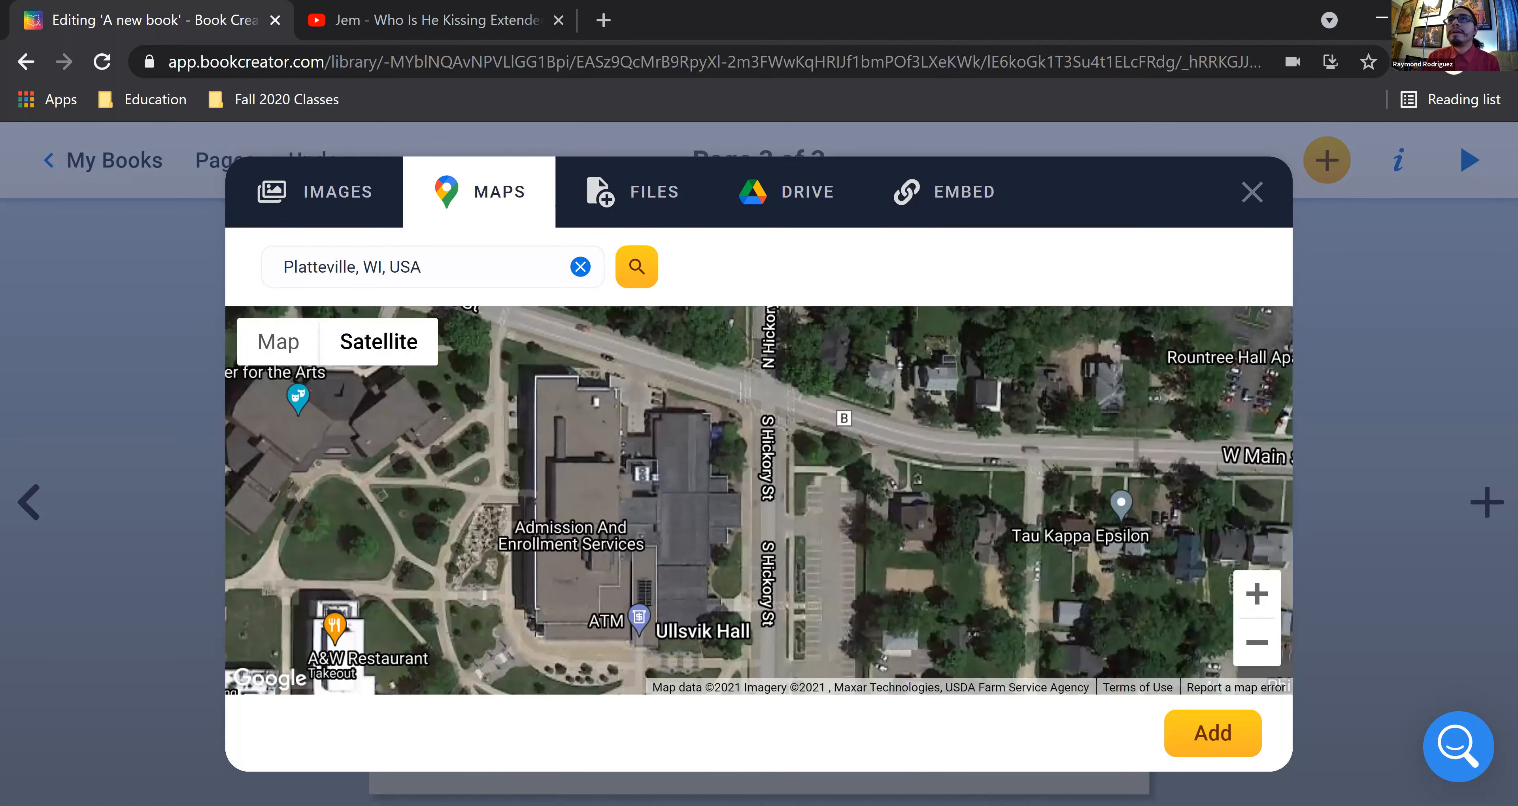
{"action": "left_click", "coordinate": [1236, 736]}
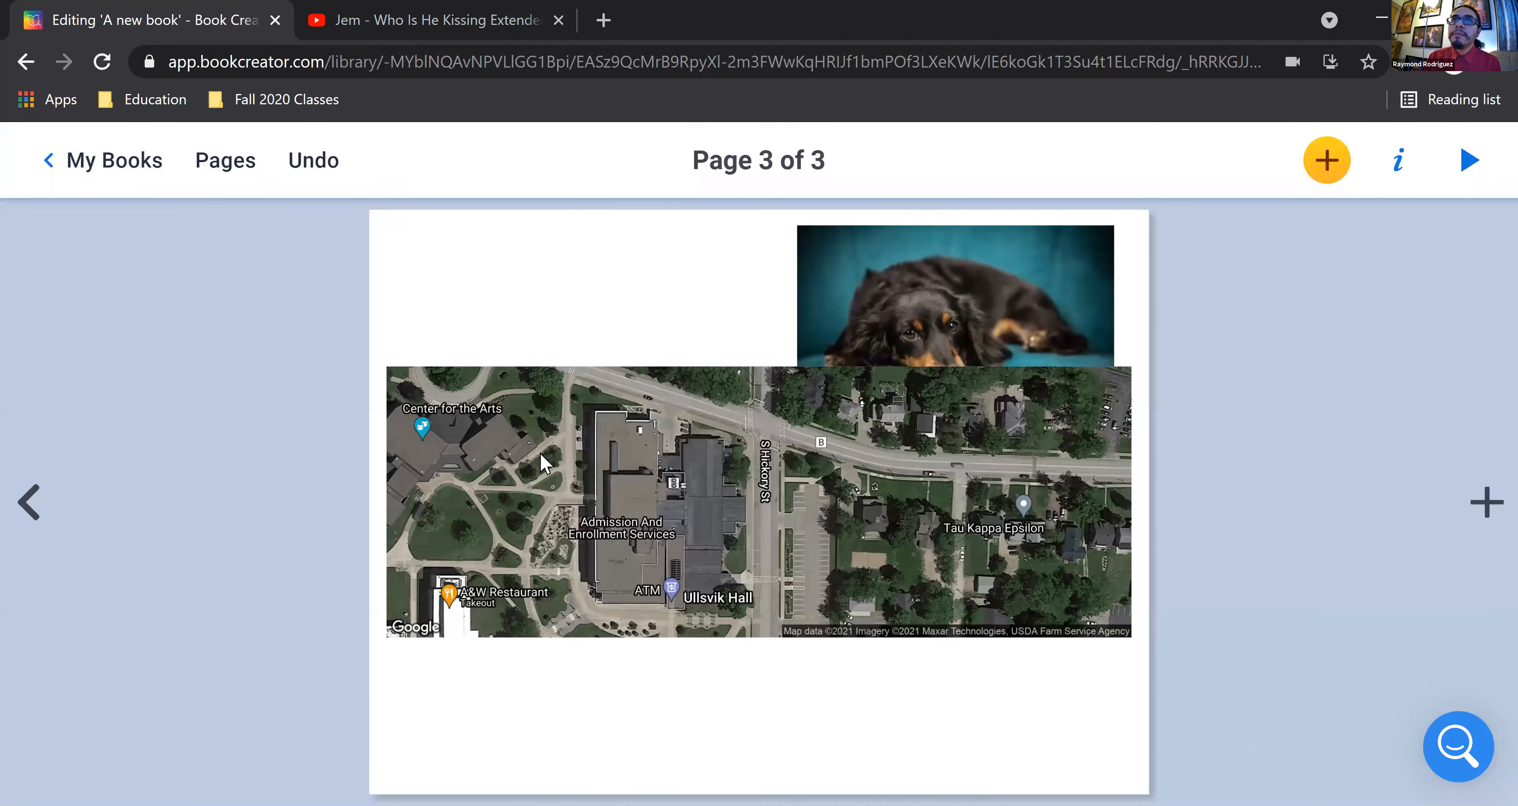
Step: Move the map to the bottom of the page and reframe it around W Main St and Hickory St, keeping Satellite view
{"action": "left_click_drag", "start_coordinate": [560, 445], "coordinate": [560, 591]}
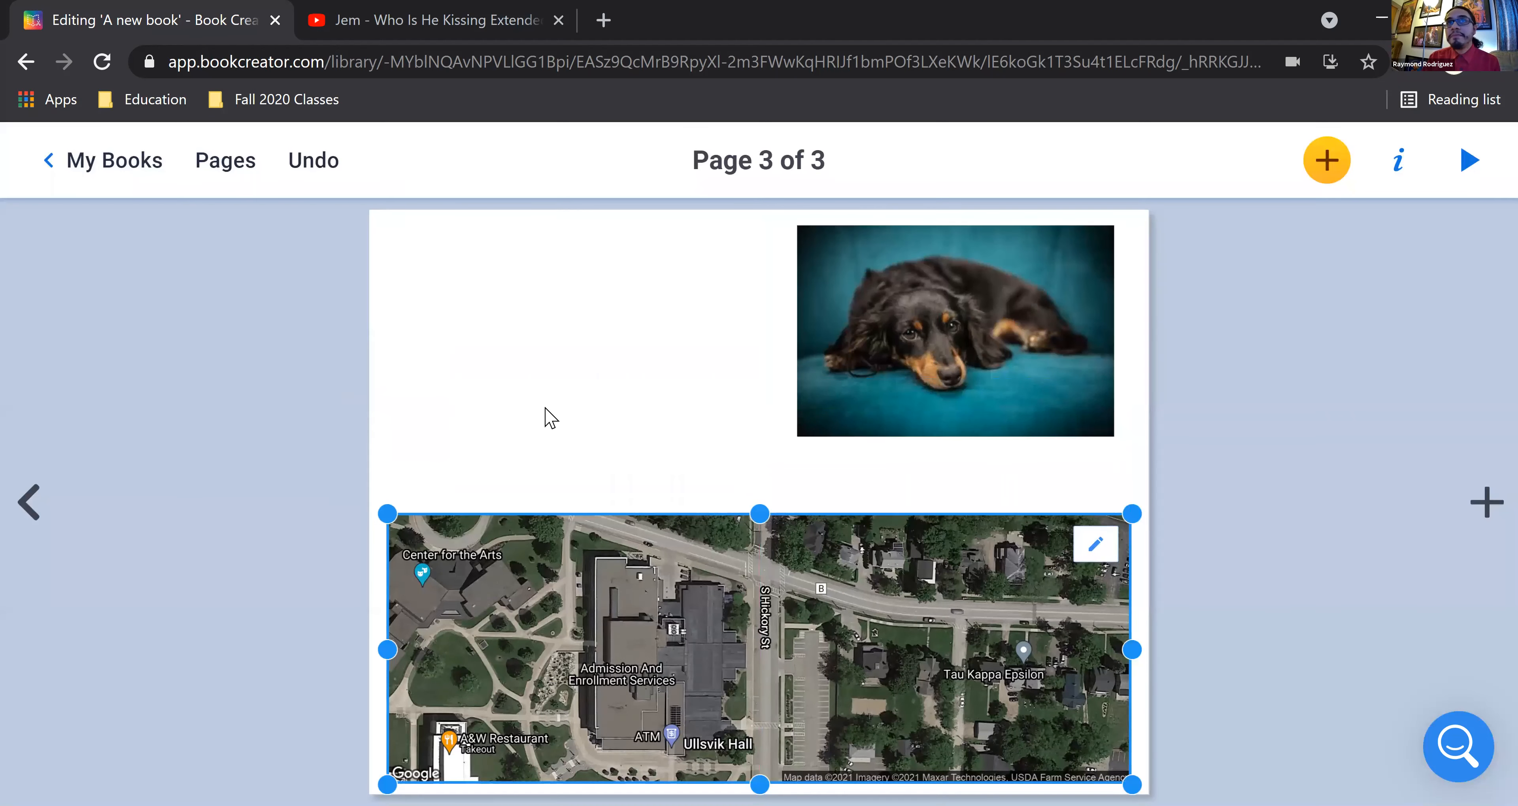
{"action": "left_click_drag", "start_coordinate": [743, 595], "coordinate": [733, 584]}
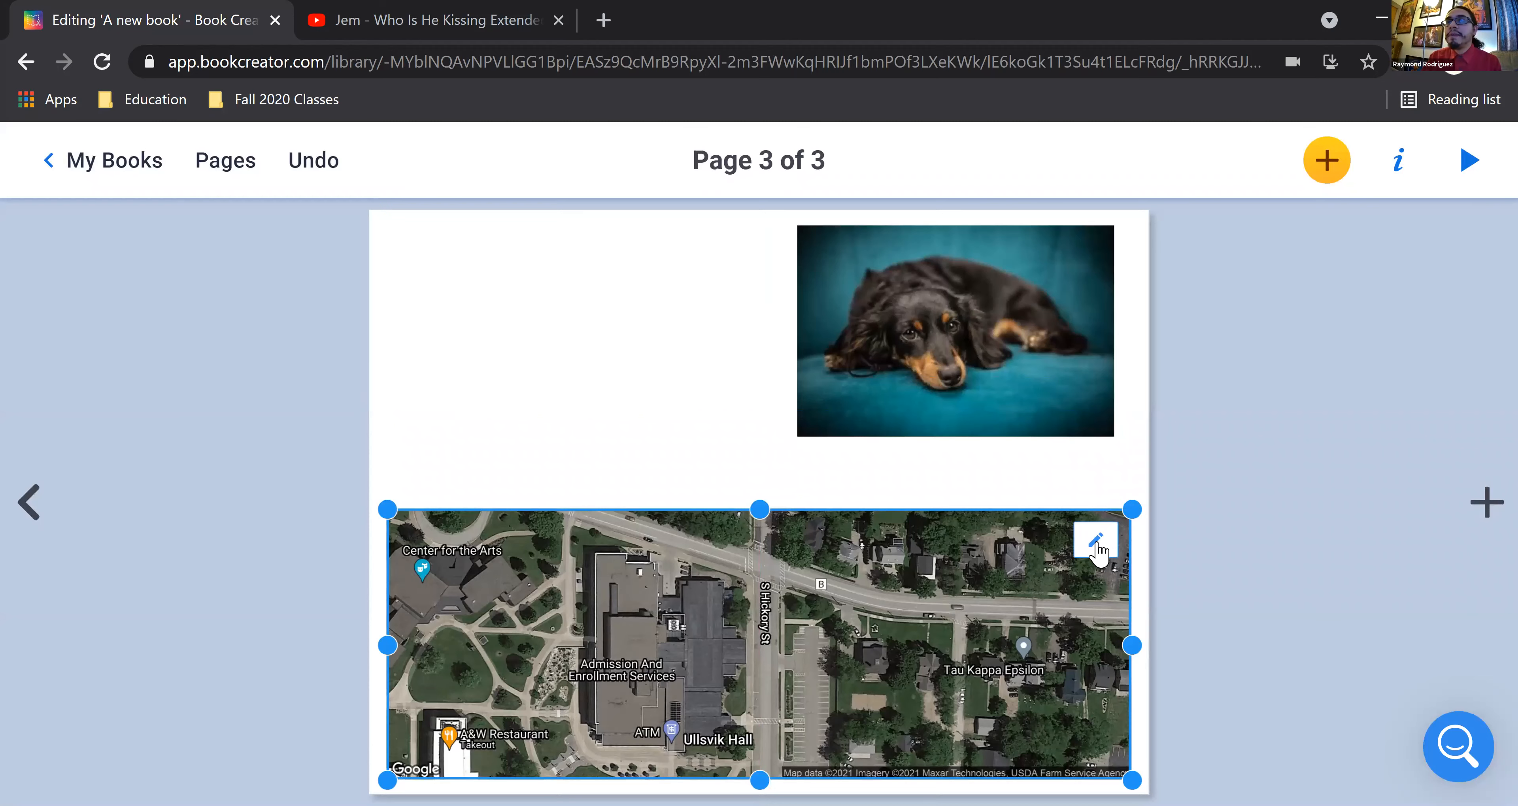
{"action": "left_click", "coordinate": [1095, 545]}
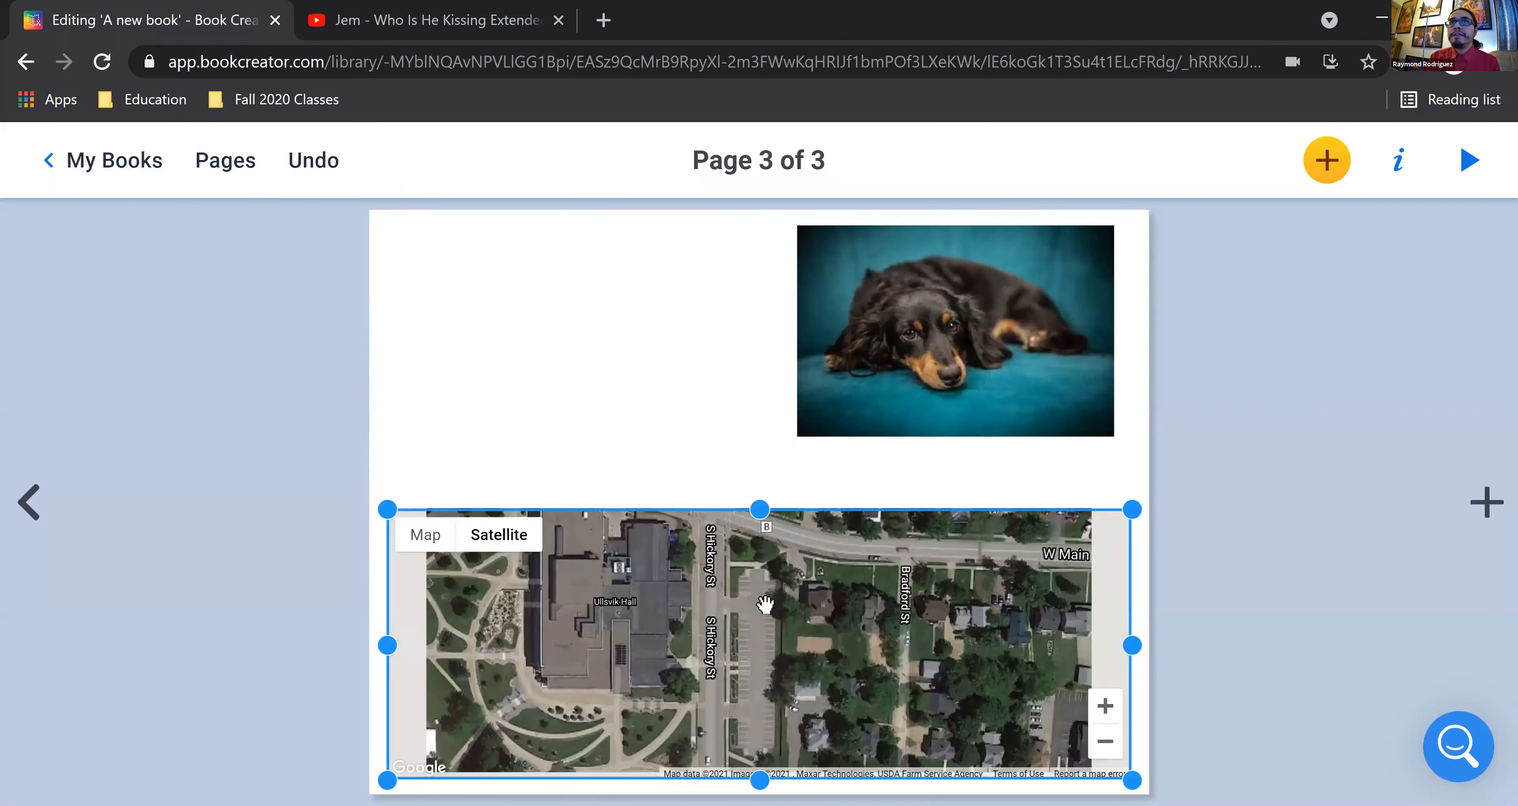
{"action": "left_click_drag", "start_coordinate": [707, 698], "coordinate": [580, 730]}
{"action": "left_click_drag", "start_coordinate": [799, 682], "coordinate": [515, 600]}
{"action": "left_click", "coordinate": [425, 545]}
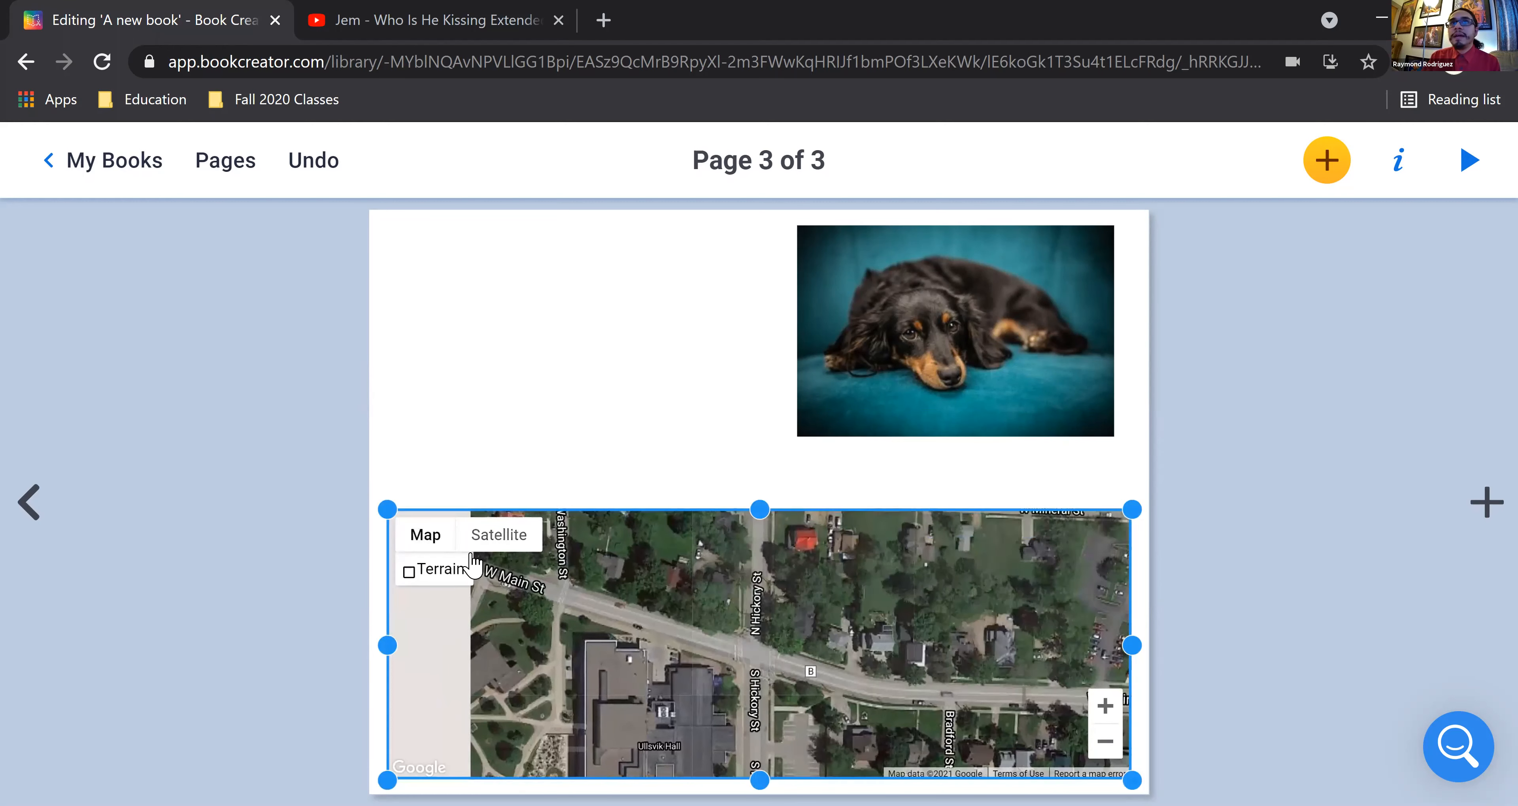
{"action": "left_click", "coordinate": [496, 537]}
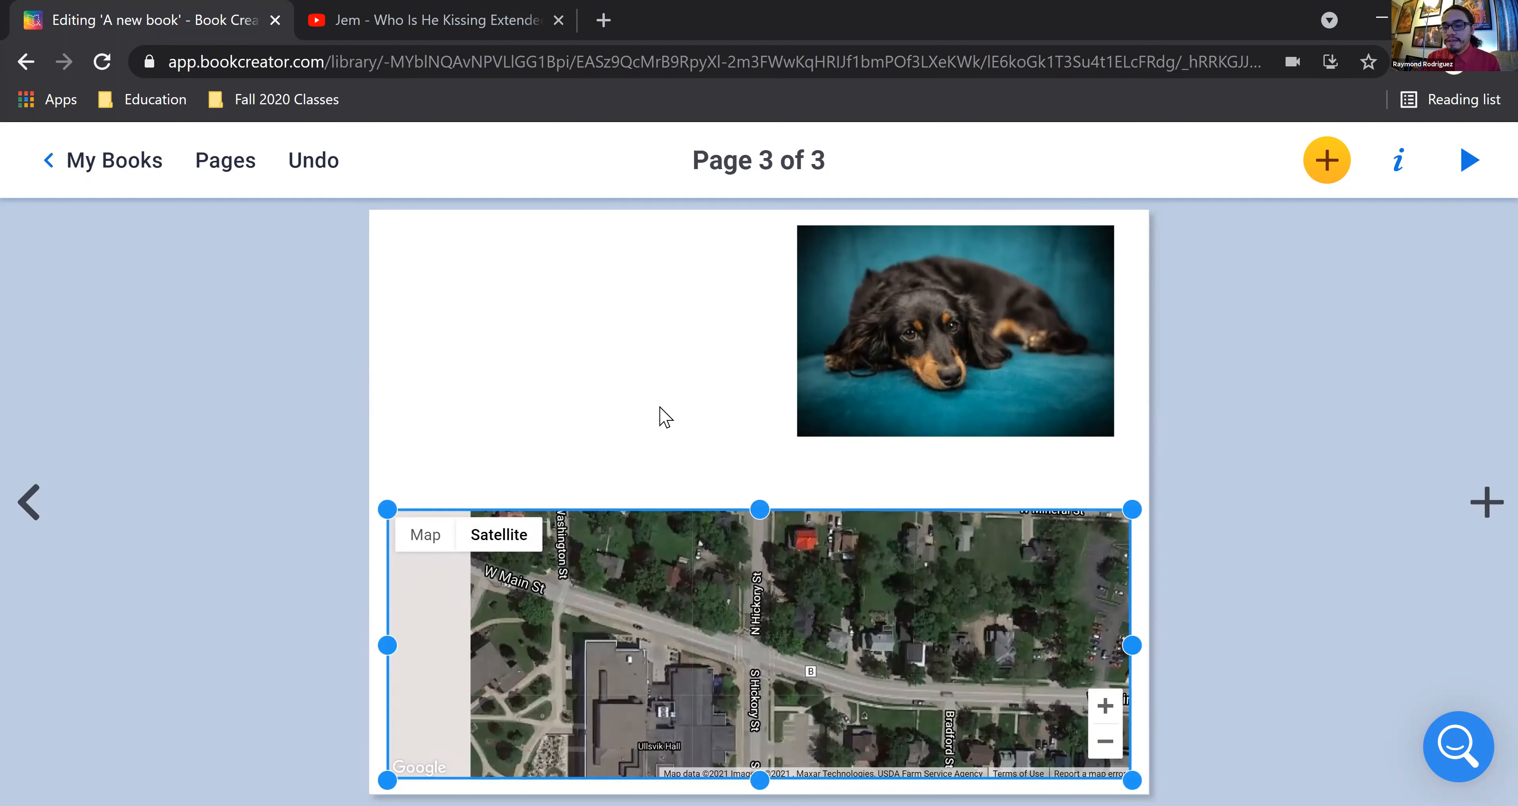
{"action": "left_click", "coordinate": [654, 386]}
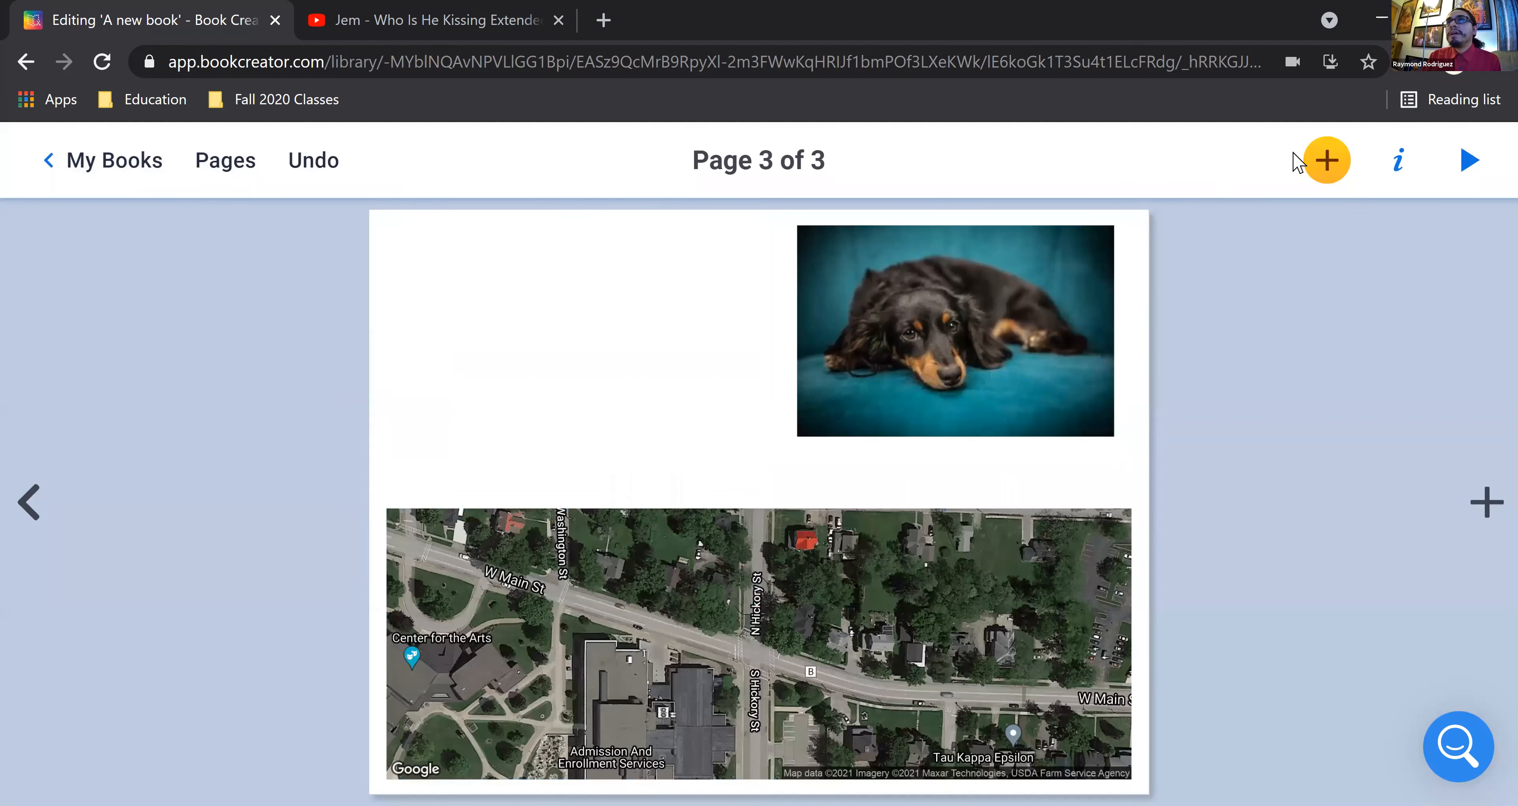
Step: Import the image file maxresdefault from the Album Covers folder onto page 3
{"action": "left_click", "coordinate": [1320, 160]}
{"action": "left_click", "coordinate": [1194, 233]}
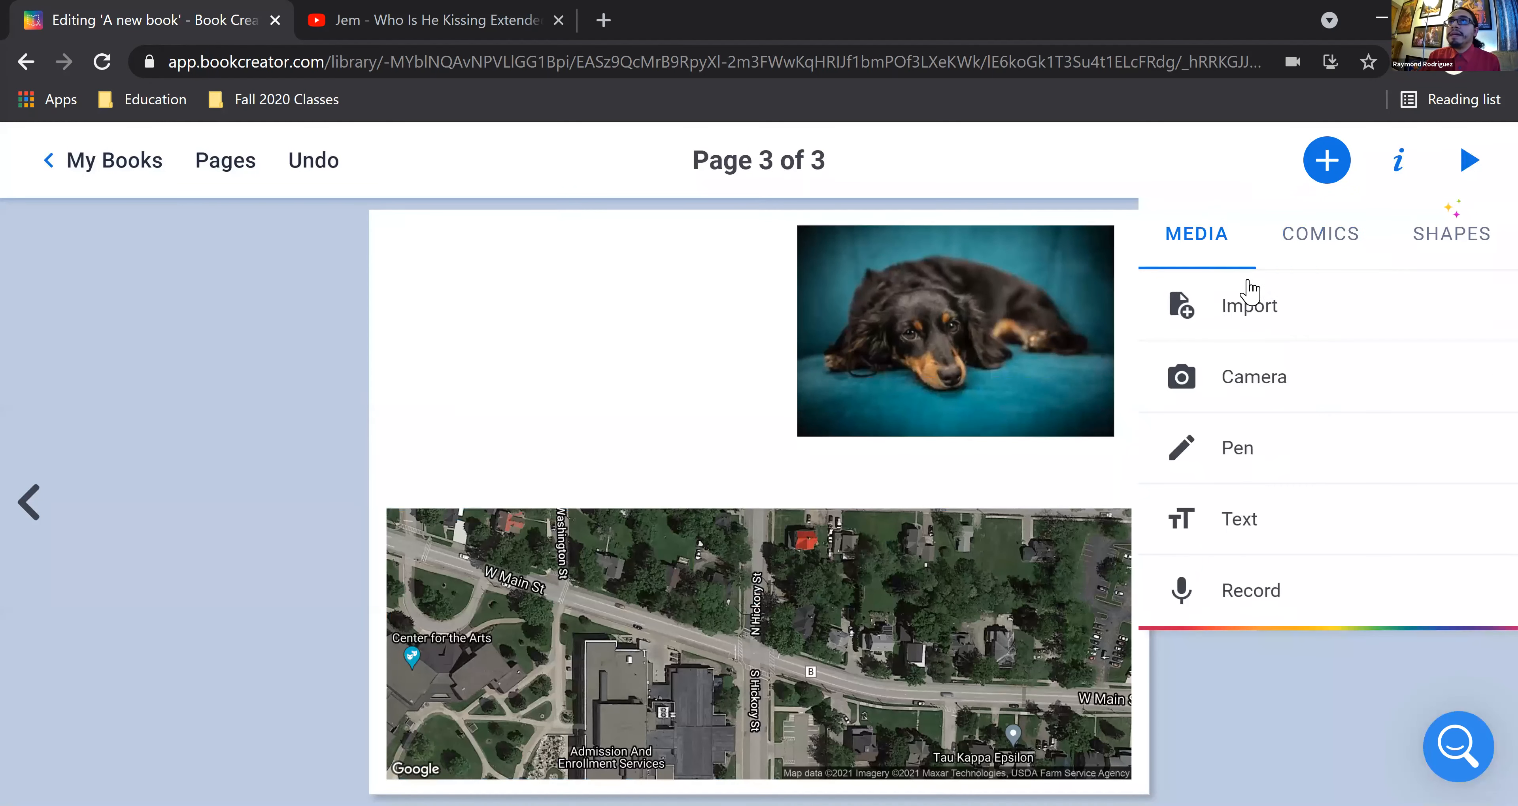
{"action": "left_click", "coordinate": [1248, 308]}
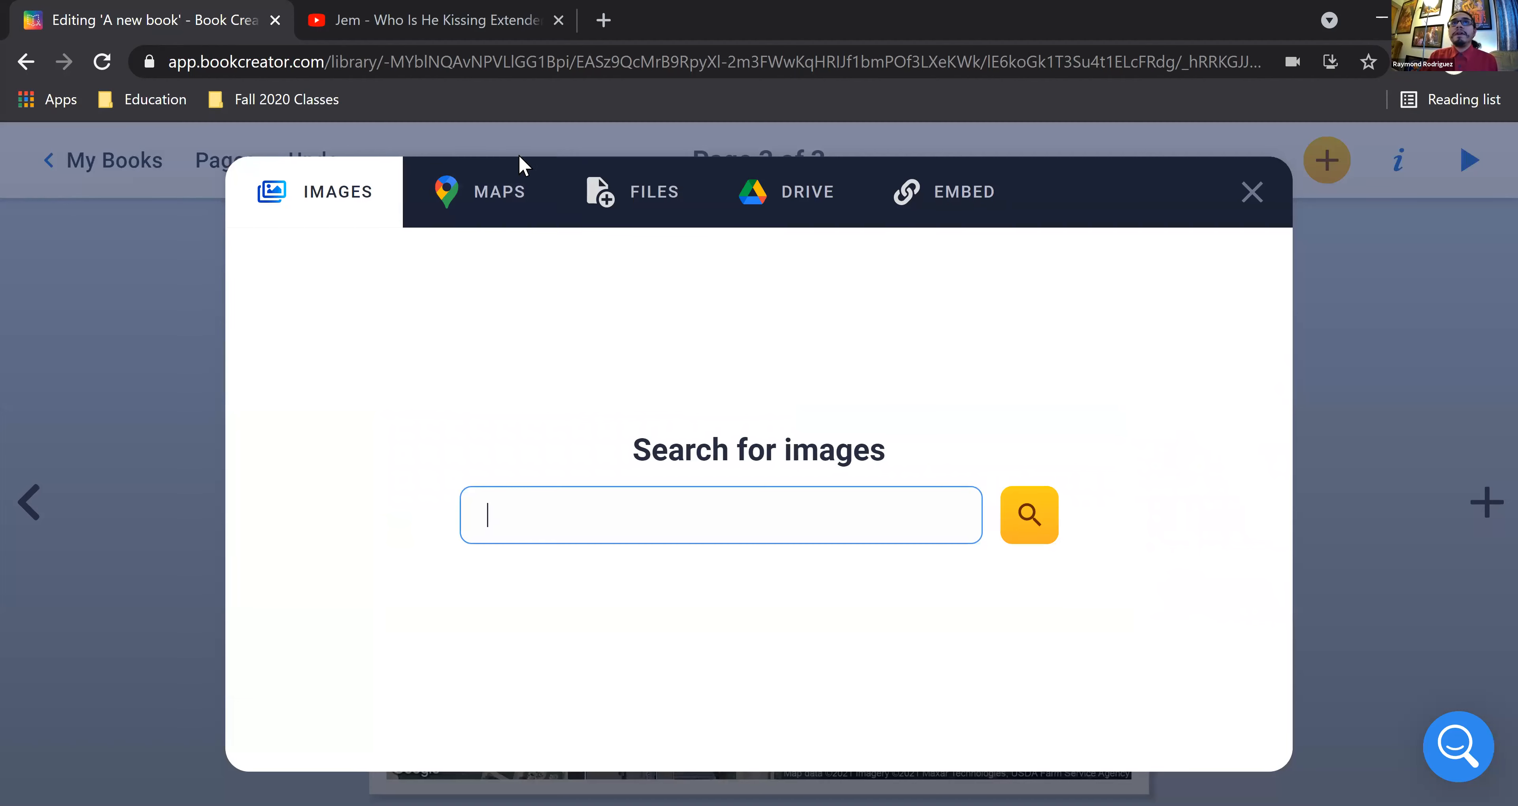
{"action": "left_click", "coordinate": [624, 197]}
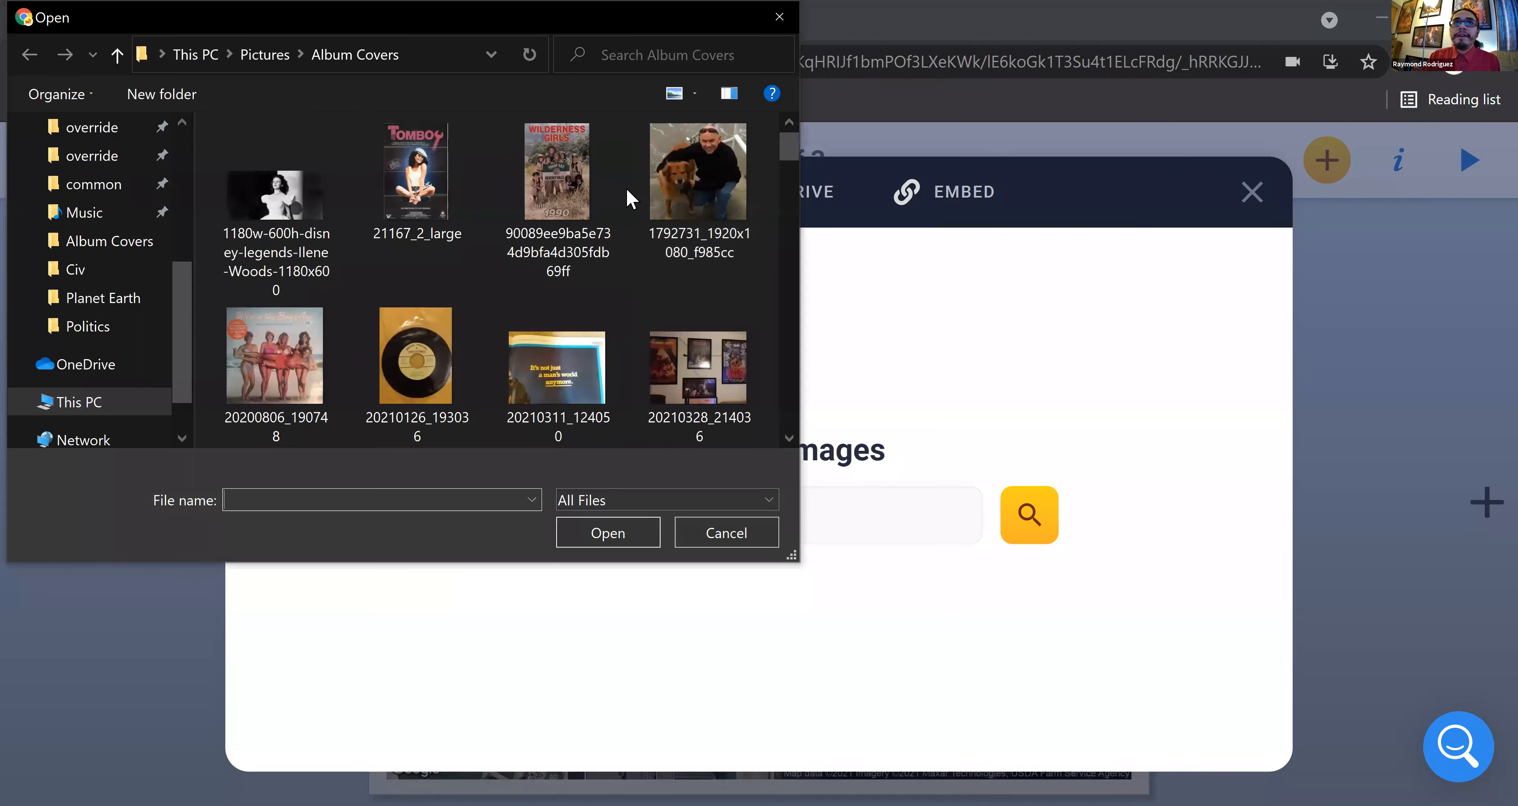
{"action": "scroll", "coordinate": [519, 318], "scroll_direction": "down", "scroll_amount": 3}
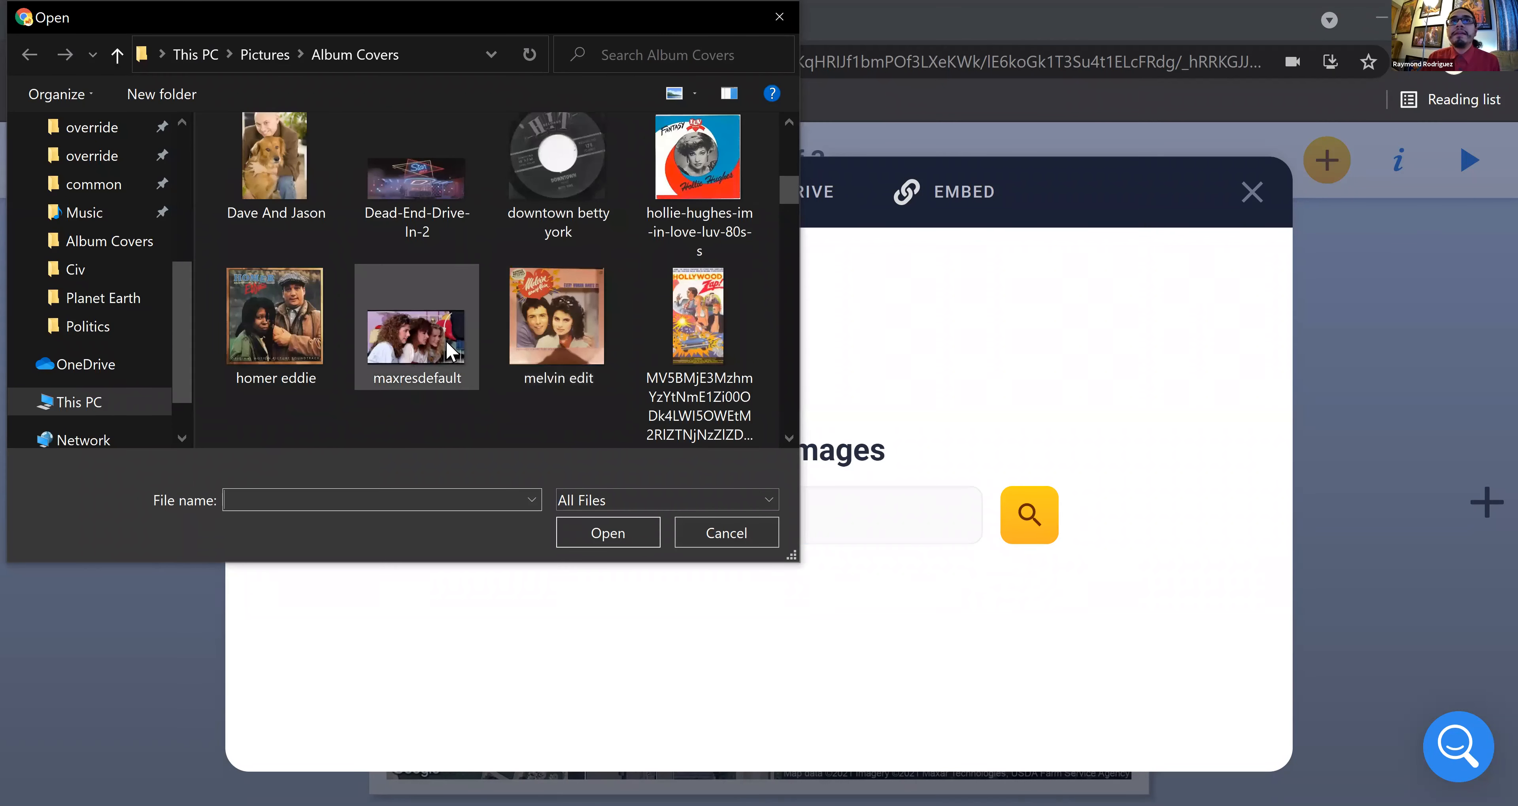
{"action": "left_click", "coordinate": [408, 347]}
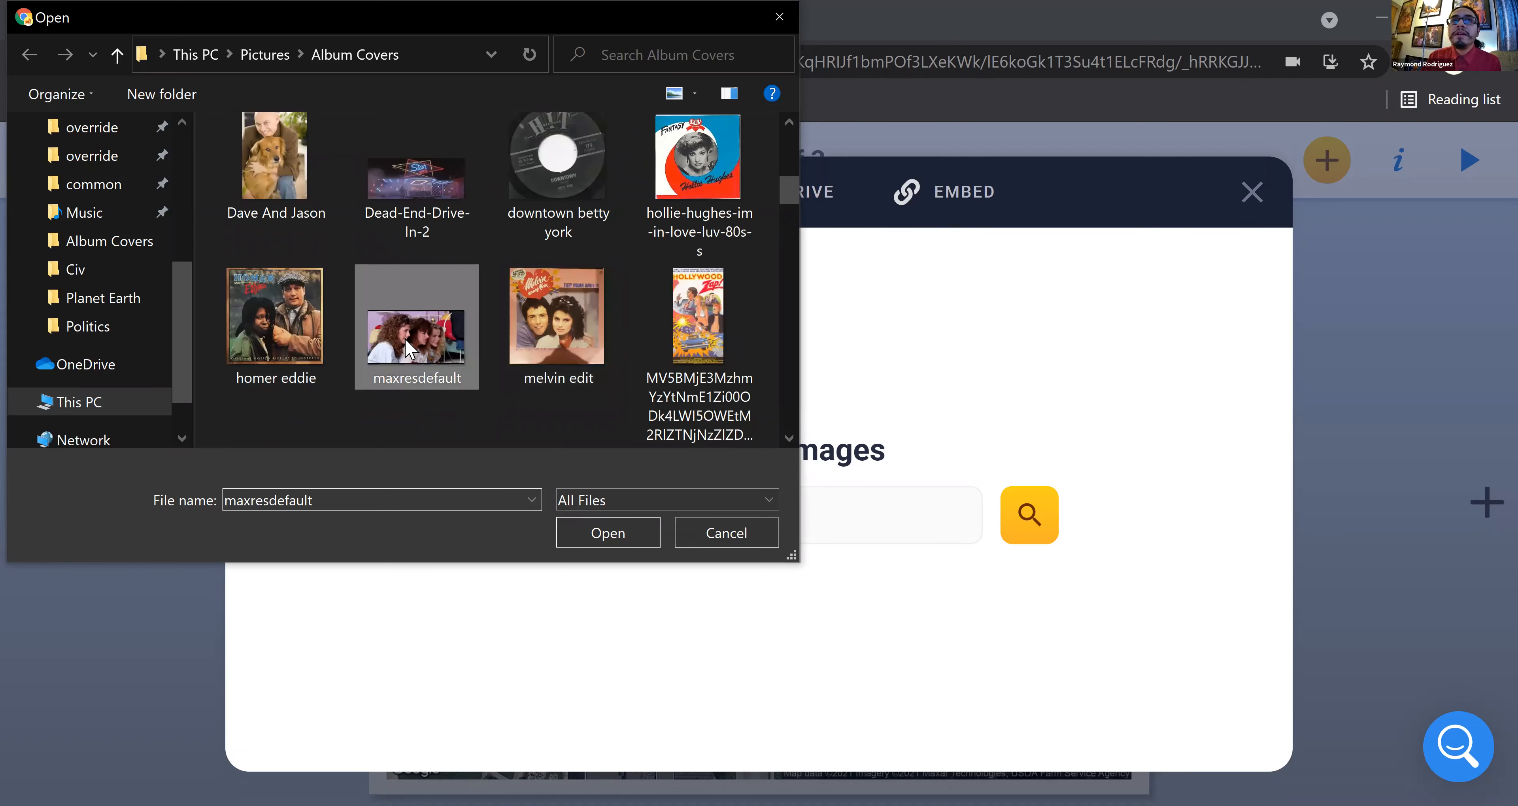
{"action": "left_click", "coordinate": [605, 539]}
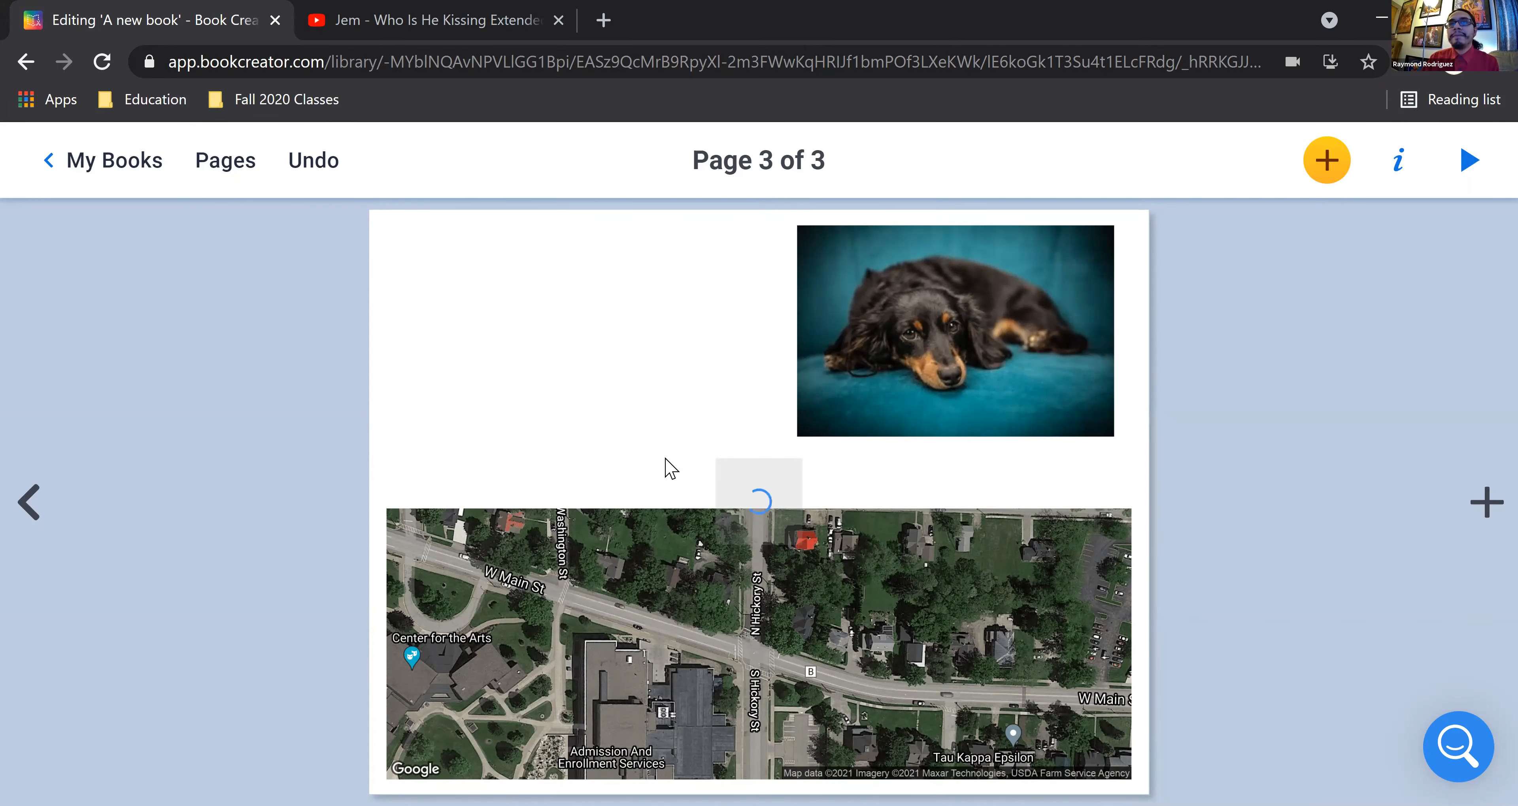
Step: Shrink the photo of the three women, place it at the page's upper left, and move the dog photo into the upper-right corner
{"action": "left_click", "coordinate": [732, 510]}
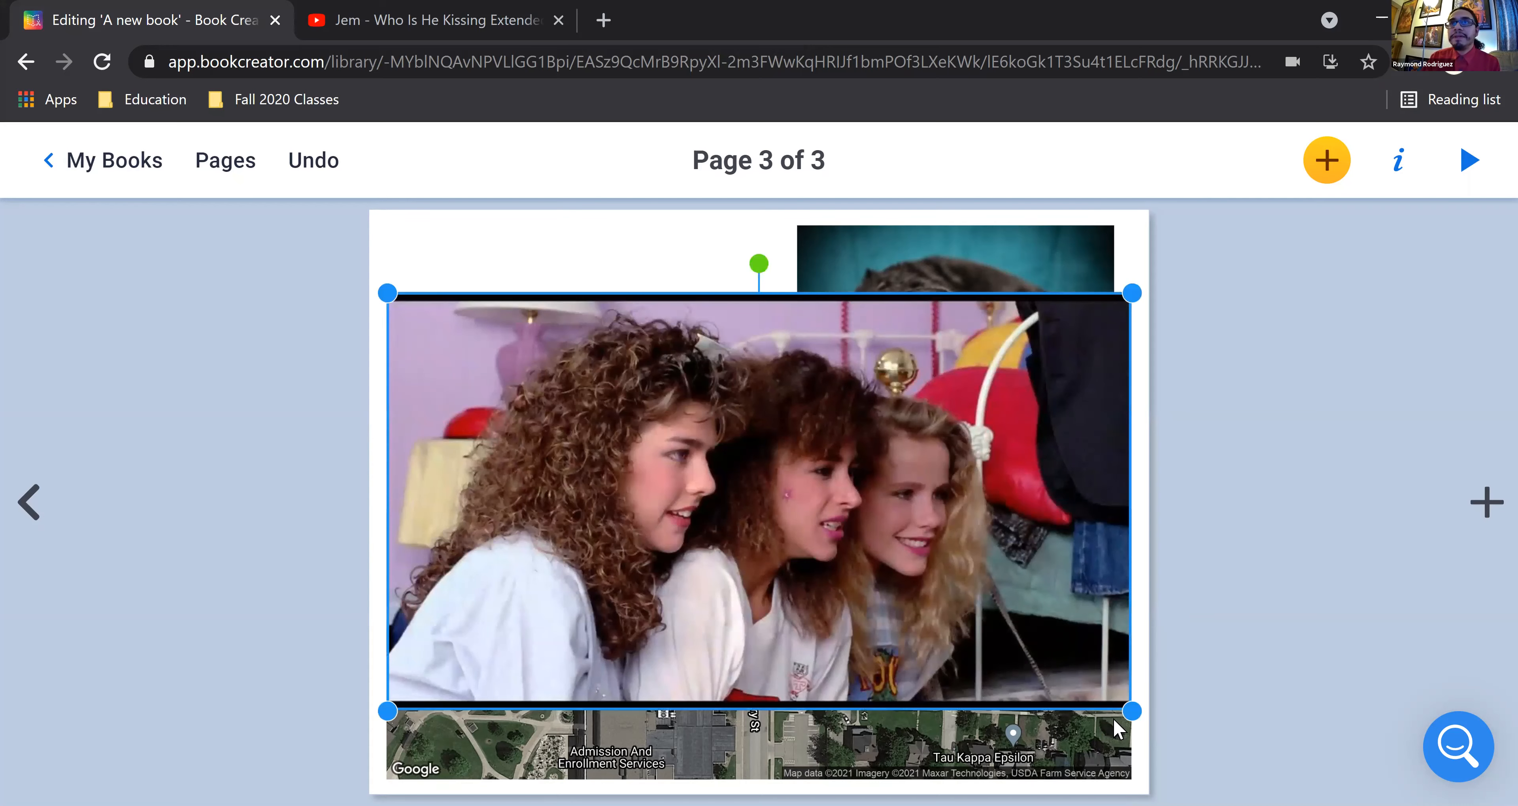
{"action": "left_click_drag", "start_coordinate": [1132, 711], "coordinate": [860, 559]}
{"action": "left_click_drag", "start_coordinate": [777, 492], "coordinate": [707, 393]}
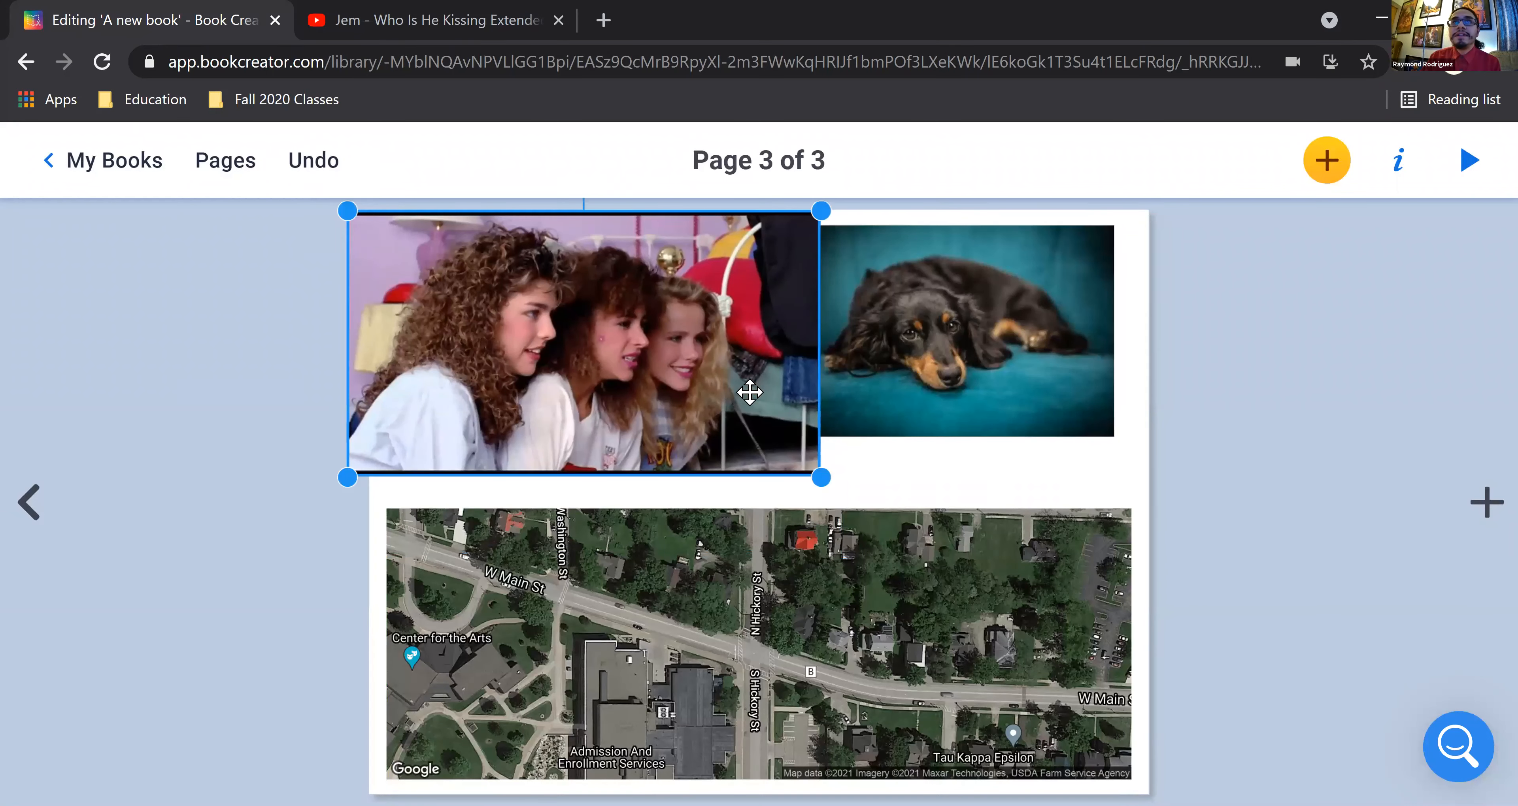
{"action": "left_click", "coordinate": [898, 383]}
{"action": "left_click_drag", "start_coordinate": [898, 384], "coordinate": [937, 363]}
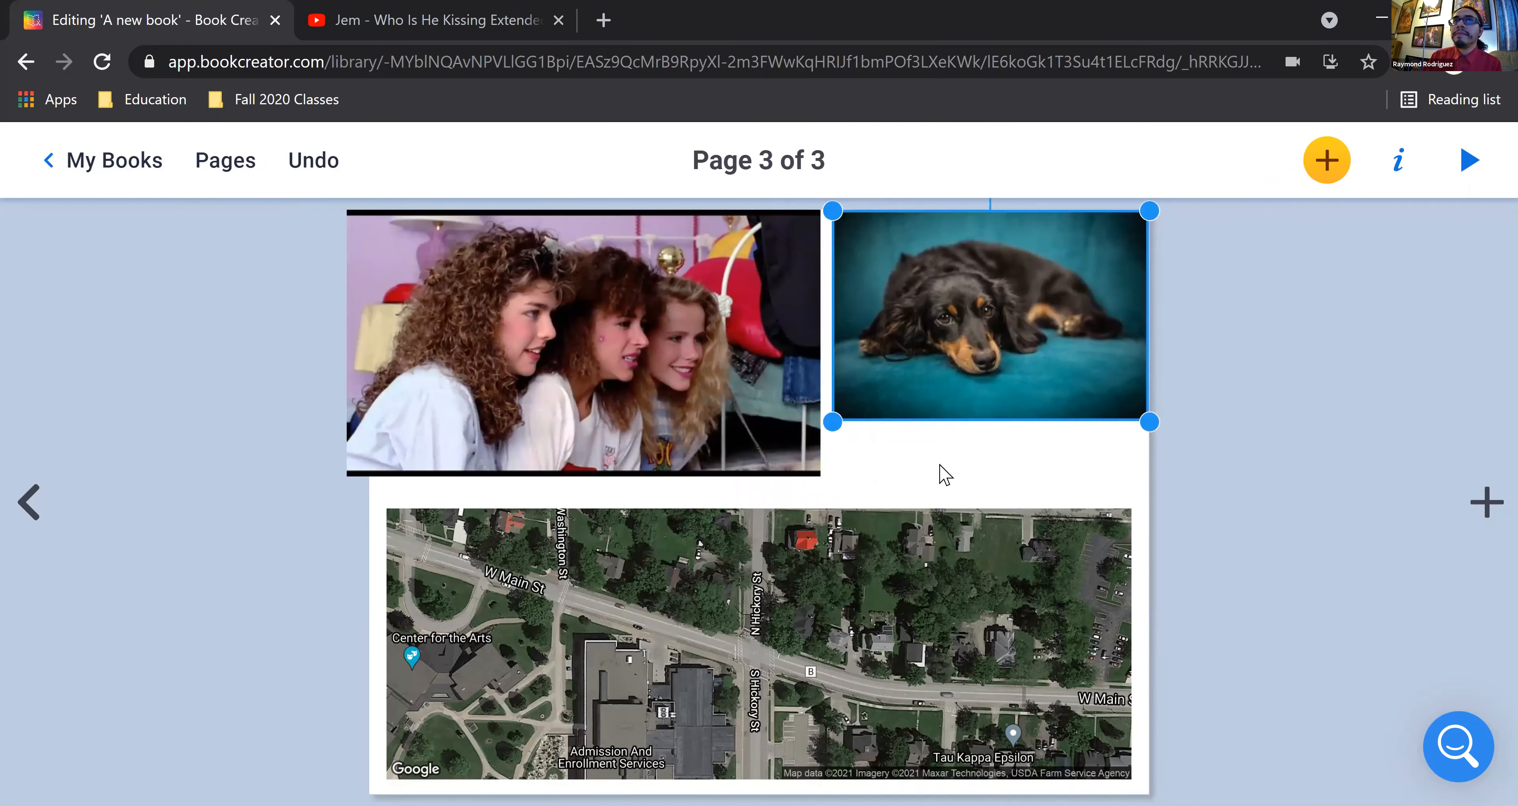
{"action": "left_click", "coordinate": [1163, 324]}
Step: Add a speech bubble between the two photos, shrink it, and point its tail at the blonde woman's mouth
{"action": "left_click", "coordinate": [1398, 160]}
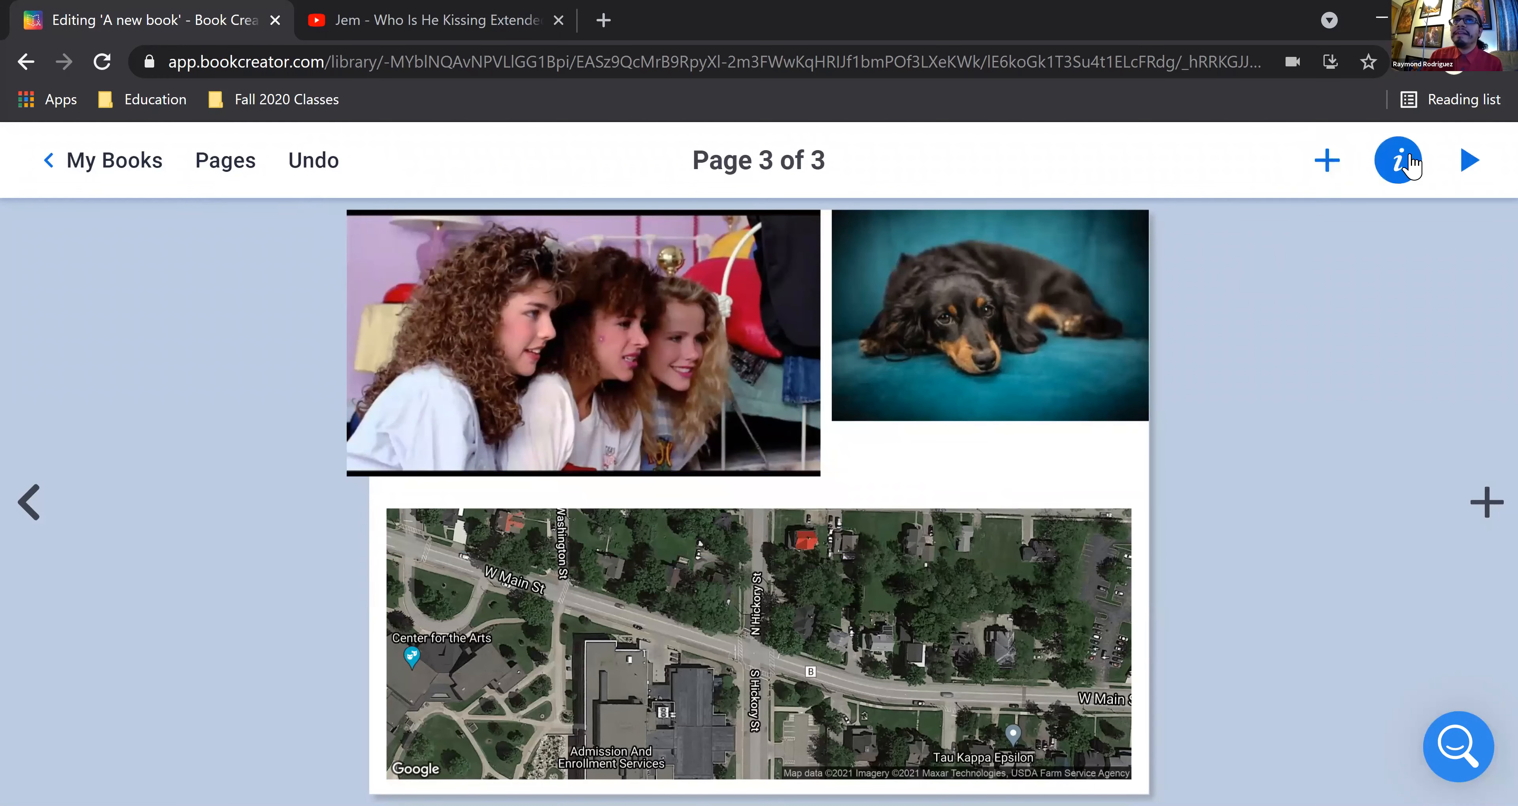
{"action": "left_click", "coordinate": [1326, 160]}
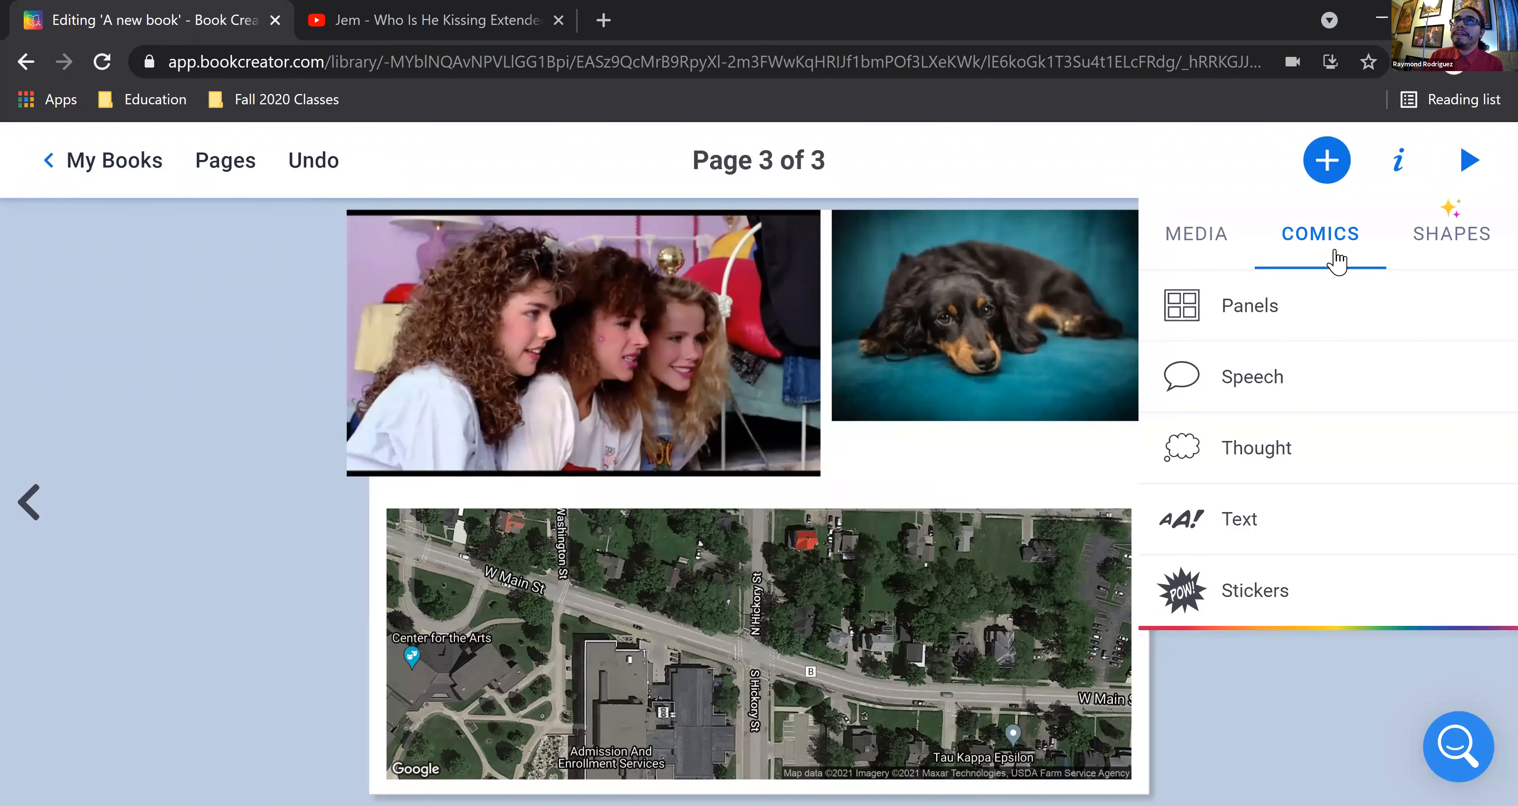
{"action": "left_click", "coordinate": [1293, 382]}
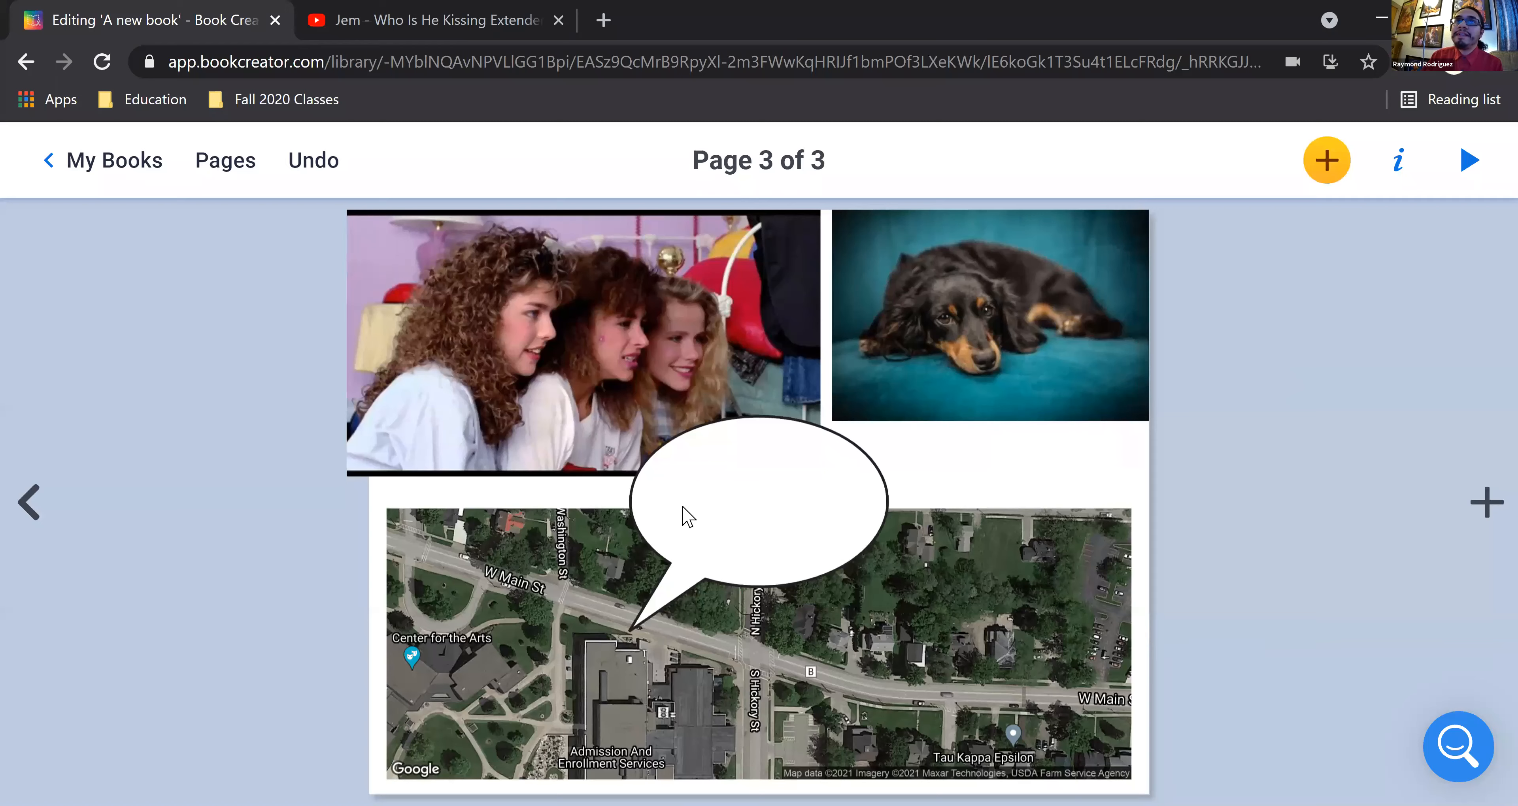
{"action": "left_click", "coordinate": [722, 538]}
{"action": "left_click_drag", "start_coordinate": [722, 538], "coordinate": [828, 331]}
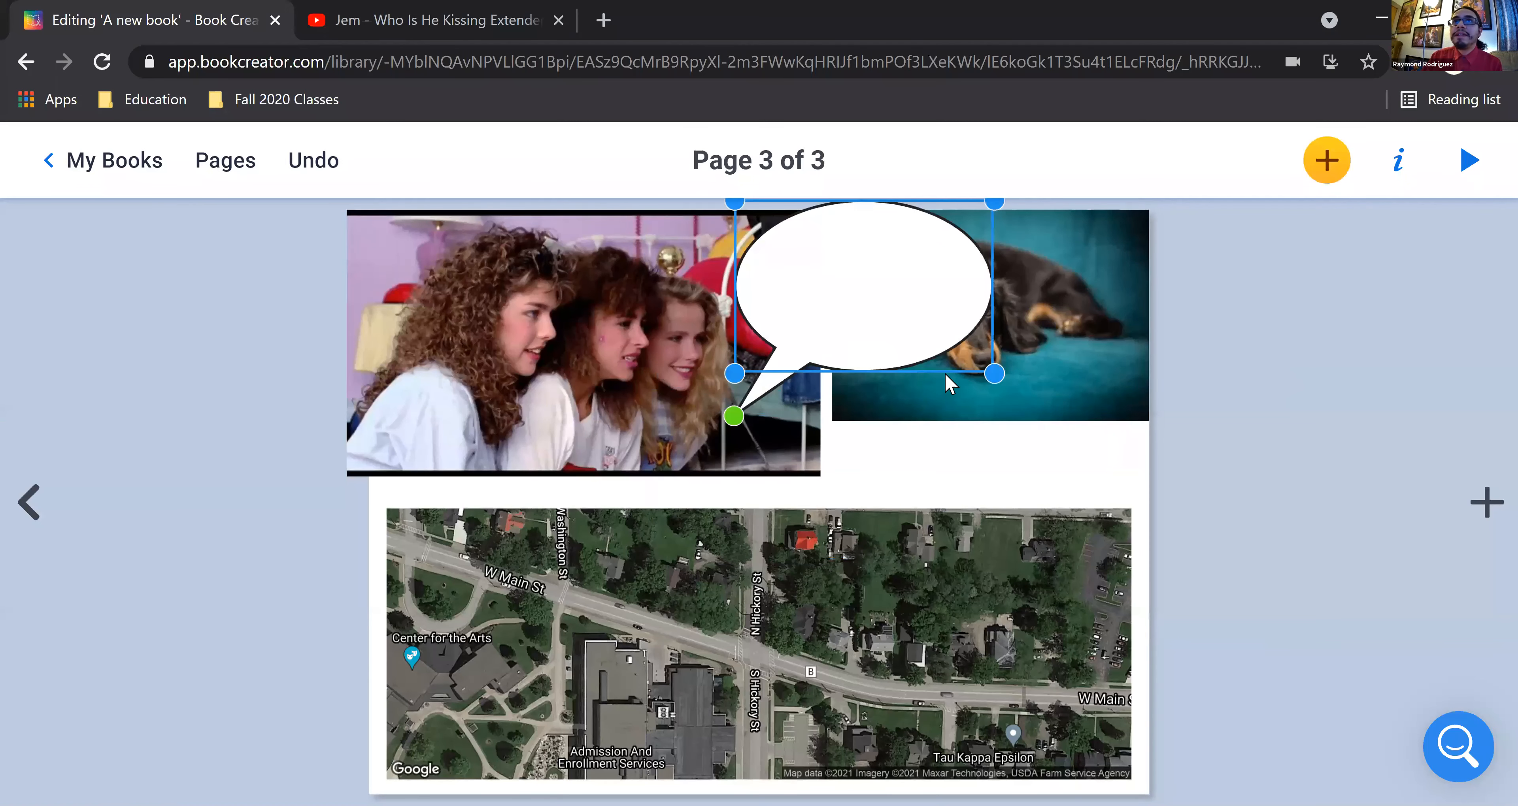
{"action": "left_click_drag", "start_coordinate": [994, 374], "coordinate": [897, 321]}
{"action": "left_click_drag", "start_coordinate": [733, 416], "coordinate": [722, 360]}
Step: Enter "LOOK AT THAT PUPPY!" in the speech bubble
{"action": "left_click", "coordinate": [792, 271]}
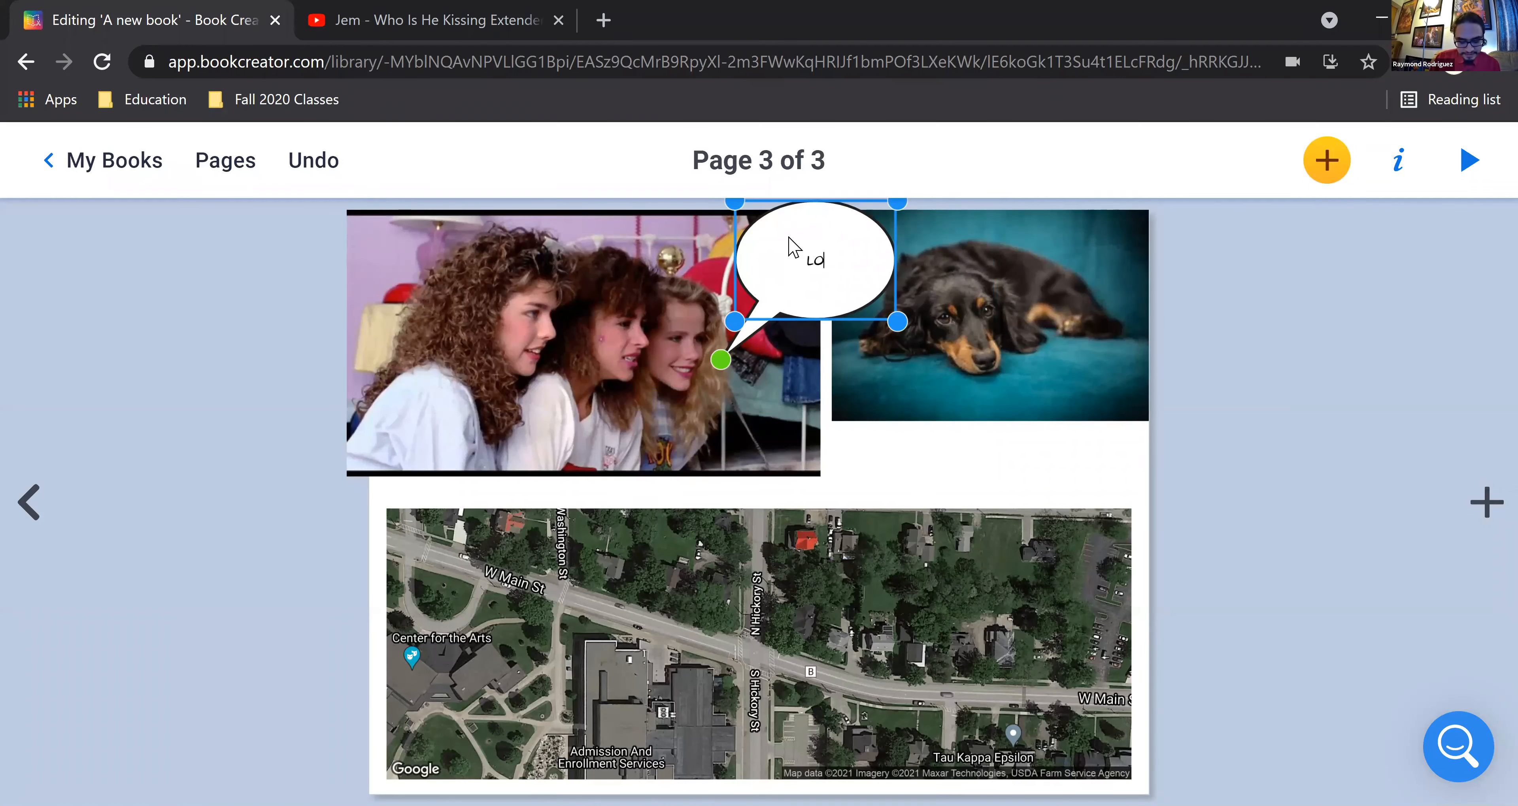
{"action": "type", "text": "LOOK AT THAT PUPPY!"}
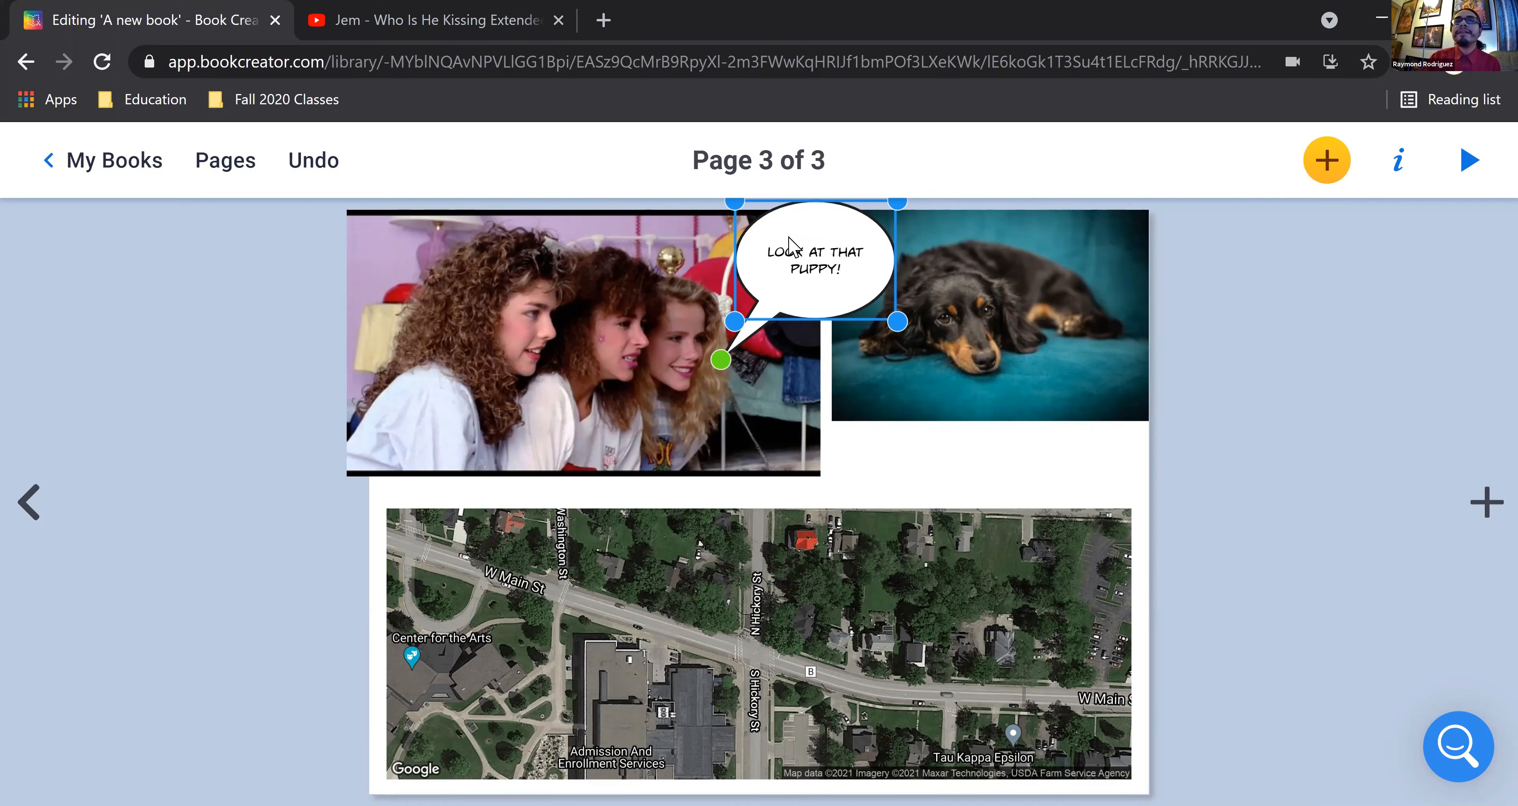
{"action": "left_click", "coordinate": [892, 480]}
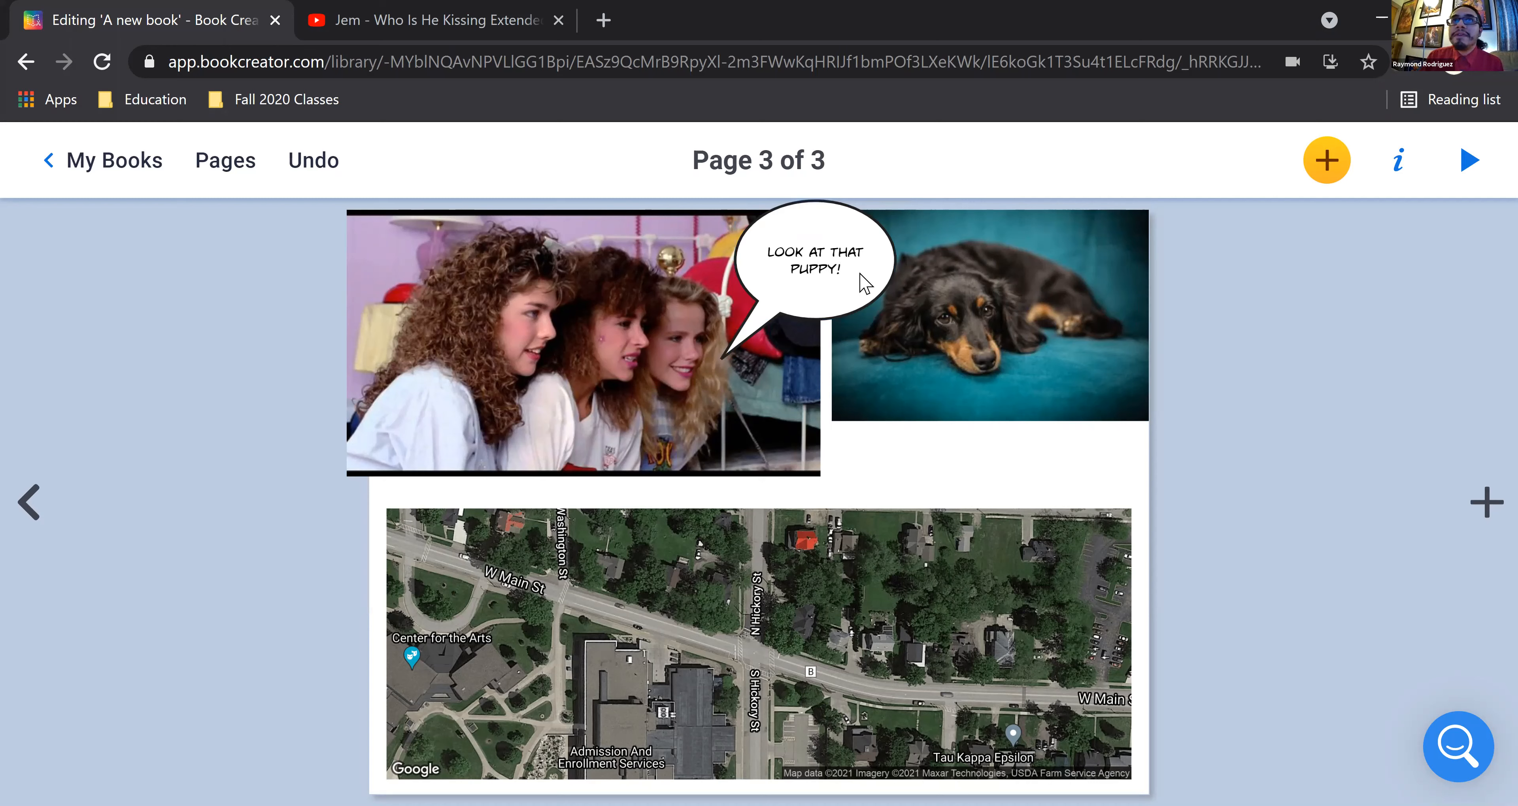
Step: Deselect the photo of the three women and open the import option for embedding web content on page 3
{"action": "left_click", "coordinate": [900, 328]}
{"action": "left_click", "coordinate": [780, 388]}
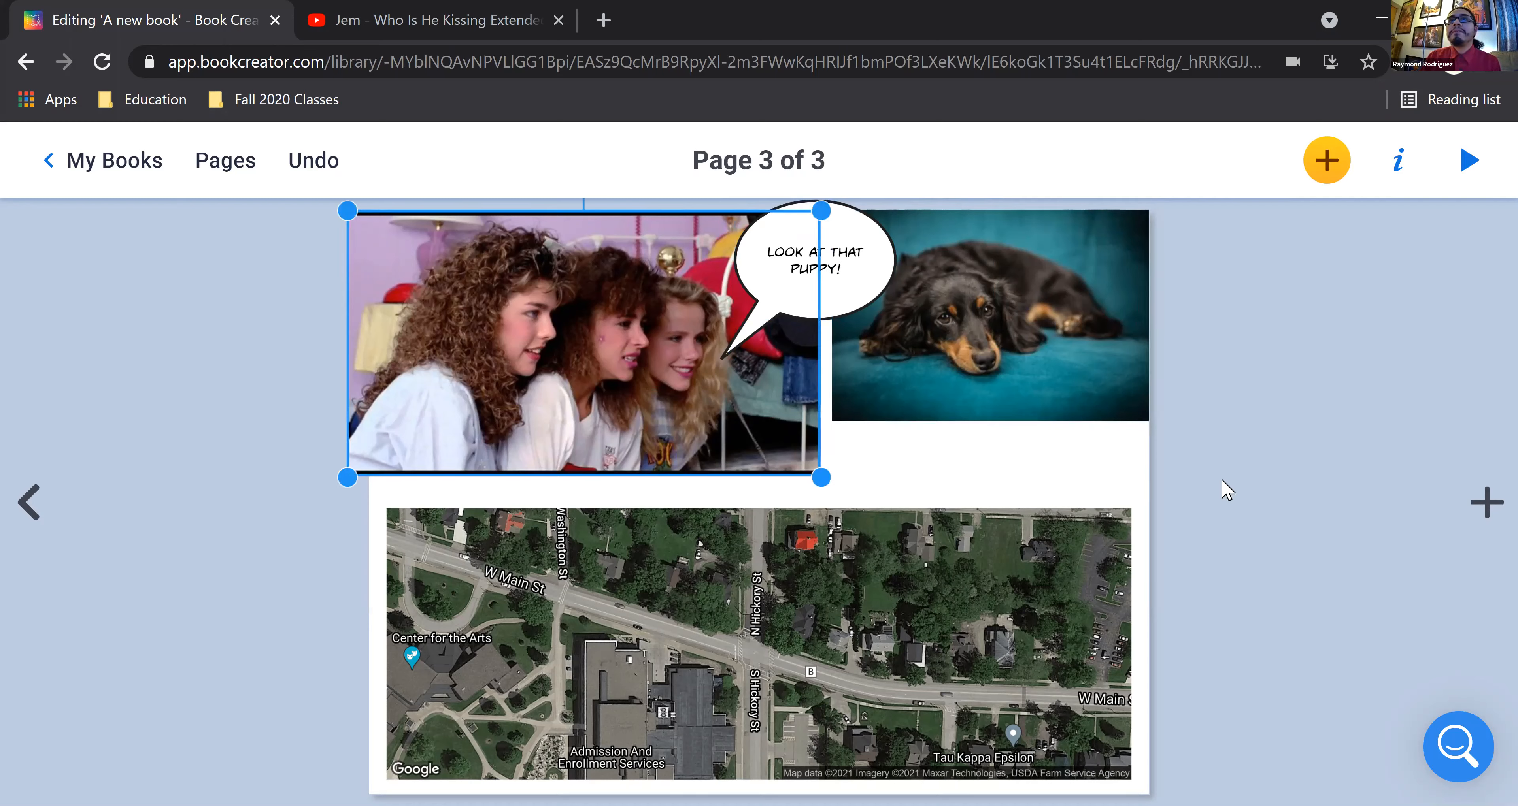
{"action": "left_click", "coordinate": [1318, 458]}
{"action": "left_click", "coordinate": [1333, 162]}
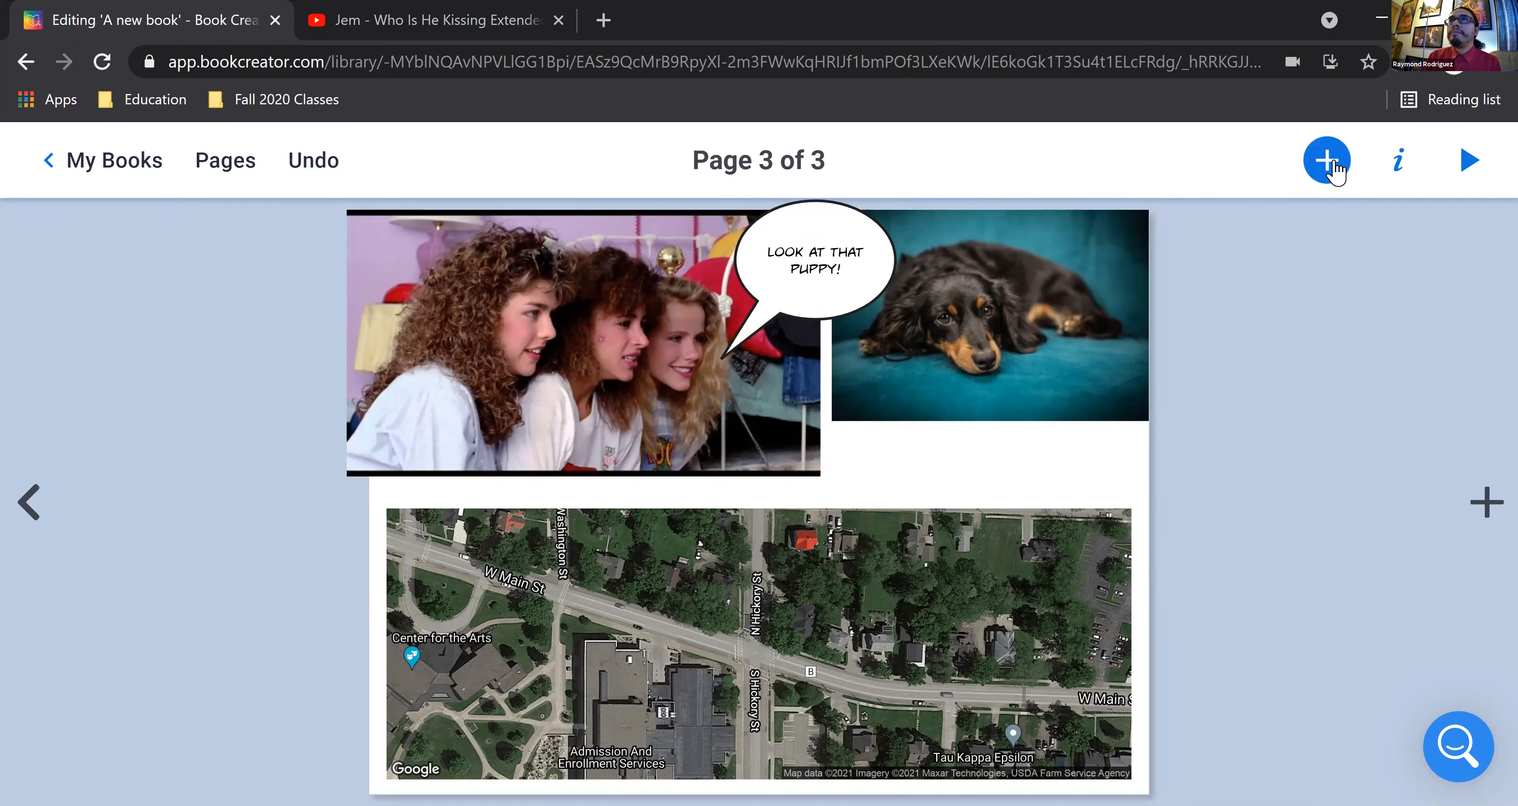
{"action": "left_click", "coordinate": [1199, 252]}
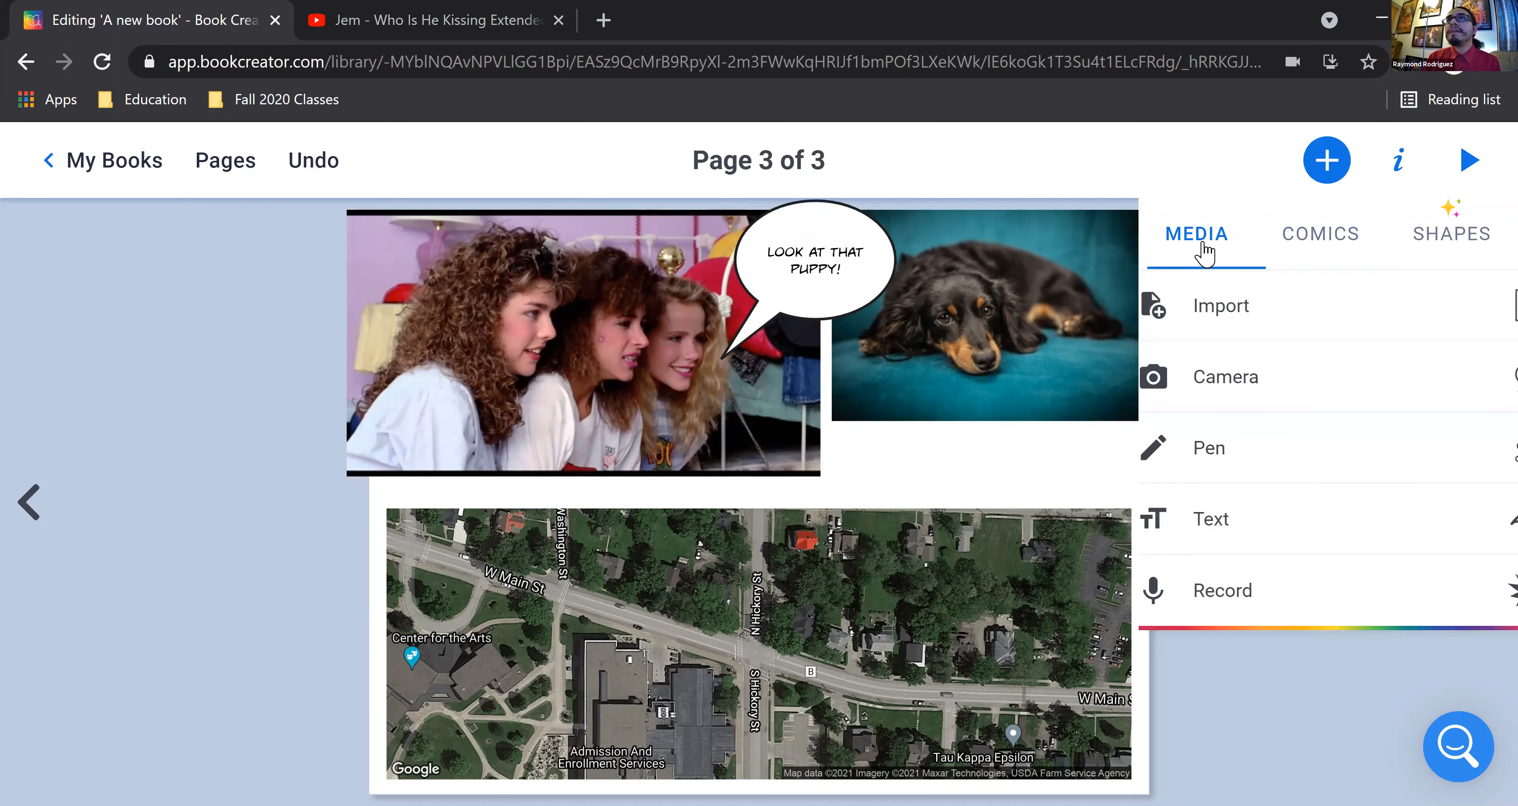
{"action": "left_click", "coordinate": [1241, 310]}
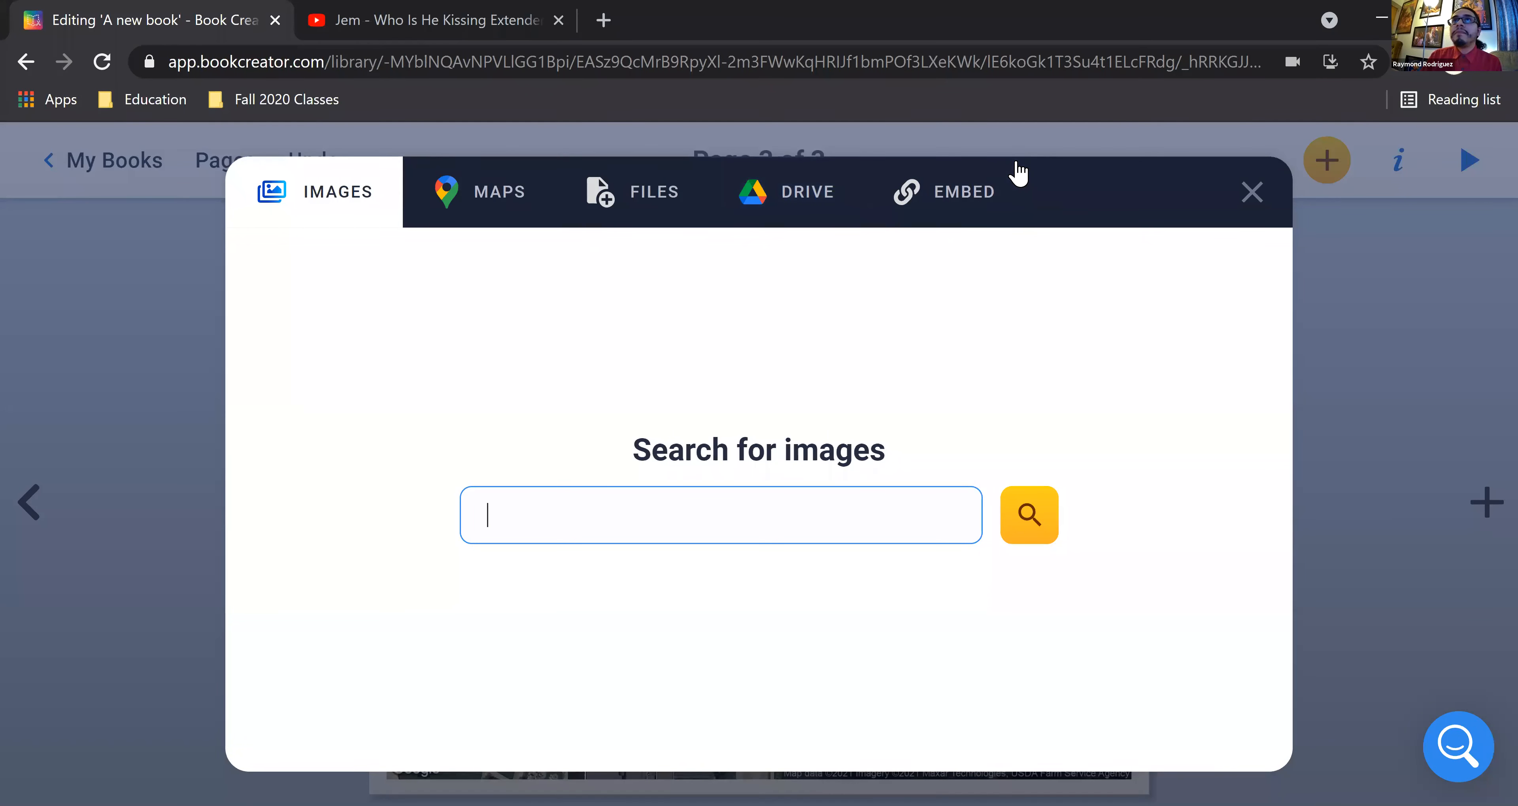
{"action": "left_click", "coordinate": [974, 192]}
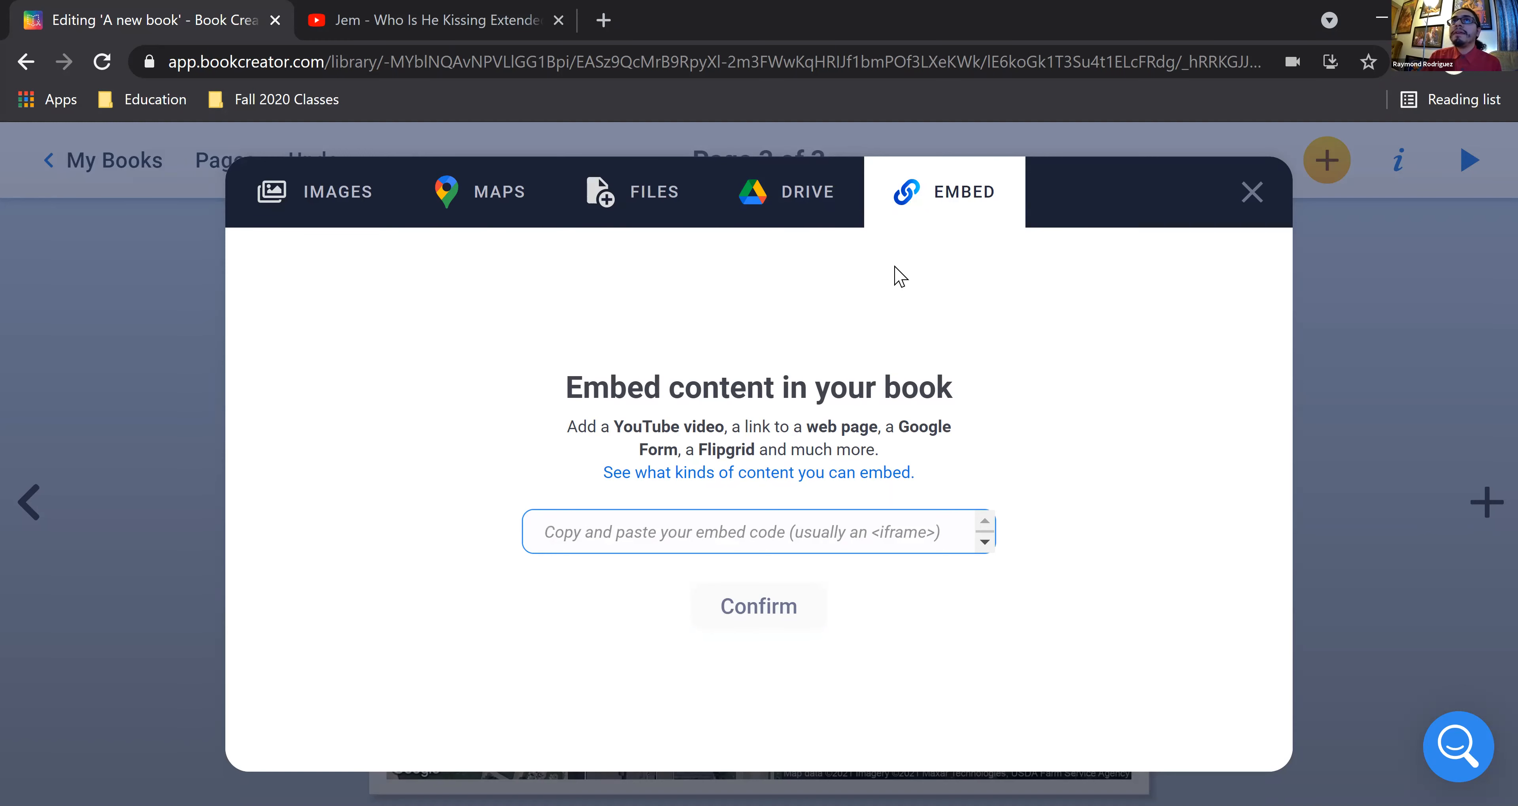
{"action": "left_click", "coordinate": [1263, 13]}
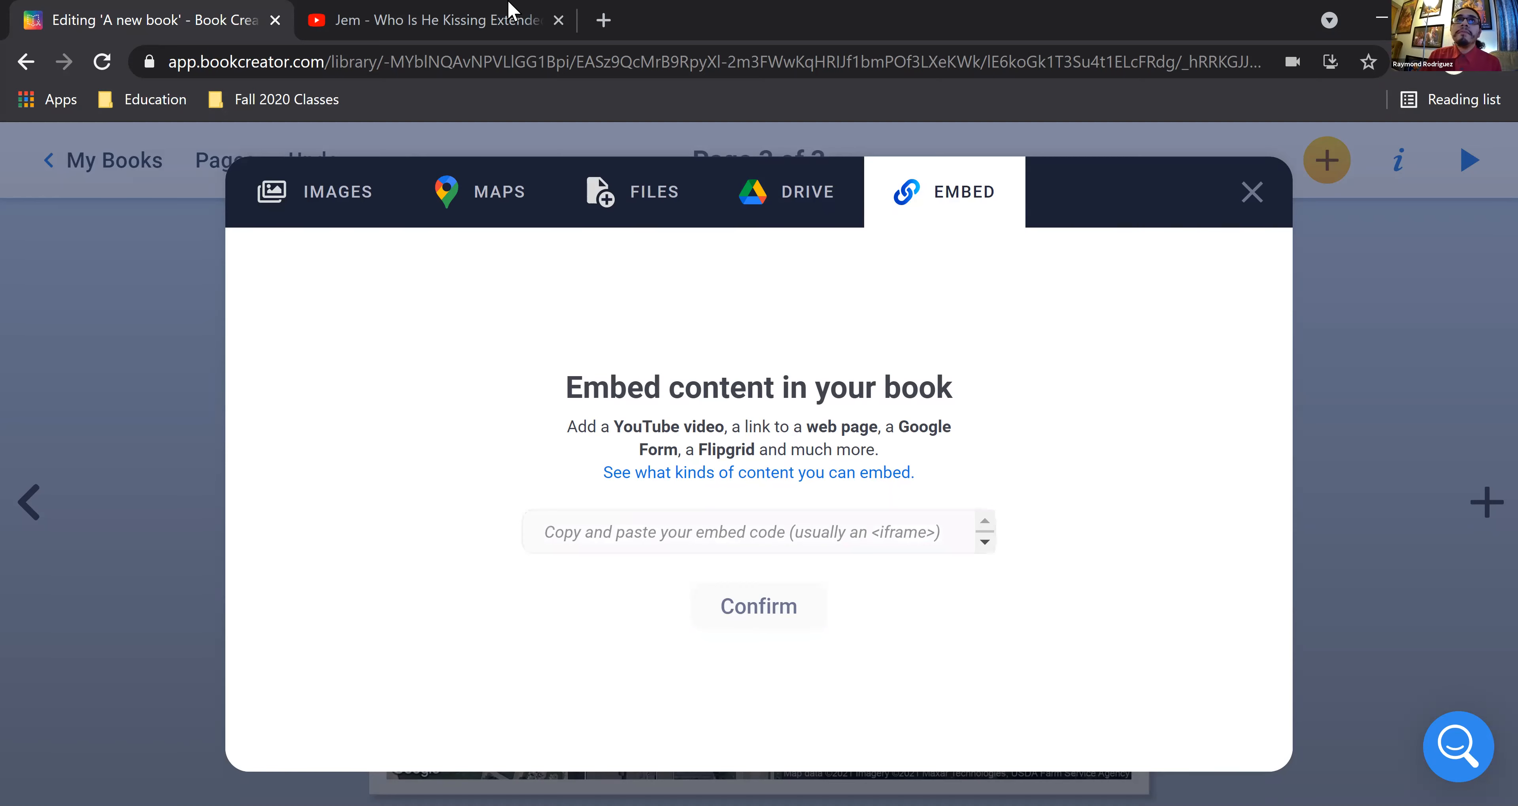
Step: Switch to YouTube and copy the embed code of the video "Jem - Who Is He Kissing Extended (16/187)"
{"action": "left_click", "coordinate": [501, 23]}
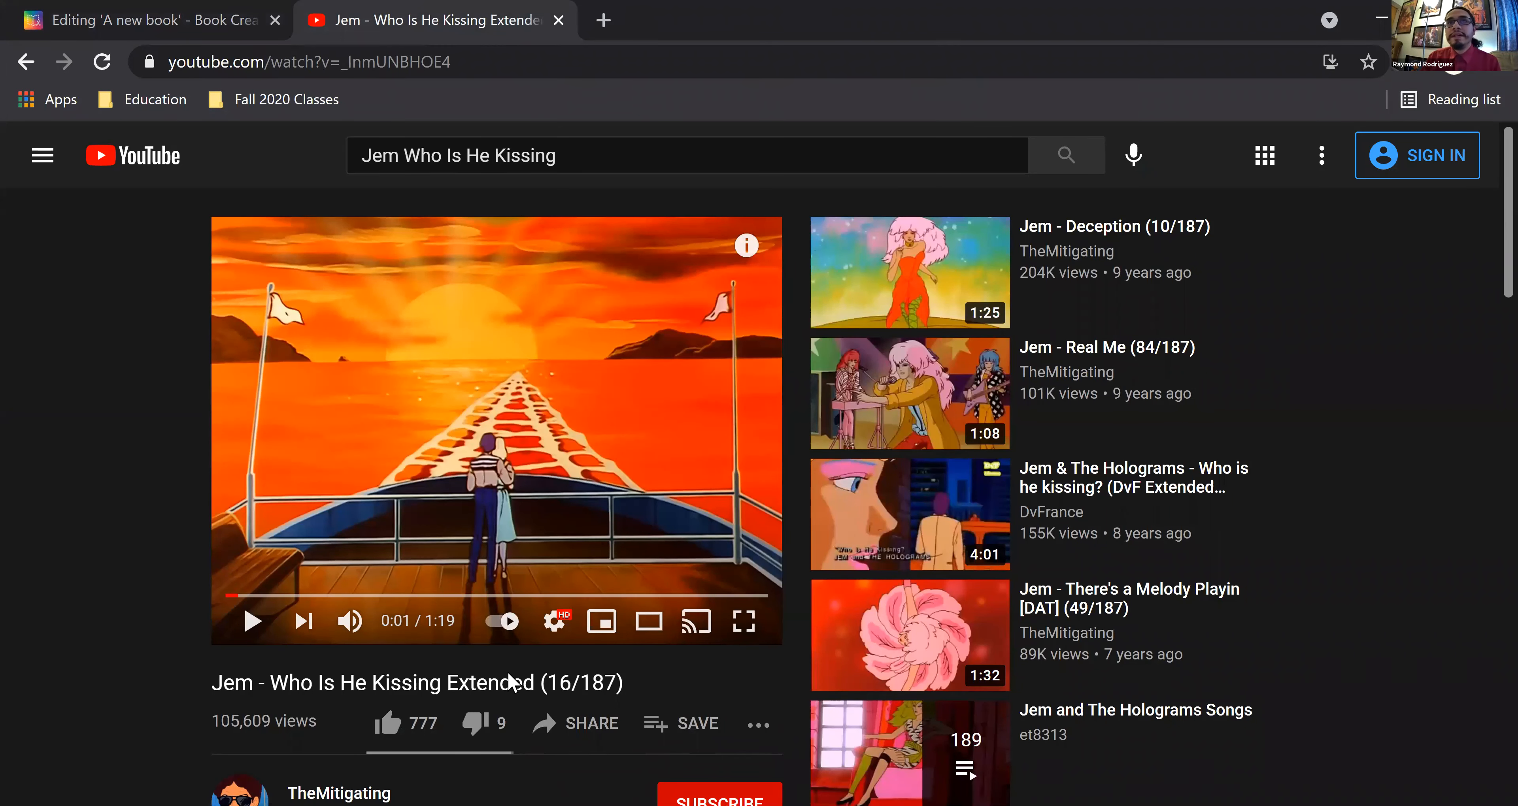
{"action": "left_click", "coordinate": [552, 732]}
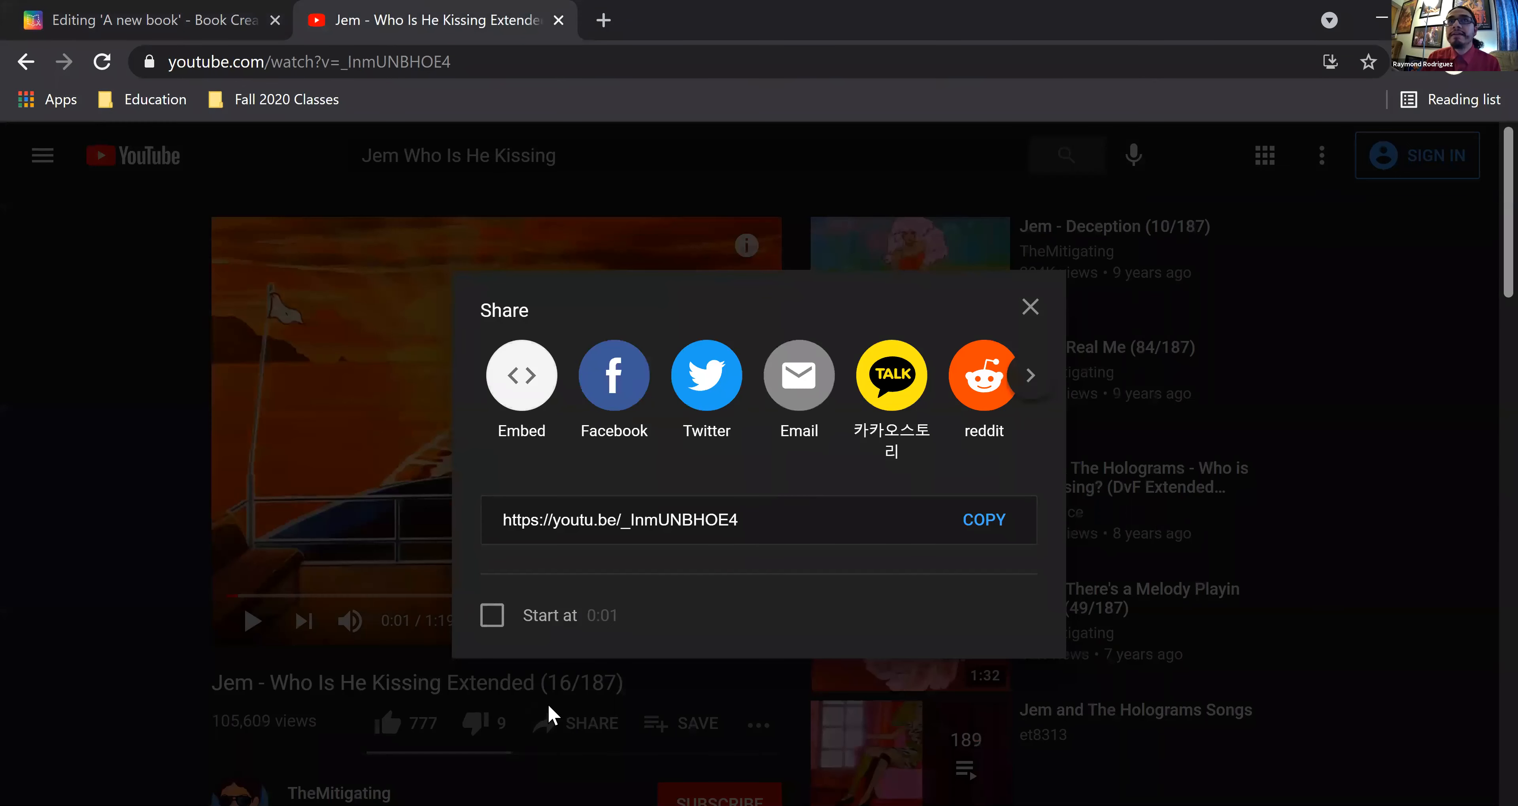
{"action": "left_click", "coordinate": [511, 382]}
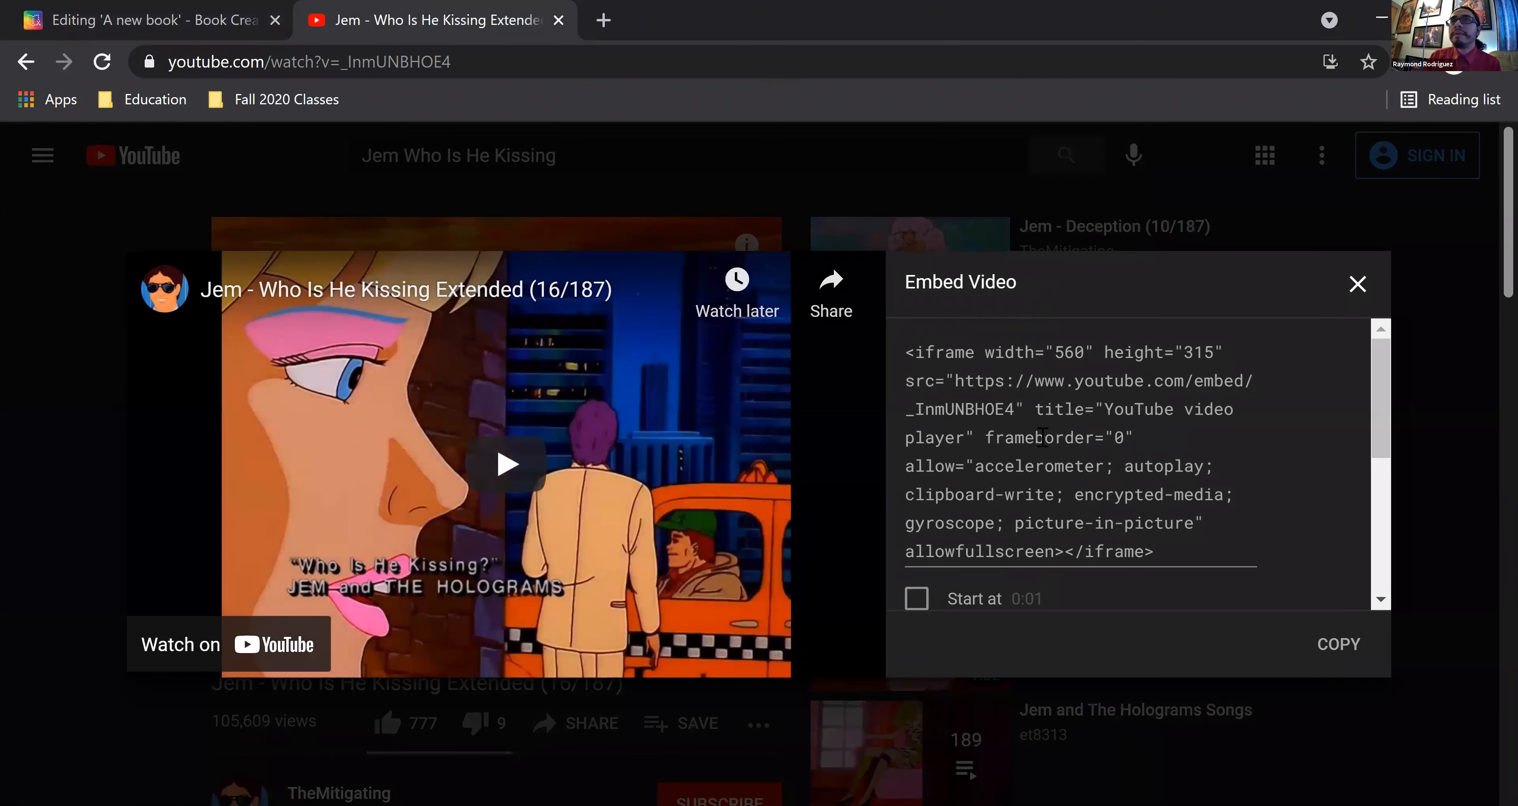
{"action": "left_click", "coordinate": [1333, 645]}
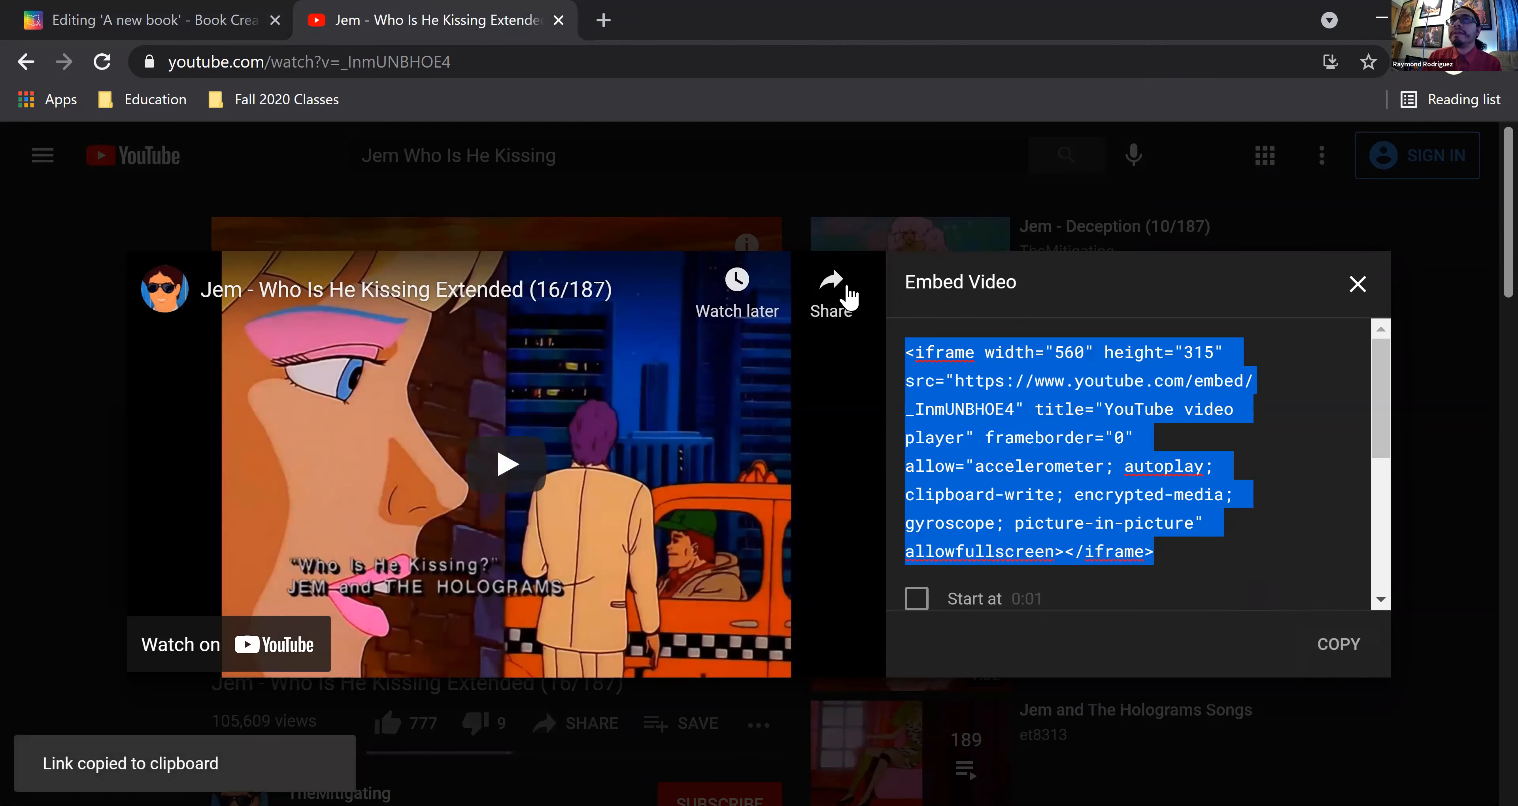
Step: Return to Book Creator, paste the copied iframe code as embedded content, and add the Jem video to page 3
{"action": "left_click", "coordinate": [18, 10]}
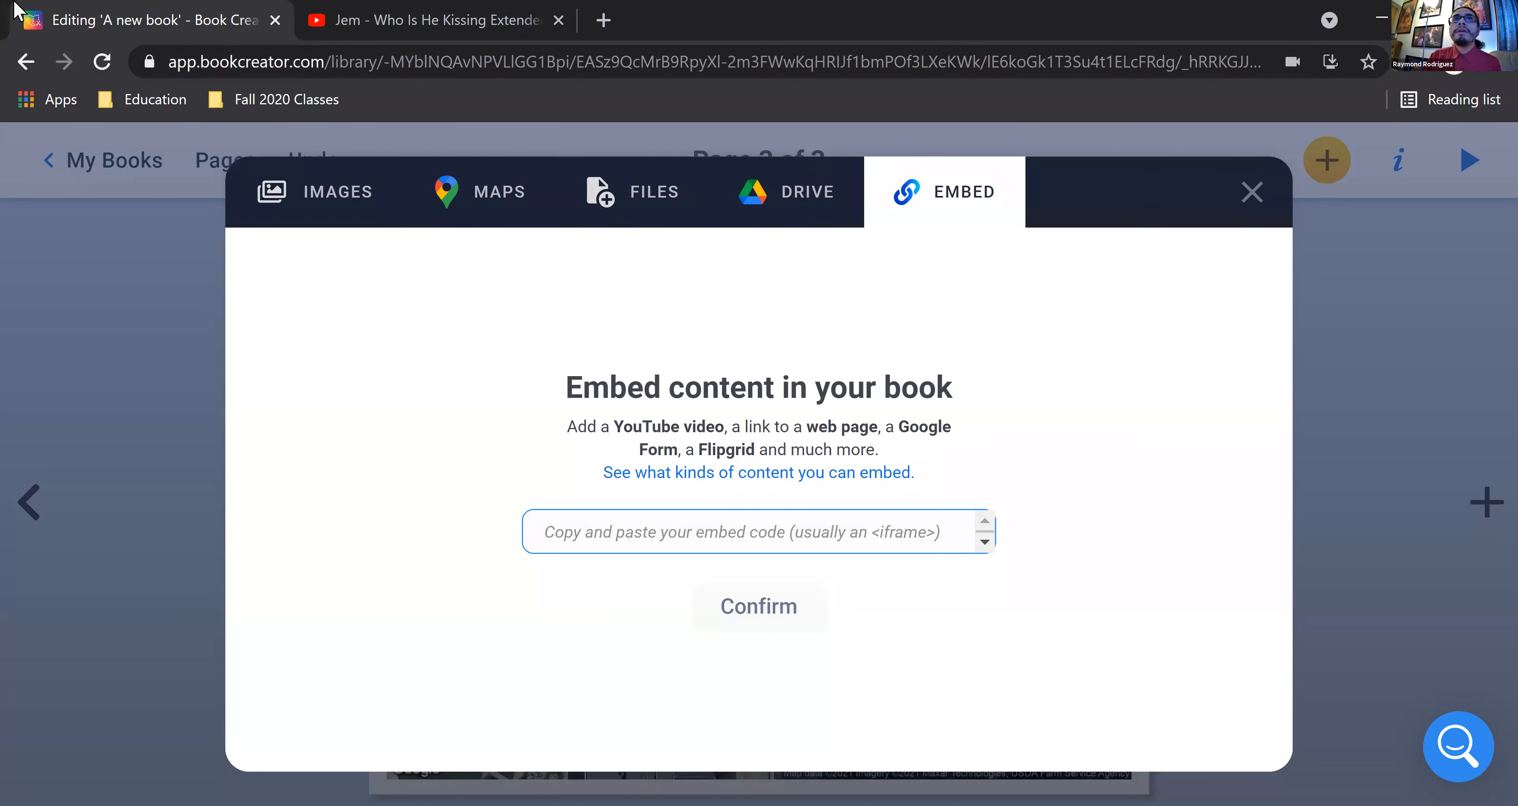
{"action": "right_click", "coordinate": [677, 542]}
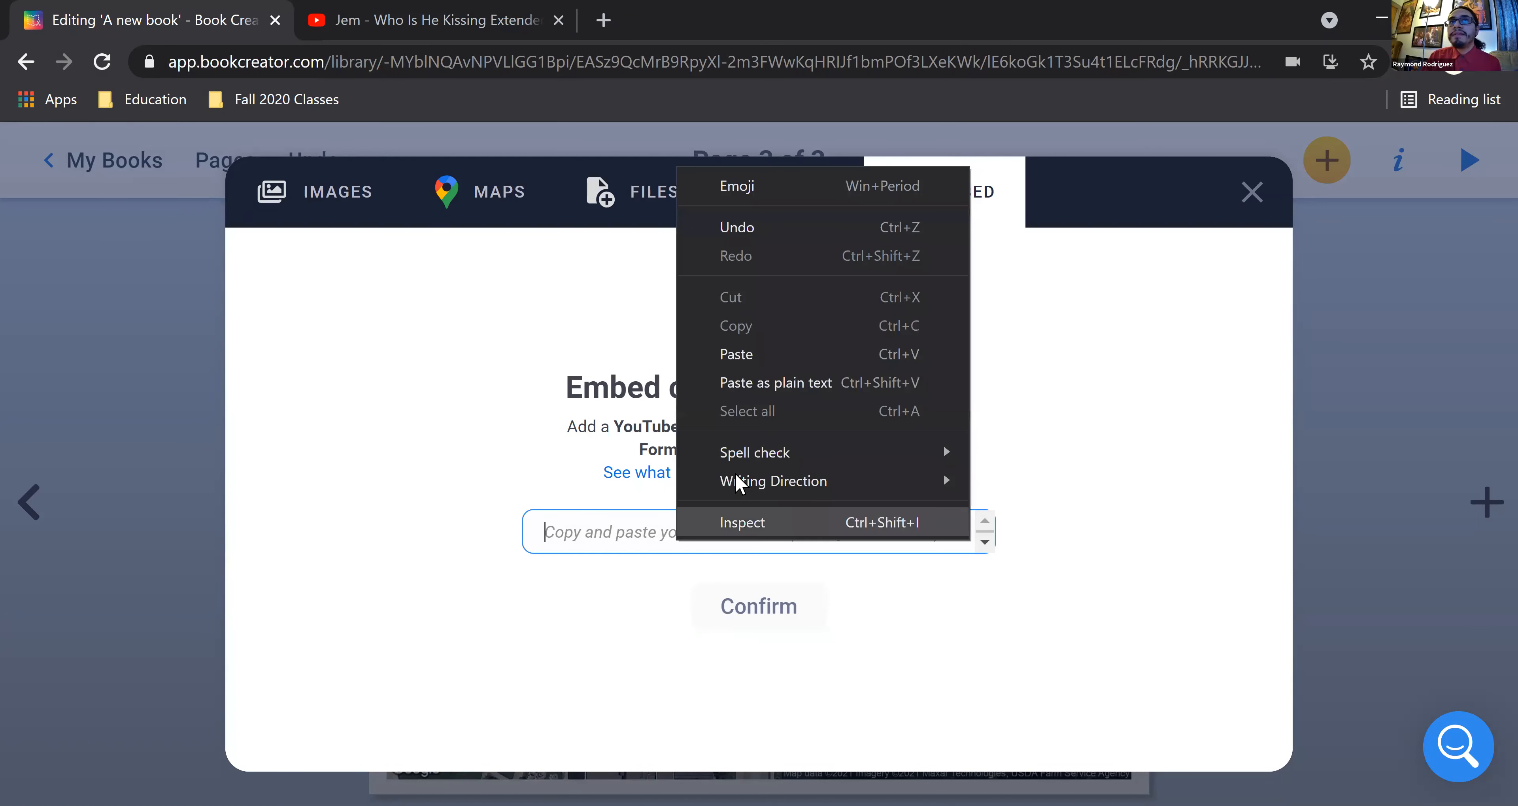
{"action": "left_click", "coordinate": [731, 354]}
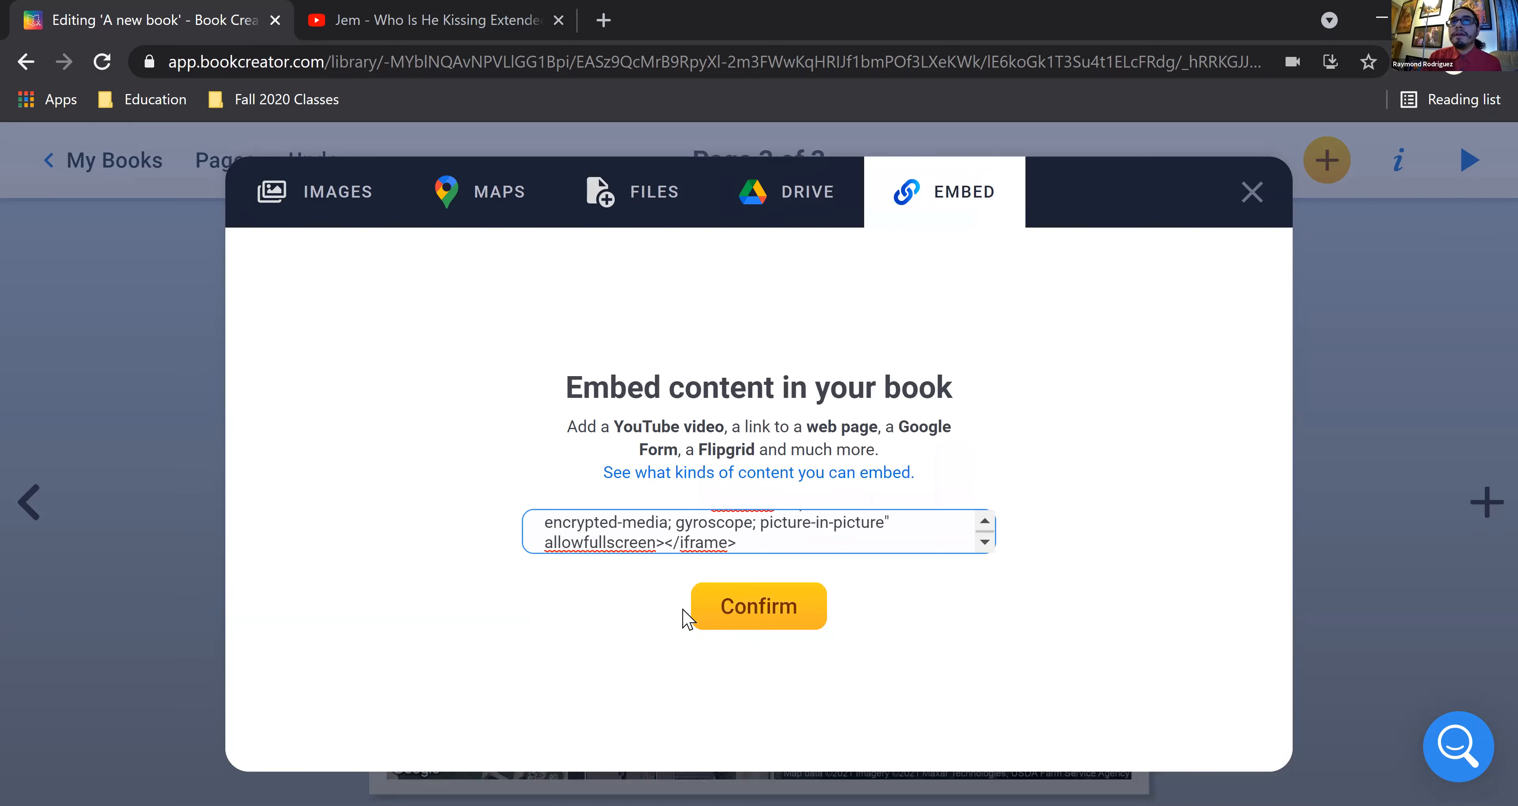
{"action": "left_click", "coordinate": [743, 606]}
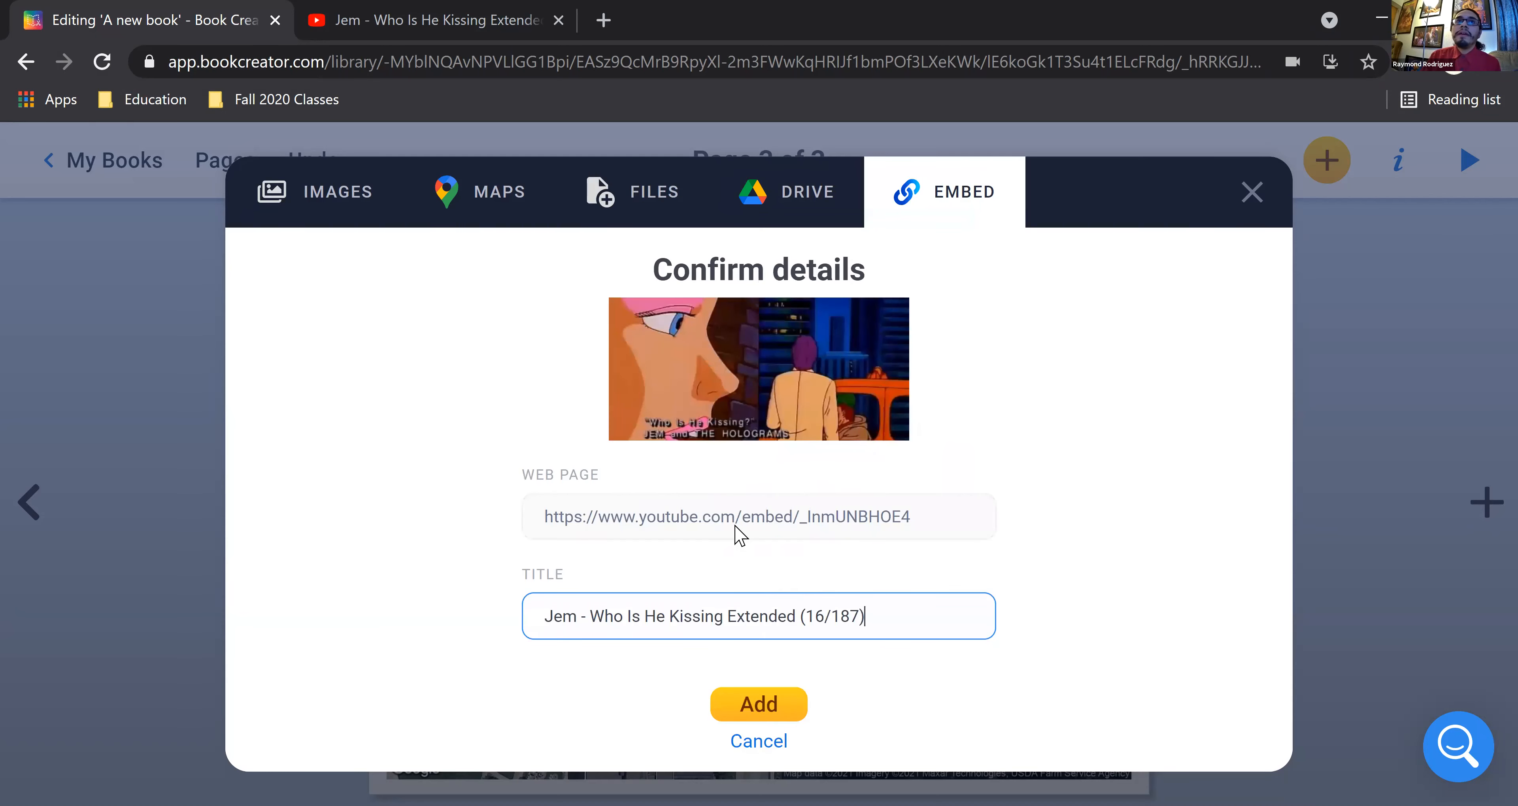
{"action": "left_click", "coordinate": [764, 711]}
{"action": "left_click", "coordinate": [592, 523]}
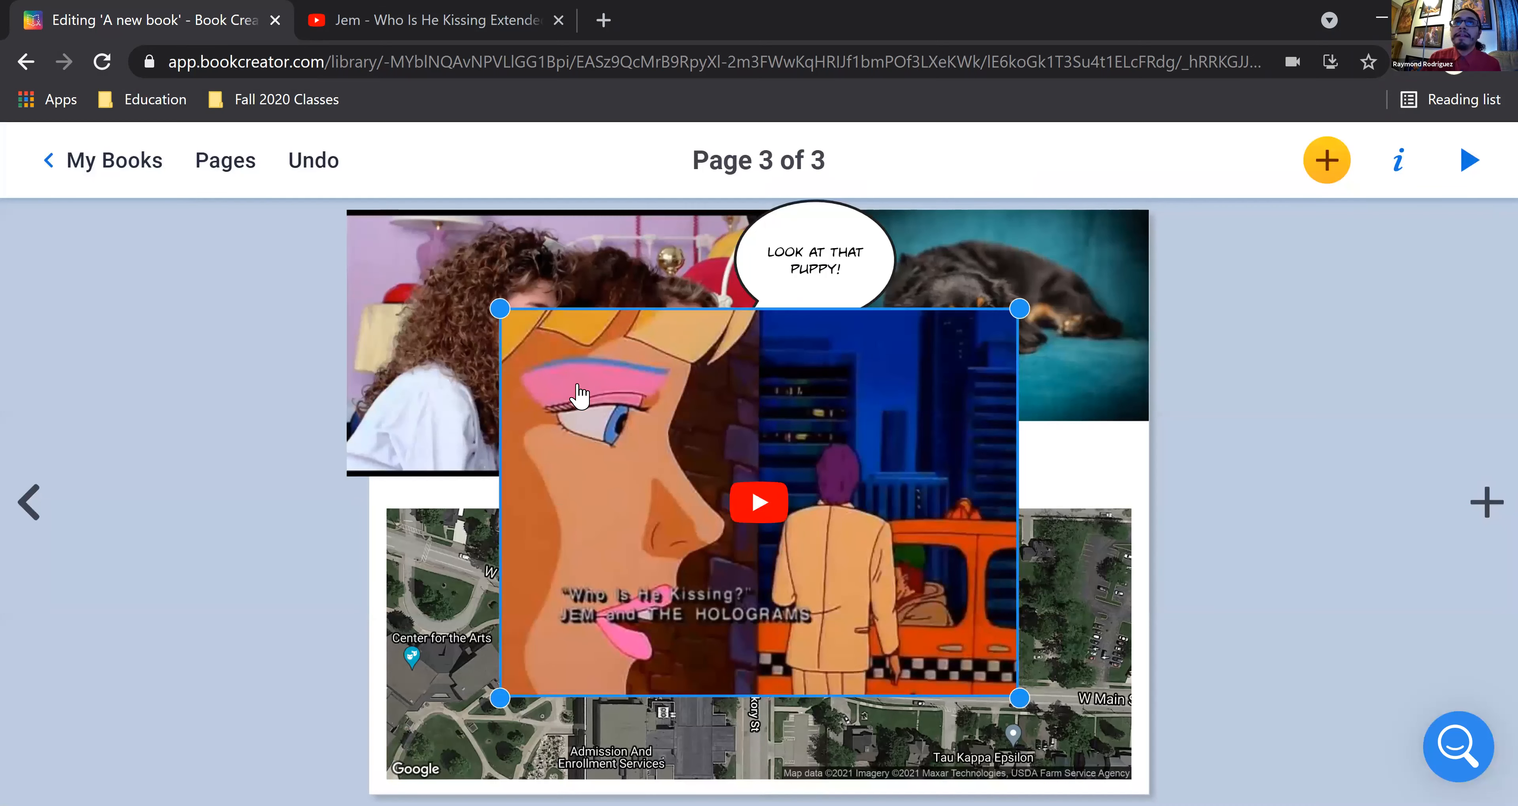
Step: Shrink the embedded Jem video and place it mid-page, overlapping the two photos and the map
{"action": "left_click_drag", "start_coordinate": [500, 309], "coordinate": [581, 481]}
{"action": "left_click", "coordinate": [989, 468]}
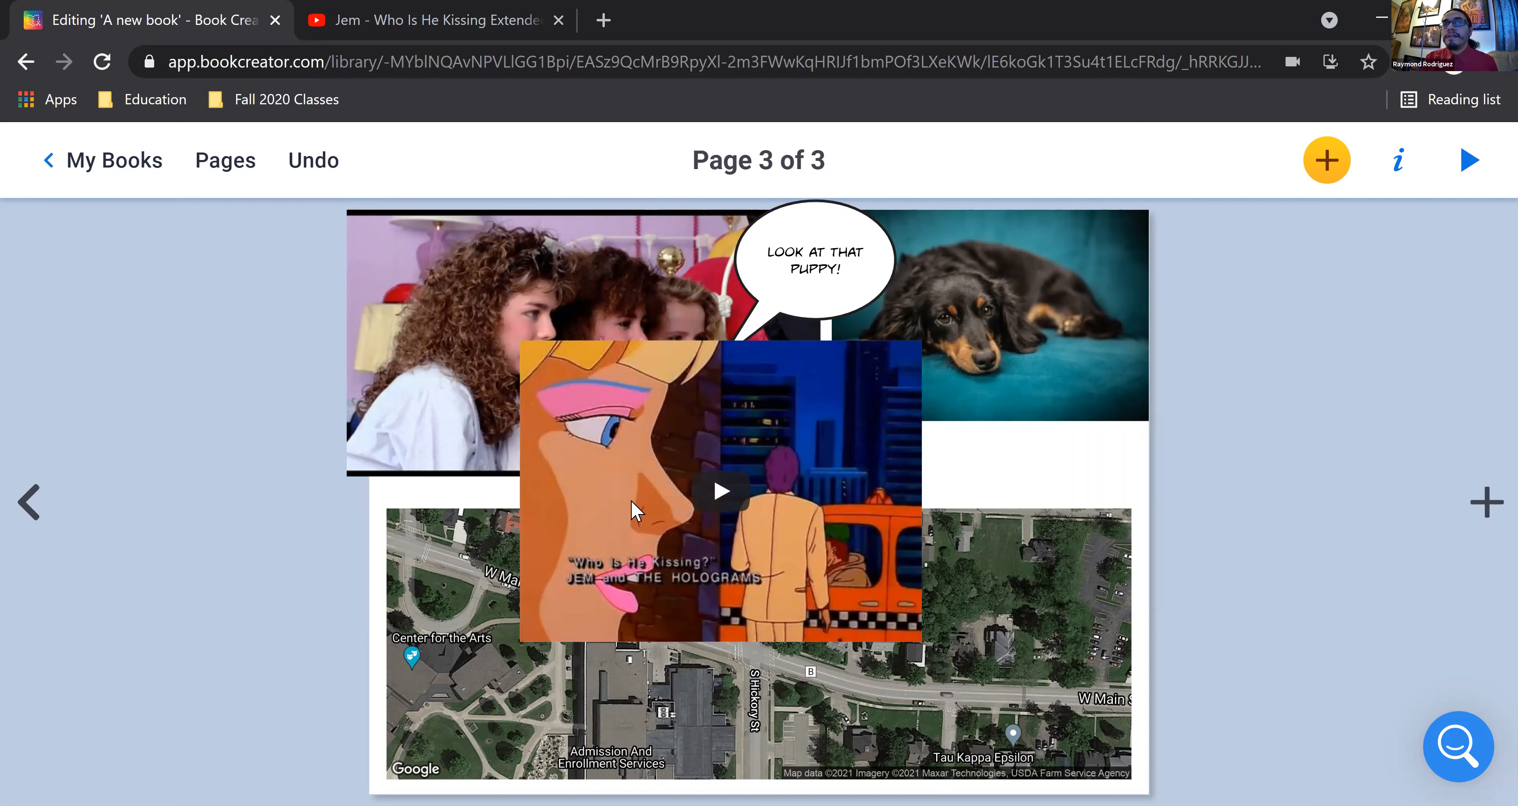
{"action": "left_click", "coordinate": [808, 488]}
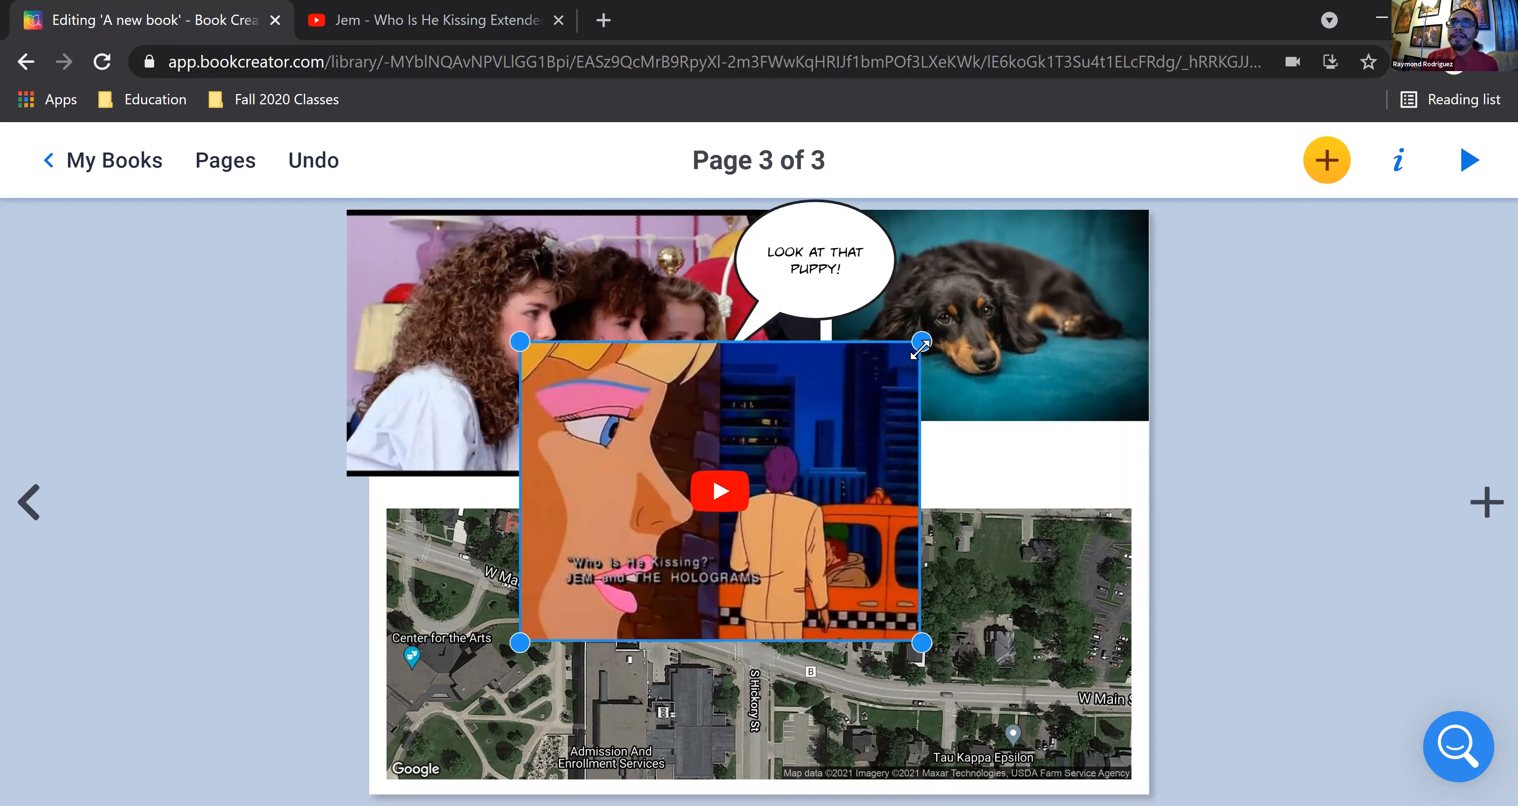
{"action": "left_click_drag", "start_coordinate": [913, 340], "coordinate": [853, 390]}
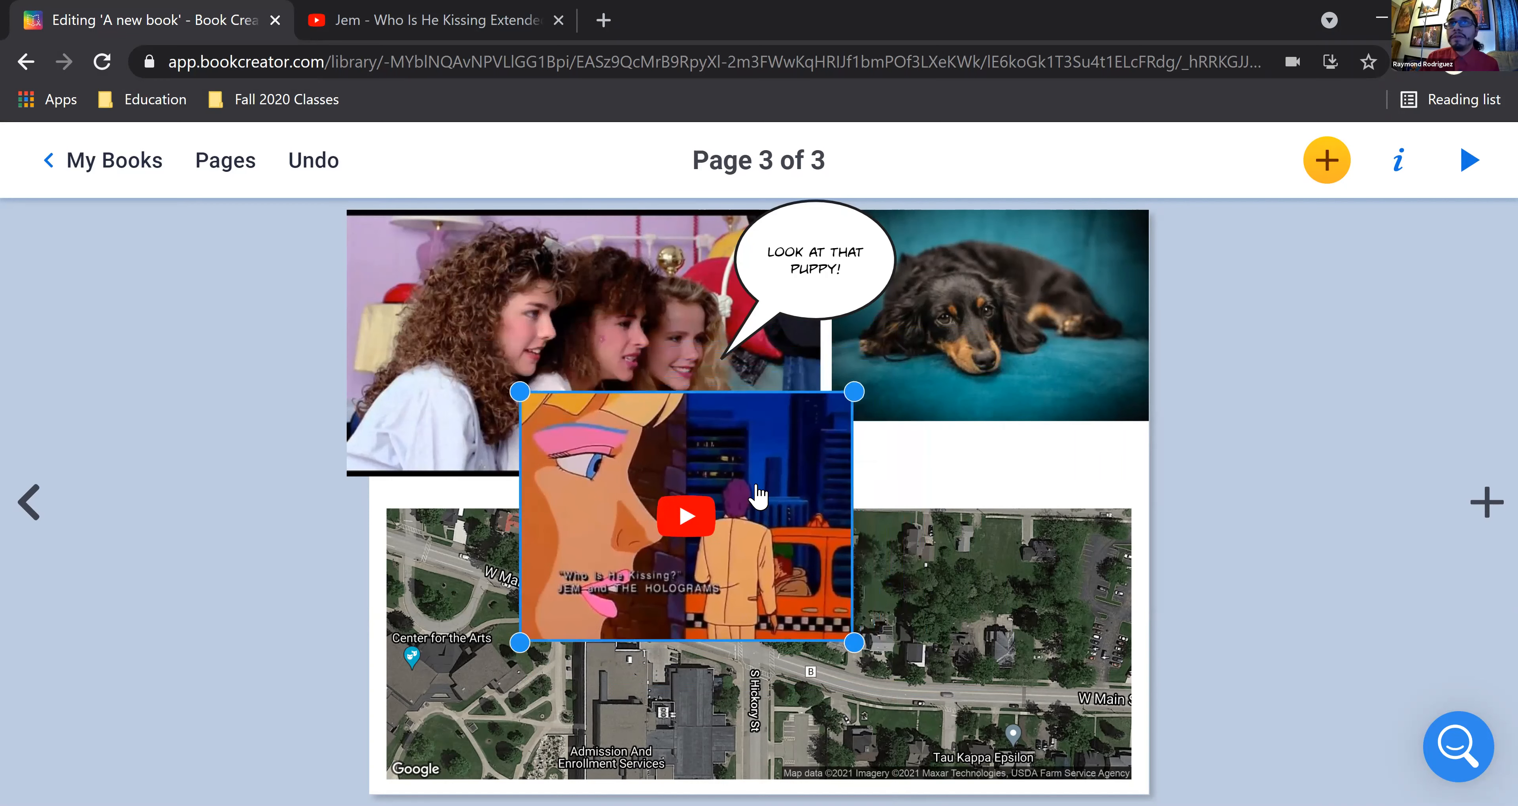
{"action": "left_click_drag", "start_coordinate": [759, 501], "coordinate": [853, 451]}
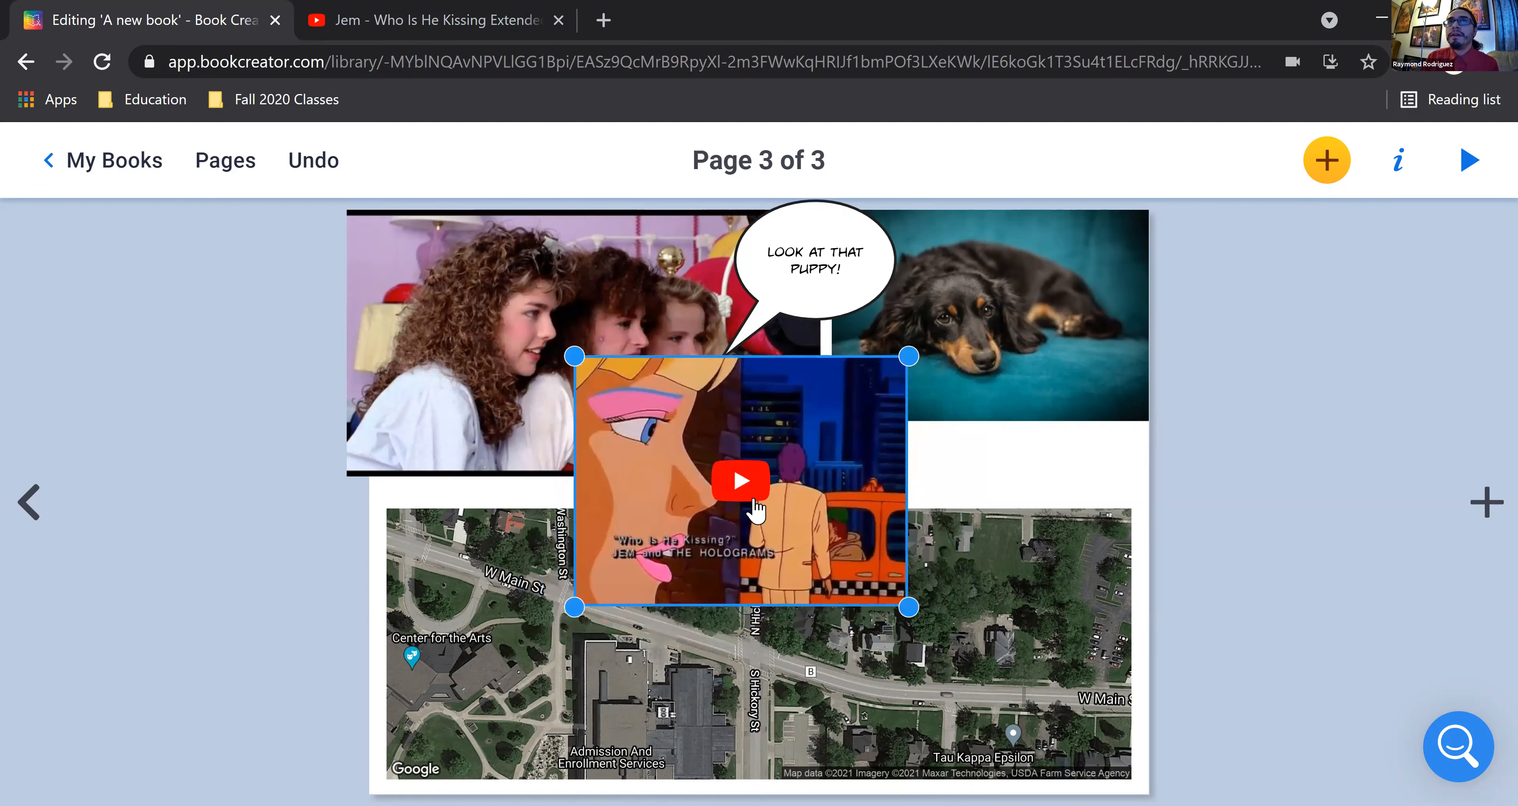
Step: Play the embedded video to check it, mute and pause it, and close the player
{"action": "left_click", "coordinate": [743, 490]}
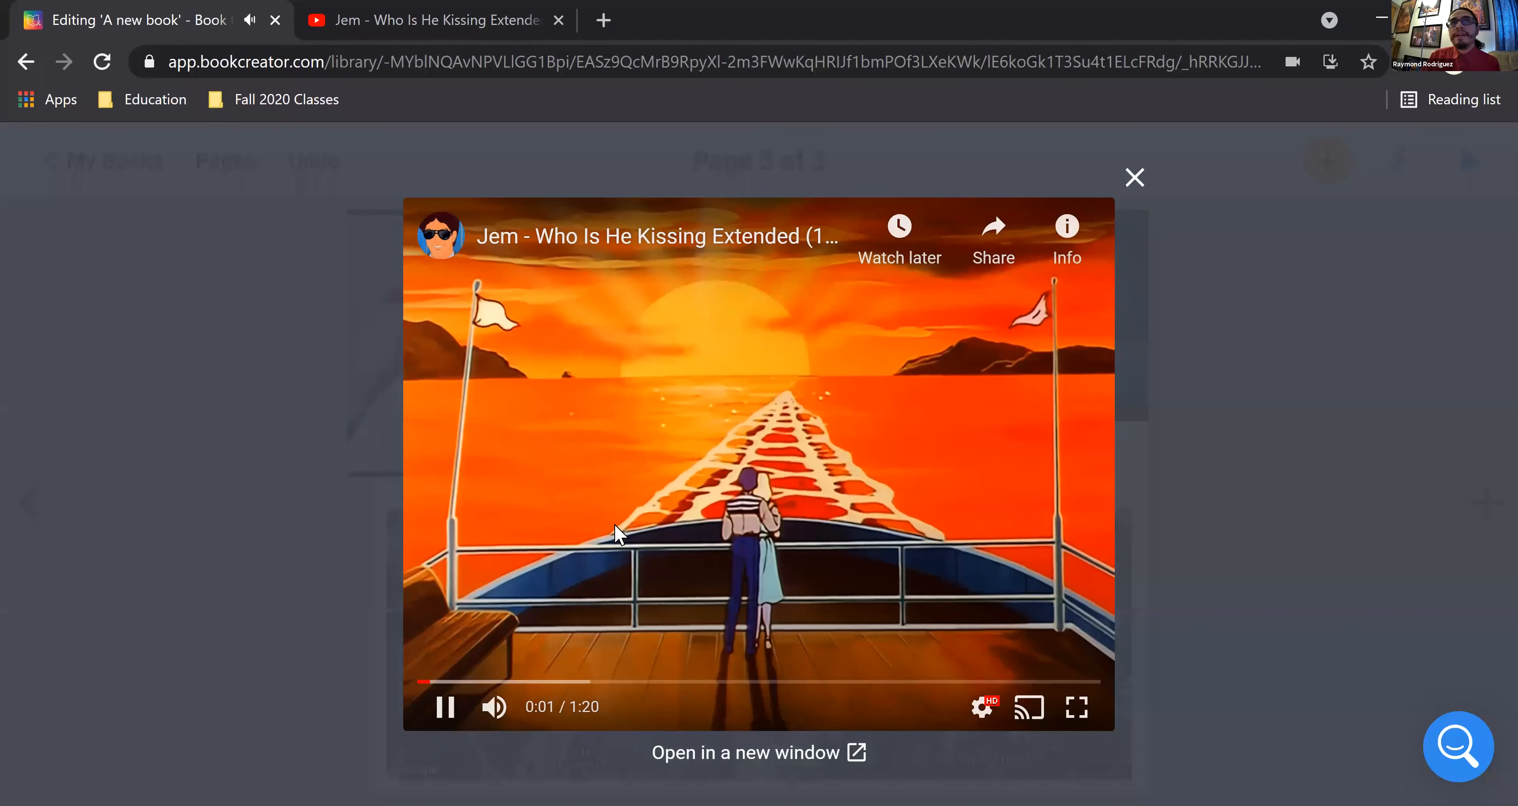
{"action": "left_click", "coordinate": [482, 716]}
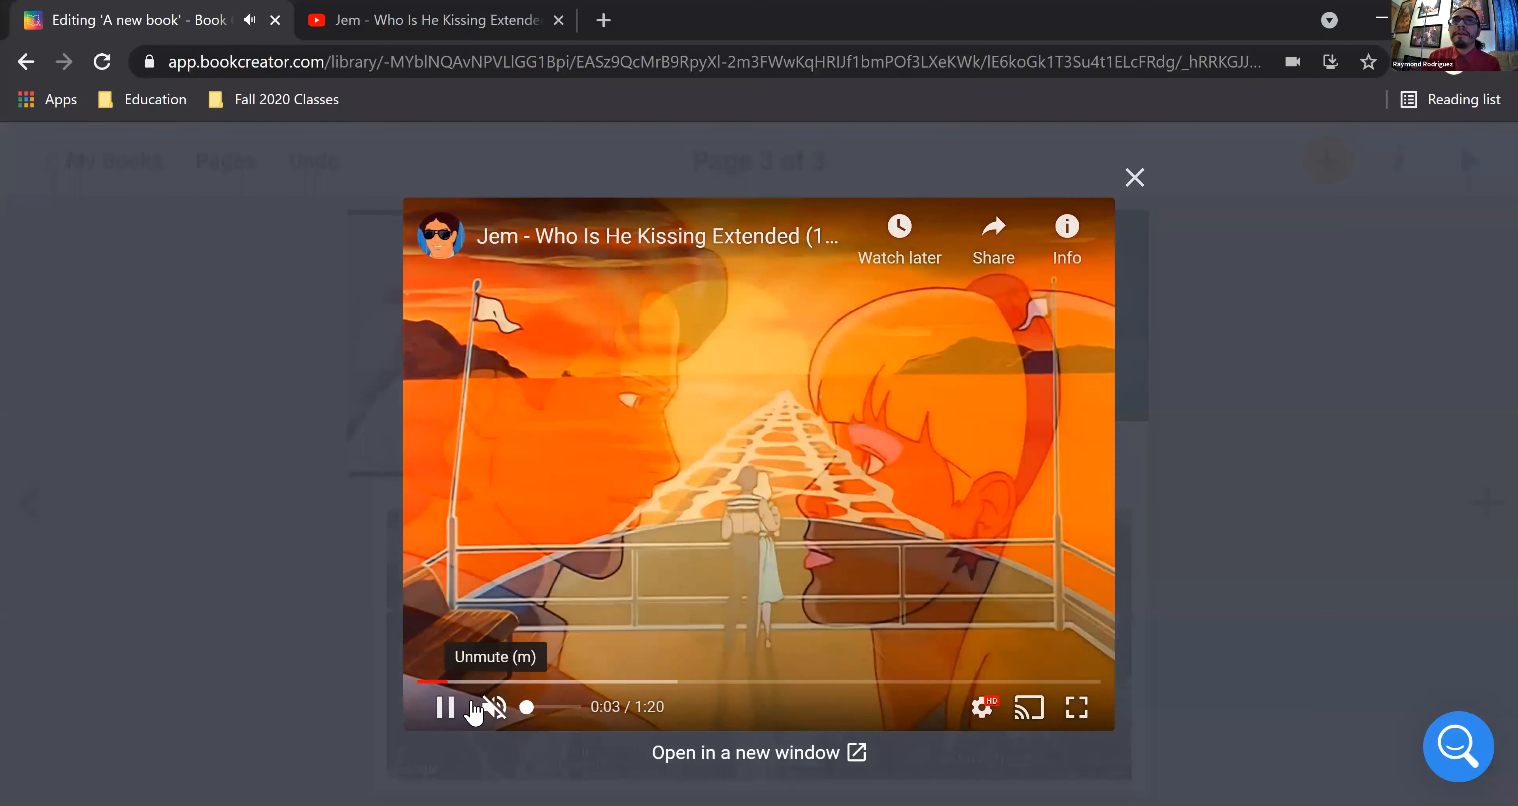
{"action": "left_click", "coordinate": [445, 707]}
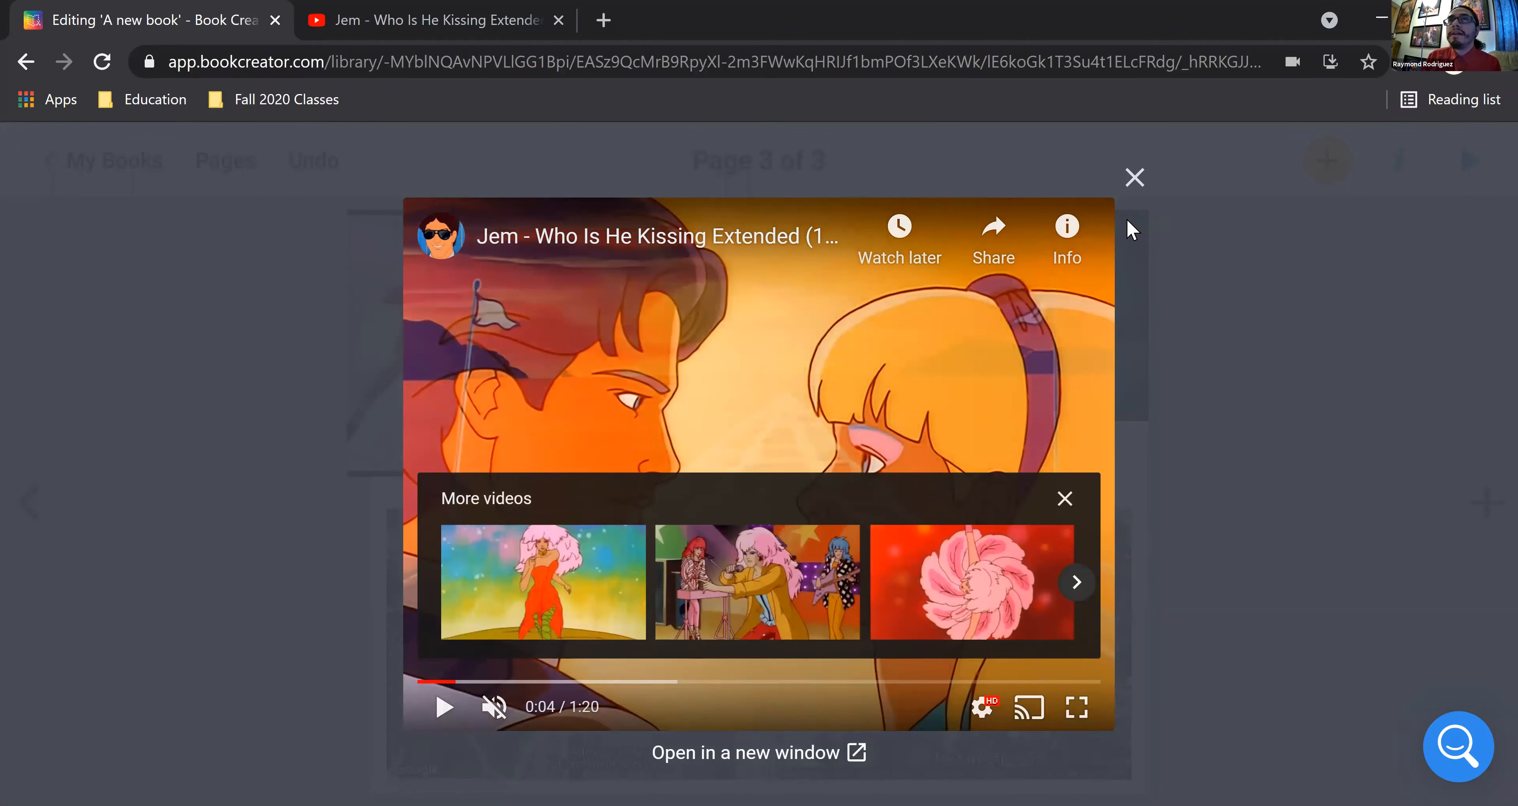
{"action": "left_click", "coordinate": [1129, 229]}
{"action": "left_click", "coordinate": [1076, 480]}
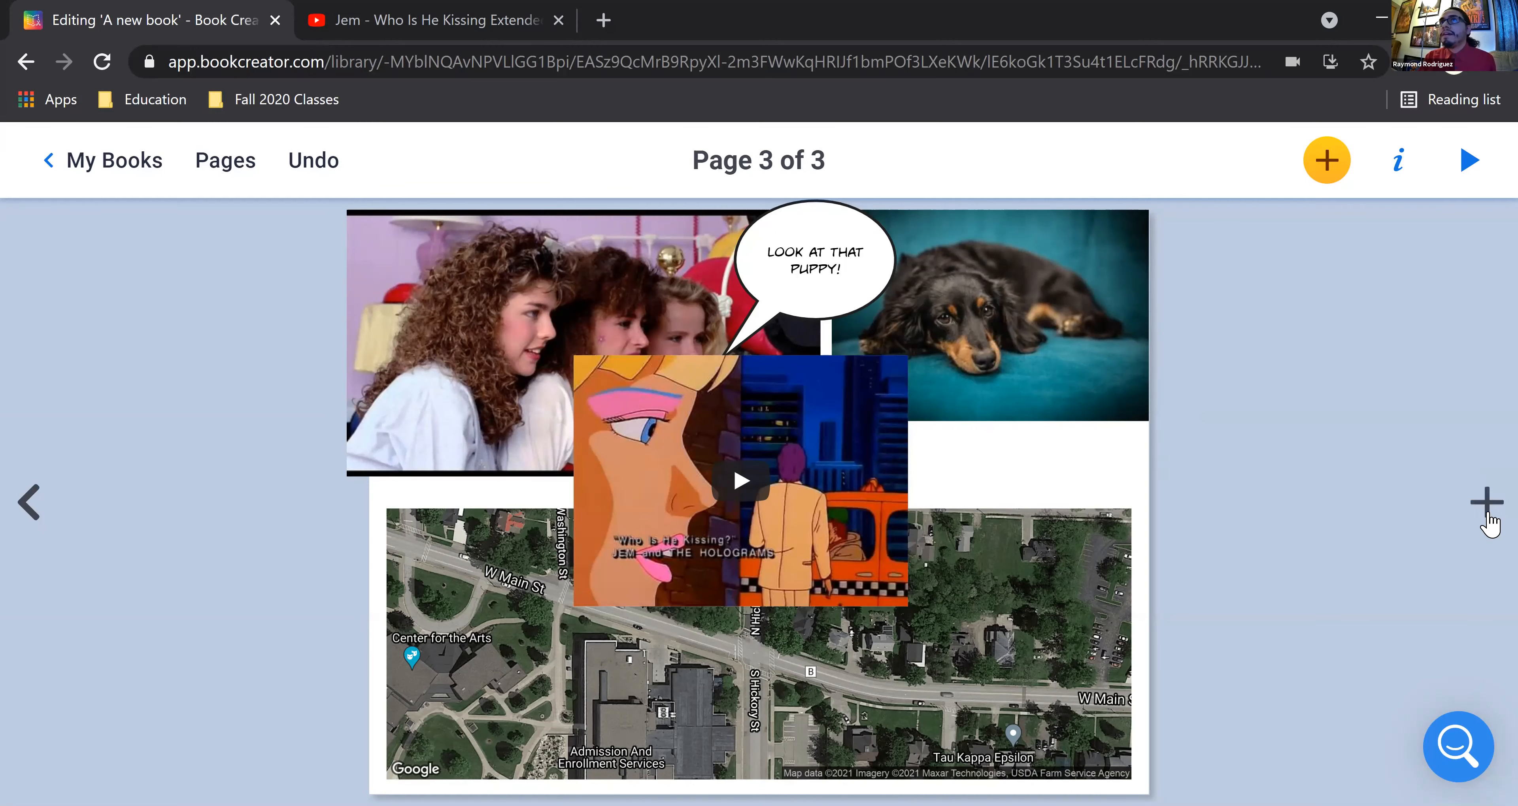
Step: Add a blank fourth page and try to open the camera for it
{"action": "left_click", "coordinate": [1486, 504]}
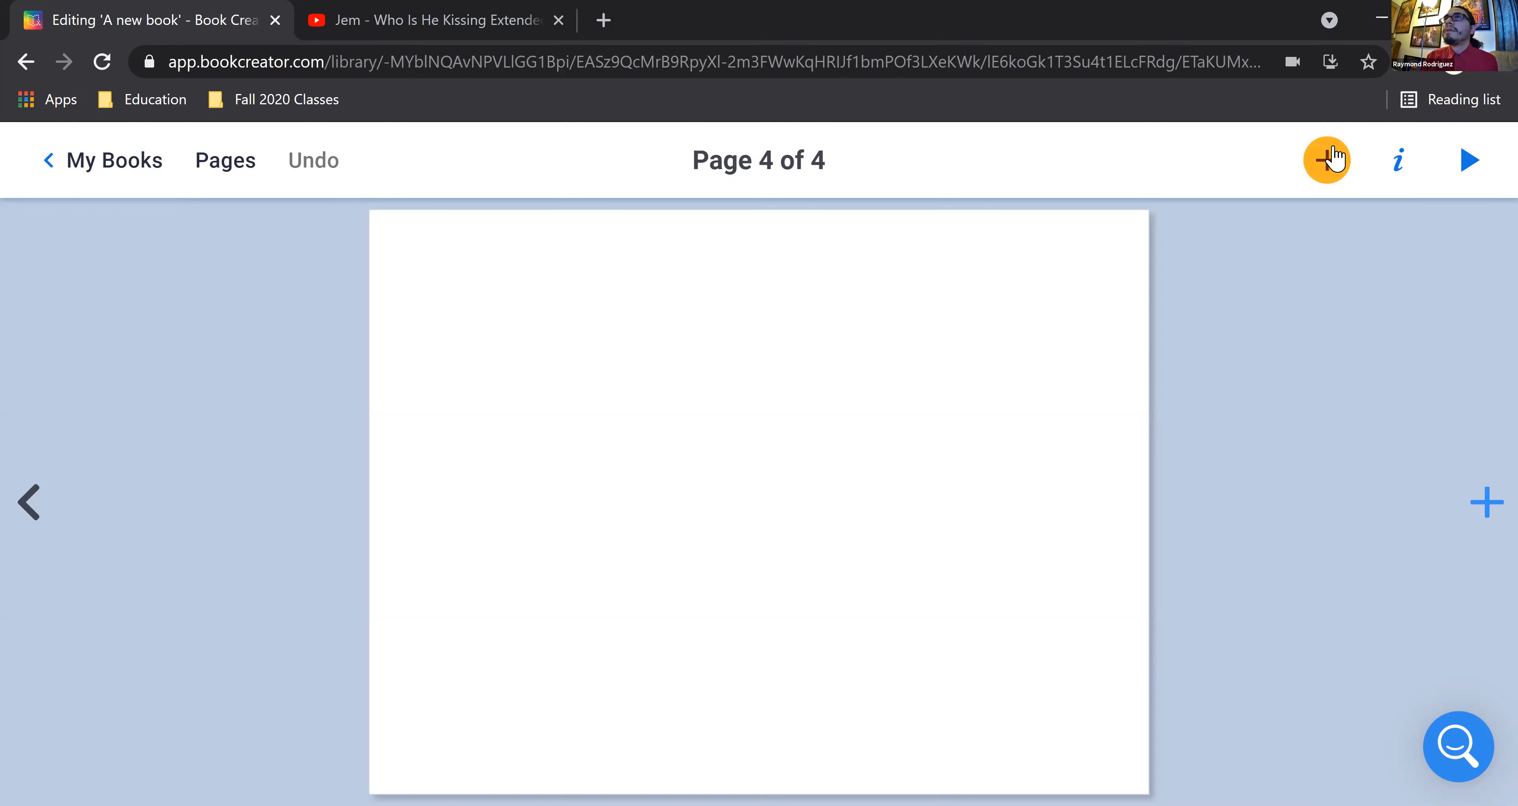
{"action": "left_click", "coordinate": [1329, 162]}
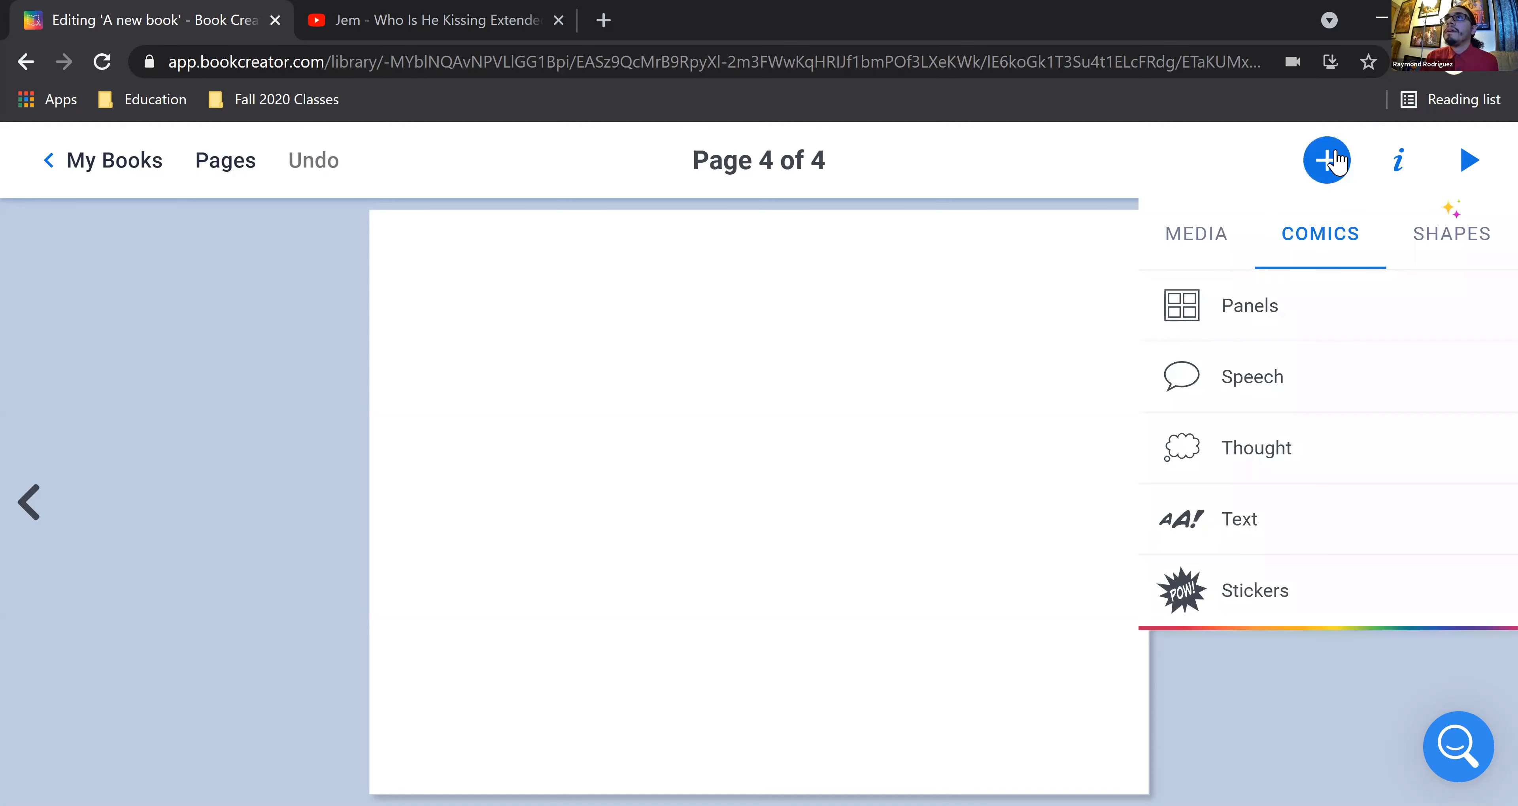
{"action": "left_click", "coordinate": [1198, 257]}
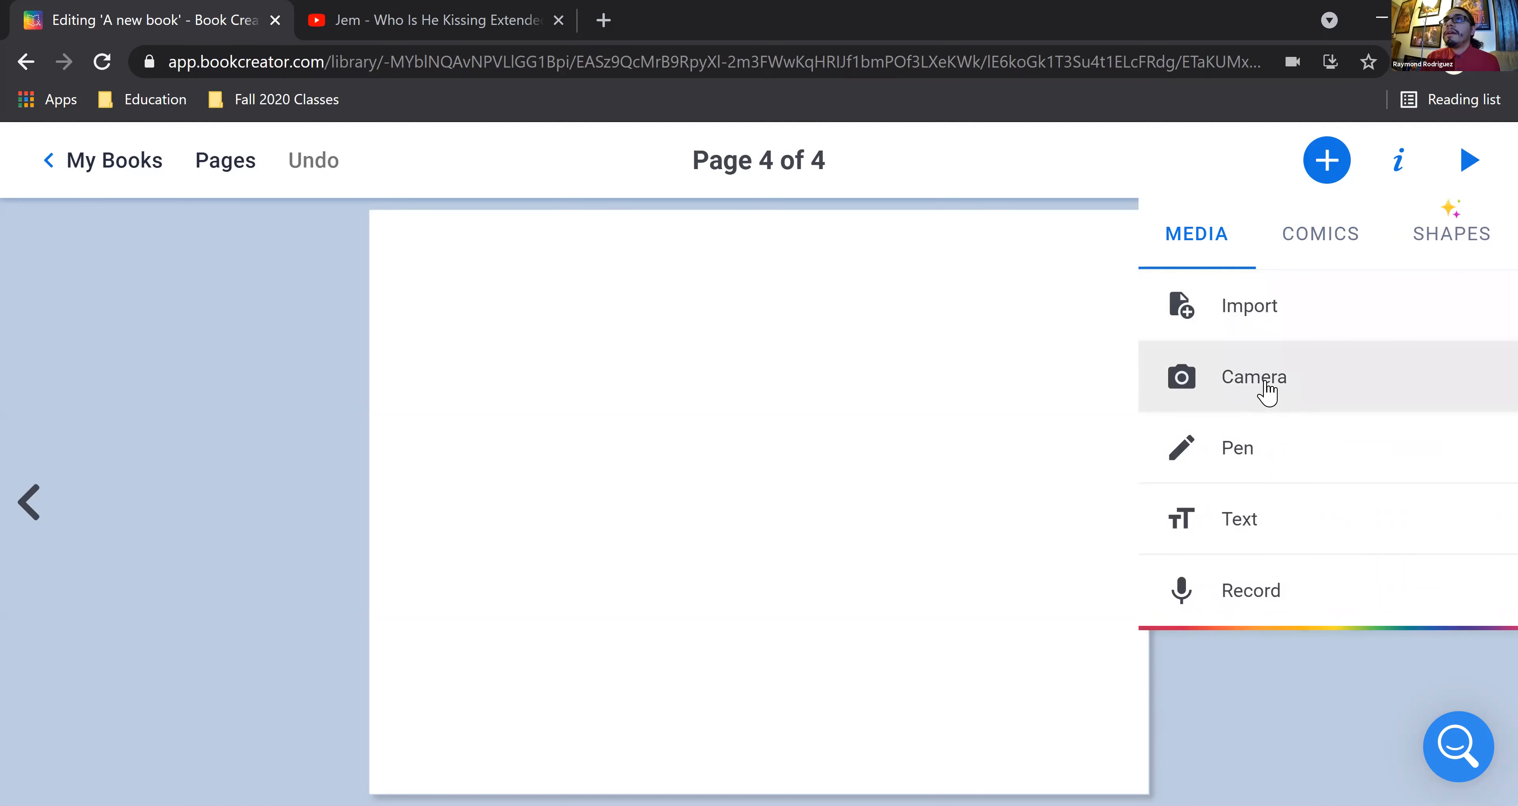
{"action": "left_click", "coordinate": [1259, 393]}
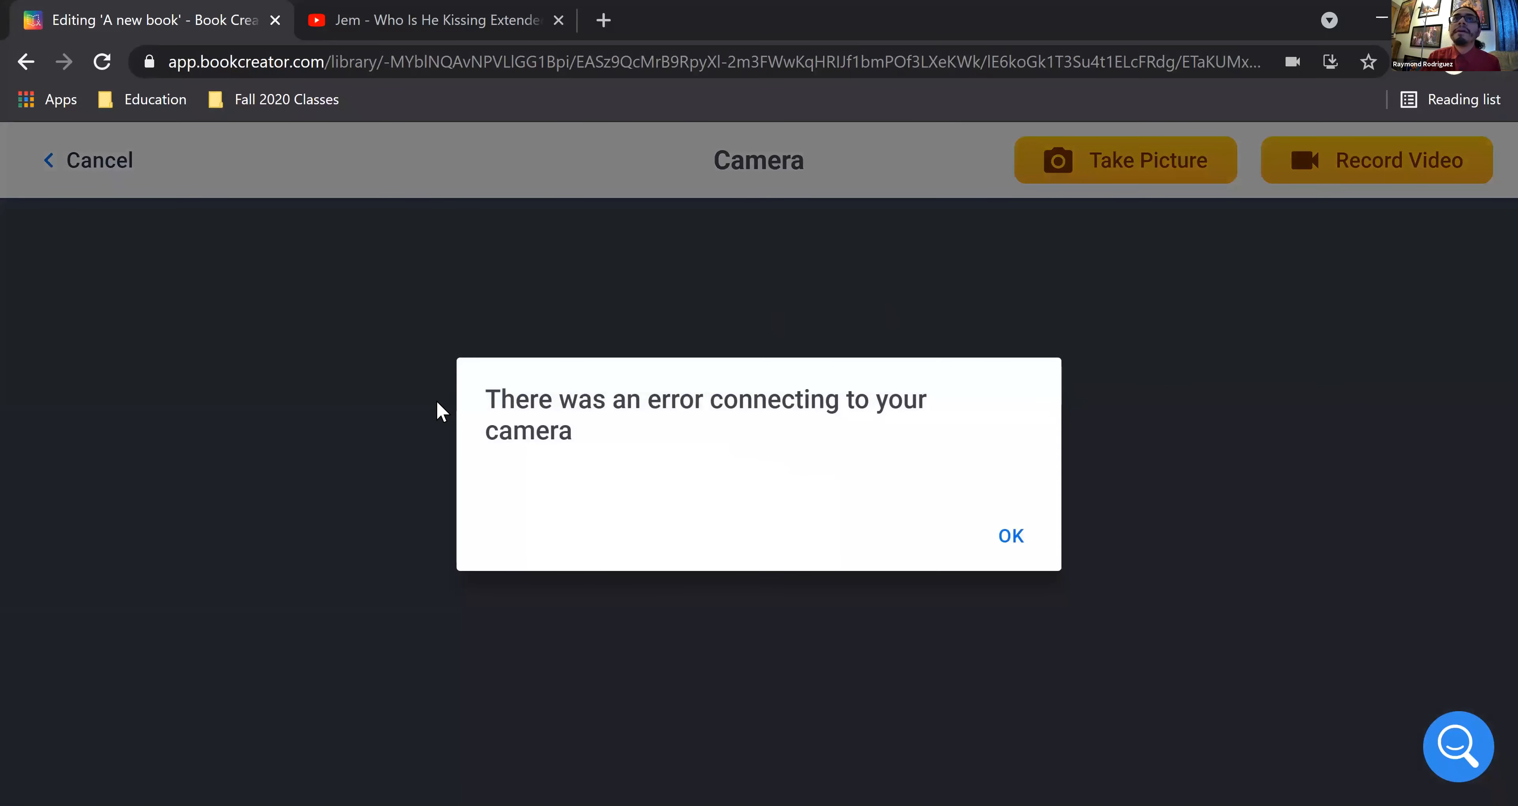
{"action": "left_click", "coordinate": [1023, 545]}
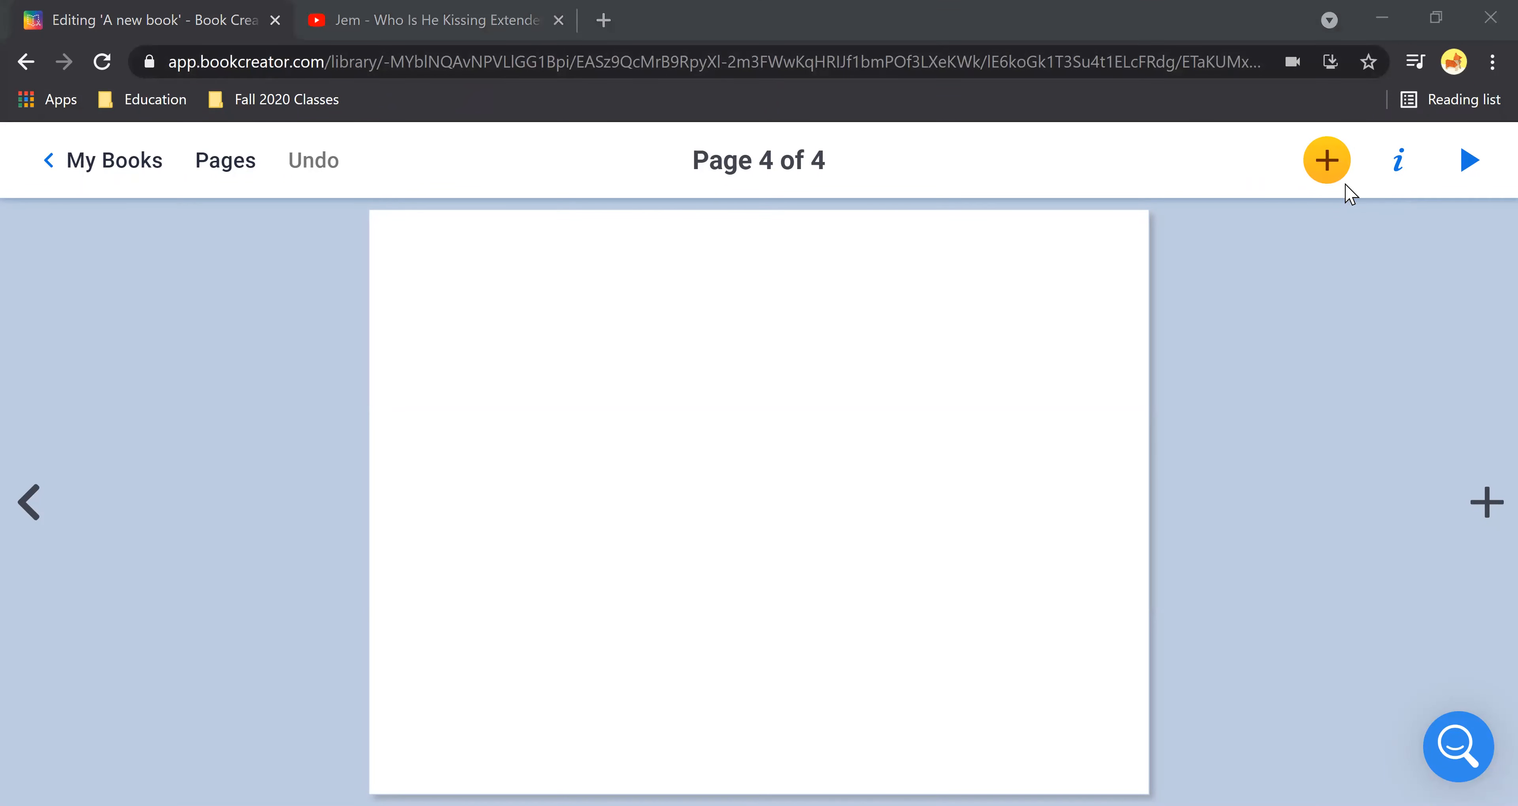
Step: Take a picture with the camera and use it on page 4
{"action": "left_click", "coordinate": [1334, 171]}
{"action": "left_click", "coordinate": [1211, 252]}
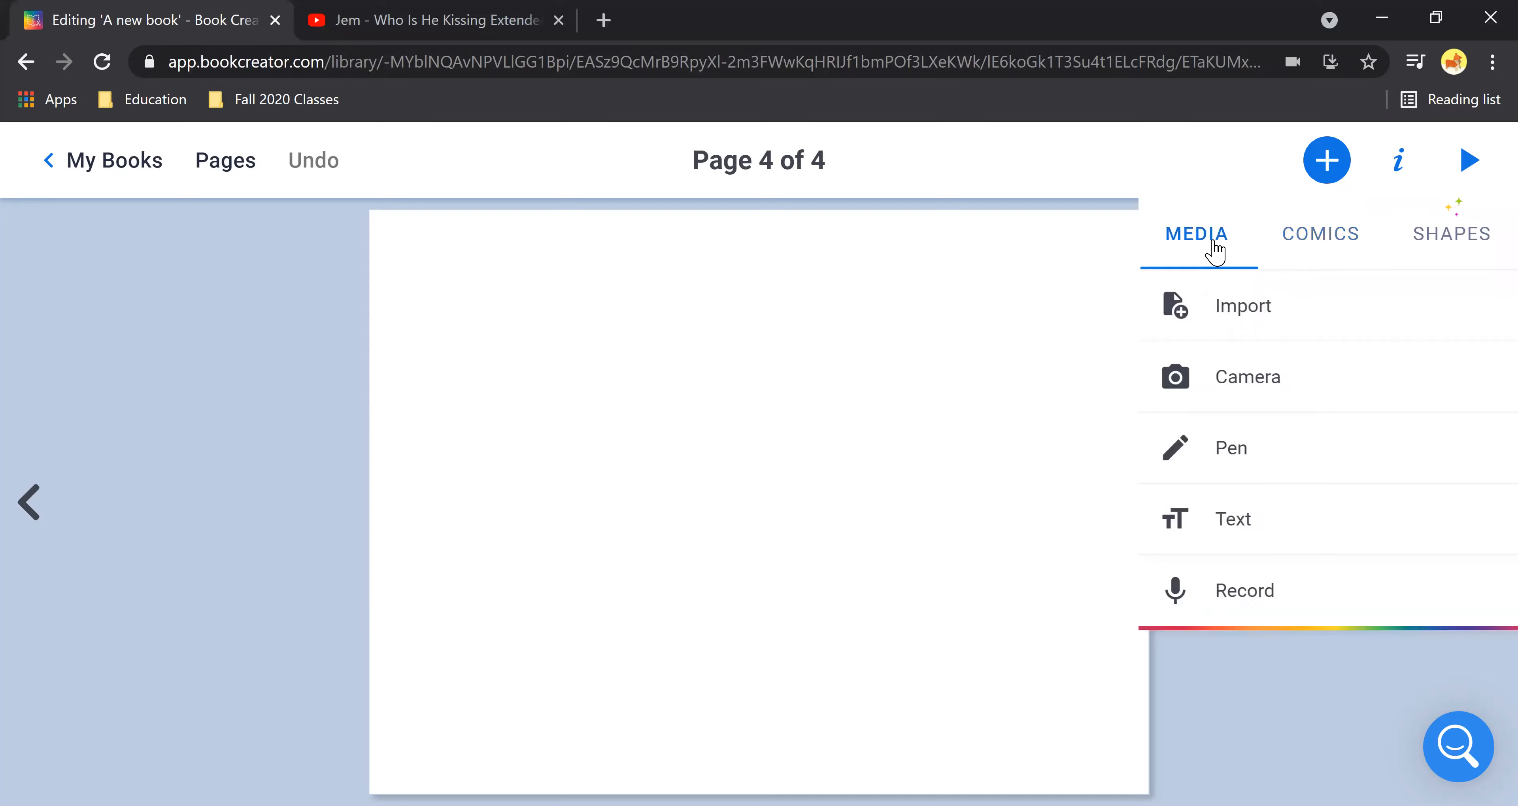
{"action": "left_click", "coordinate": [1273, 407]}
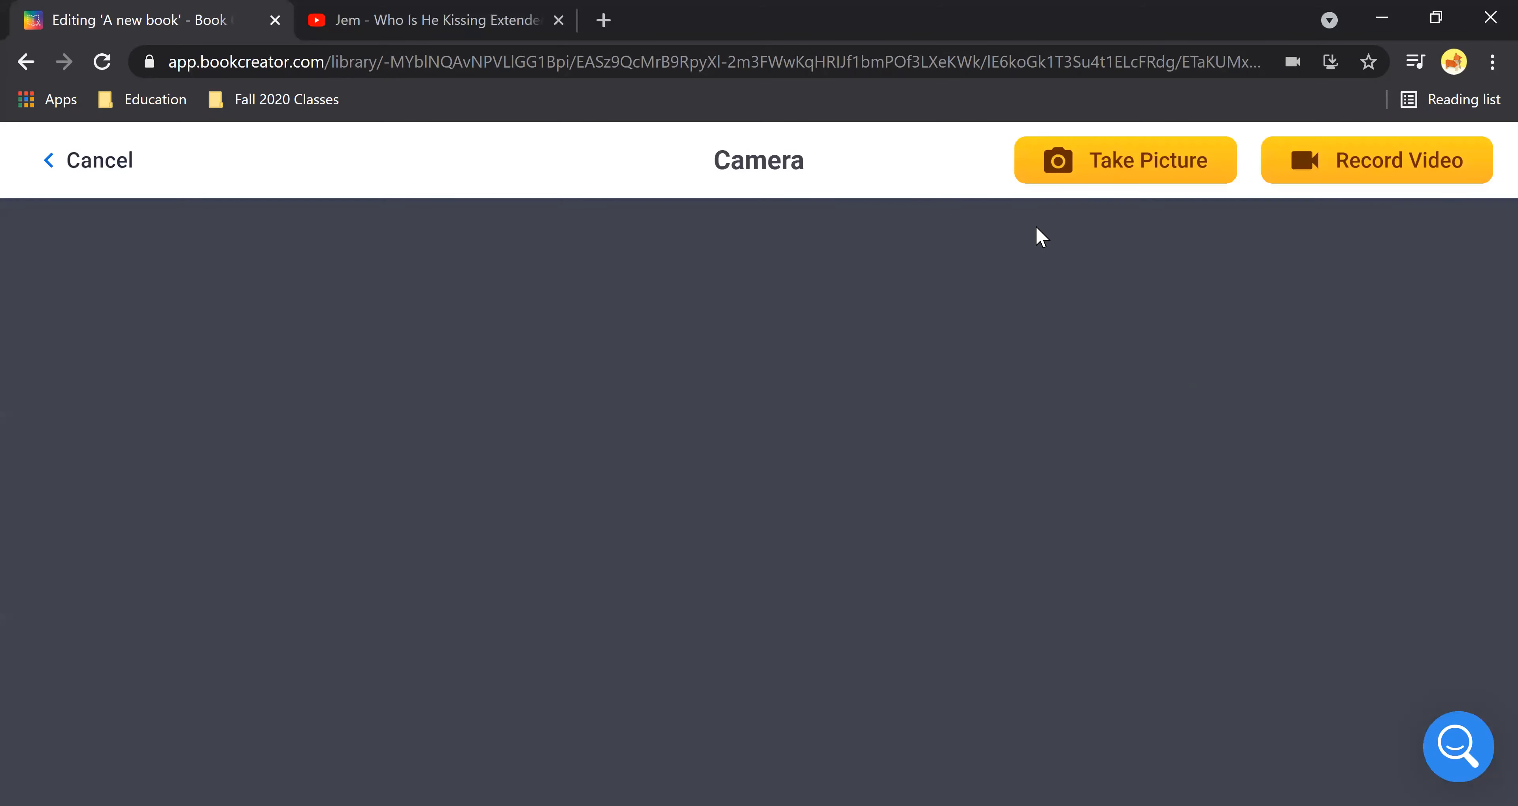
{"action": "left_click", "coordinate": [1157, 194]}
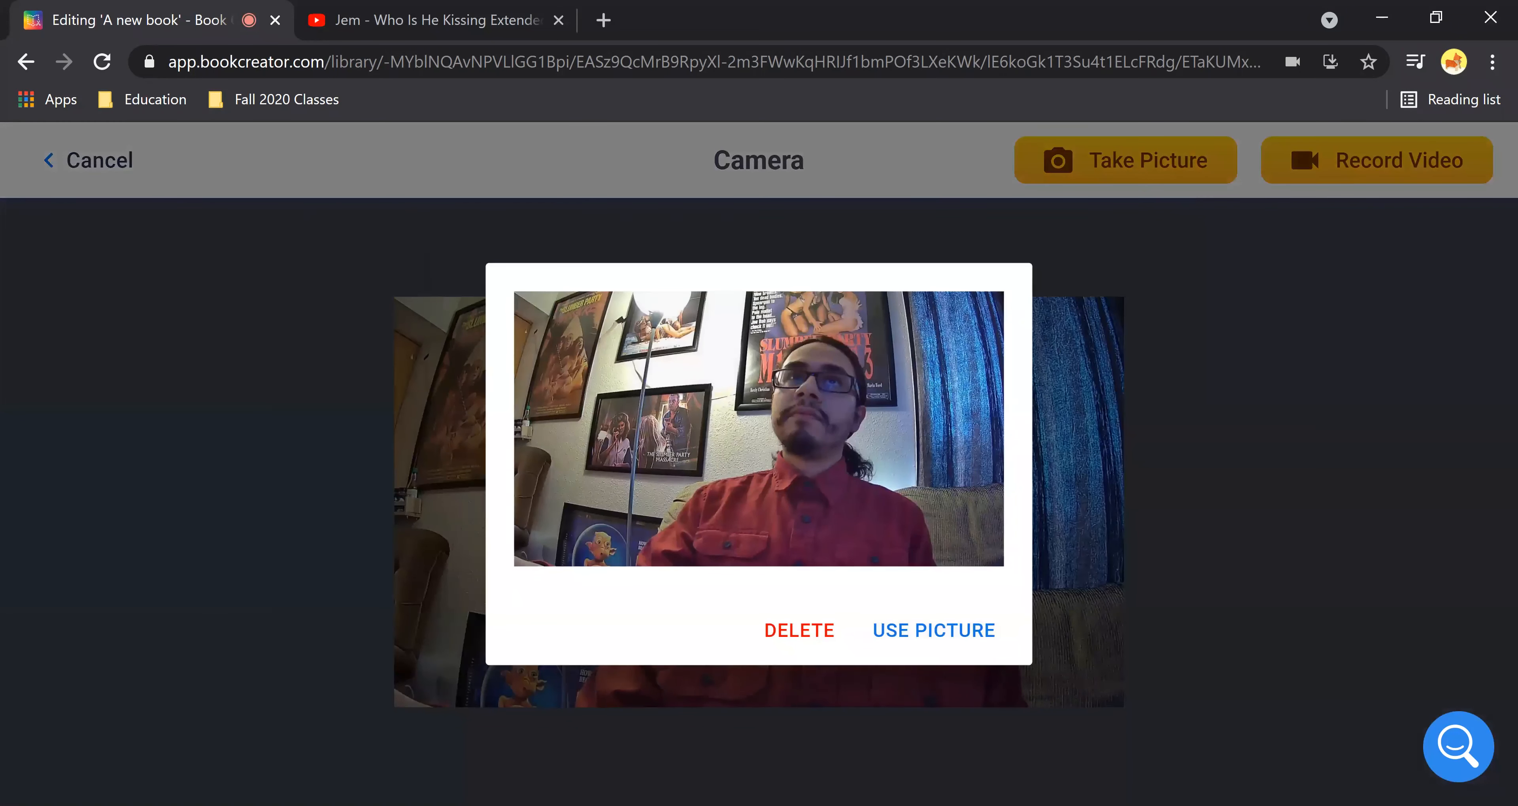
{"action": "left_click", "coordinate": [904, 633]}
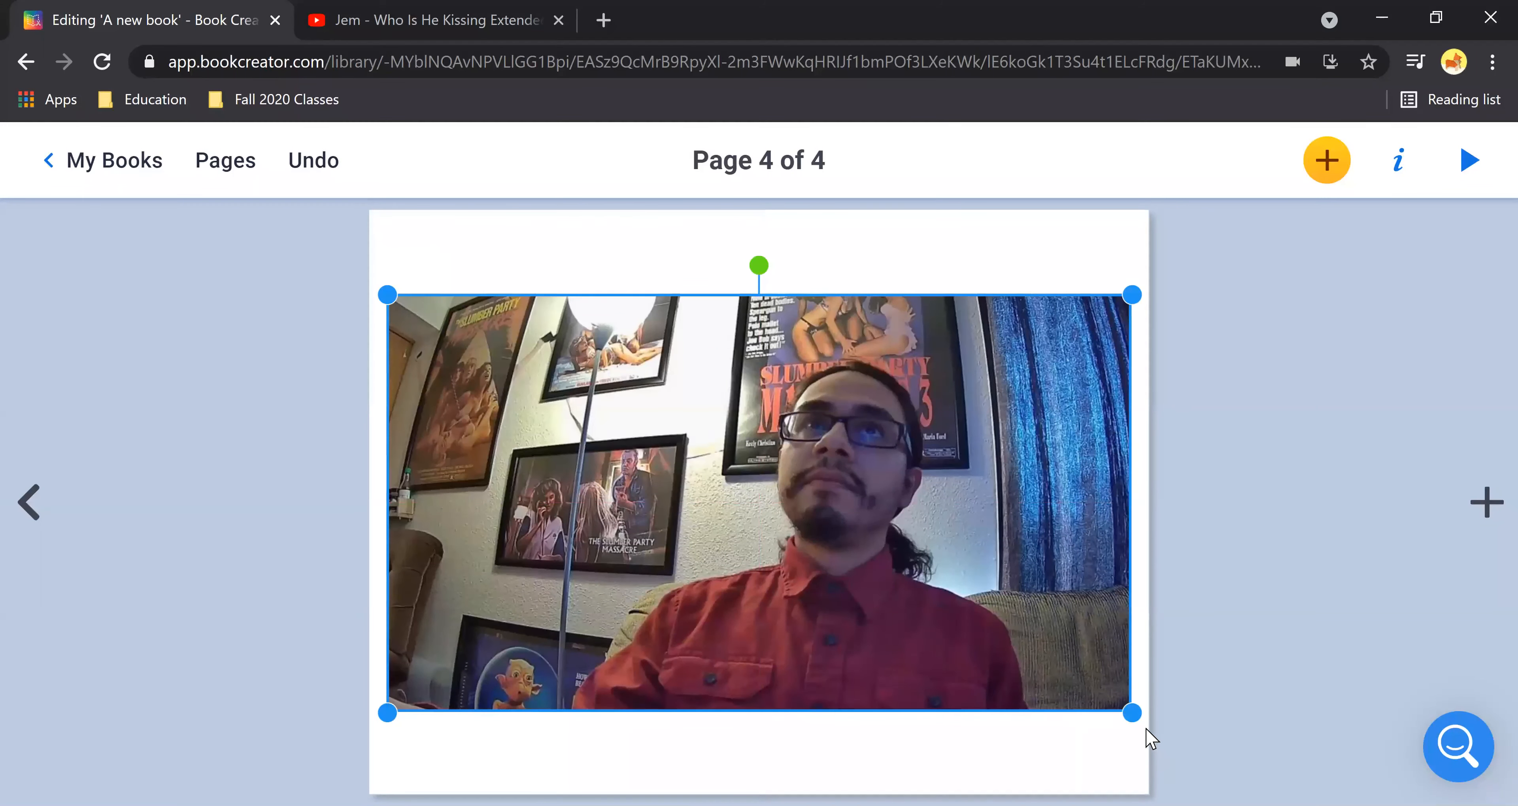
Step: Shrink the camera picture to less than half the page width and move it into the page's upper-left corner
{"action": "left_click_drag", "start_coordinate": [1127, 709], "coordinate": [684, 457]}
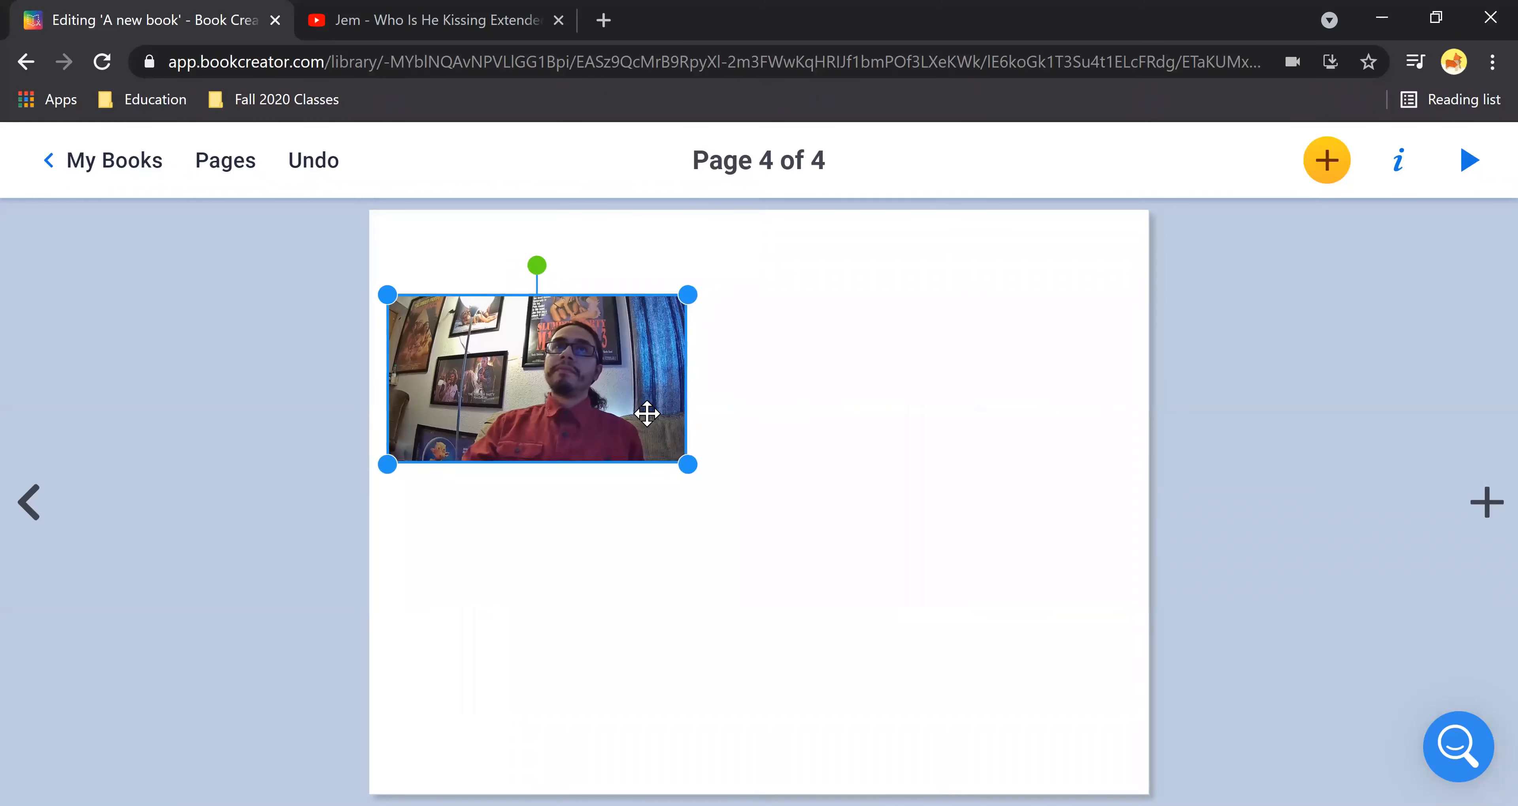
{"action": "left_click_drag", "start_coordinate": [644, 411], "coordinate": [600, 303]}
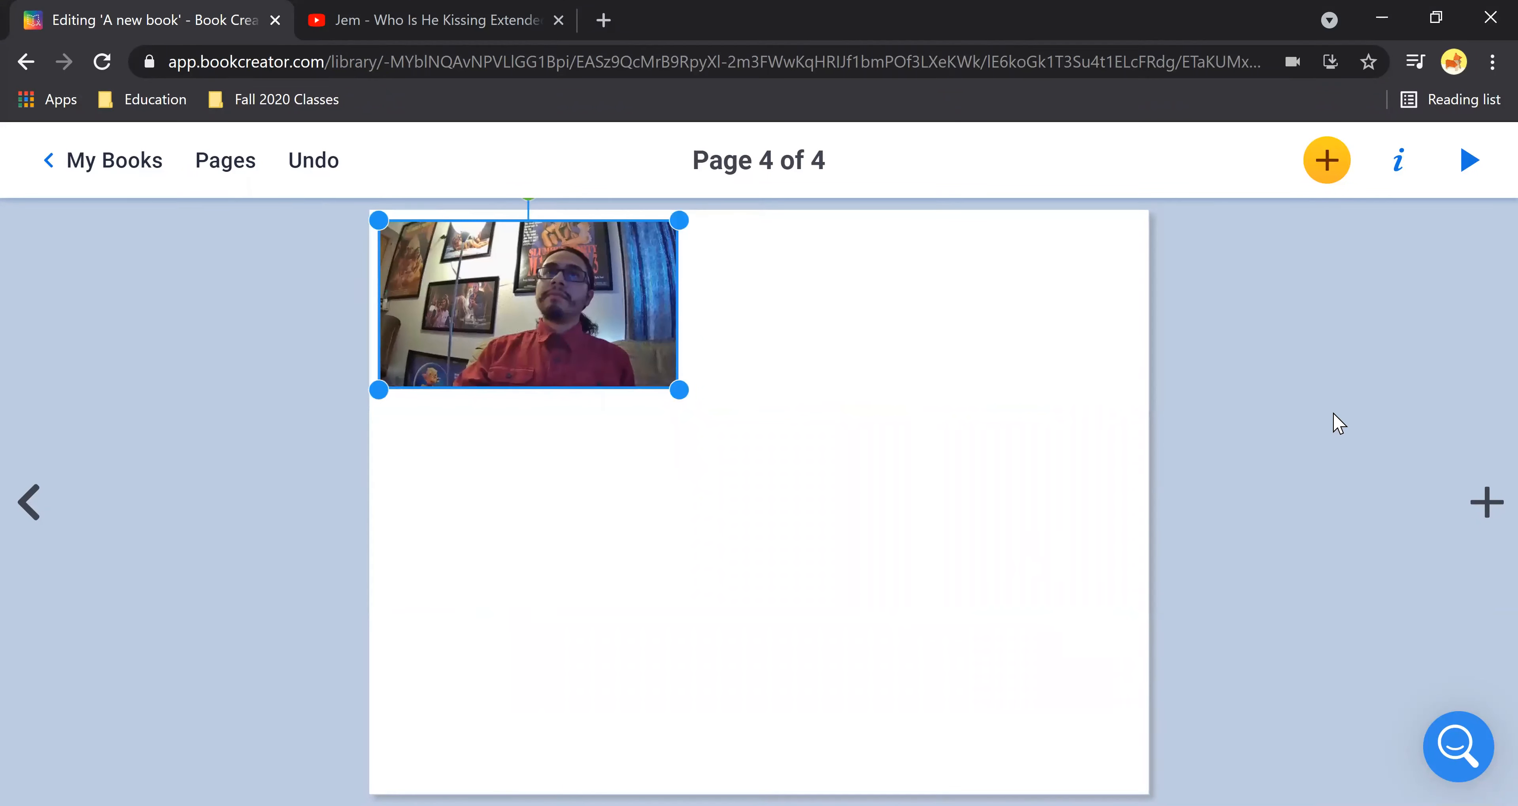
Step: Record a short video of about 10 seconds with the camera and use it on page 4
{"action": "left_click", "coordinate": [1326, 172]}
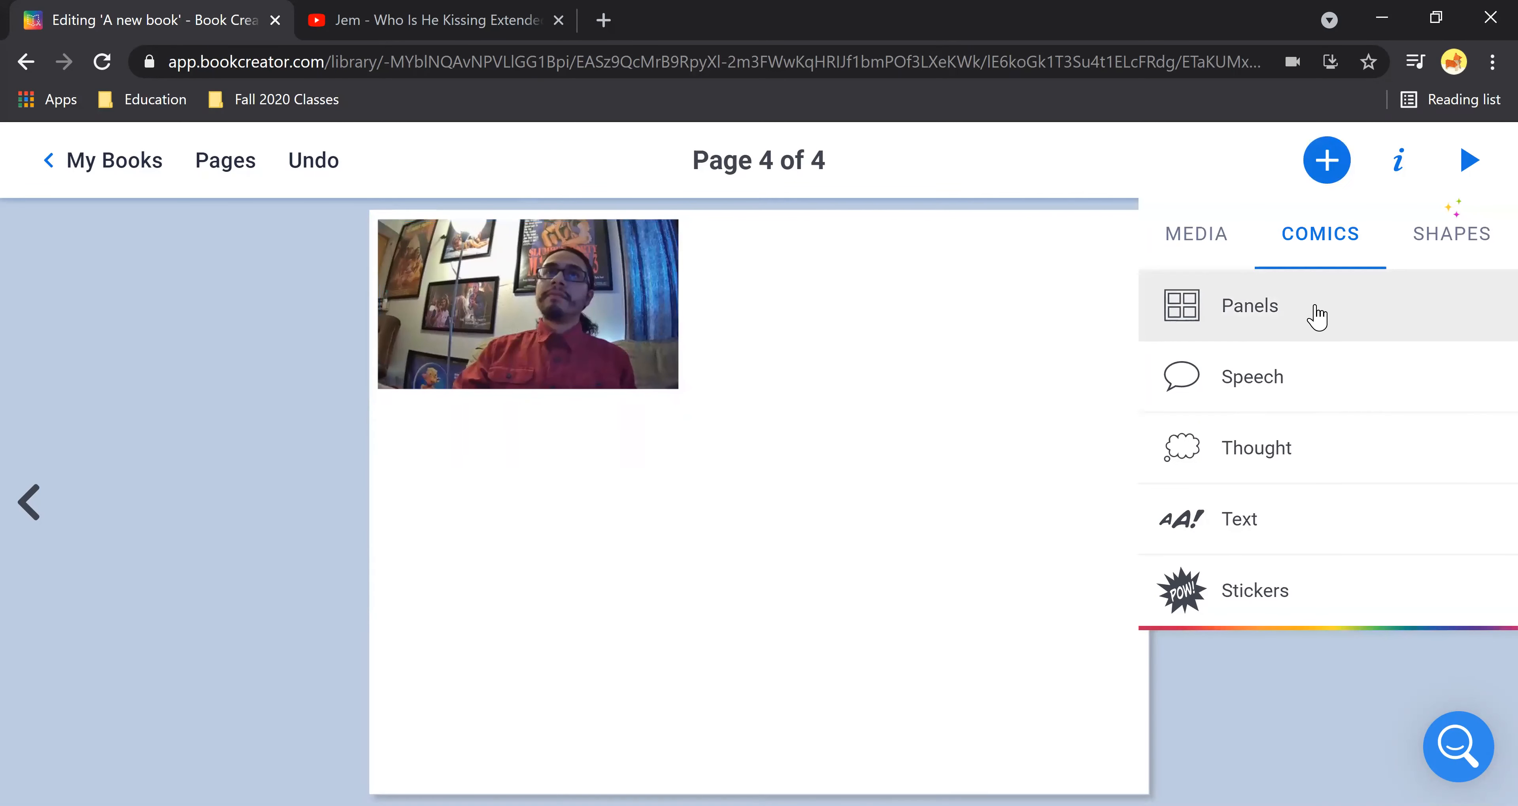
{"action": "left_click", "coordinate": [1230, 243]}
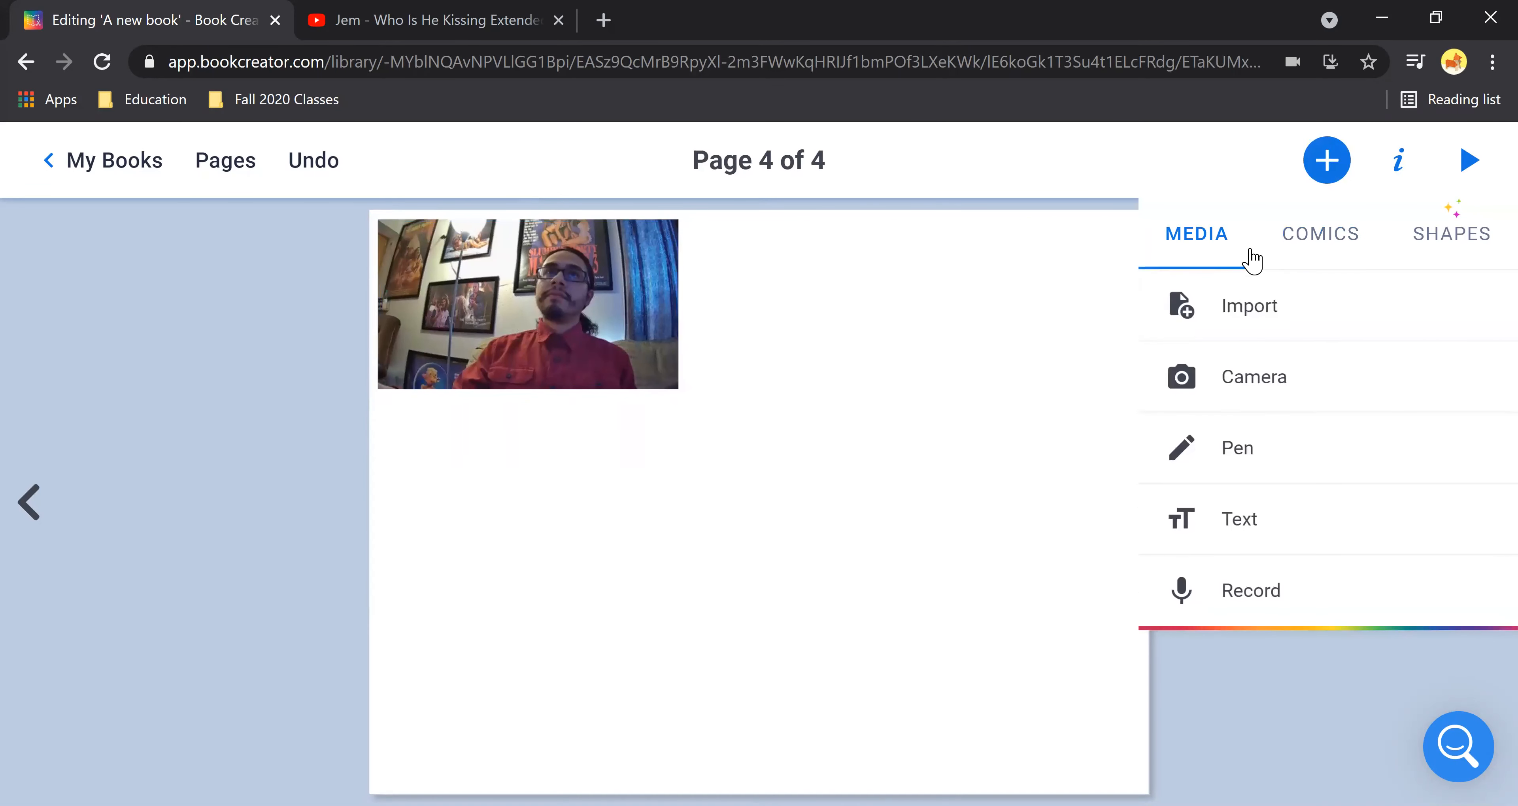
{"action": "left_click", "coordinate": [1268, 383]}
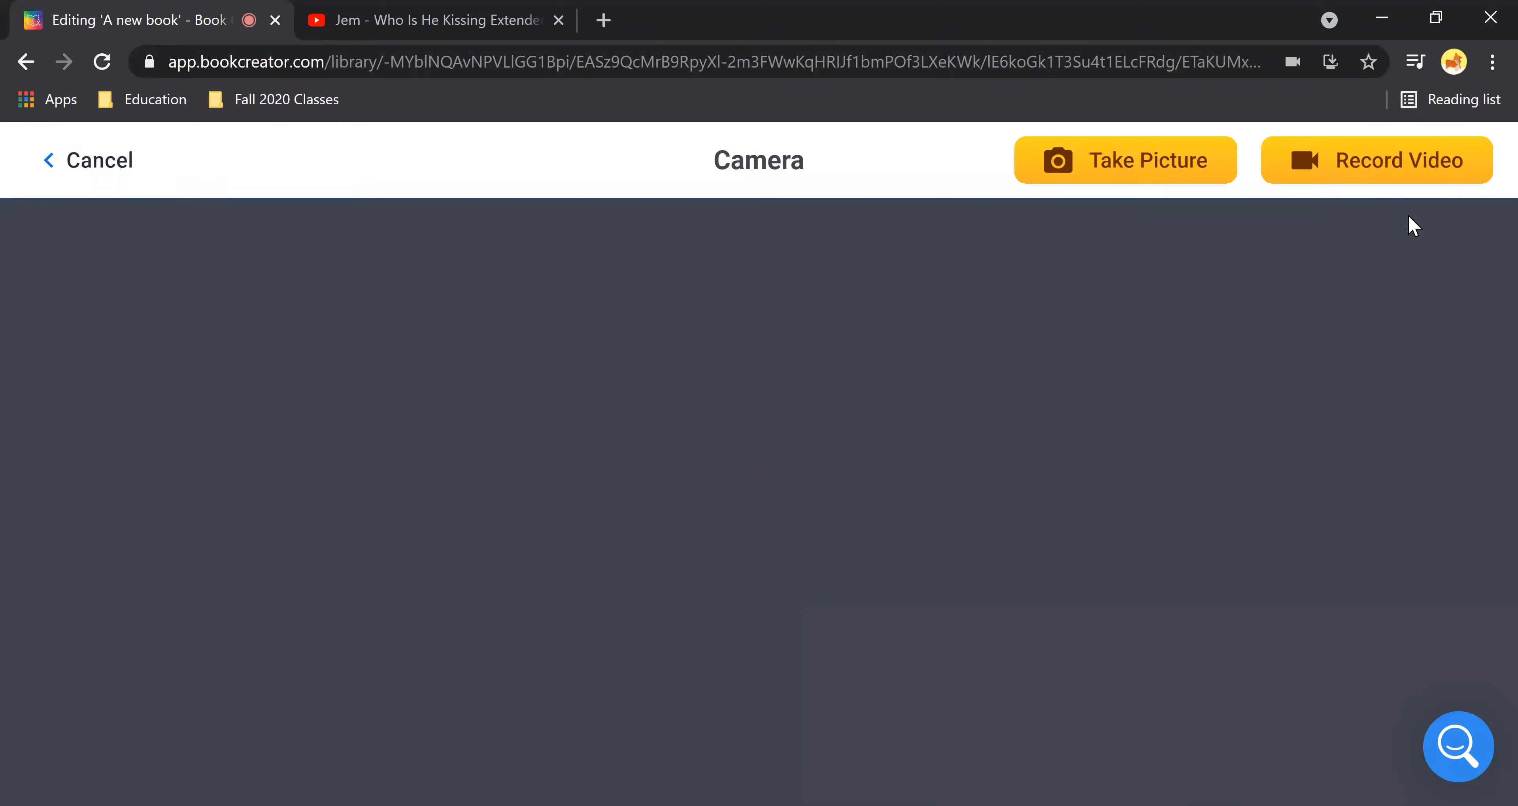
{"action": "left_click", "coordinate": [1422, 175]}
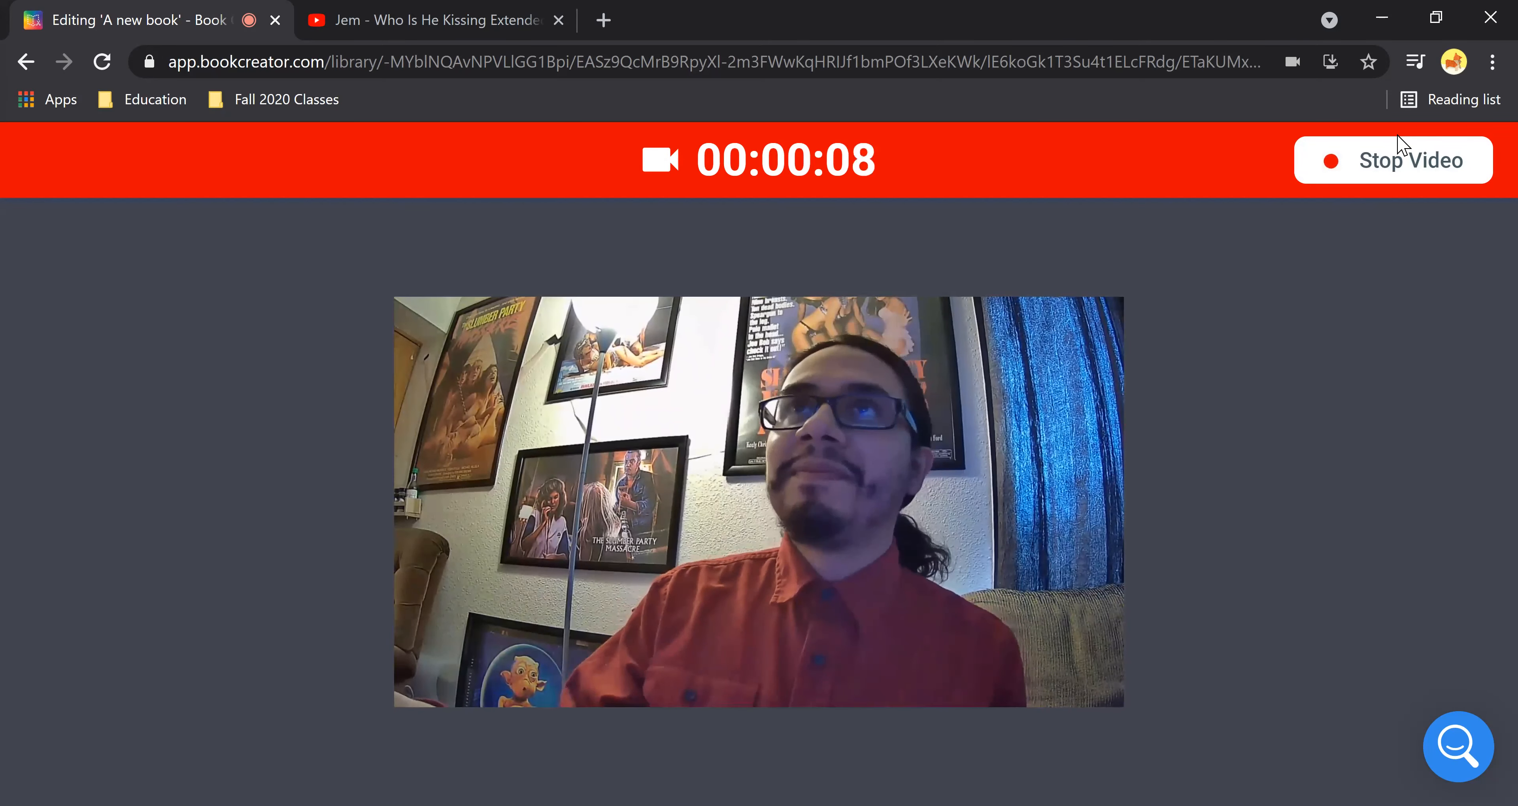
{"action": "left_click", "coordinate": [1431, 182]}
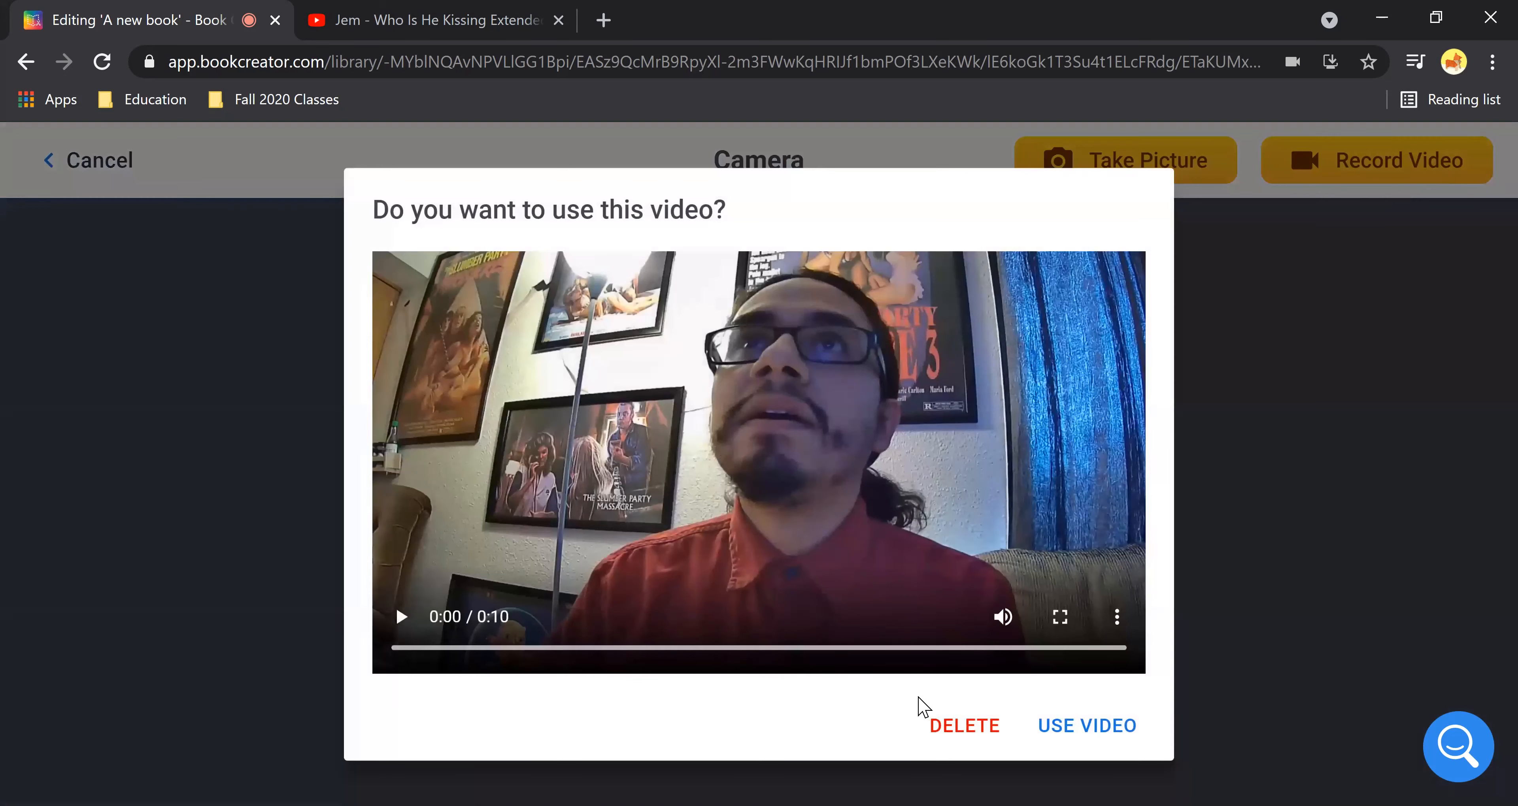
{"action": "left_click", "coordinate": [1075, 739]}
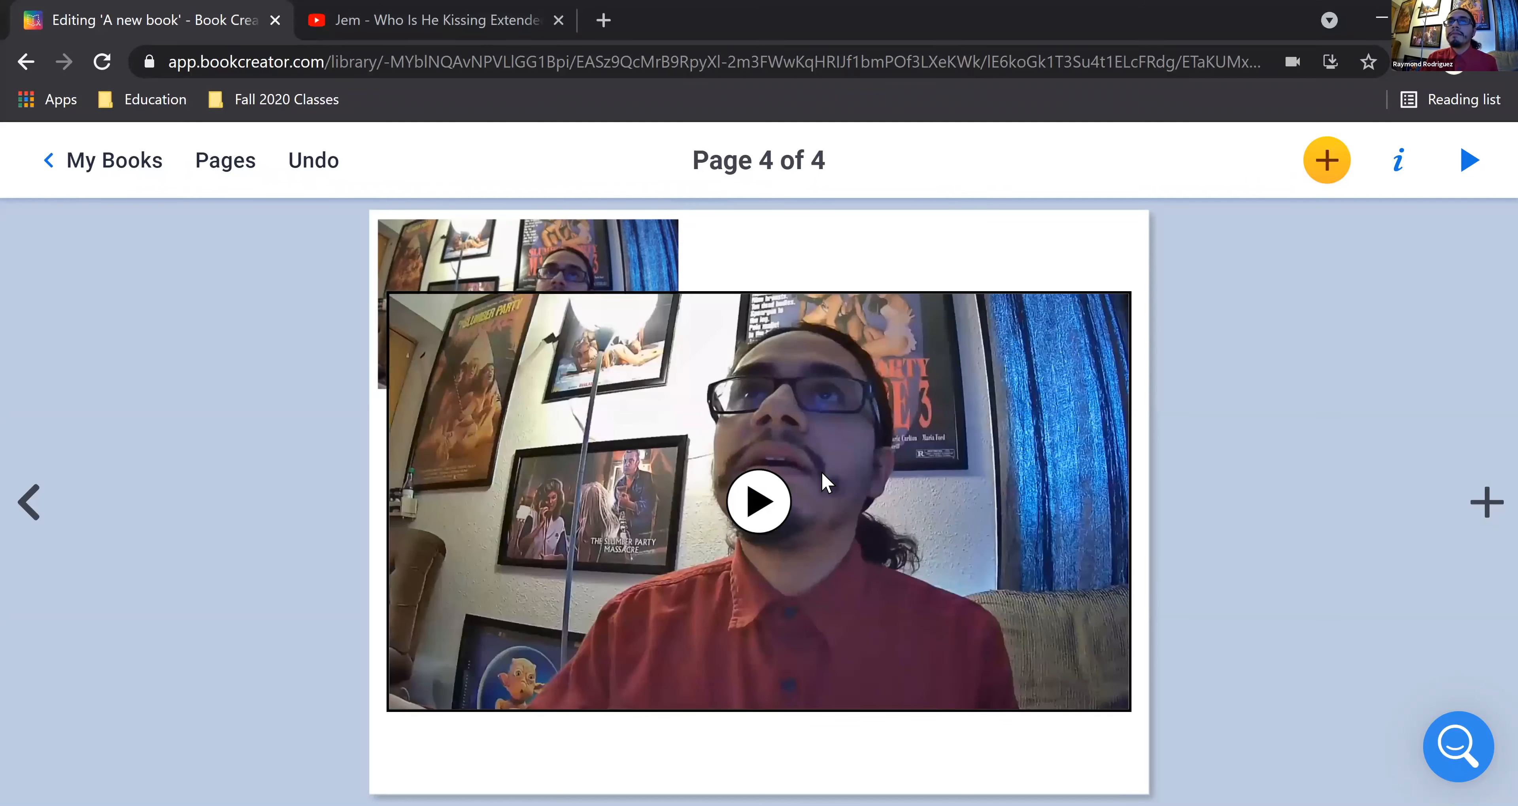
Step: Shrink the recorded video to about two thirds of the page width and move it toward the page's lower-right corner
{"action": "left_click", "coordinate": [995, 352]}
{"action": "left_click_drag", "start_coordinate": [1112, 299], "coordinate": [914, 416]}
{"action": "left_click_drag", "start_coordinate": [806, 526], "coordinate": [917, 550]}
{"action": "left_click", "coordinate": [937, 375]}
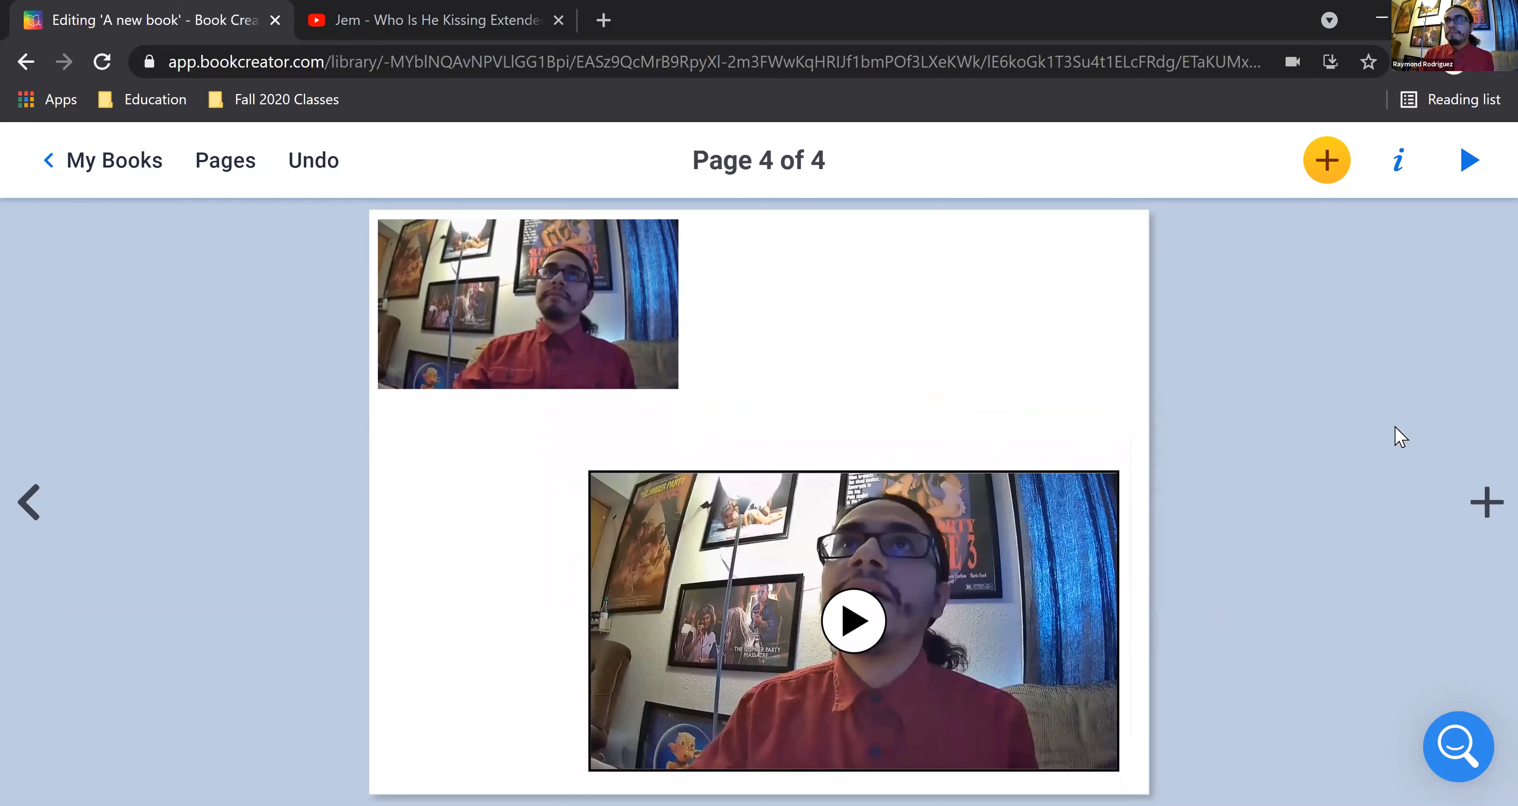
Step: Add a blank fifth page, record a short sound clip and use the recording on it
{"action": "left_click", "coordinate": [1485, 503]}
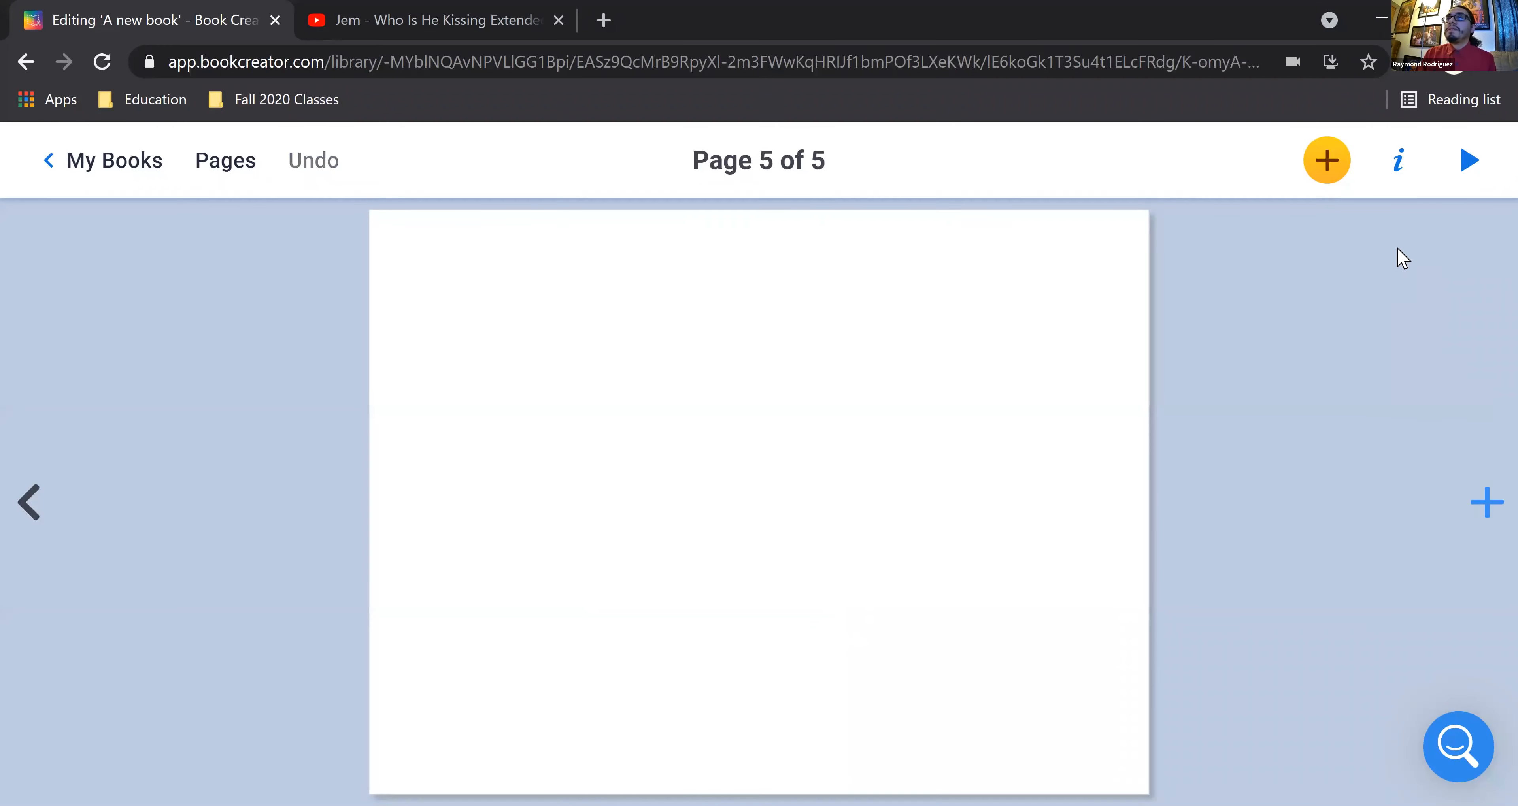
{"action": "left_click", "coordinate": [1327, 157]}
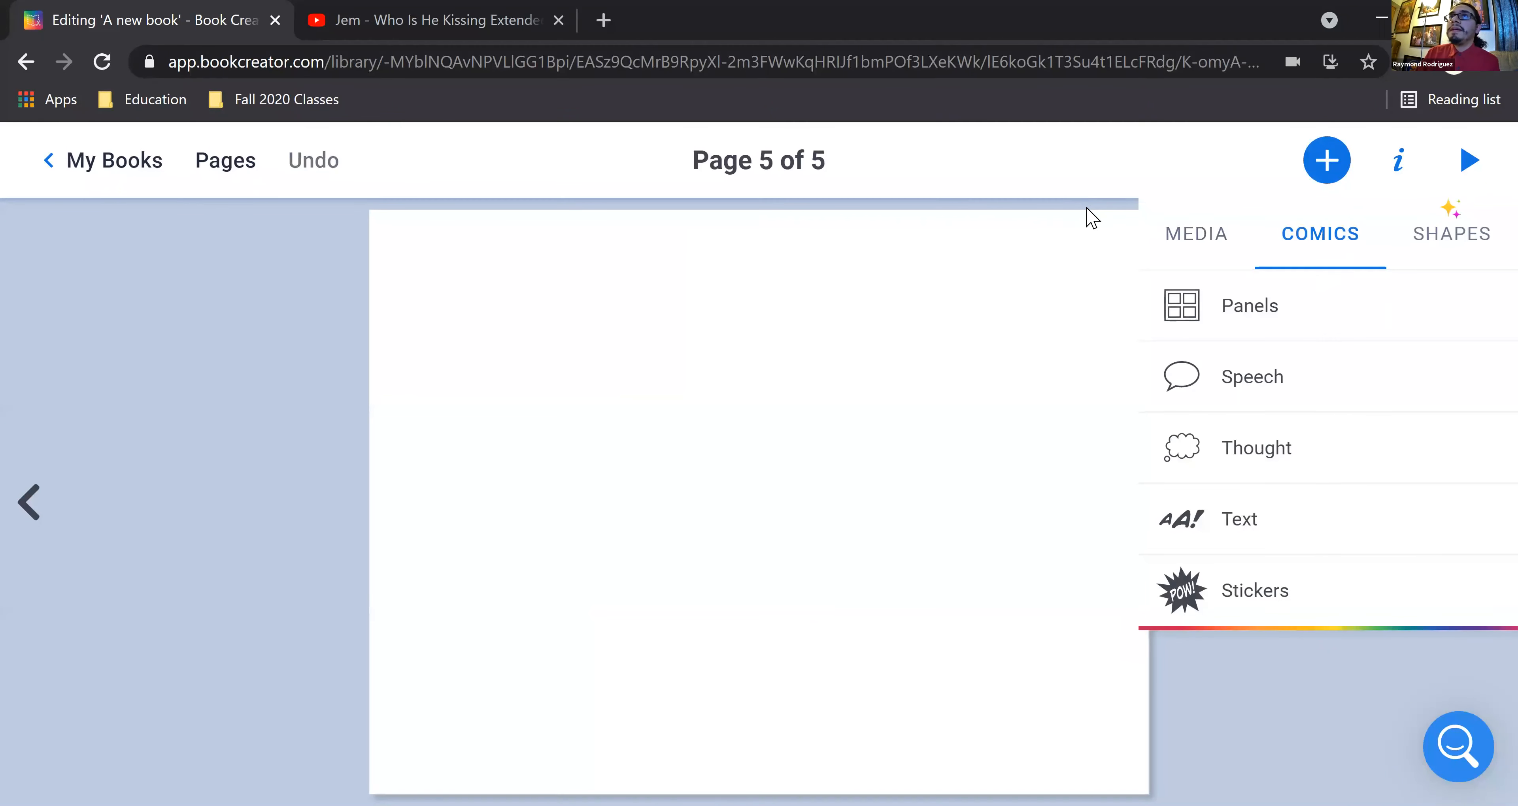
{"action": "left_click", "coordinate": [1215, 258]}
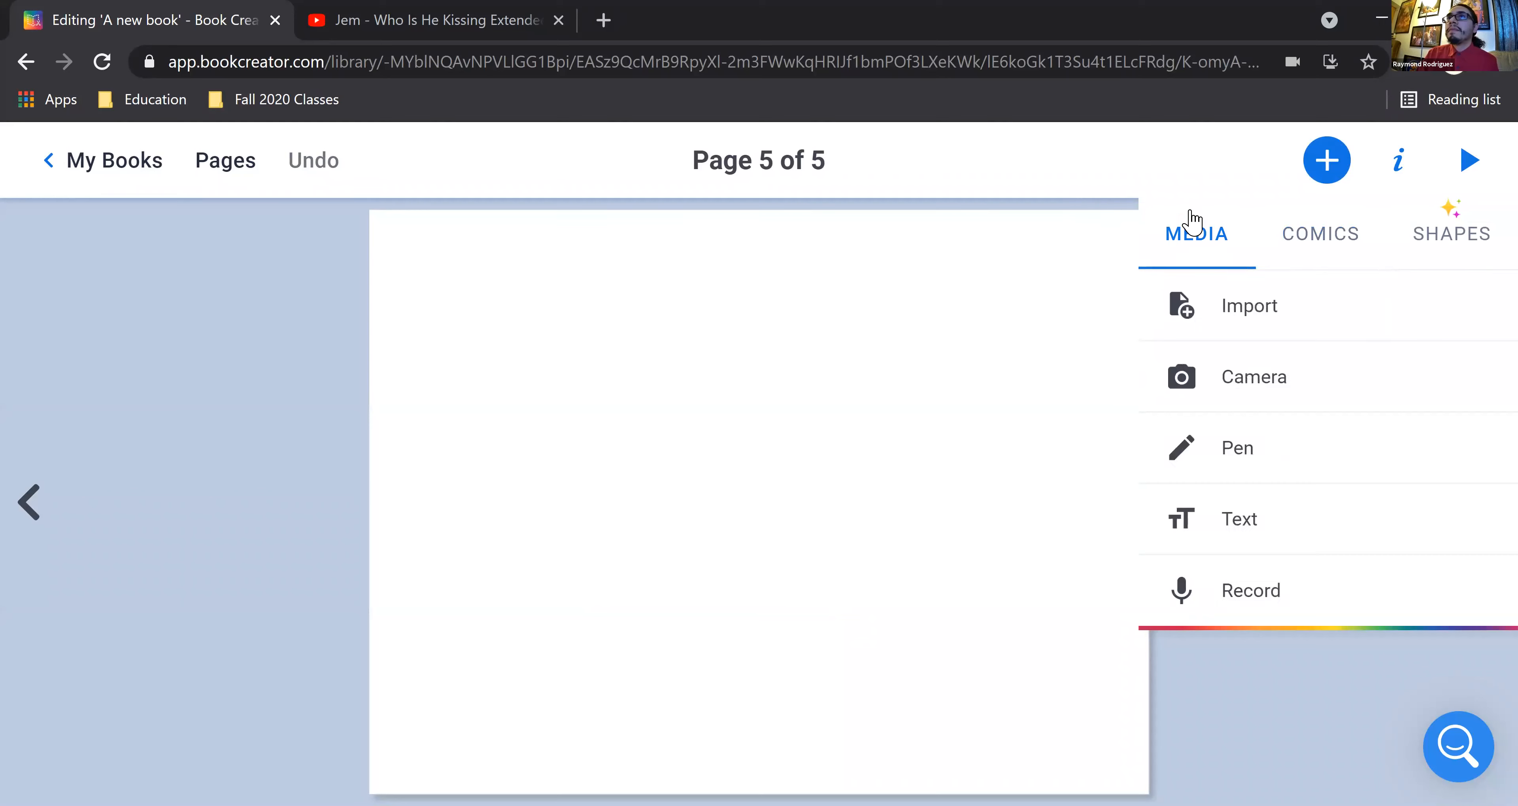
{"action": "left_click", "coordinate": [1260, 600]}
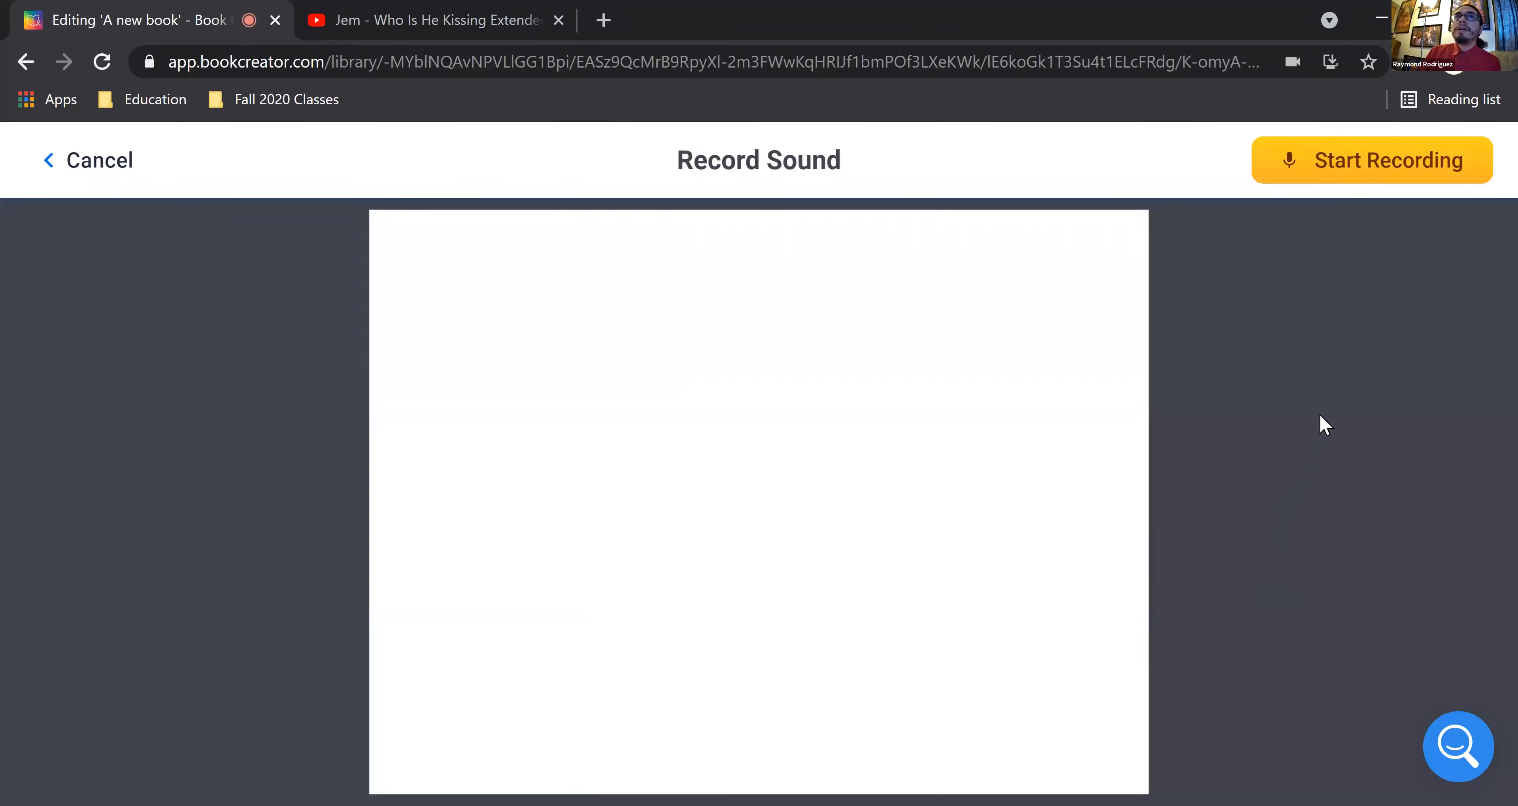
{"action": "left_click", "coordinate": [1385, 160]}
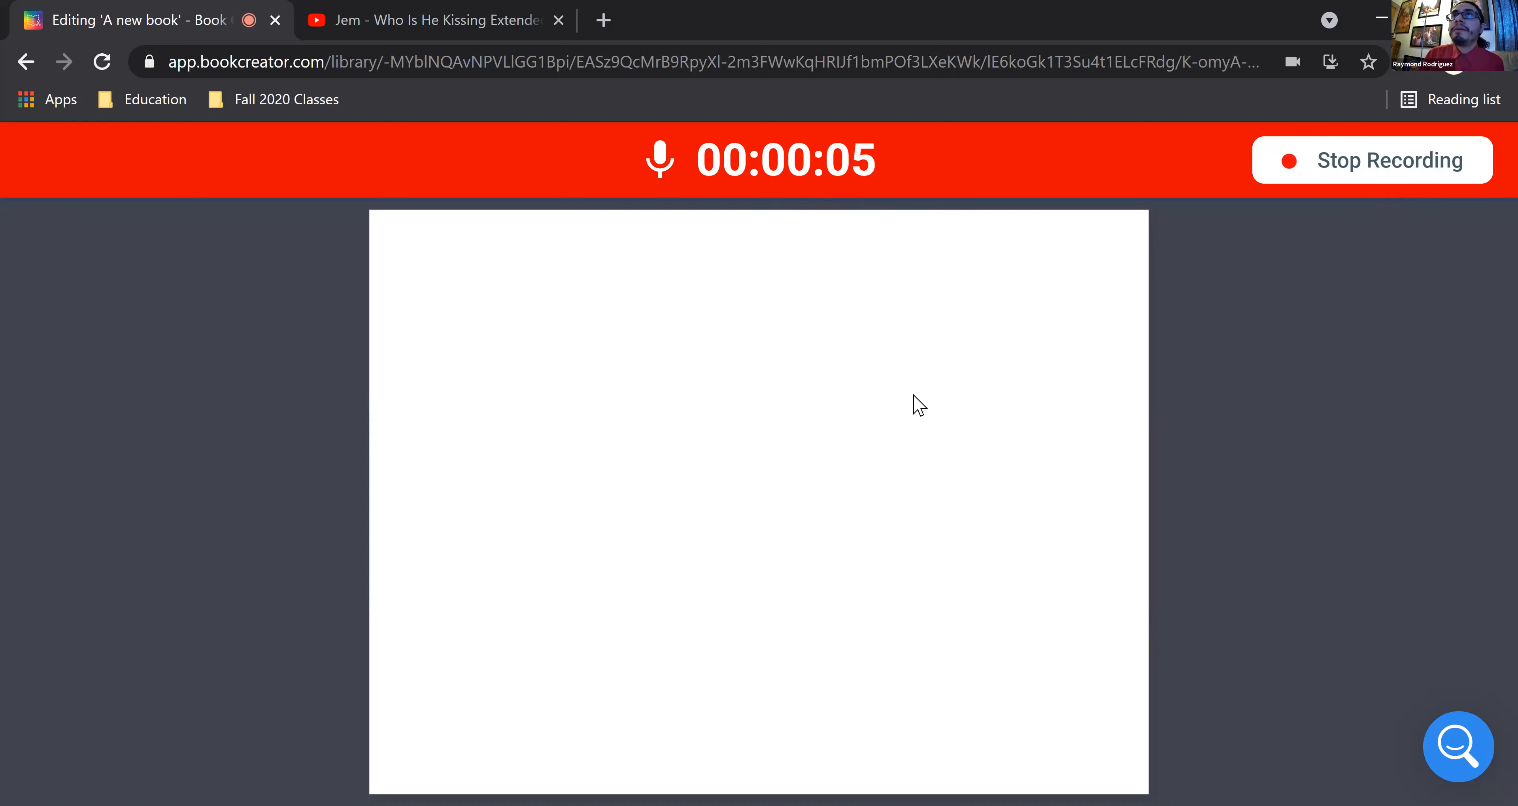
{"action": "left_click", "coordinate": [1411, 166]}
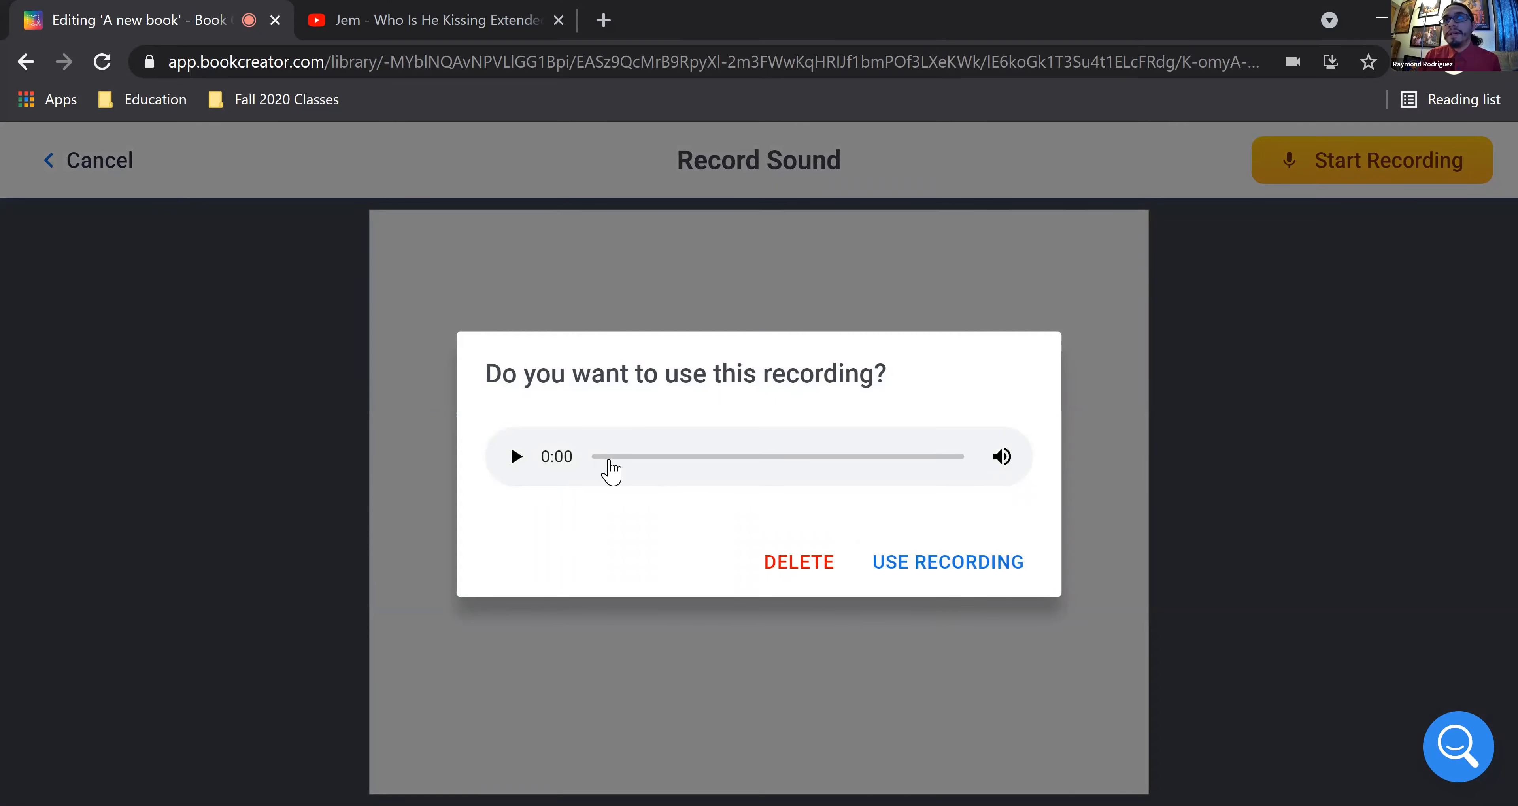
{"action": "left_click", "coordinate": [893, 568]}
Step: Enlarge the sound icon in the upper-right corner of page 5 and play the recording to check it
{"action": "left_click", "coordinate": [779, 516]}
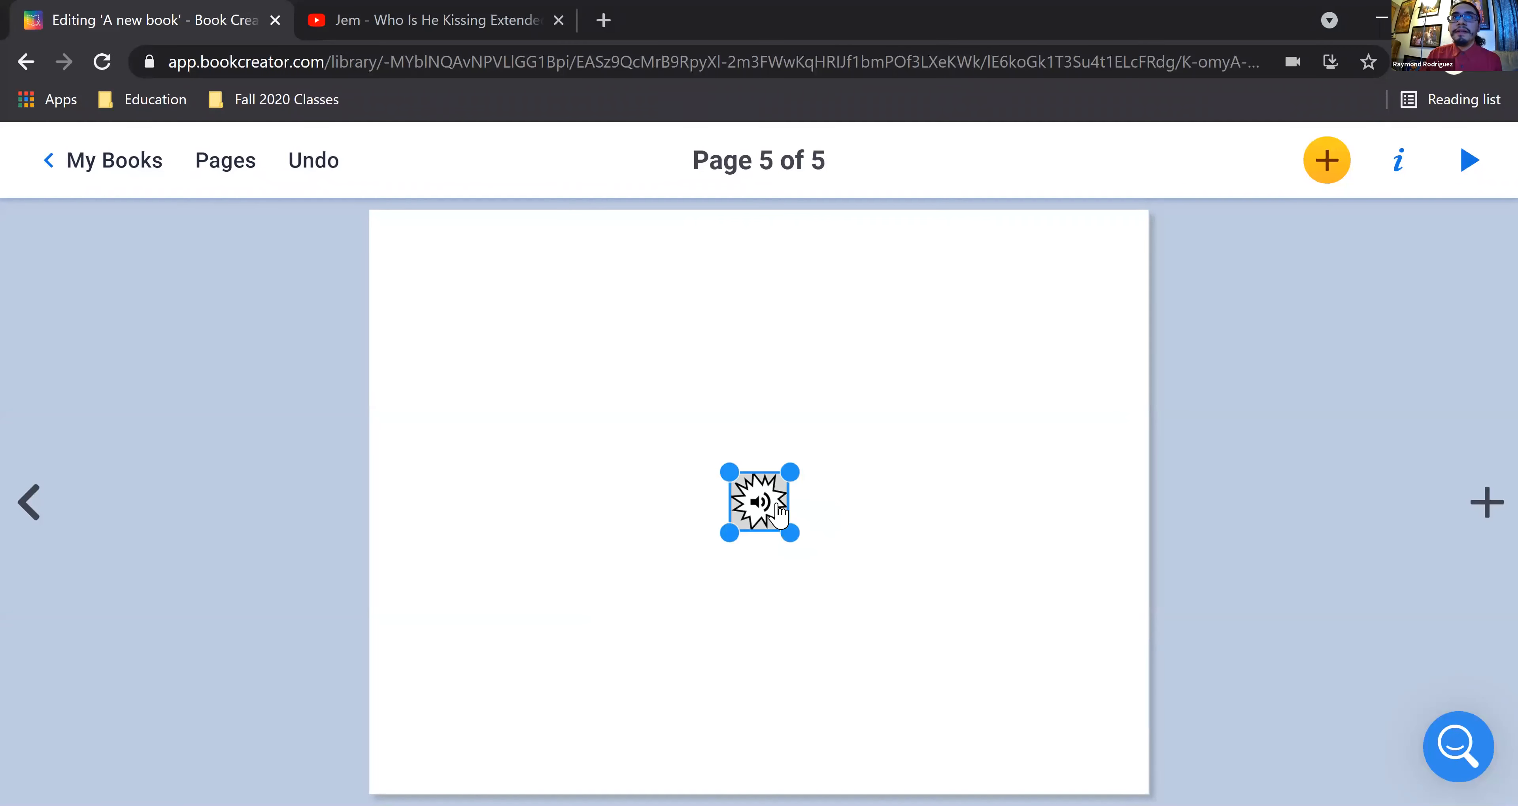
{"action": "left_click_drag", "start_coordinate": [729, 529], "coordinate": [975, 524]}
{"action": "left_click_drag", "start_coordinate": [898, 556], "coordinate": [772, 688]}
{"action": "left_click_drag", "start_coordinate": [907, 634], "coordinate": [995, 406]}
{"action": "left_click_drag", "start_coordinate": [877, 483], "coordinate": [1014, 347]}
{"action": "left_click", "coordinate": [1078, 294]}
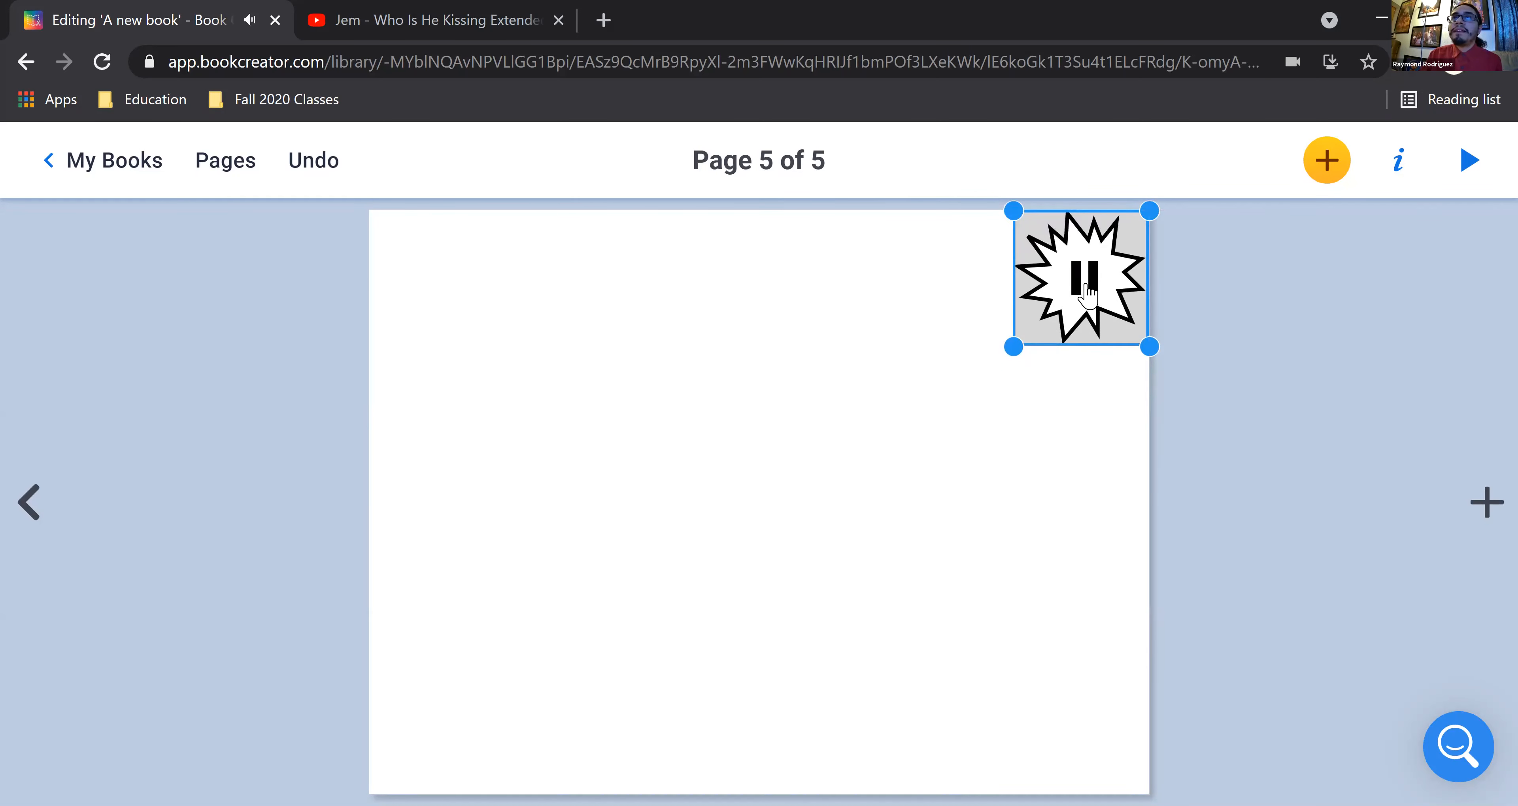
{"action": "left_click", "coordinate": [863, 305]}
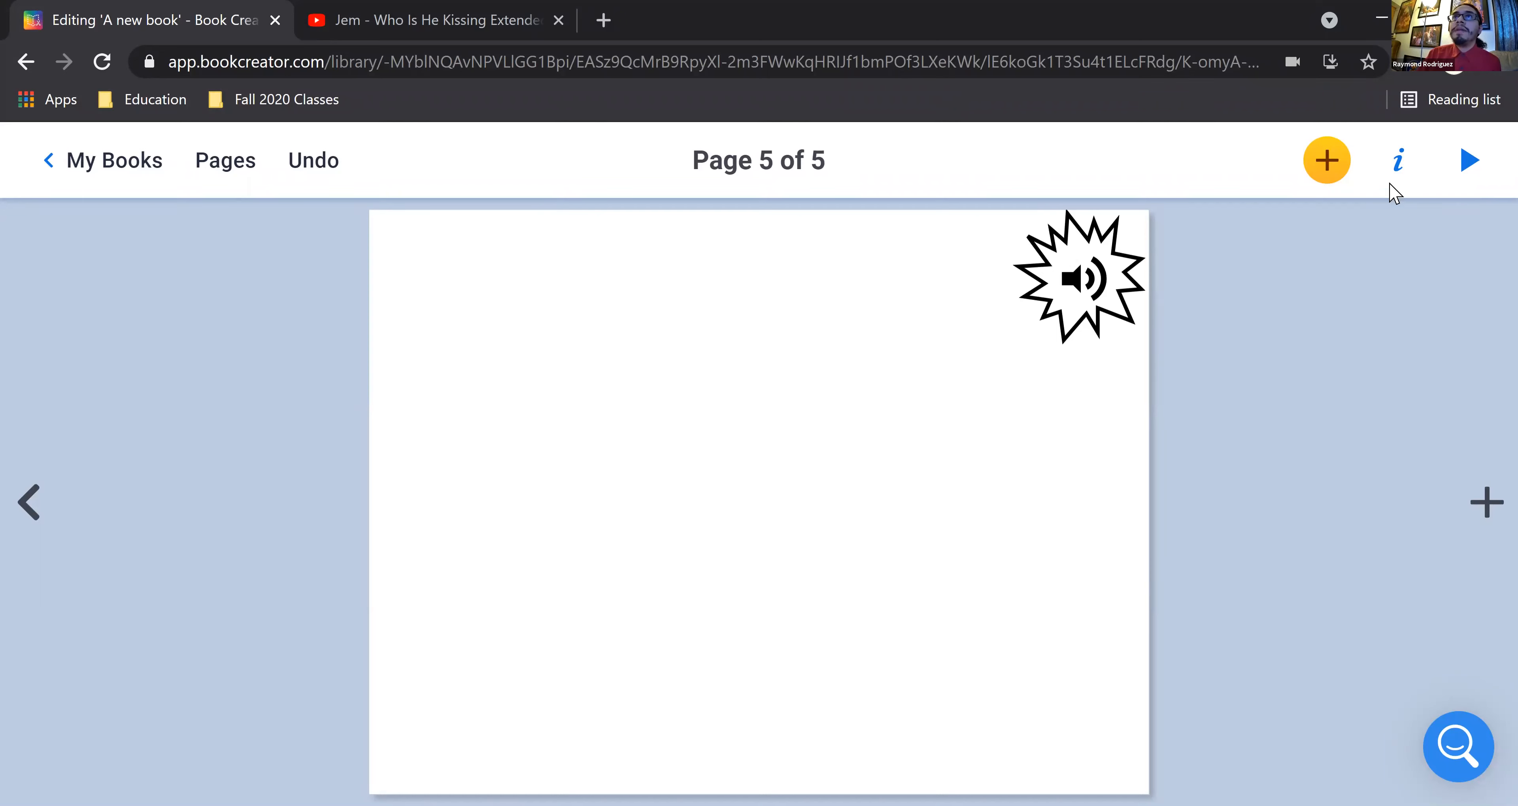
Step: Open the editor for a new text box on page 5
{"action": "left_click", "coordinate": [1324, 176]}
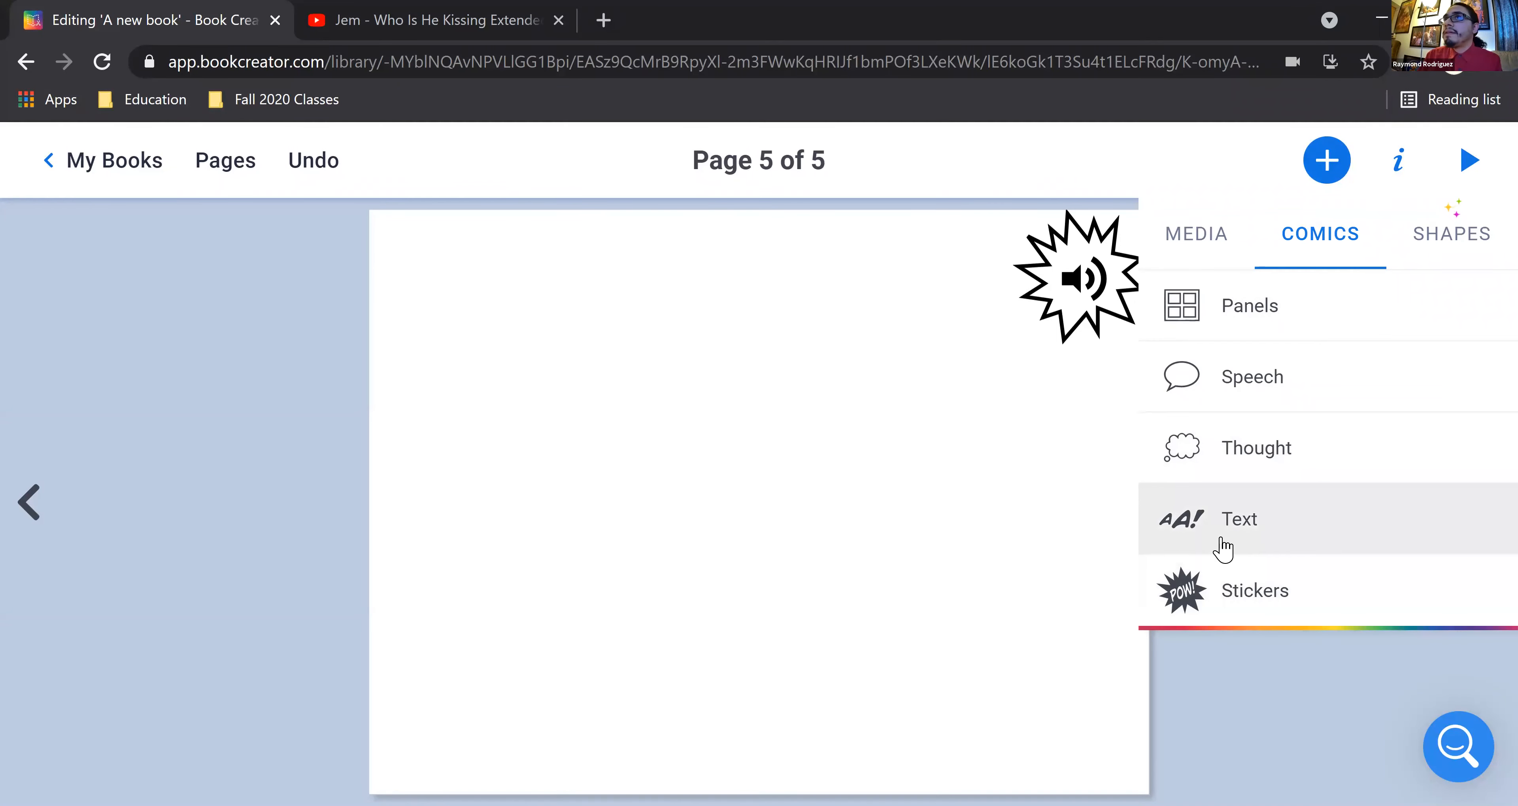
{"action": "left_click", "coordinate": [1222, 550]}
{"action": "left_click", "coordinate": [1299, 594]}
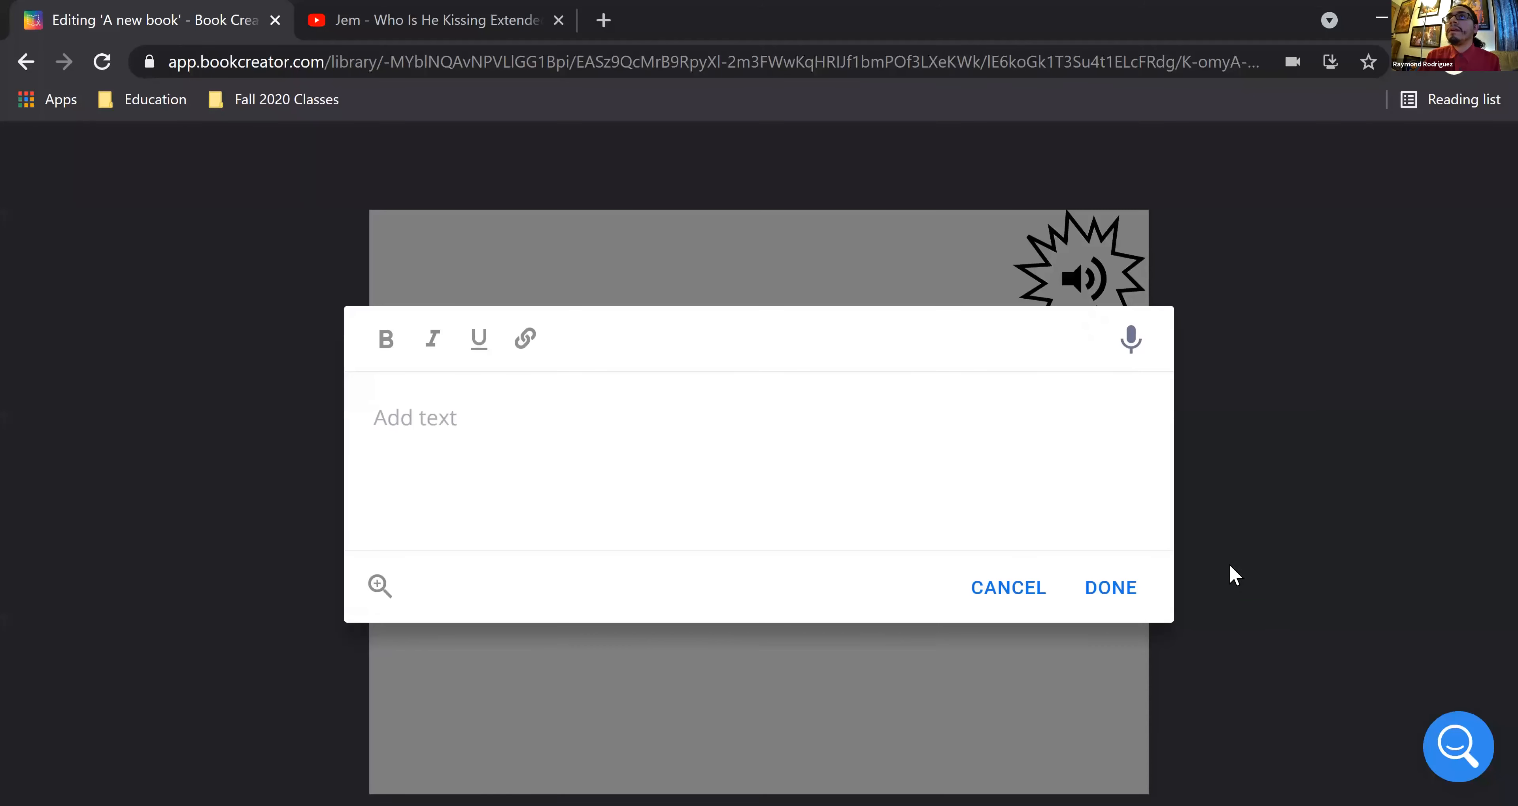
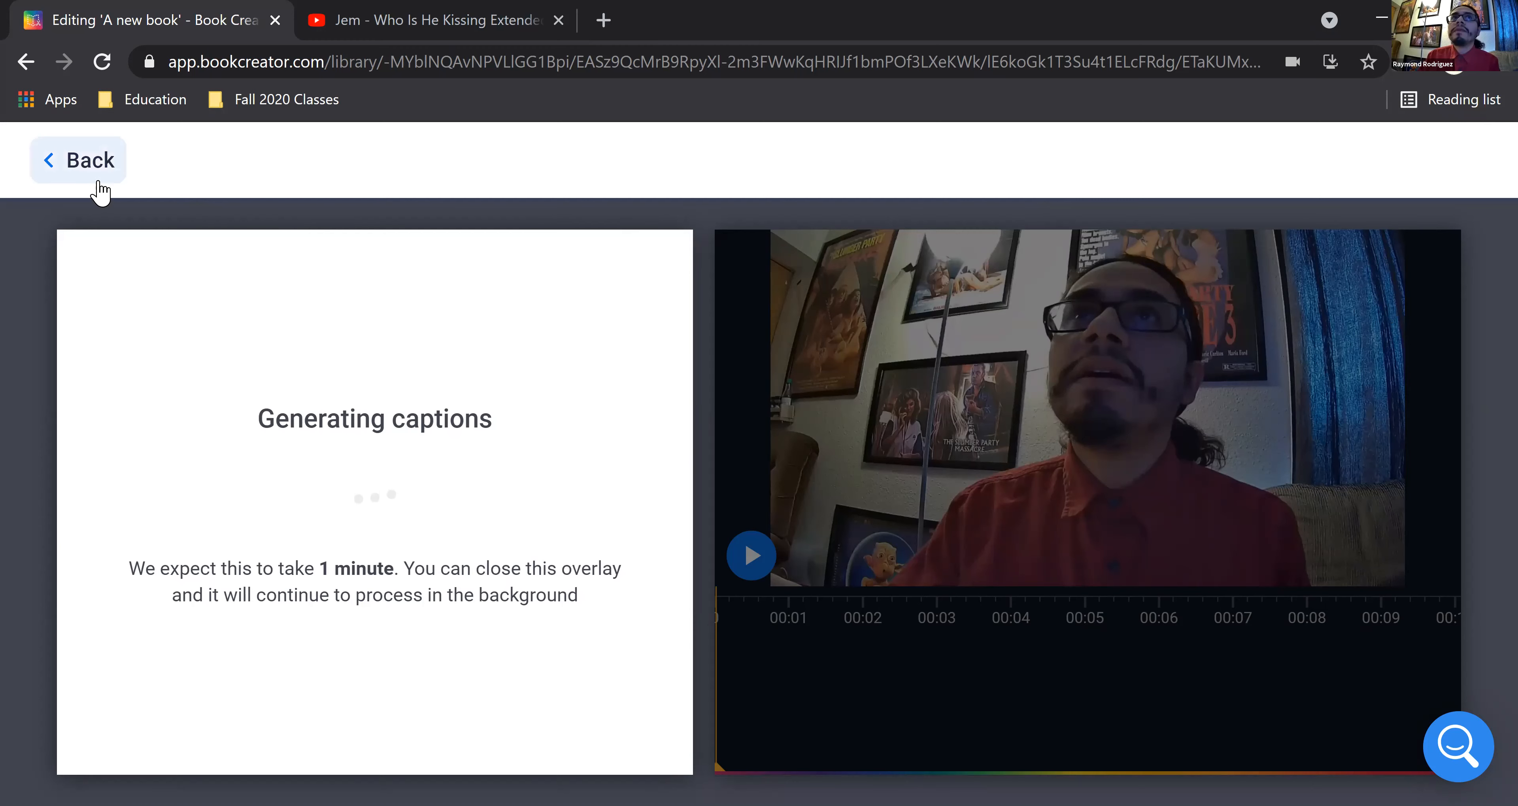
Step: Leave the video's caption view and automatically generate an English (United States) transcript for the sound on page 5
{"action": "left_click", "coordinate": [88, 160]}
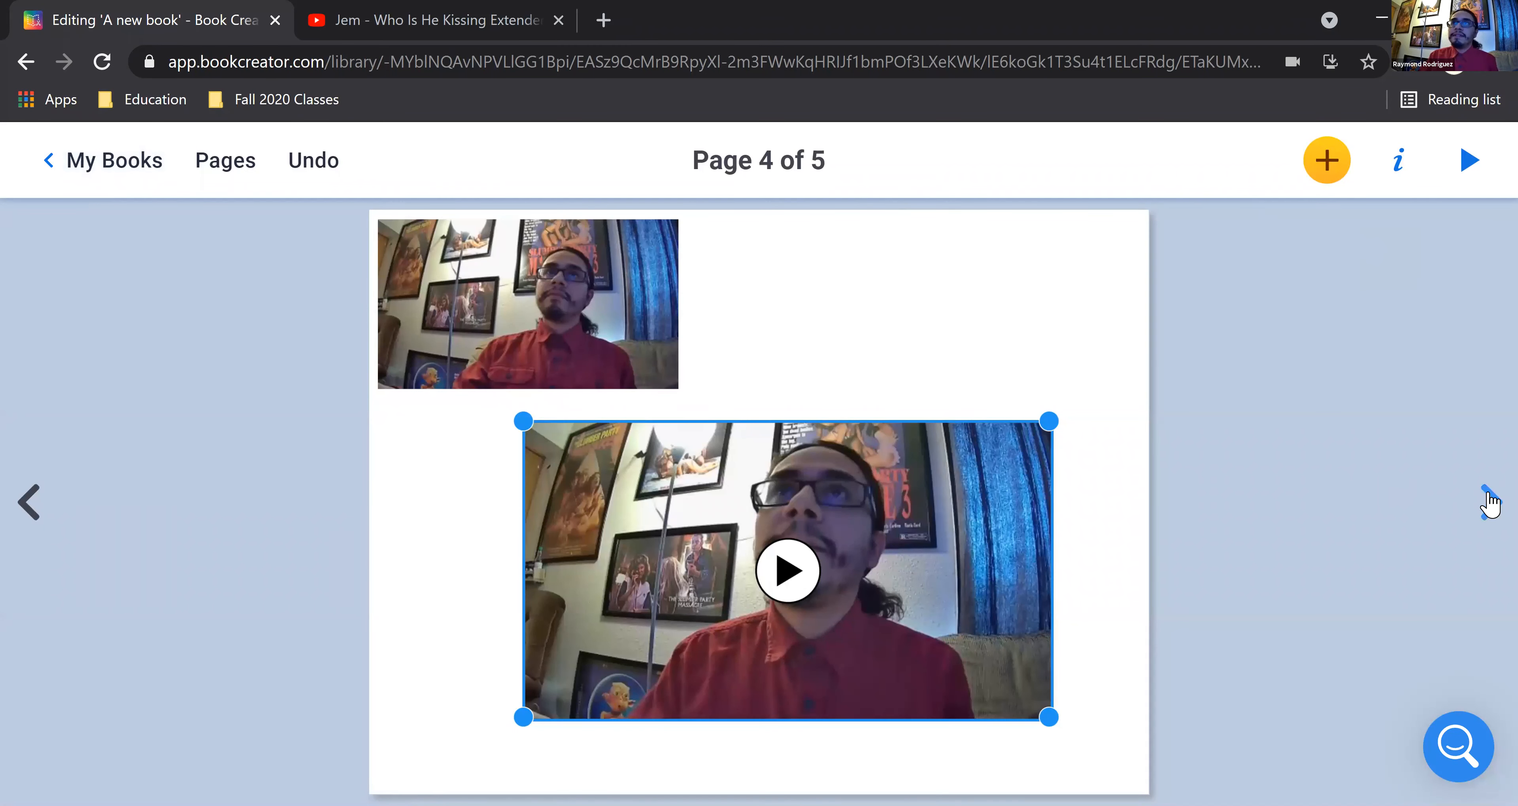
{"action": "left_click", "coordinate": [1485, 506]}
{"action": "left_click", "coordinate": [1484, 506]}
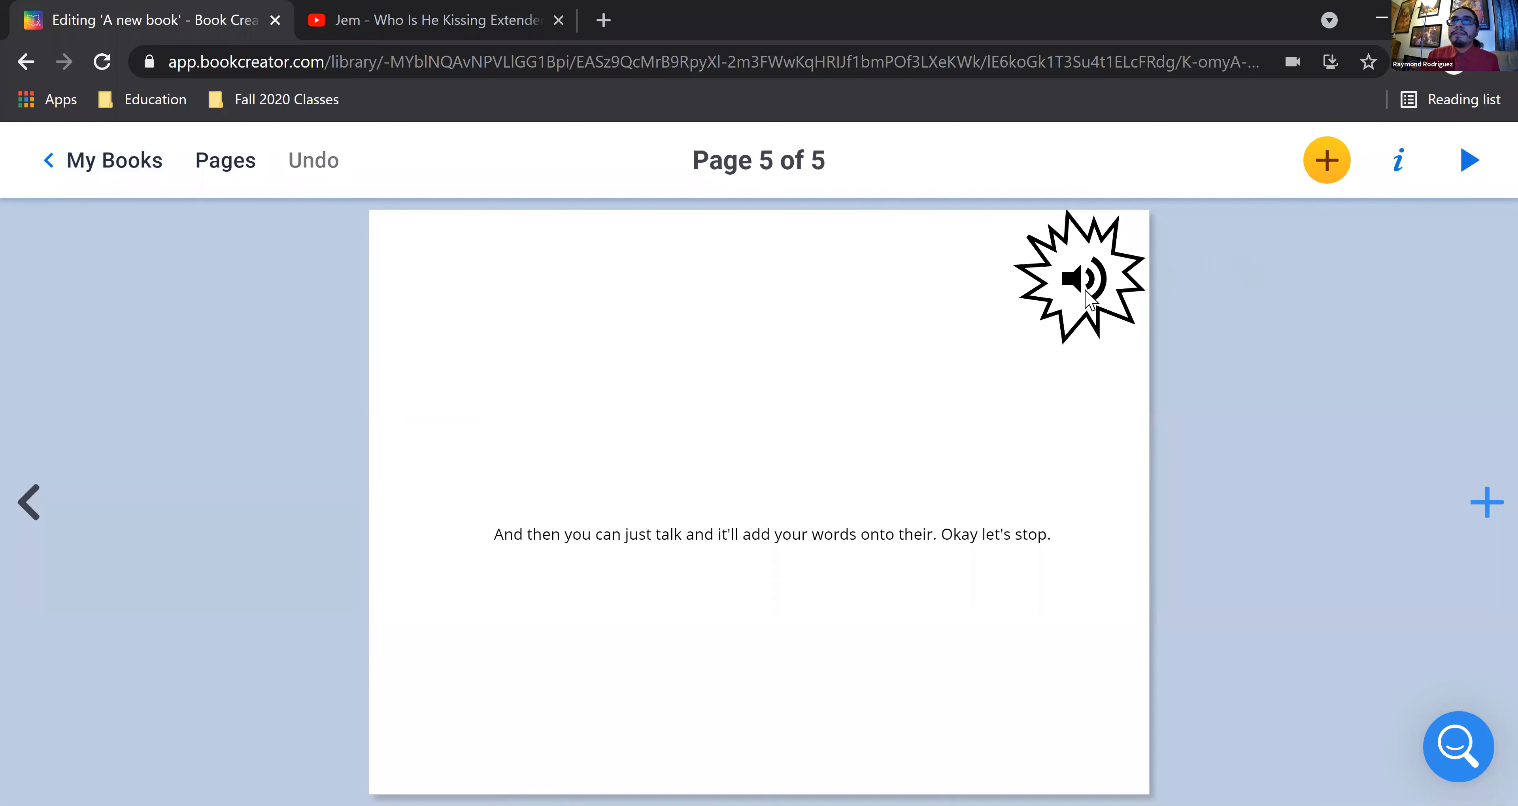
{"action": "left_click", "coordinate": [1104, 289]}
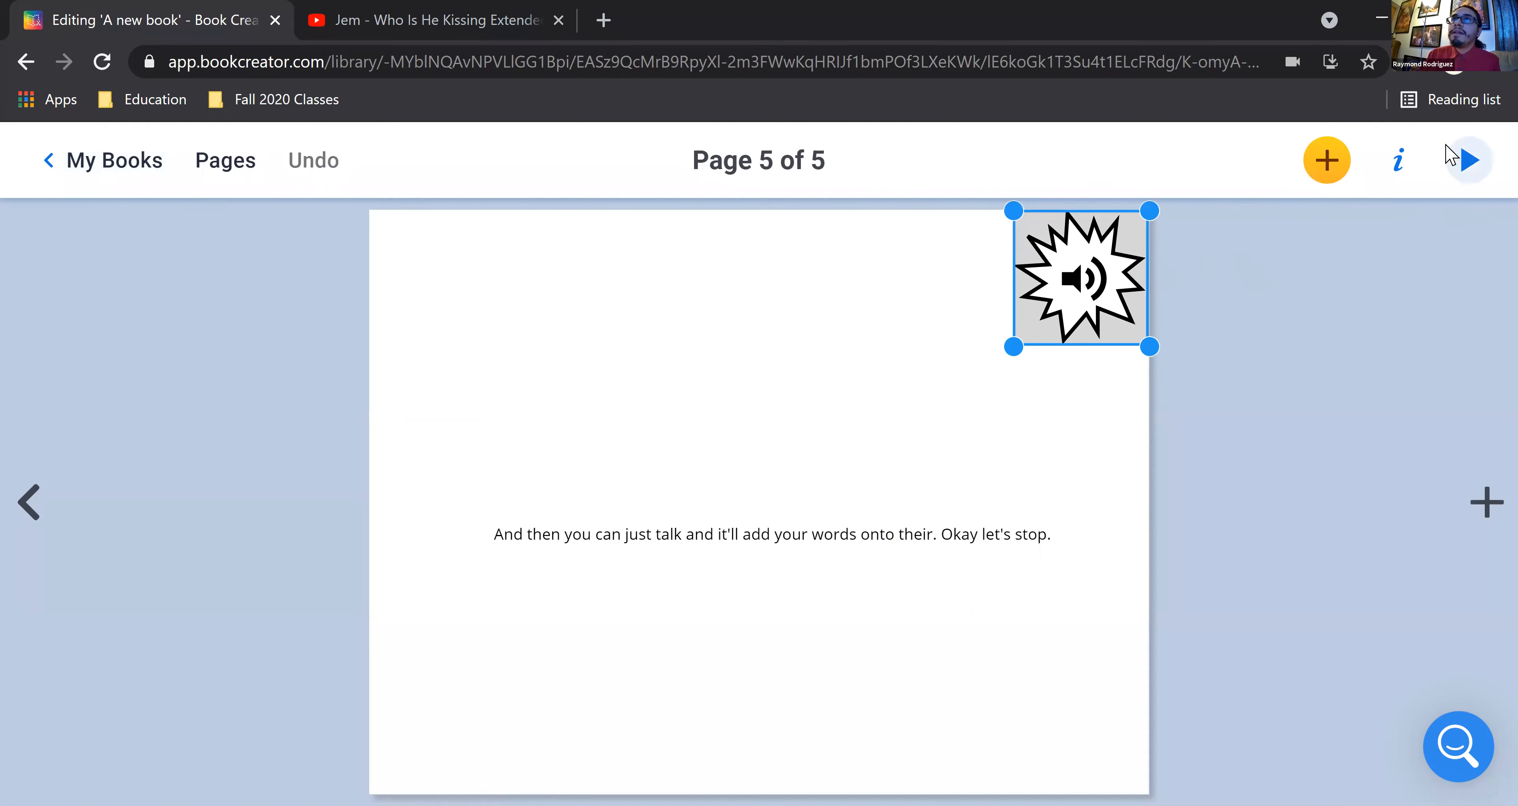
{"action": "left_click", "coordinate": [1395, 171]}
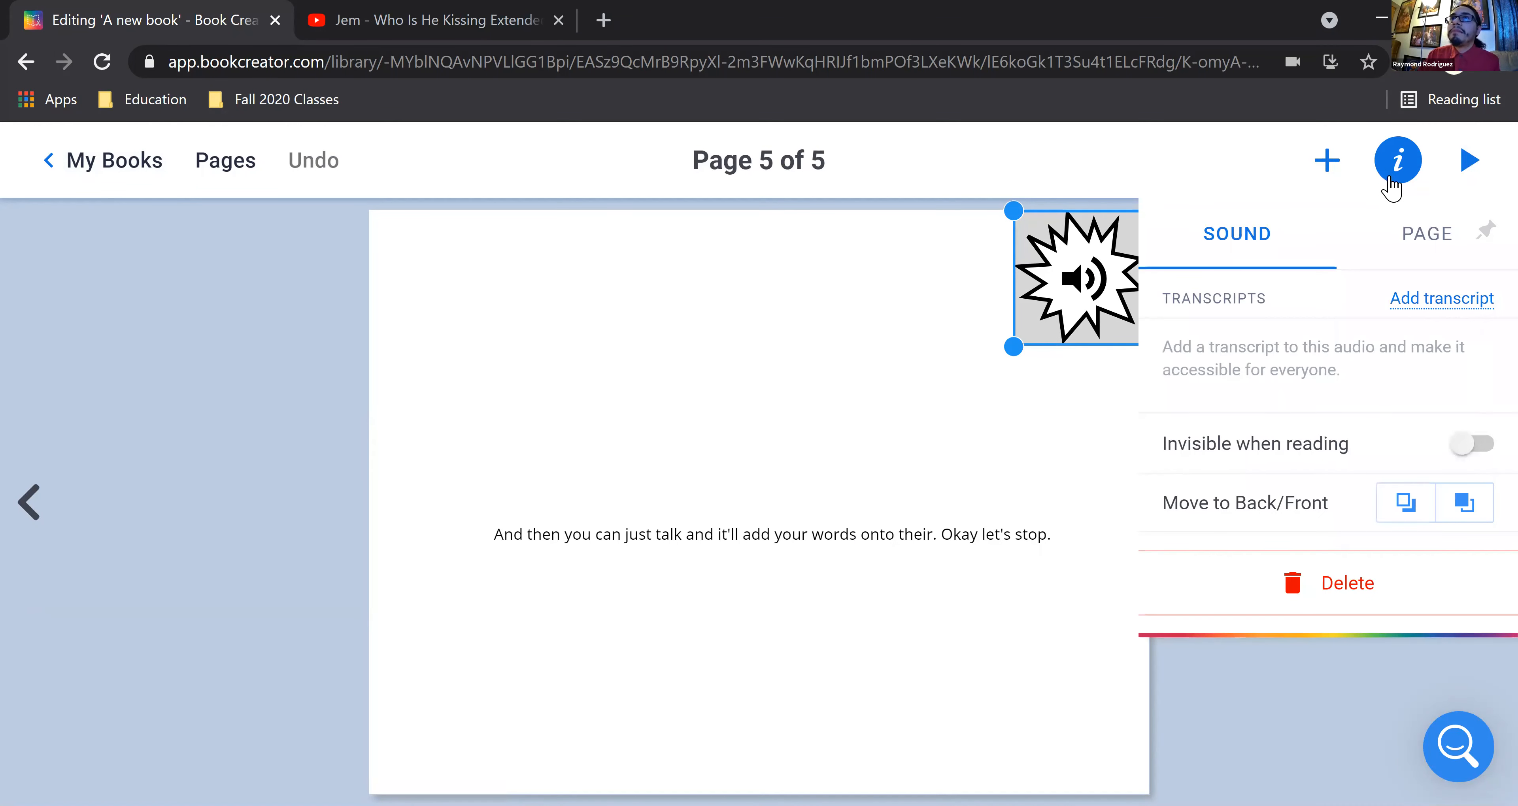
{"action": "left_click", "coordinate": [1443, 299]}
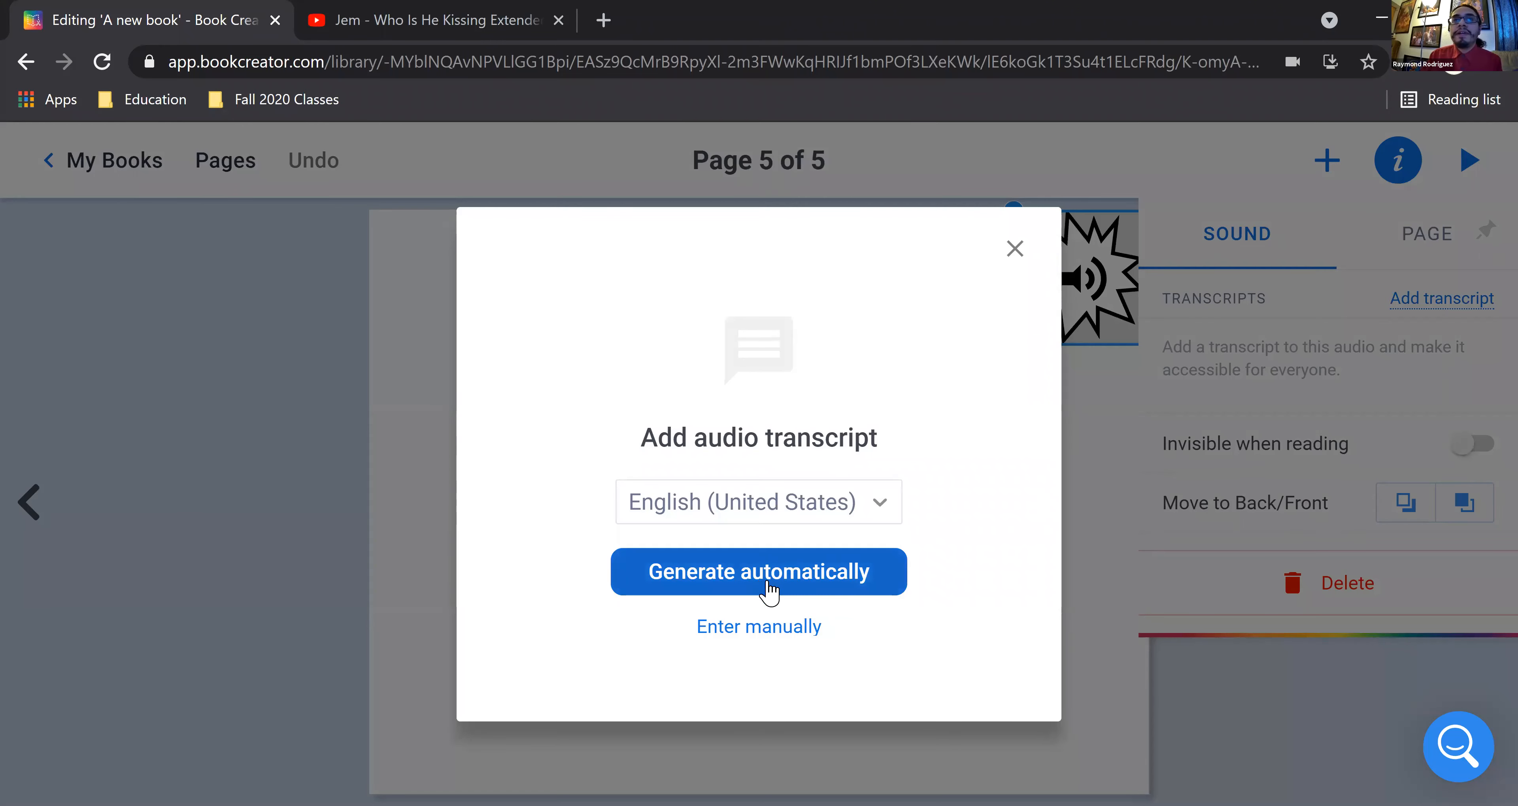
{"action": "left_click", "coordinate": [748, 586]}
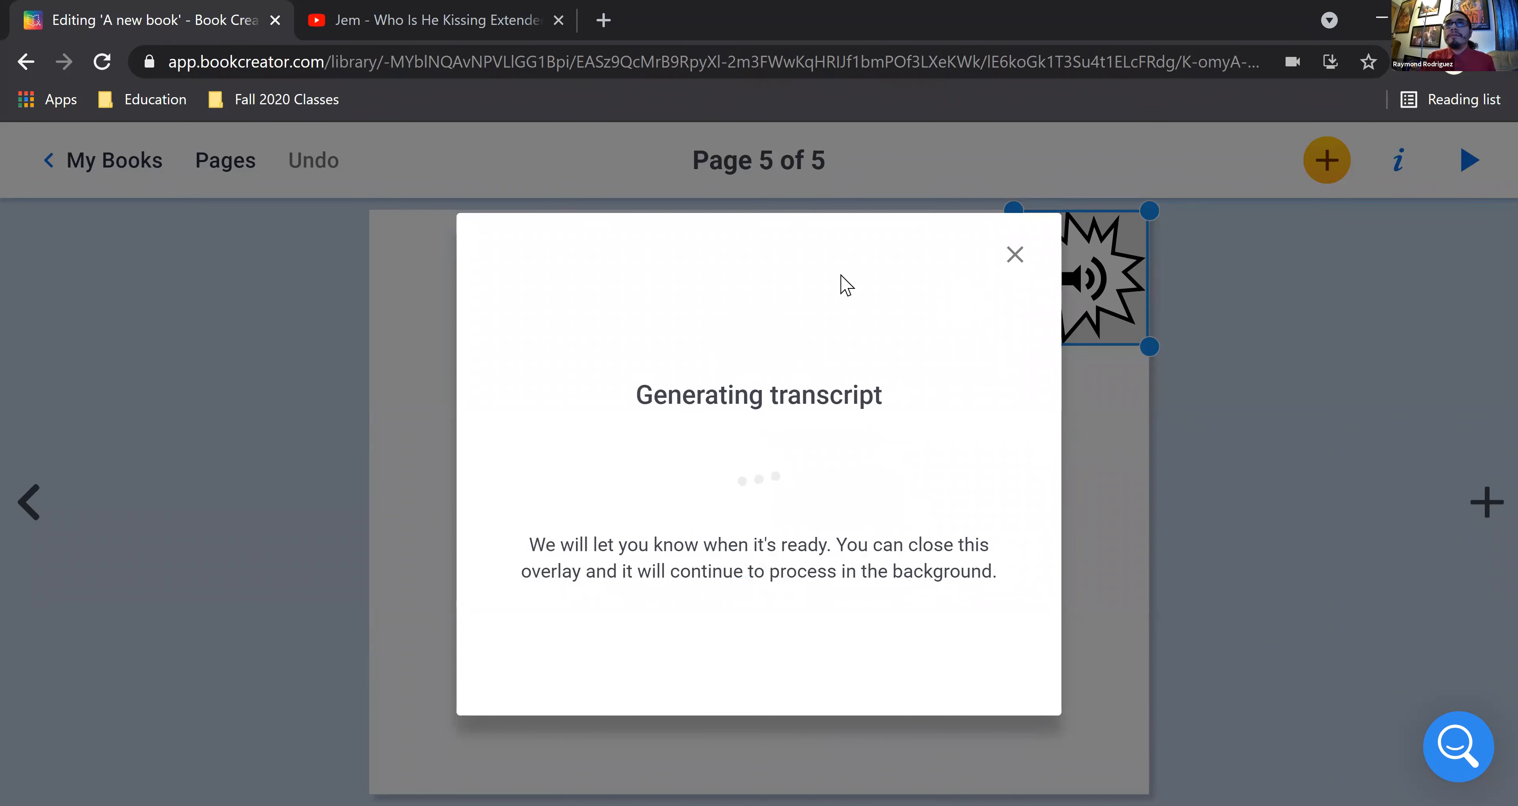
{"action": "left_click", "coordinate": [1013, 253]}
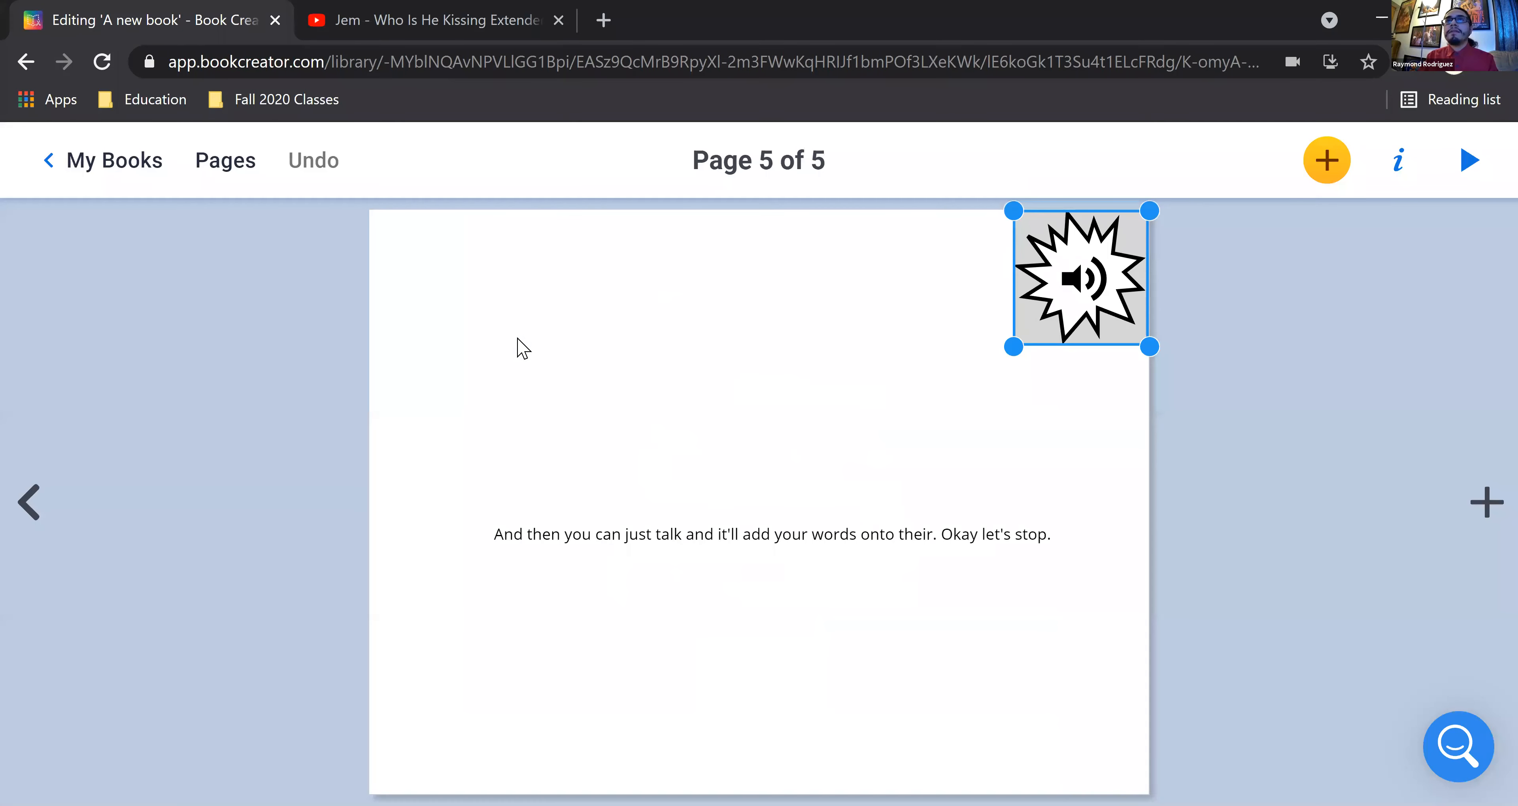
Step: Return to page 4 and briefly play the recorded video before pausing it
{"action": "left_click", "coordinate": [30, 507]}
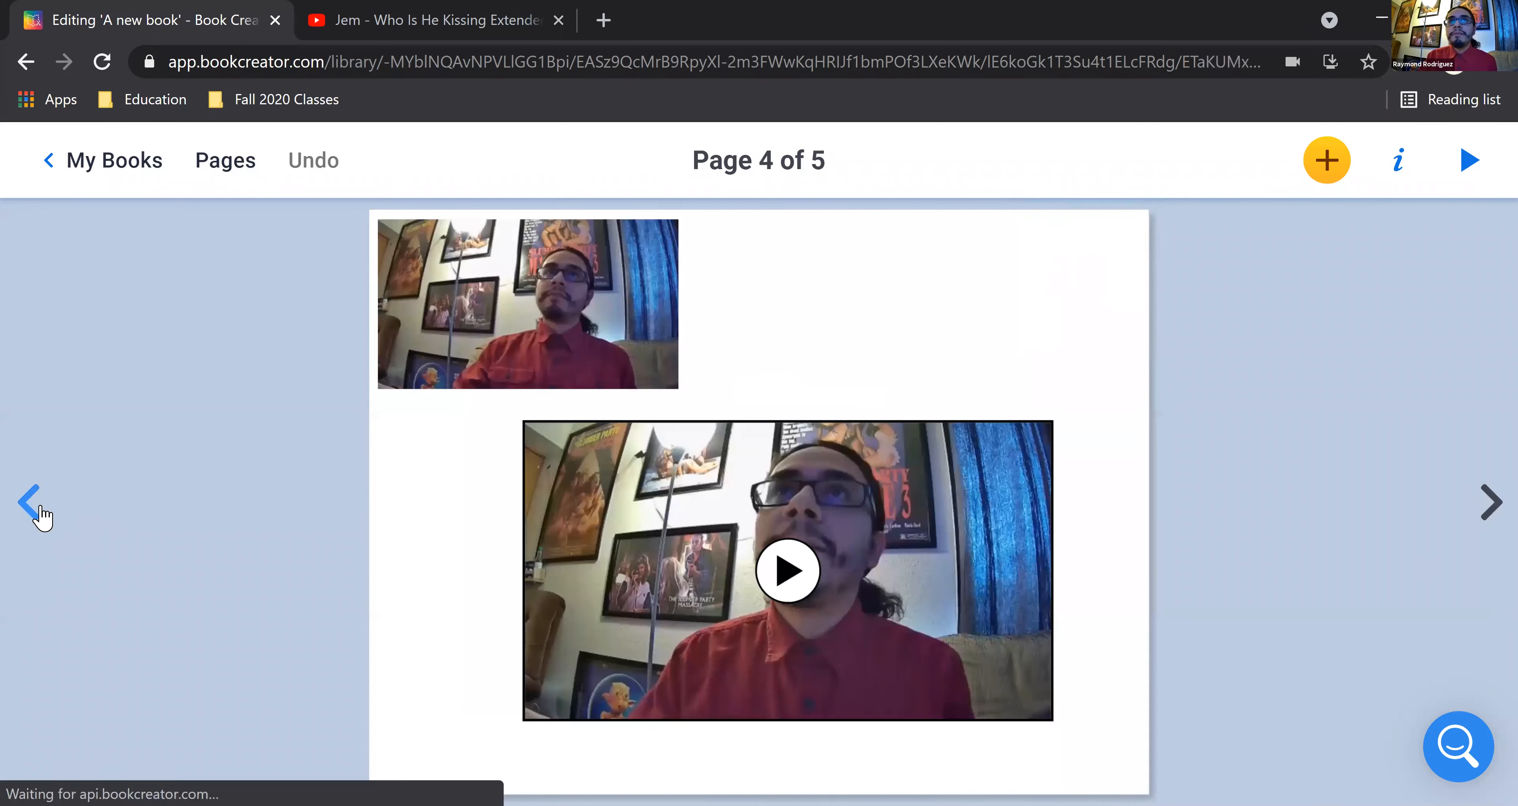
{"action": "left_click", "coordinate": [787, 587]}
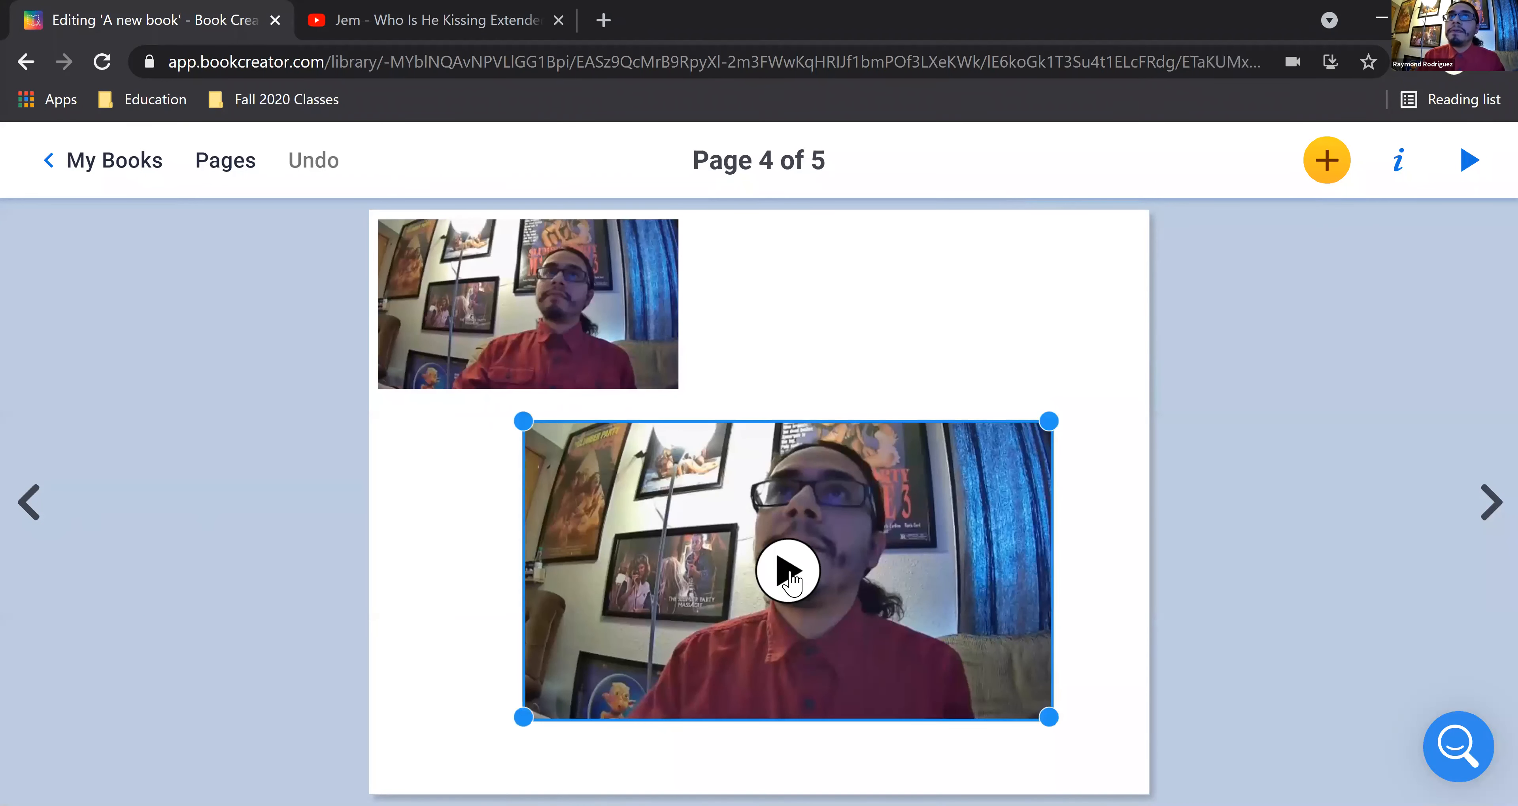
{"action": "left_click", "coordinate": [789, 574]}
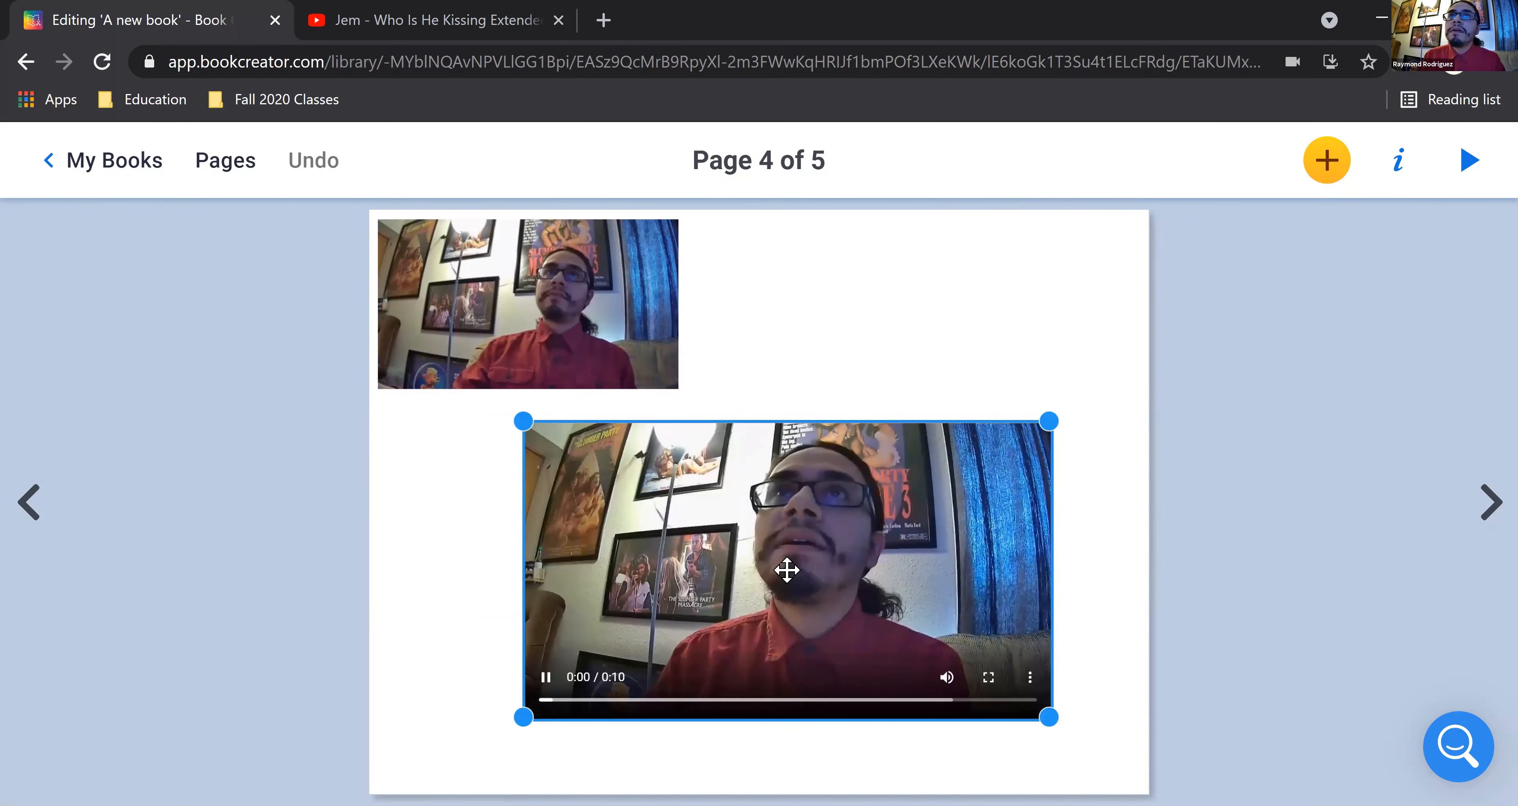
{"action": "left_click", "coordinate": [546, 678]}
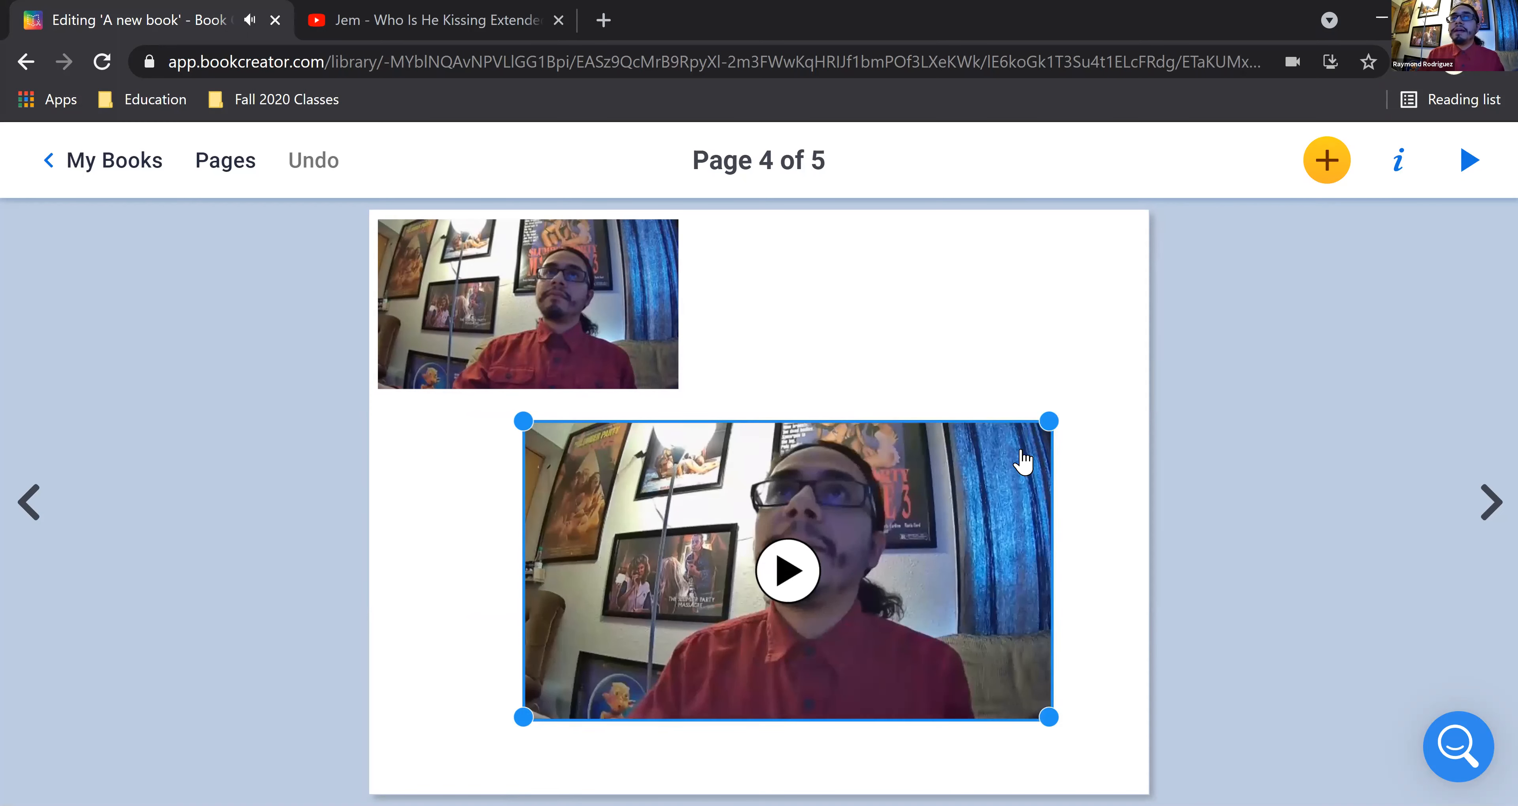
Step: Shrink the video on page 4 slightly, shift it to the right, and play it to check the captions
{"action": "left_click_drag", "start_coordinate": [1048, 422], "coordinate": [973, 494]}
{"action": "left_click_drag", "start_coordinate": [745, 598], "coordinate": [834, 566]}
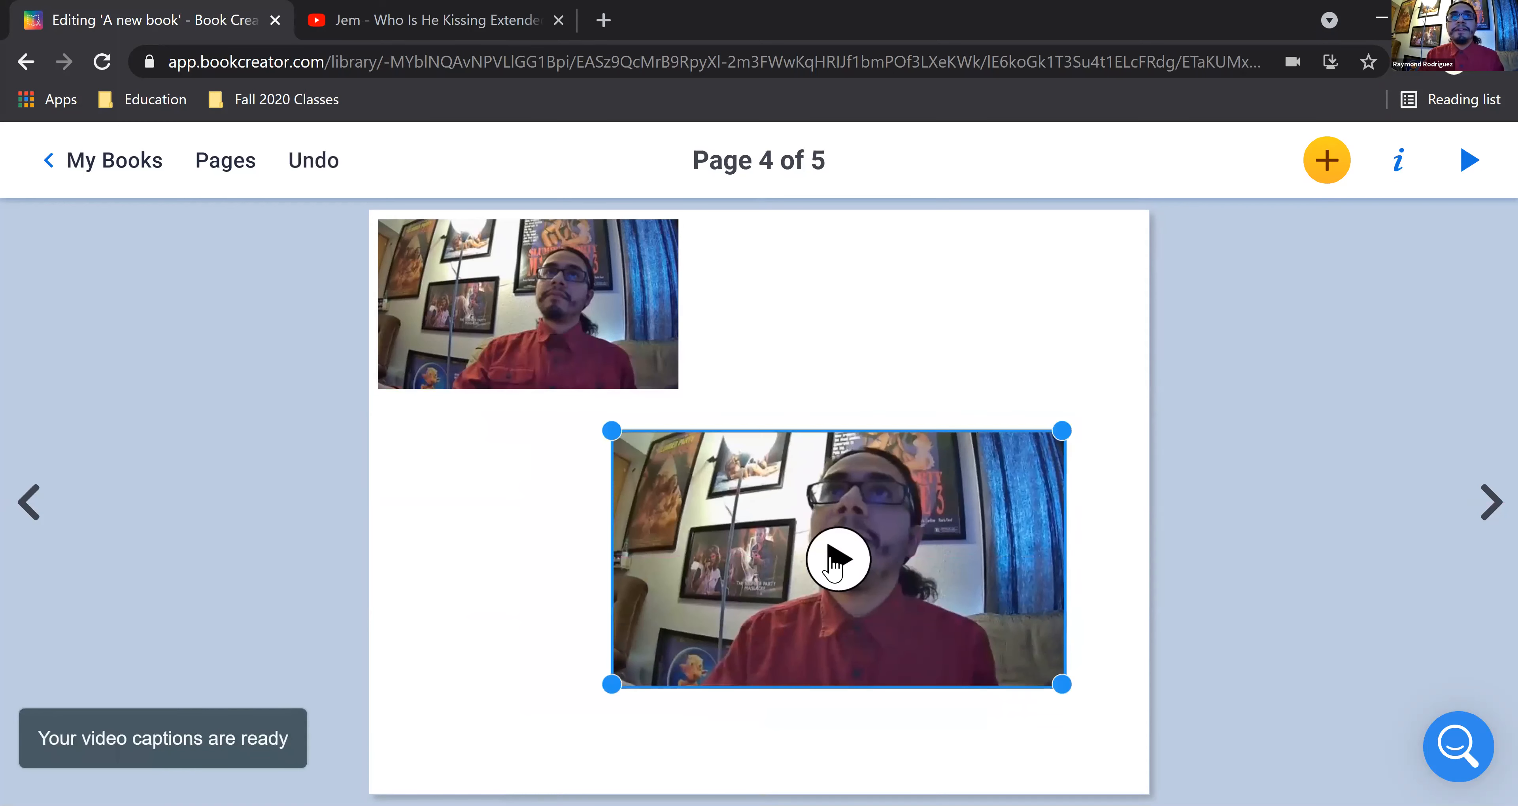
{"action": "left_click", "coordinate": [834, 566]}
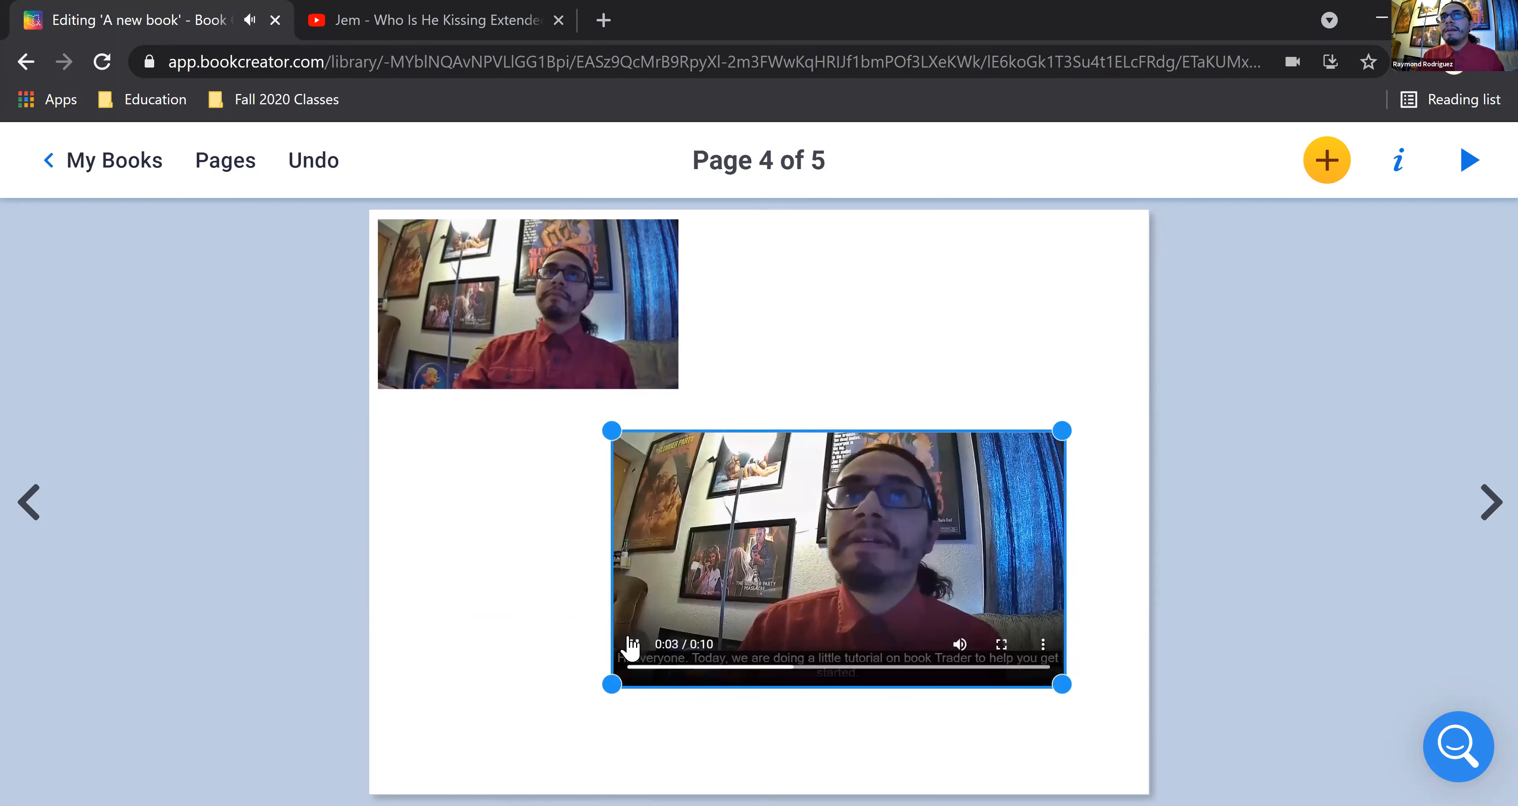
{"action": "left_click", "coordinate": [633, 644]}
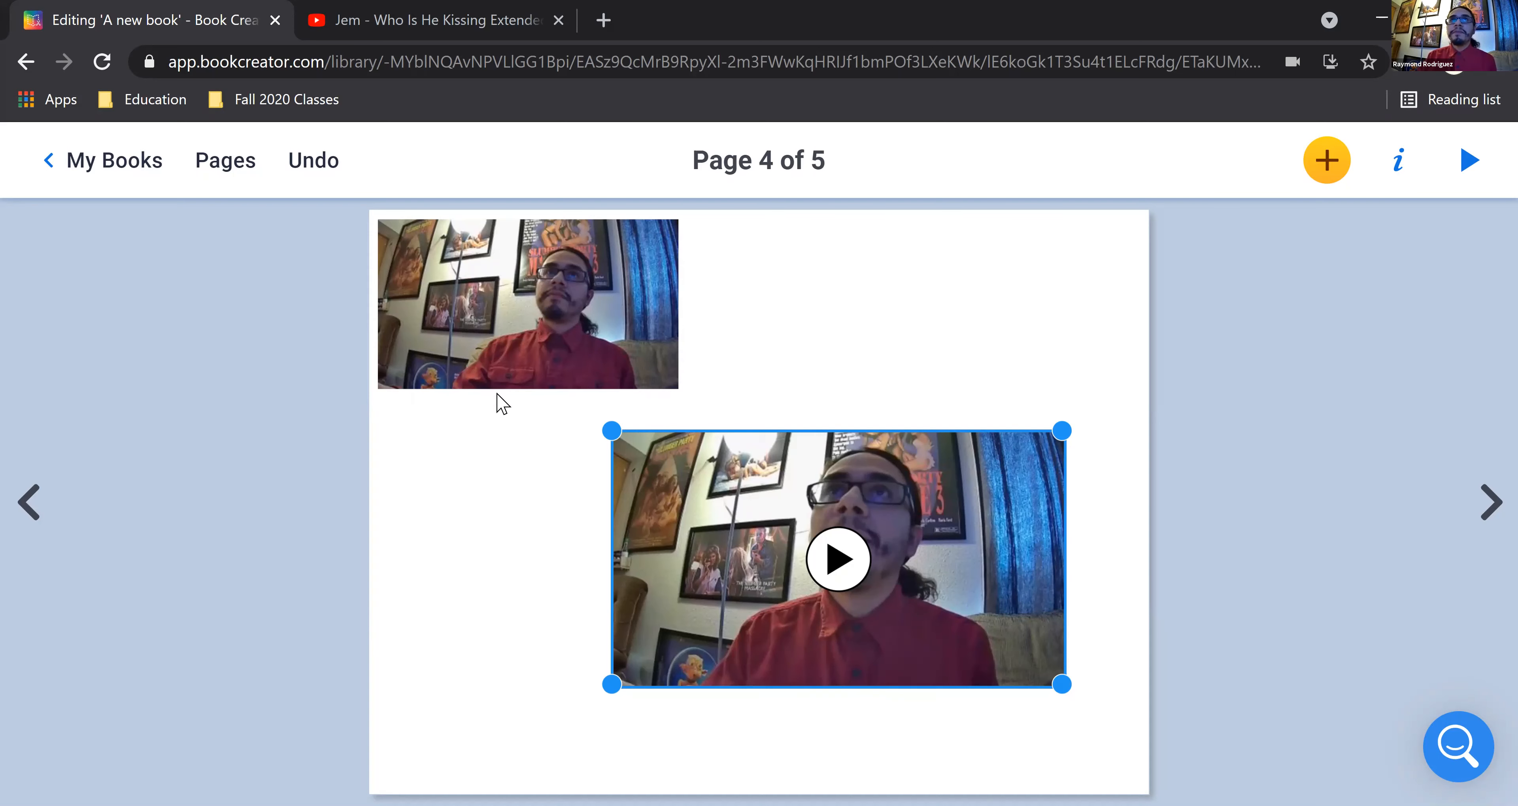
Step: Add a blank sixth page at the end of the book
{"action": "left_click", "coordinate": [1481, 504]}
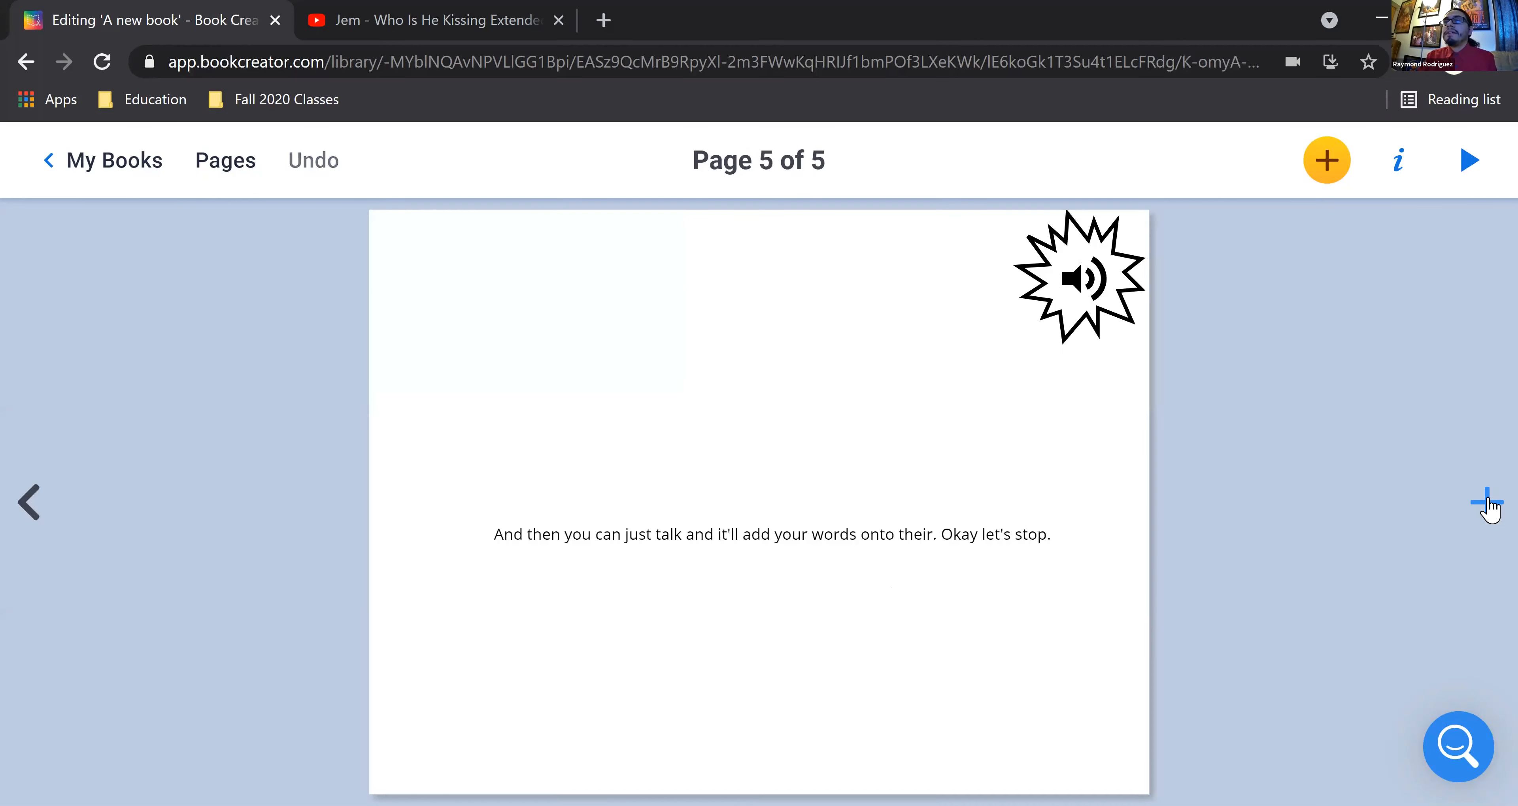
{"action": "left_click", "coordinate": [1487, 506]}
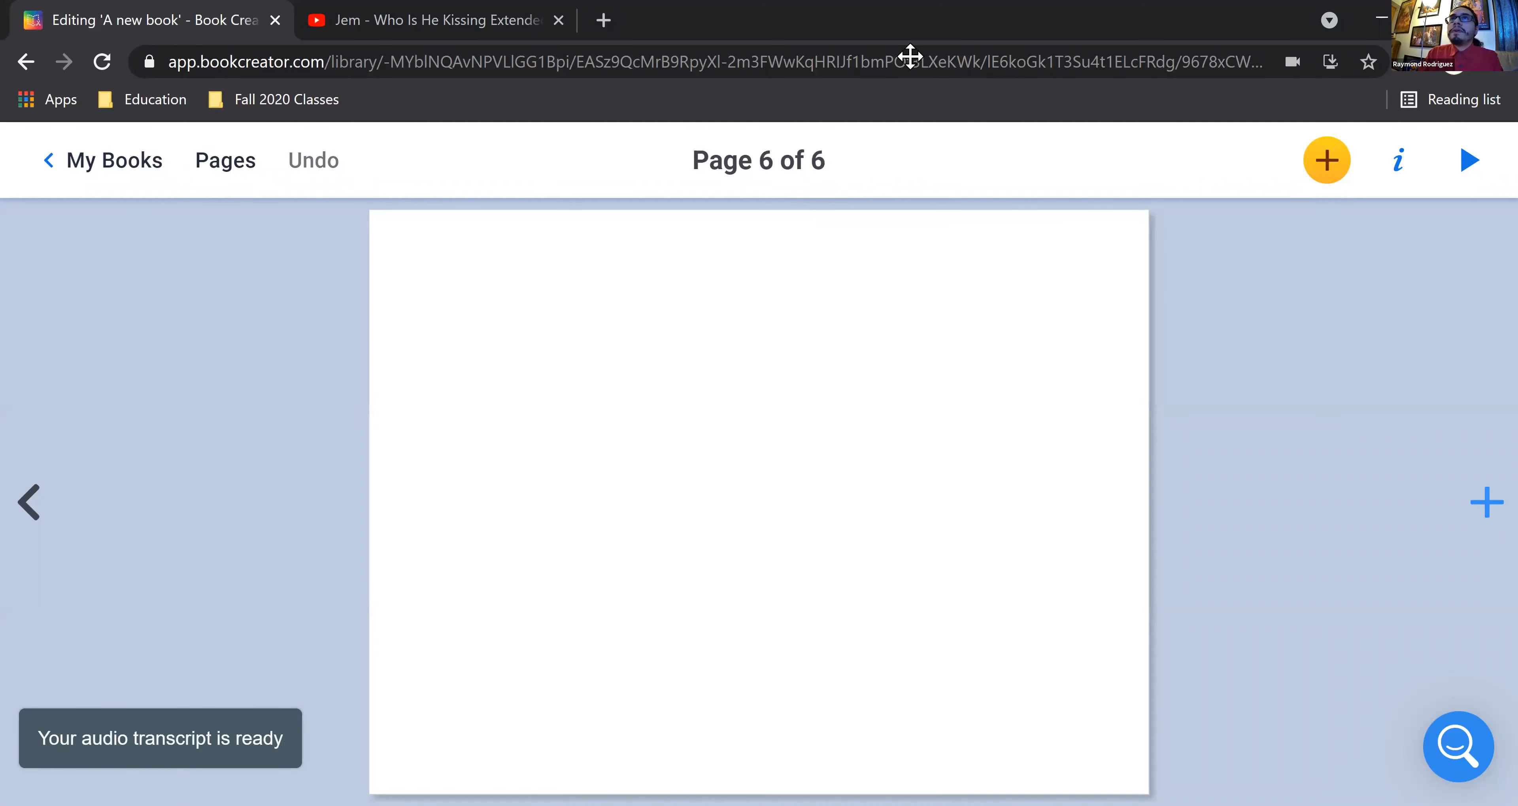
Step: Start a pen drawing on page 6 and try out the marker's different stroke thicknesses
{"action": "left_click", "coordinate": [1330, 170]}
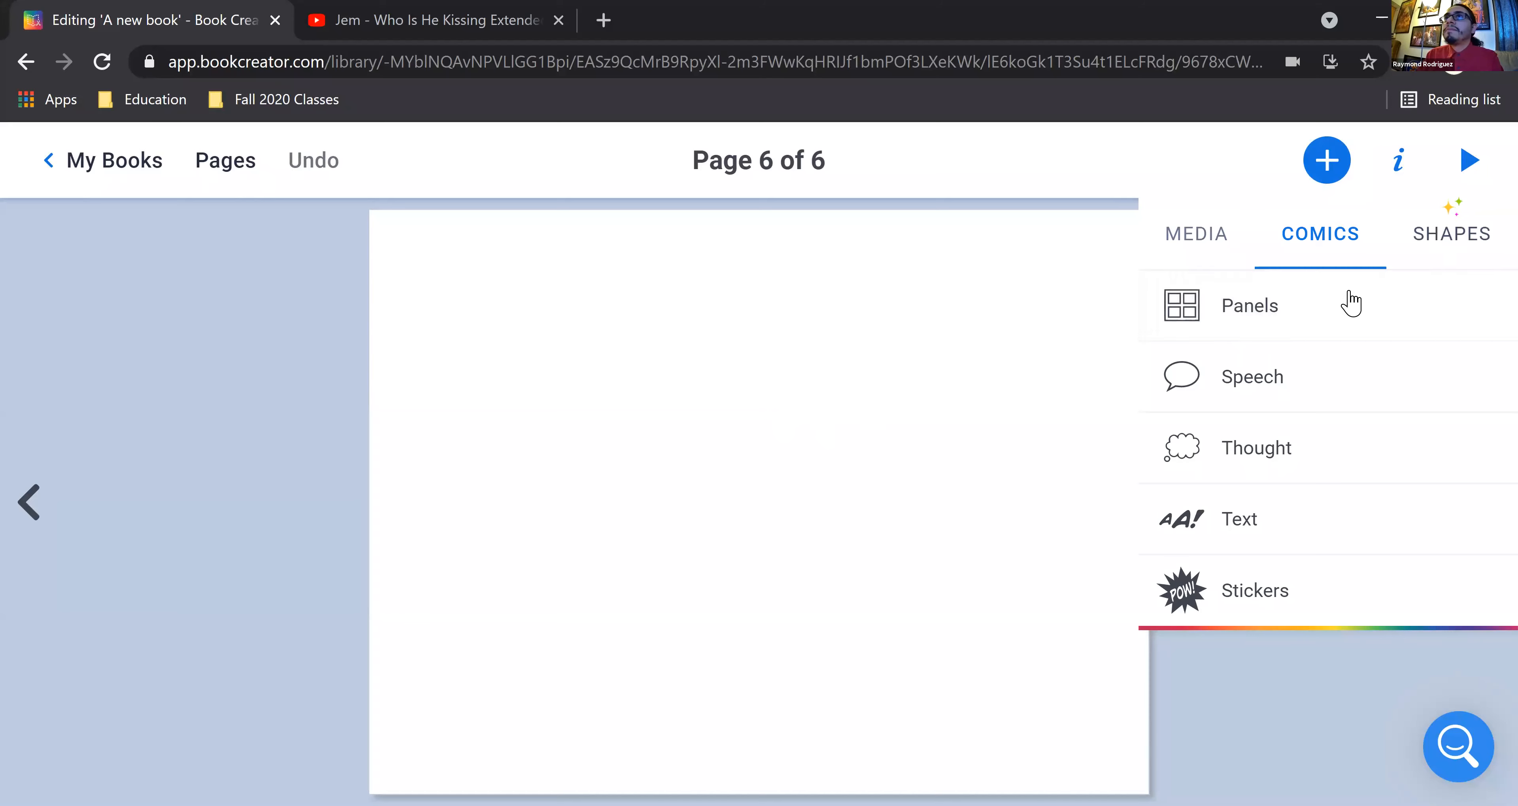
{"action": "left_click", "coordinate": [1181, 236]}
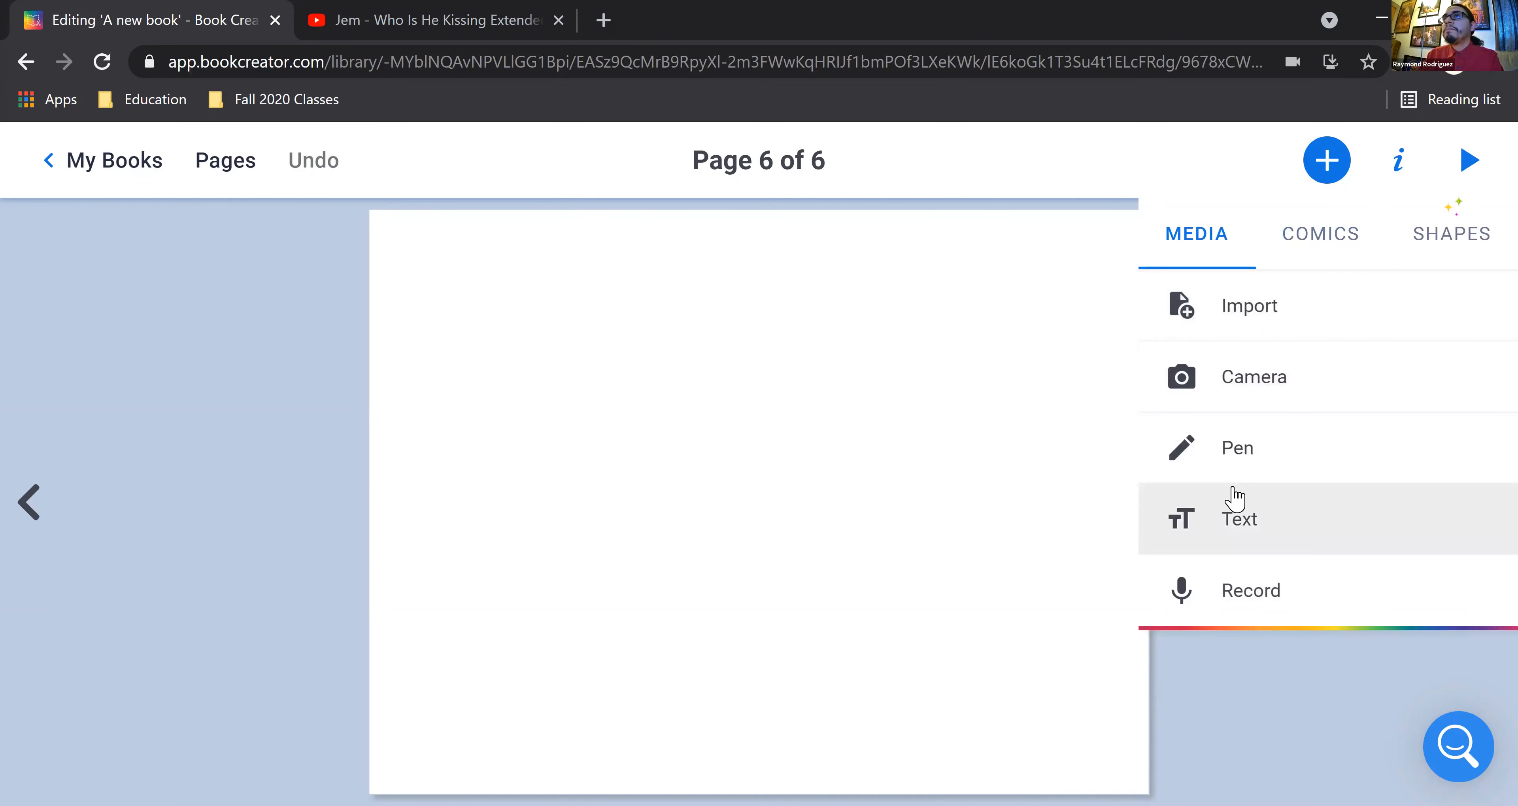
{"action": "left_click", "coordinate": [1233, 459]}
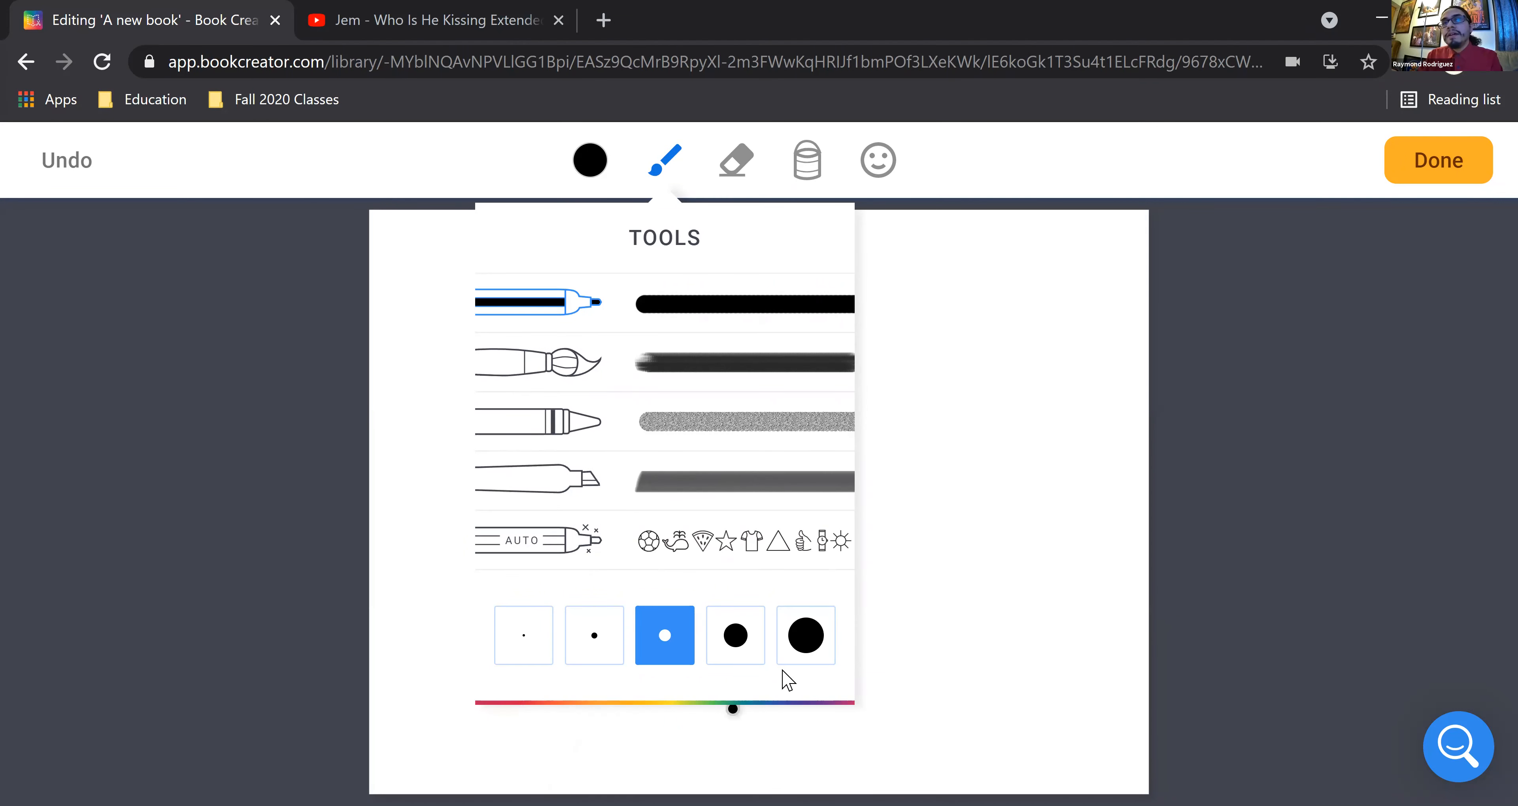
{"action": "left_click", "coordinate": [806, 636]}
{"action": "left_click", "coordinate": [523, 635]}
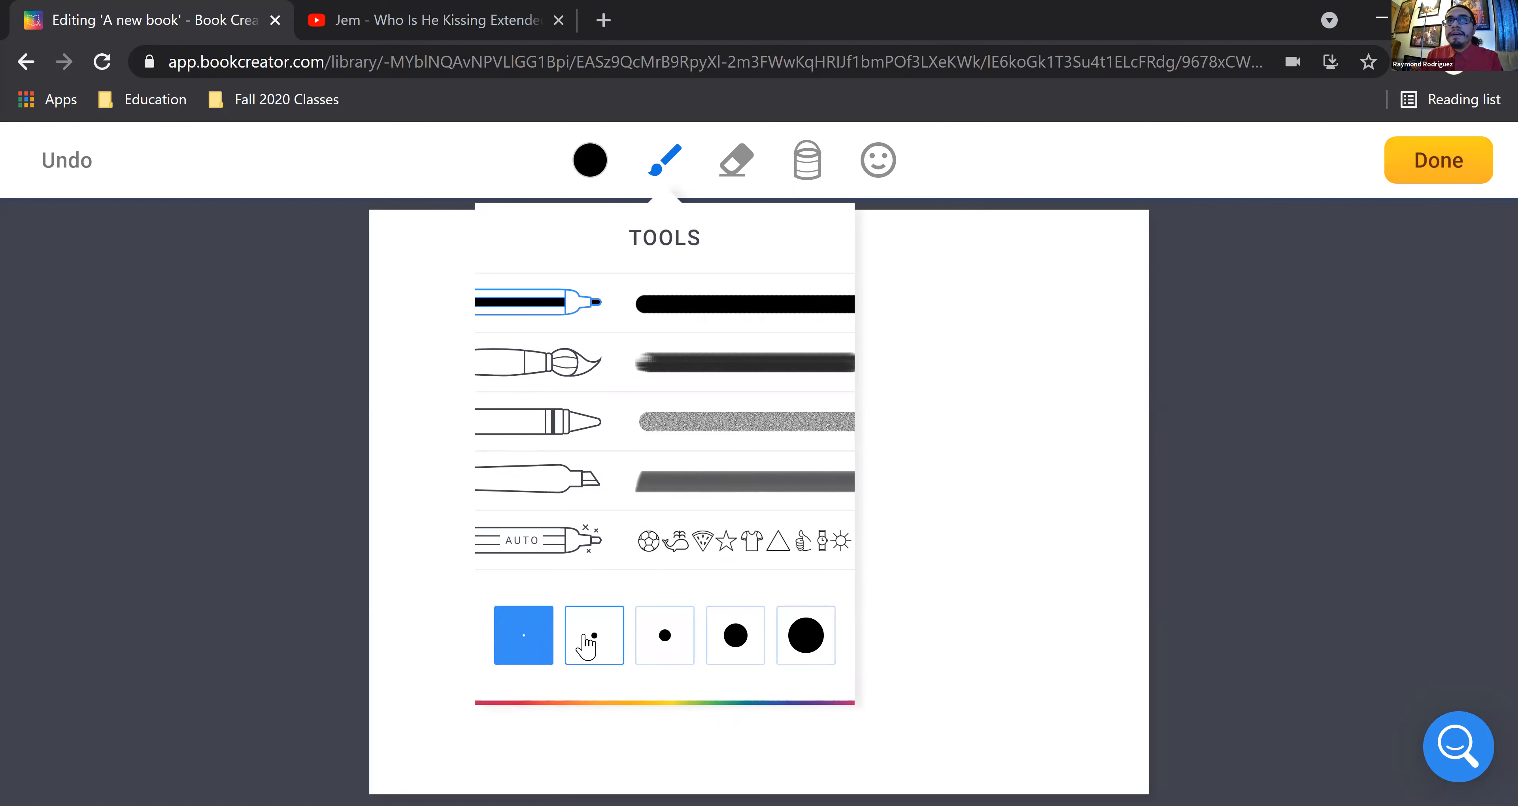
{"action": "left_click", "coordinate": [594, 636]}
{"action": "left_click", "coordinate": [664, 636]}
{"action": "left_click", "coordinate": [735, 636]}
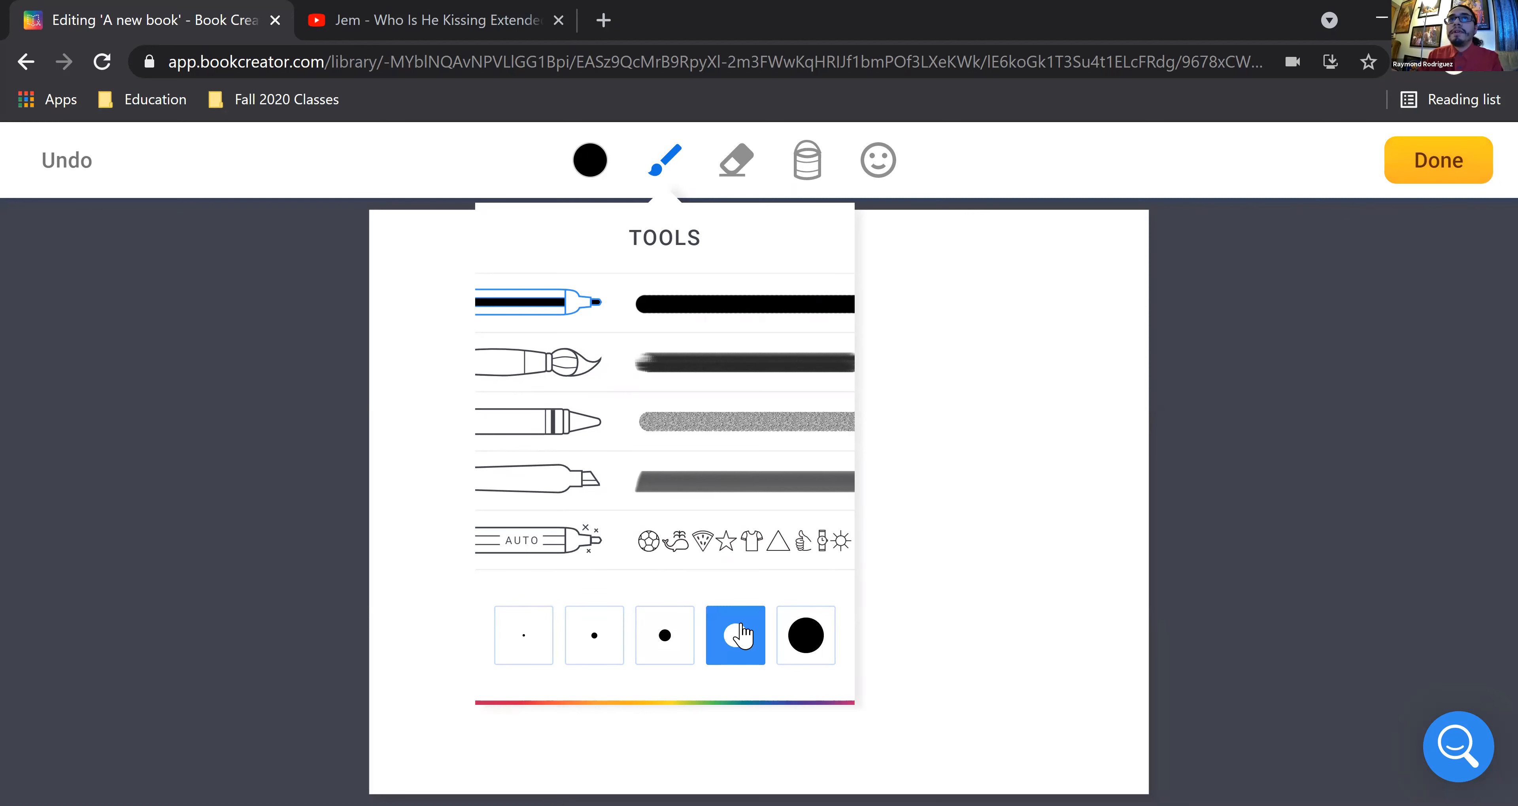
Step: Draw a black scribble on the right half of page 6 with the crayon at its largest thickness
{"action": "left_click", "coordinate": [567, 439]}
{"action": "left_click", "coordinate": [810, 648]}
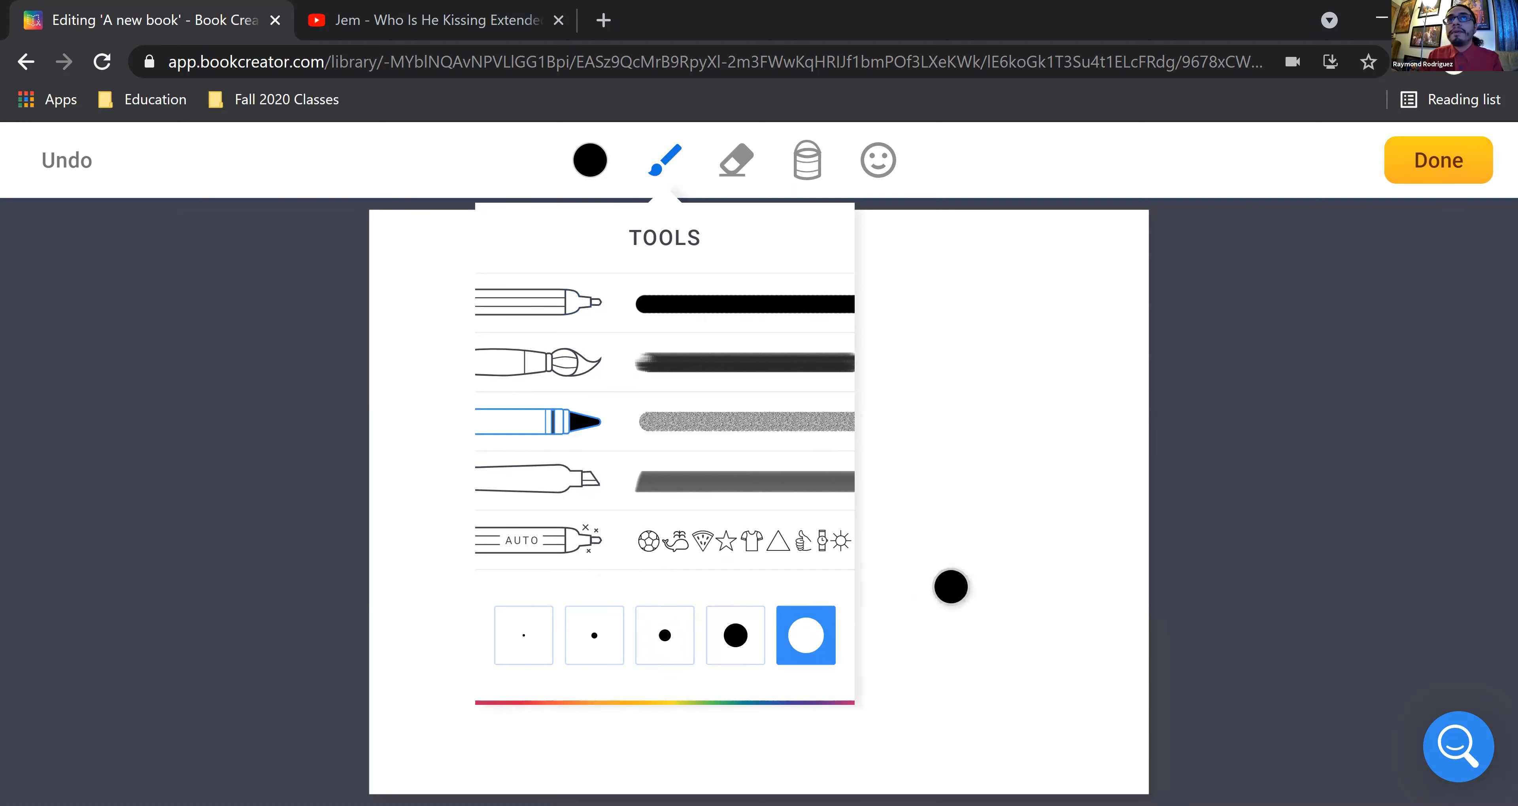
{"action": "left_click", "coordinate": [952, 569]}
{"action": "mouse_move", "coordinate": [969, 507]}
{"action": "left_mouse_down"}
{"action": "mouse_move", "coordinate": [898, 481]}
{"action": "mouse_move", "coordinate": [1023, 457]}
{"action": "mouse_move", "coordinate": [996, 604]}
{"action": "mouse_move", "coordinate": [971, 621]}
{"action": "left_mouse_up"}
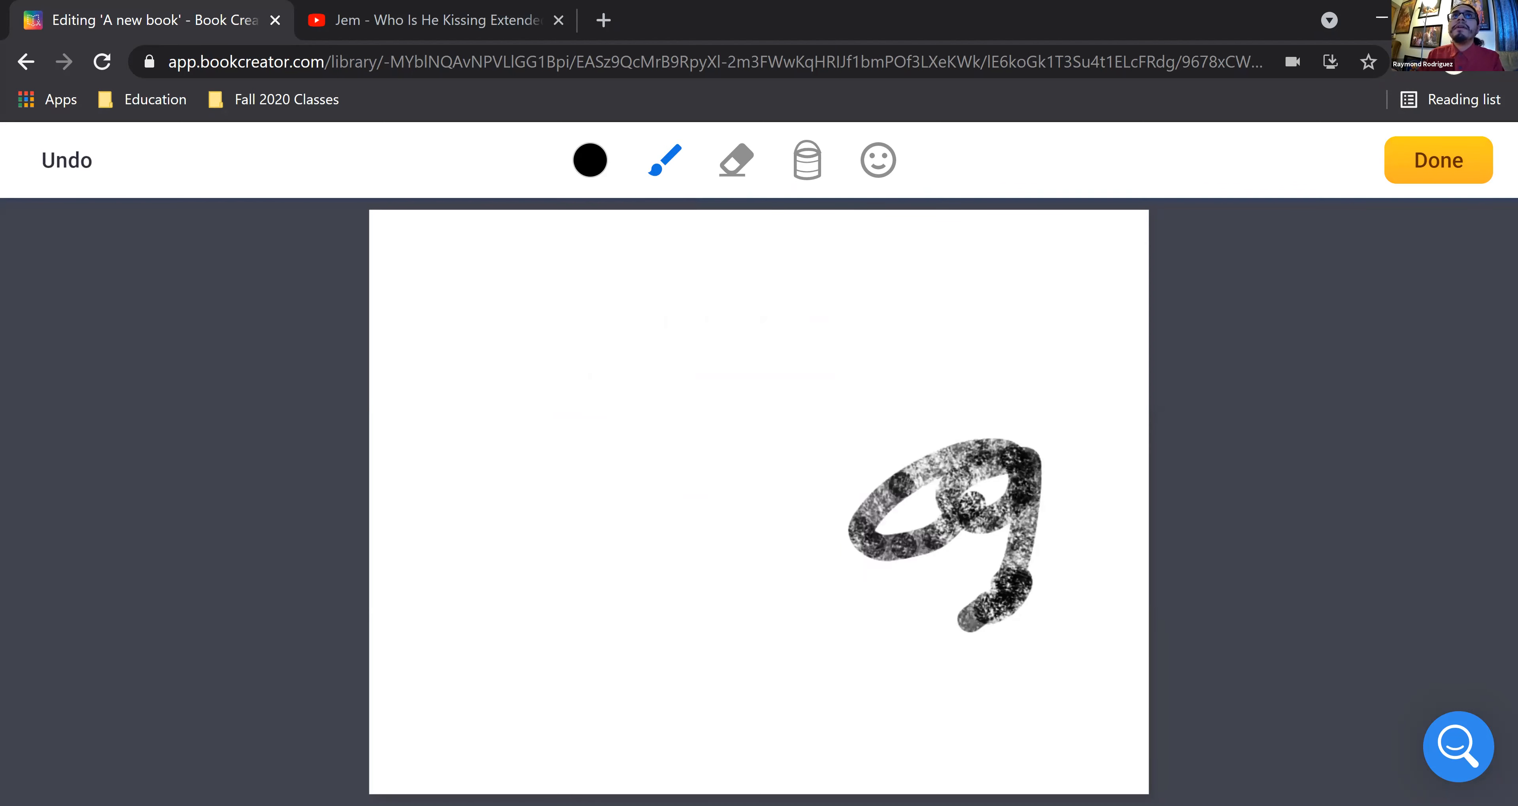
Step: Switch the crayon to the rainbow magic ink and draw four scribbles around the black one
{"action": "left_click", "coordinate": [589, 160]}
{"action": "scroll", "coordinate": [530, 589], "scroll_direction": "down", "scroll_amount": 1}
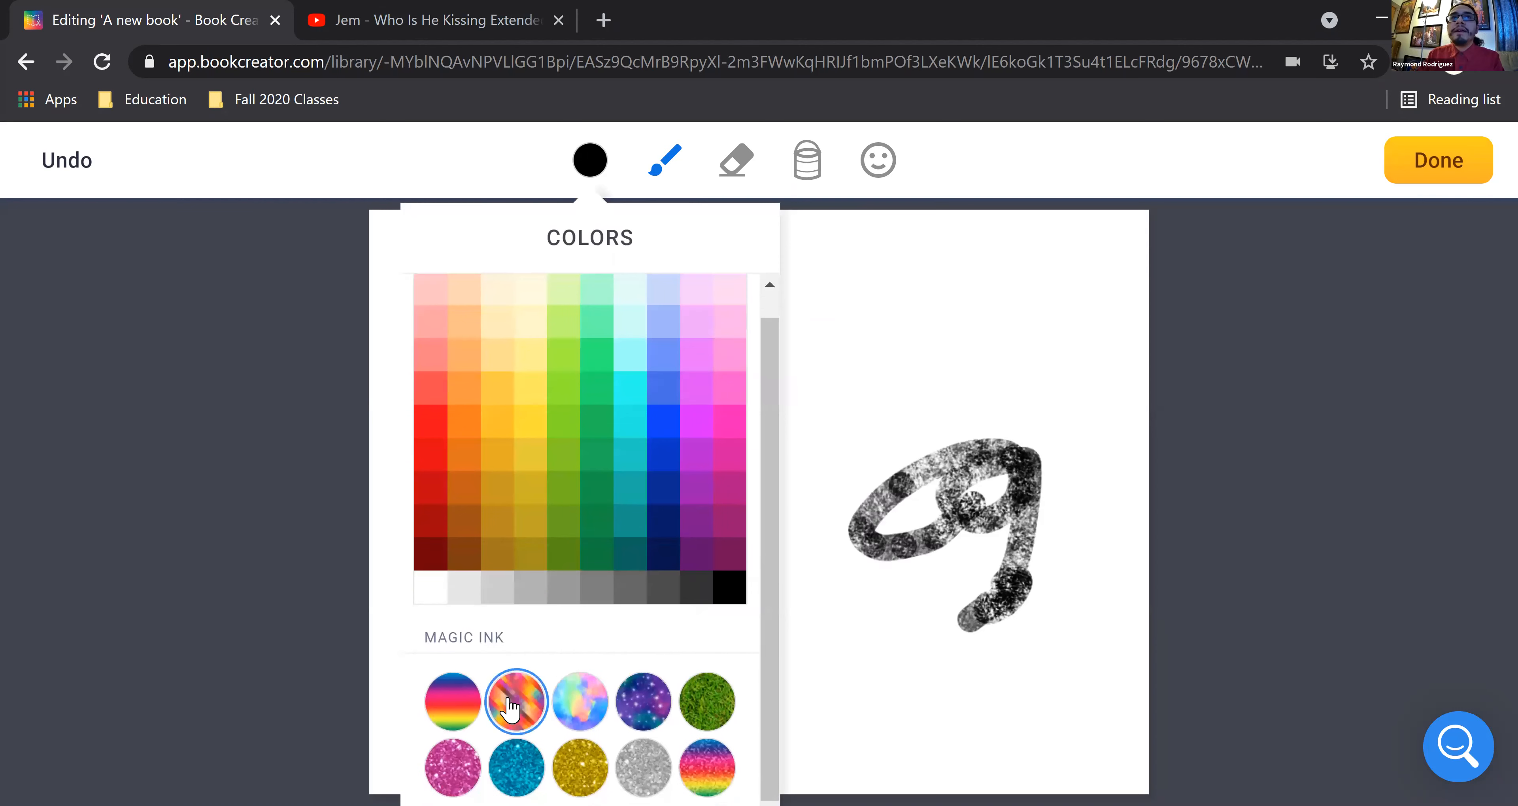
{"action": "left_click", "coordinate": [453, 707]}
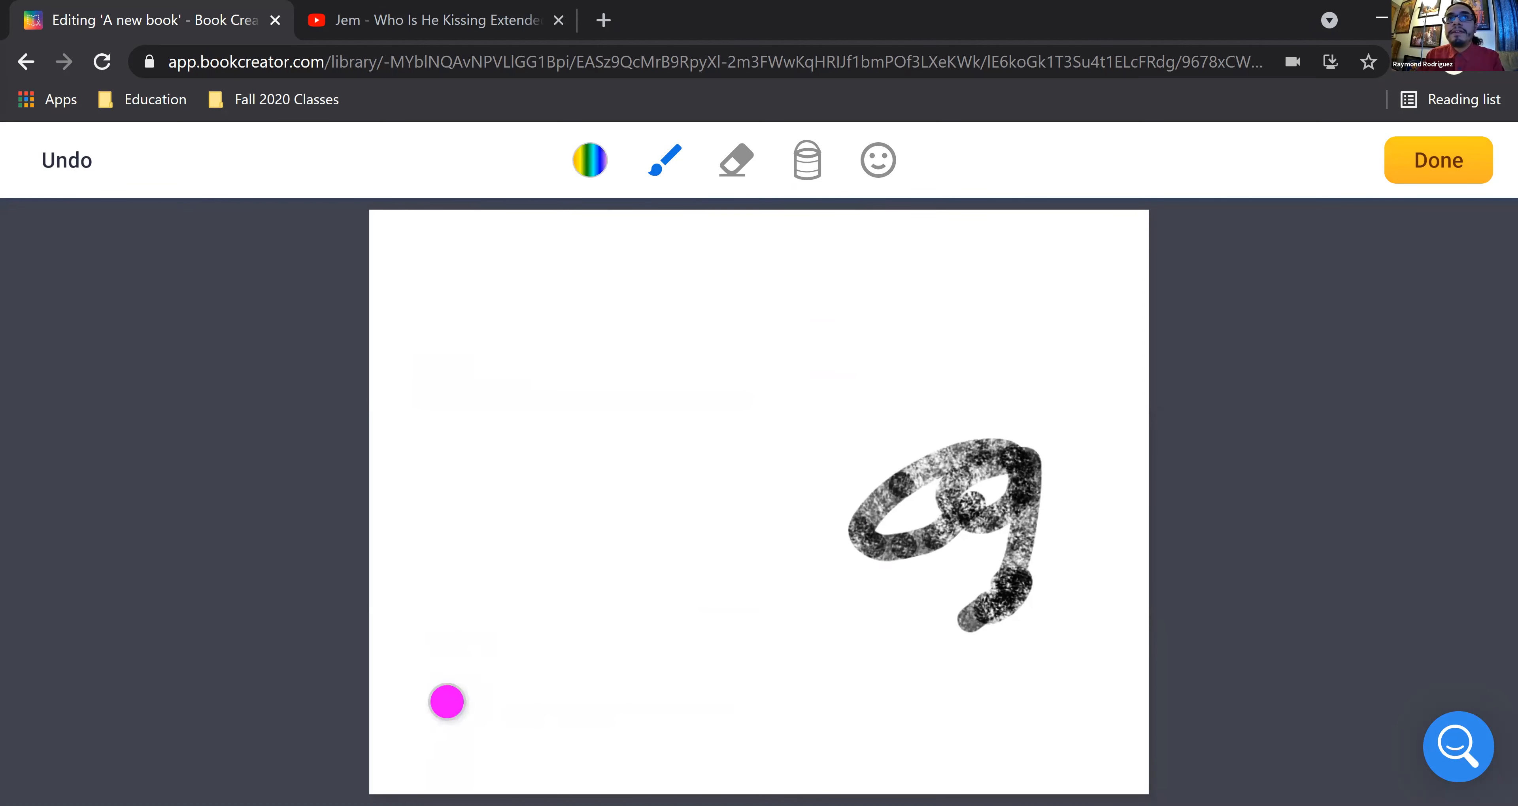
{"action": "mouse_move", "coordinate": [563, 450]}
{"action": "left_mouse_down"}
{"action": "mouse_move", "coordinate": [664, 569]}
{"action": "mouse_move", "coordinate": [602, 583]}
{"action": "mouse_move", "coordinate": [607, 595]}
{"action": "left_mouse_up"}
{"action": "mouse_move", "coordinate": [738, 679]}
{"action": "left_mouse_down"}
{"action": "mouse_move", "coordinate": [836, 600]}
{"action": "mouse_move", "coordinate": [910, 684]}
{"action": "left_mouse_up"}
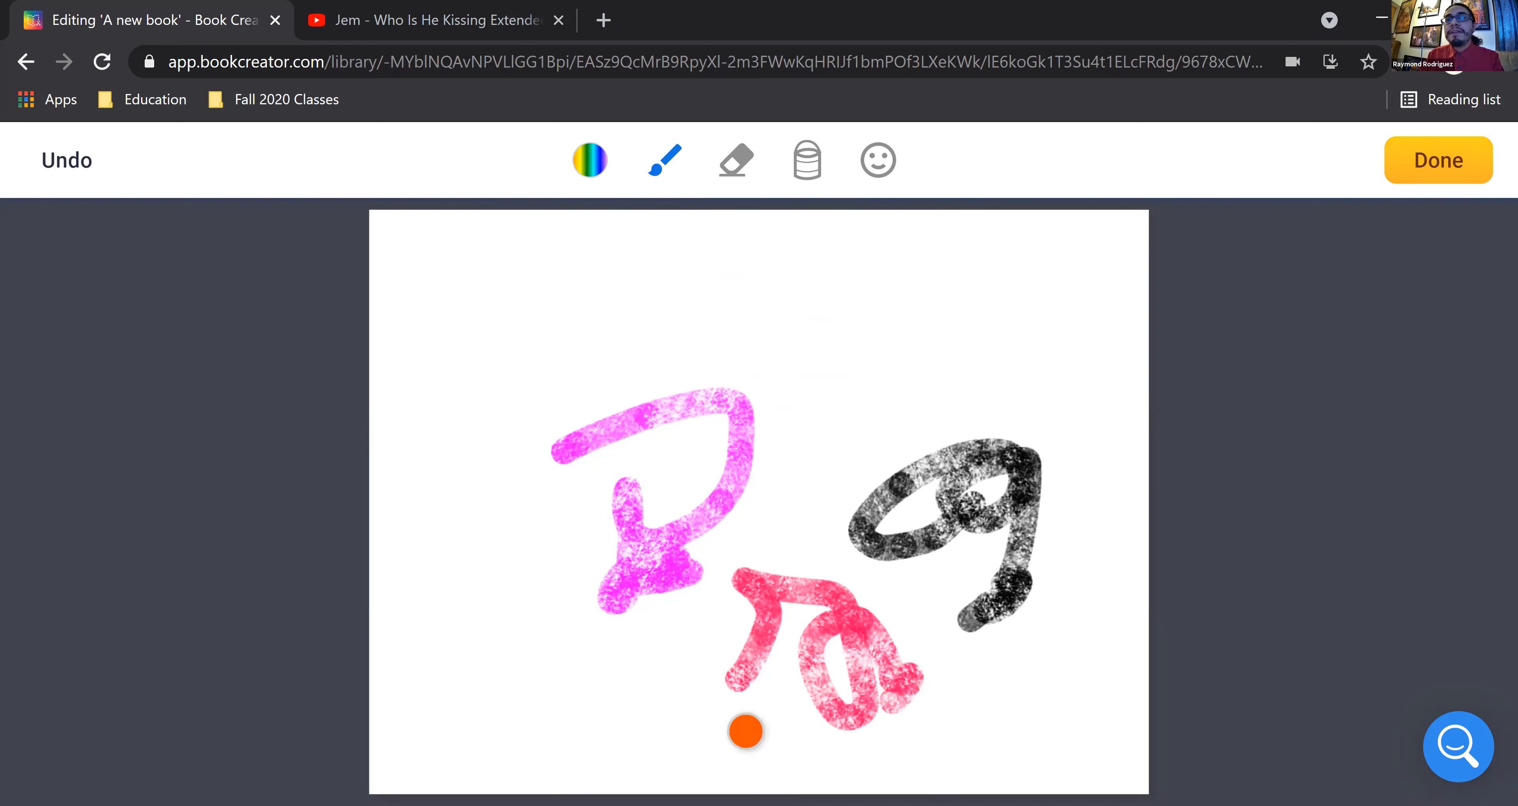
{"action": "mouse_move", "coordinate": [426, 632]}
{"action": "left_mouse_down"}
{"action": "mouse_move", "coordinate": [468, 695]}
{"action": "mouse_move", "coordinate": [597, 716]}
{"action": "left_mouse_up"}
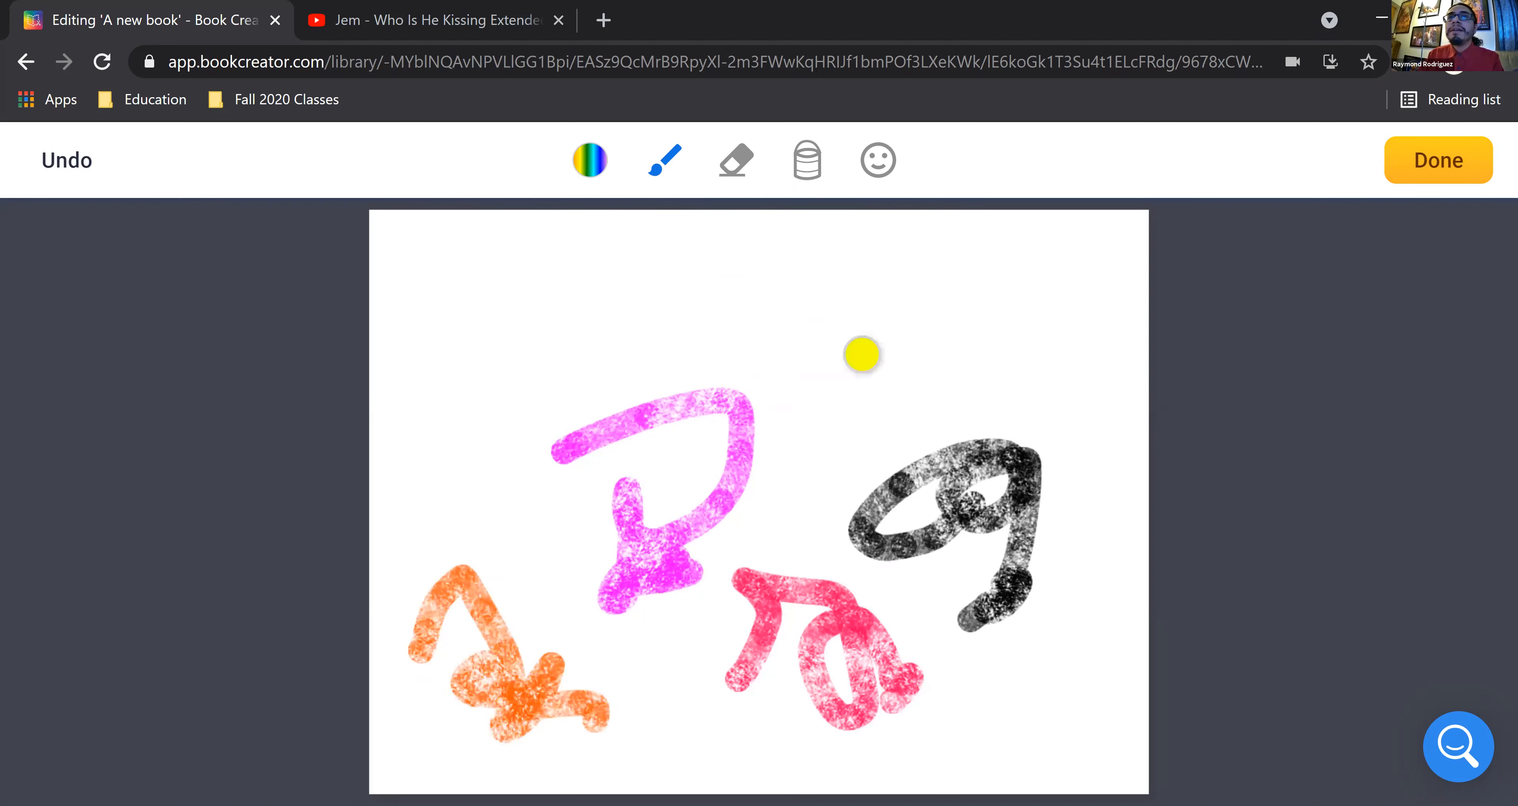
{"action": "mouse_move", "coordinate": [898, 308]}
{"action": "left_mouse_down"}
{"action": "mouse_move", "coordinate": [962, 376]}
{"action": "mouse_move", "coordinate": [885, 333]}
{"action": "mouse_move", "coordinate": [956, 305]}
{"action": "mouse_move", "coordinate": [1087, 362]}
{"action": "left_mouse_up"}
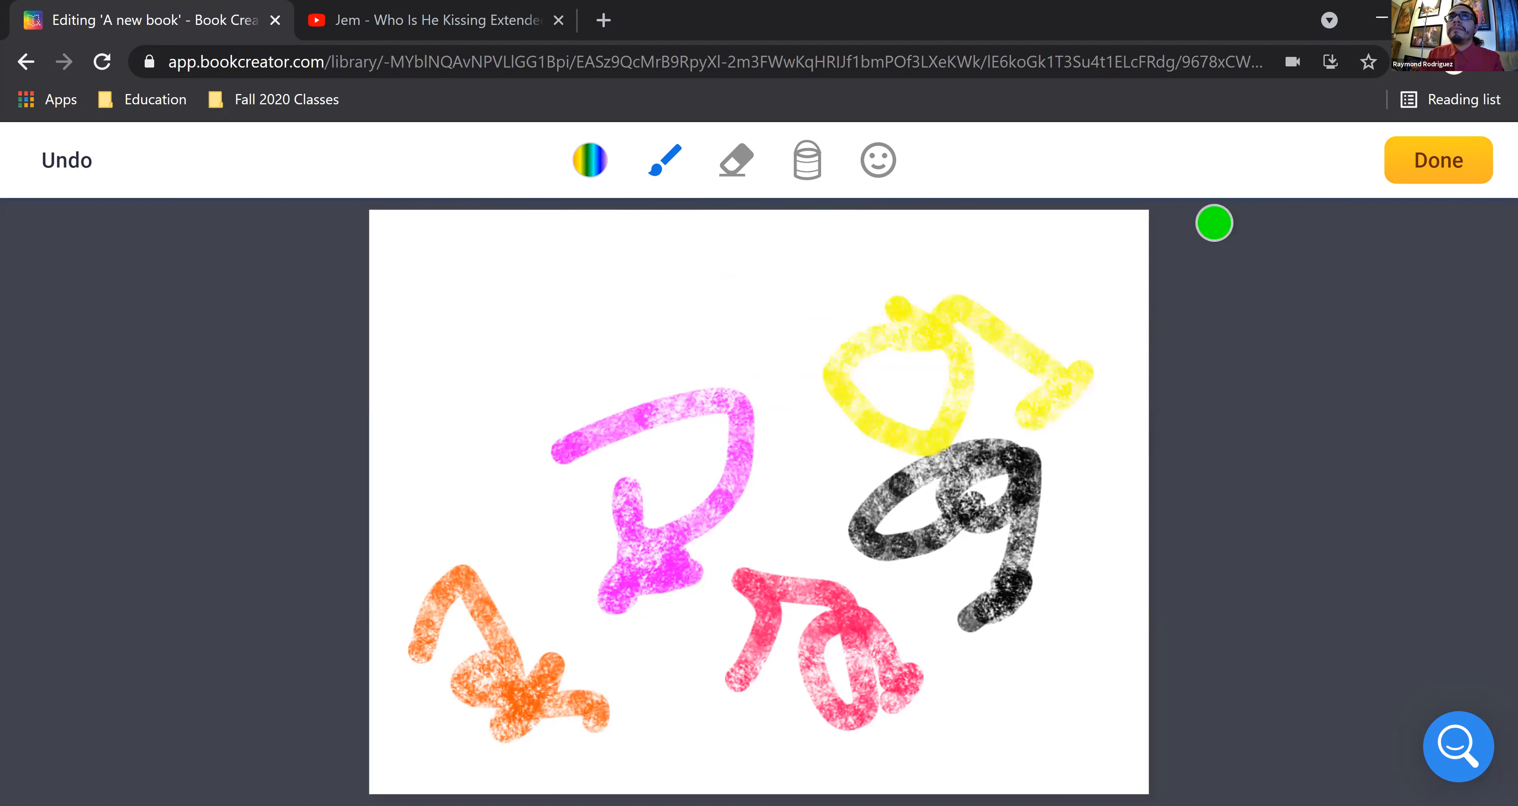
Step: Erase the upper parts of the yellow scribble and fill the drawing's background with the rainbow ink
{"action": "left_click", "coordinate": [736, 159]}
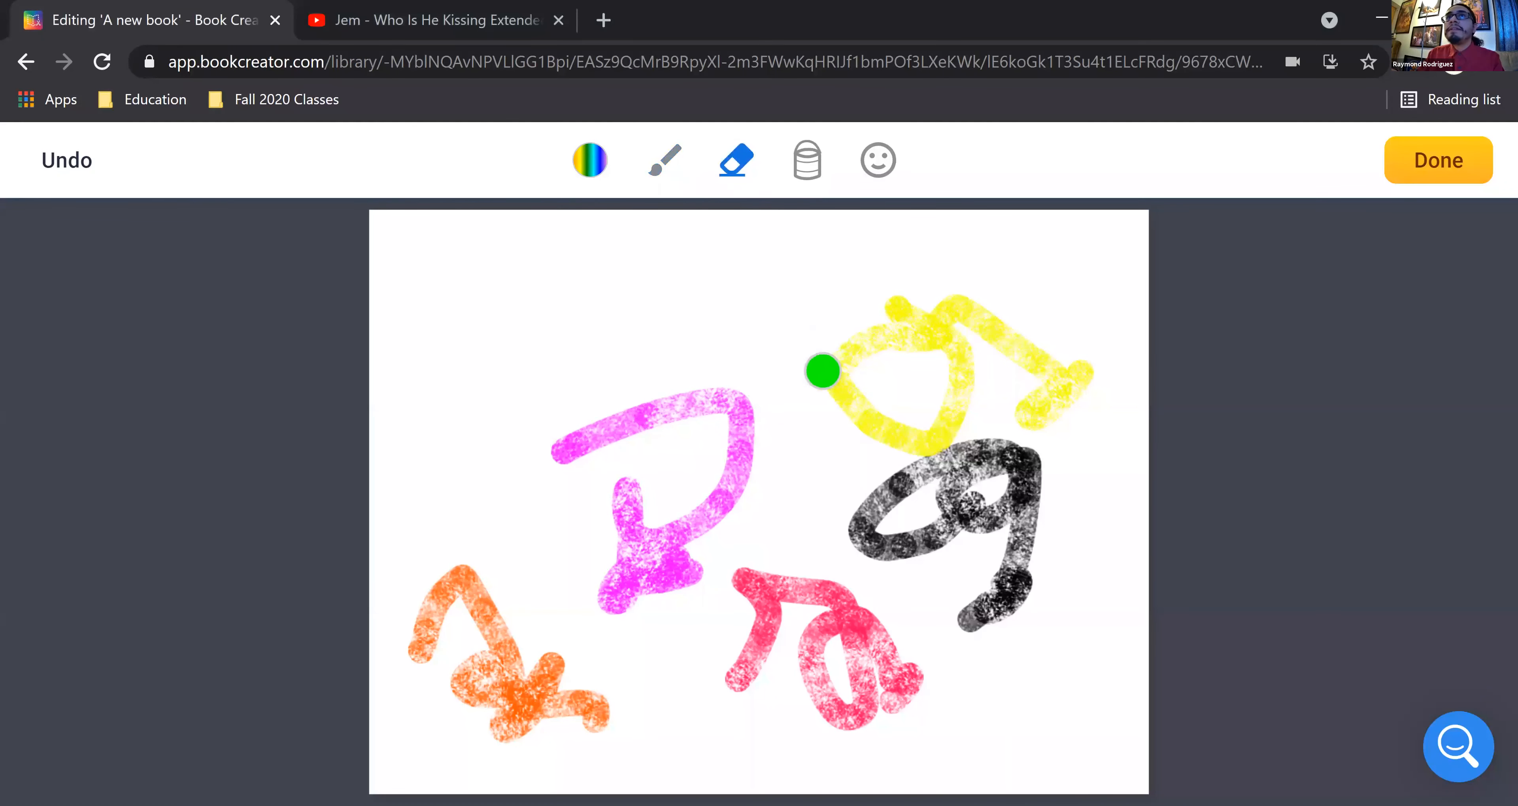
{"action": "mouse_move", "coordinate": [820, 370]}
{"action": "left_mouse_down"}
{"action": "mouse_move", "coordinate": [1033, 318]}
{"action": "mouse_move", "coordinate": [993, 322]}
{"action": "mouse_move", "coordinate": [931, 290]}
{"action": "mouse_move", "coordinate": [890, 308]}
{"action": "left_mouse_up"}
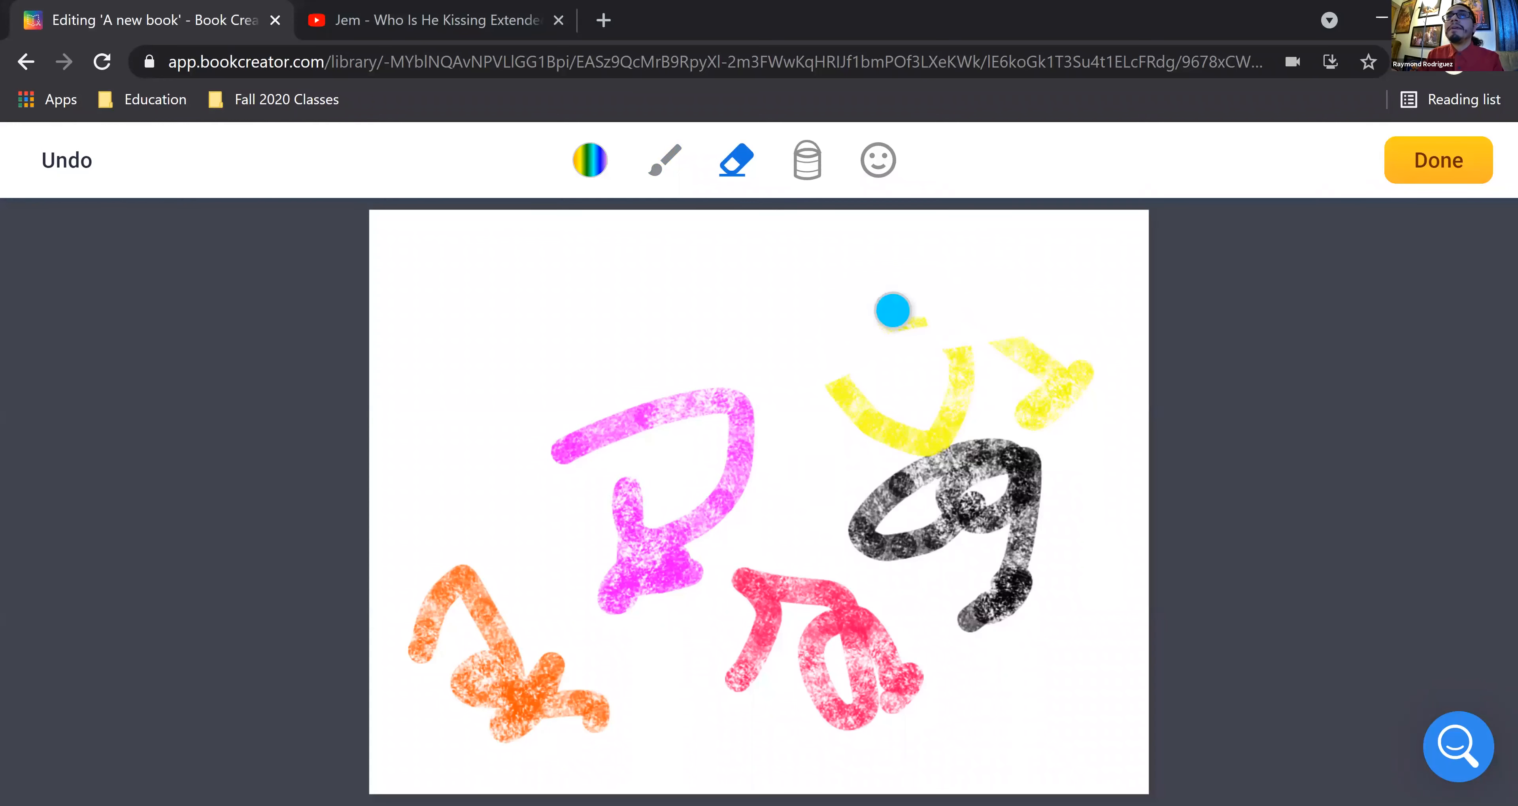
{"action": "left_click", "coordinate": [806, 162]}
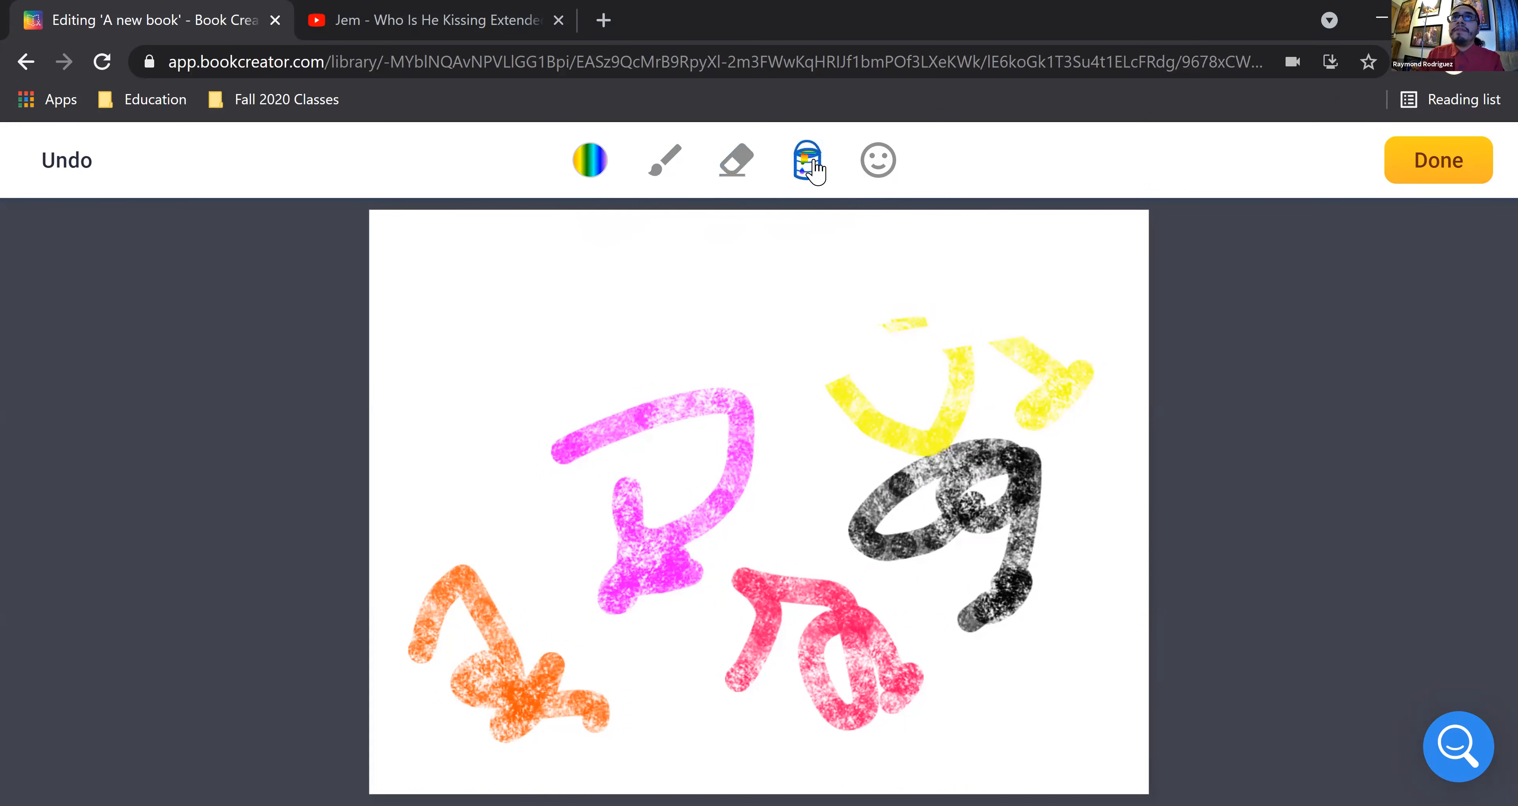
{"action": "left_click", "coordinate": [484, 347]}
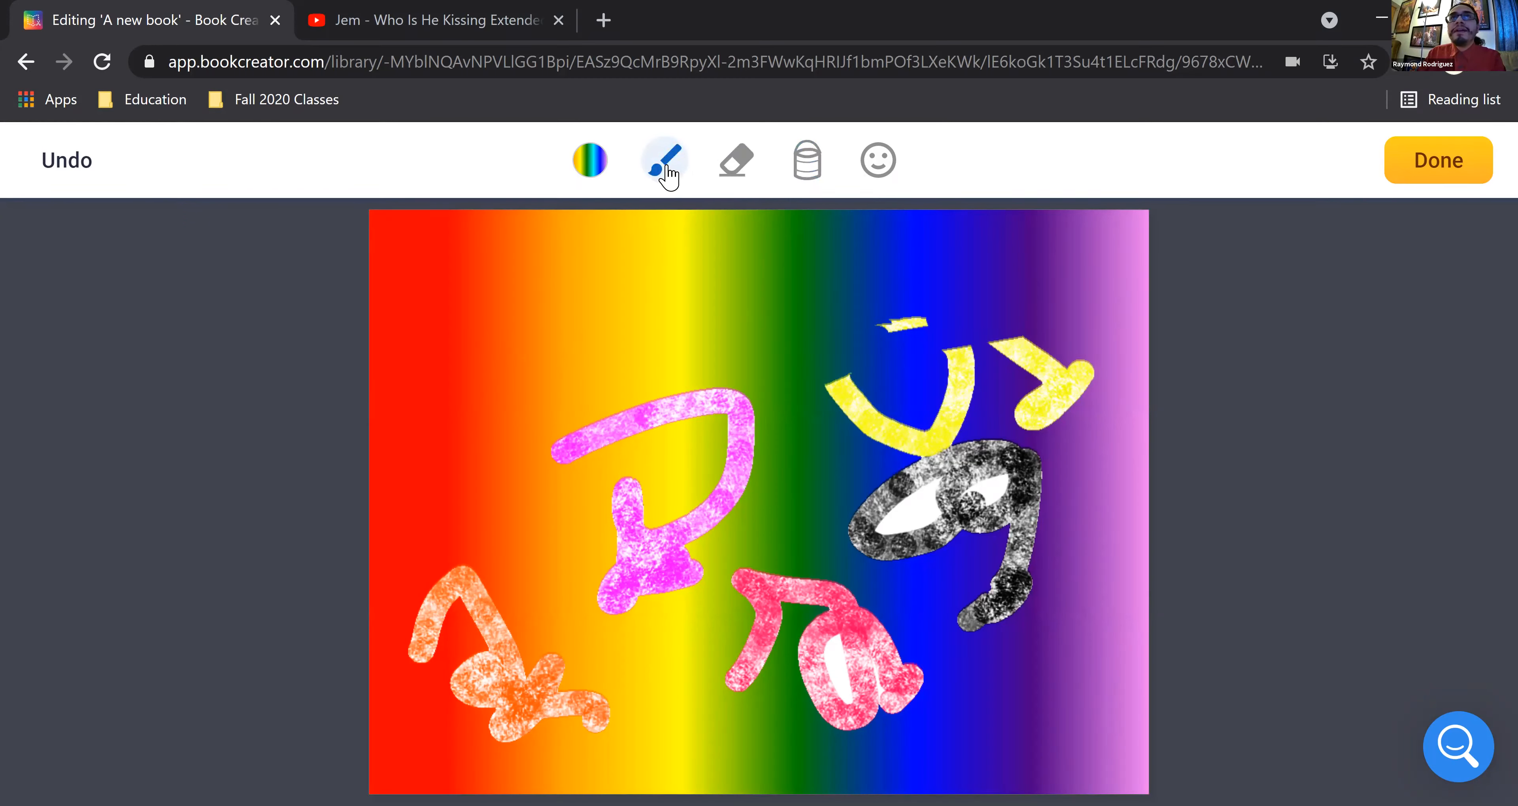
Step: Sketch a small rough circle above the pink scribble with the AUTO pen
{"action": "left_click", "coordinate": [671, 176]}
{"action": "left_click", "coordinate": [664, 179]}
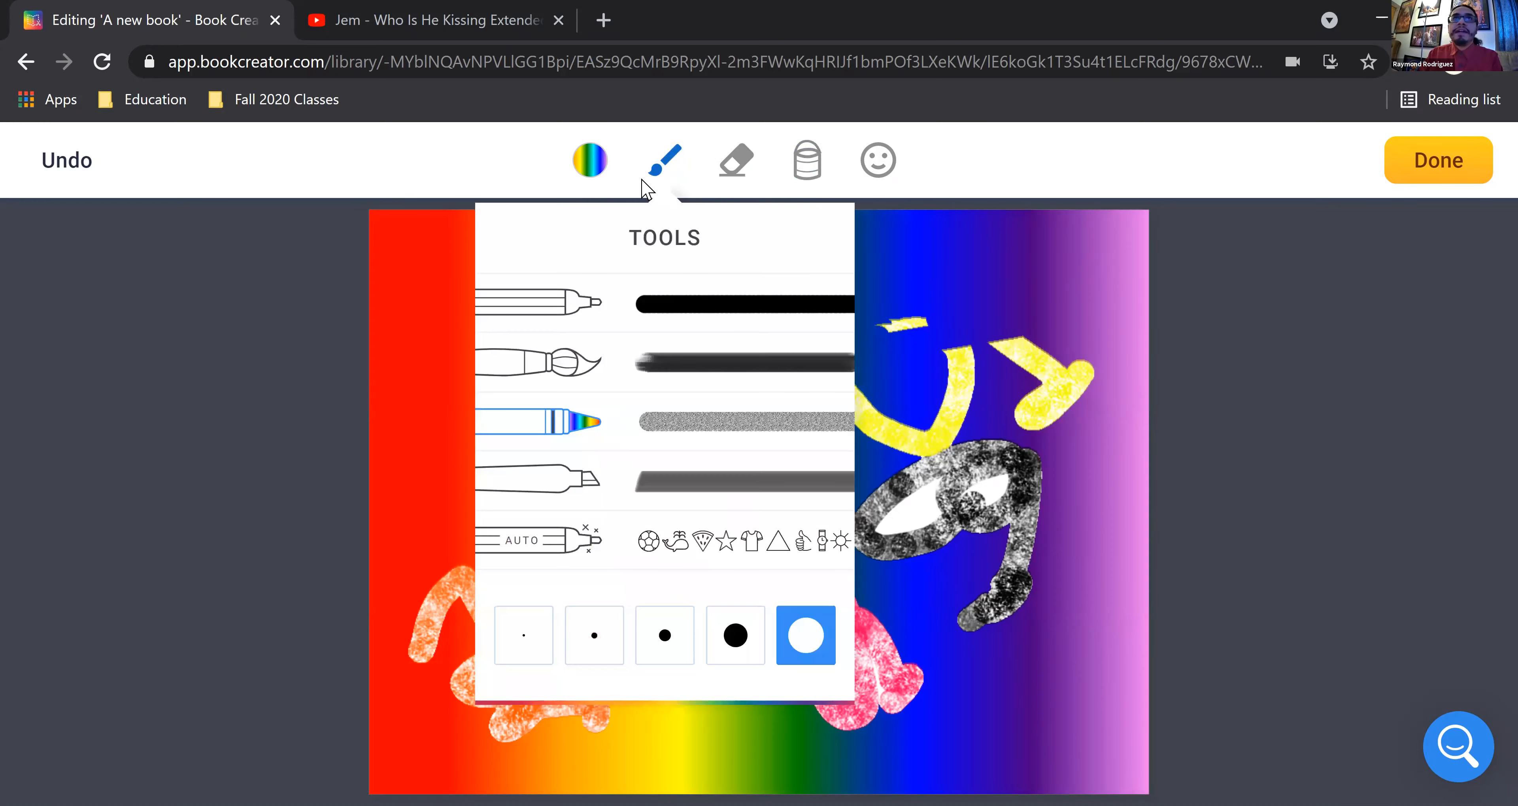
{"action": "left_click", "coordinate": [537, 539]}
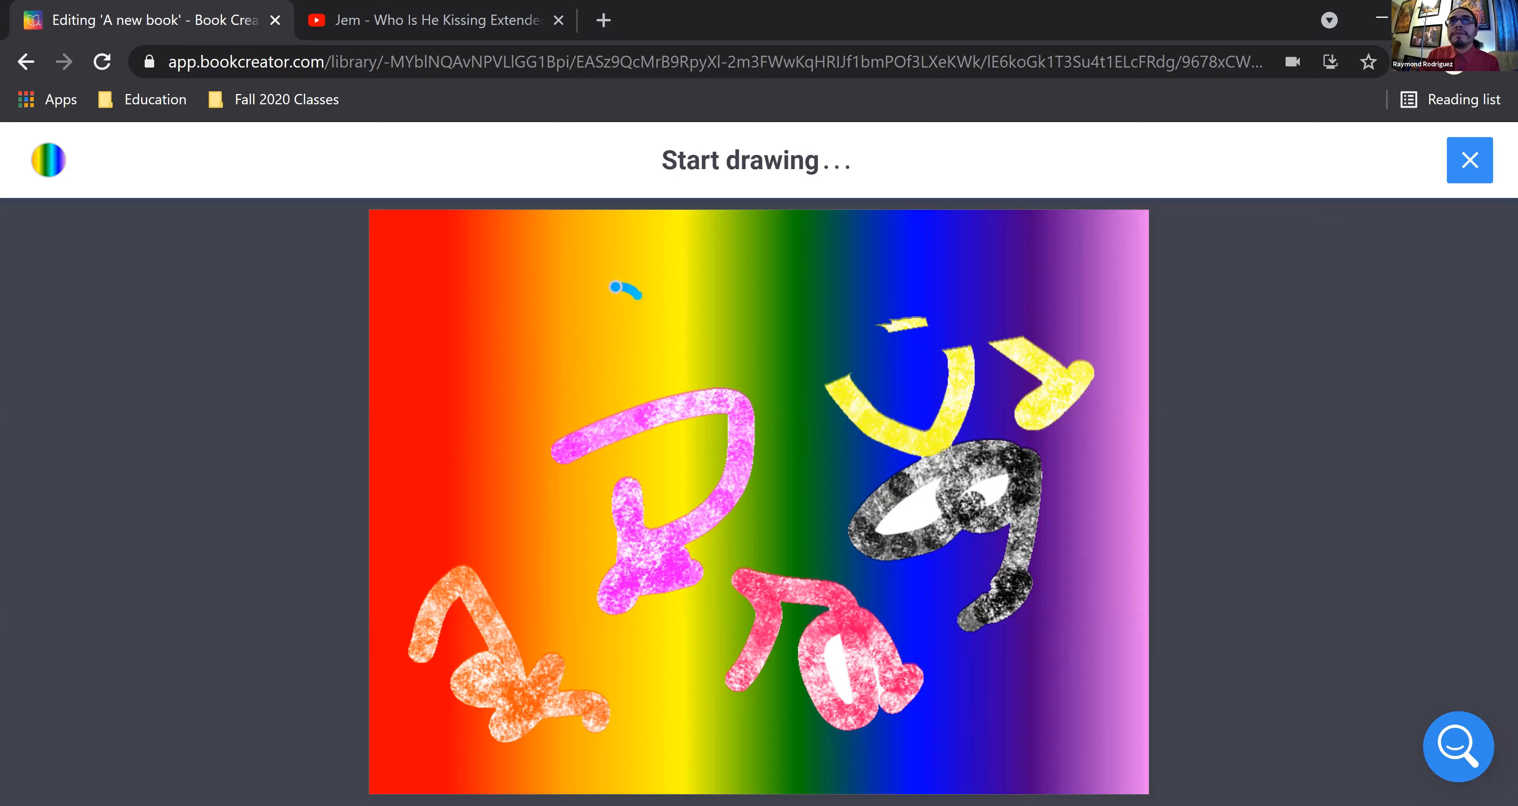
{"action": "mouse_move", "coordinate": [578, 322]}
{"action": "left_mouse_down"}
{"action": "mouse_move", "coordinate": [635, 325]}
{"action": "mouse_move", "coordinate": [642, 290]}
{"action": "left_mouse_up"}
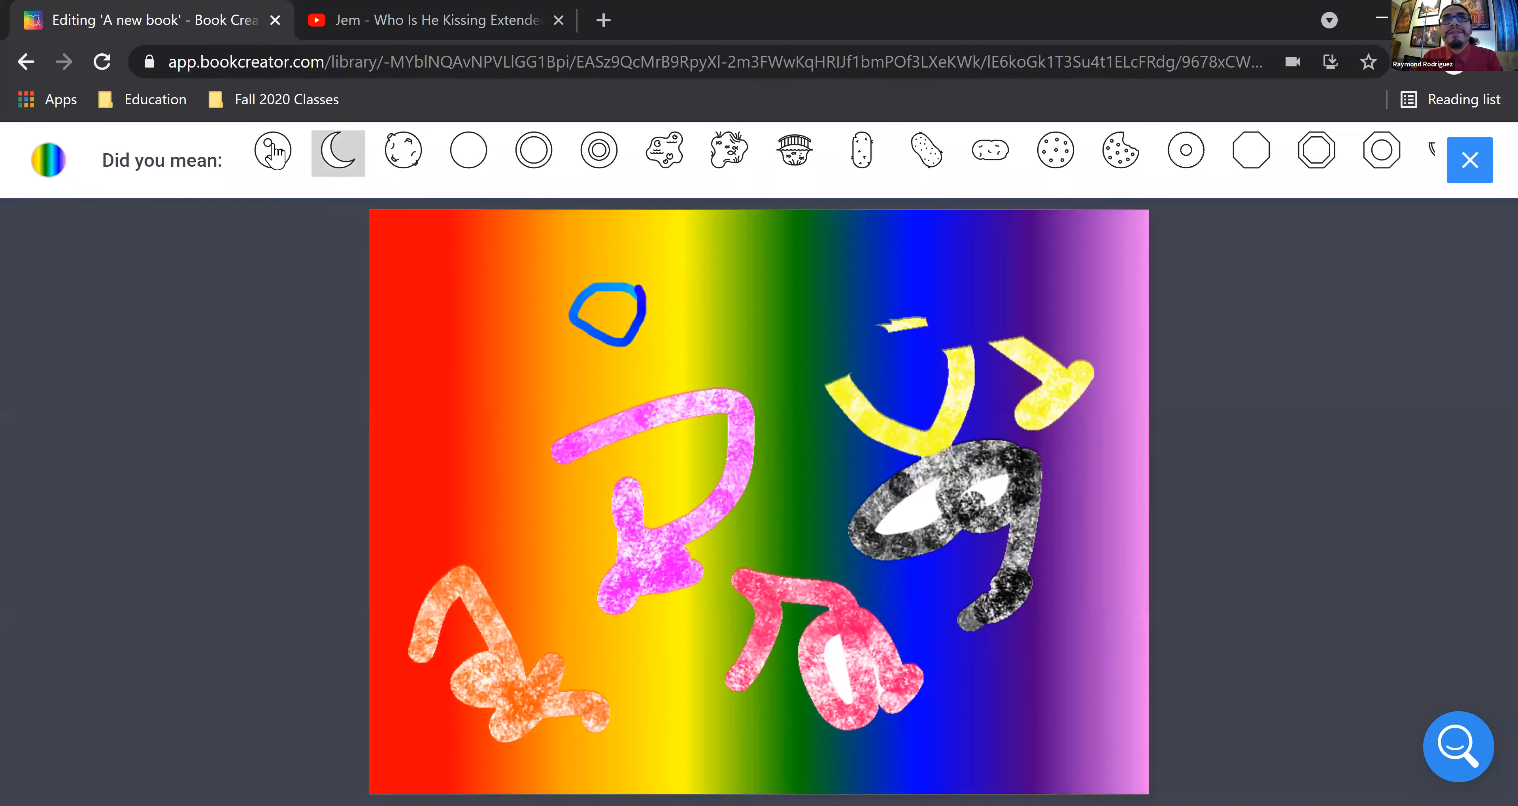
Step: Try the suggested moon and cookie shapes for the sketched circle and settle on the circle with a small inner ring
{"action": "left_click", "coordinate": [335, 156]}
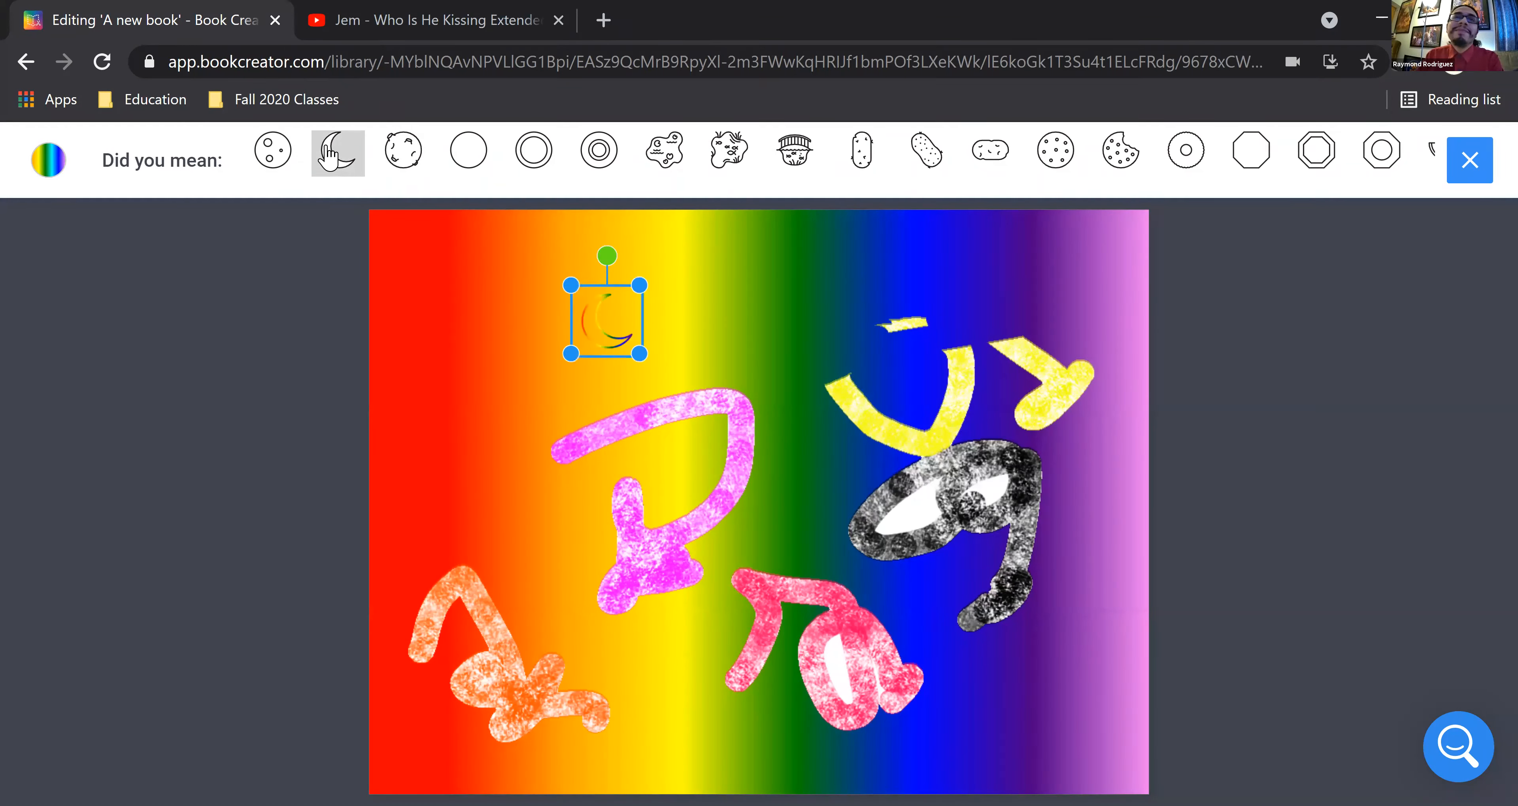
{"action": "left_click", "coordinate": [412, 158]}
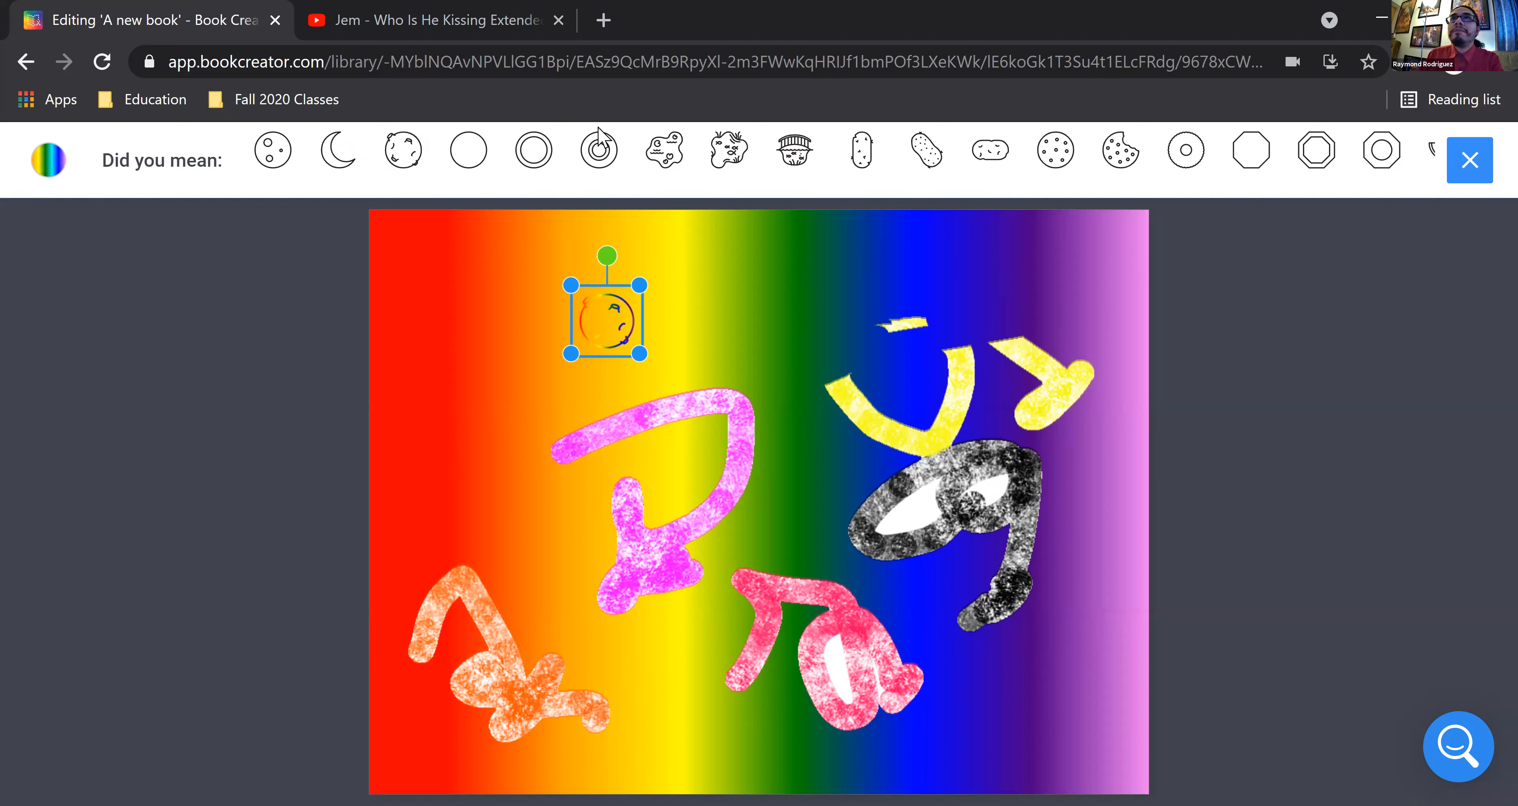
{"action": "left_click", "coordinate": [1064, 150]}
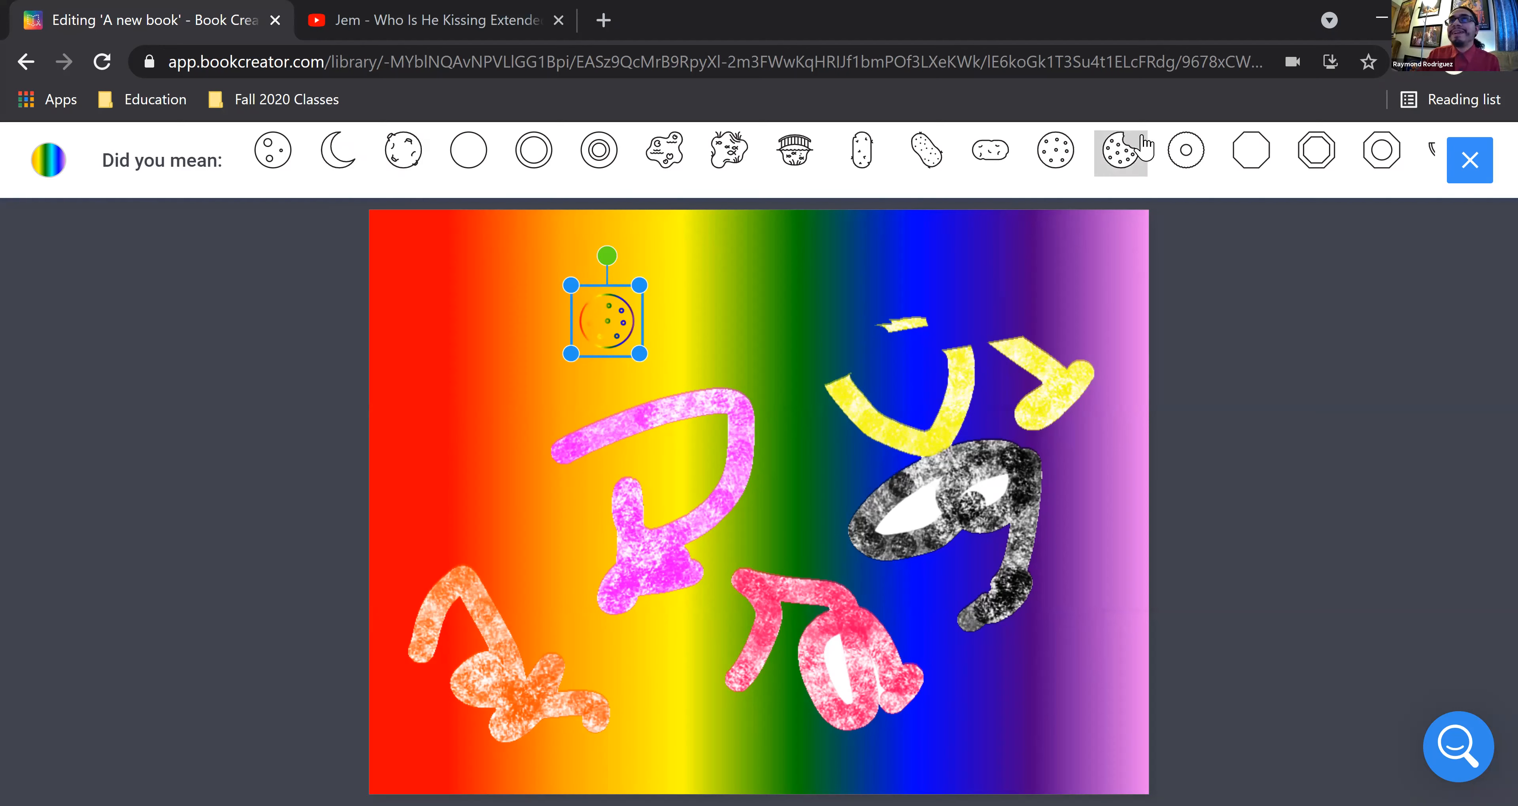
{"action": "left_click", "coordinate": [1126, 155]}
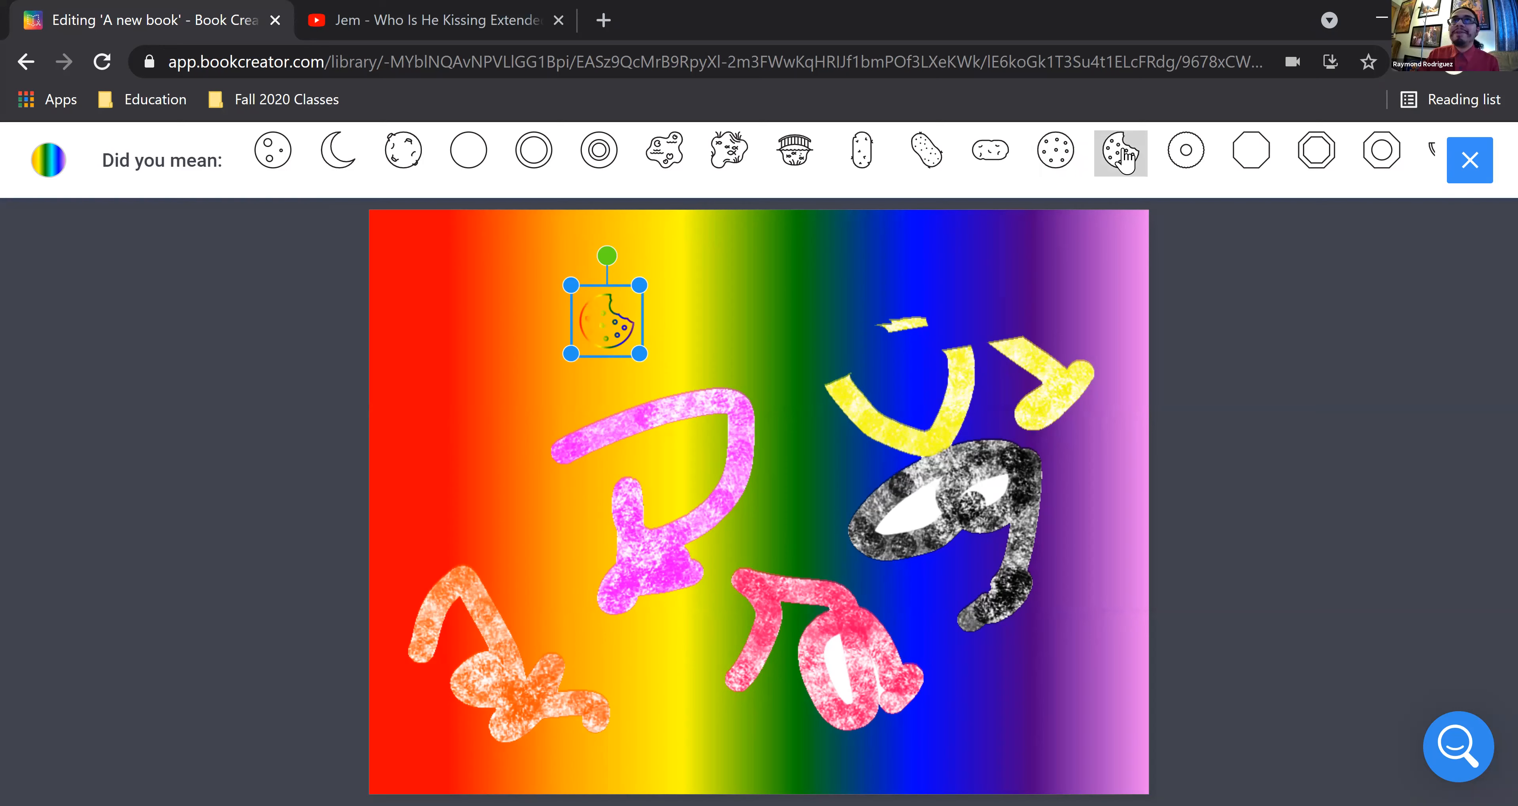
{"action": "left_click", "coordinate": [1187, 167]}
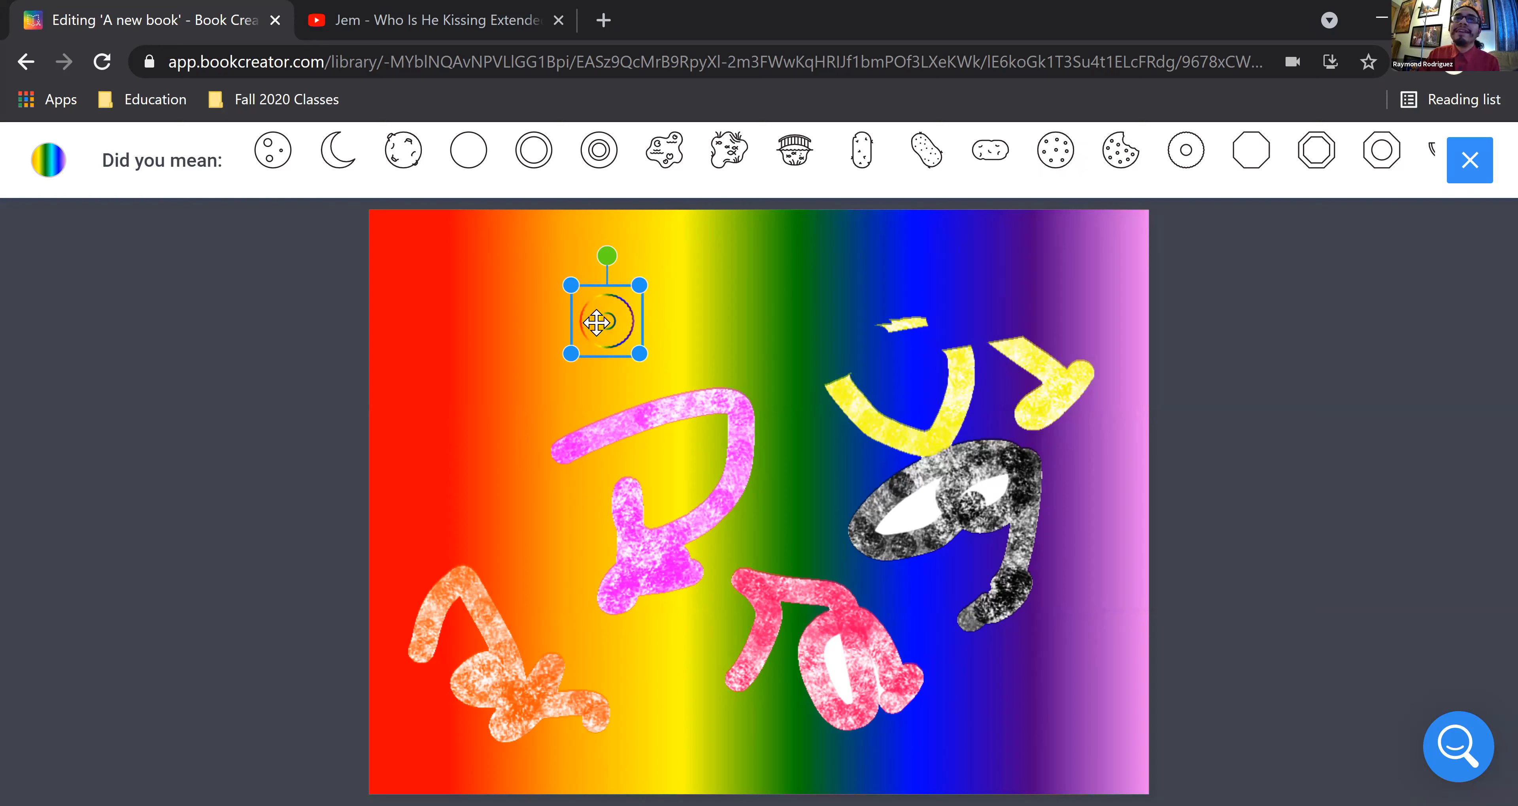
Step: Enlarge the ring shape, move it to the upper-left area of the page, and finish the drawing
{"action": "left_click_drag", "start_coordinate": [640, 284], "coordinate": [772, 250]}
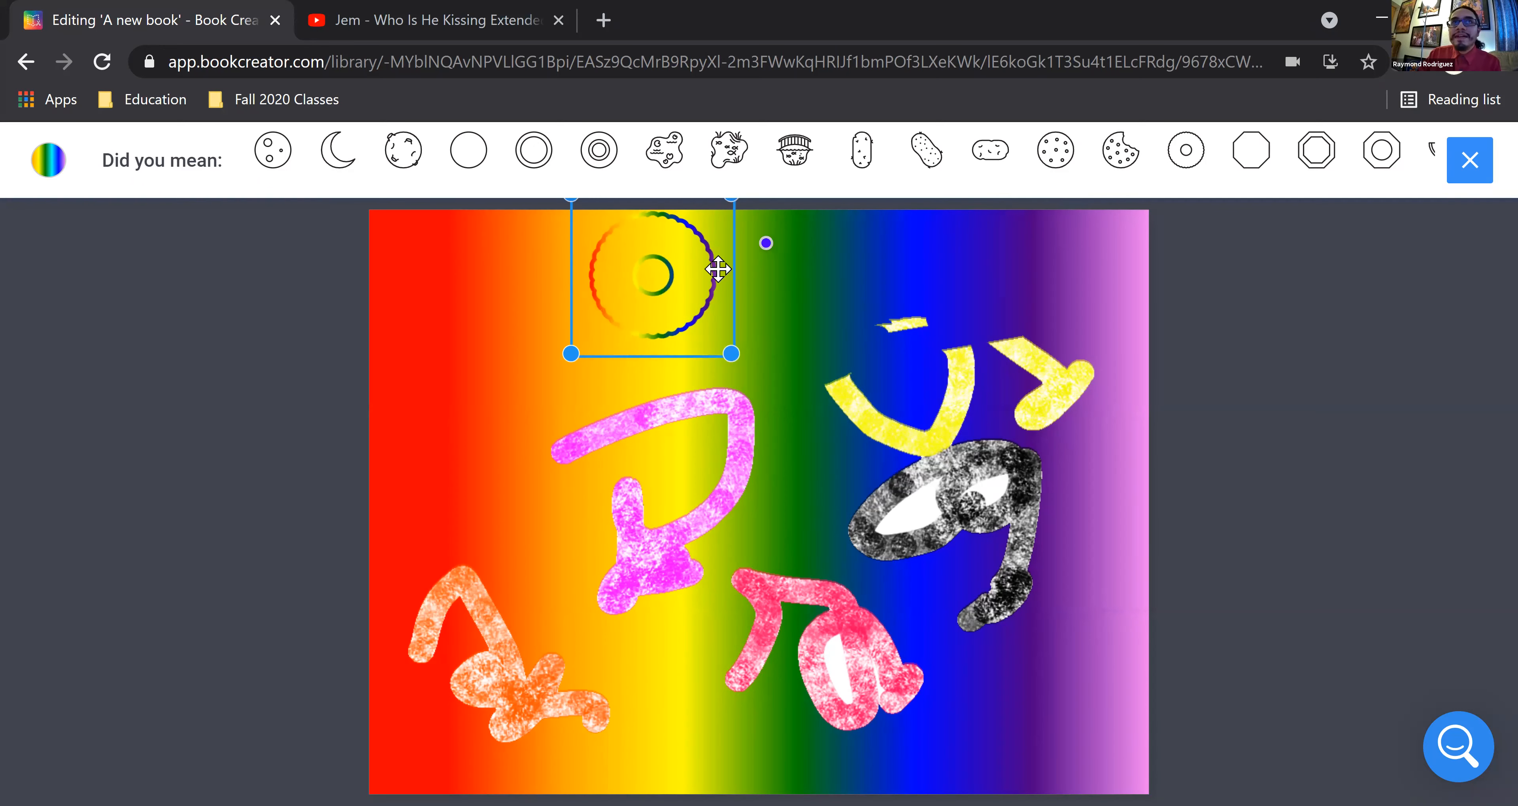
{"action": "left_click_drag", "start_coordinate": [684, 291], "coordinate": [458, 349]}
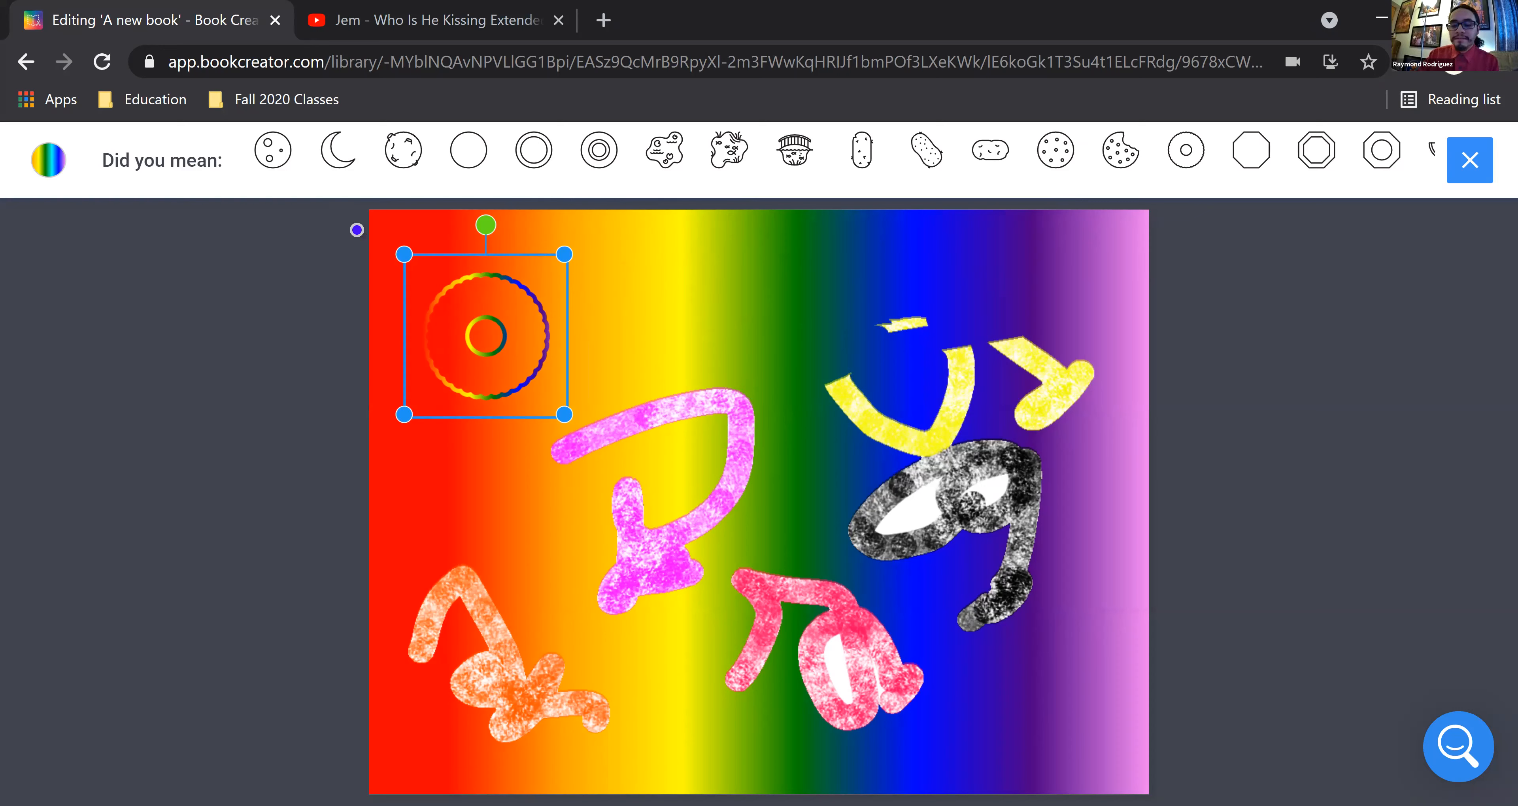
{"action": "left_click", "coordinate": [751, 327]}
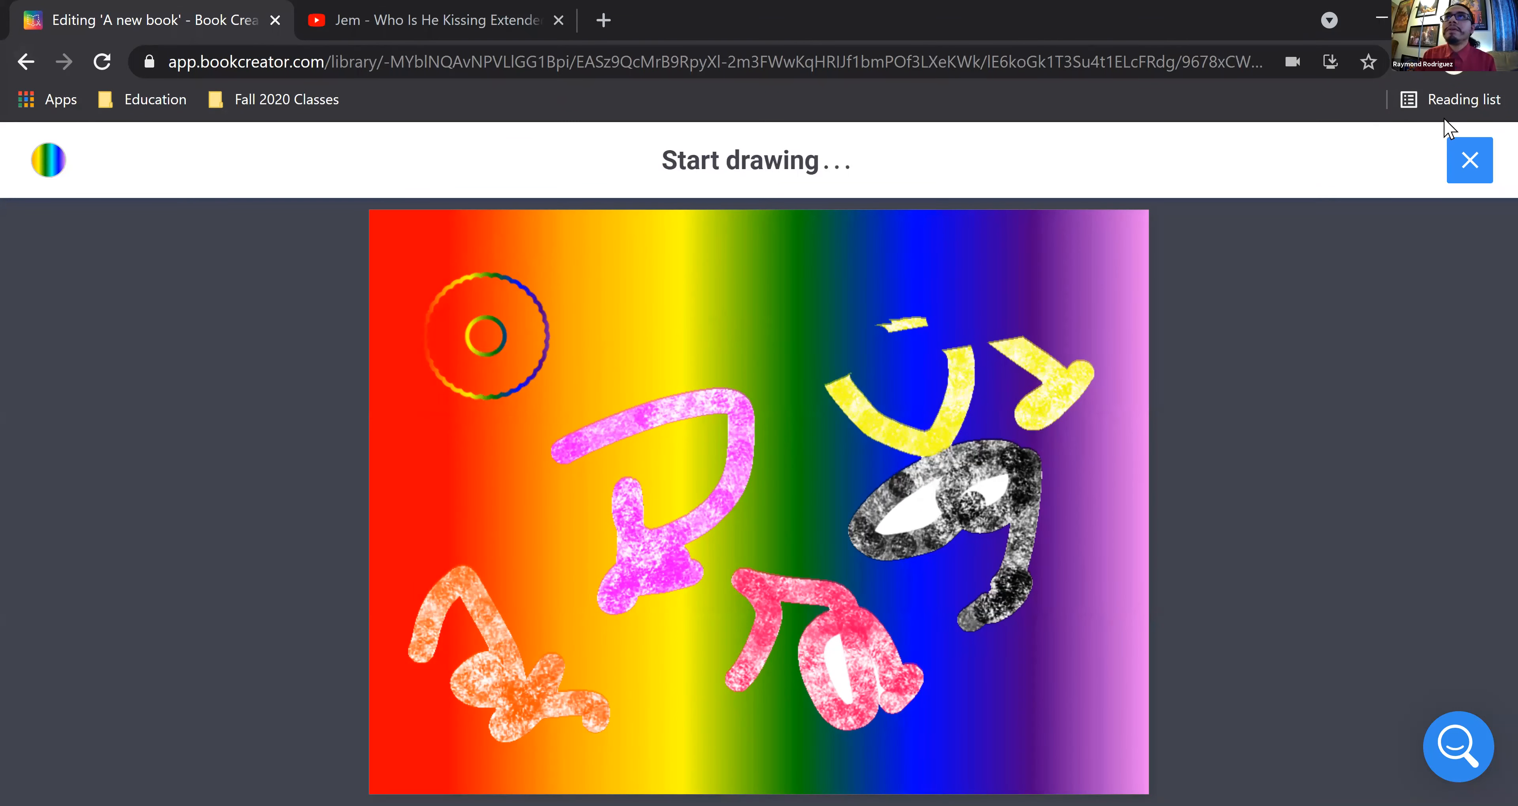
{"action": "left_click", "coordinate": [1480, 170]}
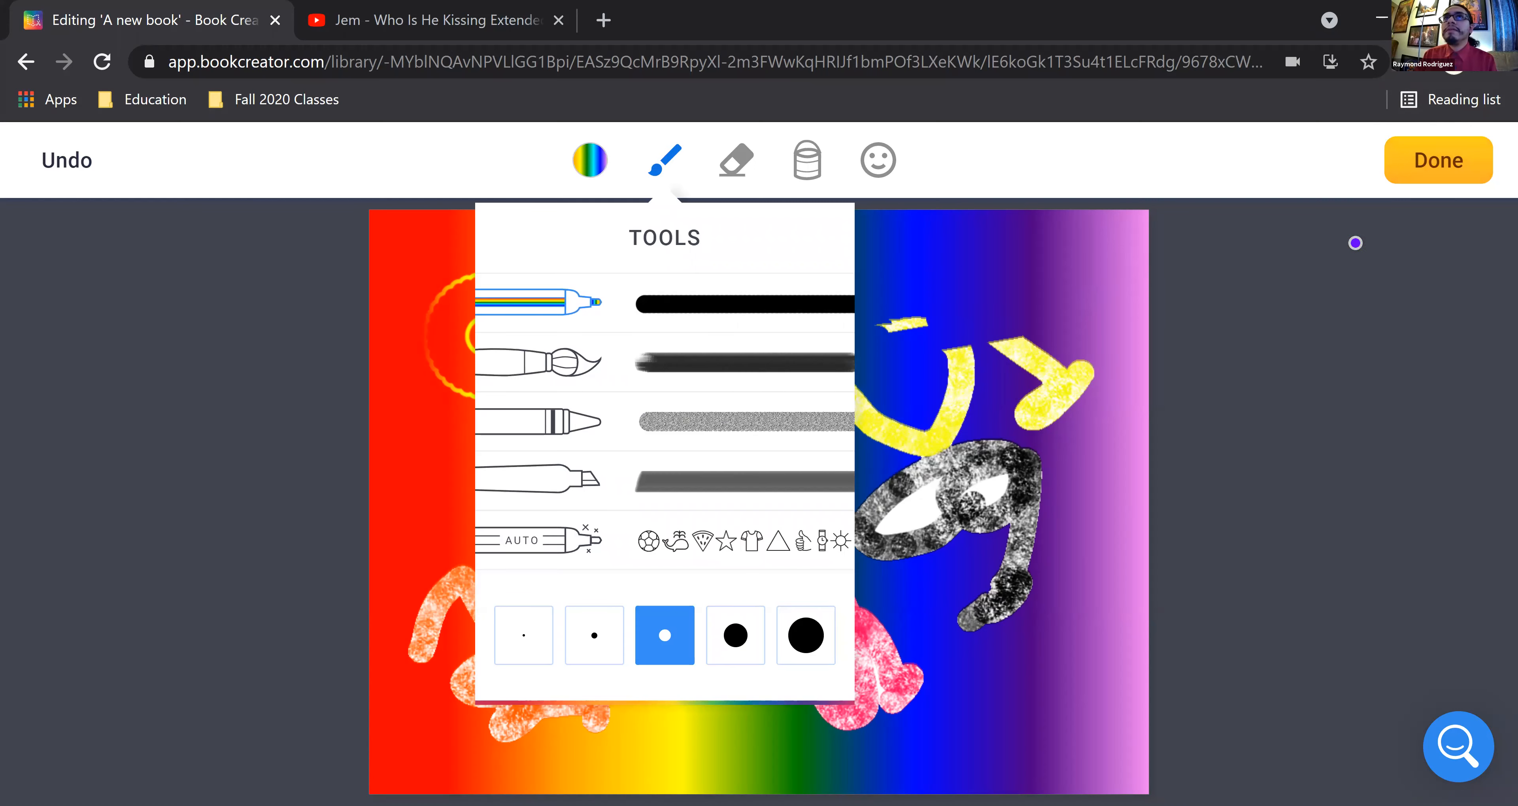
{"action": "left_click", "coordinate": [1456, 163]}
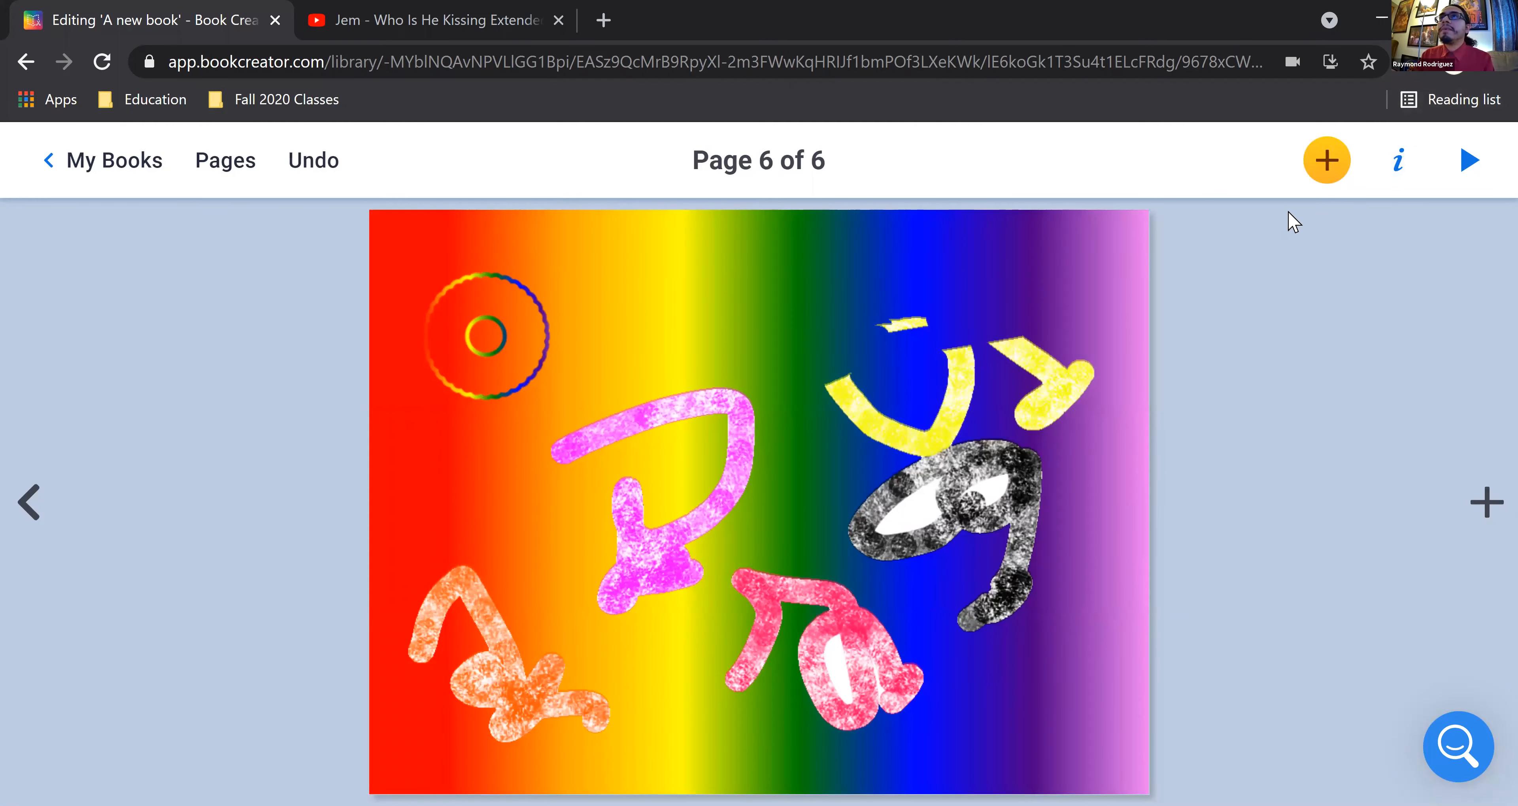
Step: Add a seventh page and insert a plain text box reading "Read to me book creator."
{"action": "left_click", "coordinate": [1486, 502]}
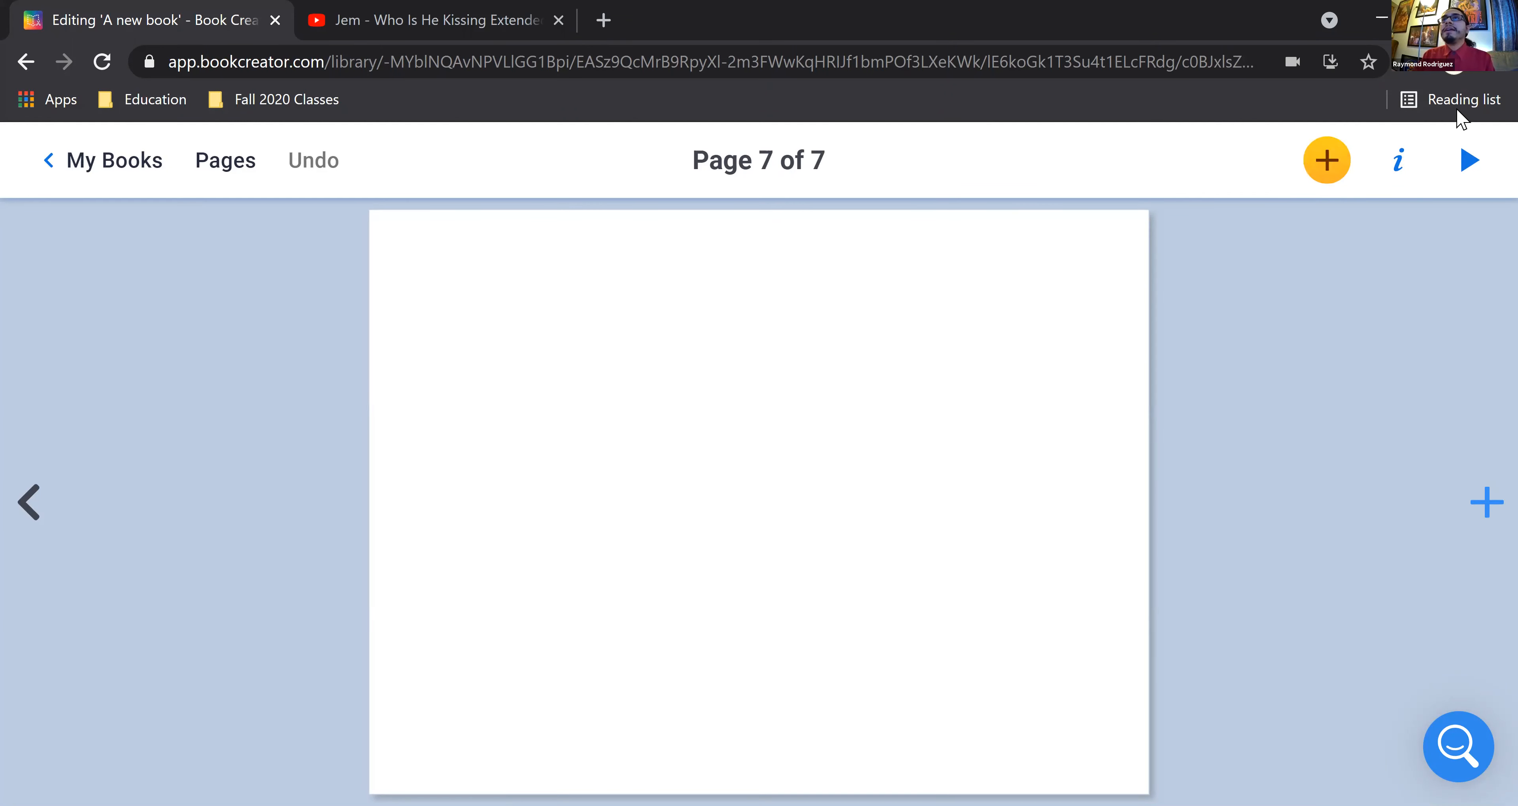
{"action": "left_click", "coordinate": [1327, 168]}
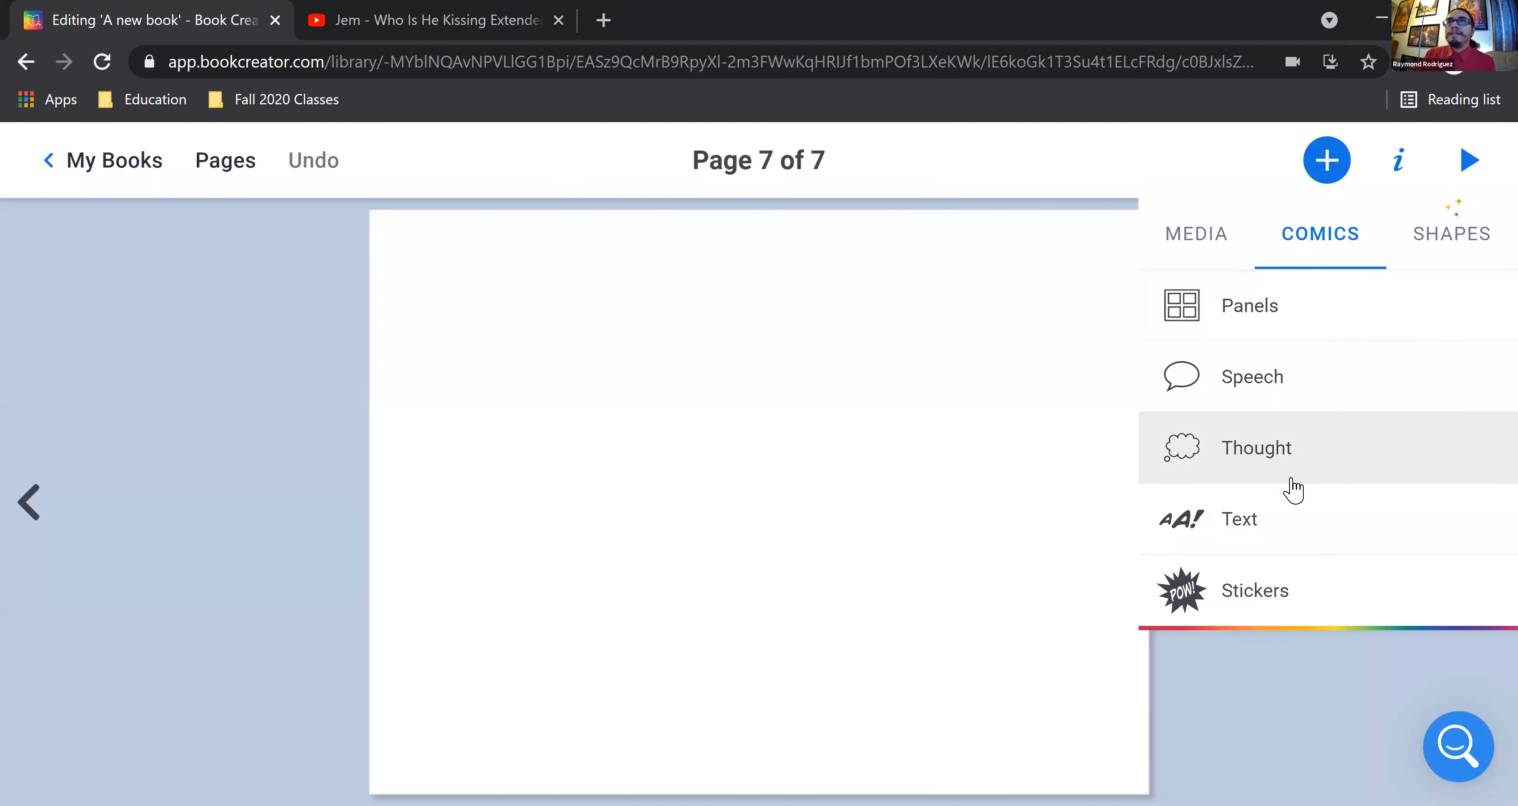
{"action": "left_click", "coordinate": [1255, 511]}
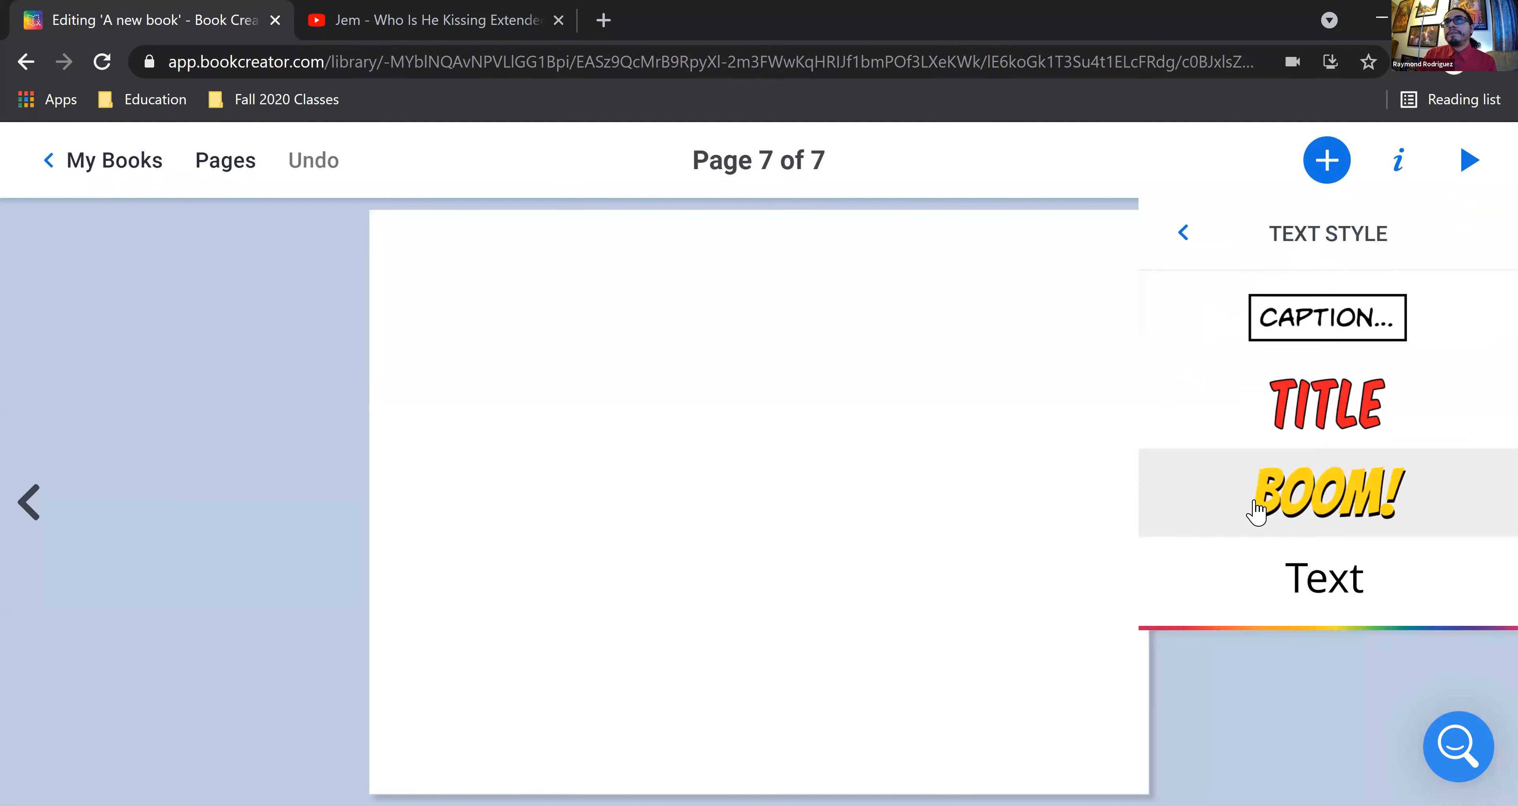
{"action": "left_click", "coordinate": [1327, 581]}
{"action": "right_click", "coordinate": [806, 607]}
{"action": "left_click", "coordinate": [627, 484]}
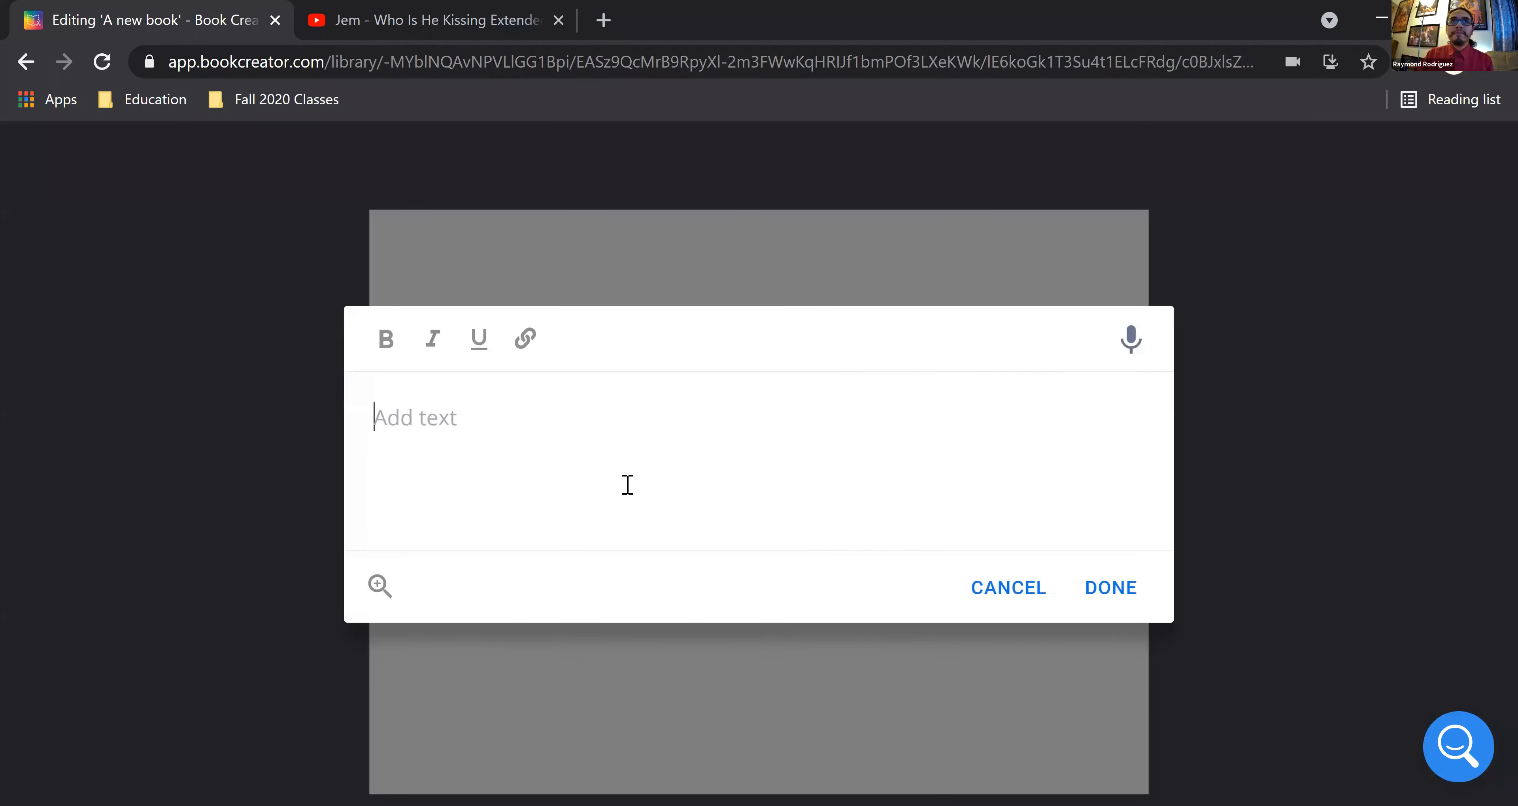
{"action": "type", "text": "Read to me book creator."}
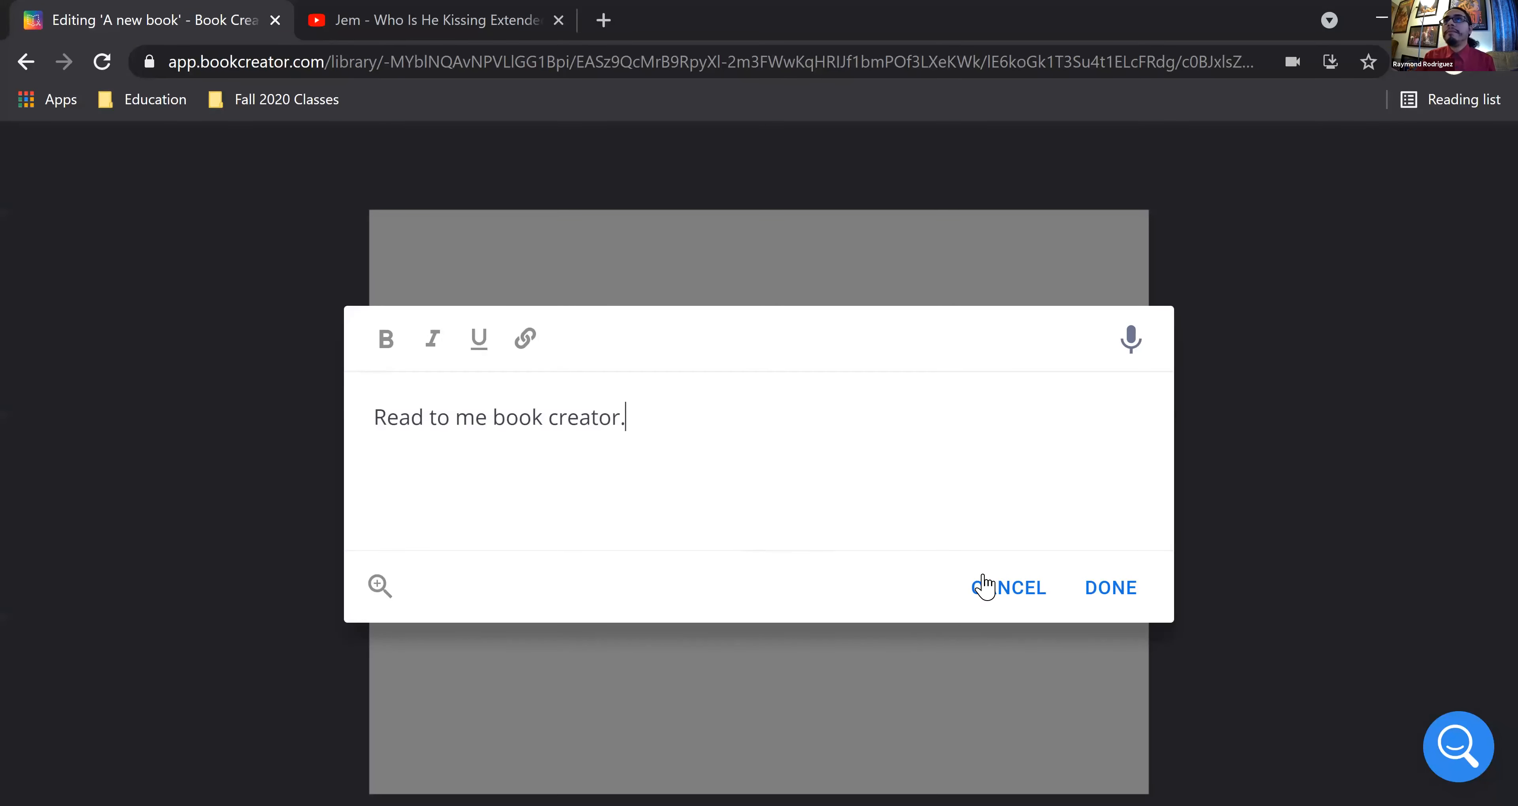
{"action": "left_click", "coordinate": [1128, 588]}
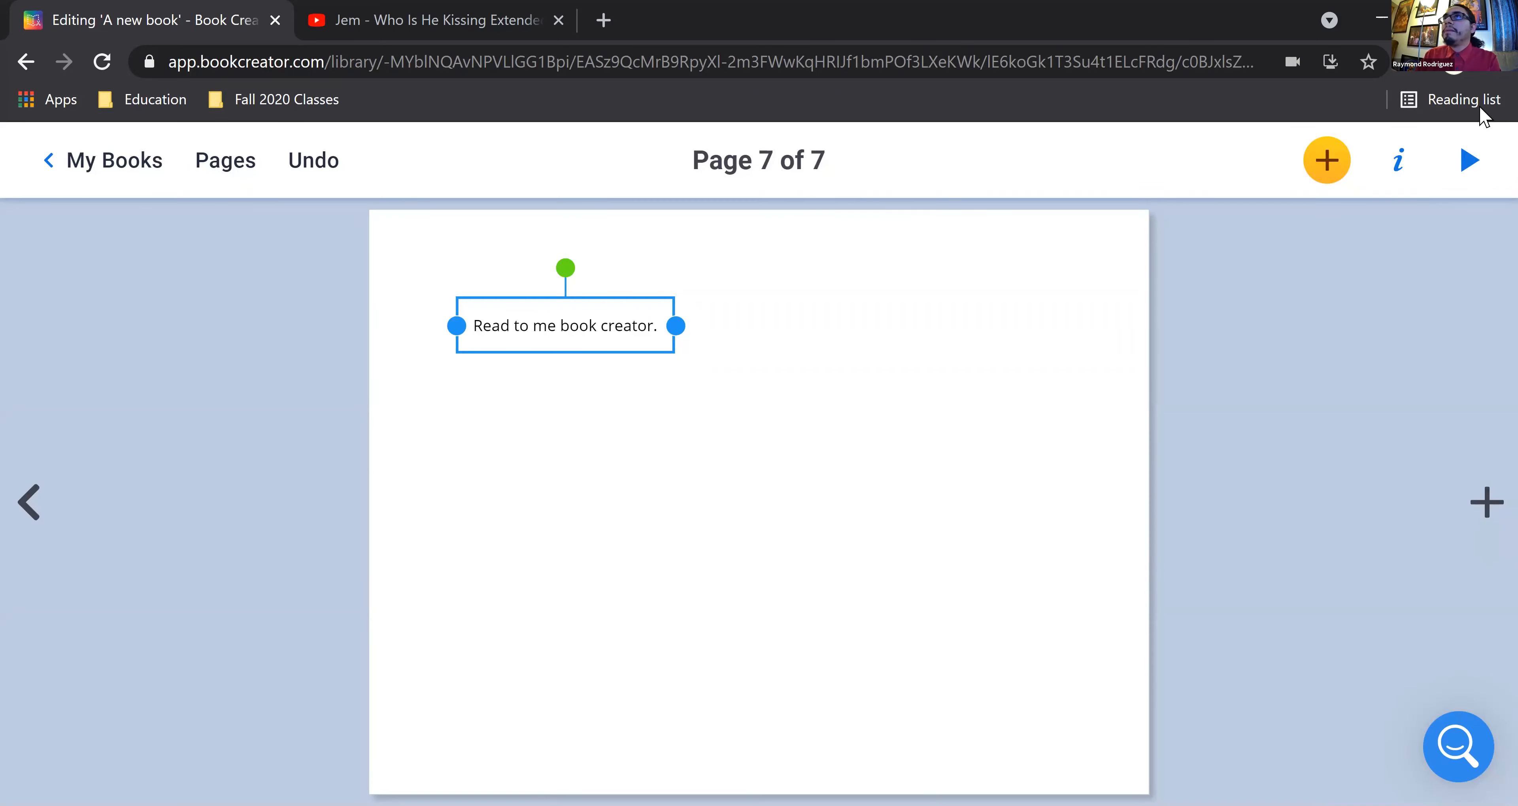
Step: Open the book in reading mode and set the Read to me speed to its fastest setting
{"action": "left_click", "coordinate": [1471, 162]}
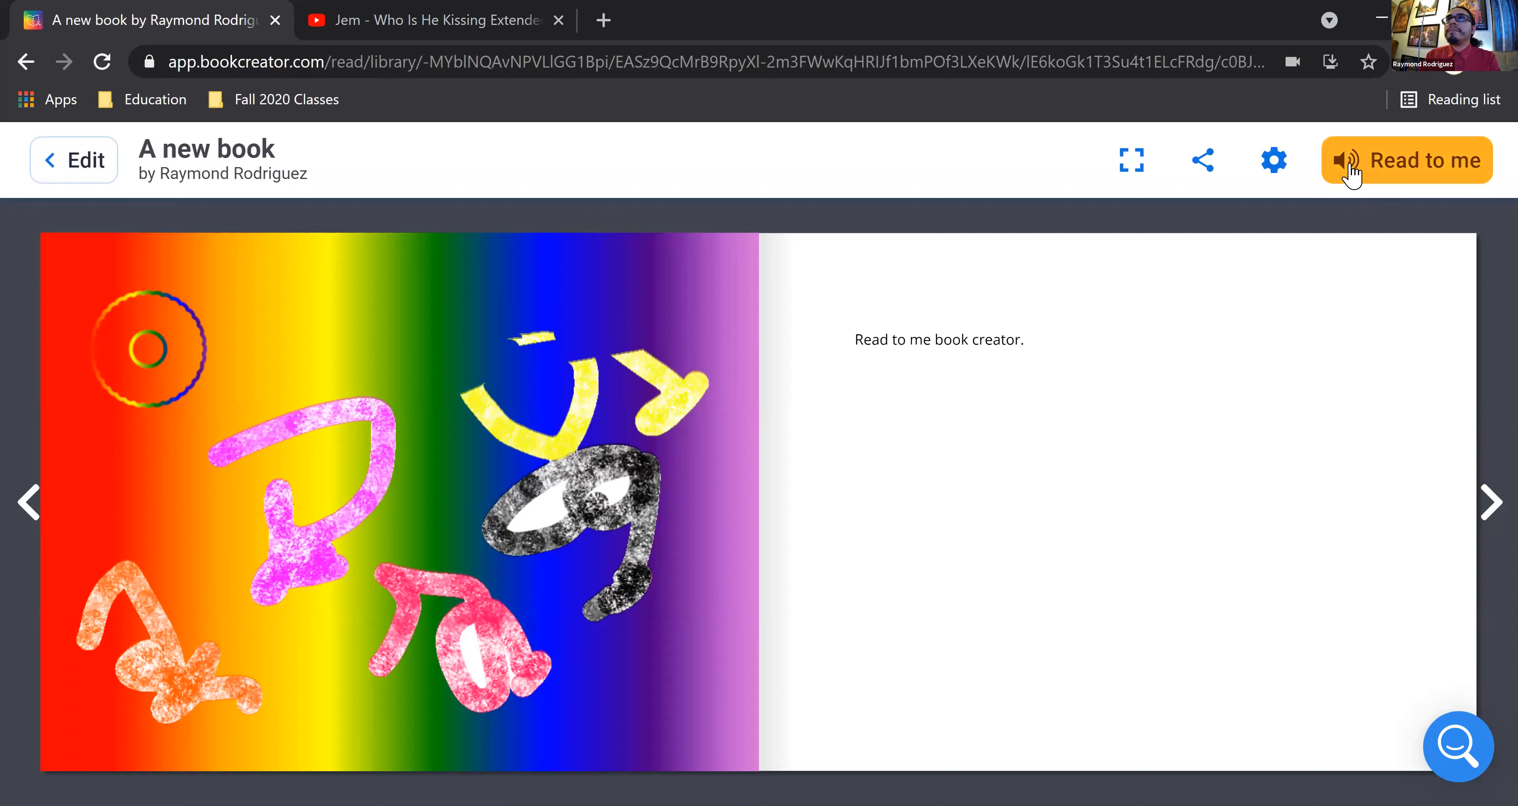
{"action": "left_click", "coordinate": [1273, 168]}
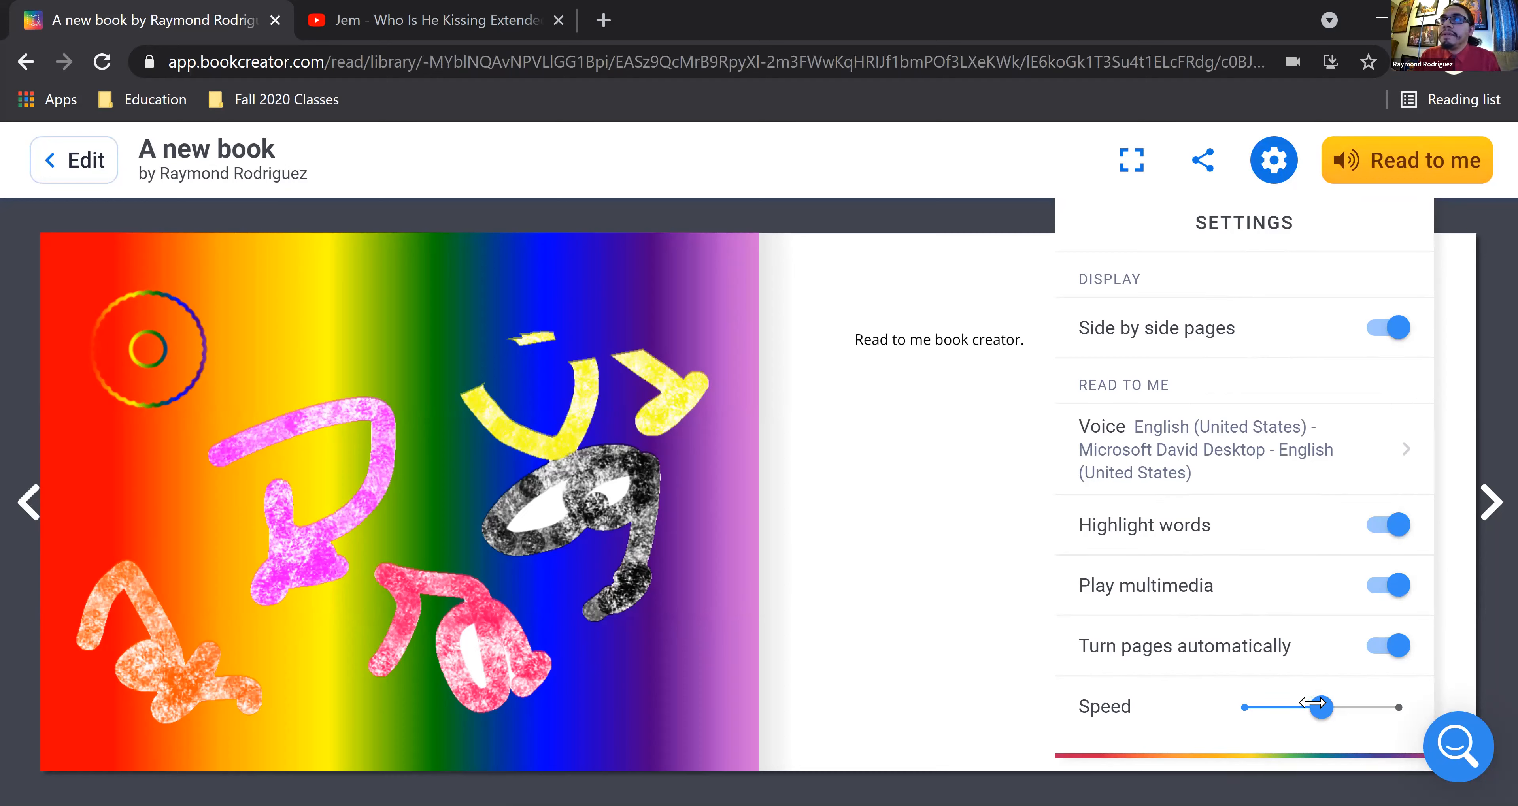
{"action": "left_click", "coordinate": [1283, 713]}
{"action": "left_click_drag", "start_coordinate": [1243, 706], "coordinate": [1393, 702]}
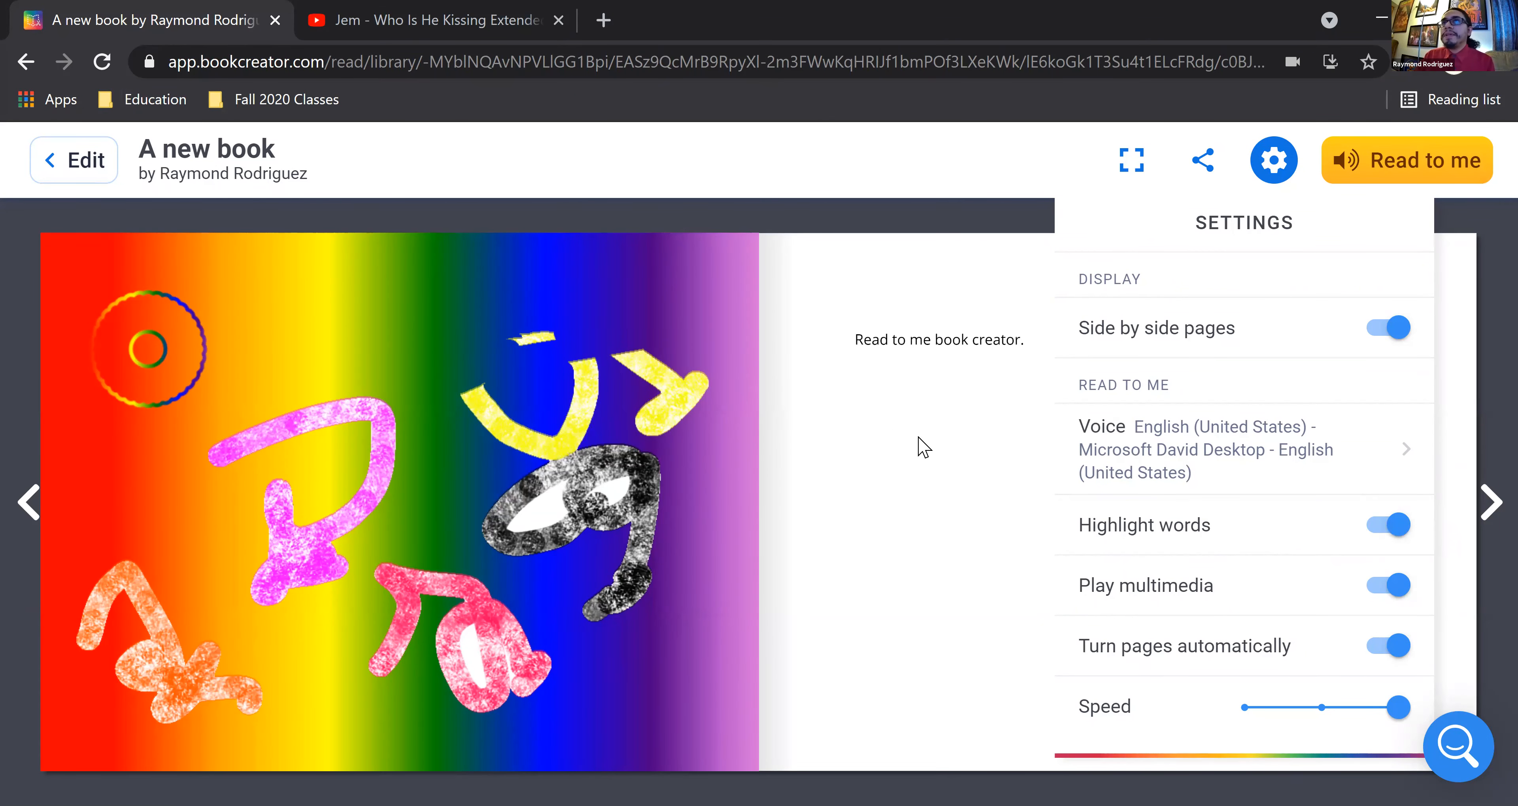
Step: Look through the English voices offered for Read to me and close the reading settings
{"action": "left_click", "coordinate": [1243, 448]}
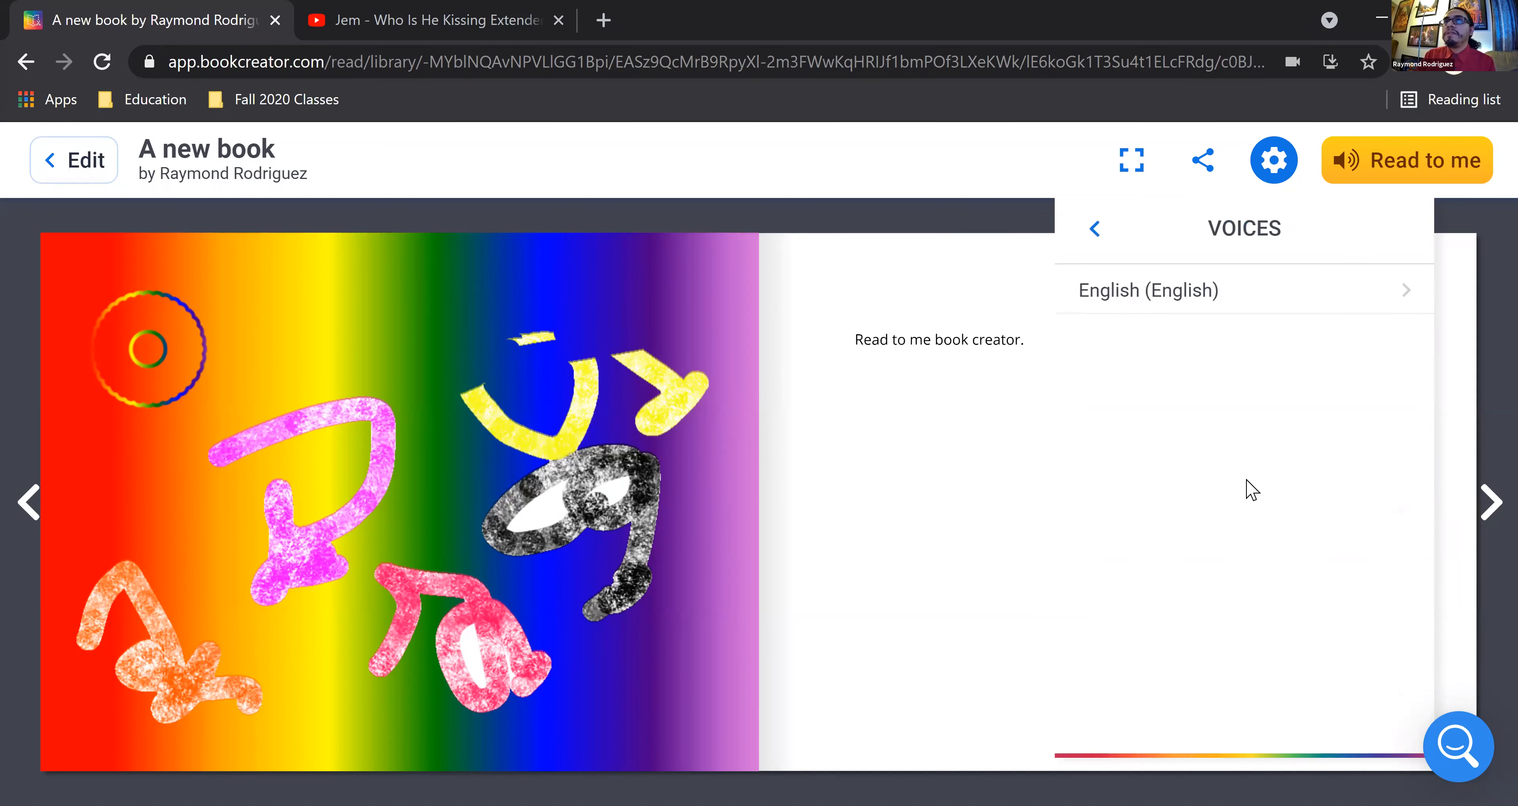
{"action": "left_click", "coordinate": [1174, 294]}
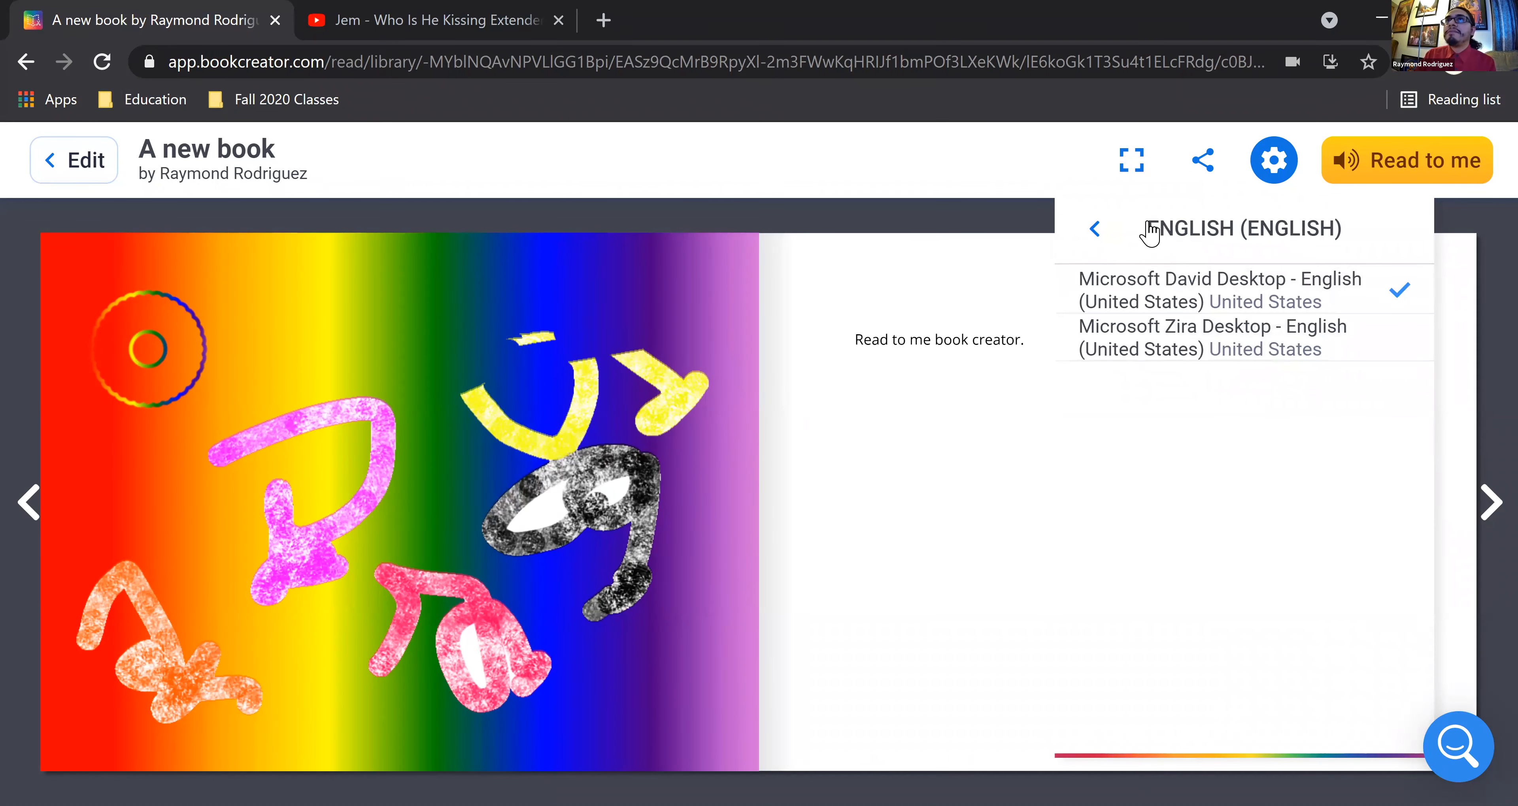
{"action": "left_click", "coordinate": [1104, 231]}
{"action": "left_click", "coordinate": [1105, 233]}
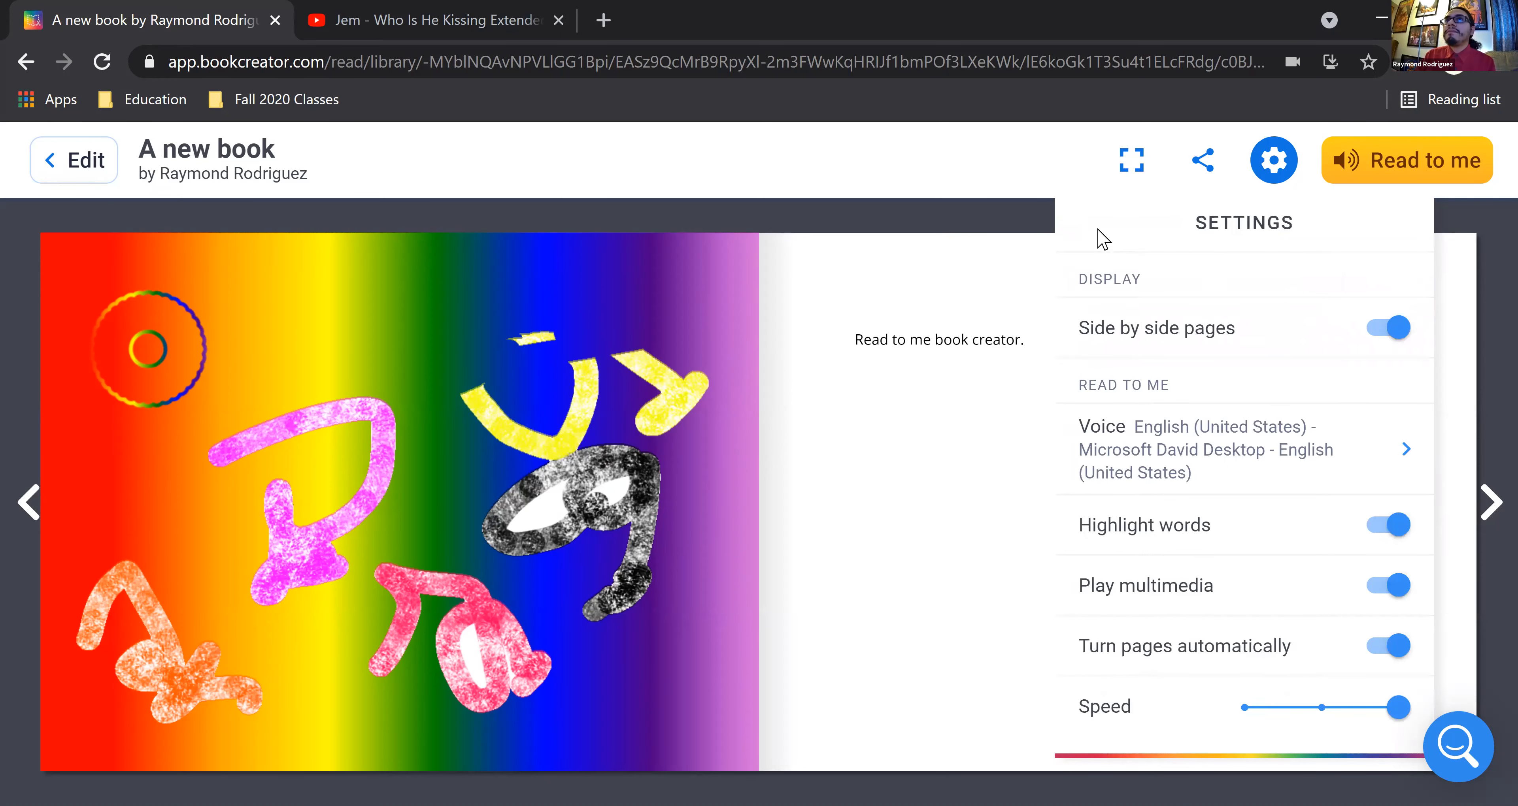
{"action": "left_click", "coordinate": [904, 313]}
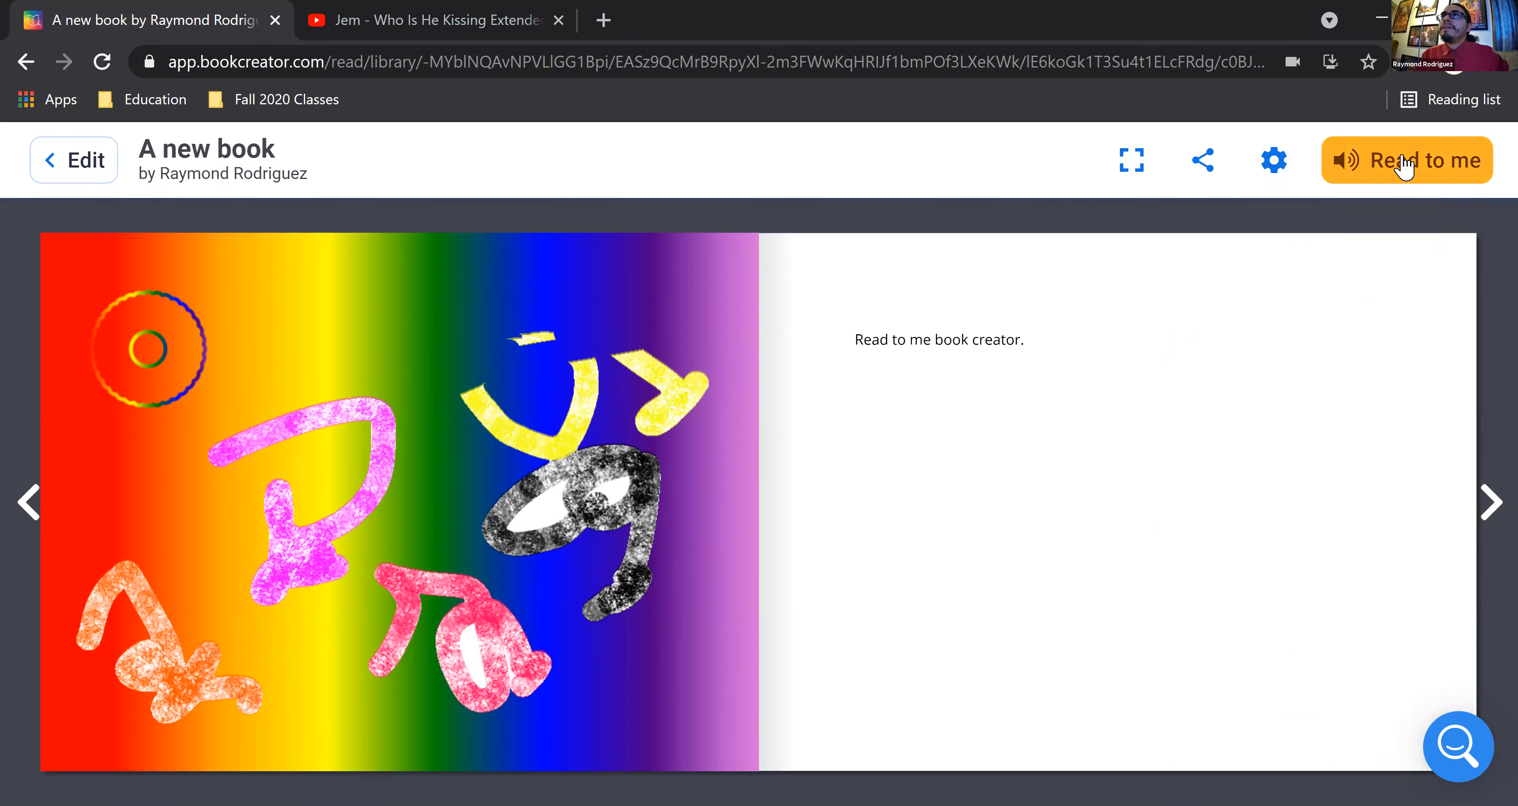
Step: Have the book read aloud from the current pages, stop the reading, and return to editing
{"action": "left_click", "coordinate": [1398, 172]}
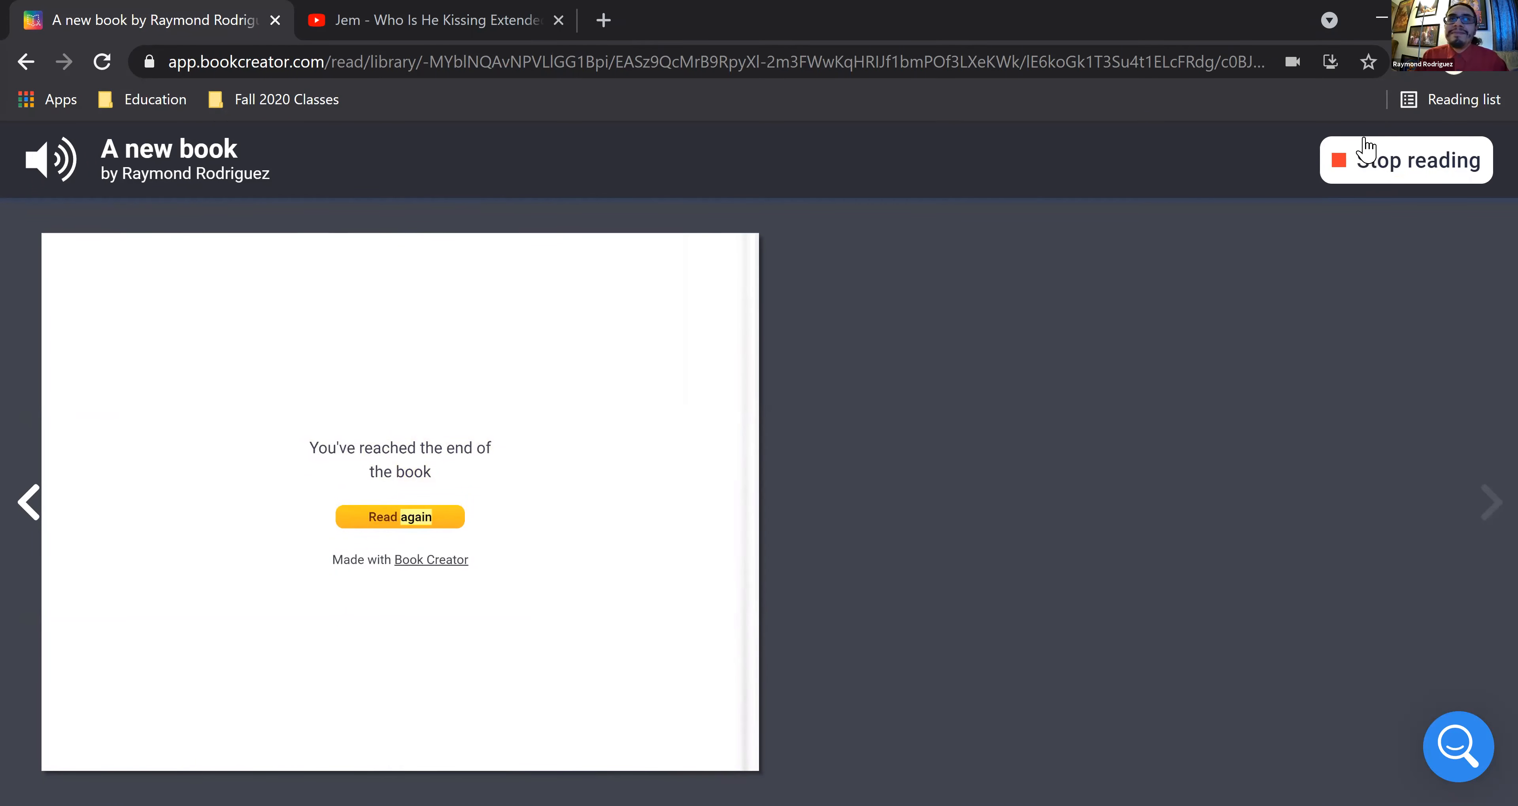
{"action": "left_click", "coordinate": [1404, 175]}
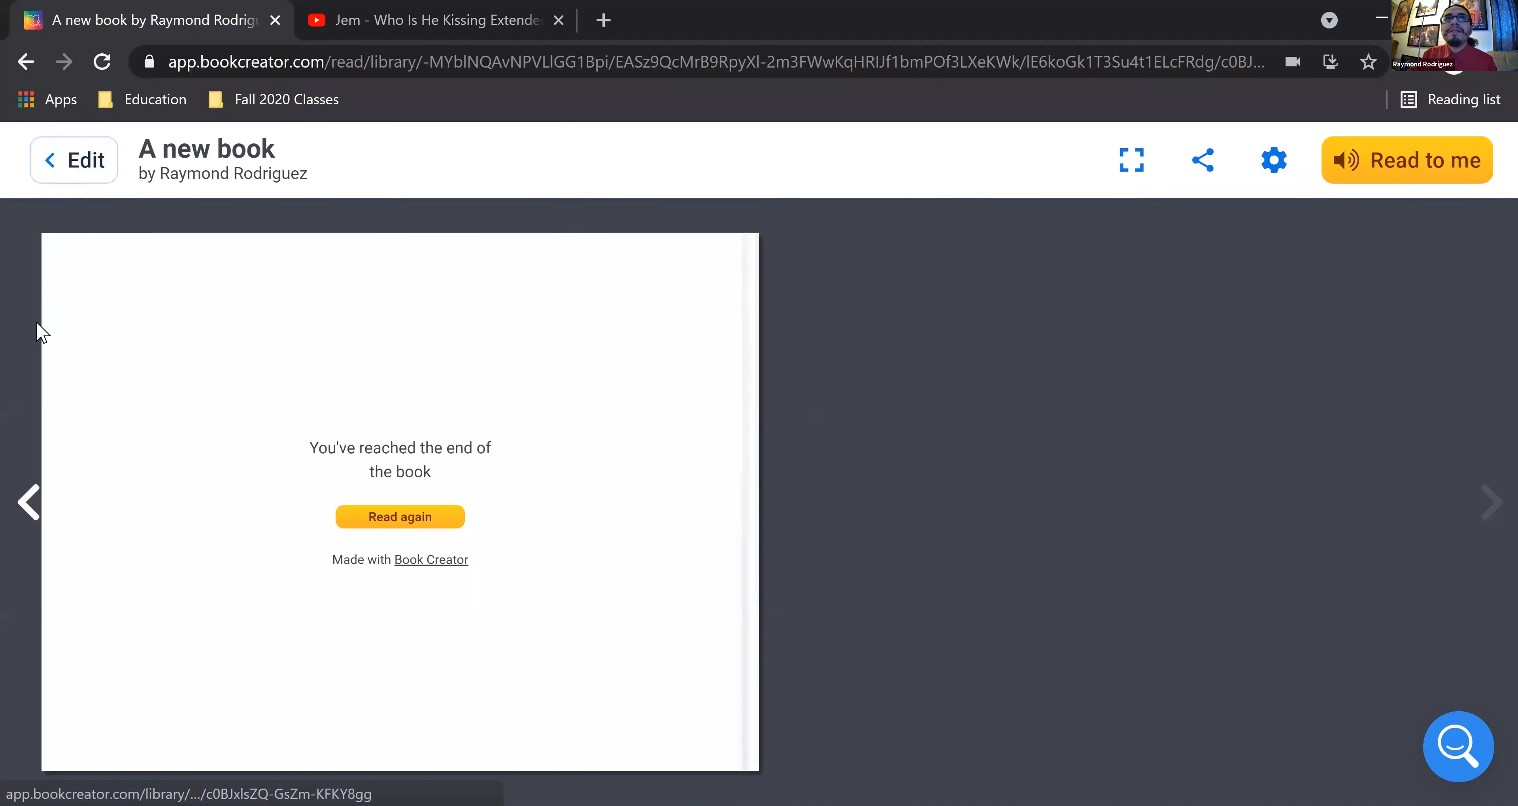
{"action": "left_click", "coordinate": [85, 166]}
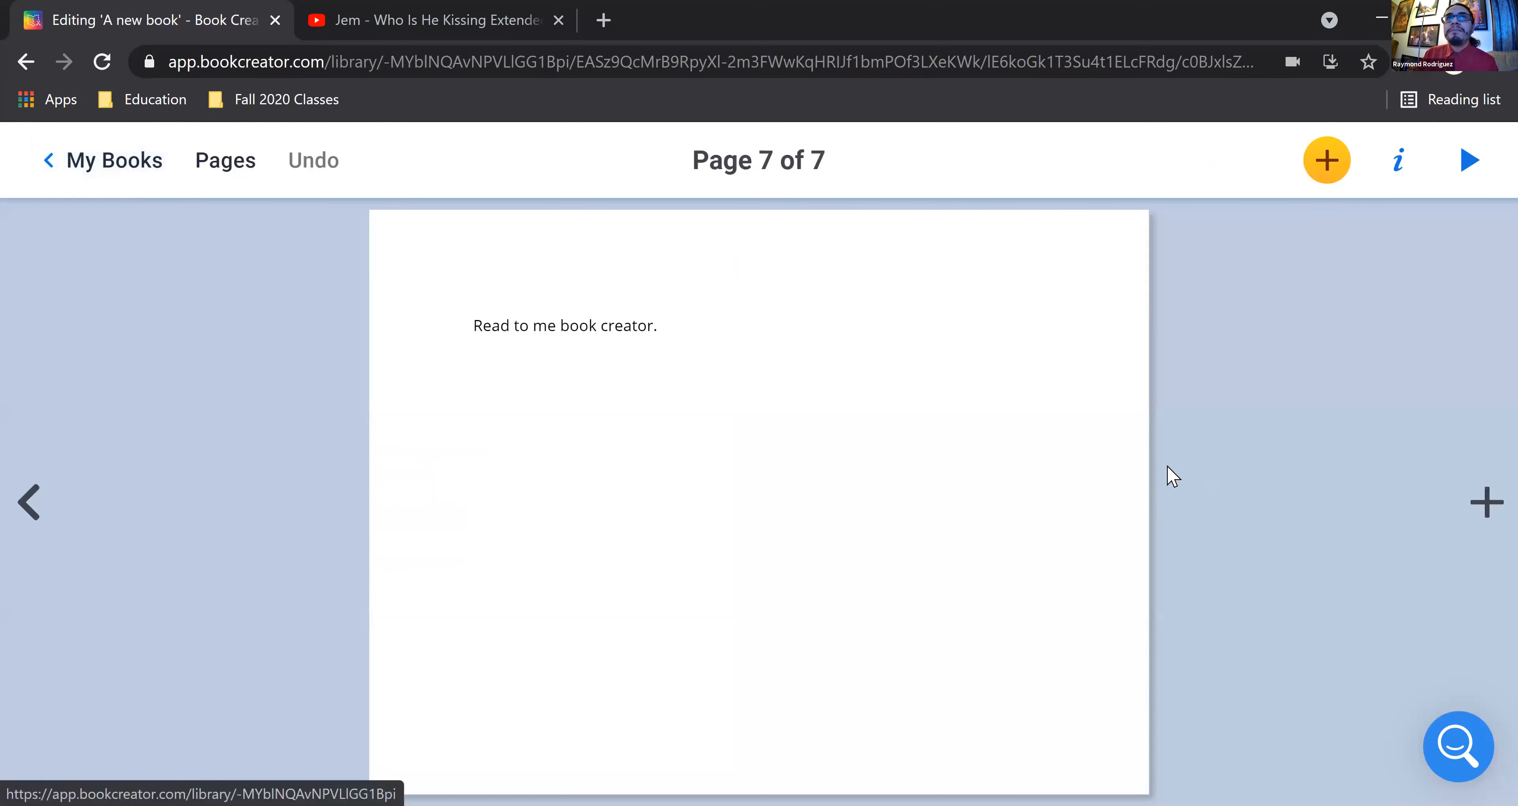
Step: Shrink the captioned sound icon on page 5 and move it toward the upper middle of the page
{"action": "left_click", "coordinate": [27, 503]}
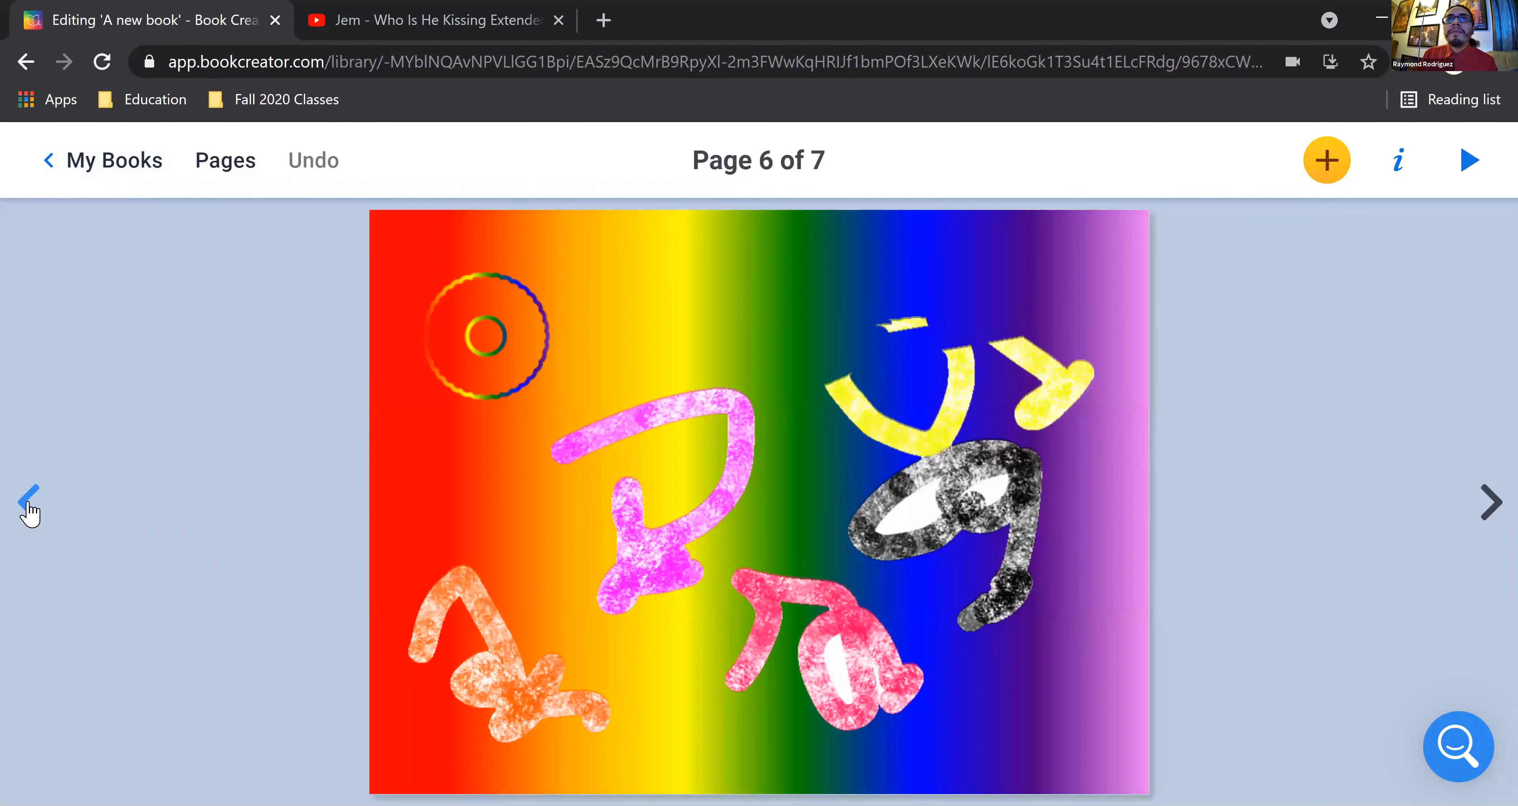
{"action": "left_click", "coordinate": [28, 504]}
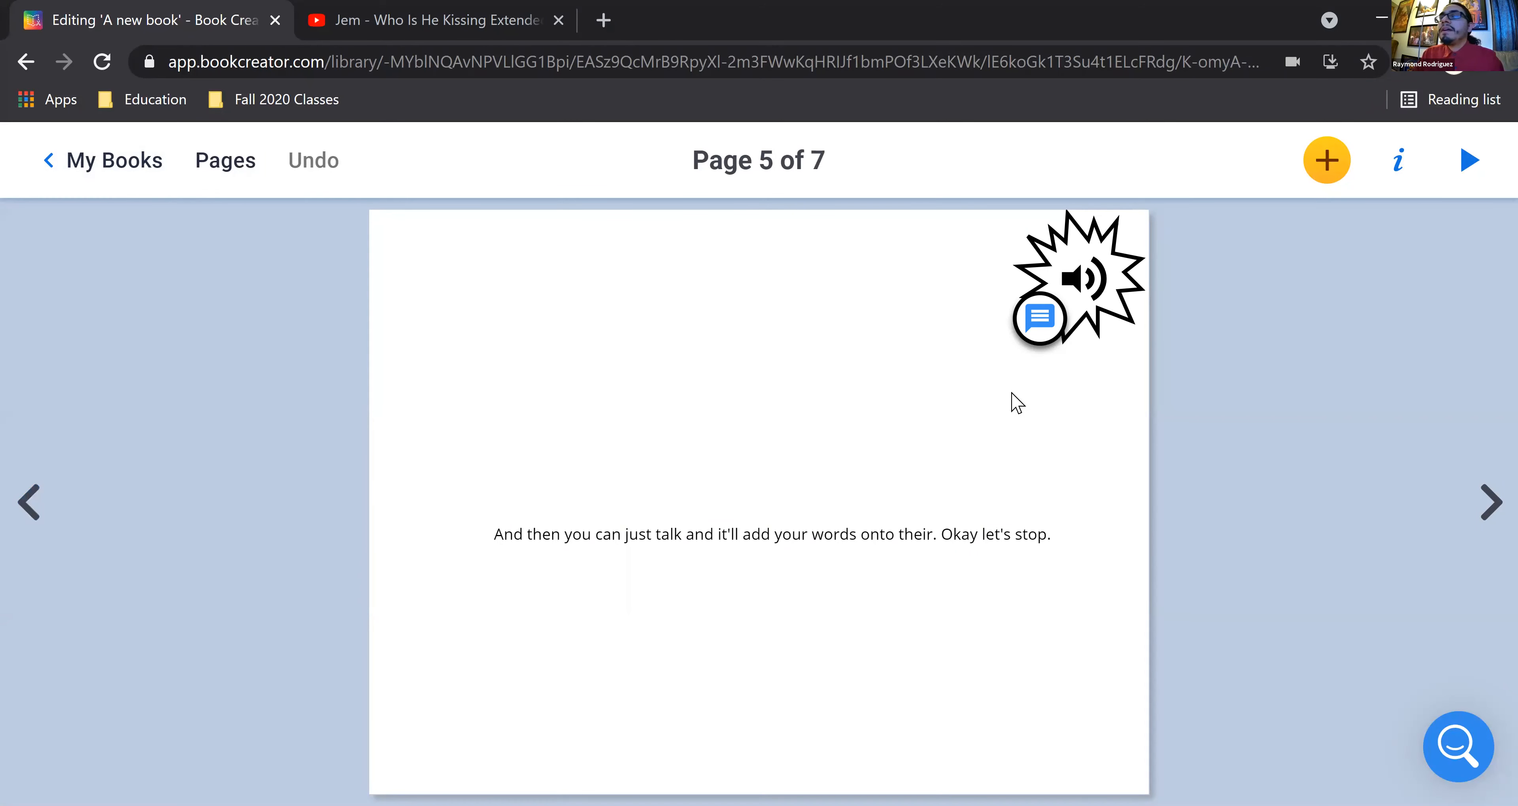
{"action": "left_click", "coordinate": [1097, 285]}
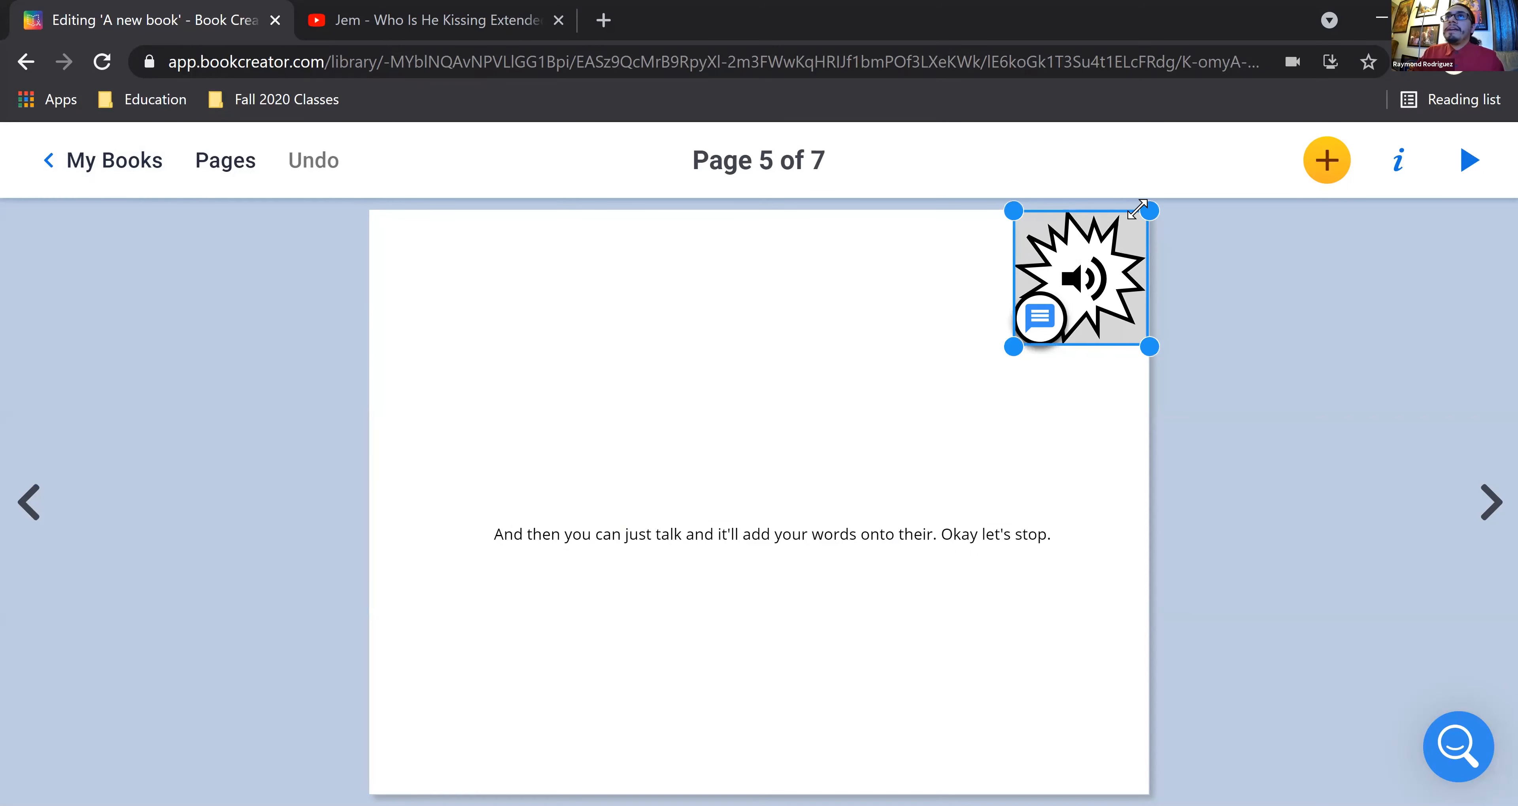
{"action": "left_click_drag", "start_coordinate": [1153, 215], "coordinate": [1108, 241]}
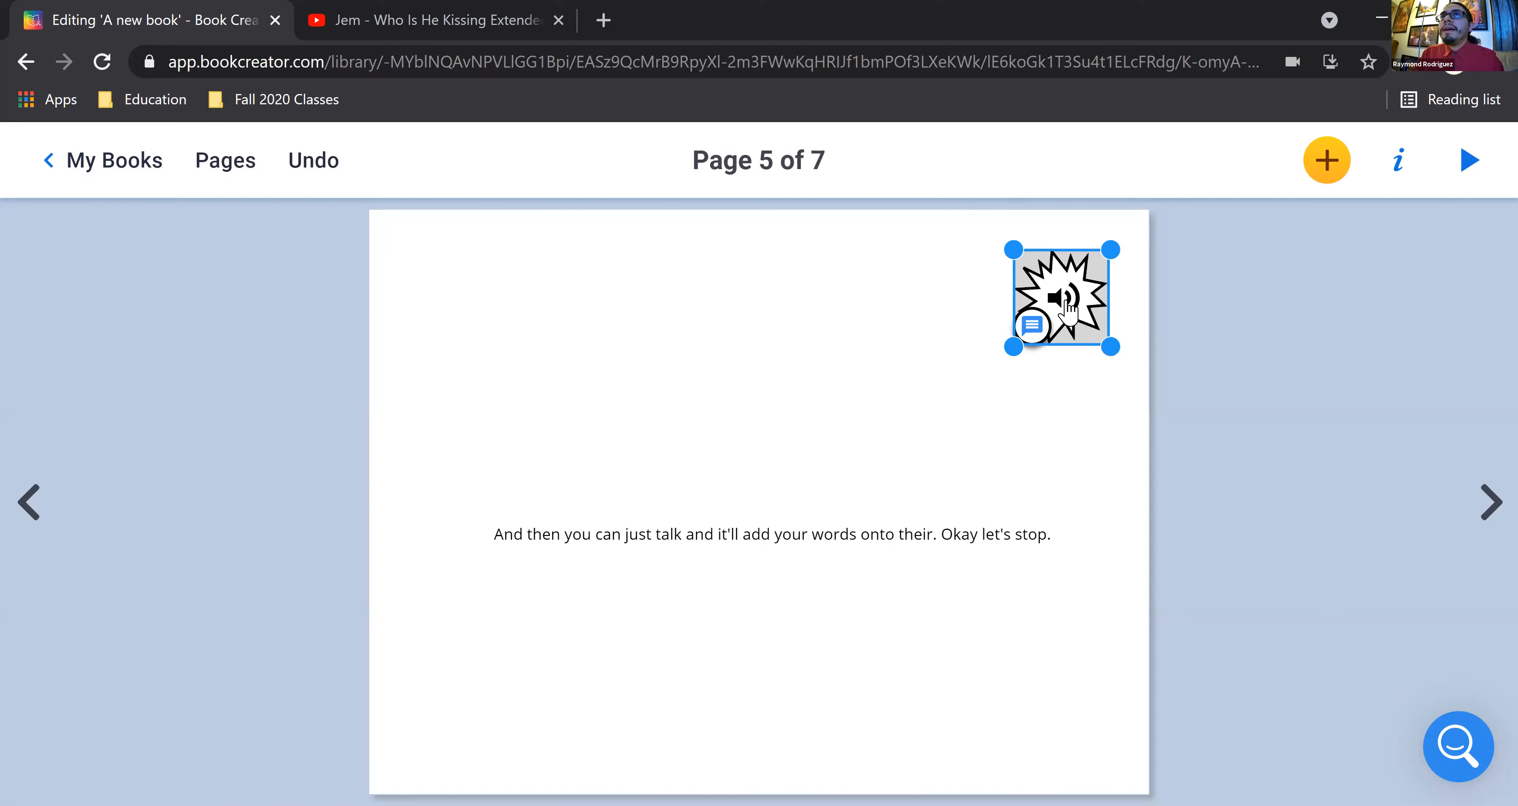
{"action": "left_click_drag", "start_coordinate": [1065, 300], "coordinate": [885, 318]}
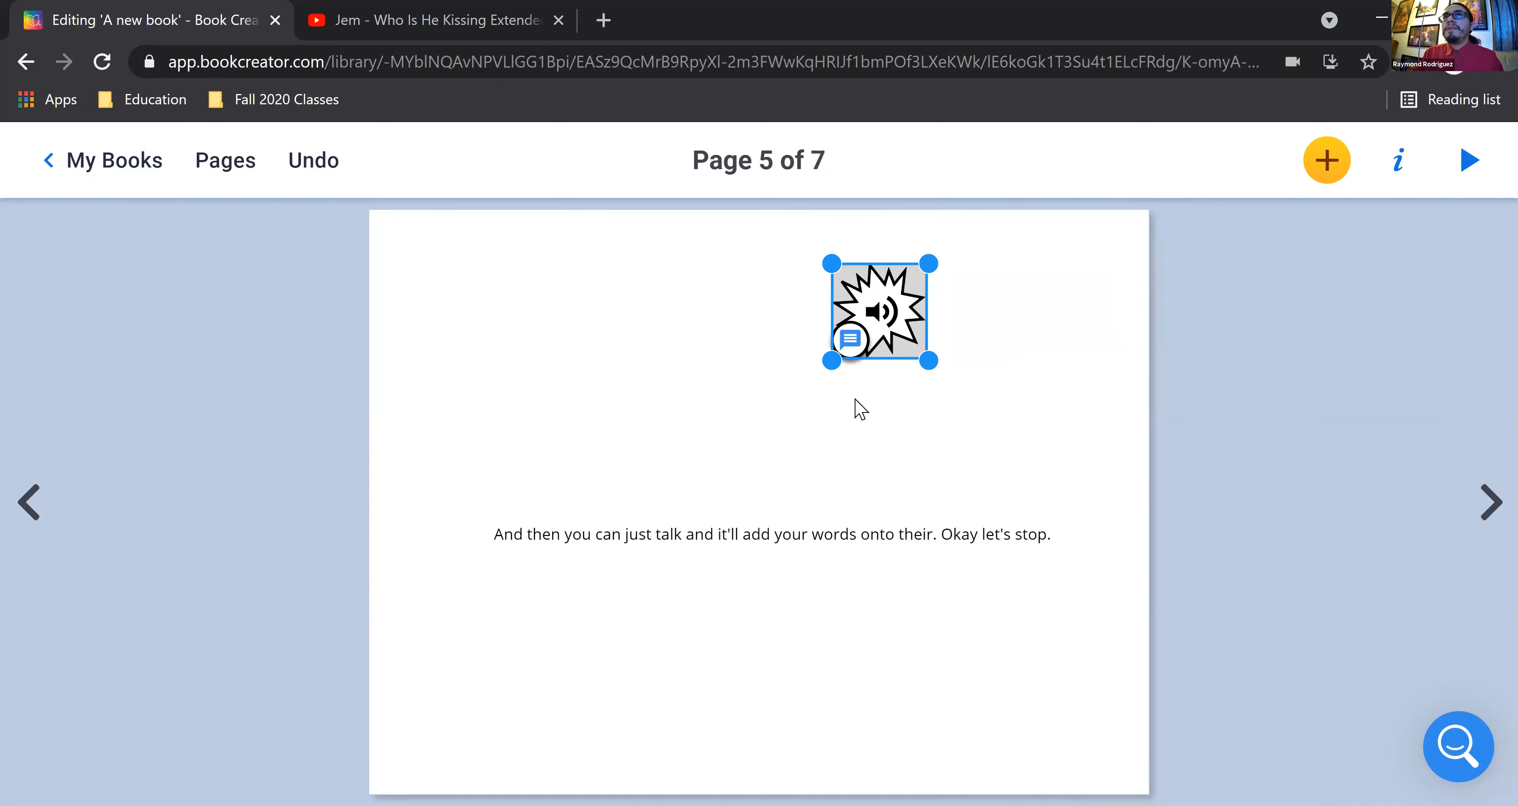
{"action": "left_click", "coordinate": [846, 342]}
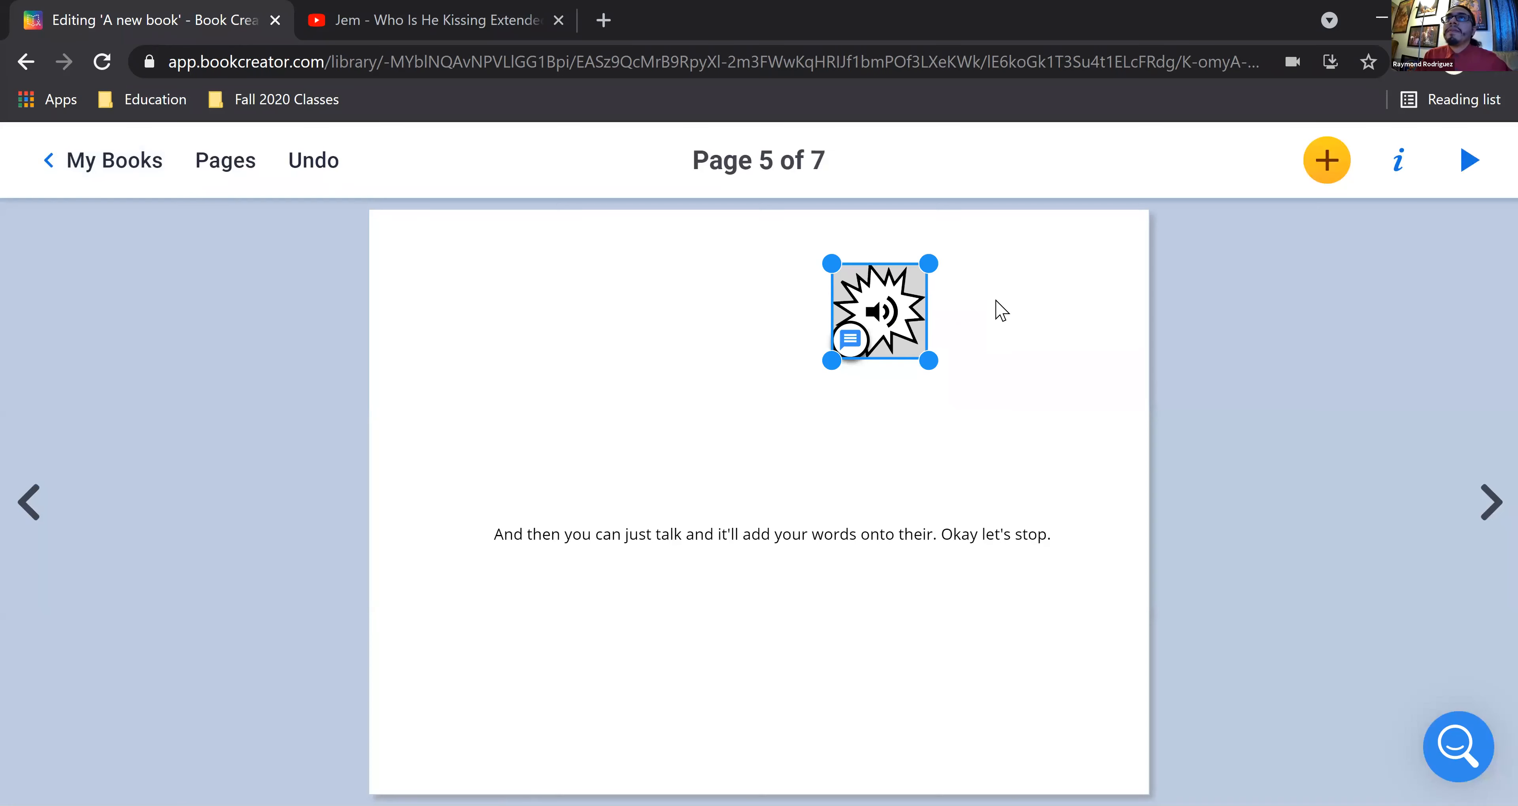
{"action": "left_click", "coordinate": [995, 312]}
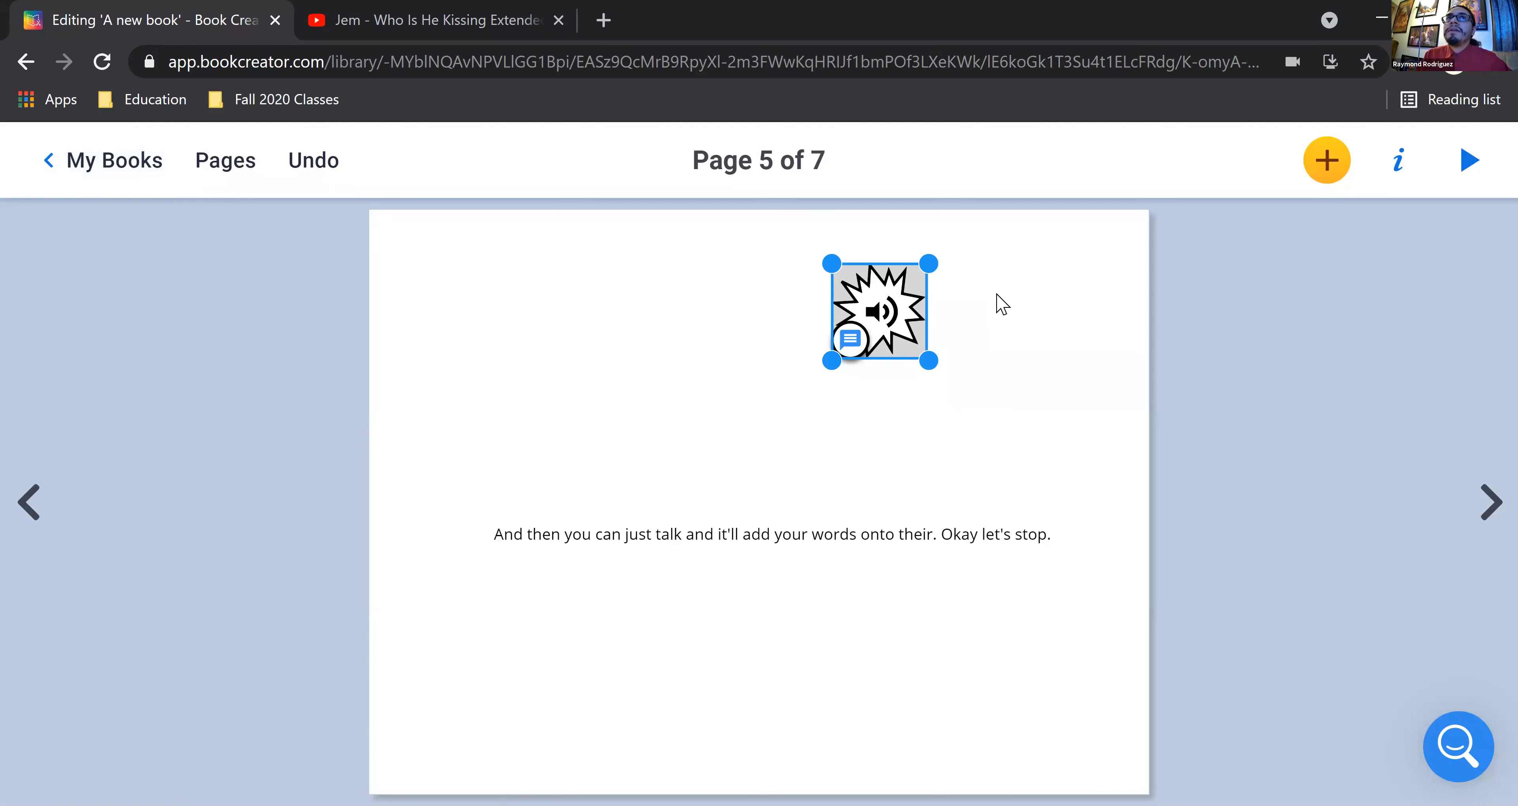
Step: Go forward to page 7 and leave the editor for the Intro To Book Creator library
{"action": "left_click", "coordinate": [1488, 502]}
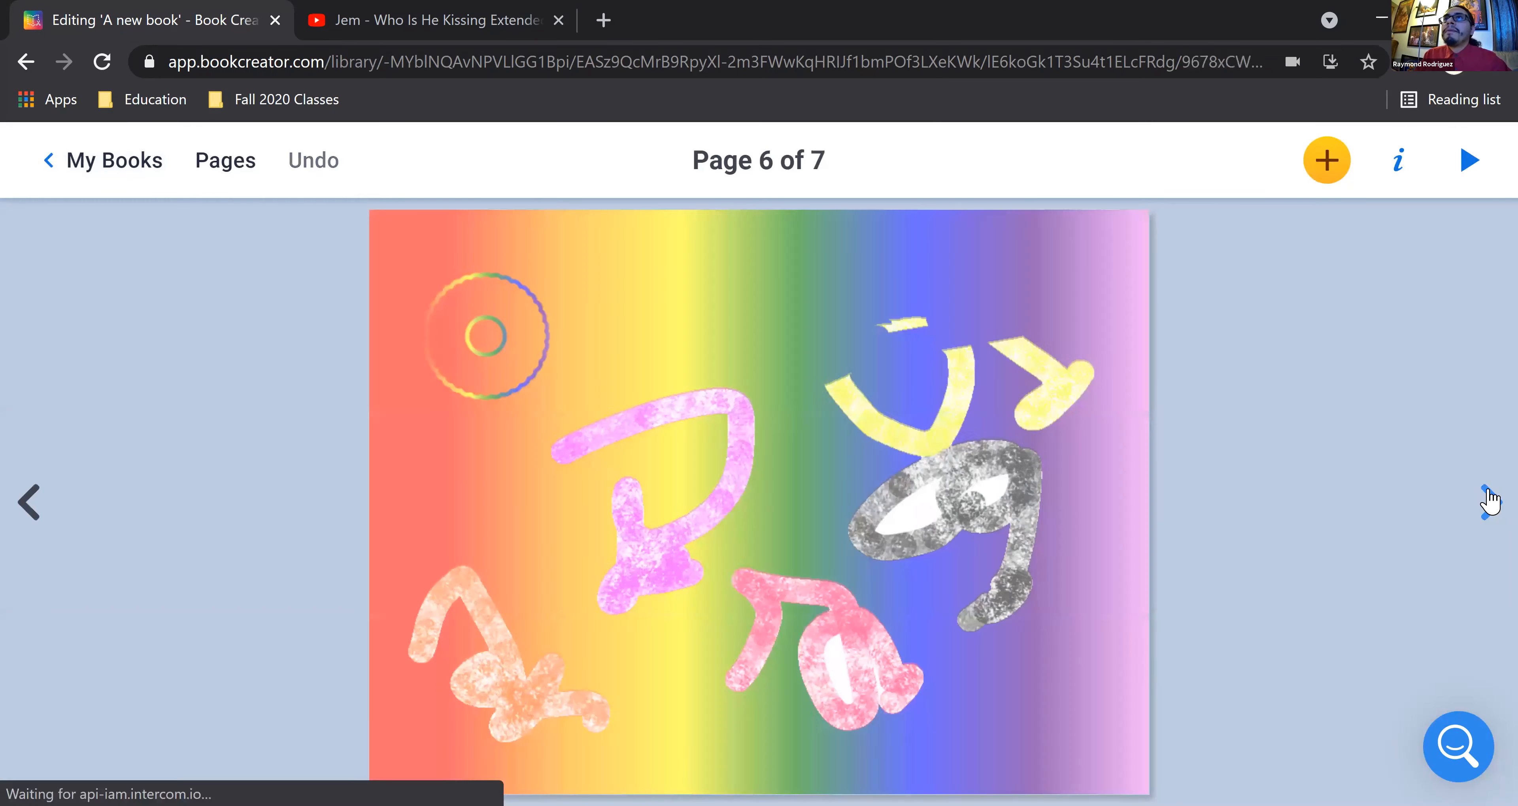
{"action": "left_click", "coordinate": [1489, 502]}
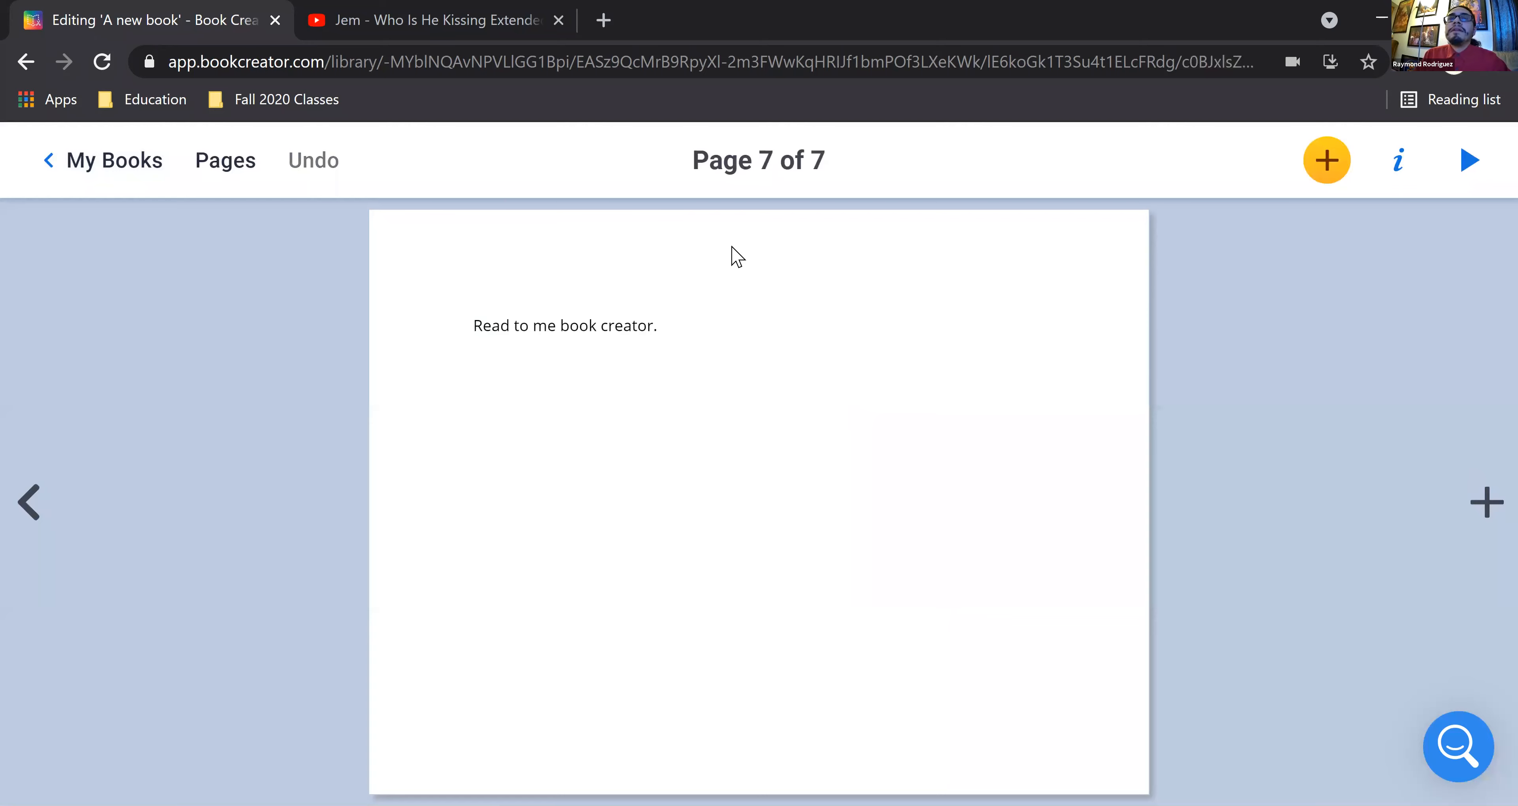
{"action": "left_click", "coordinate": [74, 168]}
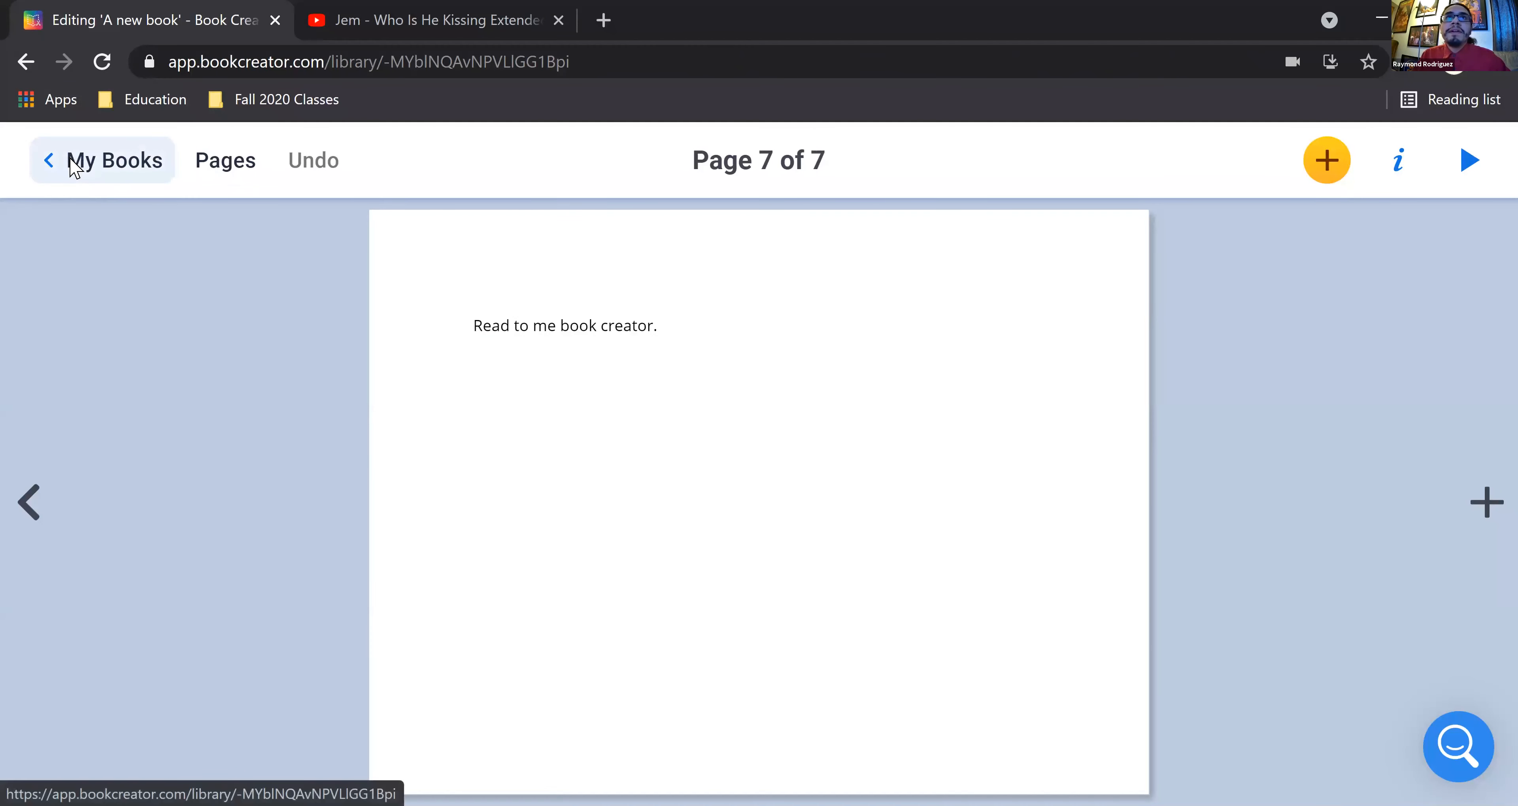
{"action": "right_click", "coordinate": [158, 391]}
{"action": "left_click", "coordinate": [300, 269]}
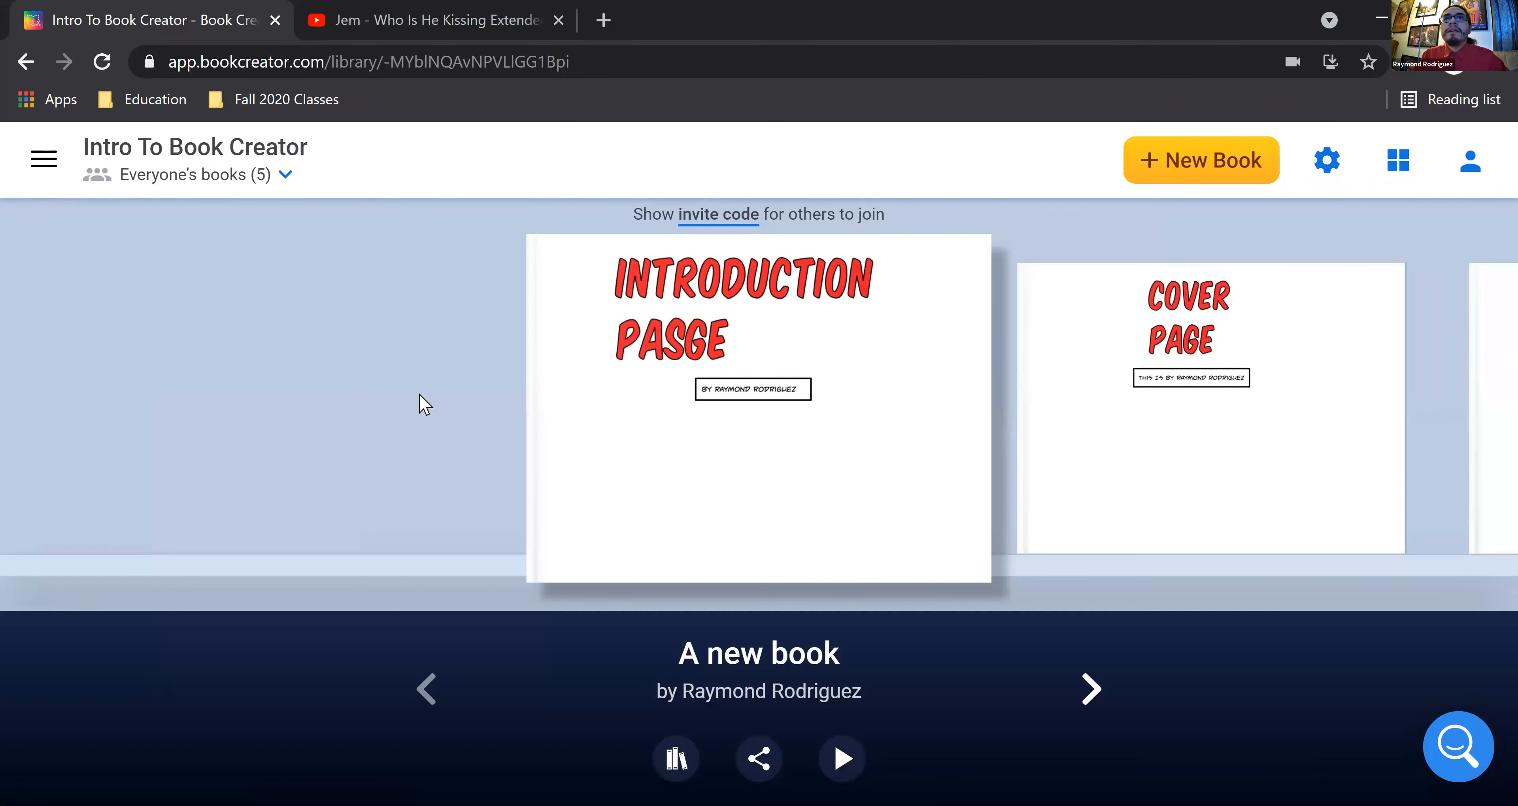
Step: Publish the new book online with the title "Book Creator Tutorial" and dismiss the publishing dialog
{"action": "left_click", "coordinate": [758, 761]}
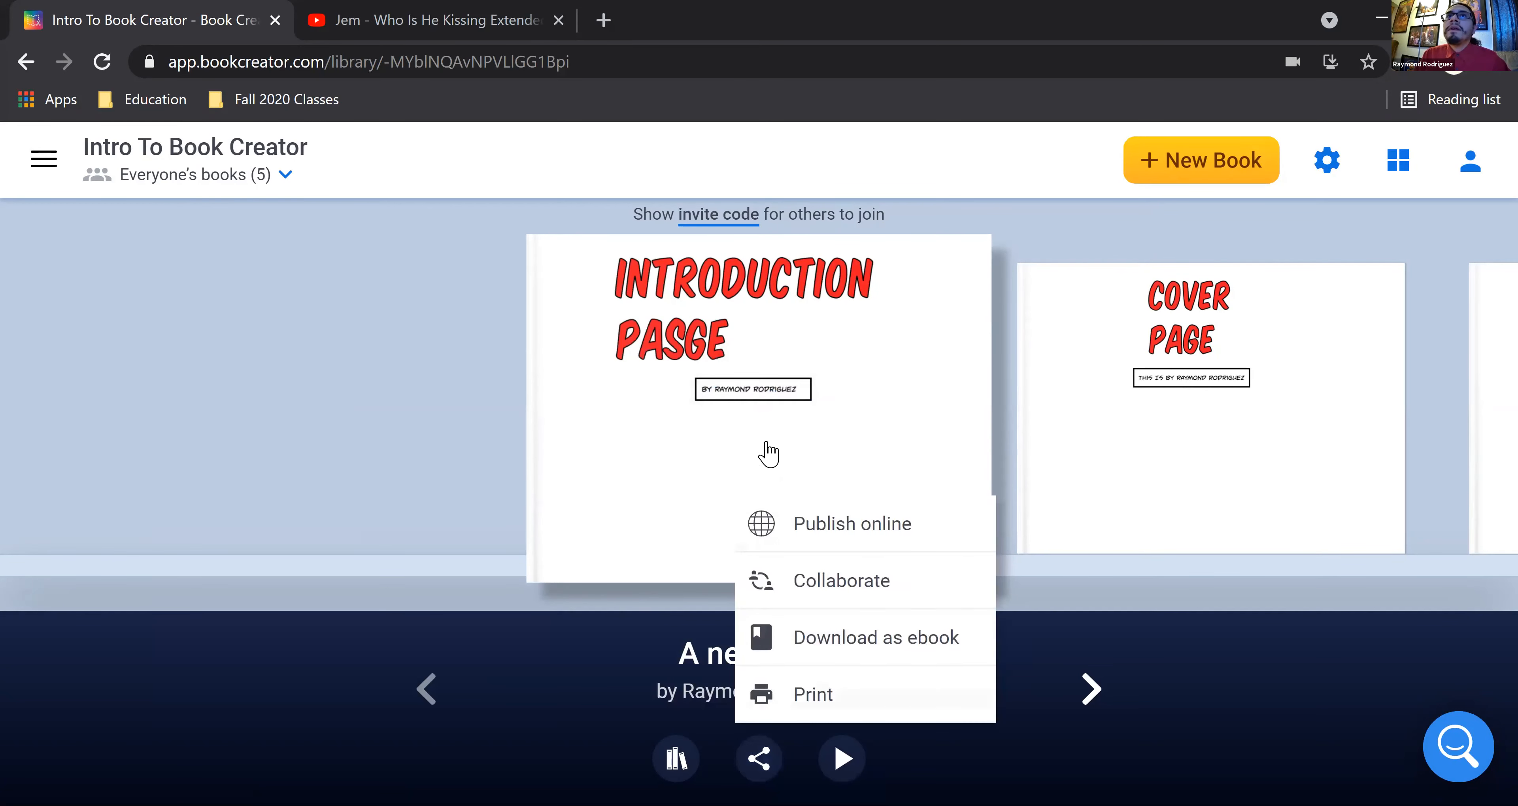
{"action": "left_click", "coordinate": [838, 530]}
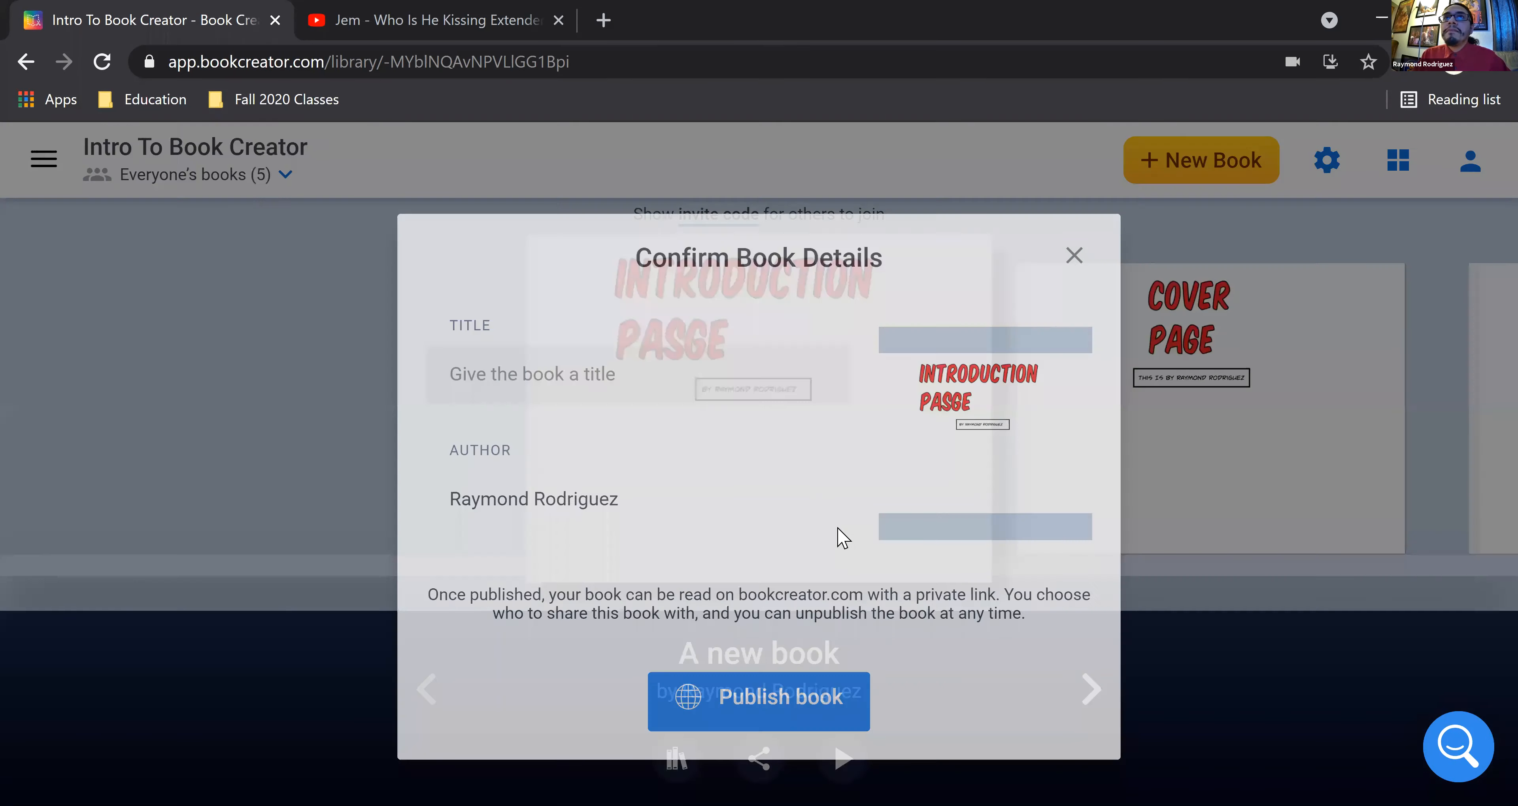
{"action": "left_click", "coordinate": [629, 346]}
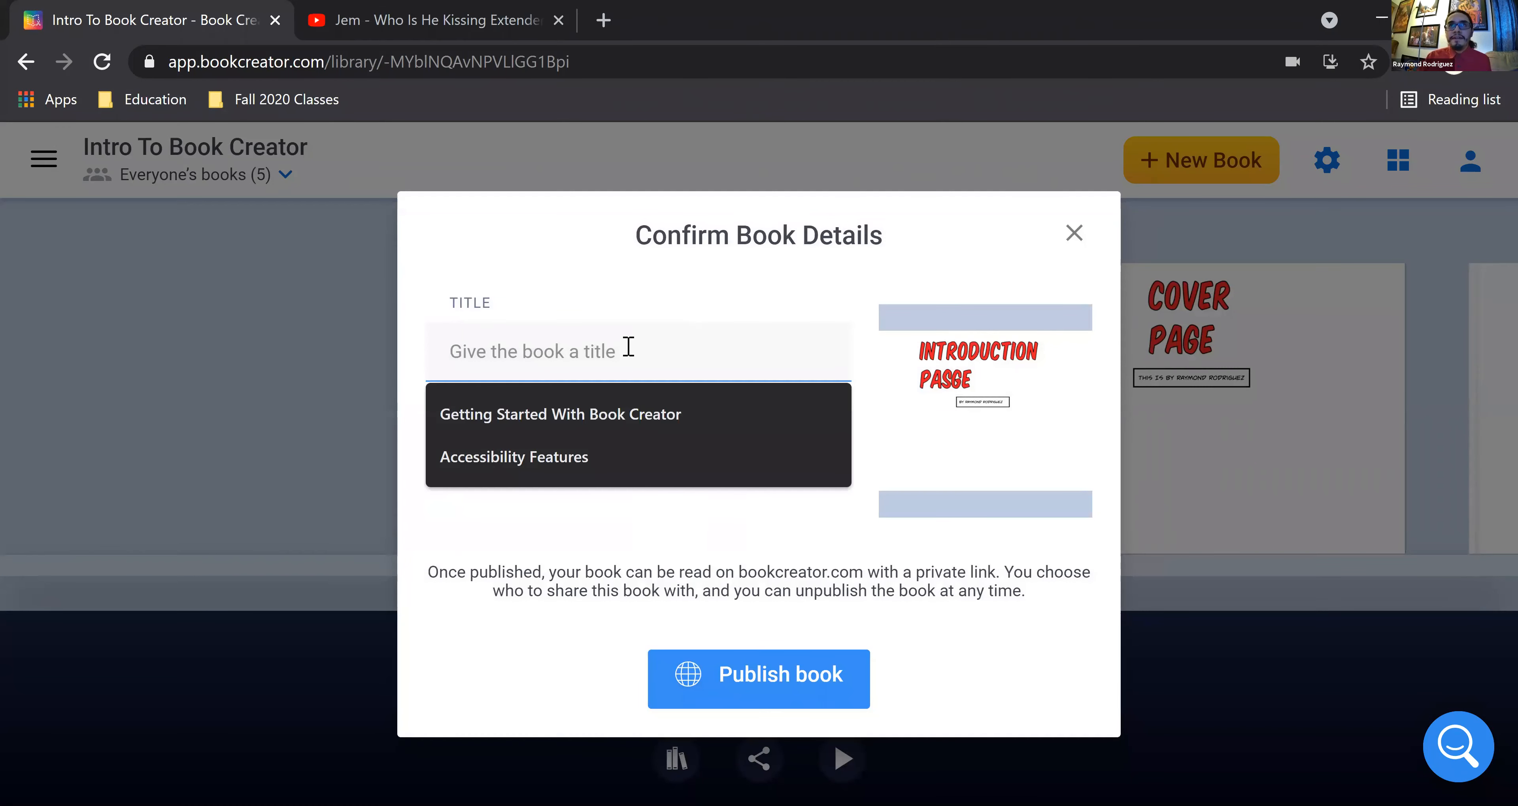
{"action": "type", "text": "Book Creator Tutorial"}
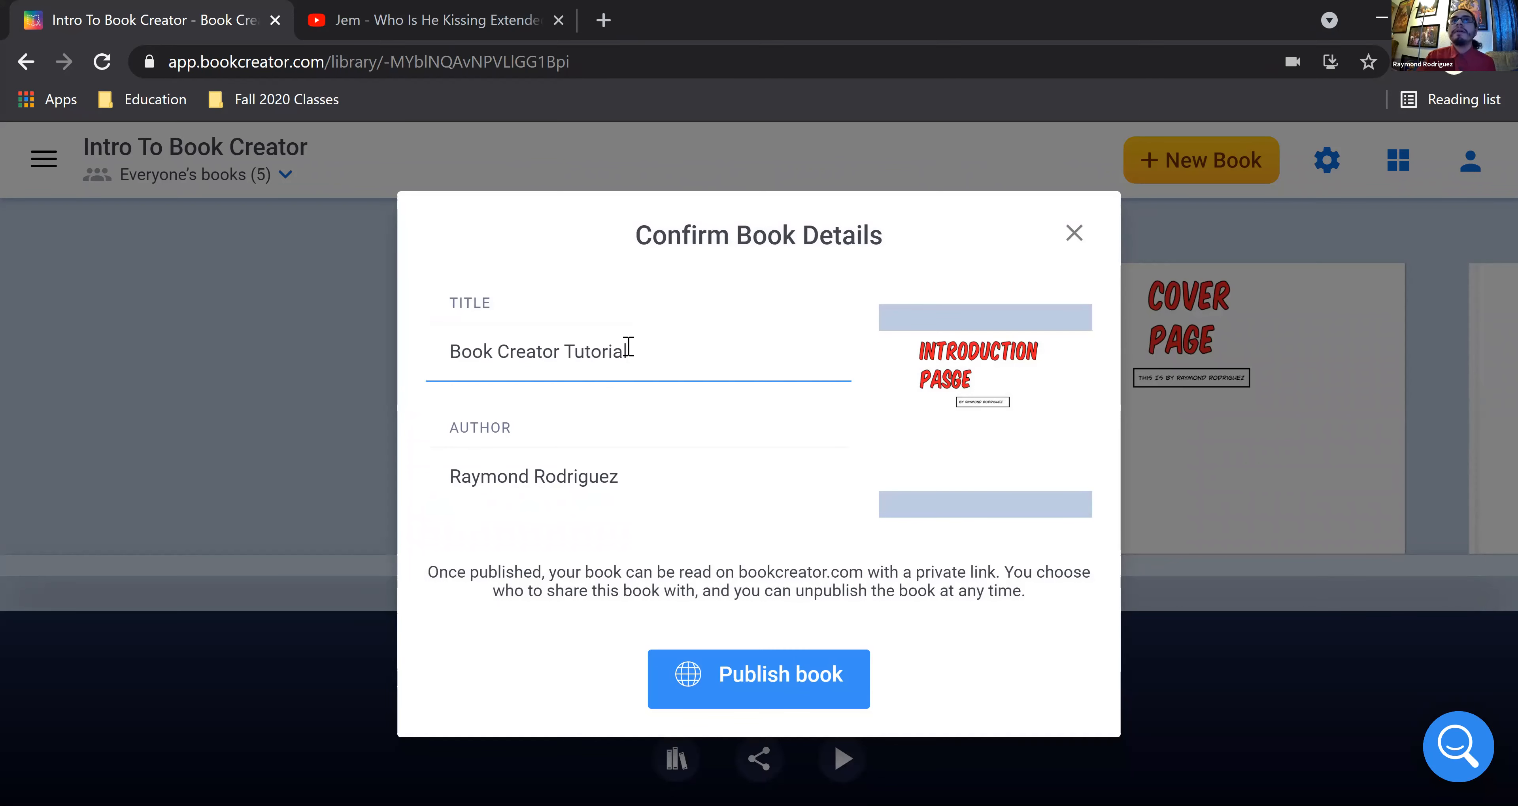
{"action": "left_click", "coordinate": [758, 702]}
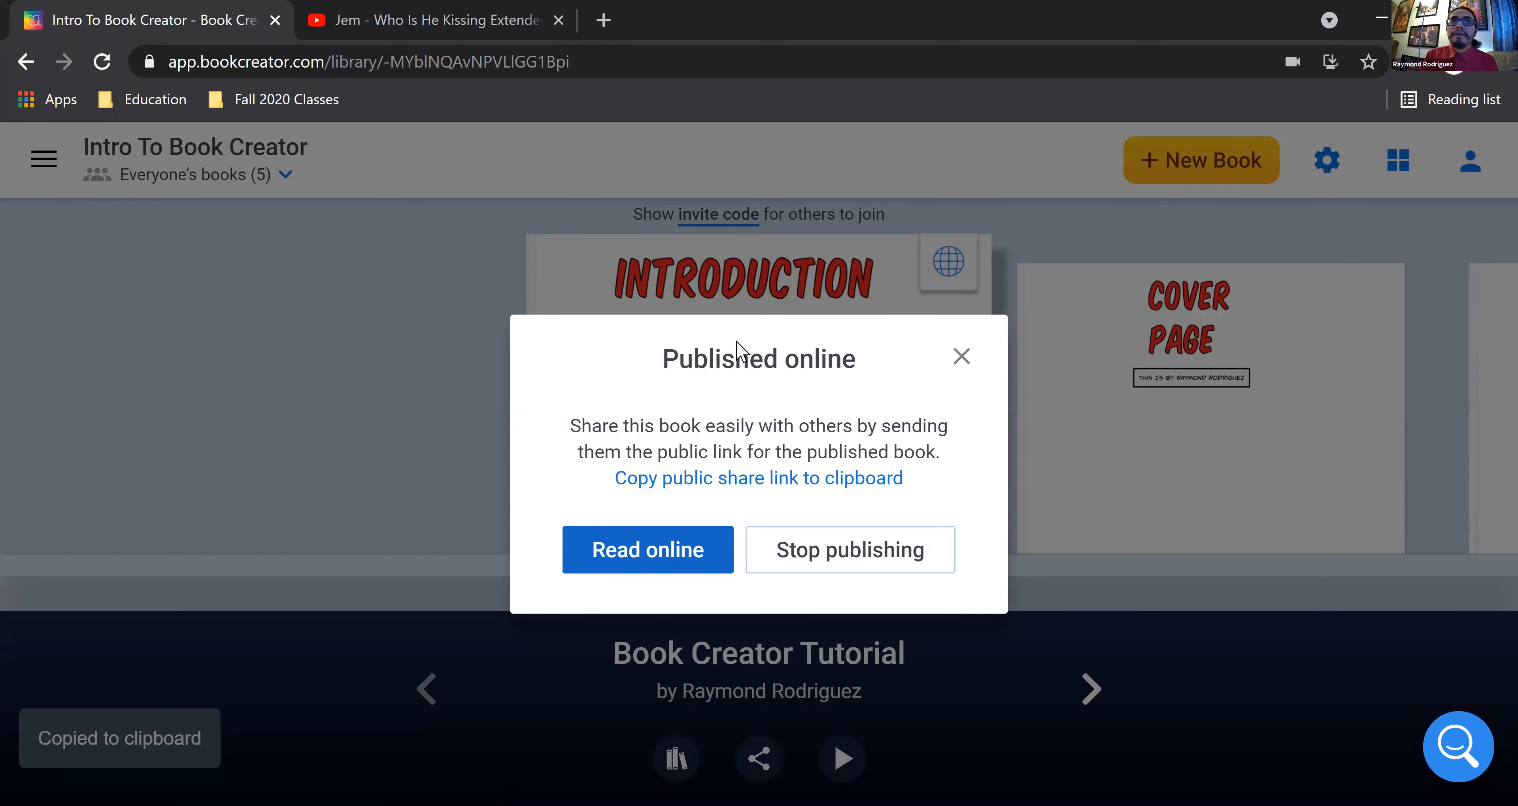
{"action": "left_click", "coordinate": [961, 357]}
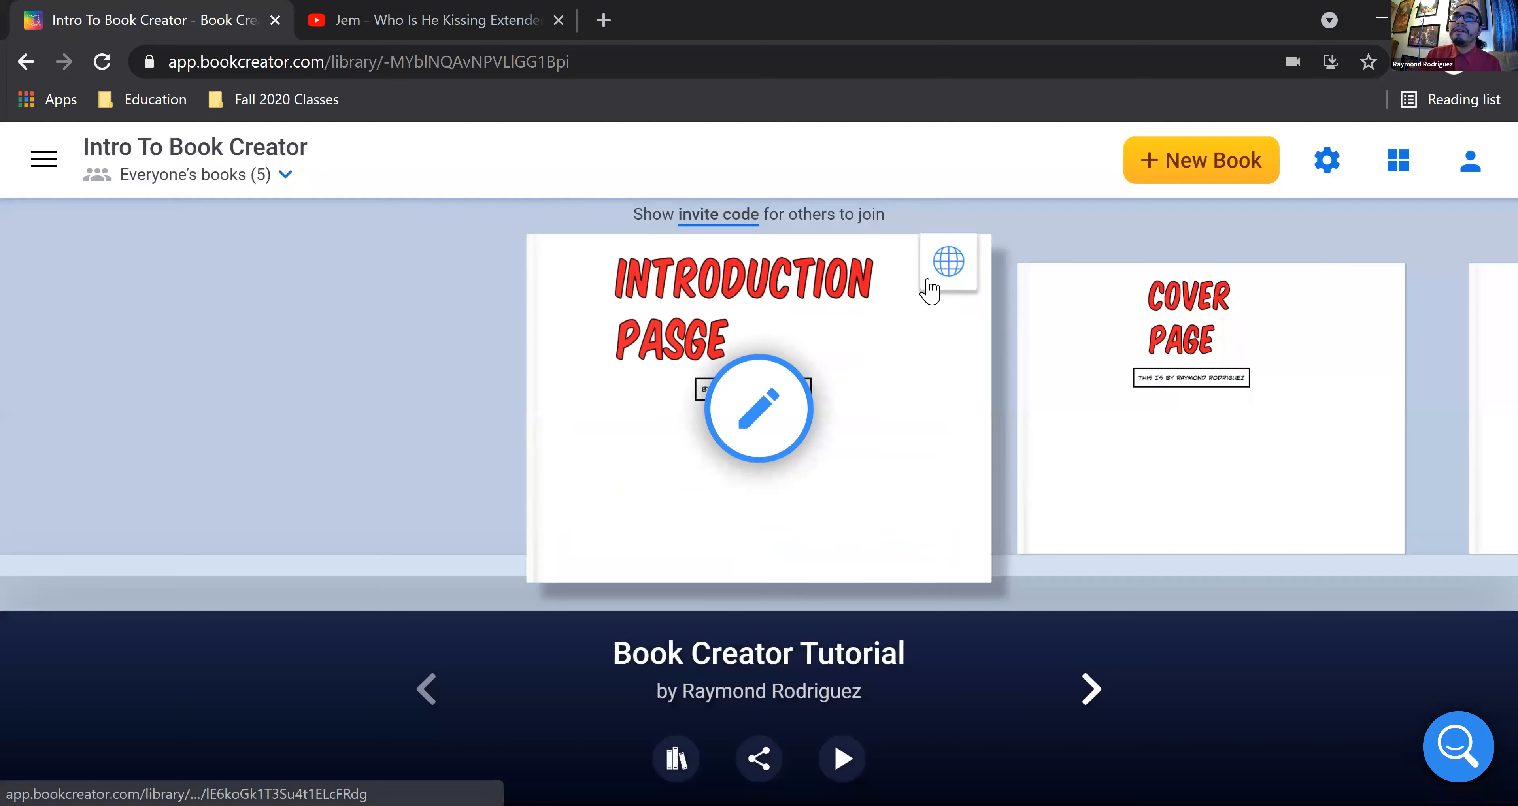